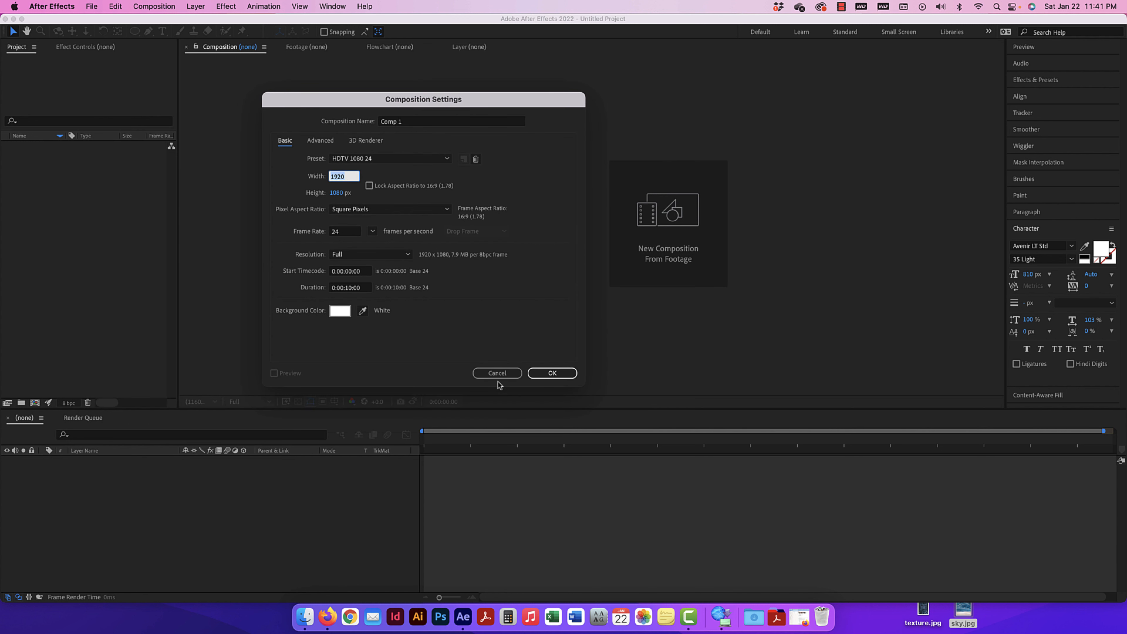
# Step: Start a new composition and name it "album cover"
pyautogui.click(498, 373)
pyautogui.click(154, 7)
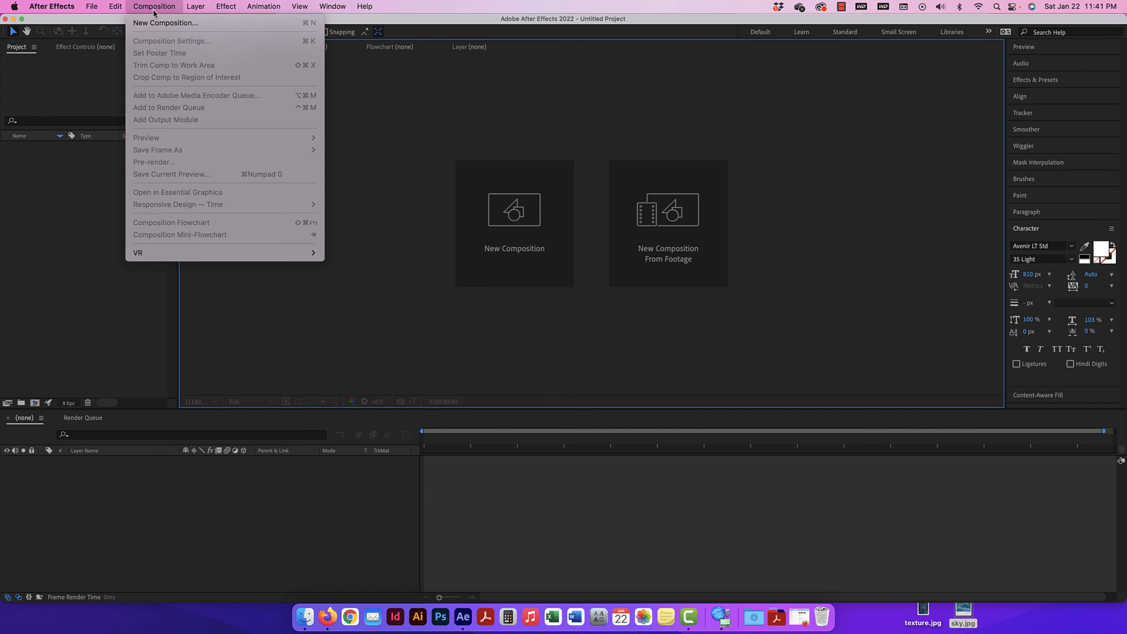
pyautogui.click(165, 22)
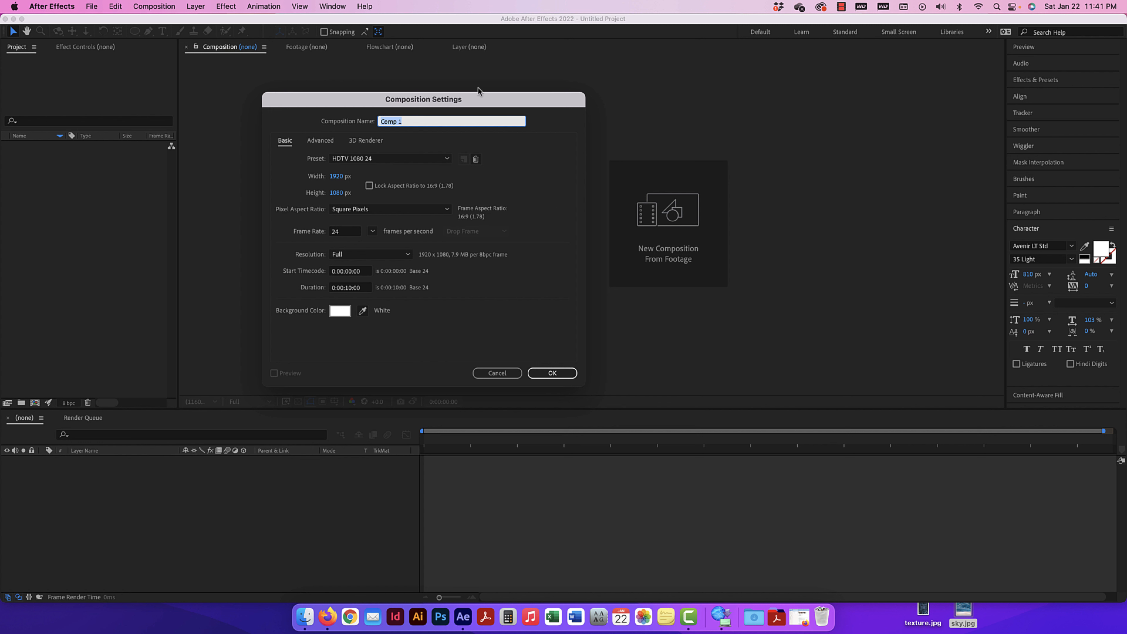
pyautogui.write('album cover')
pyautogui.click(565, 169)
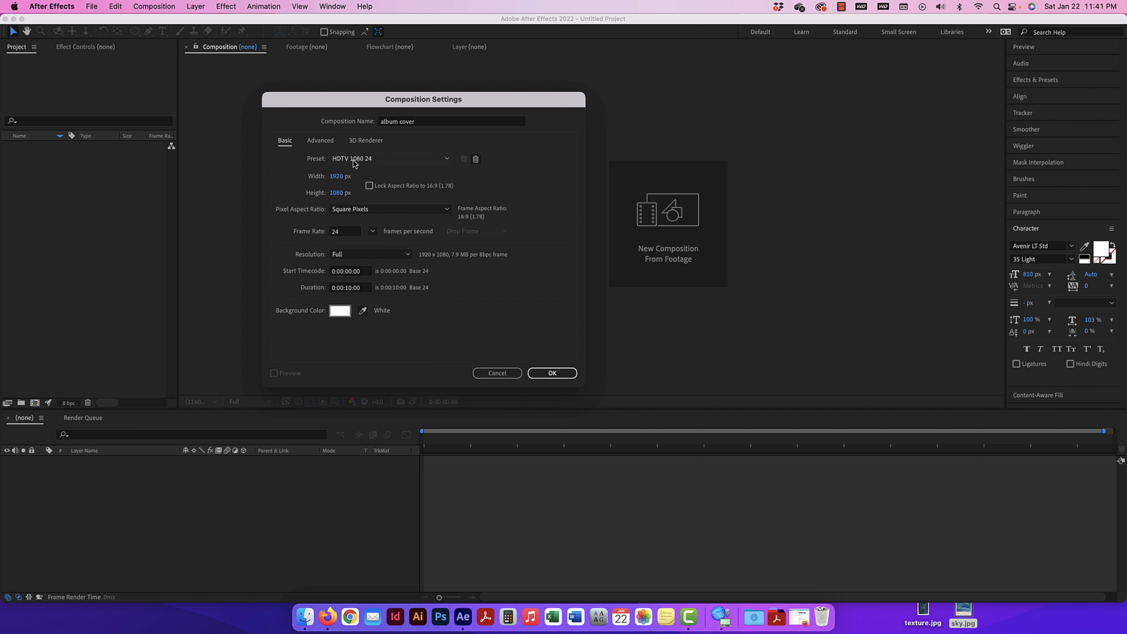
# Step: Set the composition to 2000 px wide and 2000 px high with a 20-second duration, and create it
pyautogui.click(335, 176)
pyautogui.write('200')
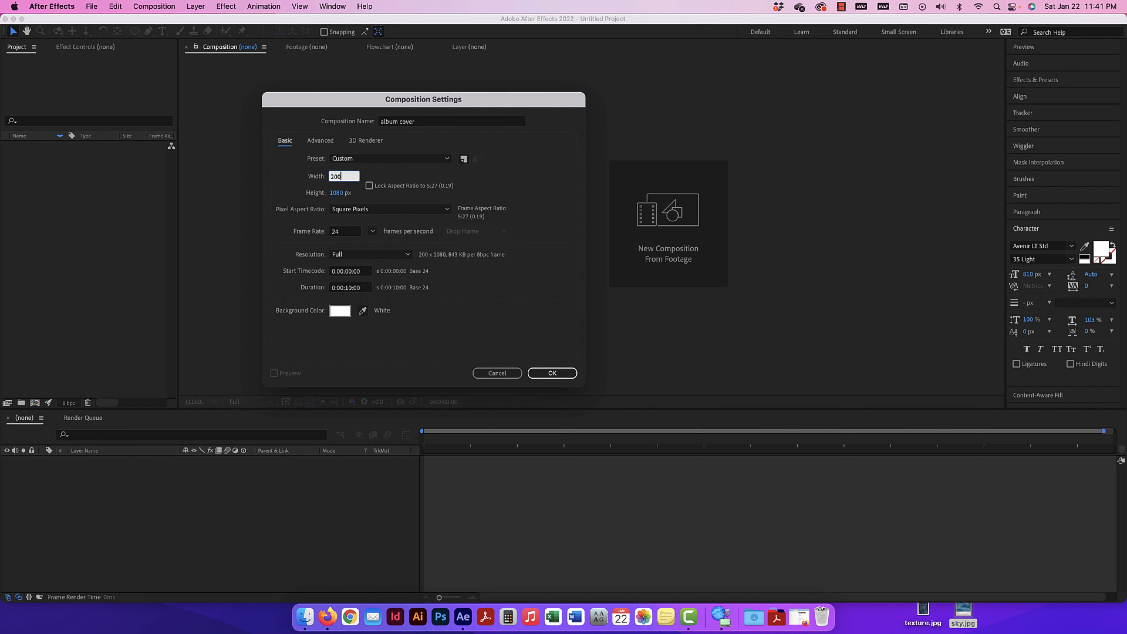
pyautogui.write('0')
pyautogui.click(334, 193)
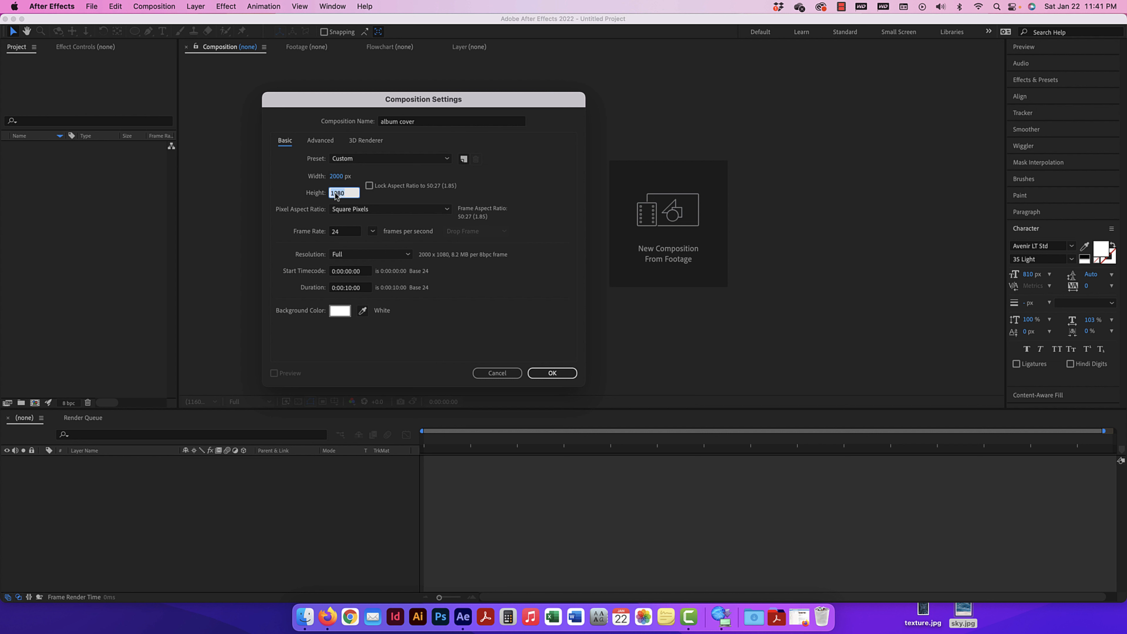
pyautogui.write('2000')
pyautogui.doubleClick(348, 288)
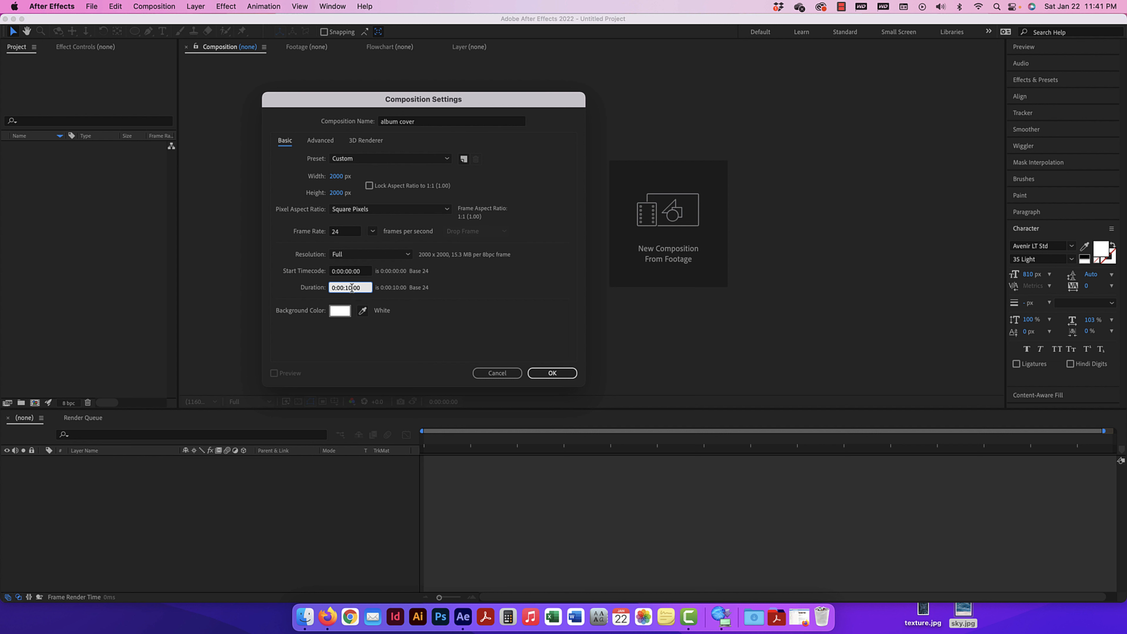
pyautogui.write('20')
pyautogui.click(555, 373)
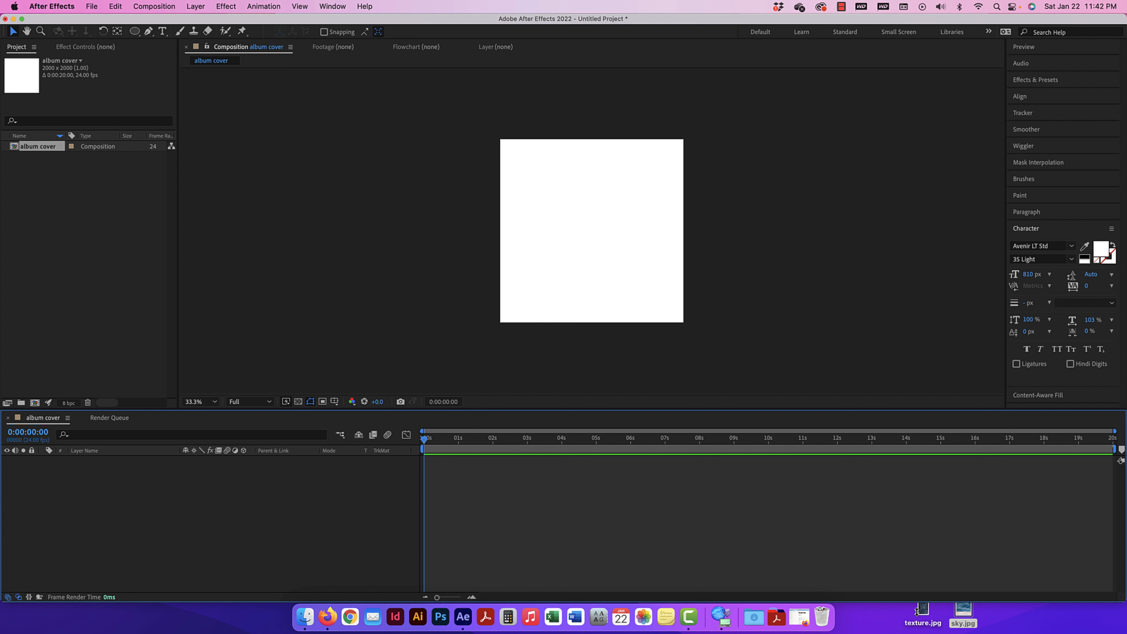
# Step: Create a folder on the desktop named with the owner's username followed by "_album cover"
pyautogui.rightClick(1003, 617)
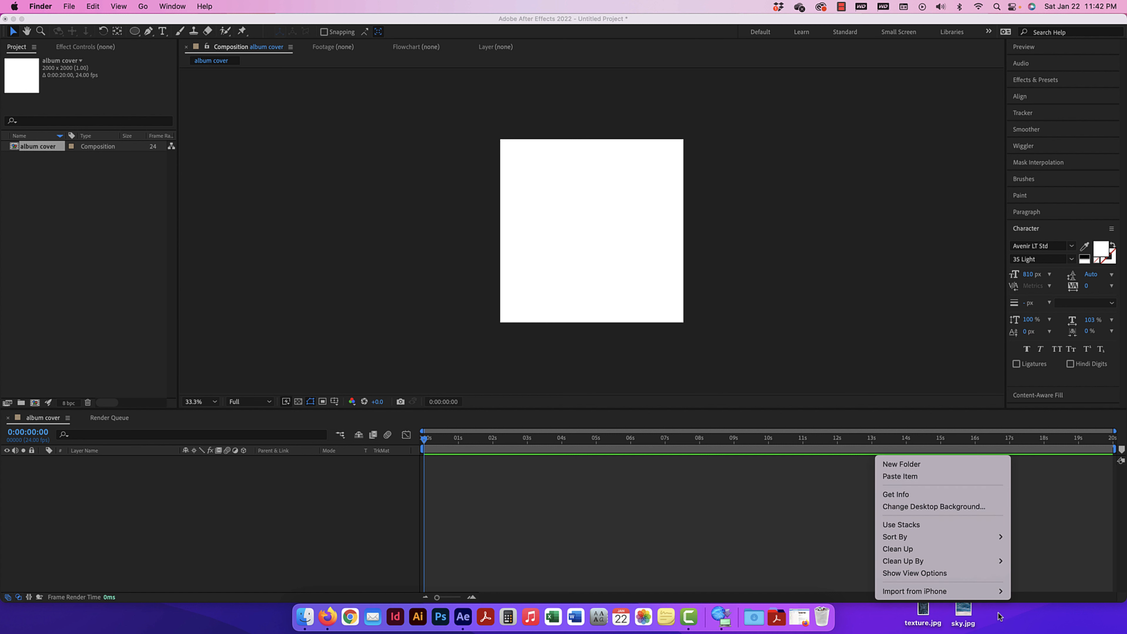
pyautogui.click(914, 466)
pyautogui.moveTo(1013, 619); pyautogui.dragTo(1015, 610)
pyautogui.click(1015, 624)
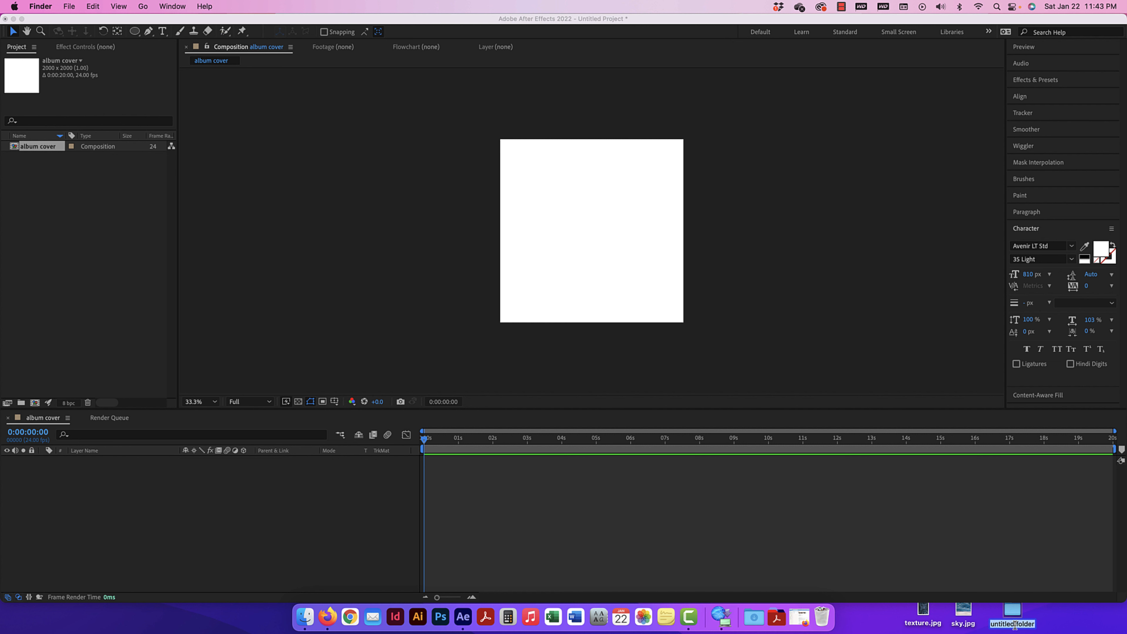
pyautogui.write('cicchinoc1_album cover')
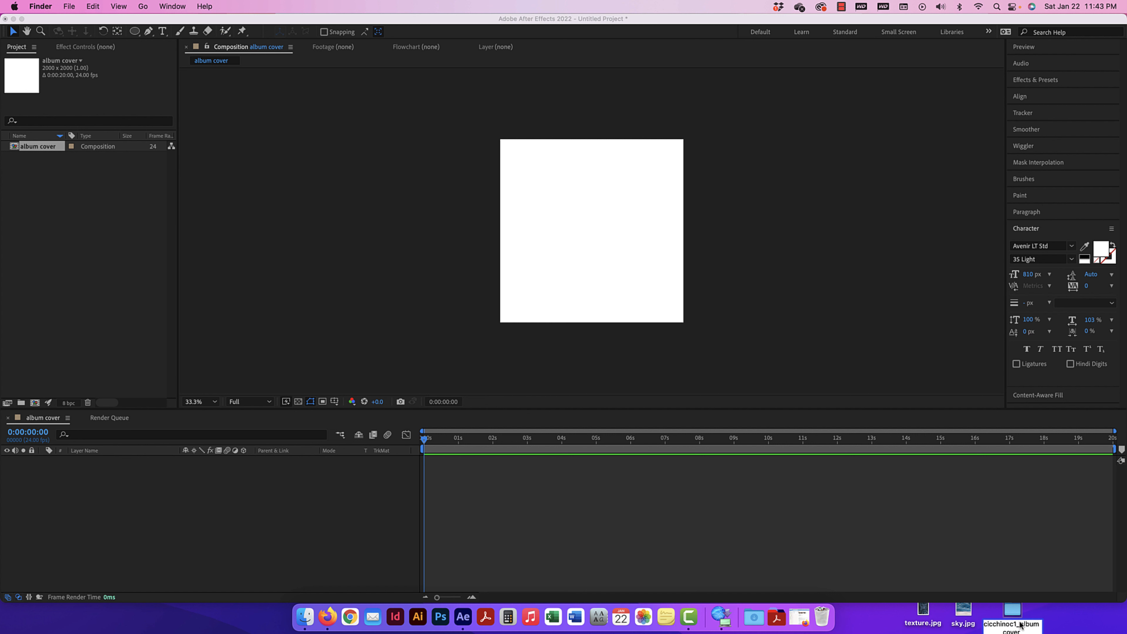
pyautogui.press('Return')
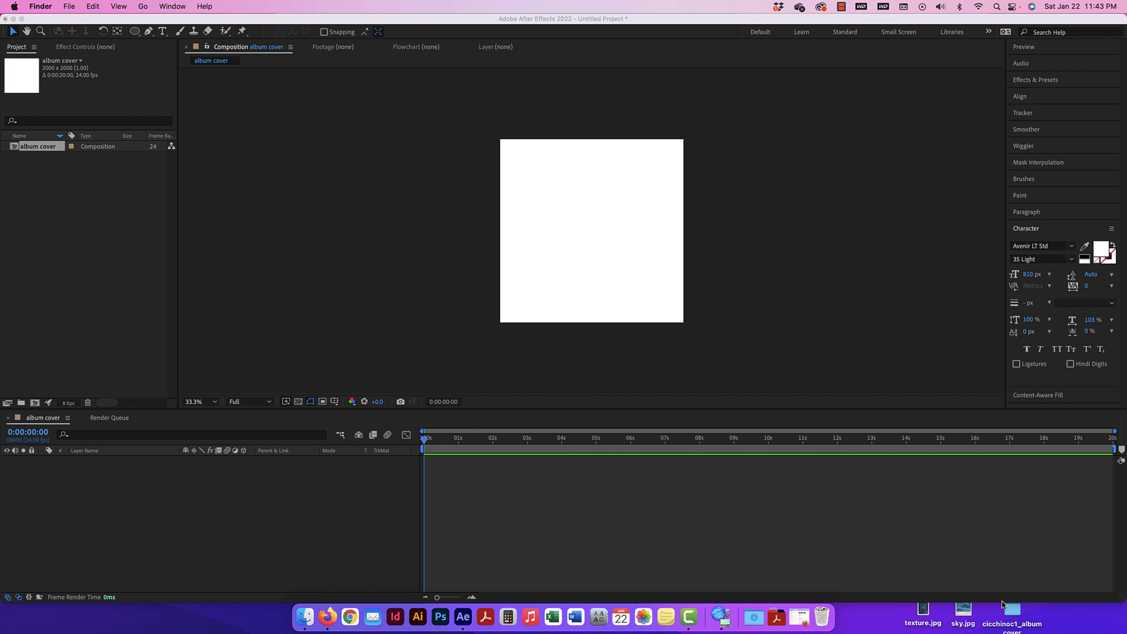
# Step: Open the album cover folder on the desktop and create a subfolder named "aep" in it
pyautogui.doubleClick(1013, 613)
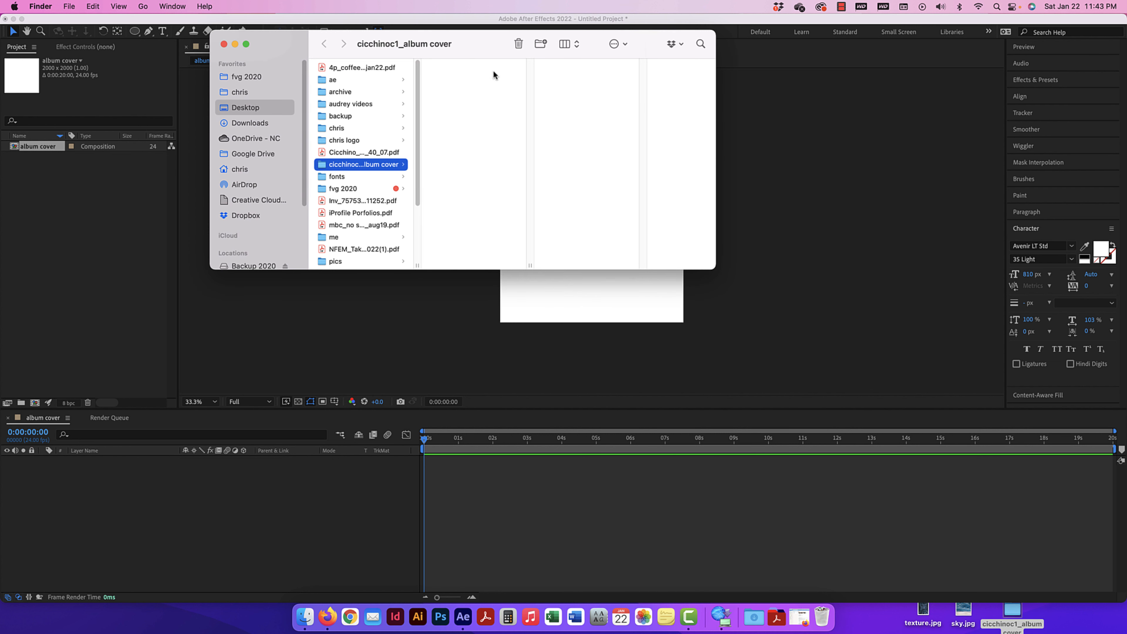
pyautogui.rightClick(469, 72)
pyautogui.click(483, 77)
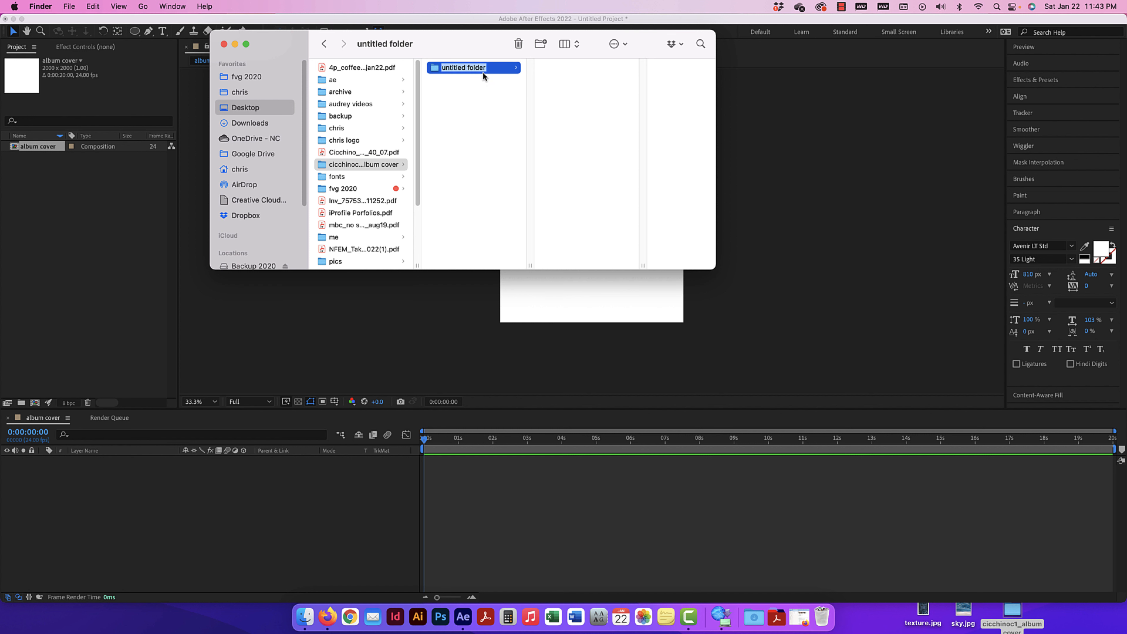
pyautogui.write('aep')
pyautogui.press('Return')
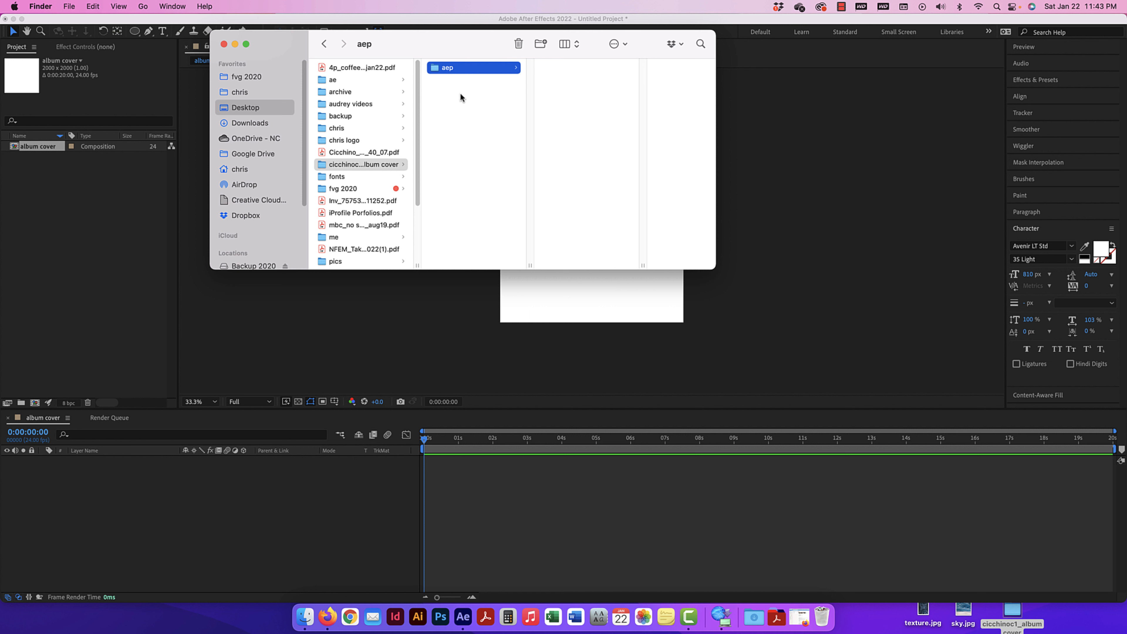
# Step: Create a subfolder named "assets" alongside the aep folder
pyautogui.click(446, 87)
pyautogui.rightClick(446, 87)
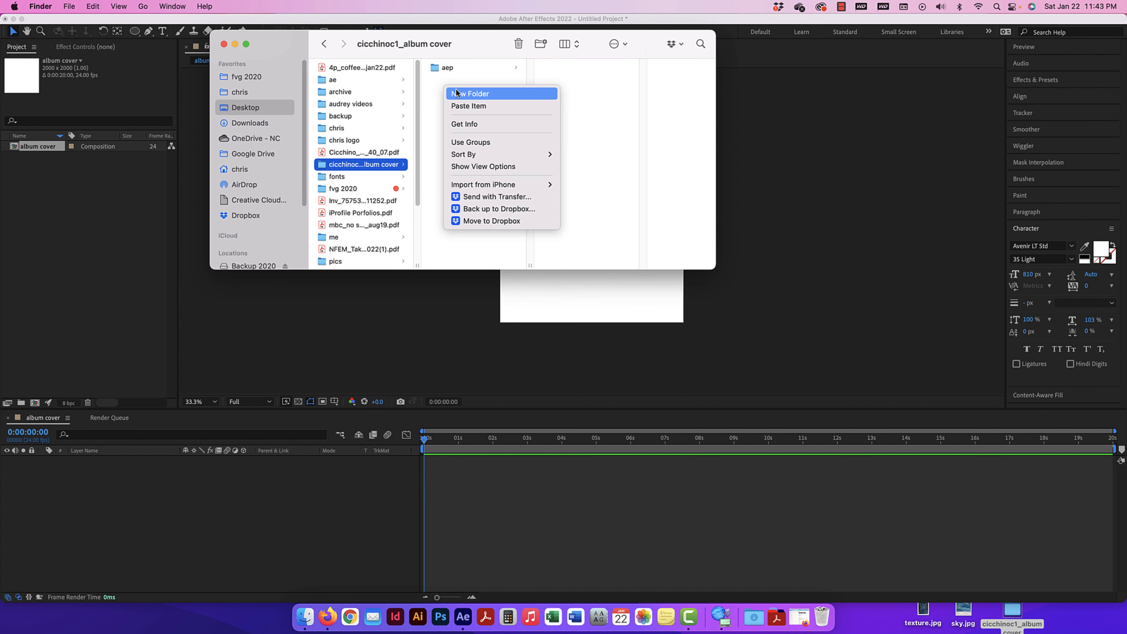
pyautogui.click(456, 93)
pyautogui.write('assets')
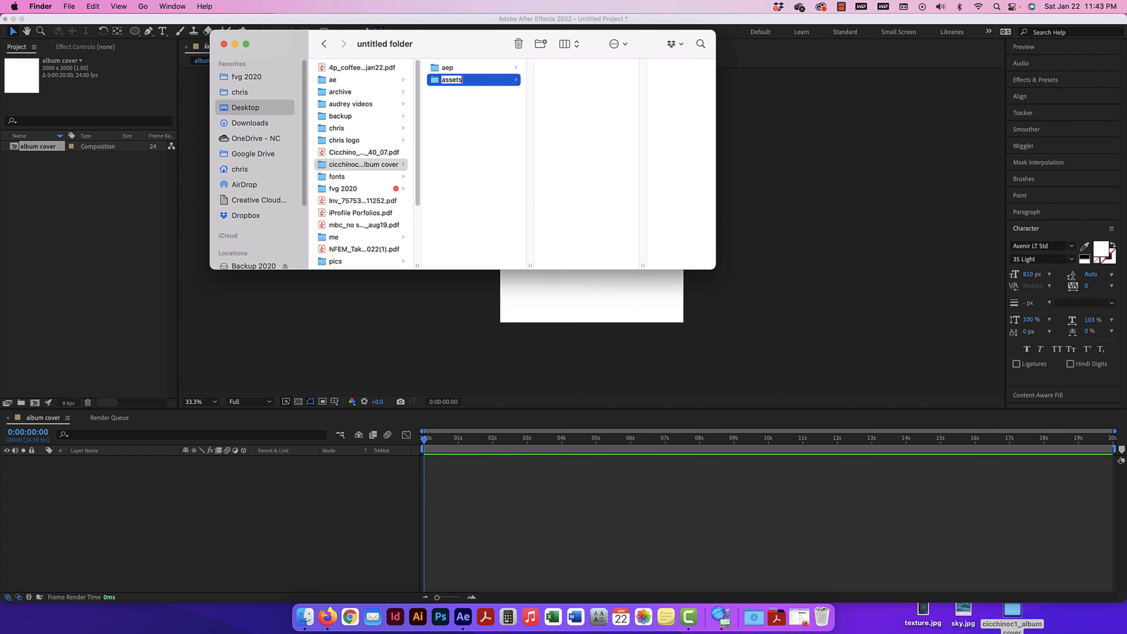
pyautogui.press('Return')
# Step: Create a third subfolder named "final" in the album cover folder
pyautogui.click(450, 108)
pyautogui.rightClick(450, 103)
pyautogui.click(460, 108)
pyautogui.write('fina;')
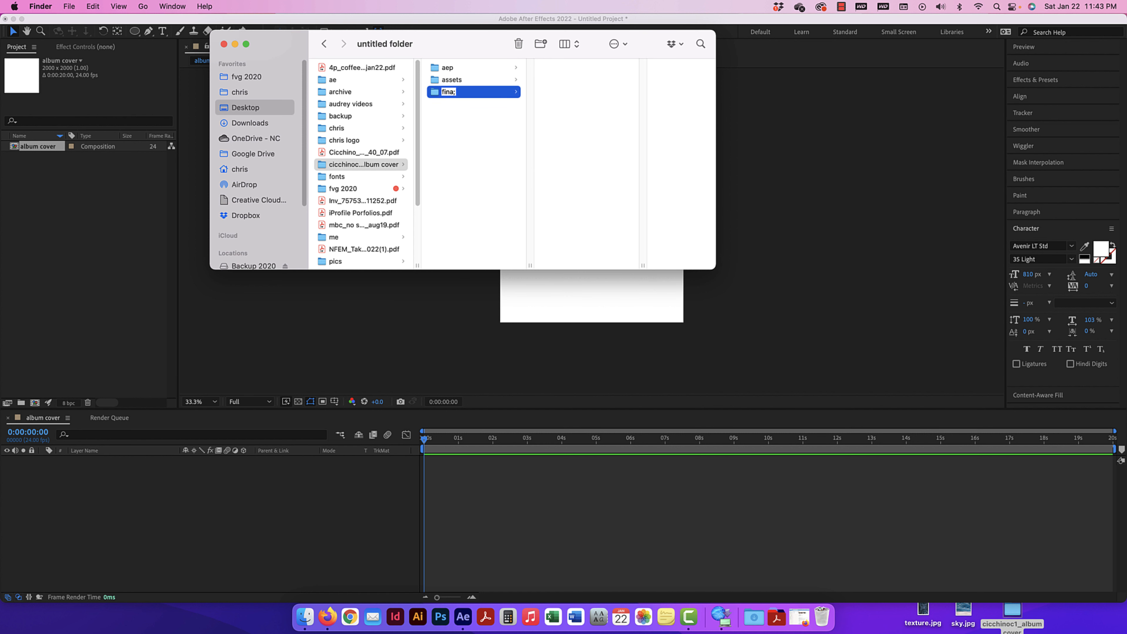
pyautogui.click(458, 113)
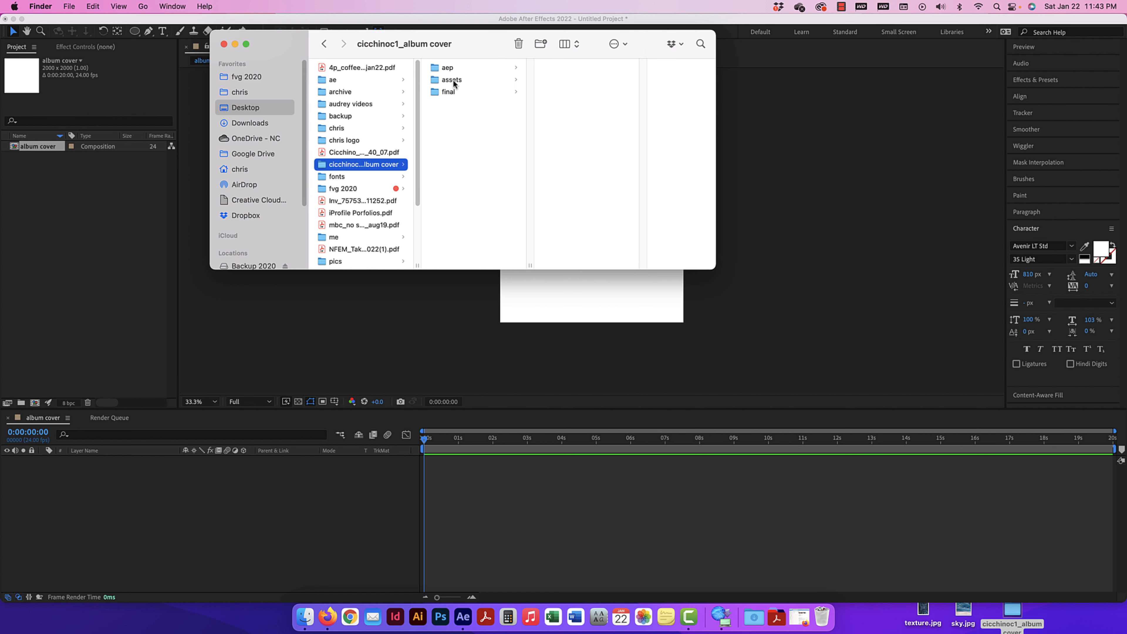
# Step: Move sky.jpg and texture.jpg from the desktop into the assets folder and preview sky.jpg there
pyautogui.click(454, 83)
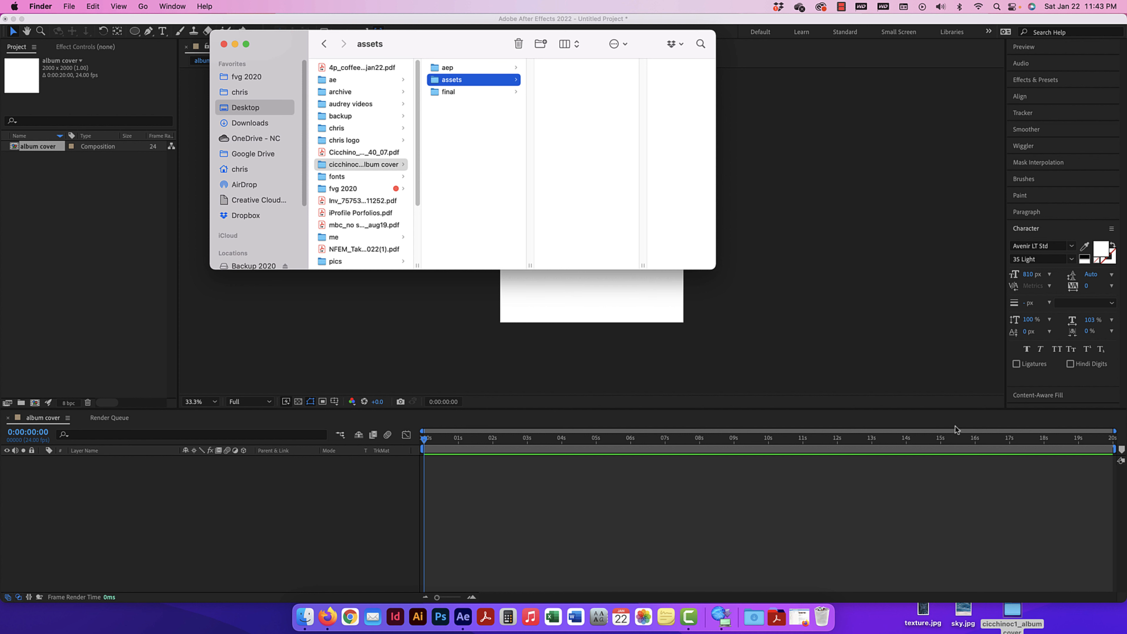
pyautogui.moveTo(897, 610); pyautogui.dragTo(607, 119)
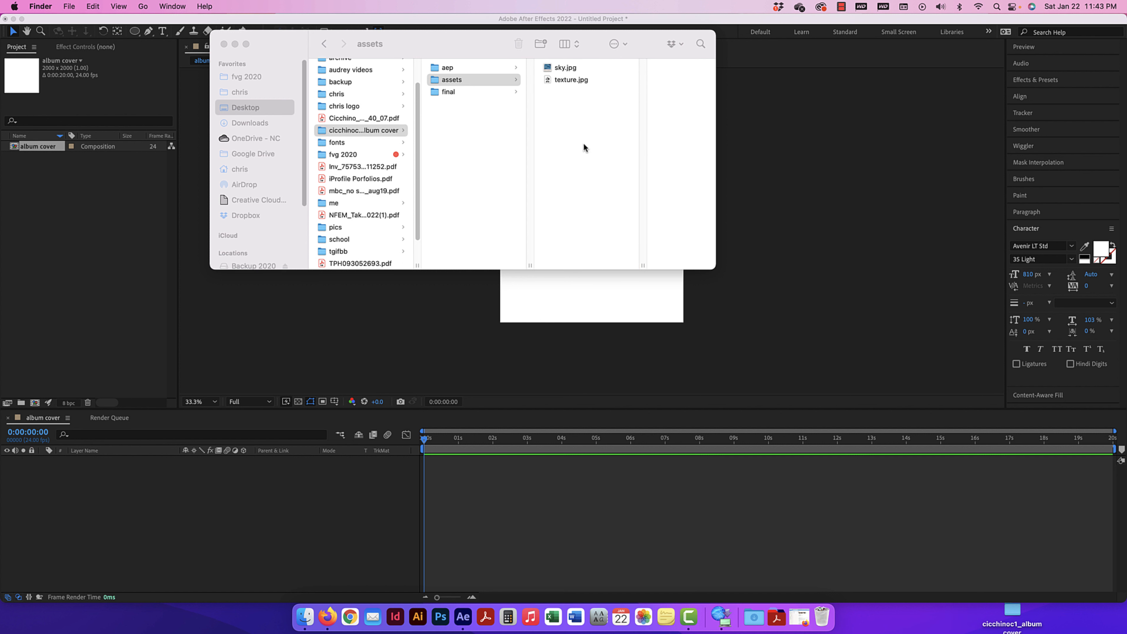
pyautogui.click(571, 82)
pyautogui.click(505, 68)
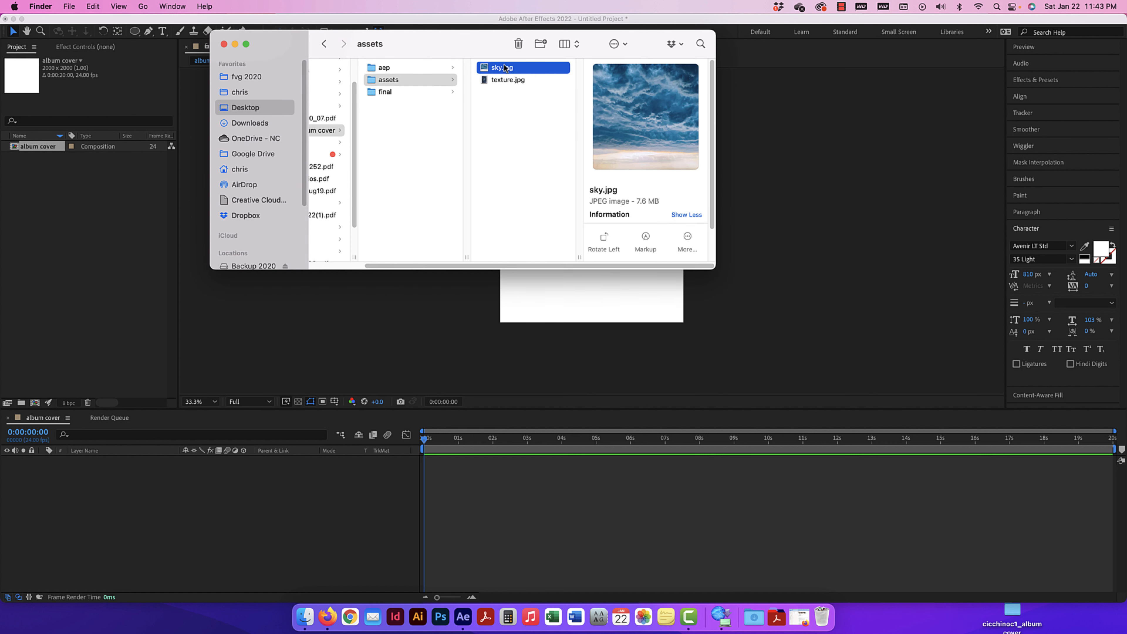
pyautogui.hscroll(-3, 518, 104)
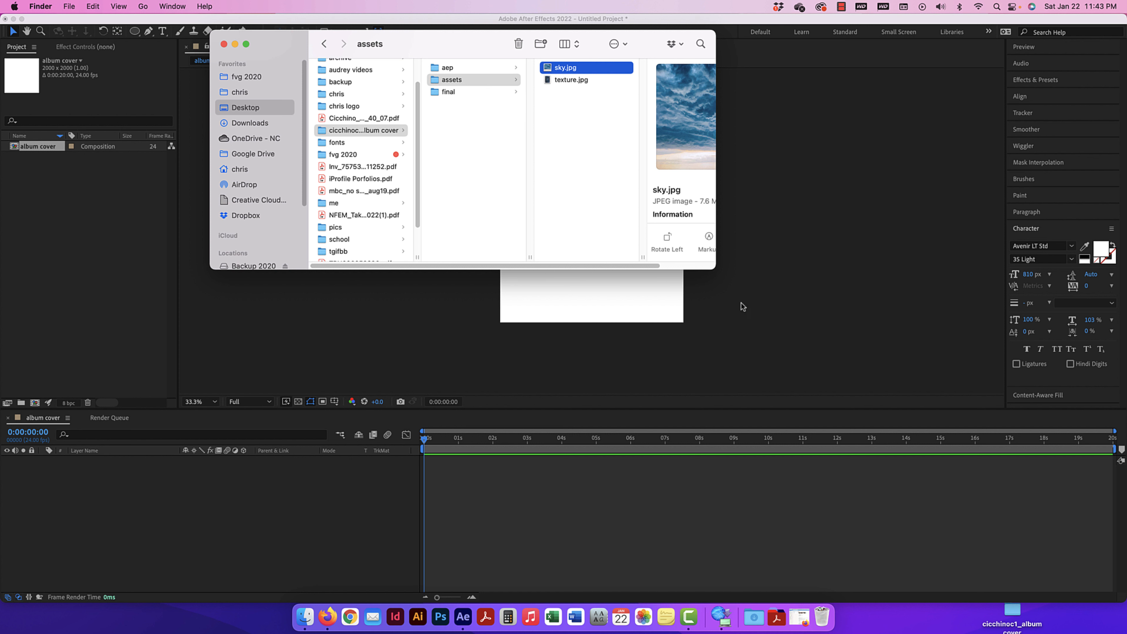
# Step: Enlarge and reposition the Finder window, and import sky.jpg from it into the After Effects project
pyautogui.moveTo(715, 269); pyautogui.dragTo(850, 357)
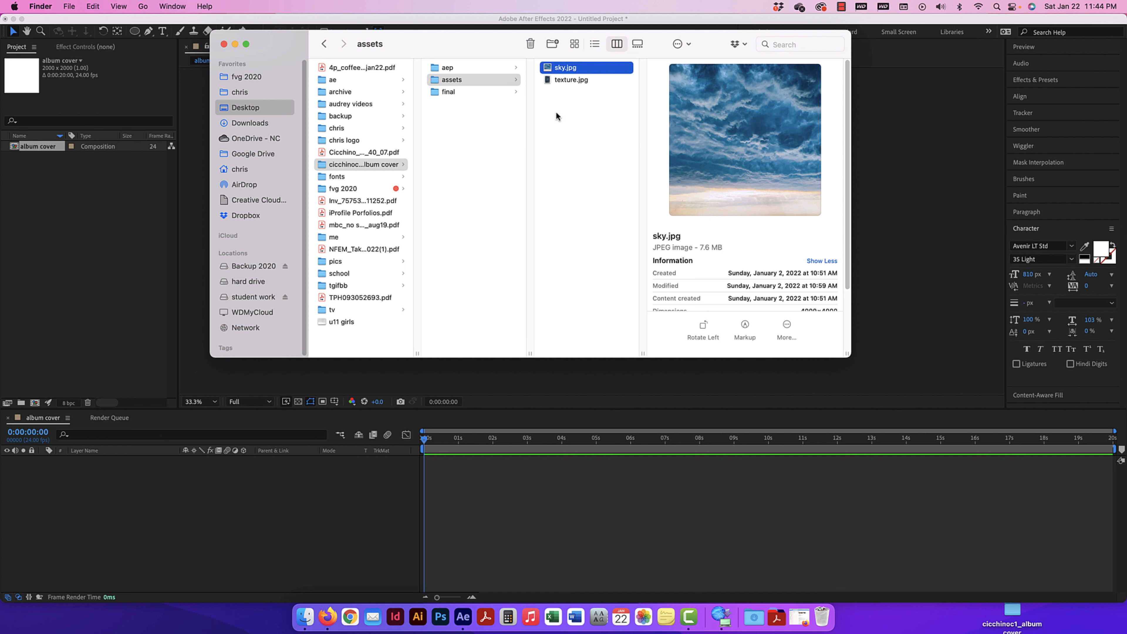
pyautogui.click(562, 117)
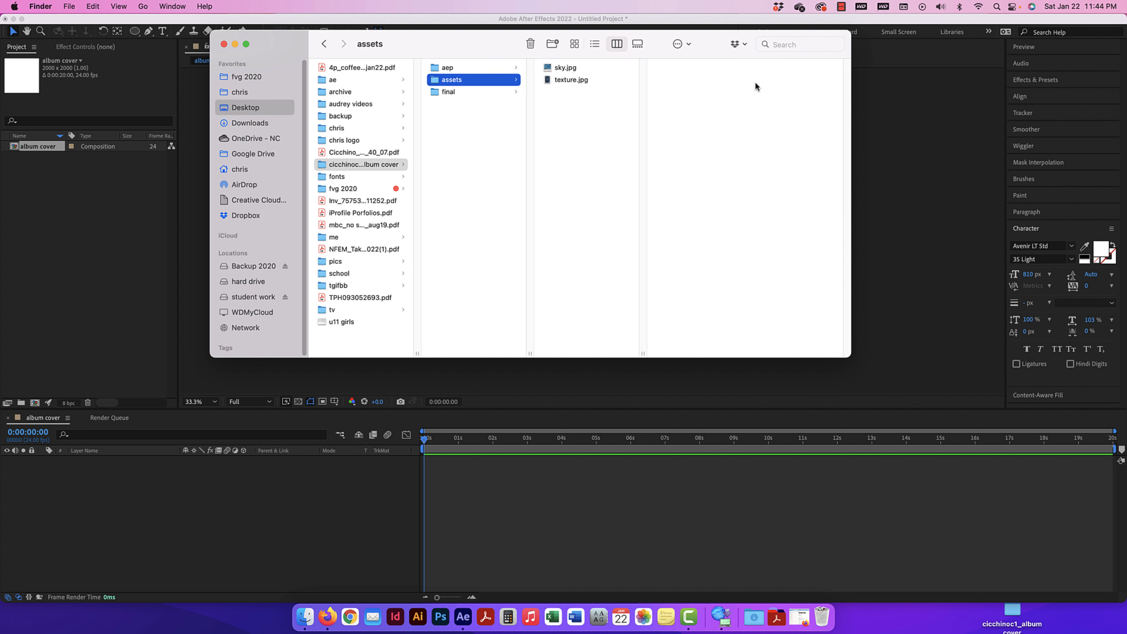
pyautogui.moveTo(469, 33); pyautogui.dragTo(620, 167)
pyautogui.moveTo(718, 203); pyautogui.dragTo(70, 189)
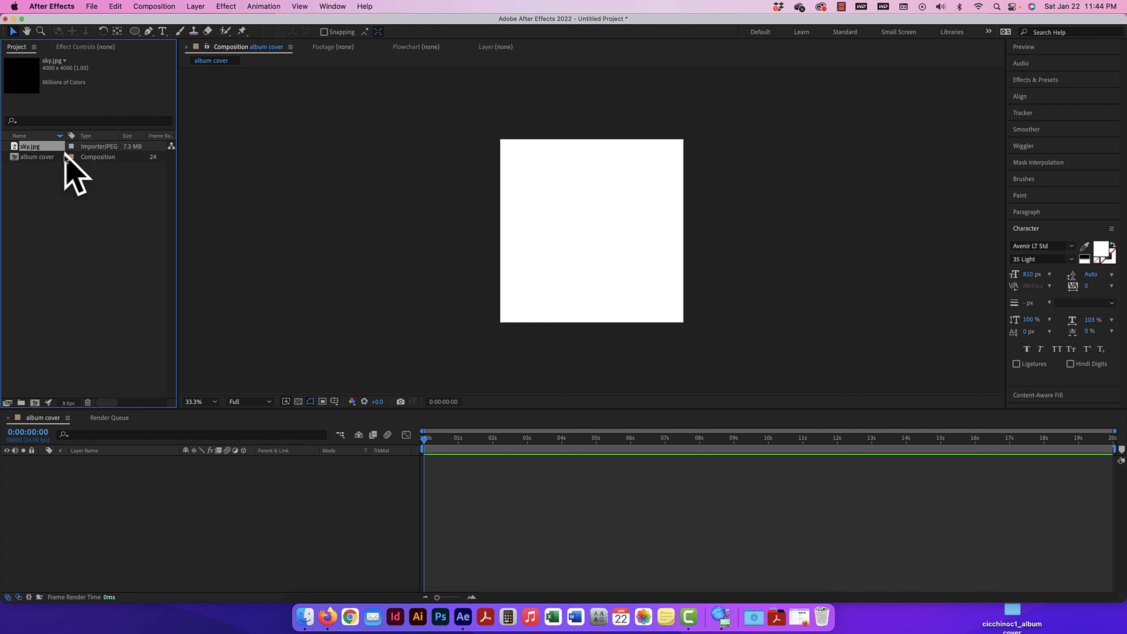
# Step: Import texture.jpg as footage from the assets subfolder of the desktop's album cover folder
pyautogui.click(92, 7)
pyautogui.moveTo(209, 168)
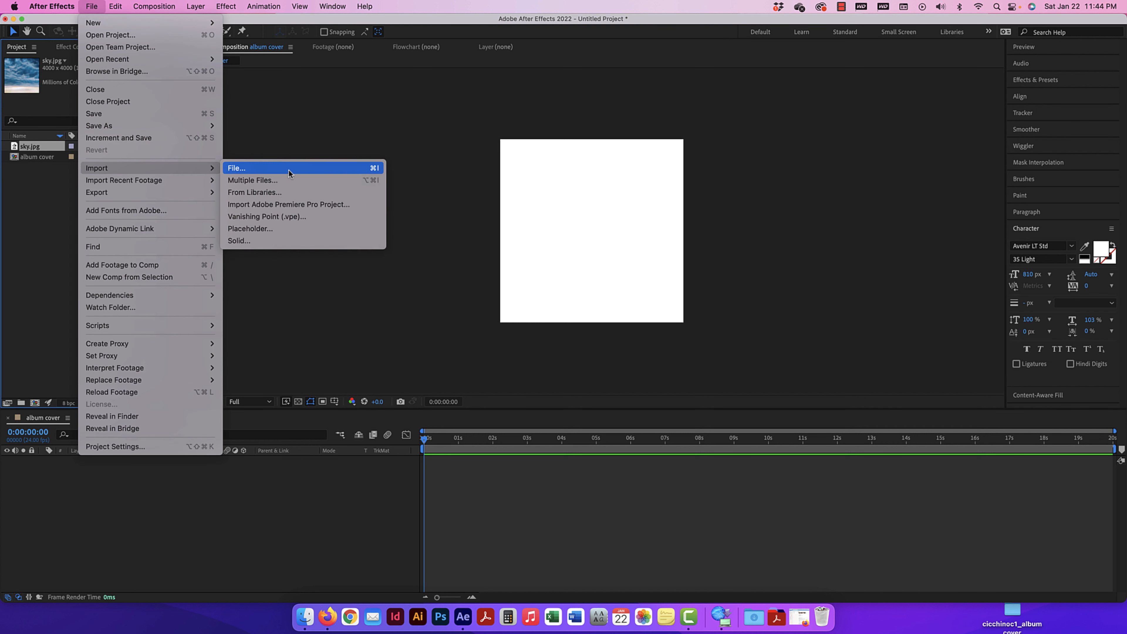
pyautogui.click(289, 170)
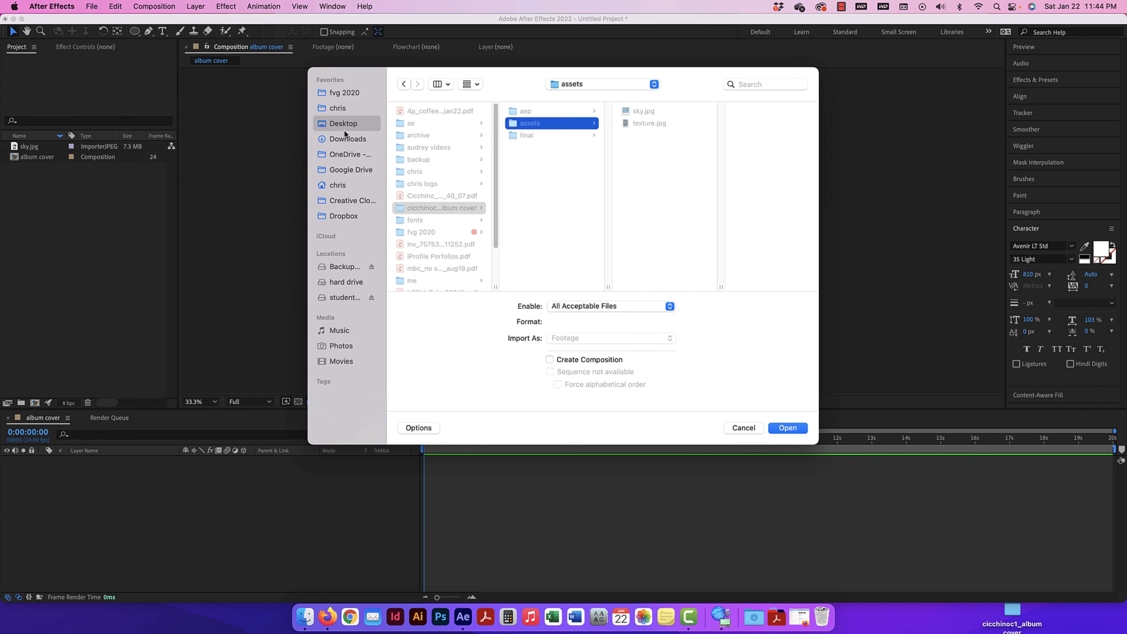
pyautogui.click(345, 129)
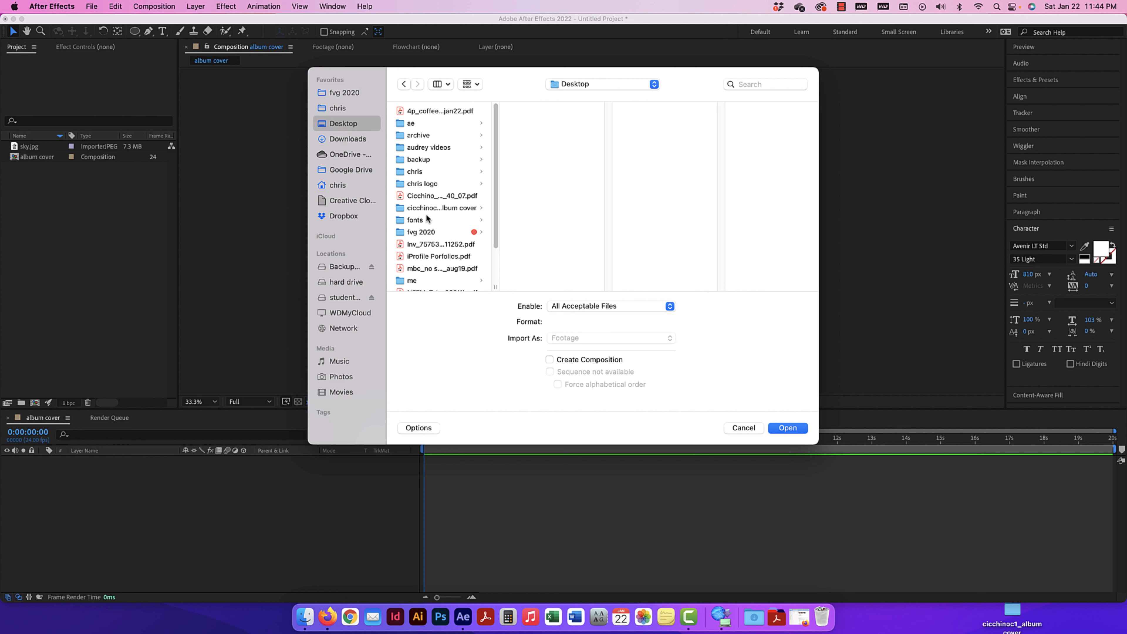
pyautogui.click(444, 207)
pyautogui.click(531, 124)
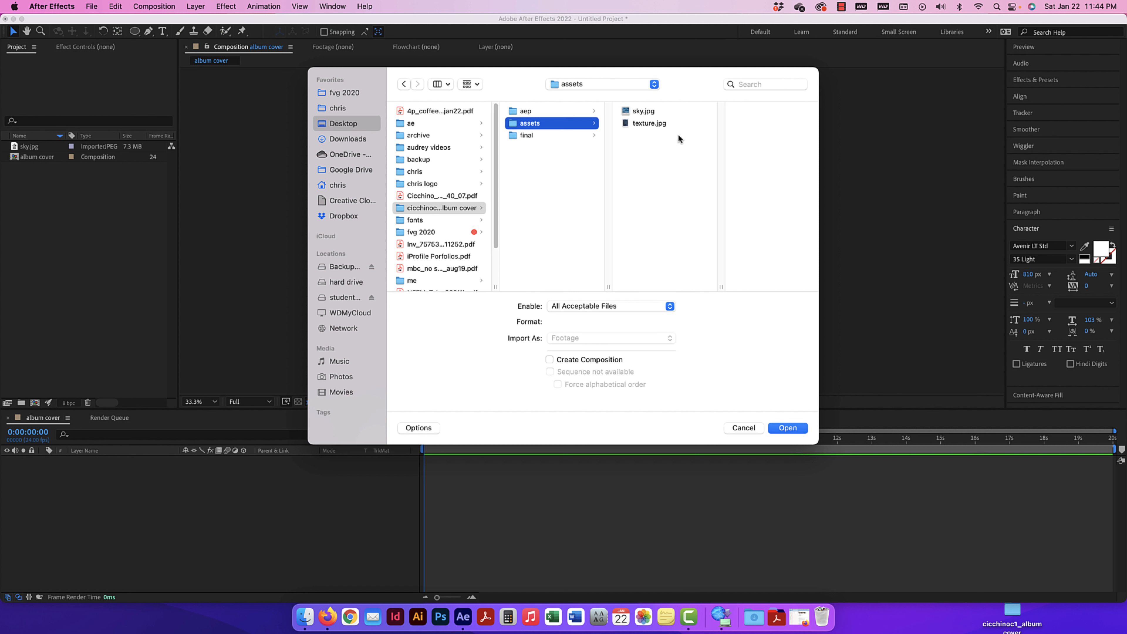
pyautogui.moveTo(677, 136); pyautogui.dragTo(641, 111)
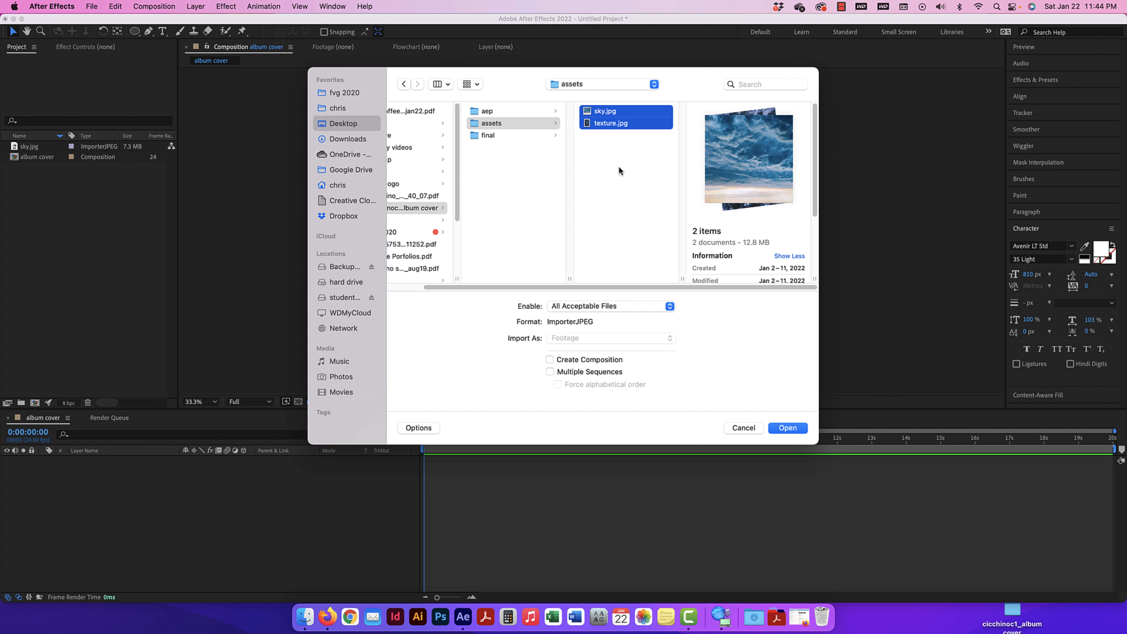
pyautogui.click(613, 165)
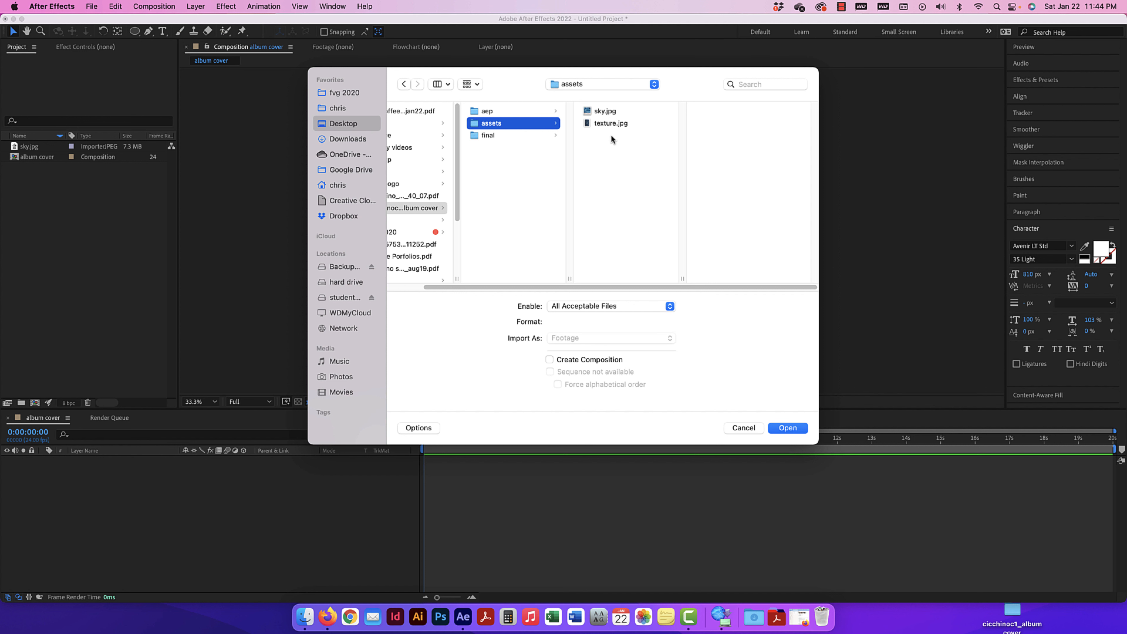
pyautogui.click(606, 126)
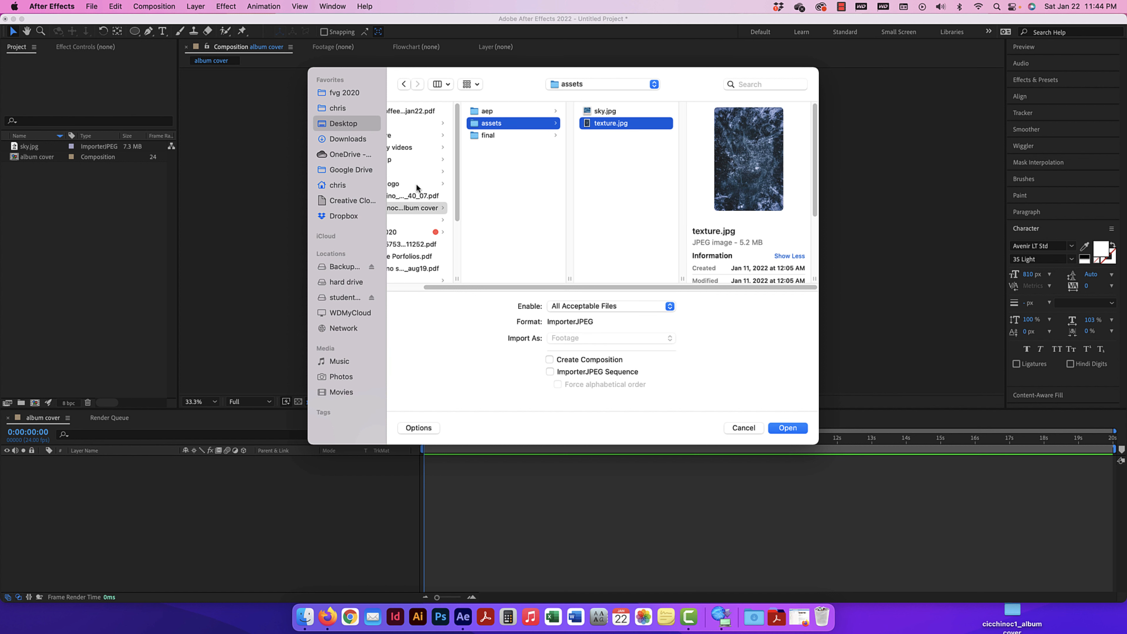
pyautogui.click(784, 429)
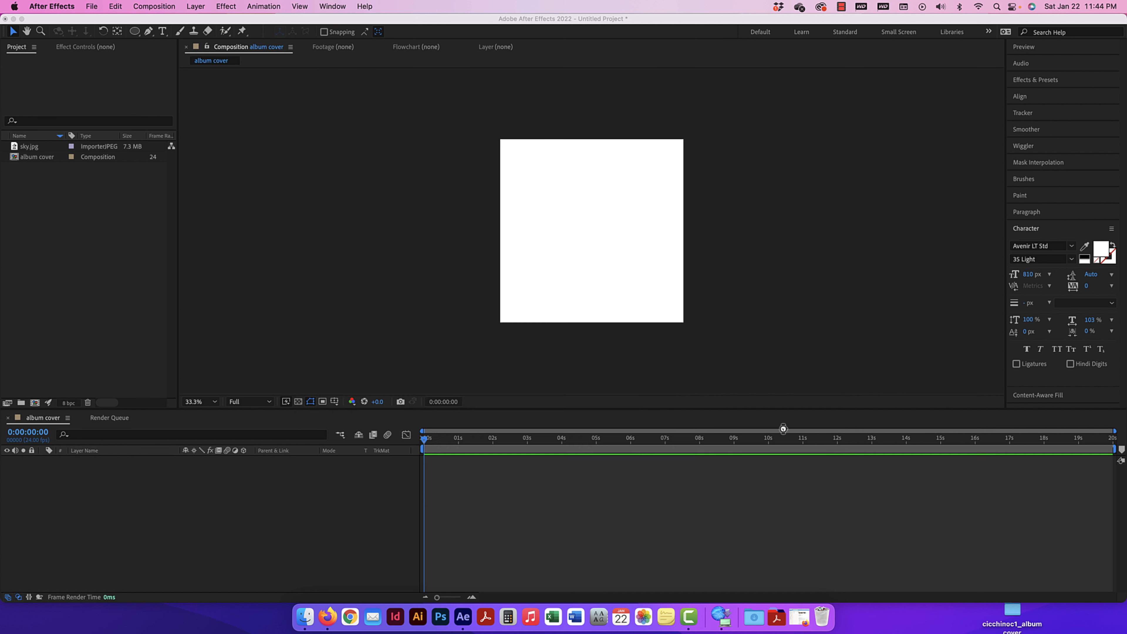
# Step: Create a project folder named "comps" and move the album cover composition into it
pyautogui.click(50, 213)
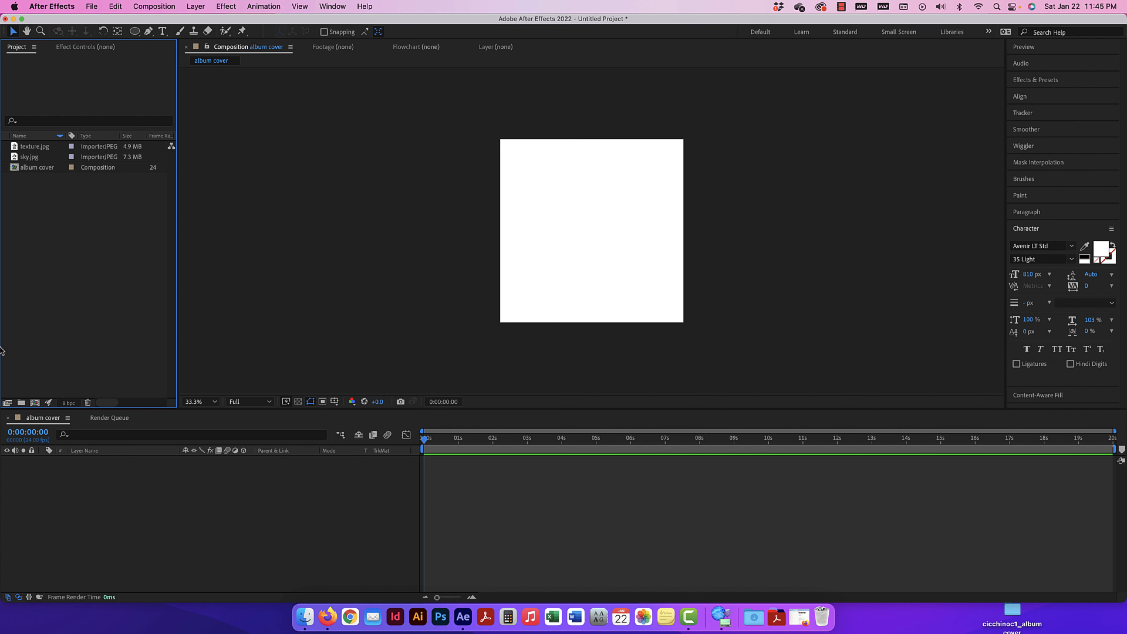
pyautogui.click(21, 403)
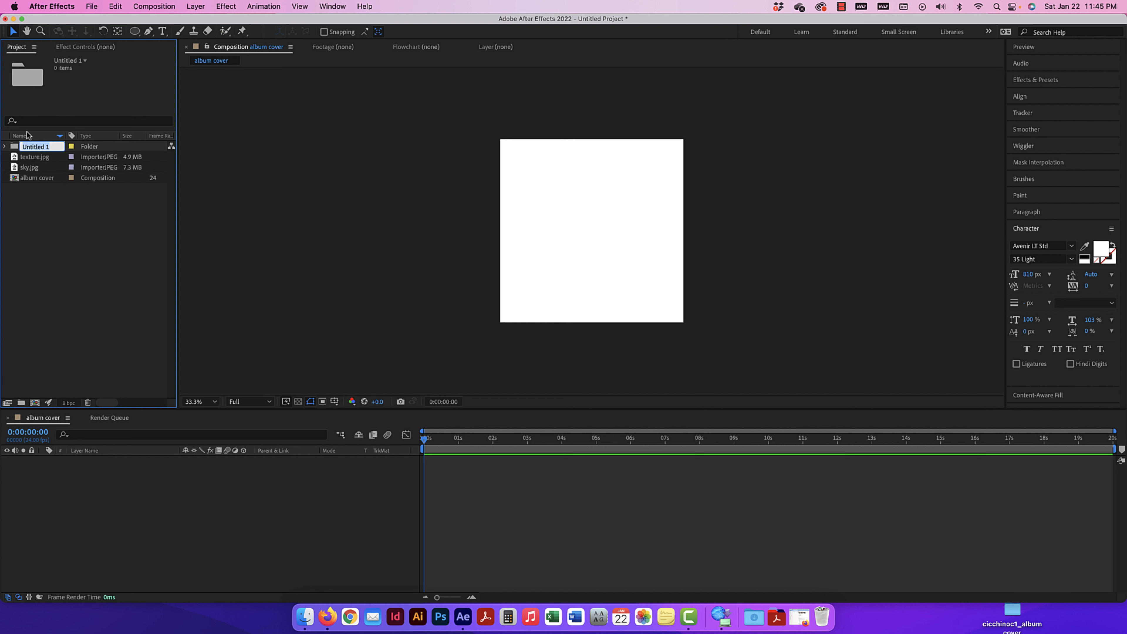
pyautogui.write('comps')
pyautogui.press('Return')
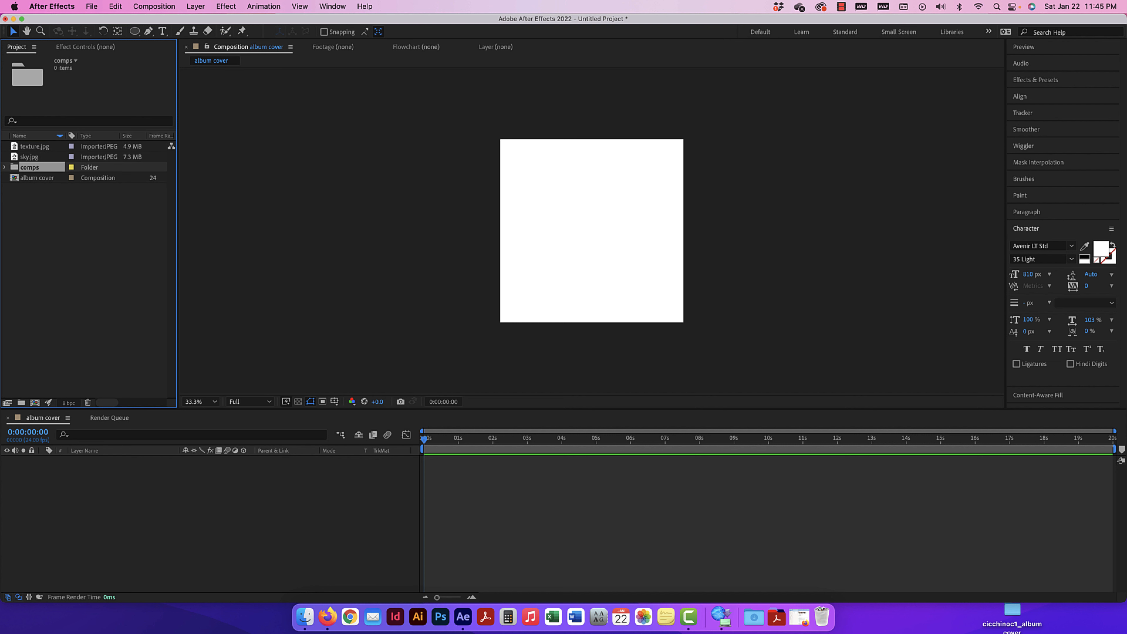
pyautogui.moveTo(18, 178); pyautogui.dragTo(16, 169)
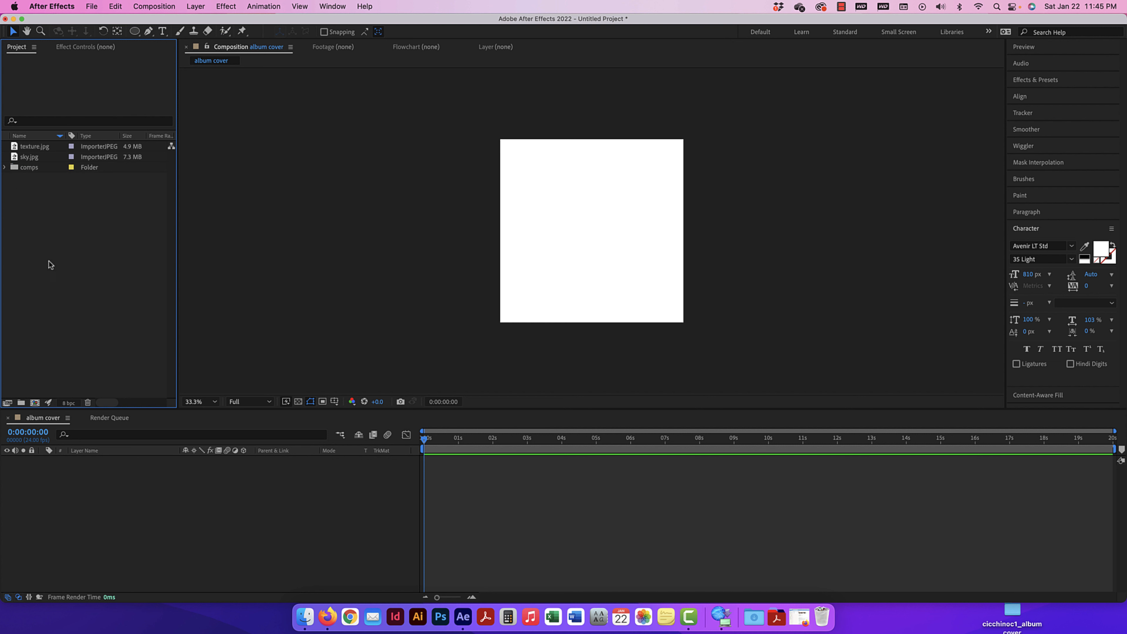
# Step: Create a project folder named "graphics" and move texture.jpg and sky.jpg into it
pyautogui.click(21, 403)
pyautogui.write('graphics')
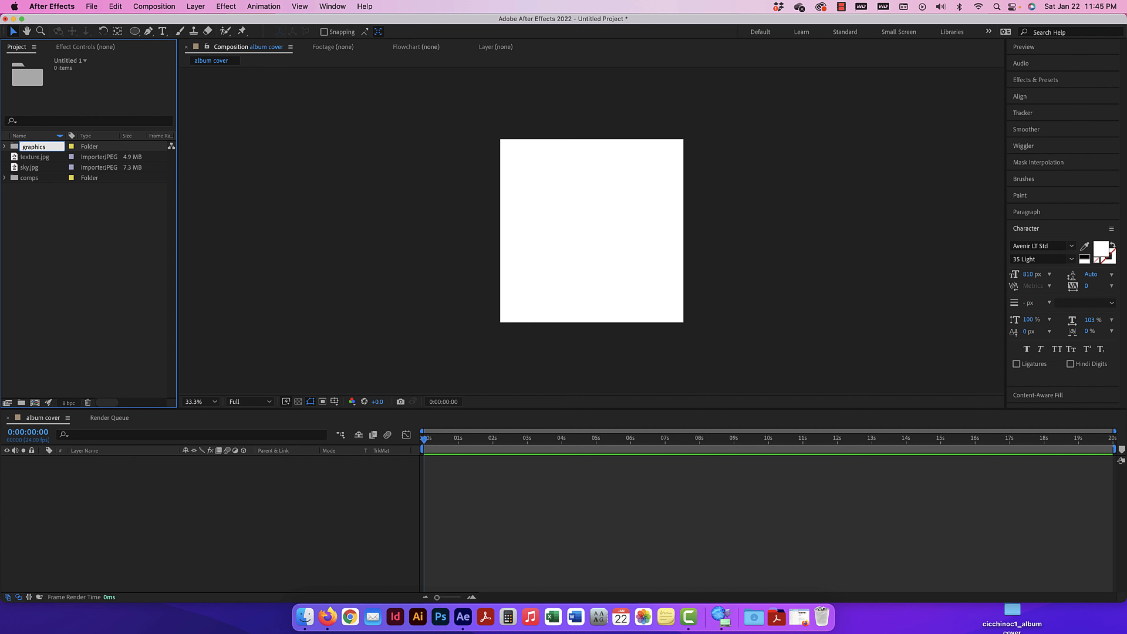
pyautogui.press('Return')
pyautogui.click(28, 146)
pyautogui.keyDown('shift'); pyautogui.click(28, 157); pyautogui.keyUp('shift')
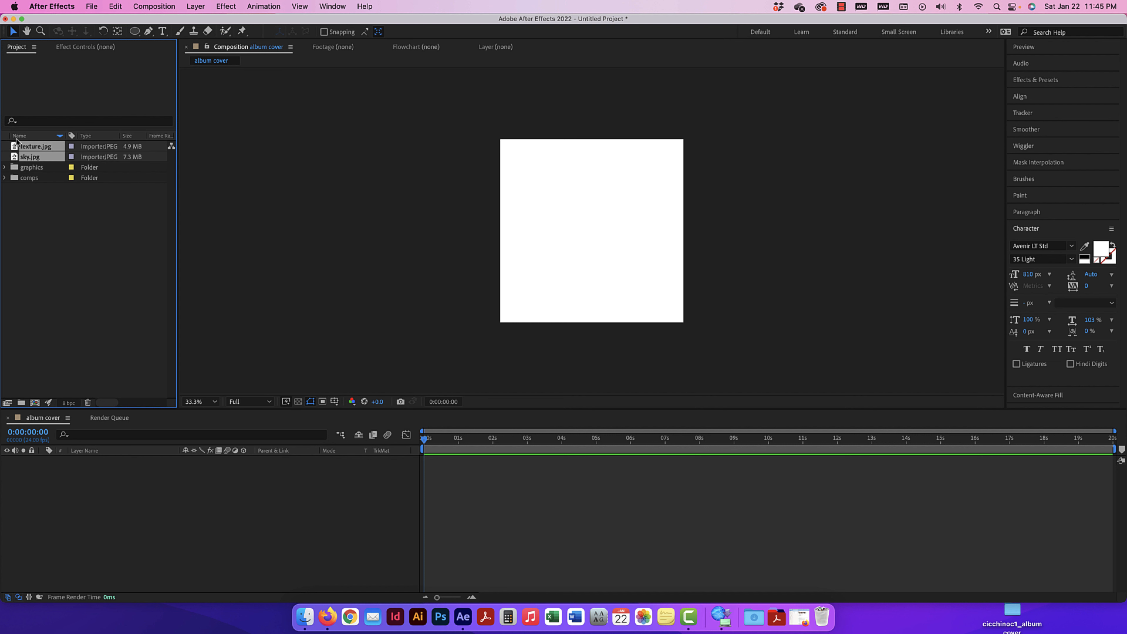
pyautogui.moveTo(16, 141); pyautogui.dragTo(18, 171)
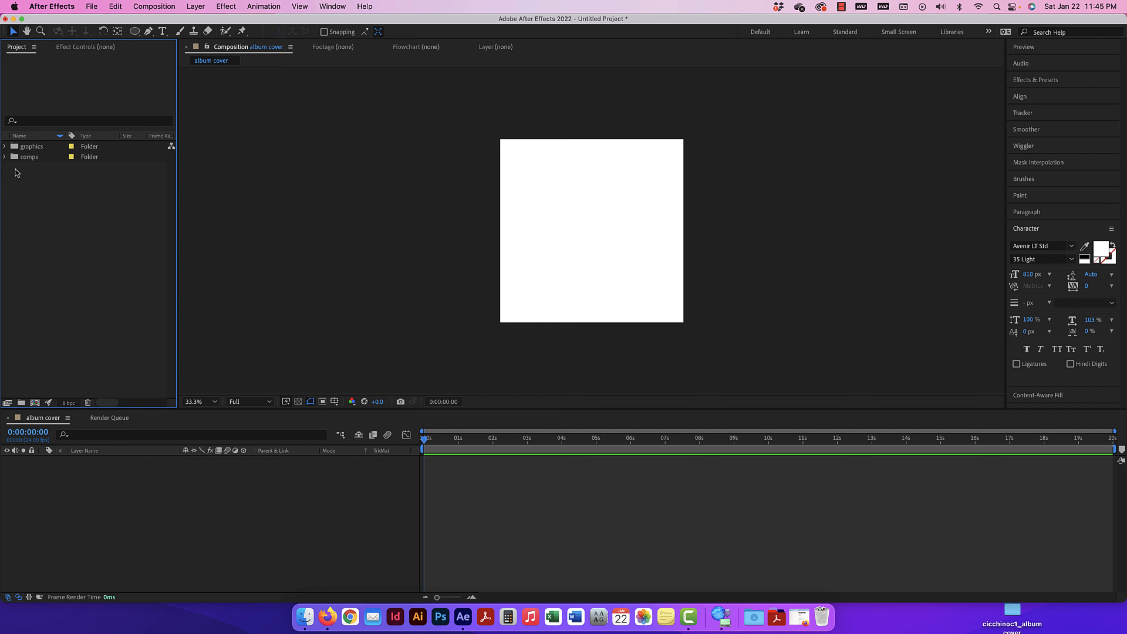
# Step: Expand the graphics folder and give the folder, texture.jpg and sky.jpg the Red label colour
pyautogui.click(28, 147)
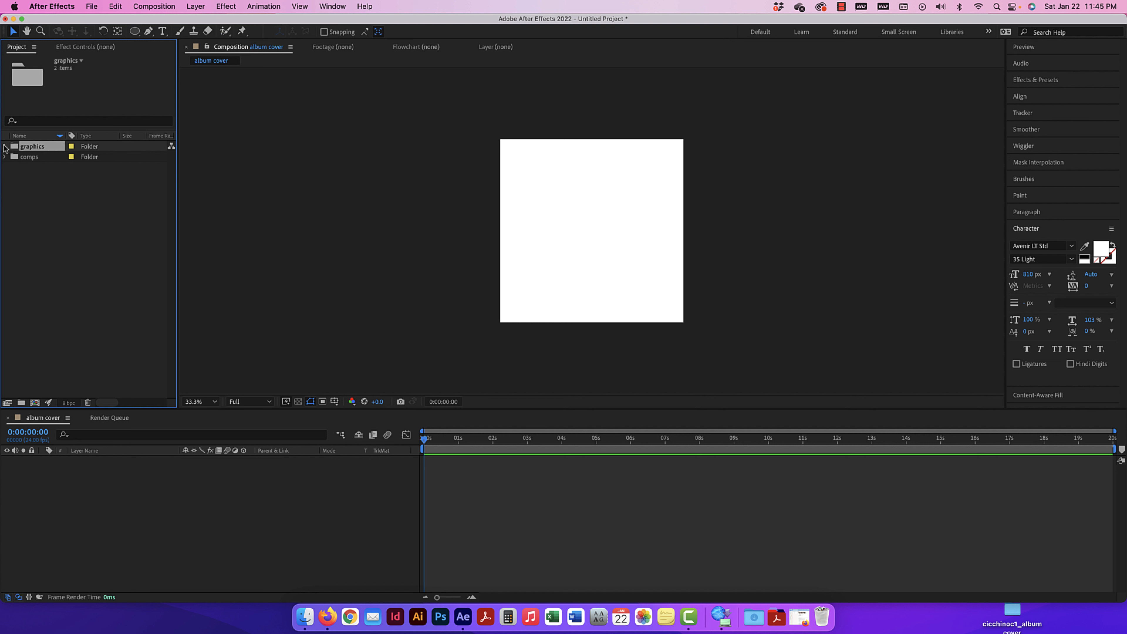
pyautogui.click(4, 146)
pyautogui.click(81, 146)
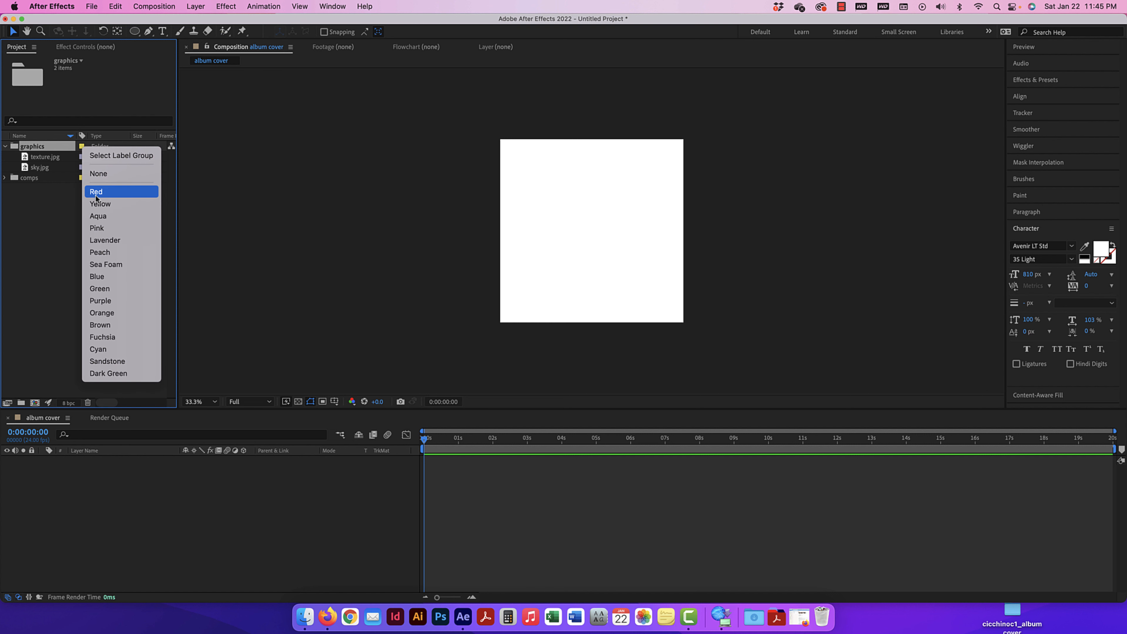
pyautogui.click(95, 196)
pyautogui.click(55, 157)
pyautogui.keyDown('shift'); pyautogui.click(55, 167); pyautogui.keyUp('shift')
pyautogui.click(82, 158)
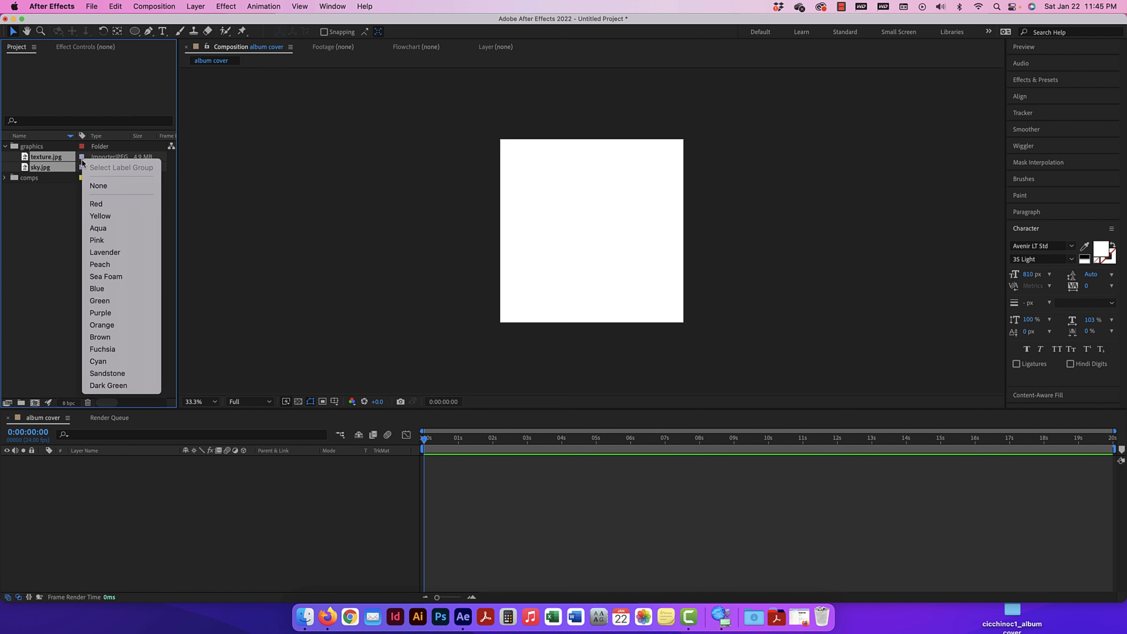
pyautogui.click(106, 204)
pyautogui.click(67, 208)
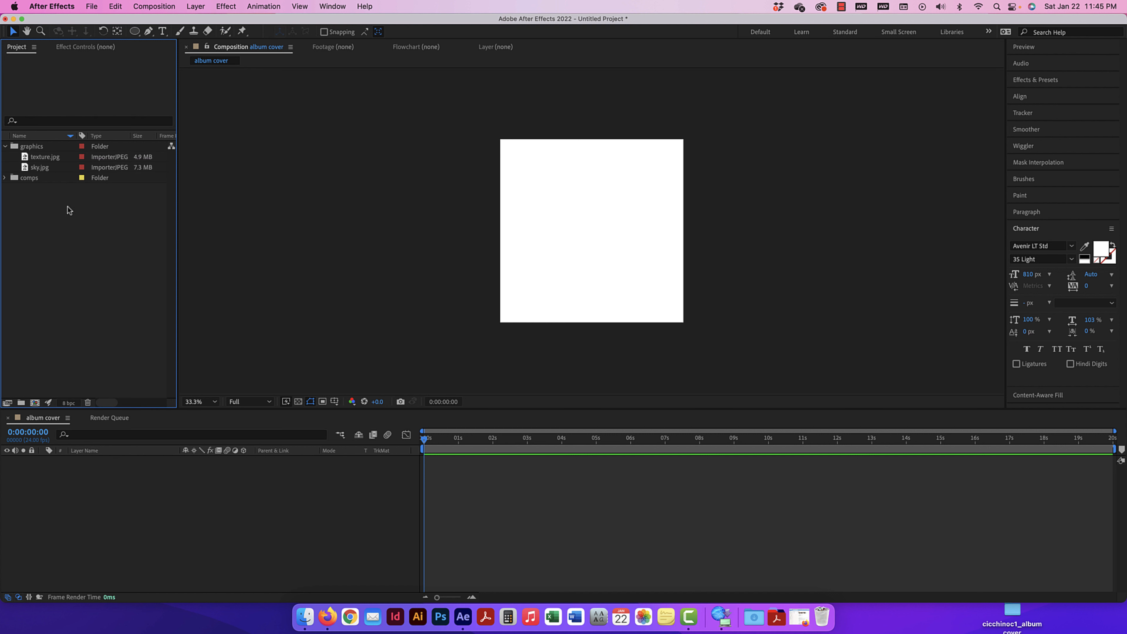
pyautogui.click(5, 178)
pyautogui.click(4, 178)
# Step: Add sky.jpg to the album cover timeline as a layer and rename the layer "background"
pyautogui.moveTo(55, 169); pyautogui.dragTo(87, 510)
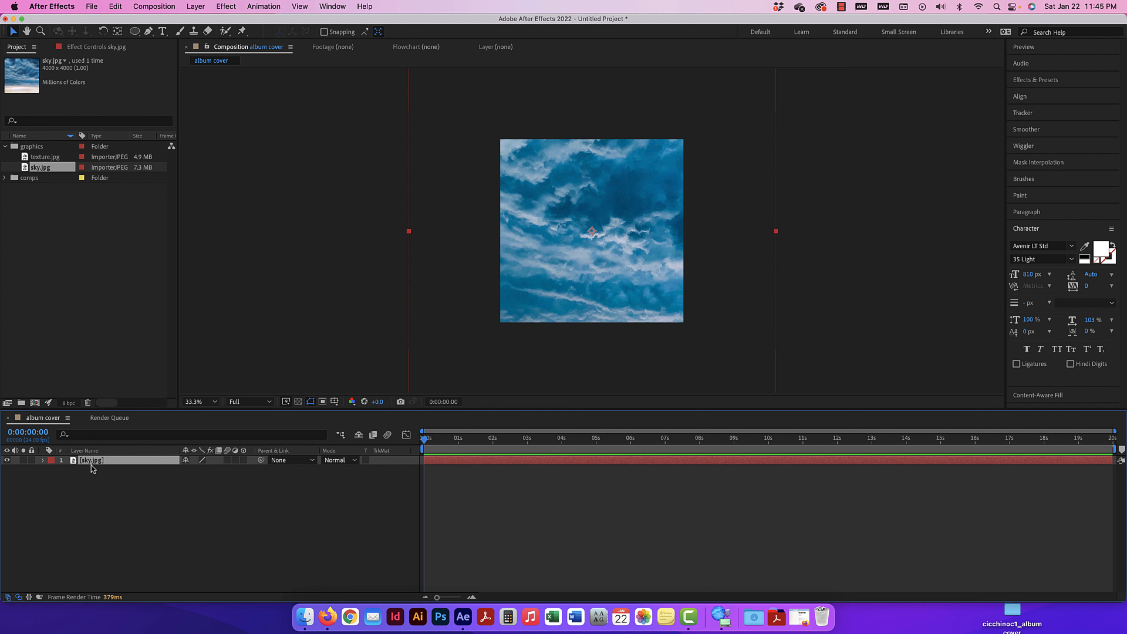
pyautogui.press('Return')
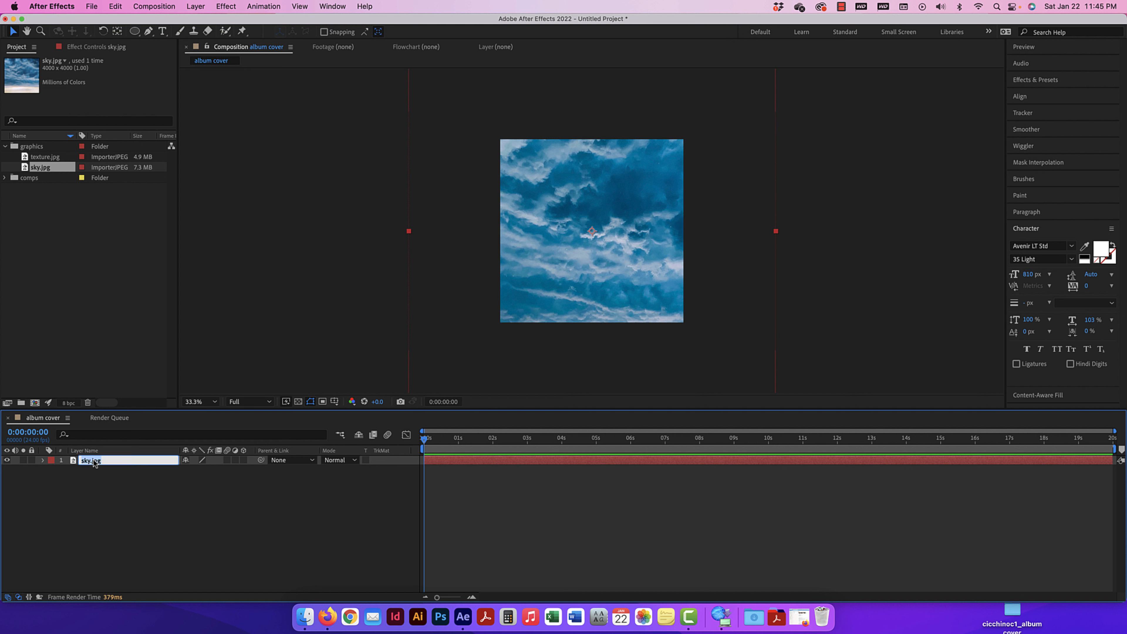
pyautogui.write('background')
pyautogui.press('Return')
pyautogui.click(87, 549)
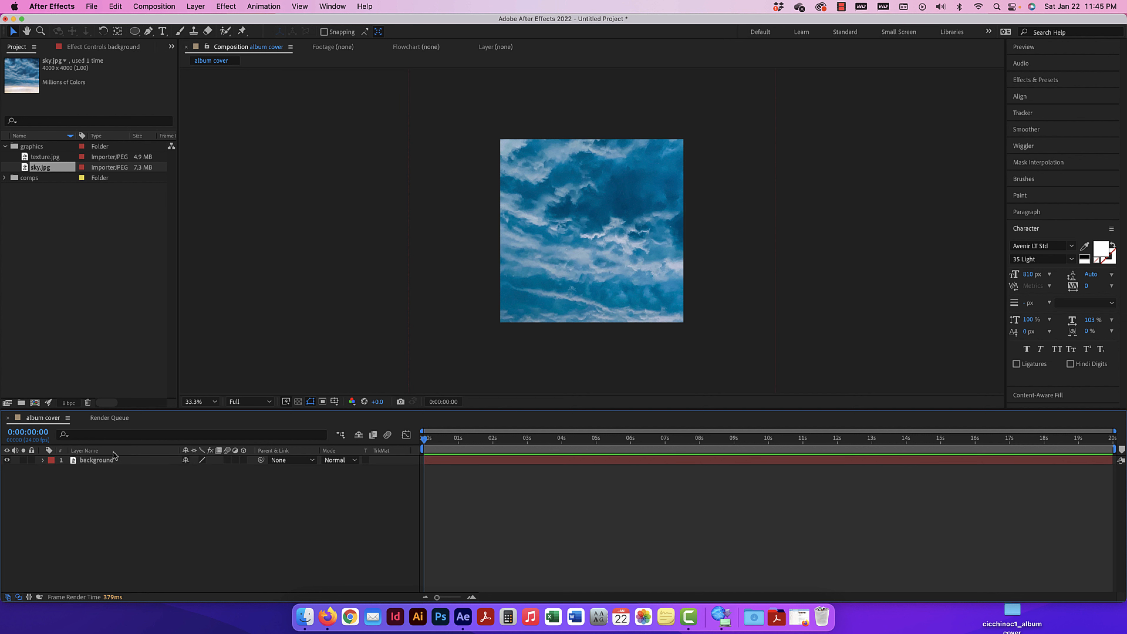
pyautogui.click(97, 461)
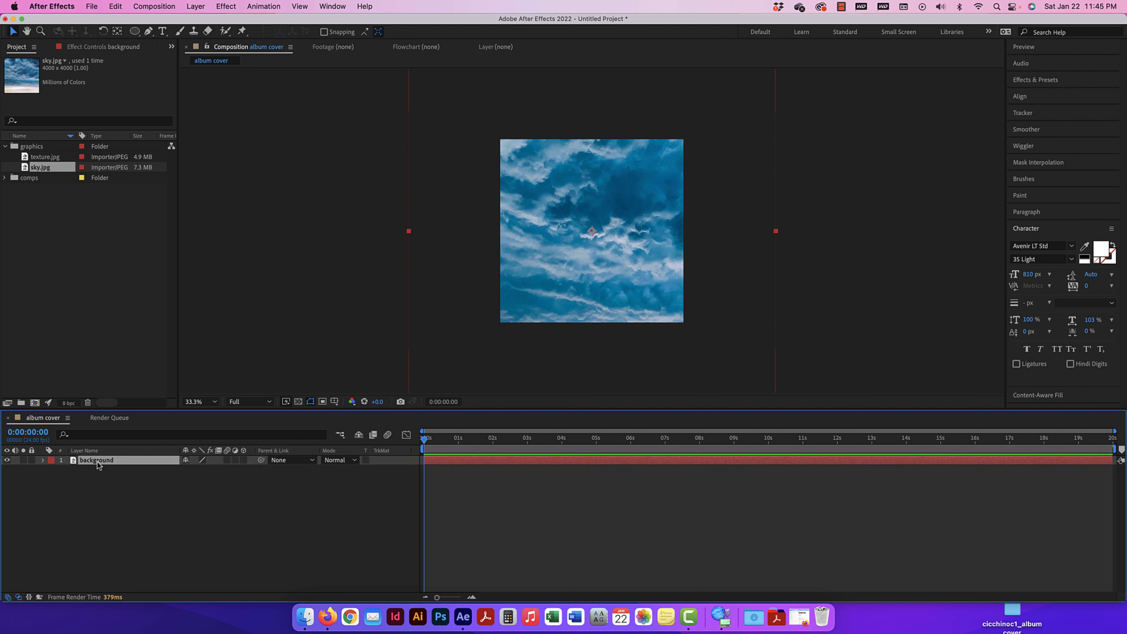
pyautogui.rightClick(114, 461)
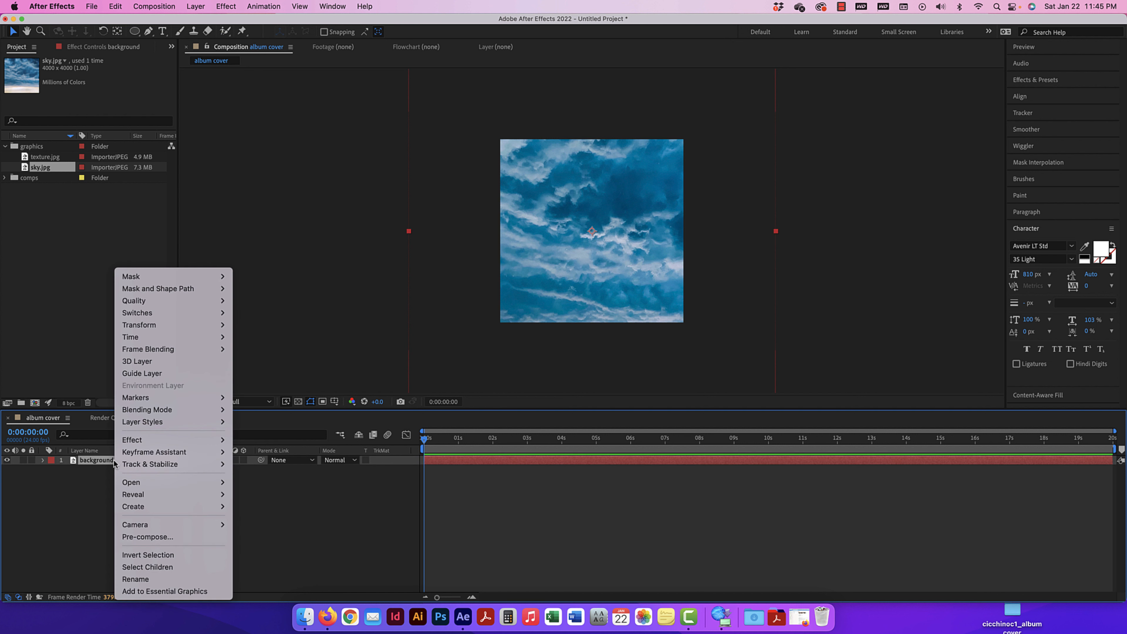
pyautogui.click(64, 502)
pyautogui.click(117, 258)
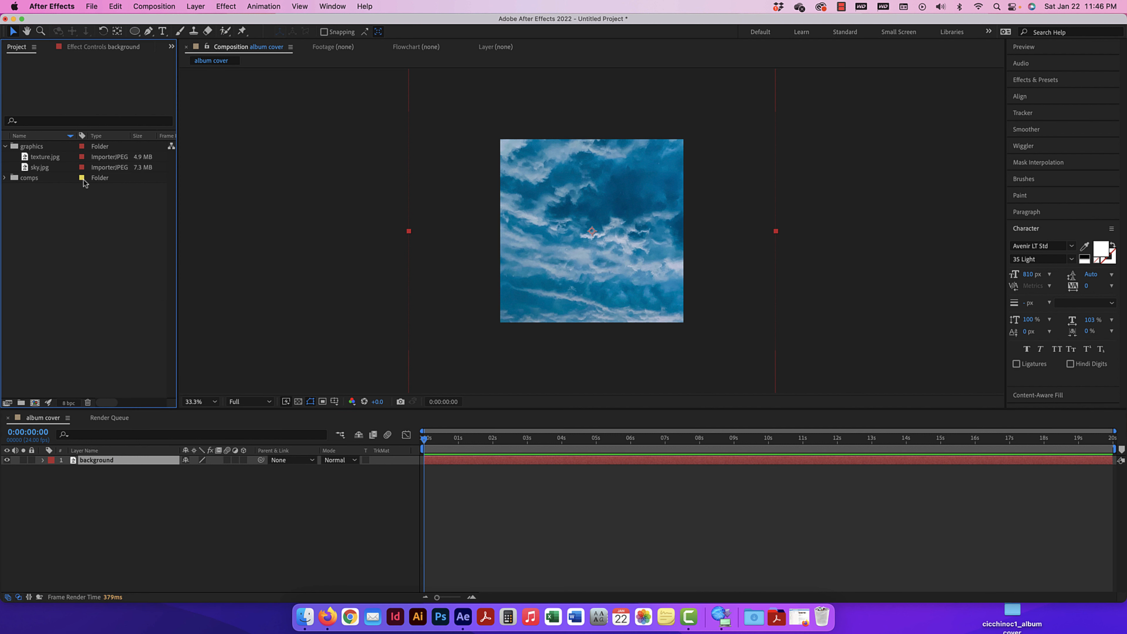
# Step: Scale the background layer down proportionally until the sky image is only slightly larger than the composition frame
pyautogui.click(685, 268)
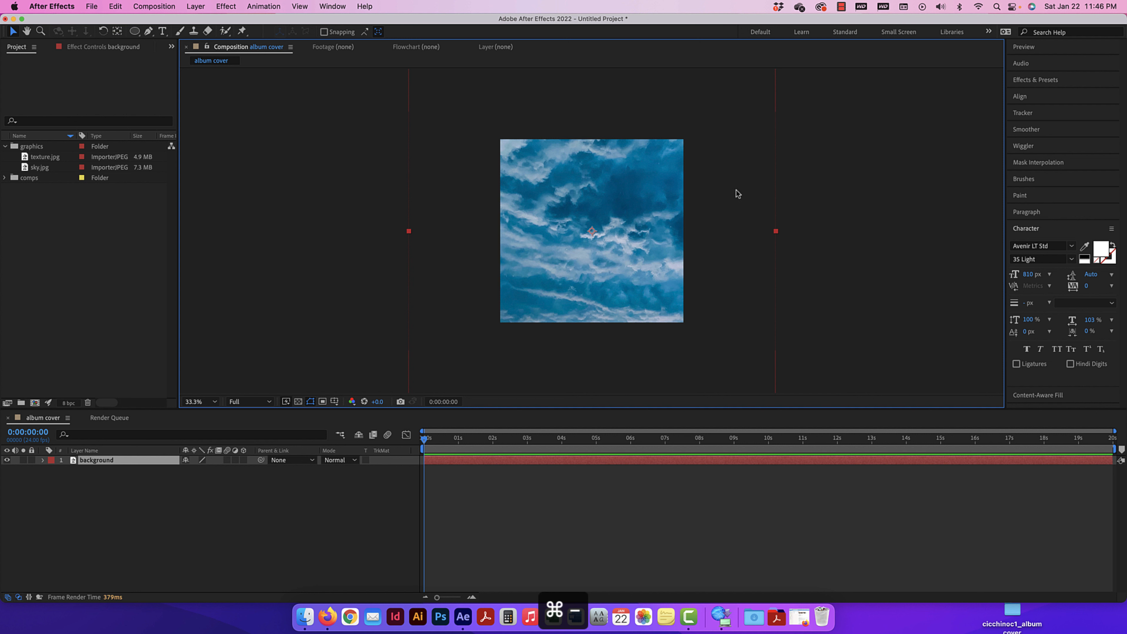
pyautogui.press('super+minus')
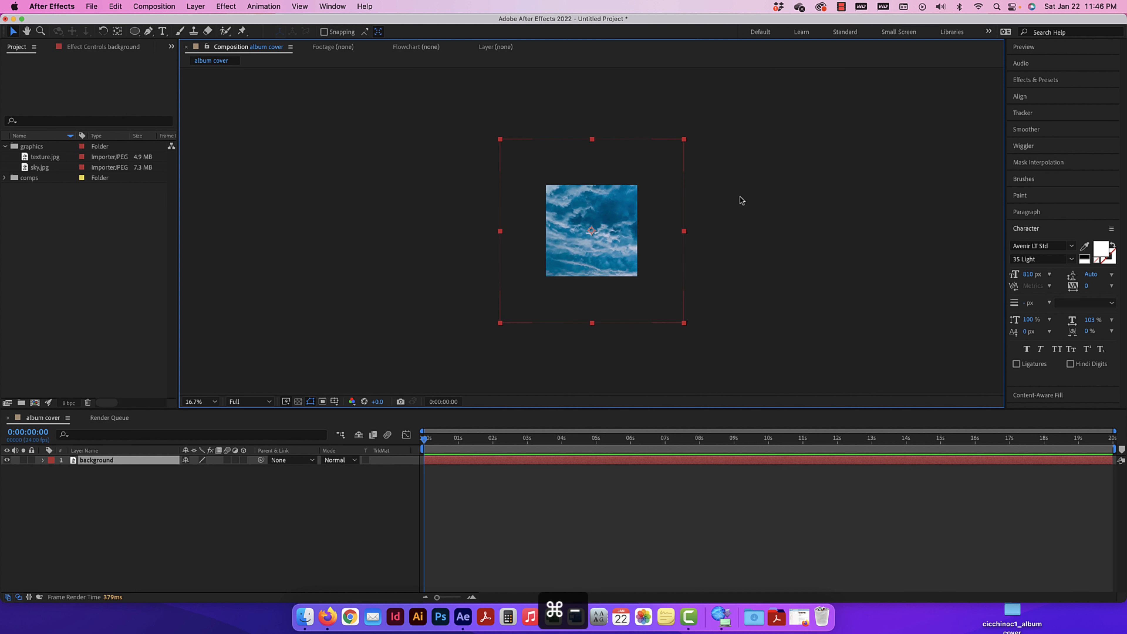
pyautogui.click(682, 148)
pyautogui.click(682, 145)
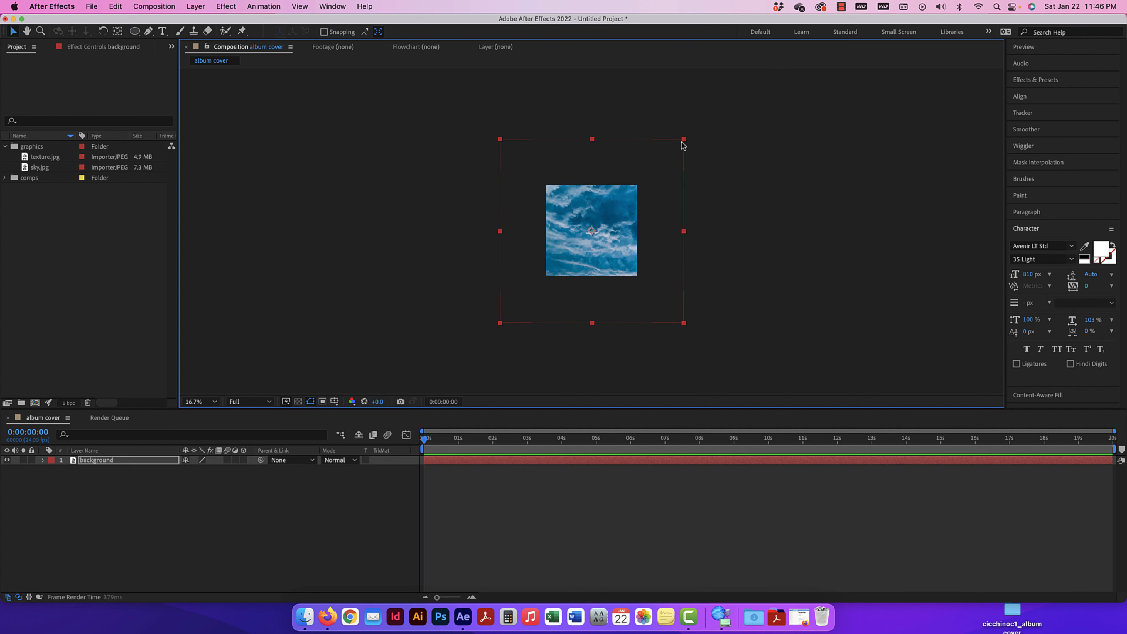
pyautogui.moveTo(671, 157); pyautogui.dragTo(641, 194)
pyautogui.click(675, 196)
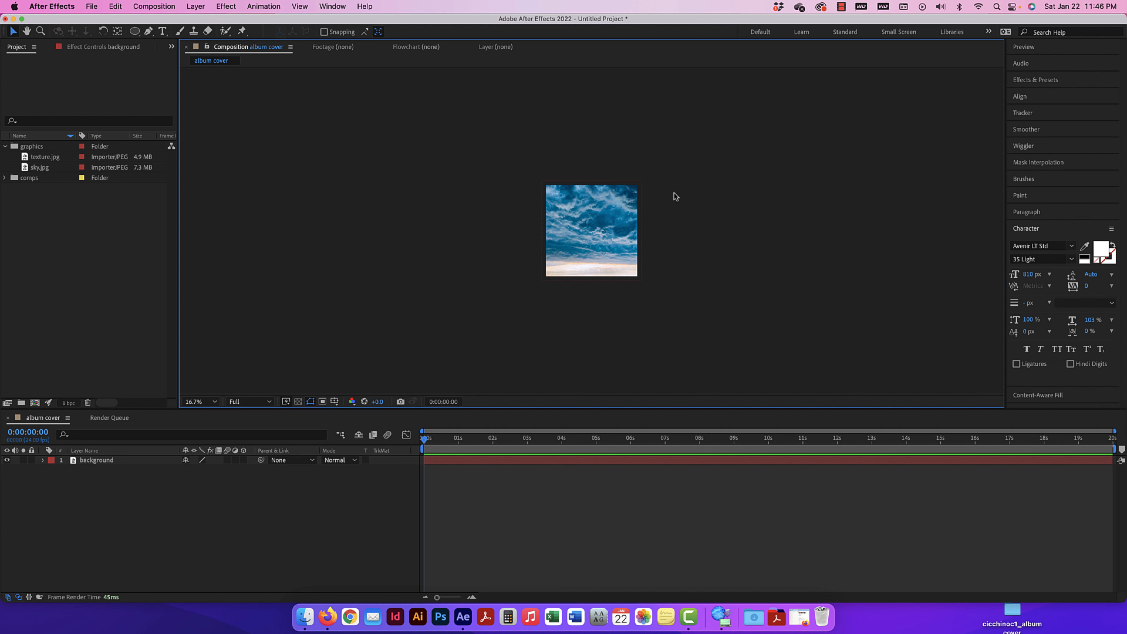
# Step: Create a text layer reading "the verve" in the upper half of the album cover composition
pyautogui.press('super+equal')
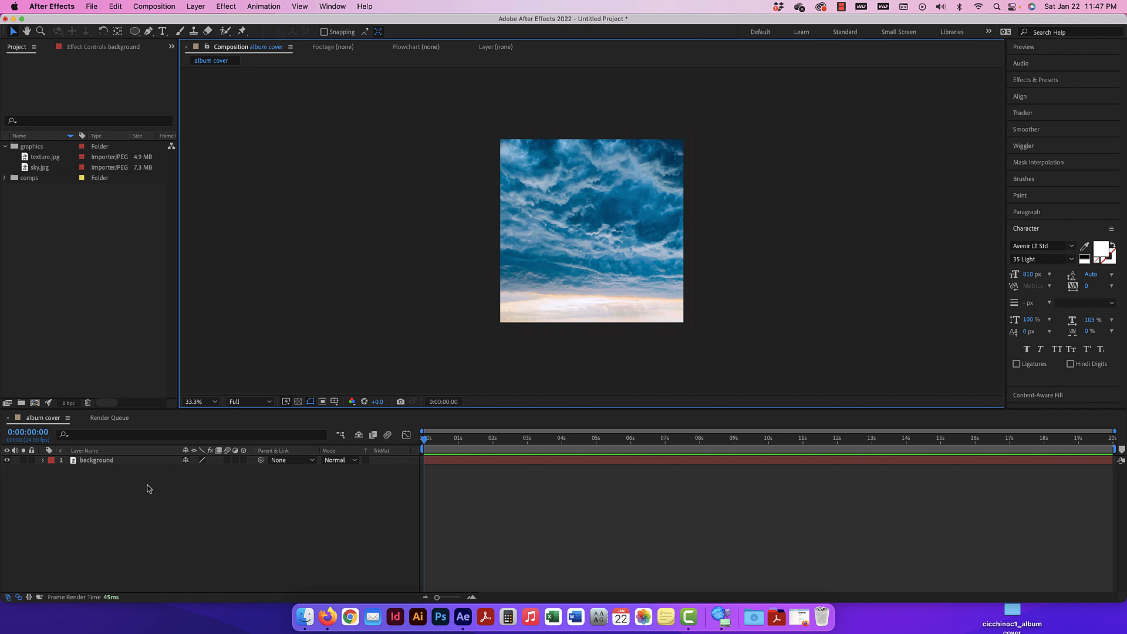
pyautogui.press('super+equal')
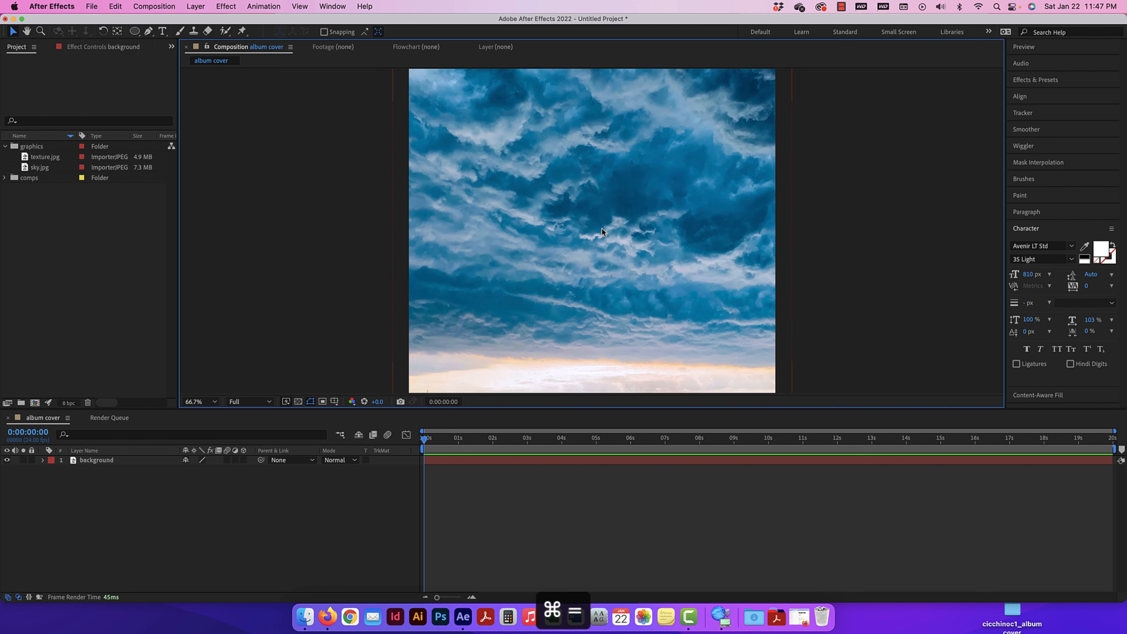
pyautogui.moveTo(557, 168); pyautogui.dragTo(558, 210)
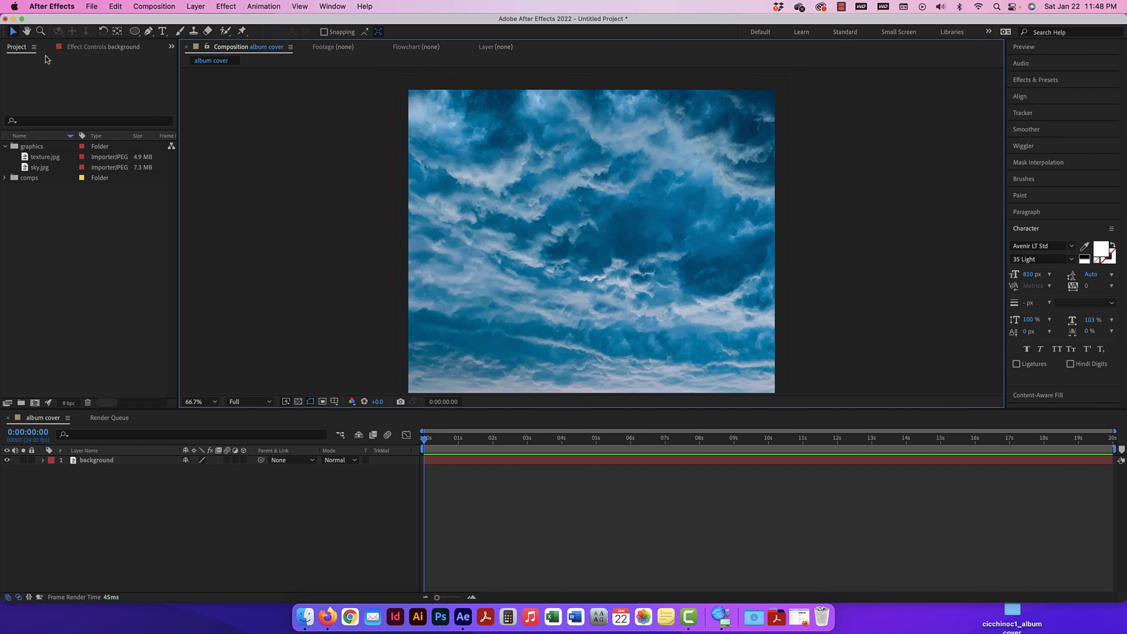
pyautogui.click(162, 31)
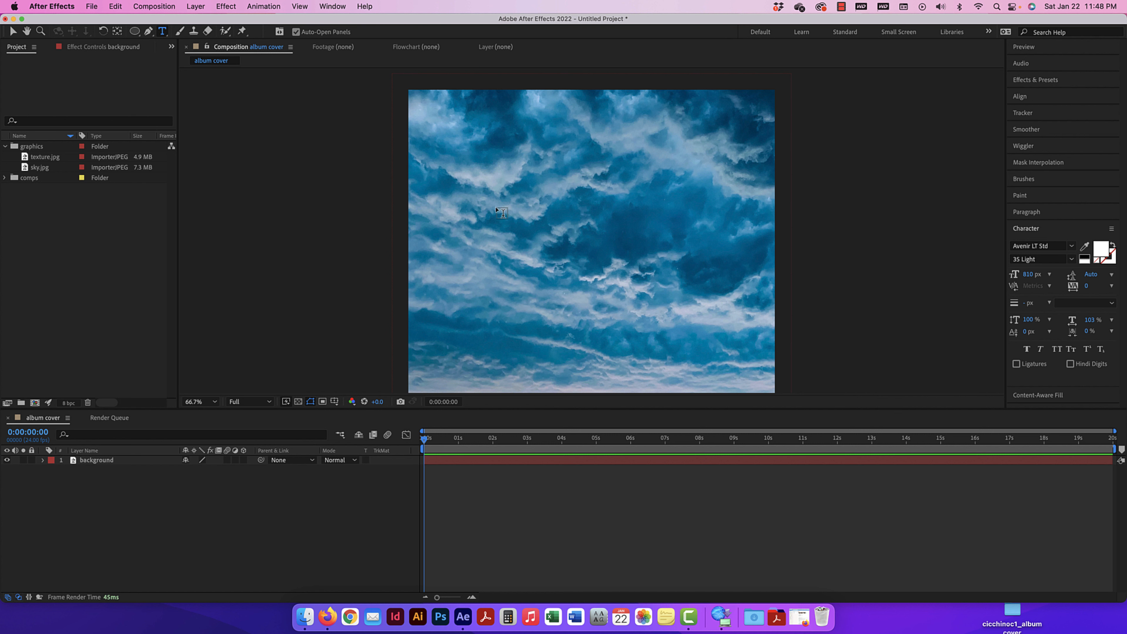
pyautogui.click(495, 243)
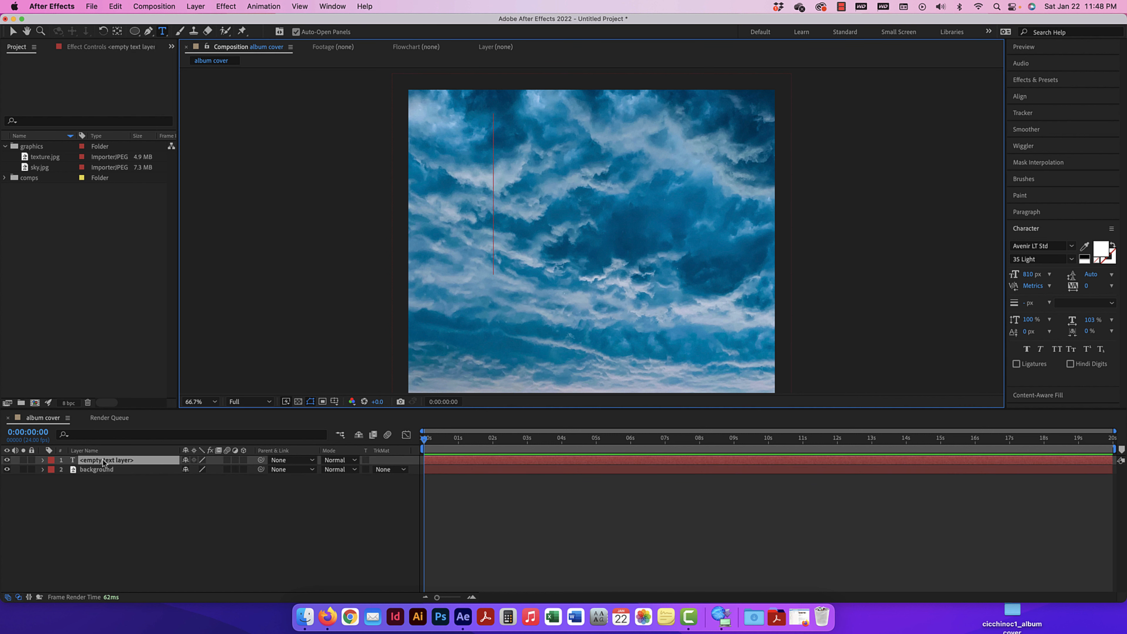
pyautogui.write('the verve')
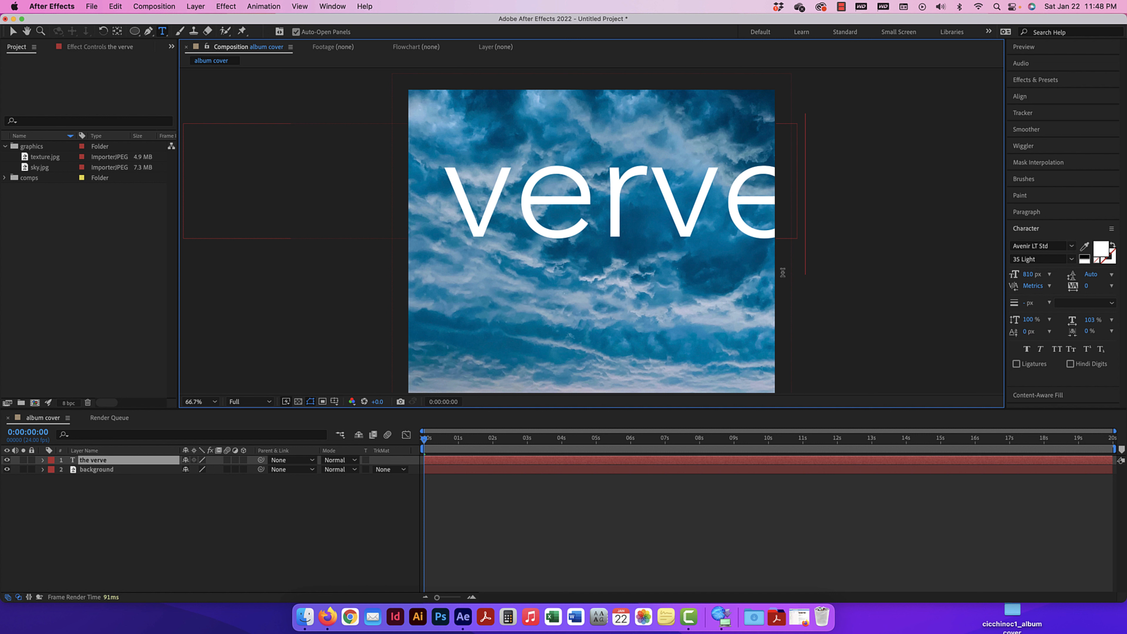
# Step: Select all of the "the verve" text and set its font size to 360 px
pyautogui.moveTo(1031, 275); pyautogui.dragTo(1029, 275)
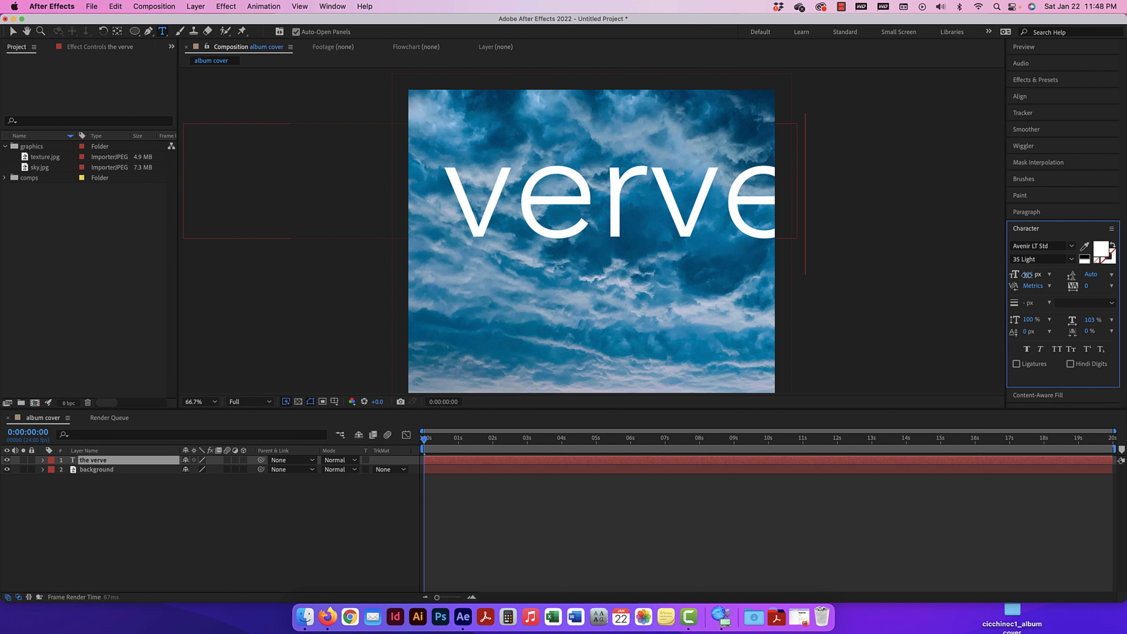
pyautogui.click(601, 202)
pyautogui.press('super+a')
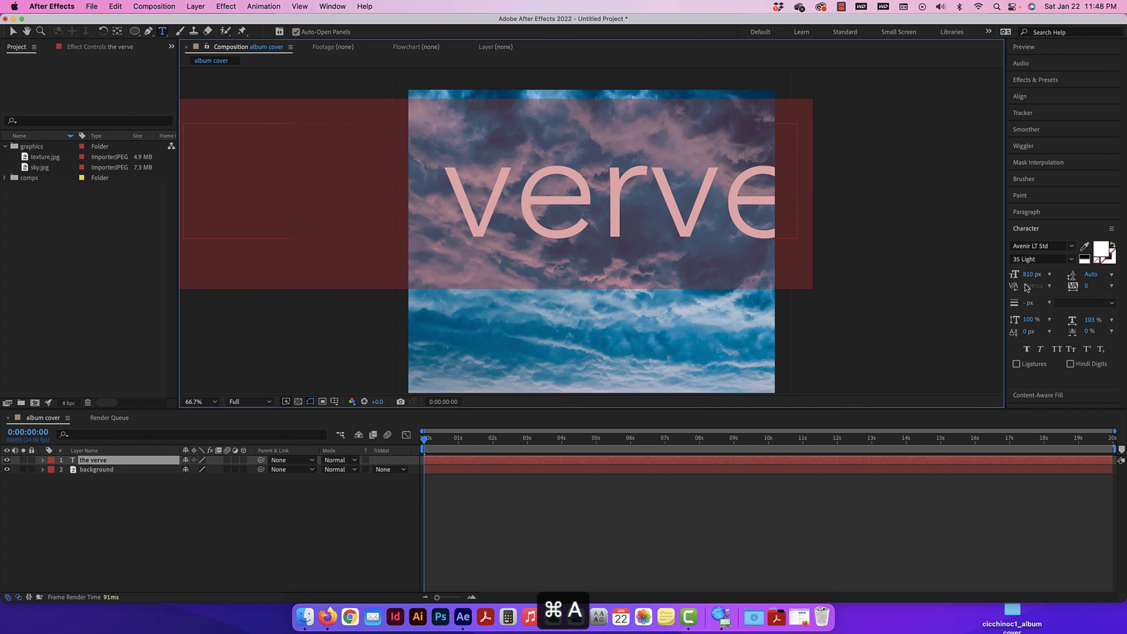
pyautogui.moveTo(1029, 275); pyautogui.dragTo(755, 287)
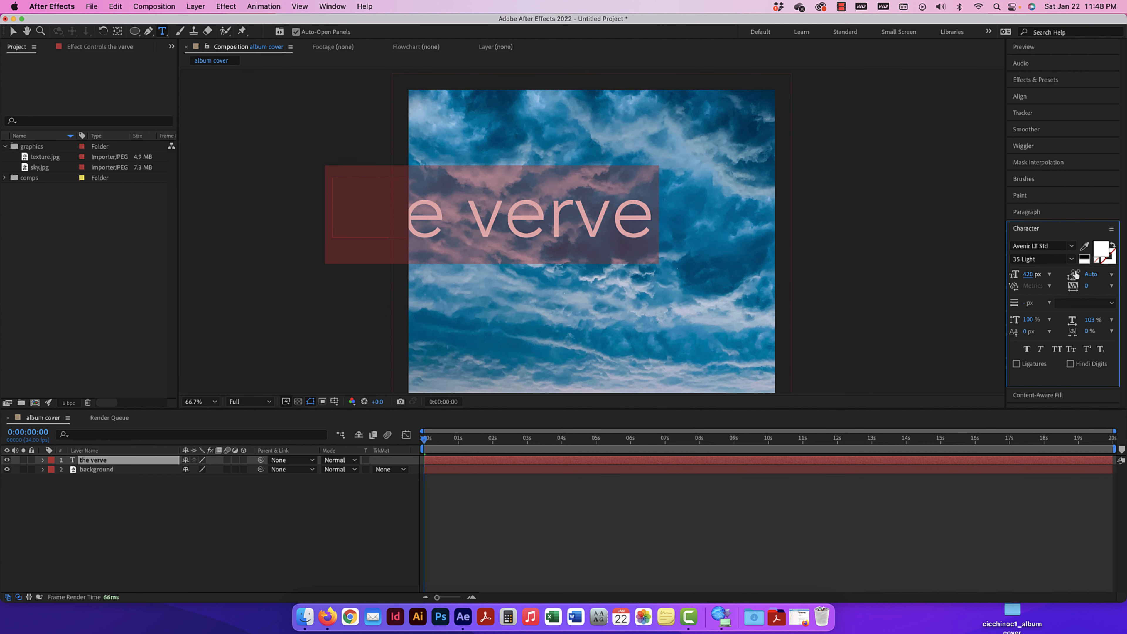
pyautogui.moveTo(1029, 276); pyautogui.dragTo(815, 280)
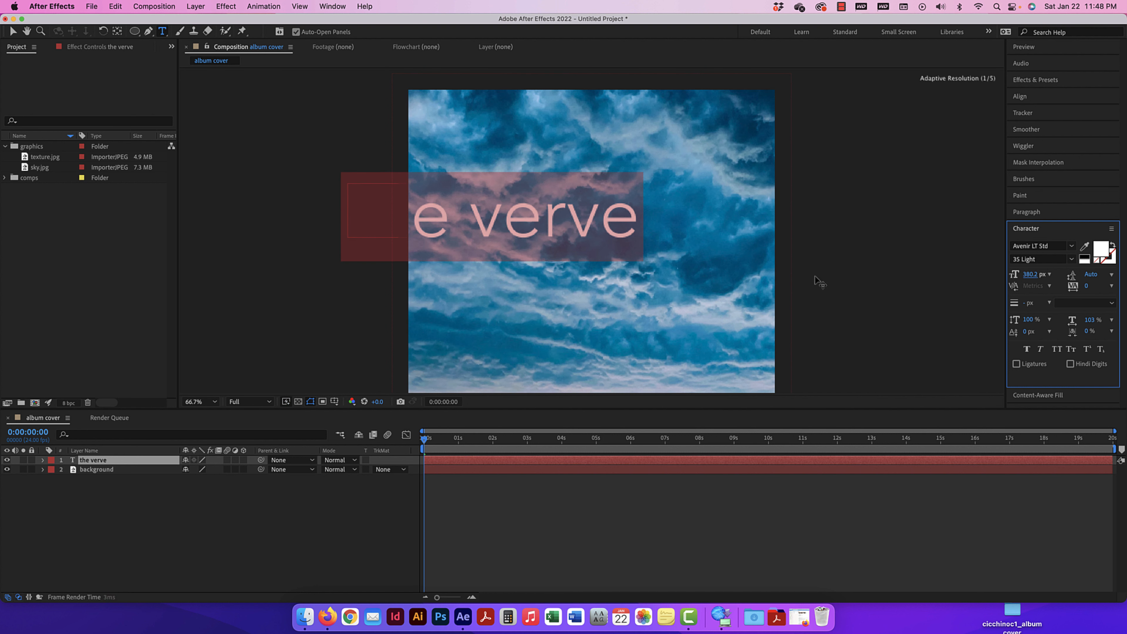
pyautogui.click(1034, 275)
pyautogui.write('190')
pyautogui.press('Return')
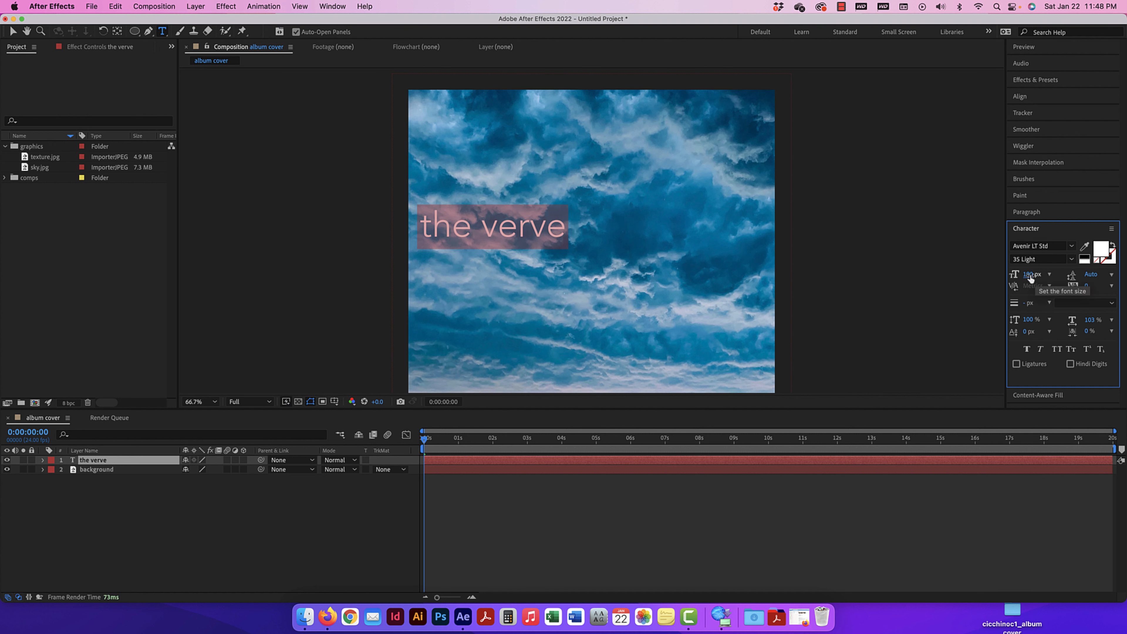
pyautogui.moveTo(1030, 277); pyautogui.dragTo(1091, 275)
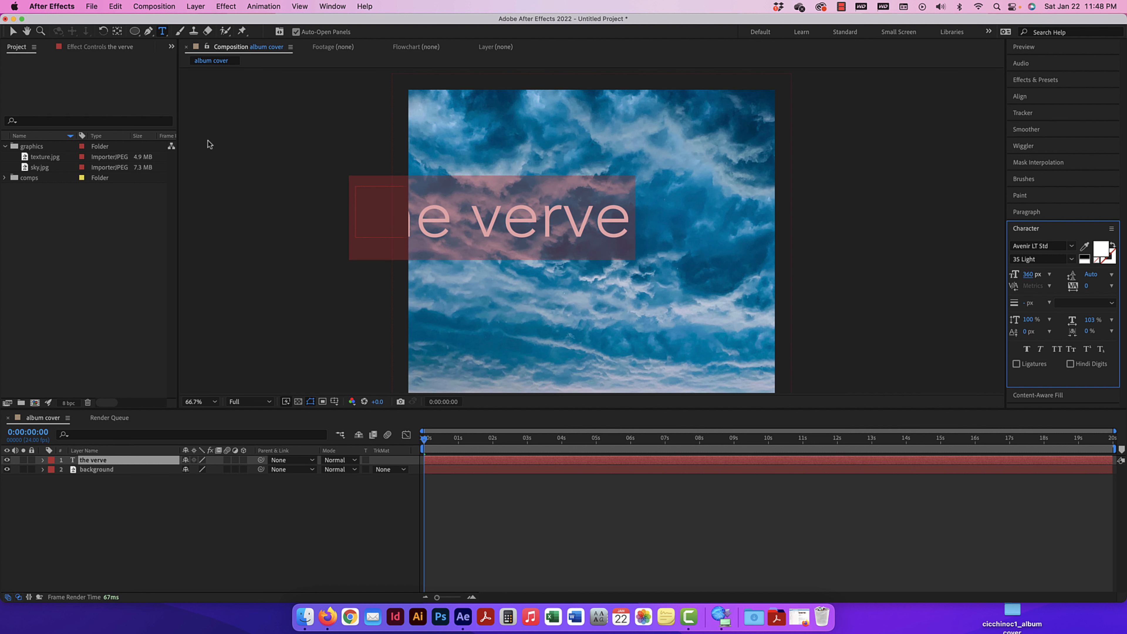
# Step: Move the "the verve" text fully inside the frame across the upper sky and centre its anchor point on the text
pyautogui.click(13, 31)
pyautogui.moveTo(551, 223); pyautogui.dragTo(635, 214)
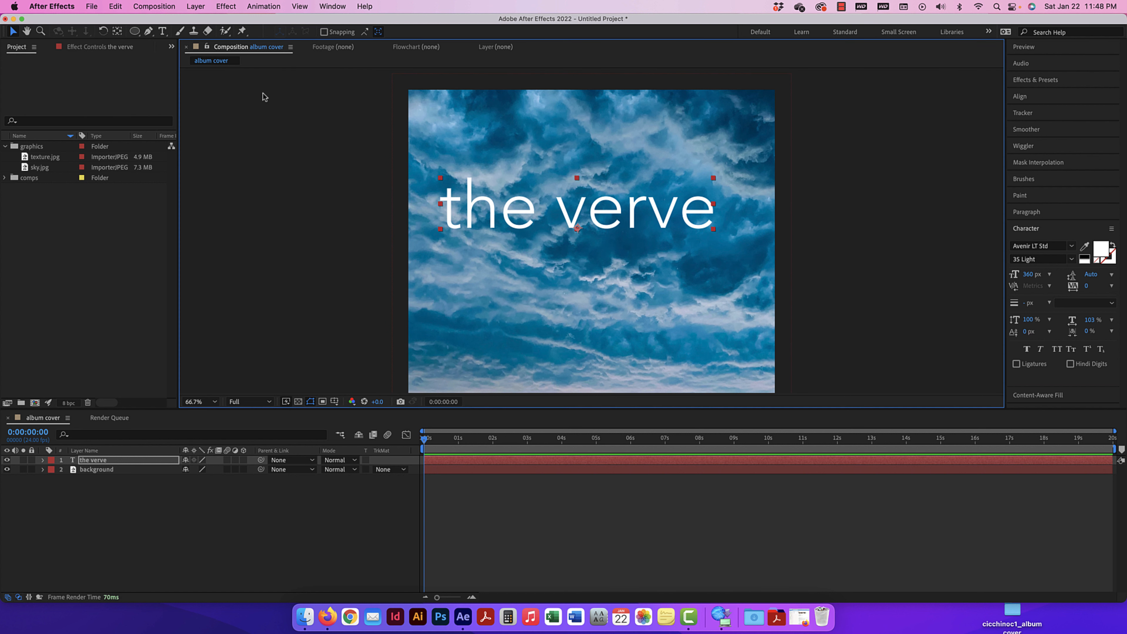
pyautogui.click(118, 32)
pyautogui.press('super+alt+Home')
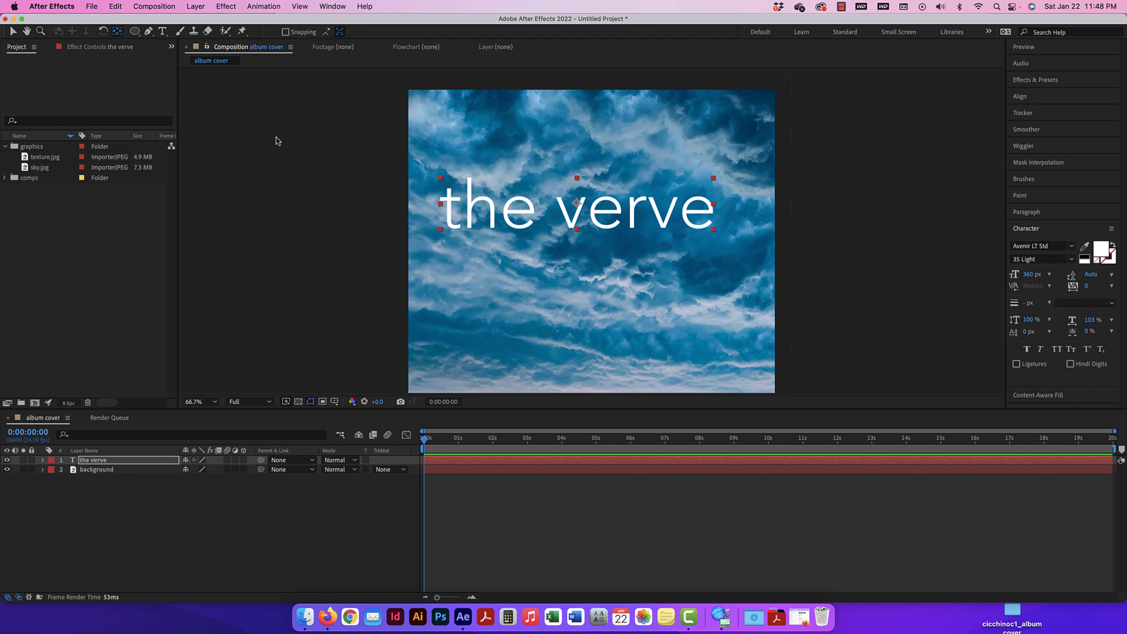
# Step: Centre the "the verve" text horizontally and vertically in the composition
pyautogui.click(14, 31)
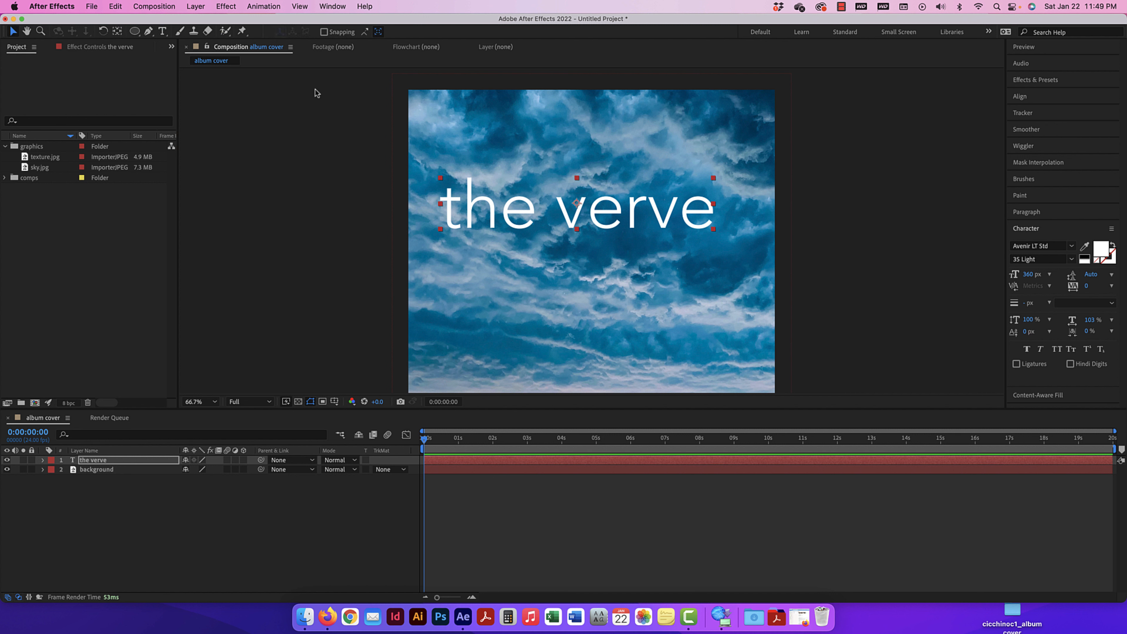
pyautogui.click(1038, 96)
pyautogui.click(1035, 123)
pyautogui.click(1096, 126)
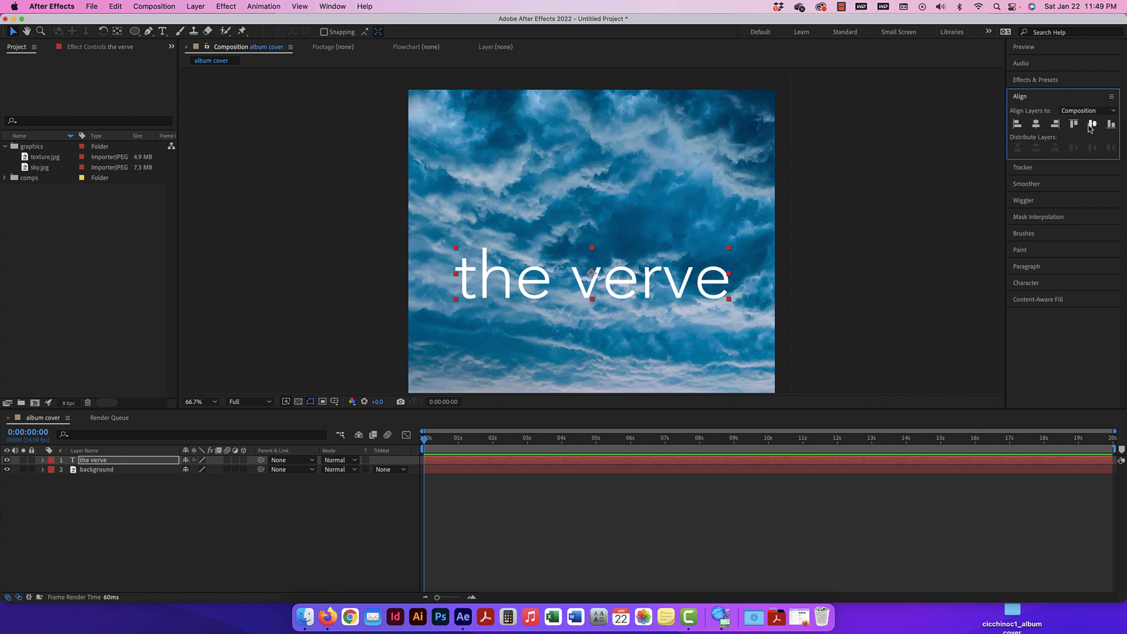
# Step: Move the "the verve" text straight up into the upper part of the sky, keeping it horizontally centred
pyautogui.press('super+minus')
pyautogui.press('super+minus')
pyautogui.click(721, 221)
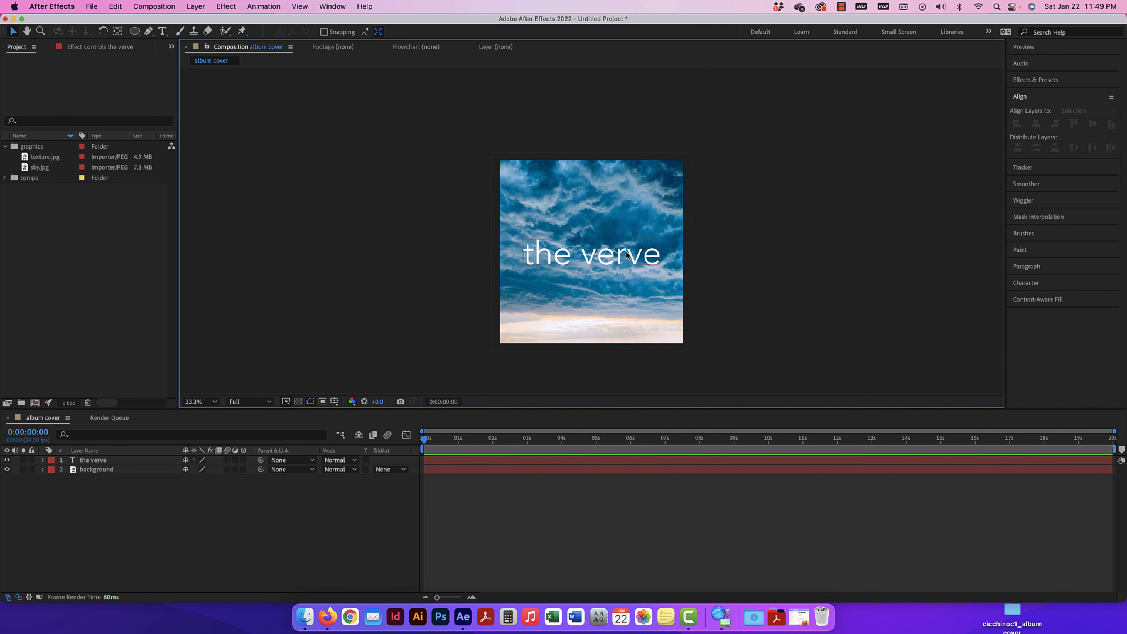
pyautogui.moveTo(627, 254); pyautogui.dragTo(622, 207)
pyautogui.press('super+equal')
pyautogui.press('super+equal')
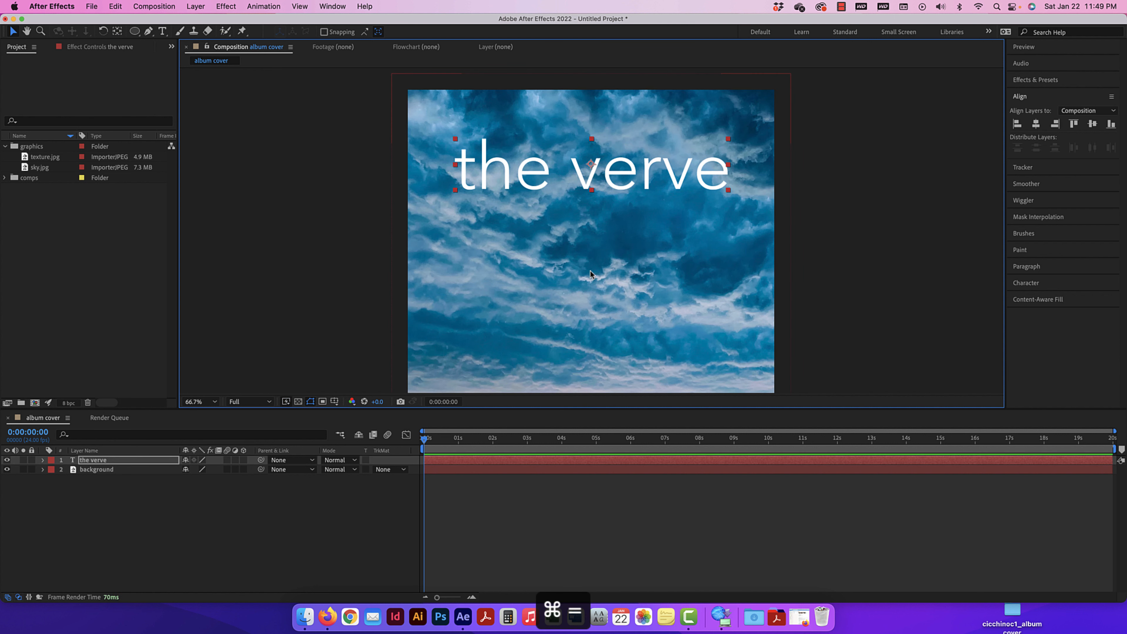
pyautogui.press('super+equal')
pyautogui.press('super+equal')
pyautogui.press('super+equal')
pyautogui.moveTo(575, 272); pyautogui.dragTo(589, 367)
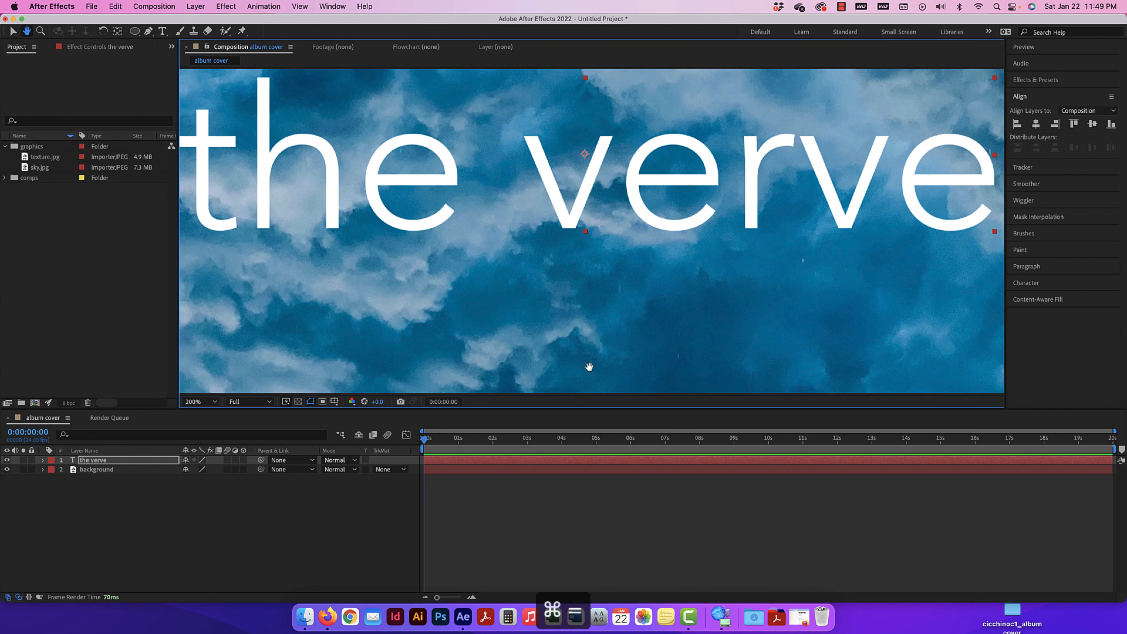
pyautogui.press('super+minus')
pyautogui.press('super+minus')
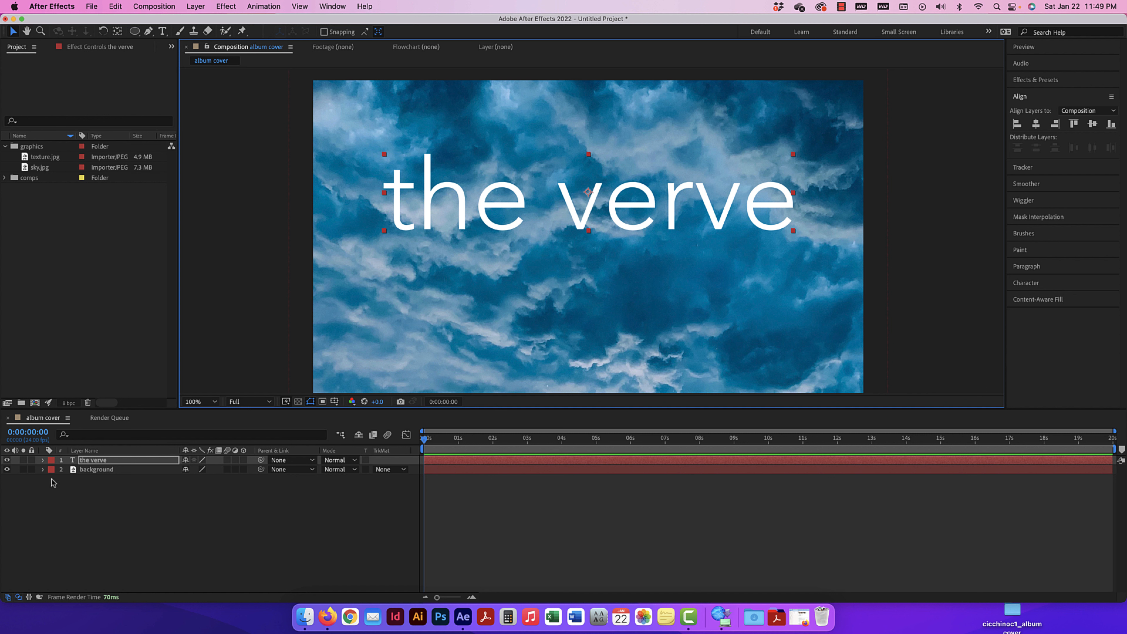
pyautogui.click(133, 491)
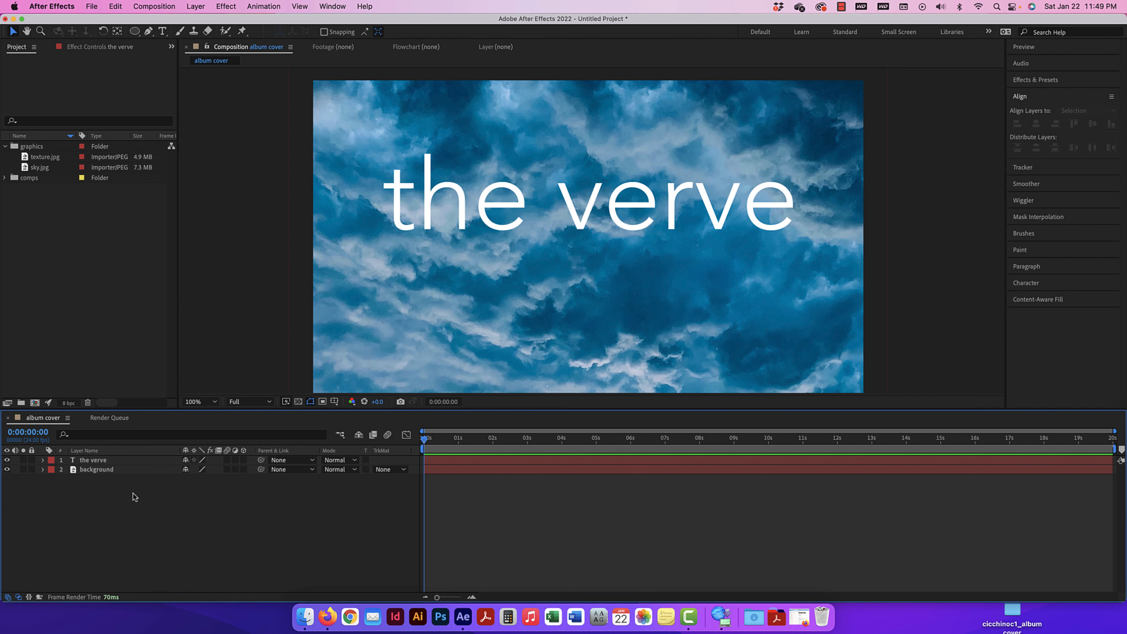
pyautogui.click(115, 462)
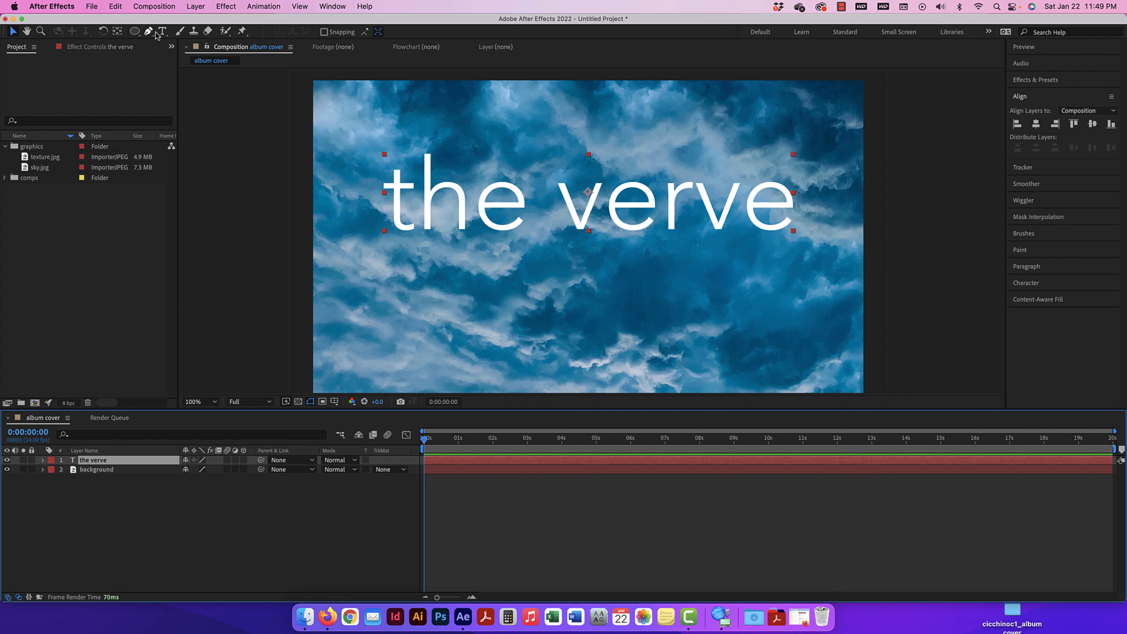
pyautogui.click(142, 267)
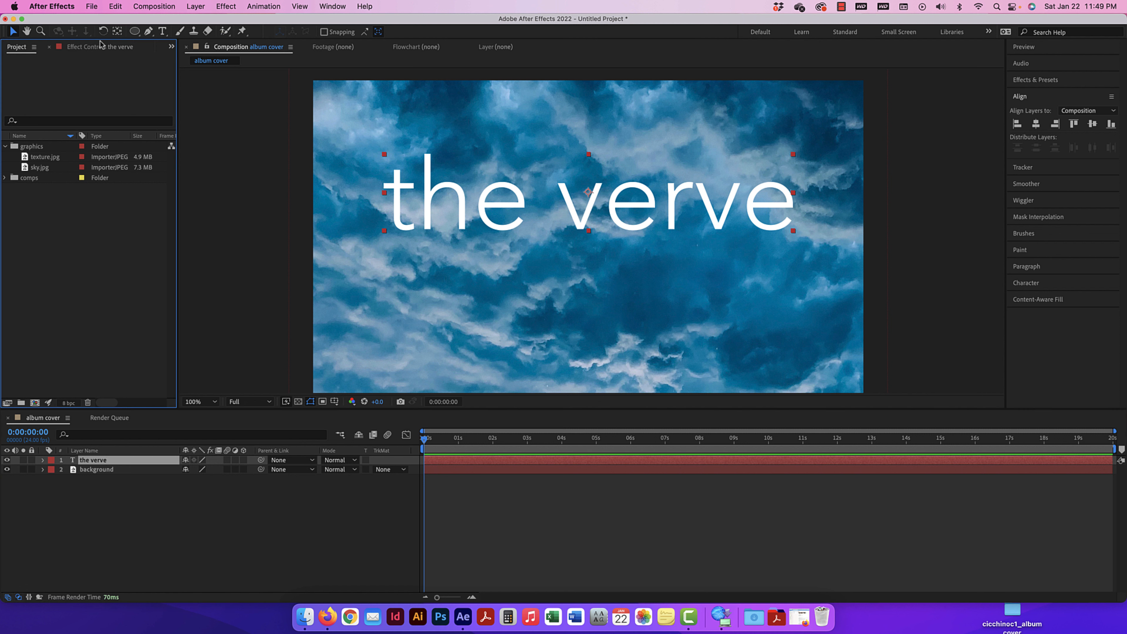
pyautogui.click(146, 33)
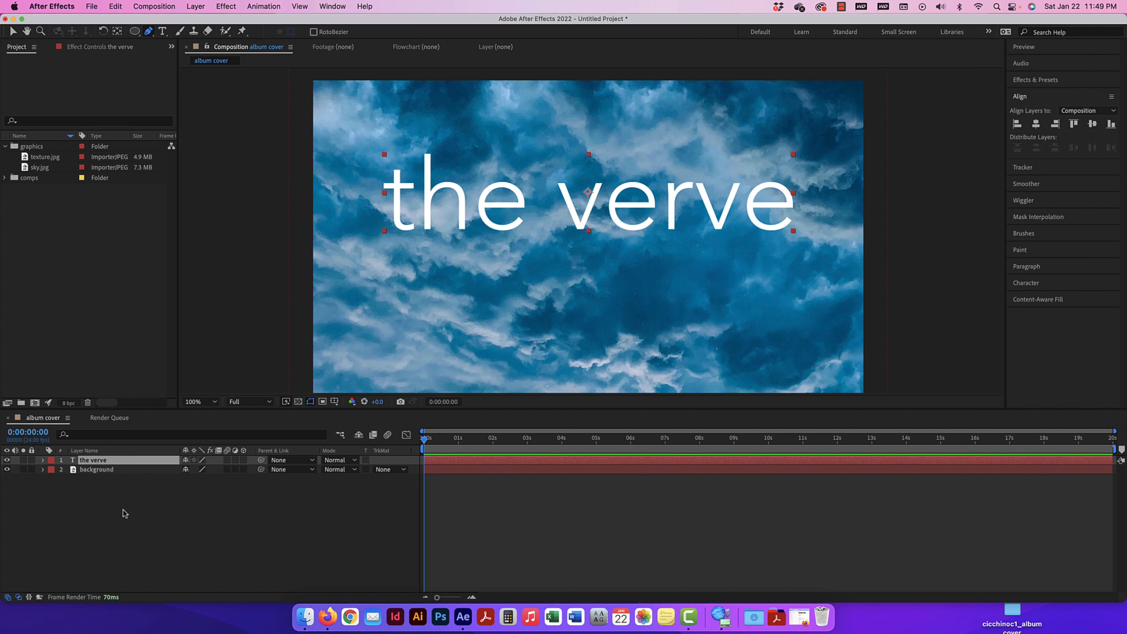
pyautogui.click(136, 509)
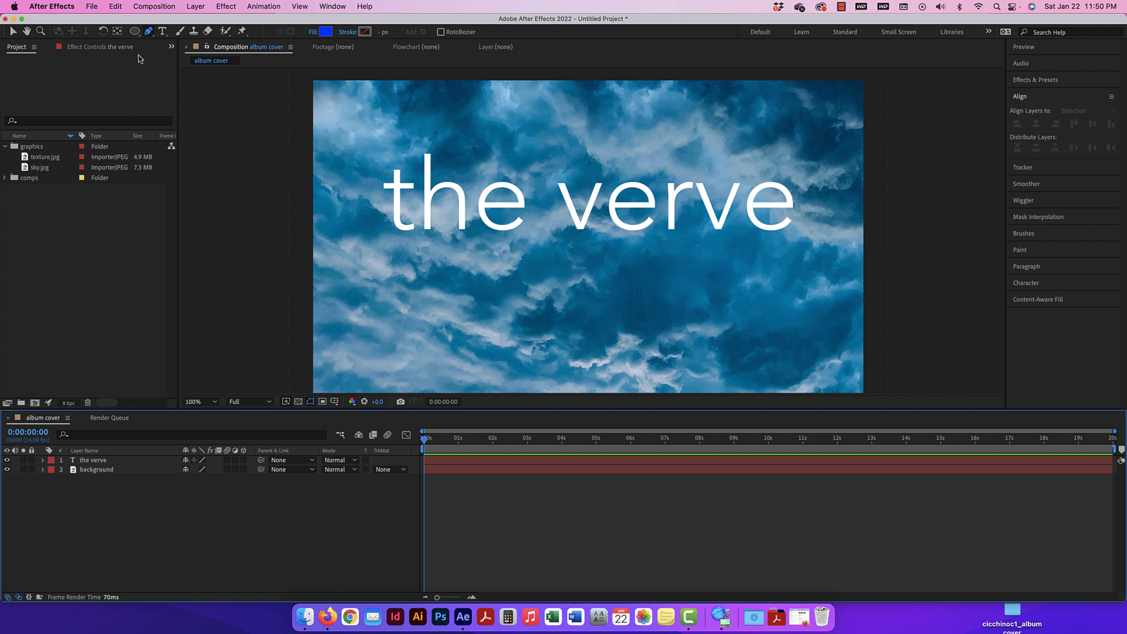
# Step: Try a circular mask over the middle of the "the verve" text layer and undo it
pyautogui.click(92, 461)
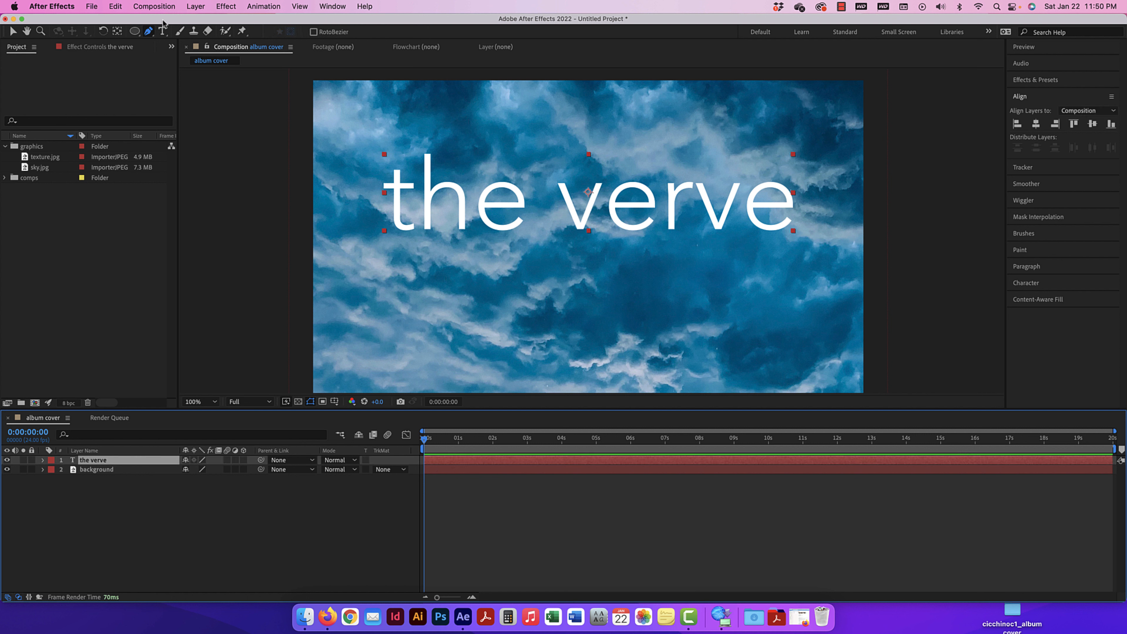
pyautogui.click(134, 30)
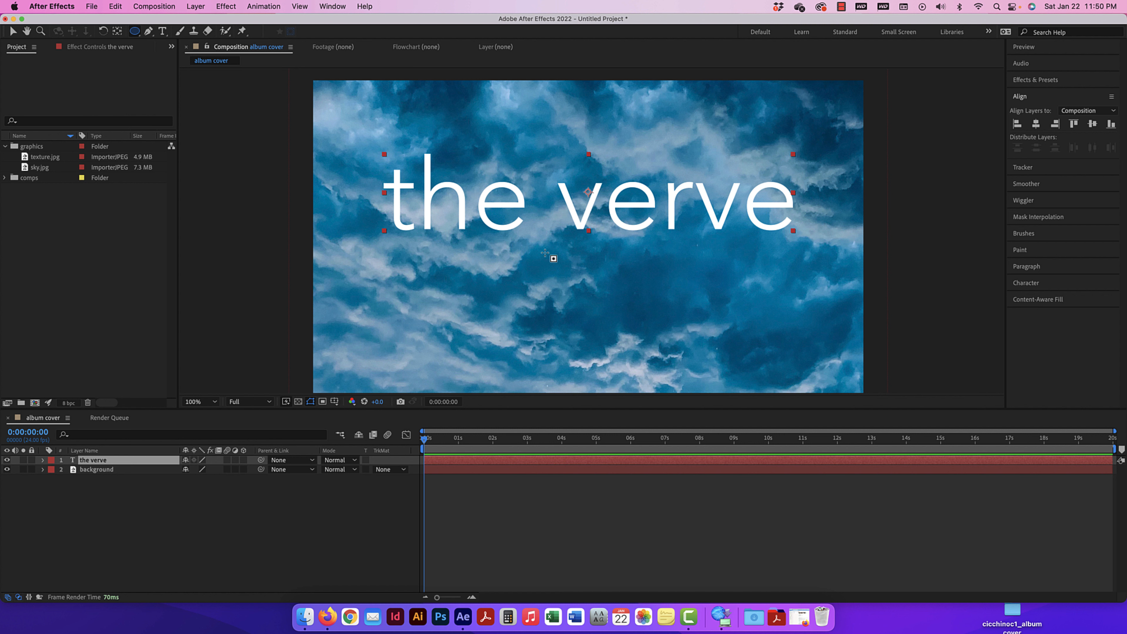
pyautogui.moveTo(573, 252); pyautogui.dragTo(688, 148)
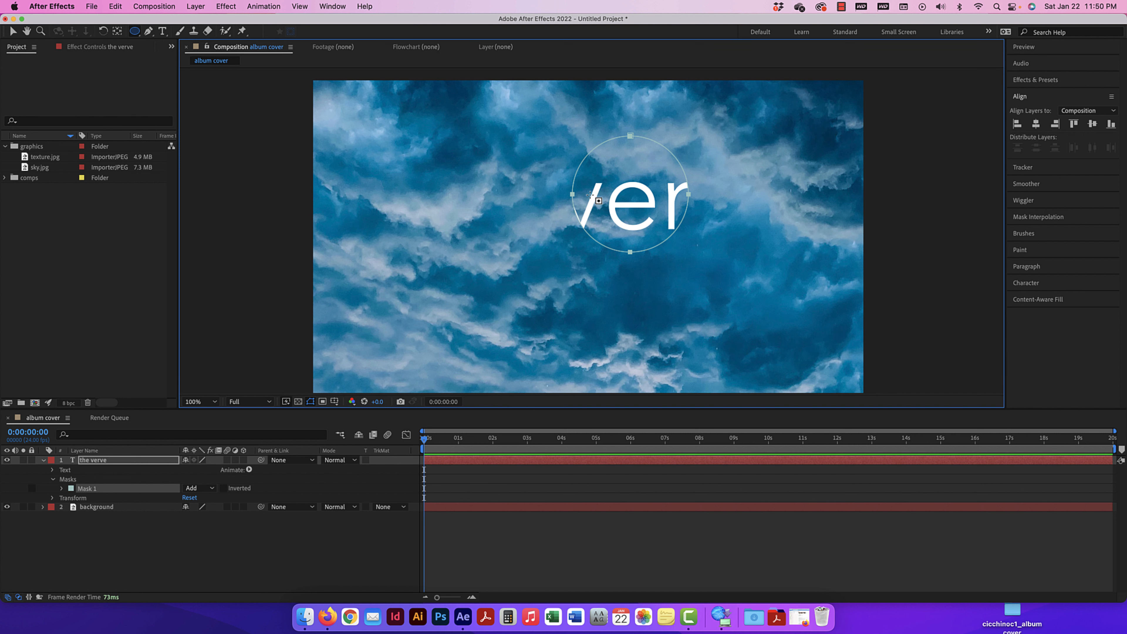
pyautogui.press('super+z')
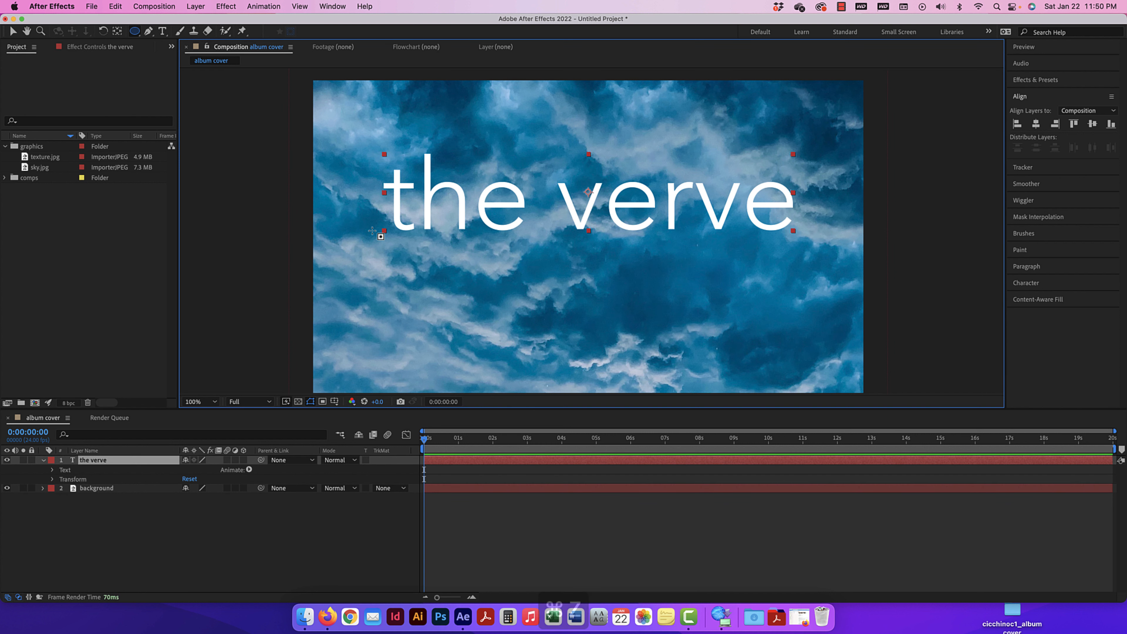
# Step: Trace the stem and bottom curve of the letter t with an open Pen mask path on the text layer
pyautogui.click(149, 31)
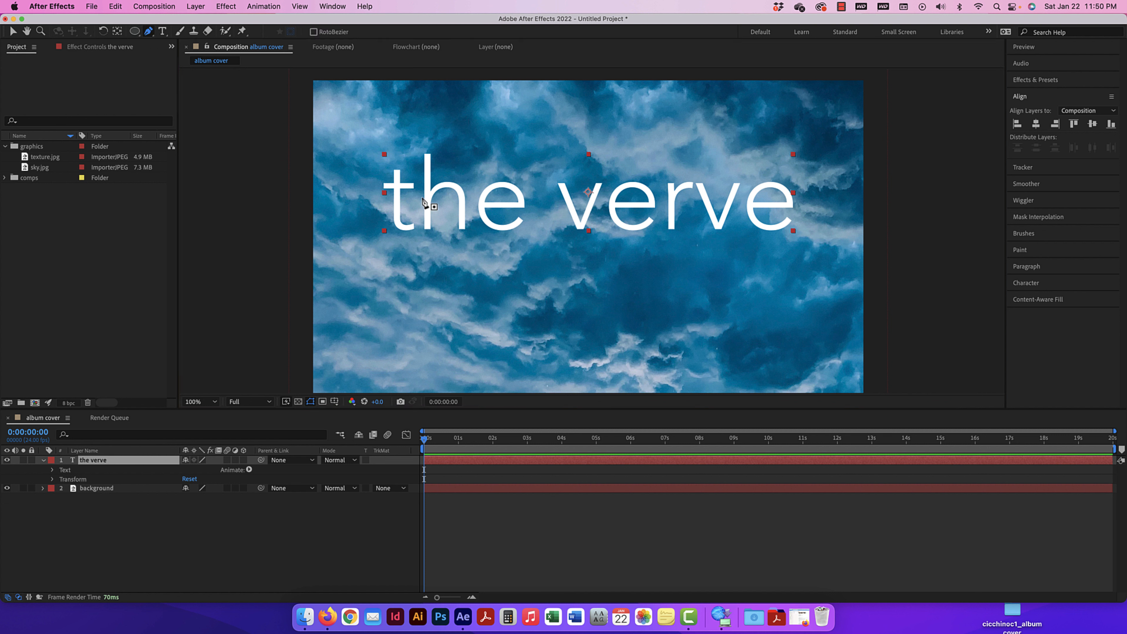
pyautogui.press('cmd+equal')
pyautogui.hscroll(-3, 369, 160)
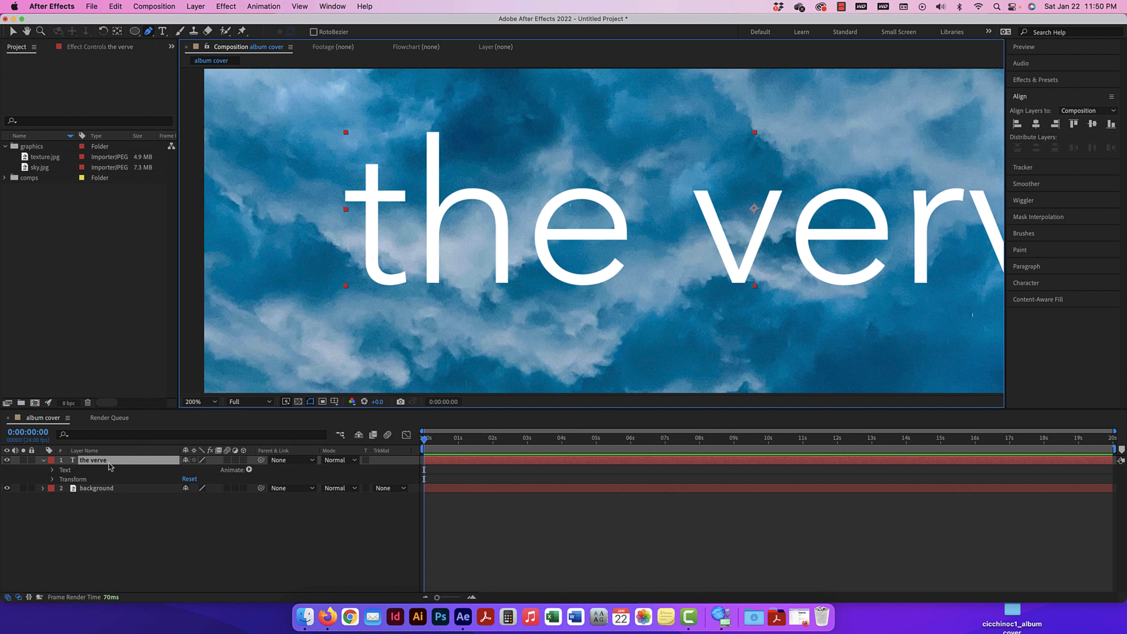
pyautogui.click(373, 157)
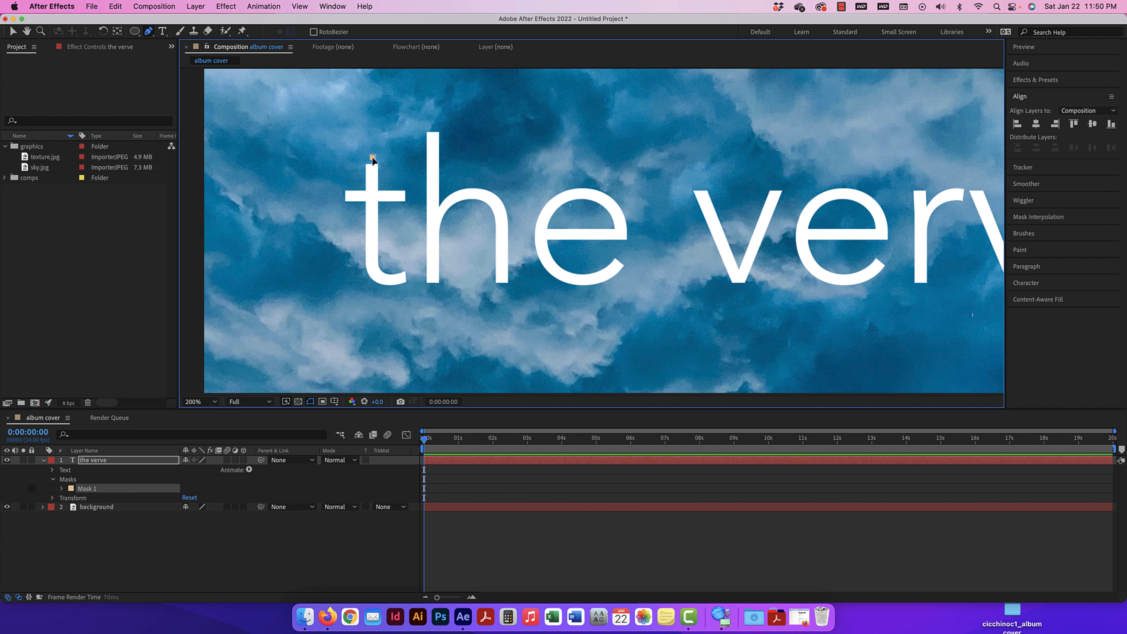
pyautogui.click(373, 266)
pyautogui.moveTo(408, 276); pyautogui.dragTo(449, 264)
pyautogui.keyDown('super'); pyautogui.click(335, 269); pyautogui.keyUp('super')
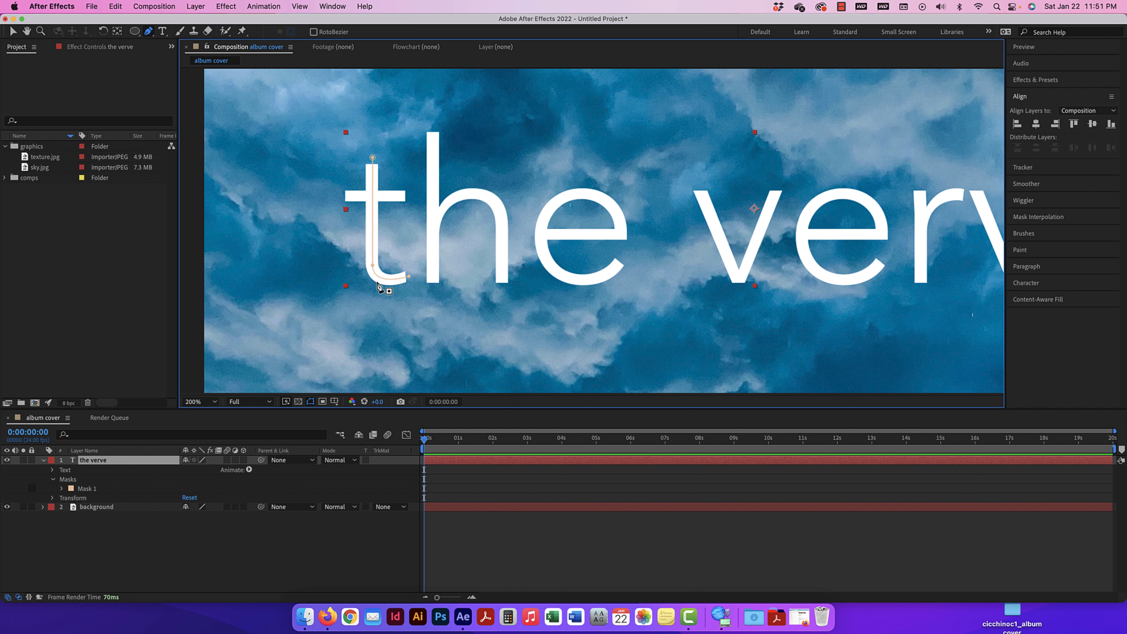
# Step: Trace the crossbar of the letter t with a separate straight mask path
pyautogui.click(341, 195)
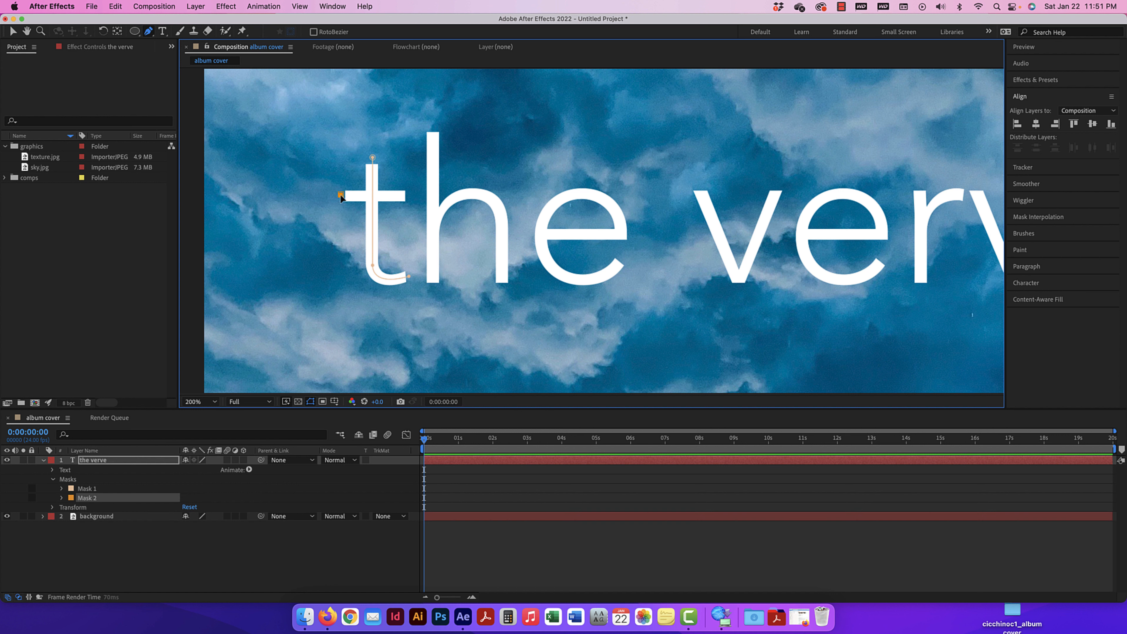
pyautogui.click(409, 194)
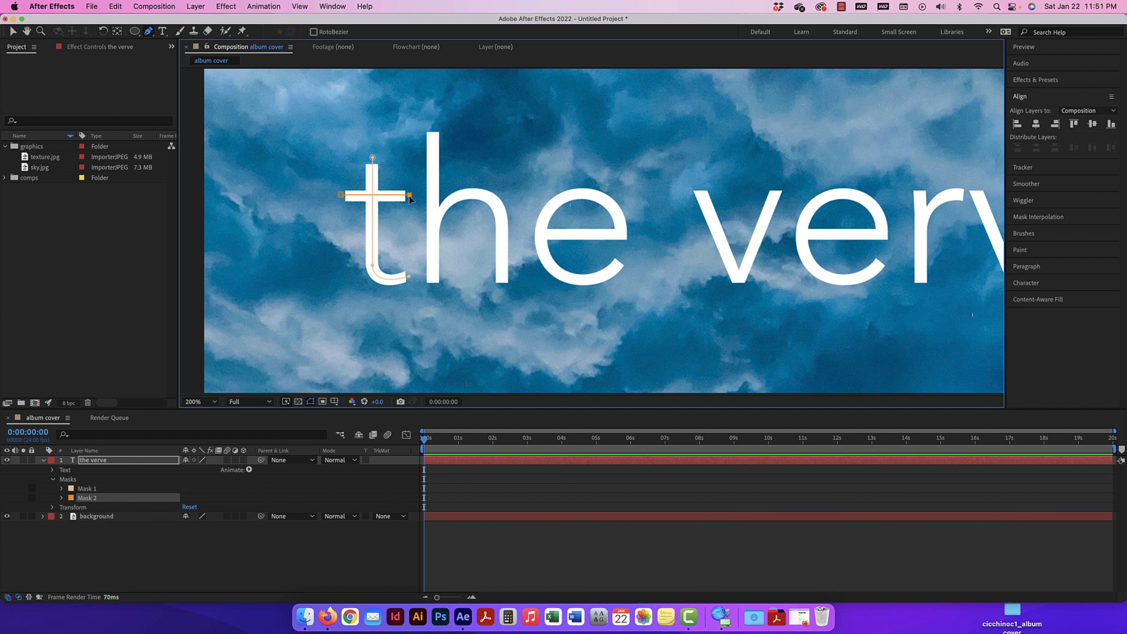
pyautogui.keyDown('super'); pyautogui.click(413, 232); pyautogui.keyUp('super')
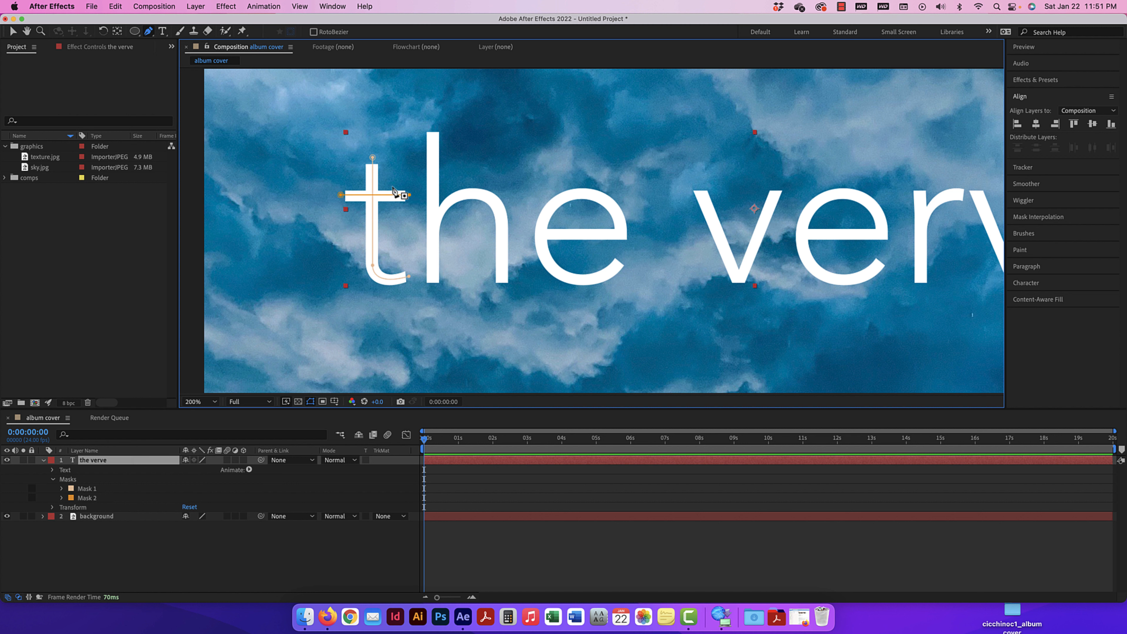
# Step: Trace the vertical stem of the letter h with its own straight mask path from top to bottom
pyautogui.click(433, 127)
pyautogui.click(433, 286)
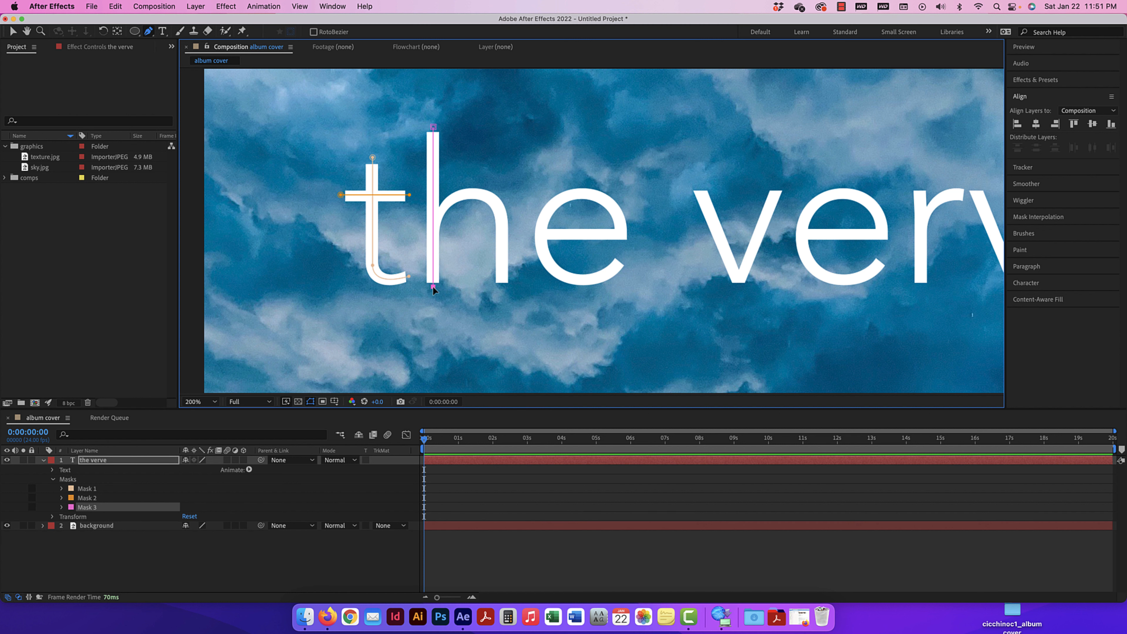
pyautogui.press('Escape')
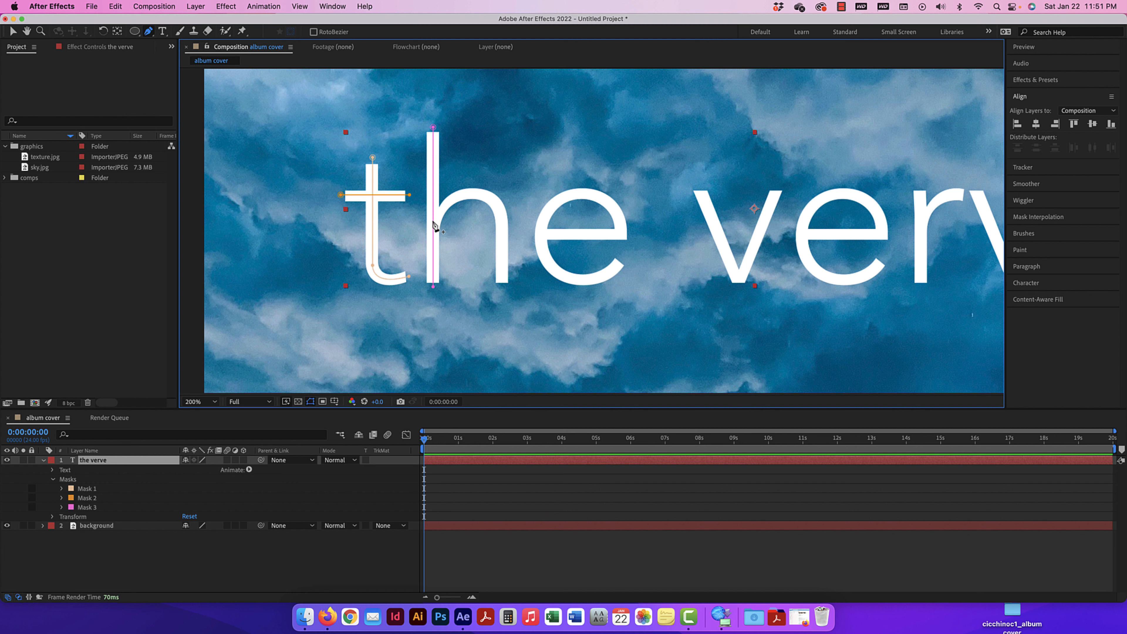
# Step: Trace the arch and right leg of the letter h with a new curved mask path starting at its stem
pyautogui.press('super+equal')
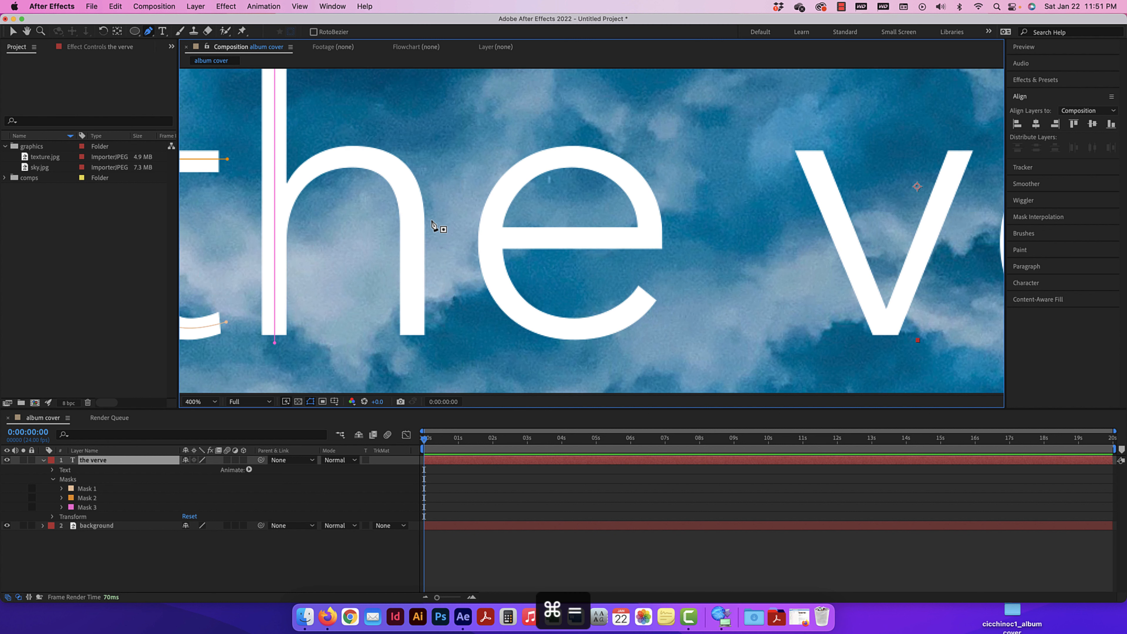
pyautogui.moveTo(352, 214); pyautogui.dragTo(402, 226)
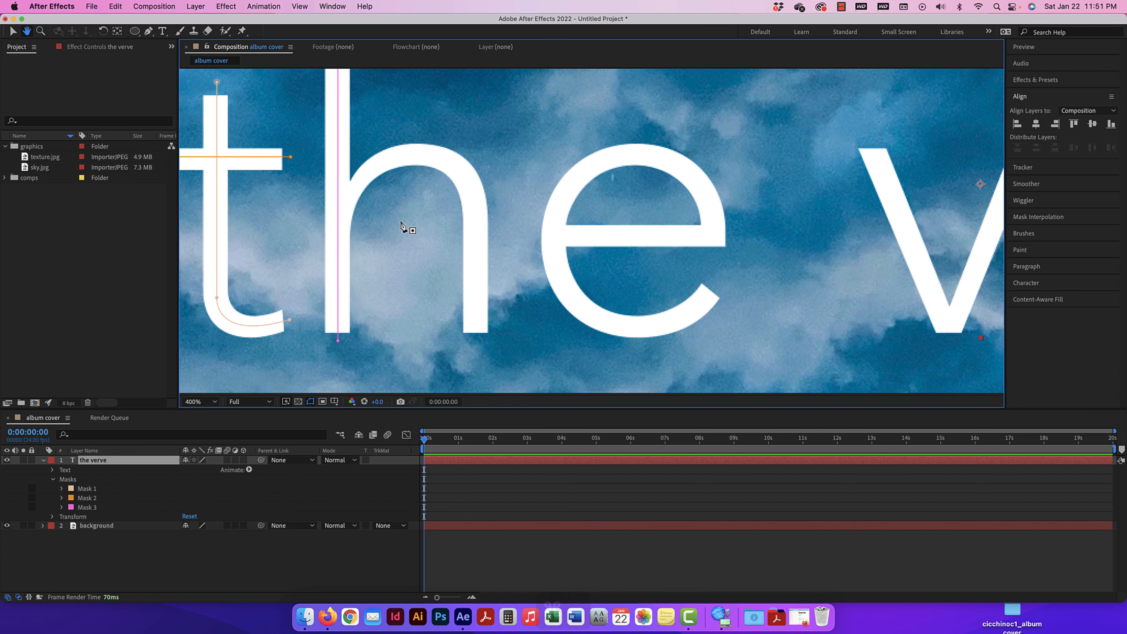
pyautogui.click(341, 208)
pyautogui.moveTo(415, 155); pyautogui.dragTo(462, 160)
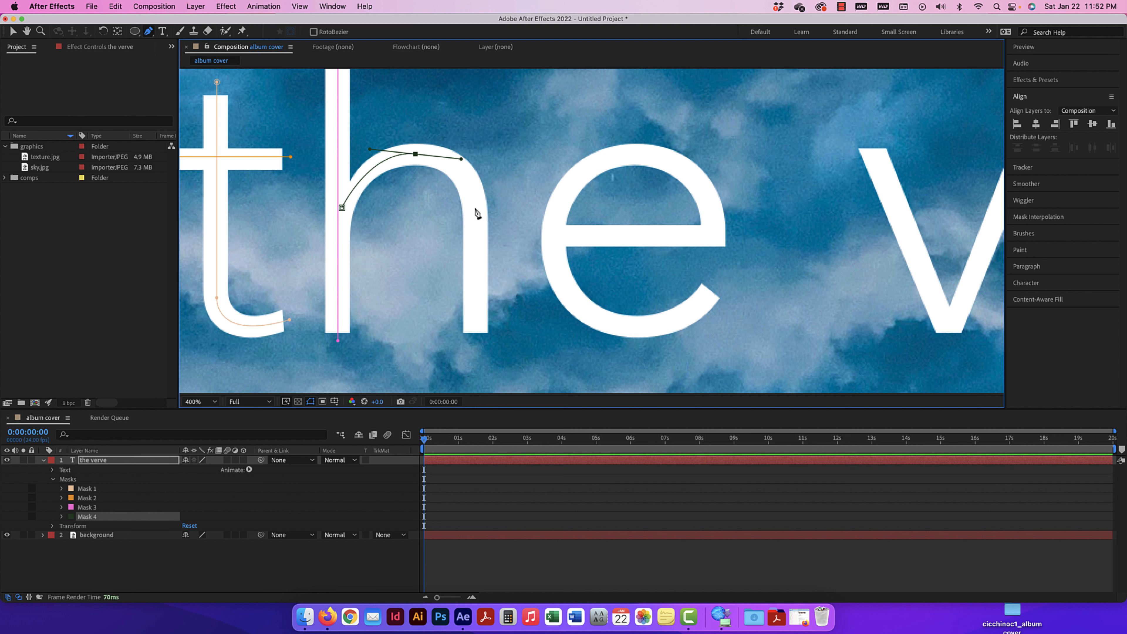
pyautogui.moveTo(475, 207); pyautogui.dragTo(476, 229)
pyautogui.click(475, 341)
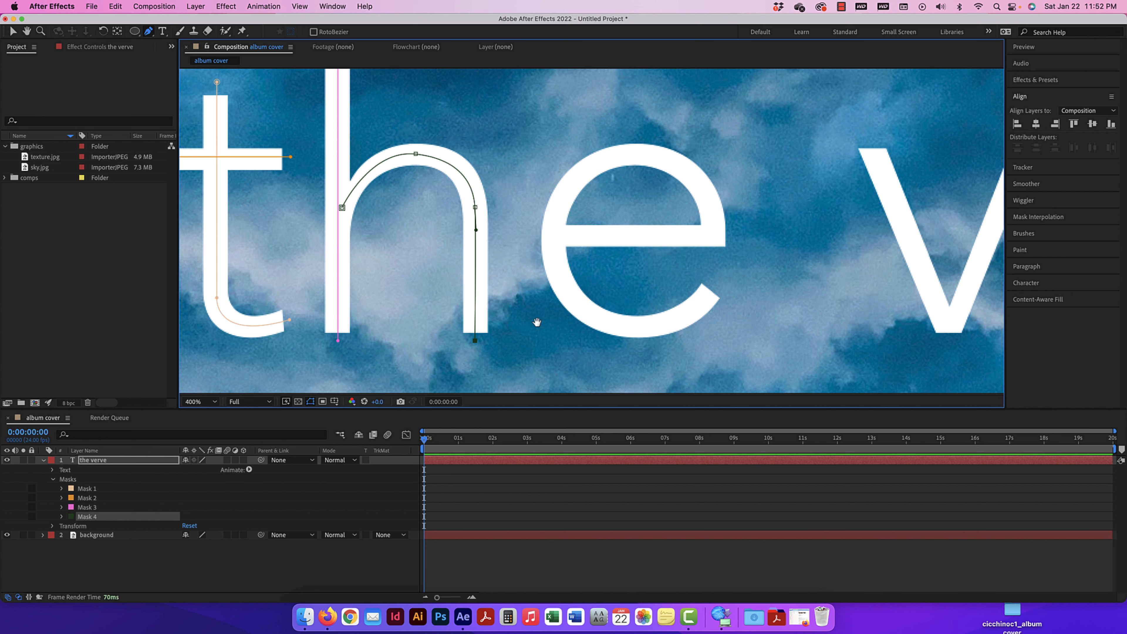
pyautogui.moveTo(536, 323); pyautogui.dragTo(447, 327)
pyautogui.keyDown('super'); pyautogui.click(452, 333); pyautogui.keyUp('super')
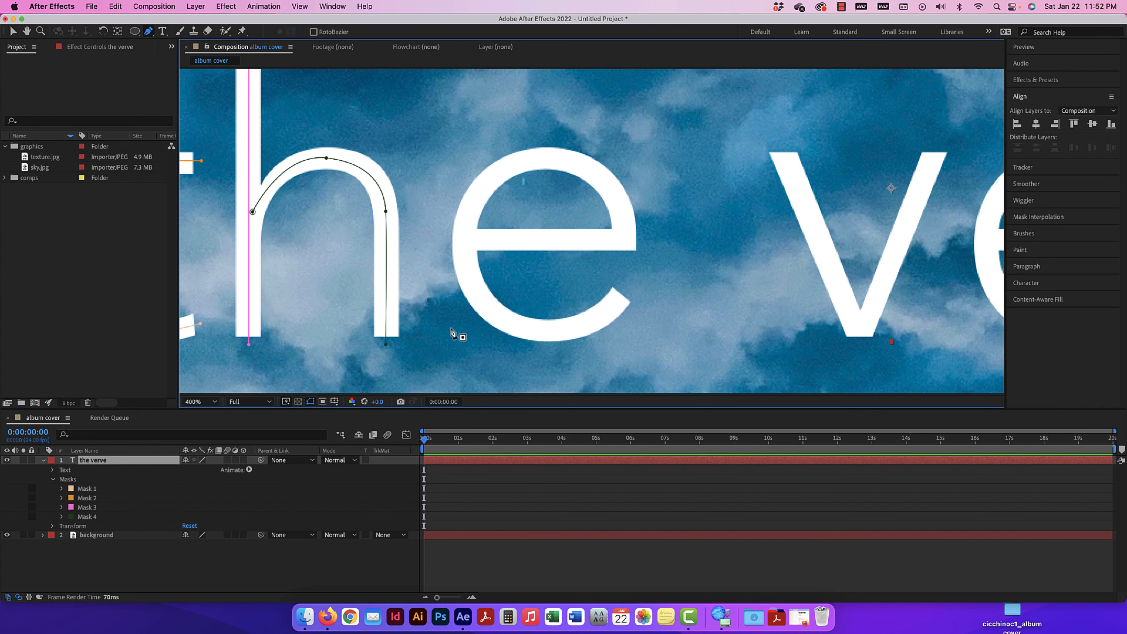
# Step: Trace the crossbar of the e in "the" with a separate straight mask path
pyautogui.click(476, 239)
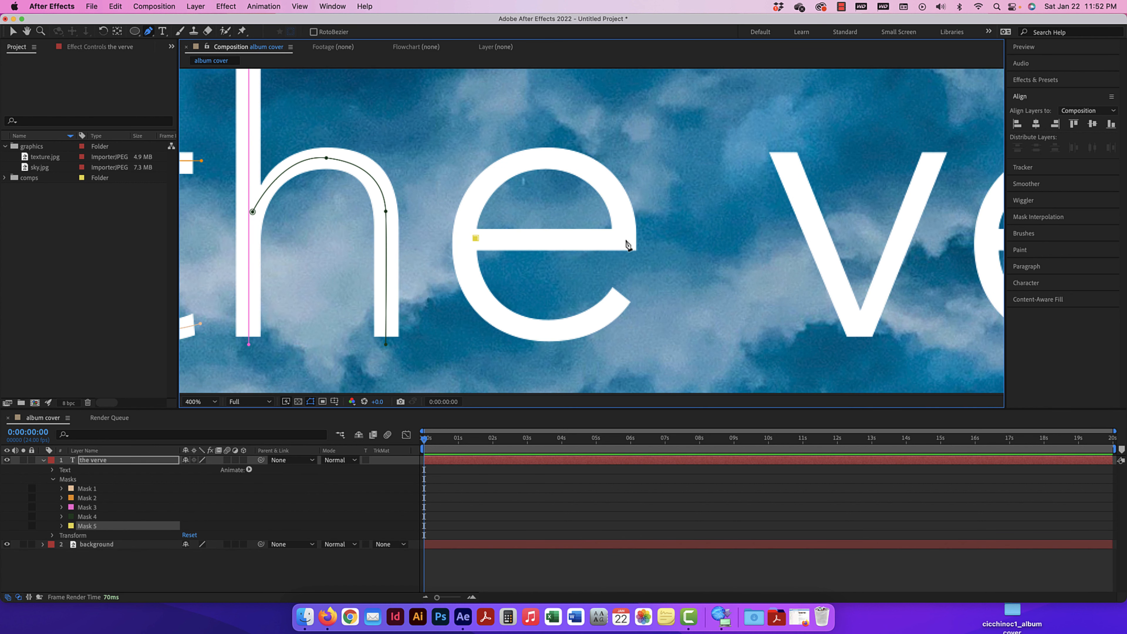
pyautogui.click(644, 239)
pyautogui.keyDown('super'); pyautogui.click(649, 256); pyautogui.keyUp('super')
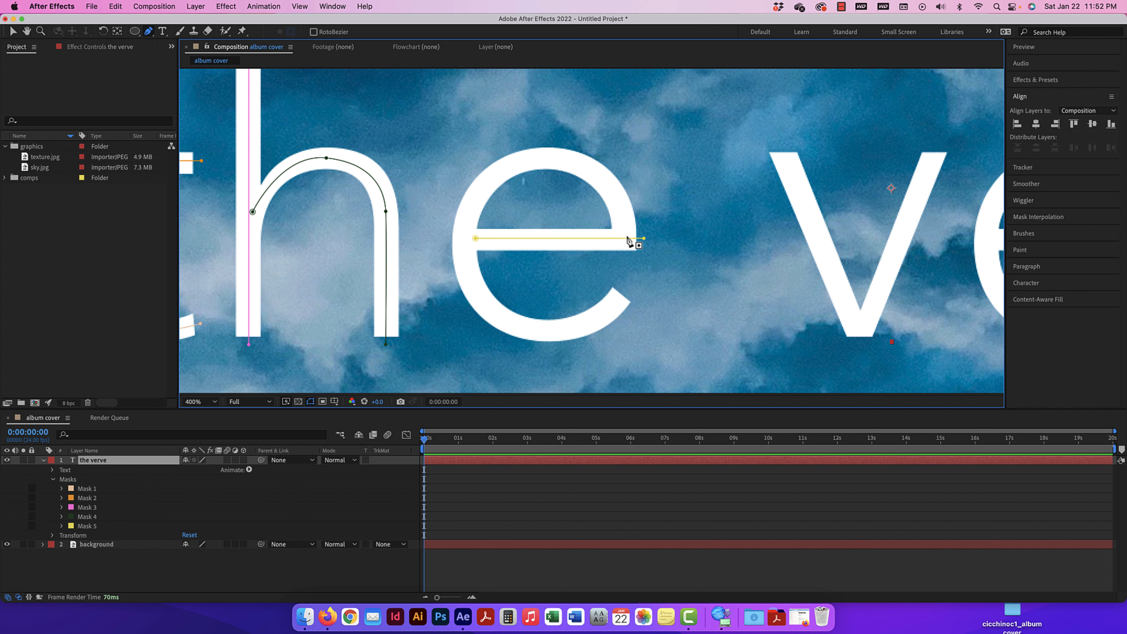
# Step: Trace the round bowl of the e in "the" with a curved mask path from the crossbar end to the lower tip
pyautogui.moveTo(626, 251); pyautogui.dragTo(624, 241)
pyautogui.moveTo(551, 160); pyautogui.dragTo(476, 162)
pyautogui.moveTo(464, 239); pyautogui.dragTo(462, 276)
pyautogui.moveTo(544, 333); pyautogui.dragTo(607, 335)
pyautogui.click(625, 291)
# Step: Trace the two diagonals of the first v in "verve" with two separate straight mask paths
pyautogui.moveTo(772, 249); pyautogui.dragTo(587, 253)
pyautogui.click(594, 149)
pyautogui.click(675, 347)
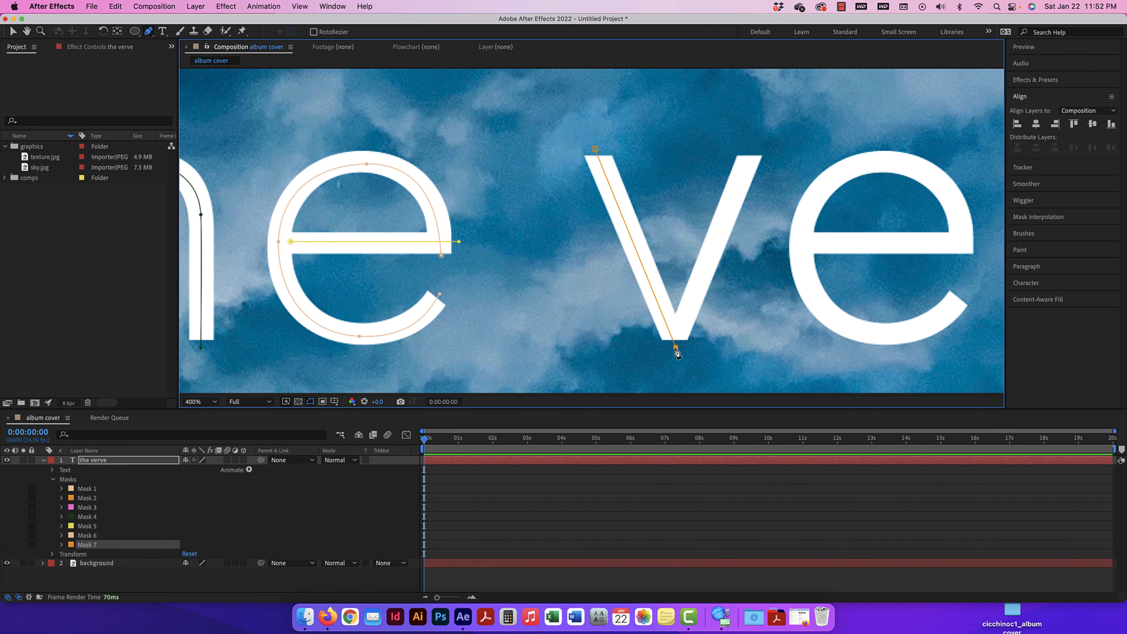
pyautogui.click(682, 344)
pyautogui.click(749, 149)
# Step: Trace the crossbar of the first e in "verve" with a separate straight mask path
pyautogui.moveTo(803, 178); pyautogui.dragTo(599, 171)
pyautogui.keyDown('super'); pyautogui.click(607, 240); pyautogui.keyUp('super')
pyautogui.click(607, 239)
pyautogui.click(773, 239)
pyautogui.keyDown('super'); pyautogui.click(760, 248); pyautogui.keyUp('super')
# Step: Trace the round bowl of the first e in "verve" with a curved mask path ending at its lower tip
pyautogui.click(760, 248)
pyautogui.moveTo(681, 158); pyautogui.dragTo(611, 160)
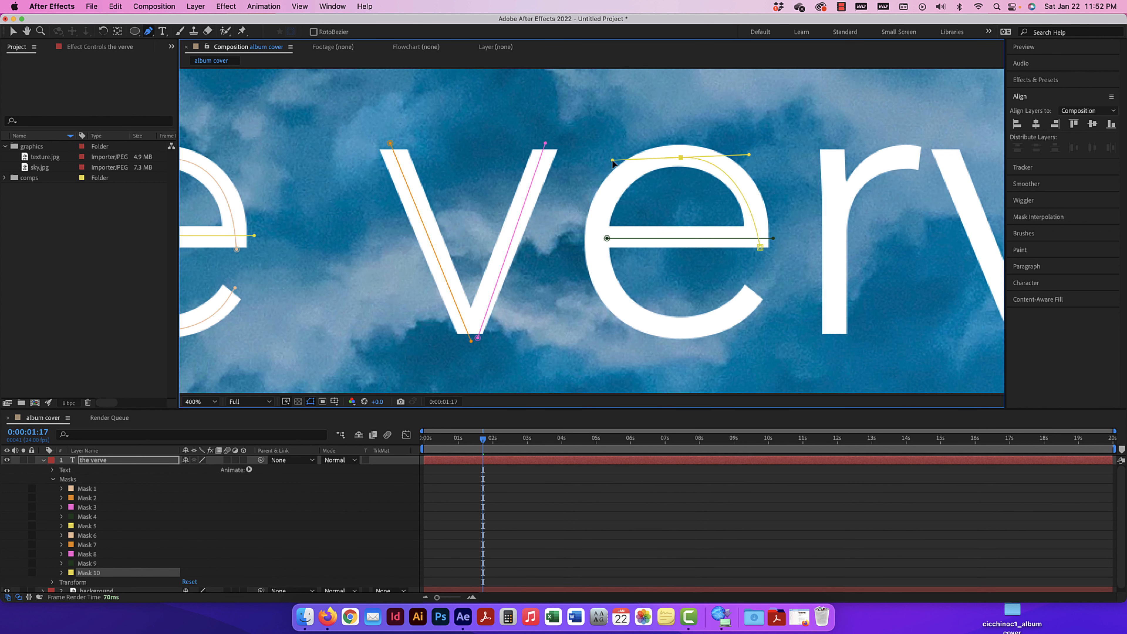
pyautogui.moveTo(596, 239); pyautogui.dragTo(596, 273)
pyautogui.moveTo(679, 329); pyautogui.dragTo(715, 331)
pyautogui.click(757, 287)
# Step: Trace the strokes of the r and both diagonals of the second v in "verve" with separate open mask paths
pyautogui.click(655, 200)
pyautogui.moveTo(739, 157); pyautogui.dragTo(794, 179)
pyautogui.click(757, 143)
pyautogui.click(838, 338)
pyautogui.click(844, 338)
pyautogui.click(914, 144)
# Step: Trace the crossbar of the final e in "verve" with a separate straight mask path
pyautogui.moveTo(959, 270); pyautogui.dragTo(583, 266)
pyautogui.click(575, 232)
pyautogui.click(772, 231)
pyautogui.keyDown('super'); pyautogui.click(751, 247); pyautogui.keyUp('super')
# Step: Trace the round bowl of the final e in "verve" with a curved mask path from the crossbar's outer end to the lower tip
pyautogui.click(751, 247)
pyautogui.moveTo(674, 152); pyautogui.dragTo(596, 163)
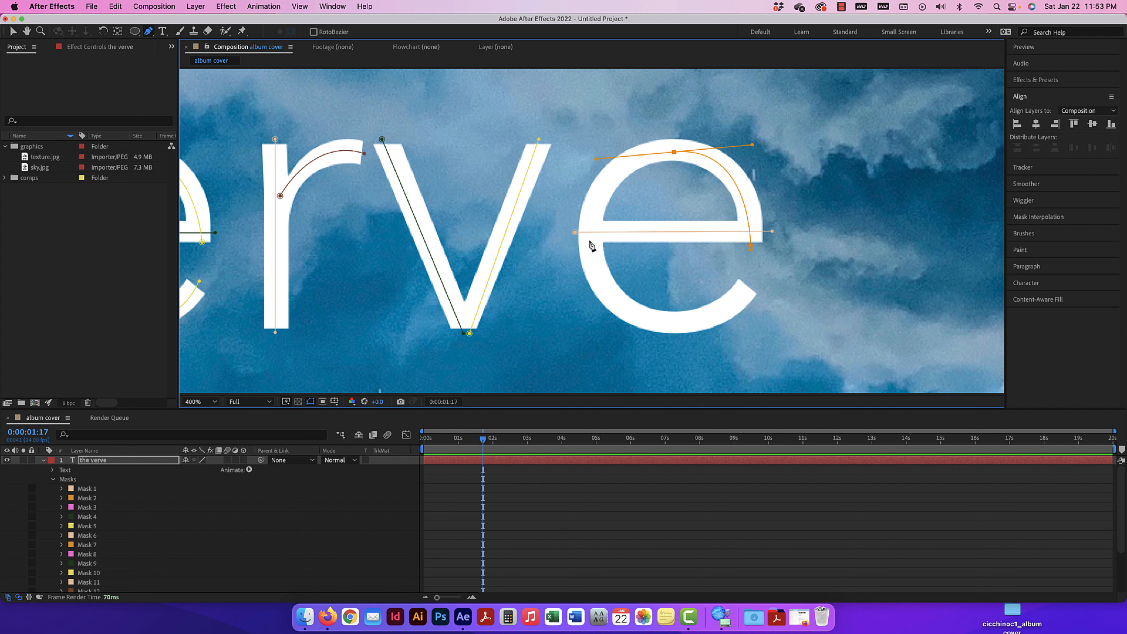
pyautogui.moveTo(590, 239); pyautogui.dragTo(590, 267)
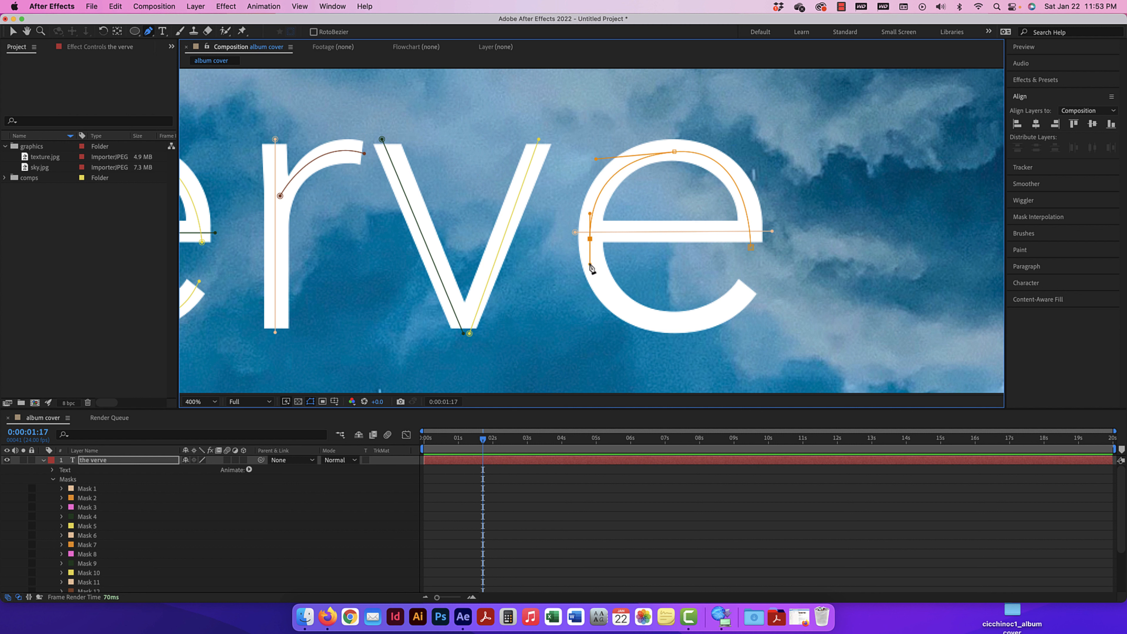
pyautogui.moveTo(670, 323); pyautogui.dragTo(730, 325)
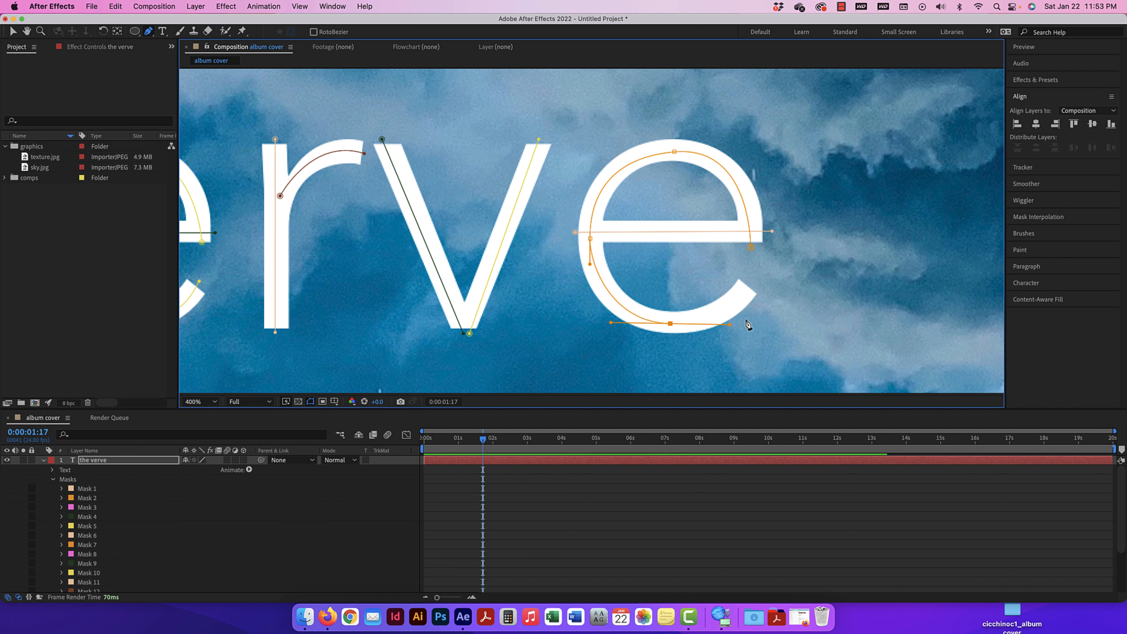
pyautogui.click(751, 247)
pyautogui.press('super+z')
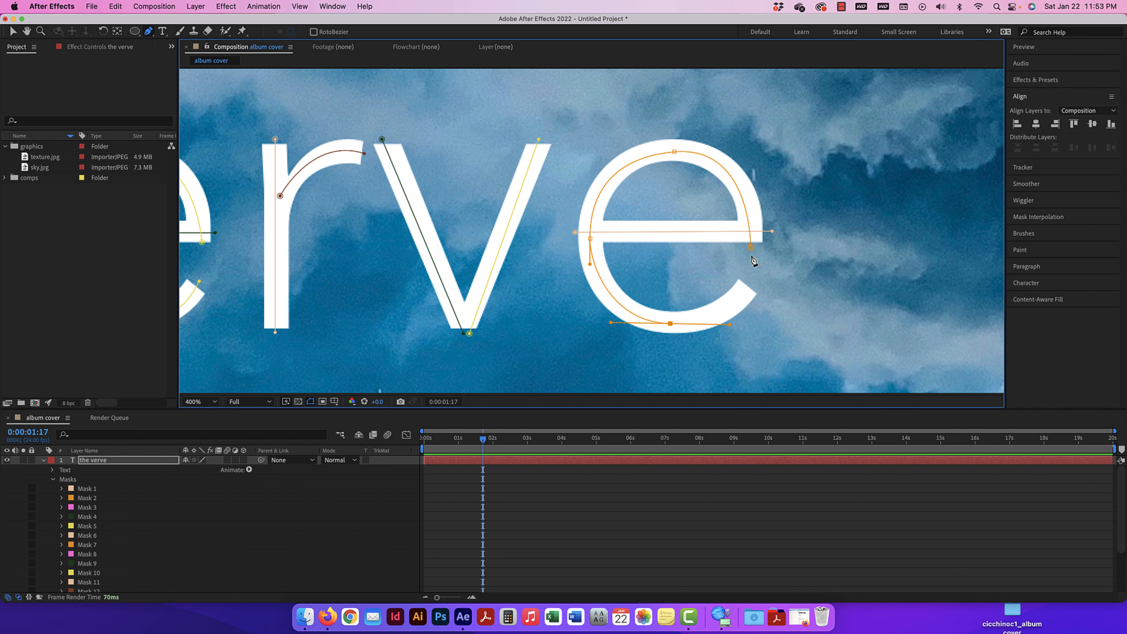
pyautogui.click(750, 280)
# Step: Enlarge the timeline area to show the full mask list and select Mask 1 through Mask 16
pyautogui.press('super+minus')
pyautogui.press('super+minus')
pyautogui.press('space')
pyautogui.moveTo(364, 282); pyautogui.dragTo(431, 288)
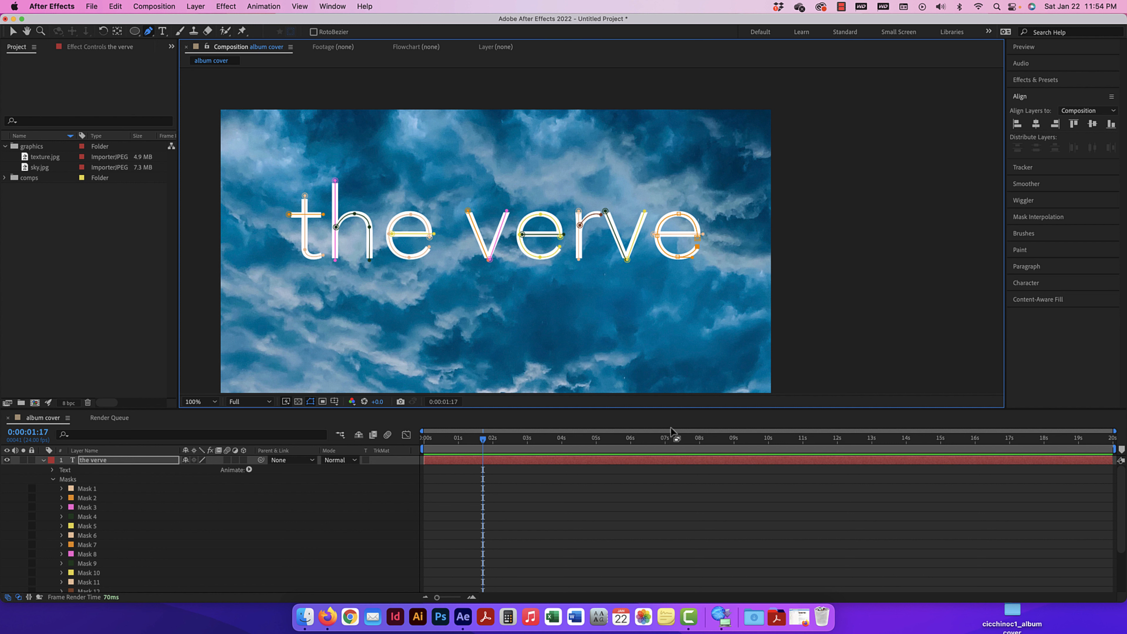
pyautogui.moveTo(662, 409); pyautogui.dragTo(669, 308)
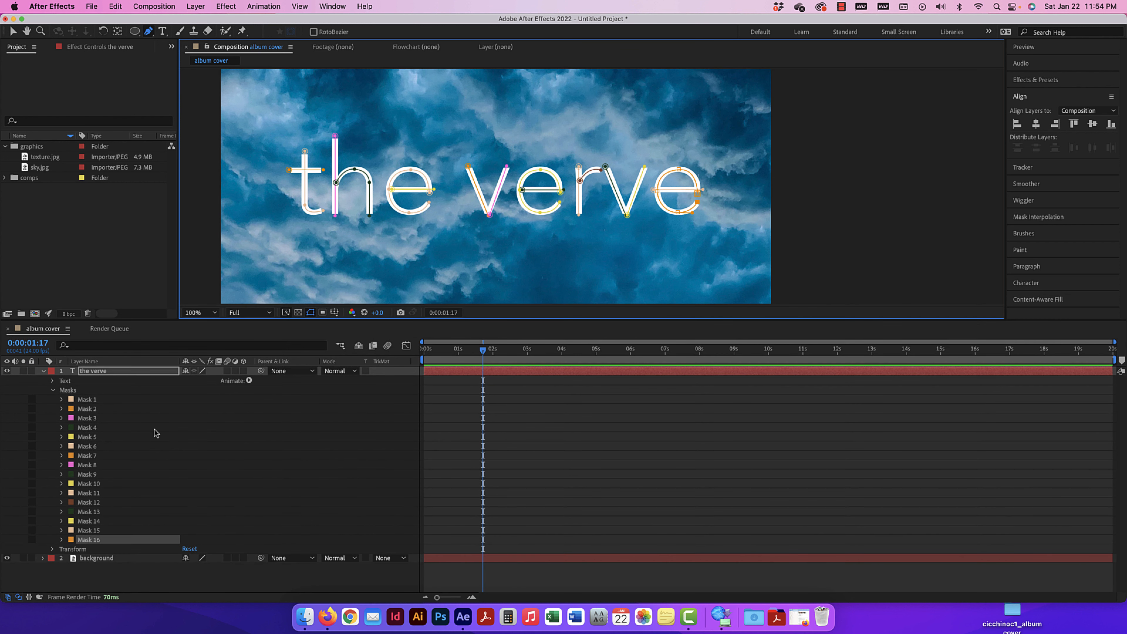
pyautogui.click(118, 390)
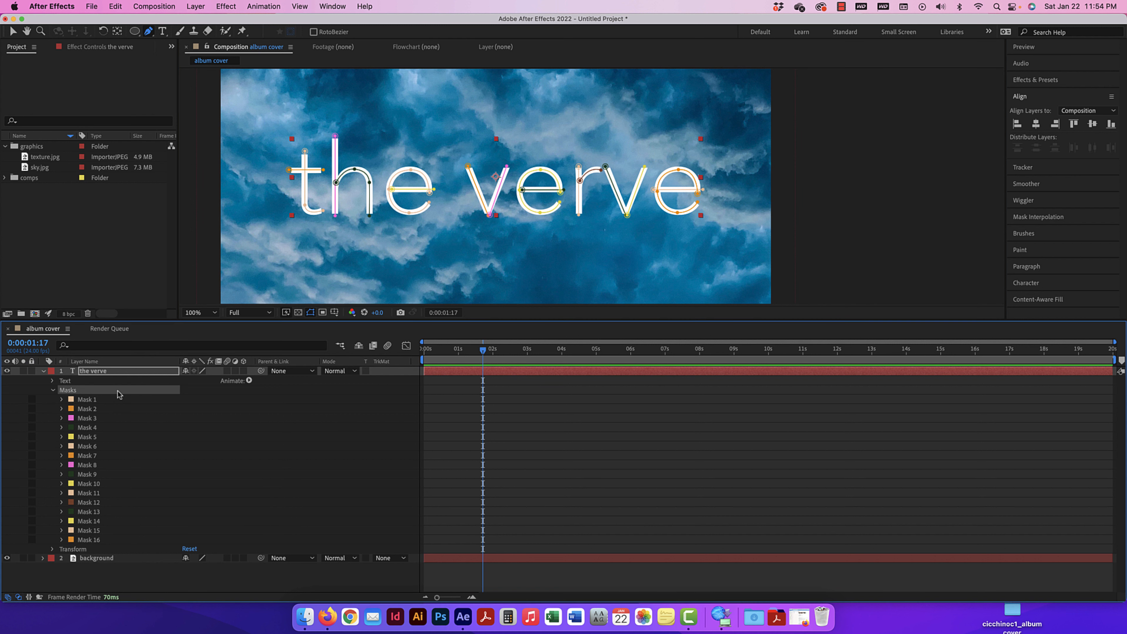
pyautogui.click(106, 401)
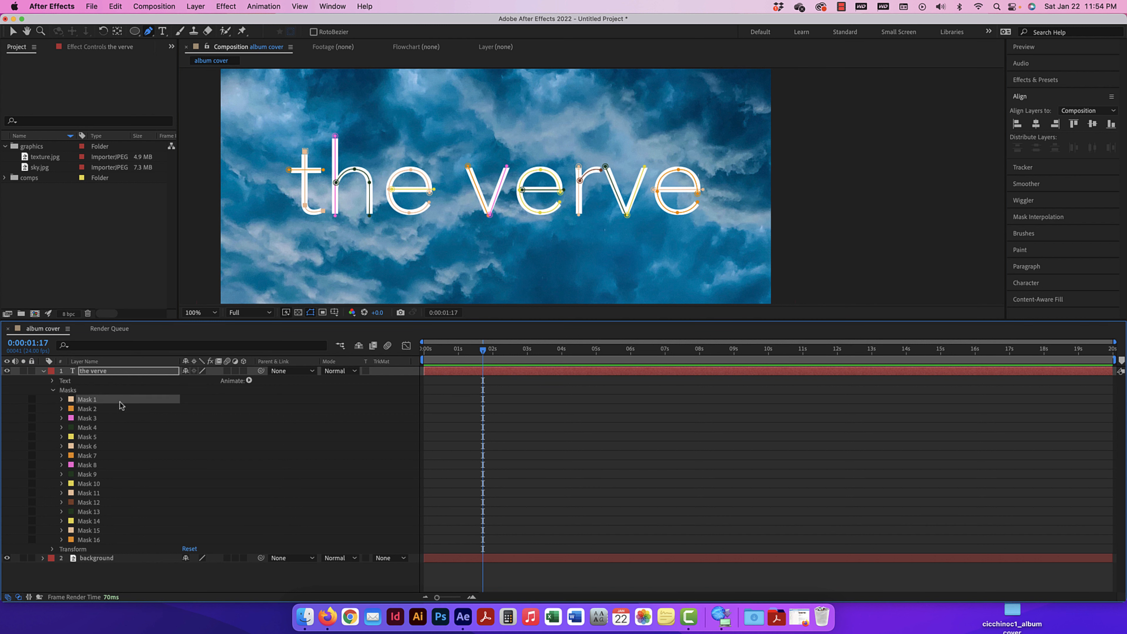
pyautogui.keyDown('shift'); pyautogui.click(106, 540); pyautogui.keyUp('shift')
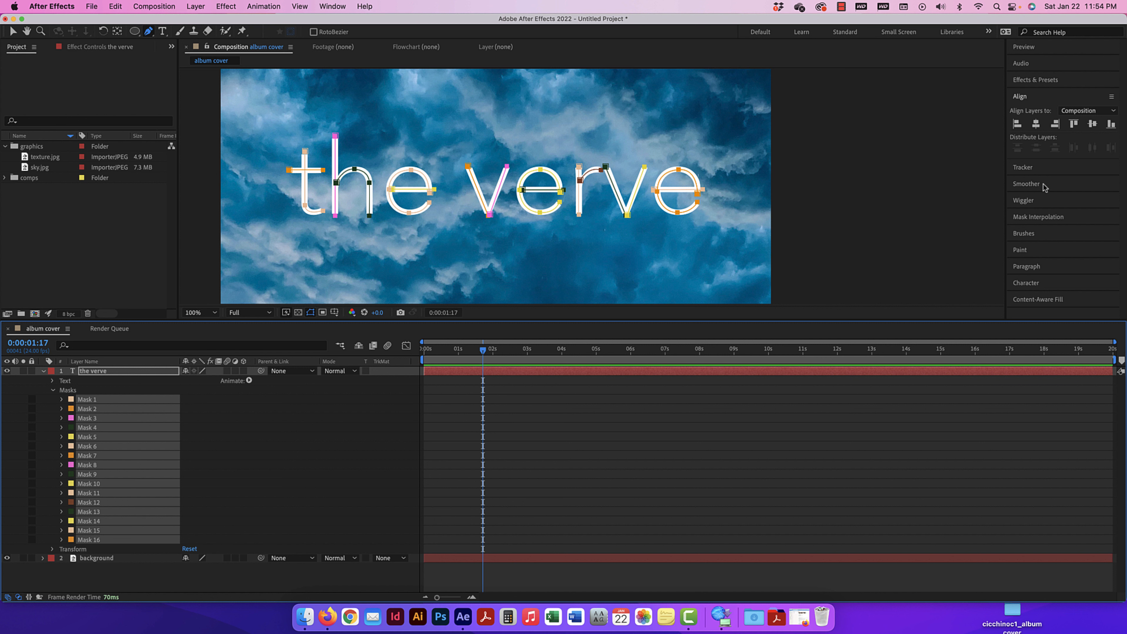
# Step: Find the Generate effect Stroke by searching for "stroke" and apply it to the "the verve" text layer
pyautogui.click(1035, 81)
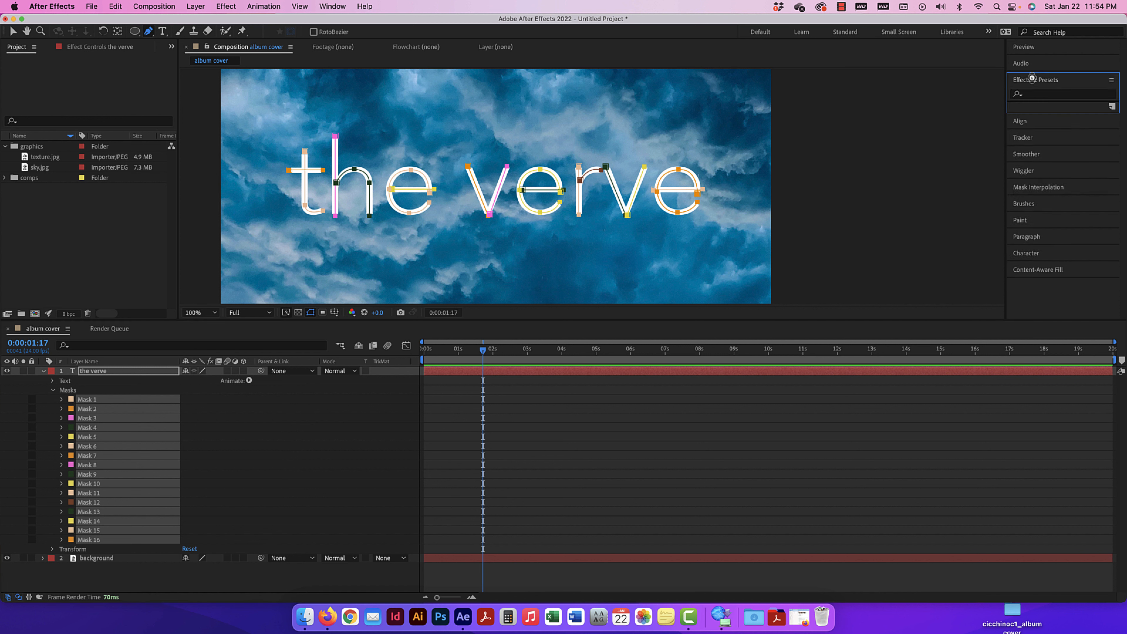
pyautogui.click(1039, 94)
pyautogui.write('stroke')
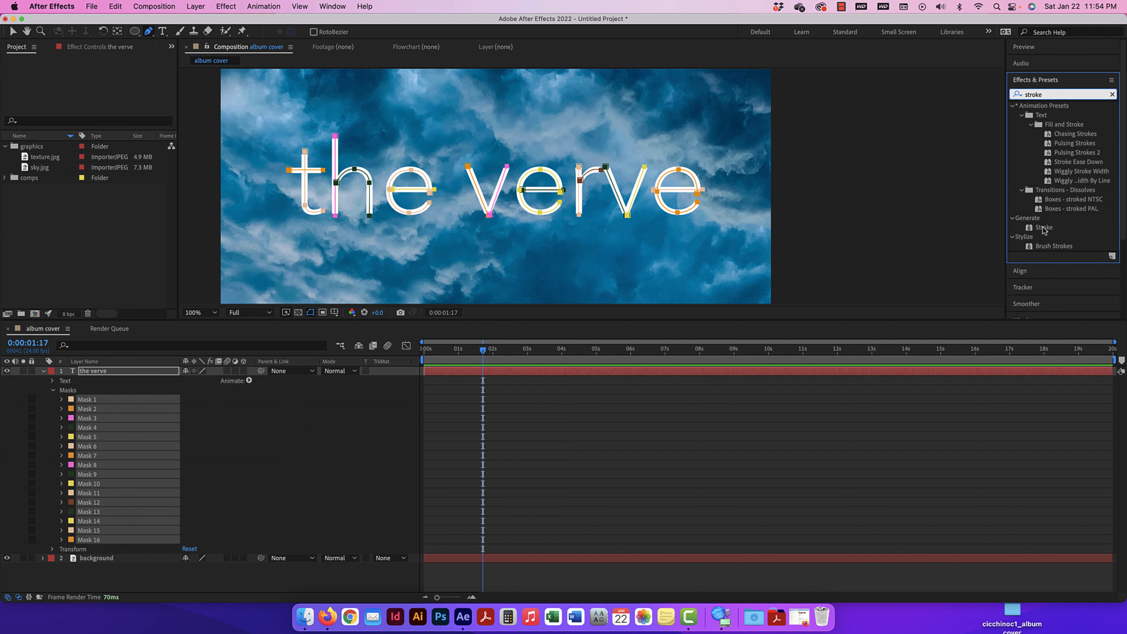
pyautogui.moveTo(1044, 229)
pyautogui.mouseDown()
pyautogui.moveTo(458, 256)
pyautogui.moveTo(111, 390)
pyautogui.moveTo(96, 373)
pyautogui.mouseUp()
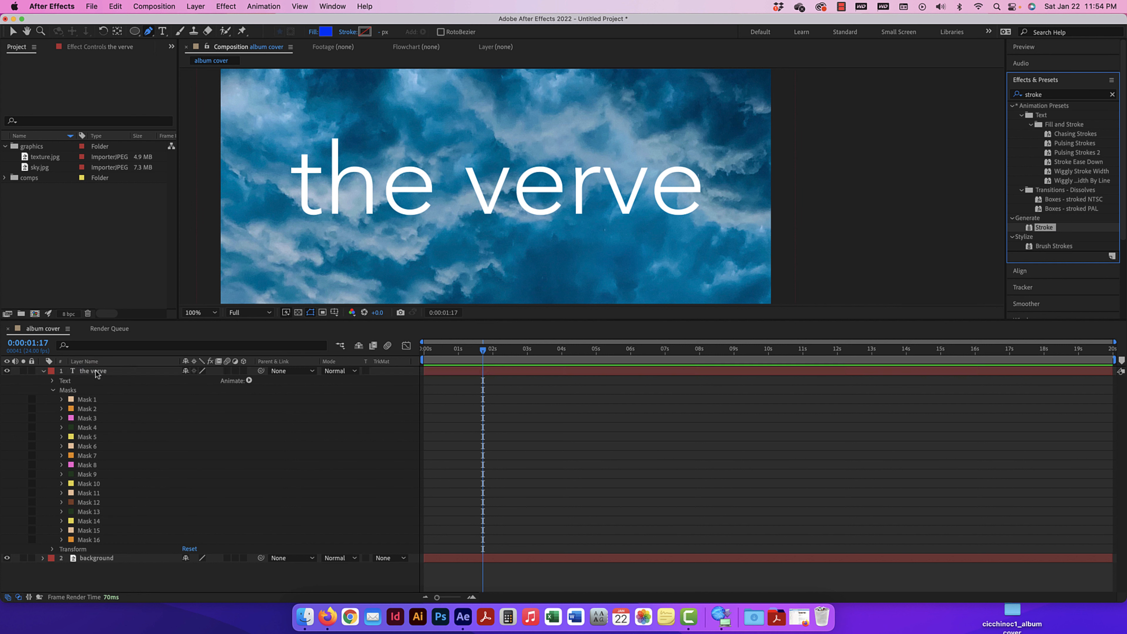
# Step: Select all sixteen masks again and enable All Masks in the Stroke effect
pyautogui.click(115, 400)
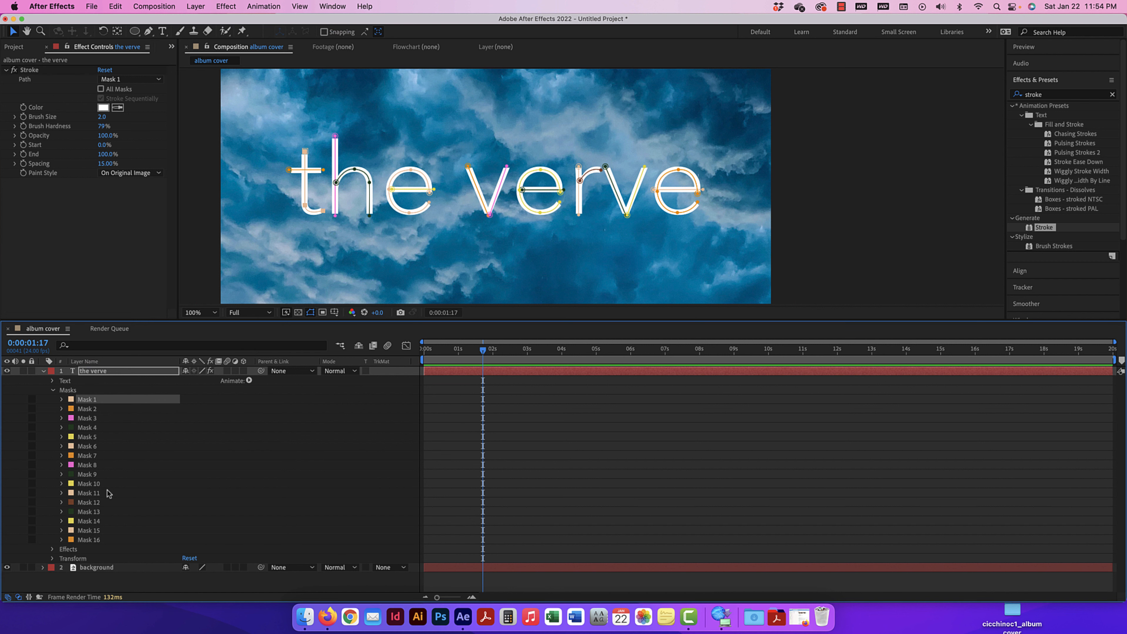
pyautogui.keyDown('shift'); pyautogui.click(104, 541); pyautogui.keyUp('shift')
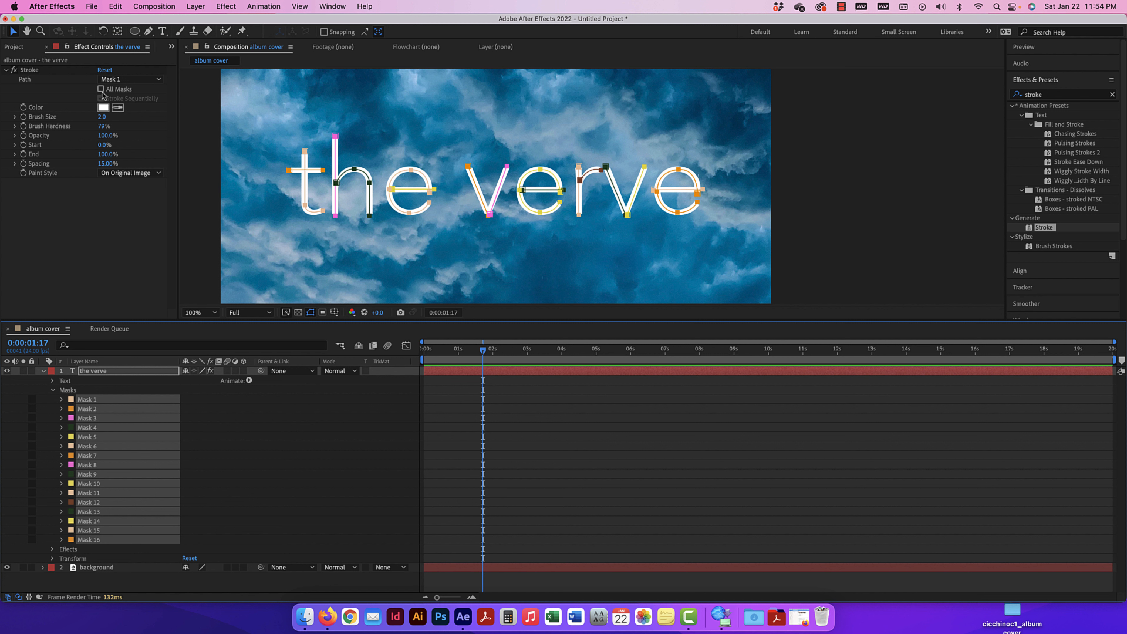
pyautogui.click(101, 89)
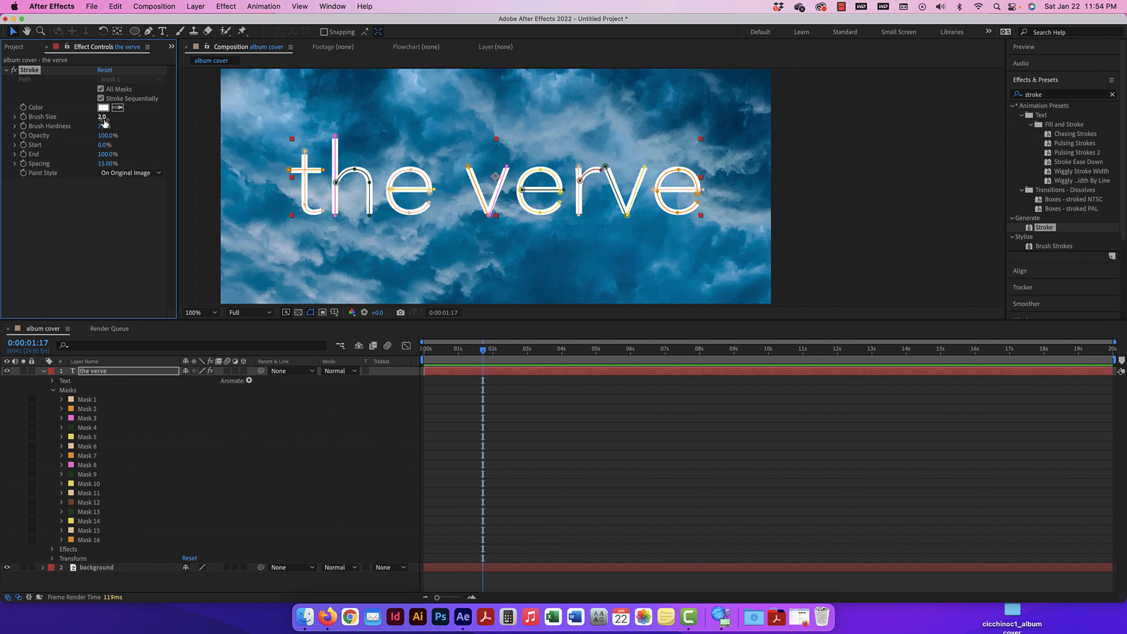
# Step: Increase the Stroke effect's brush size to 22 so it covers the lettering
pyautogui.press('super+equal')
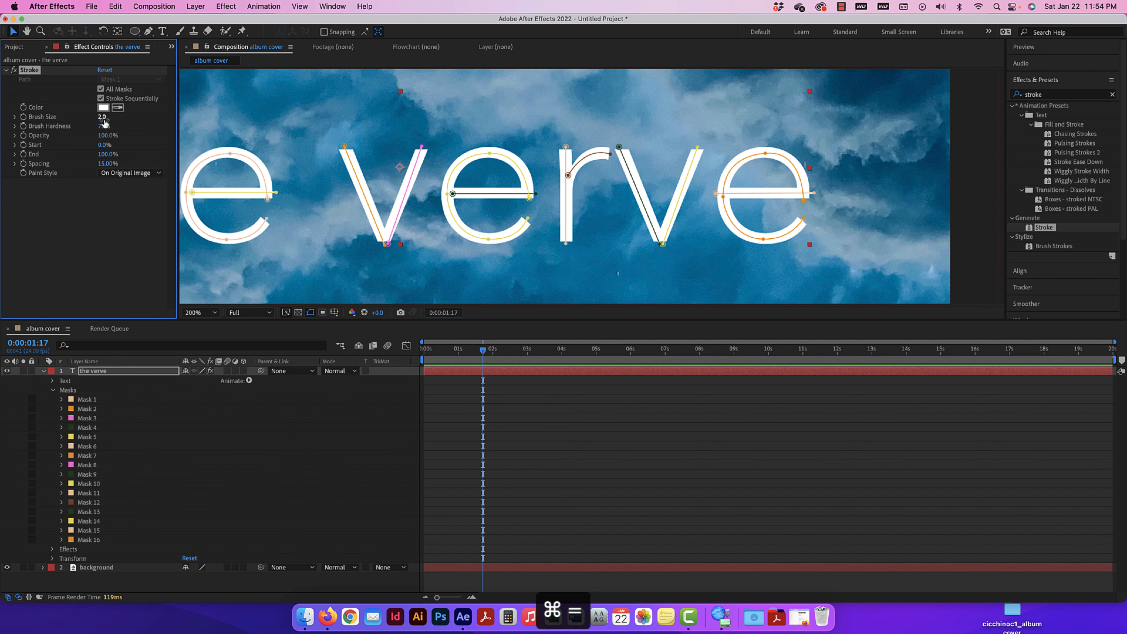
pyautogui.press('space')
pyautogui.moveTo(333, 175)
pyautogui.mouseDown()
pyautogui.moveTo(586, 145)
pyautogui.moveTo(519, 175)
pyautogui.mouseUp()
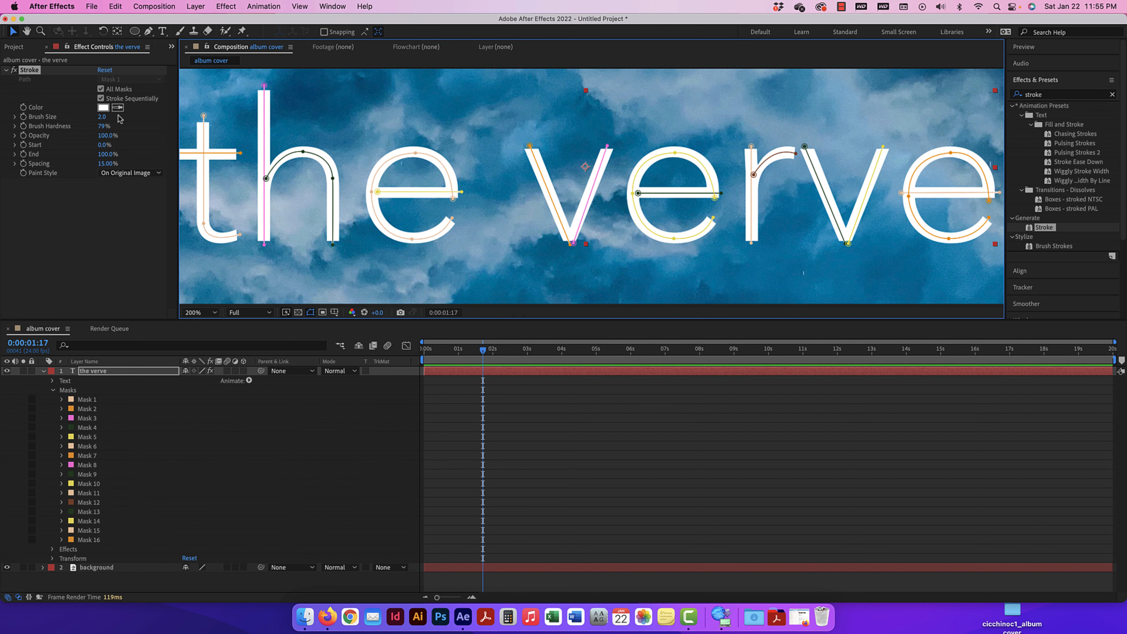
pyautogui.moveTo(102, 119)
pyautogui.mouseDown()
pyautogui.moveTo(133, 118)
pyautogui.moveTo(123, 117)
pyautogui.mouseUp()
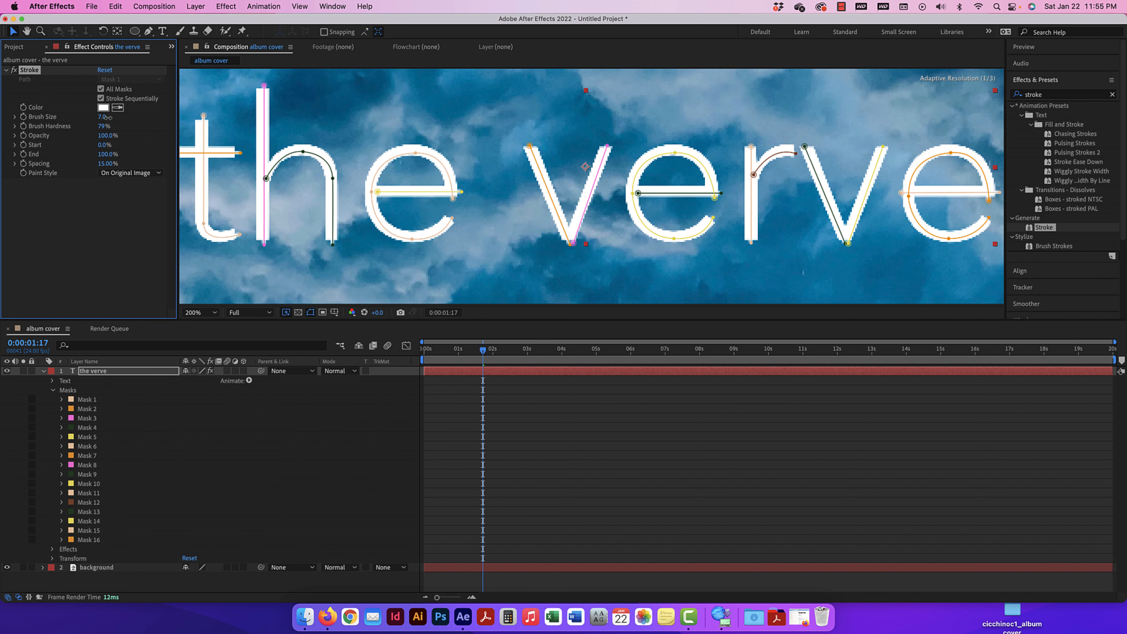
pyautogui.moveTo(115, 117); pyautogui.dragTo(115, 121)
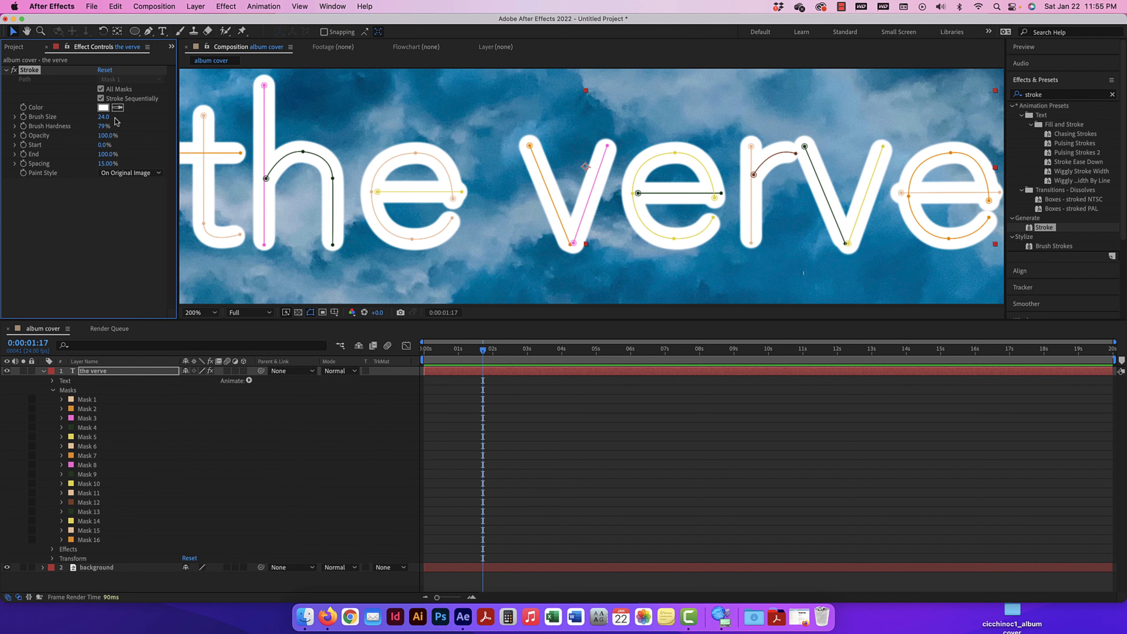
pyautogui.moveTo(103, 117); pyautogui.dragTo(101, 117)
# Step: Set the Stroke effect's color to red FF0000 and its brush size to 17.2
pyautogui.click(103, 107)
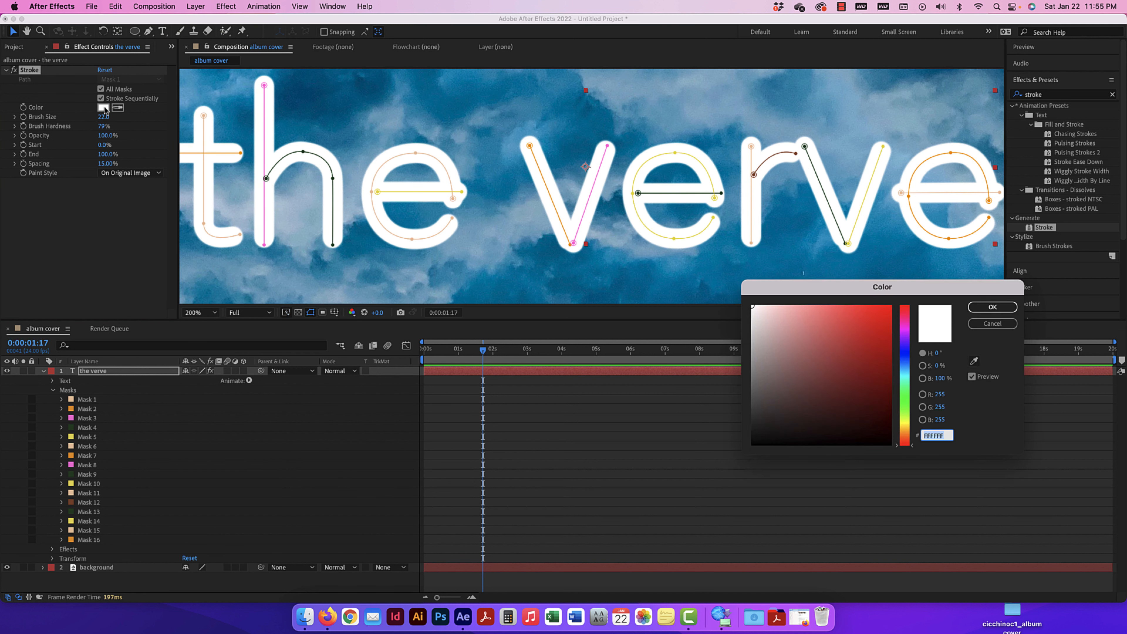
pyautogui.moveTo(888, 308); pyautogui.dragTo(908, 296)
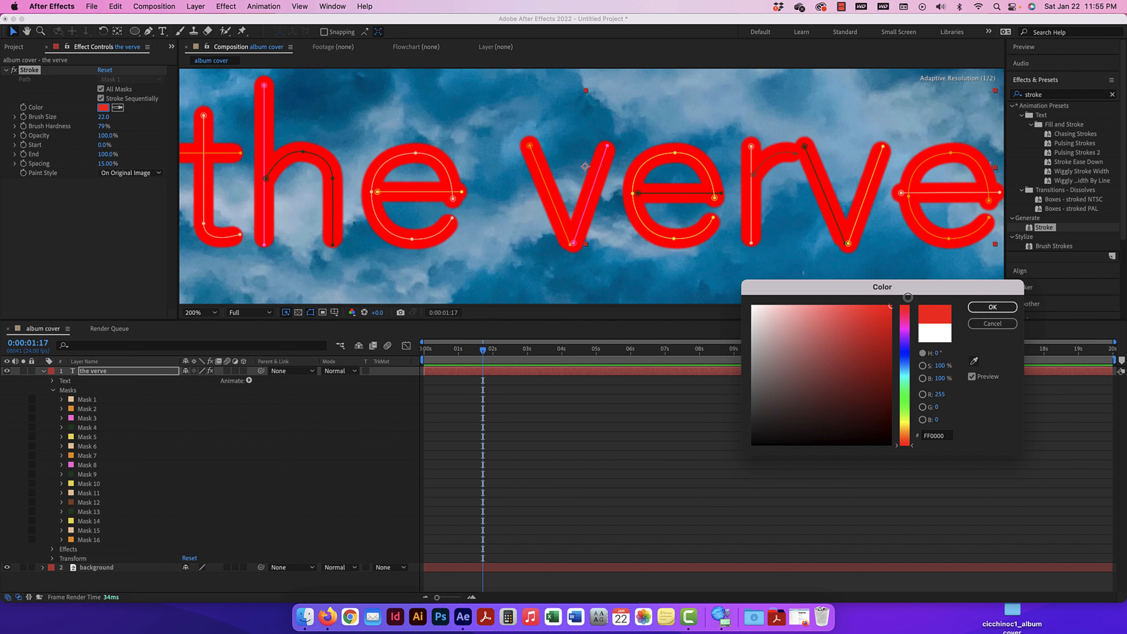
pyautogui.click(990, 306)
pyautogui.moveTo(103, 117); pyautogui.dragTo(44, 117)
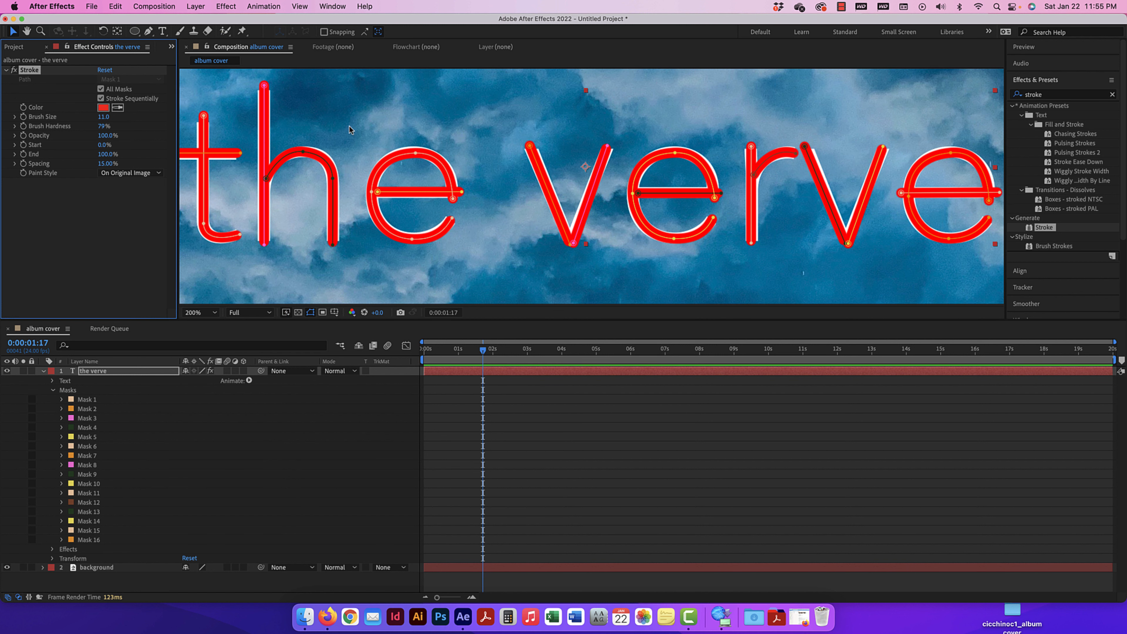
pyautogui.moveTo(103, 118); pyautogui.dragTo(133, 114)
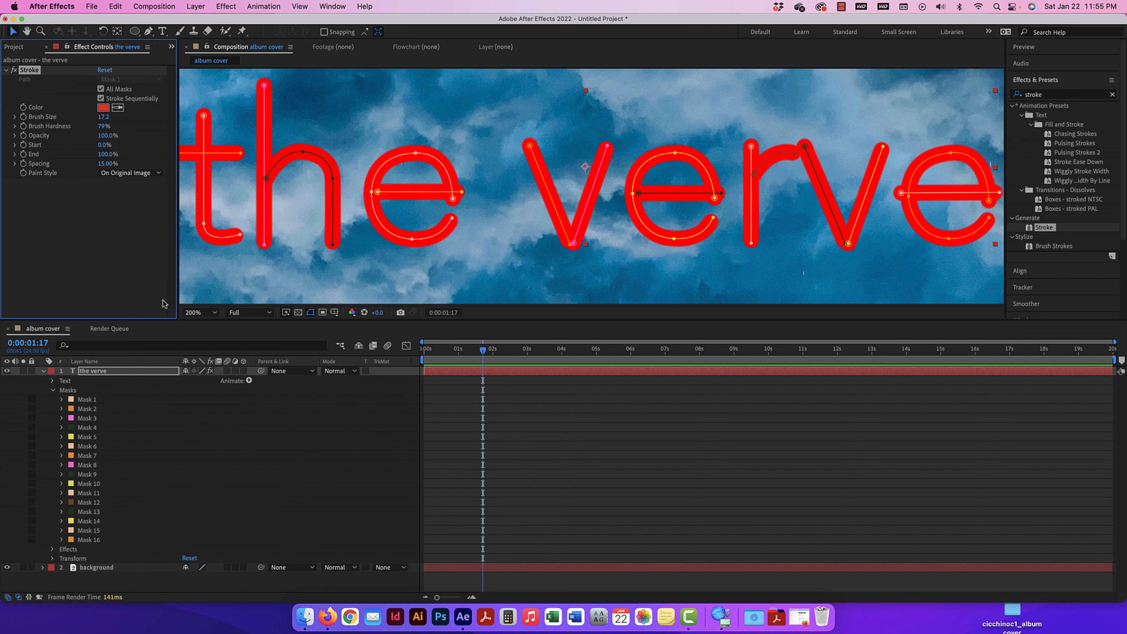
# Step: Lock the background layer so that only the text layer's mask paths can be selected
pyautogui.click(14, 34)
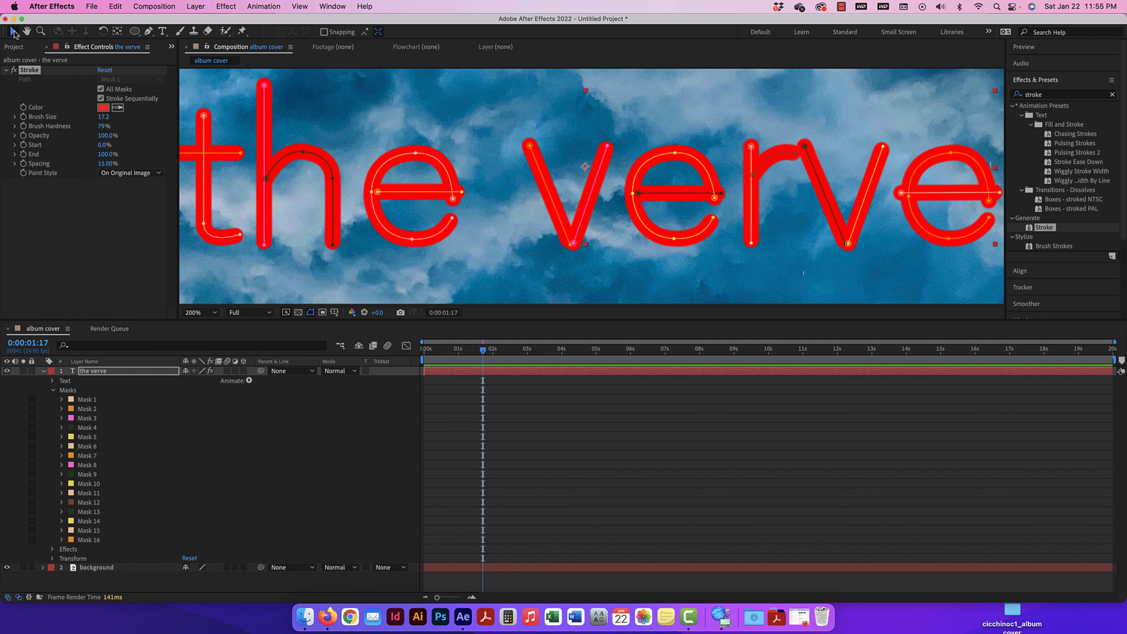
pyautogui.click(828, 160)
pyautogui.click(858, 251)
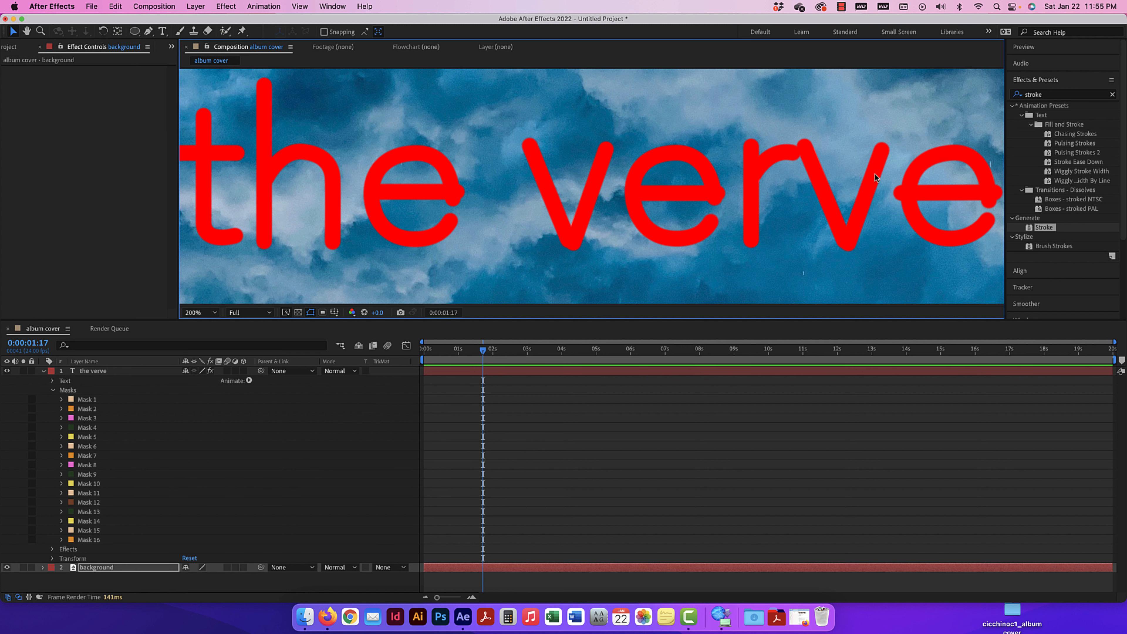
pyautogui.press('super+z')
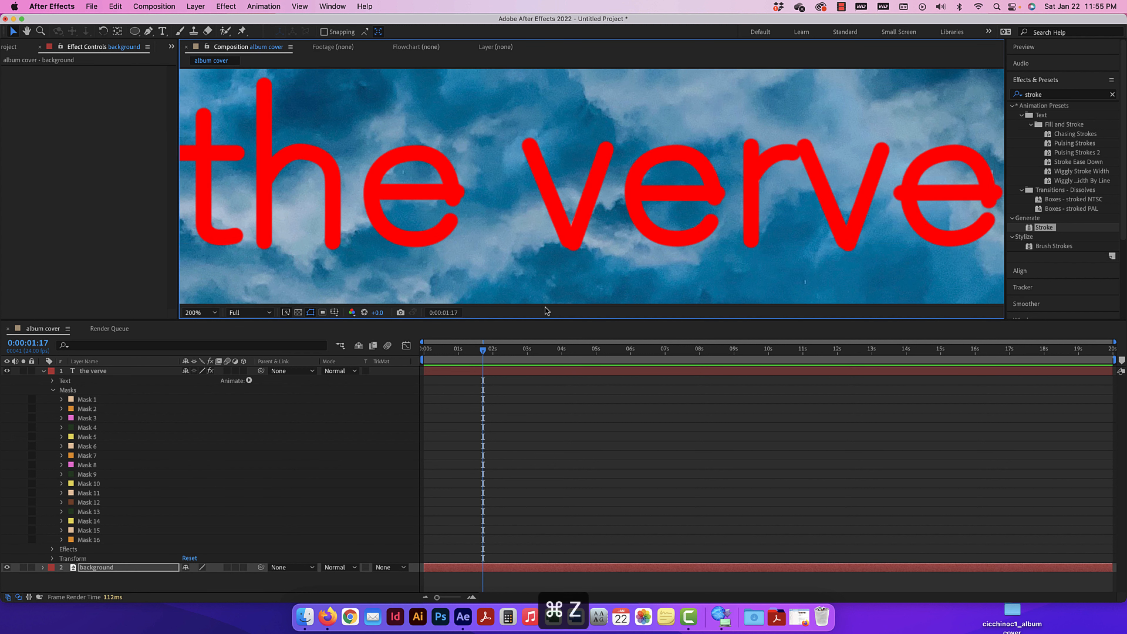
pyautogui.click(32, 567)
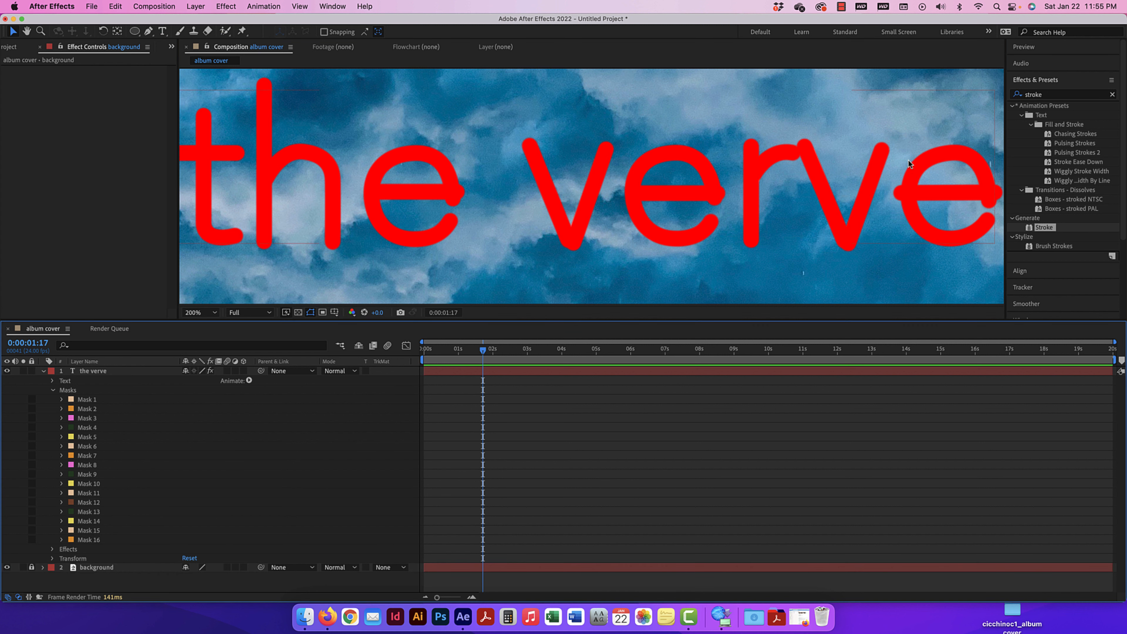
# Step: Adjust the second diagonal of the last v in "verve" (Mask 14) and set the Stroke brush size to 18.1
pyautogui.click(882, 150)
pyautogui.click(882, 147)
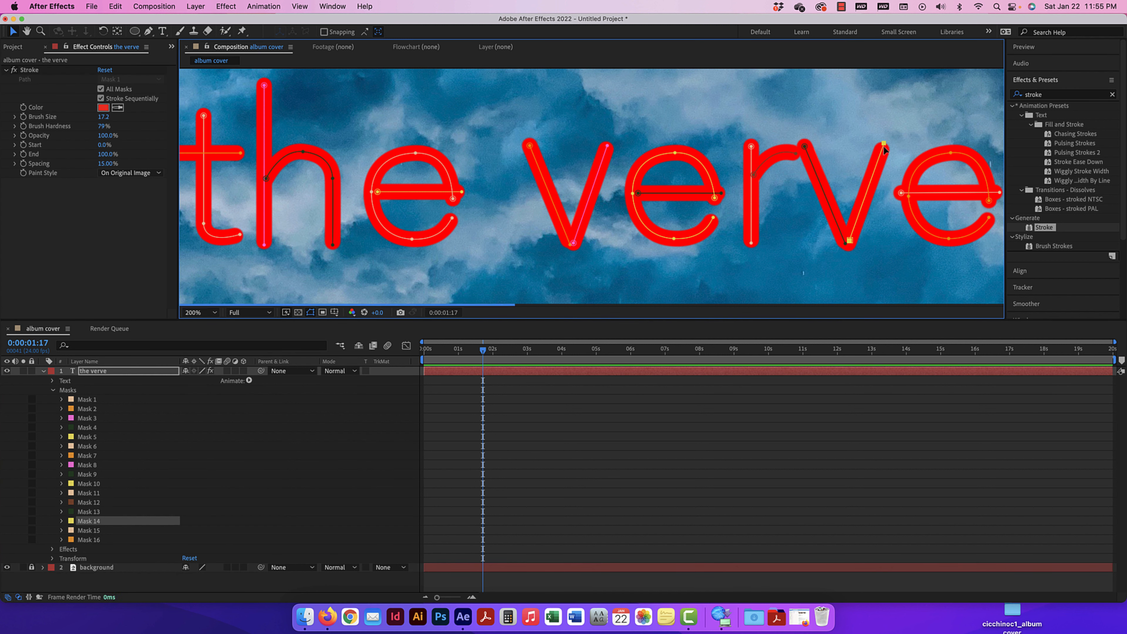
pyautogui.moveTo(873, 169); pyautogui.dragTo(886, 151)
pyautogui.click(881, 146)
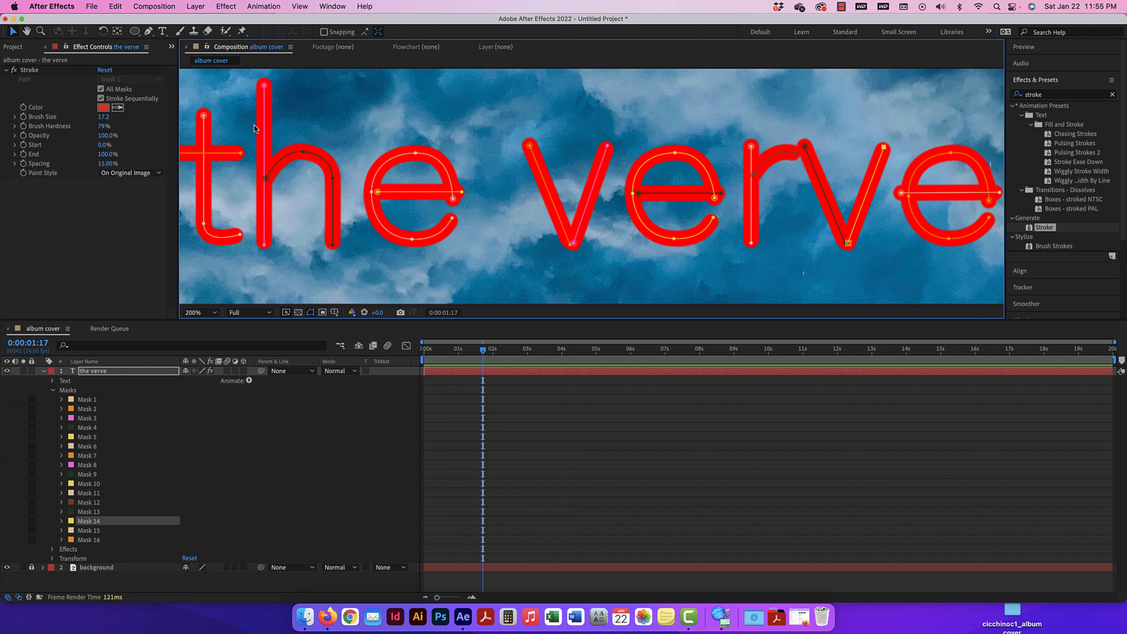
pyautogui.moveTo(103, 116); pyautogui.dragTo(109, 117)
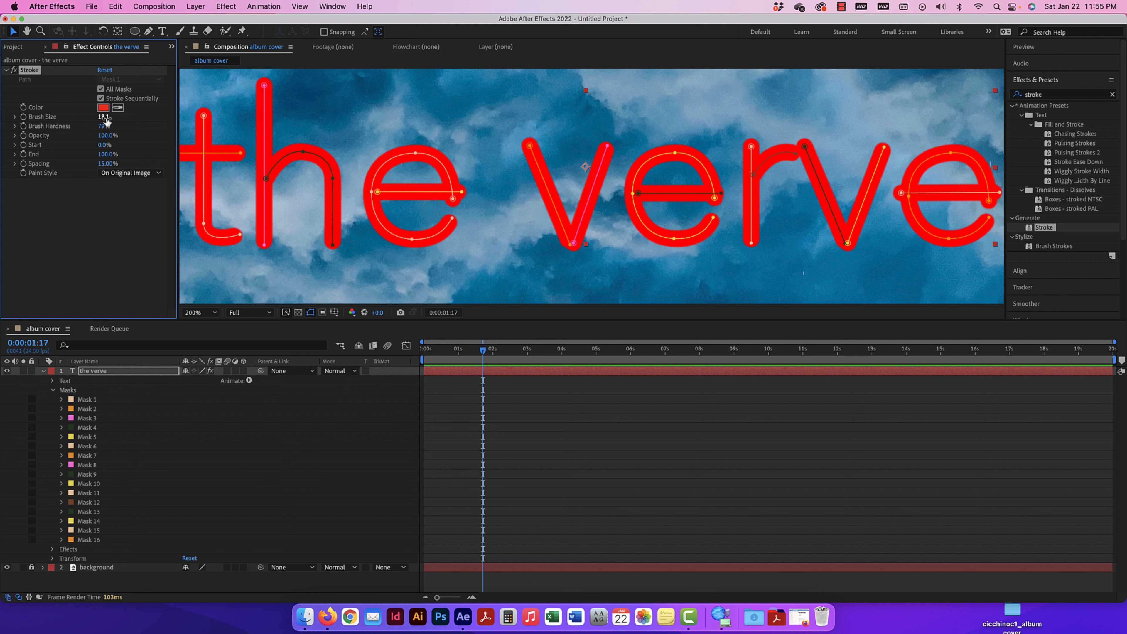
# Step: Collapse the text layer's mask list and expand its Stroke effect properties in the timeline
pyautogui.press('super+minus')
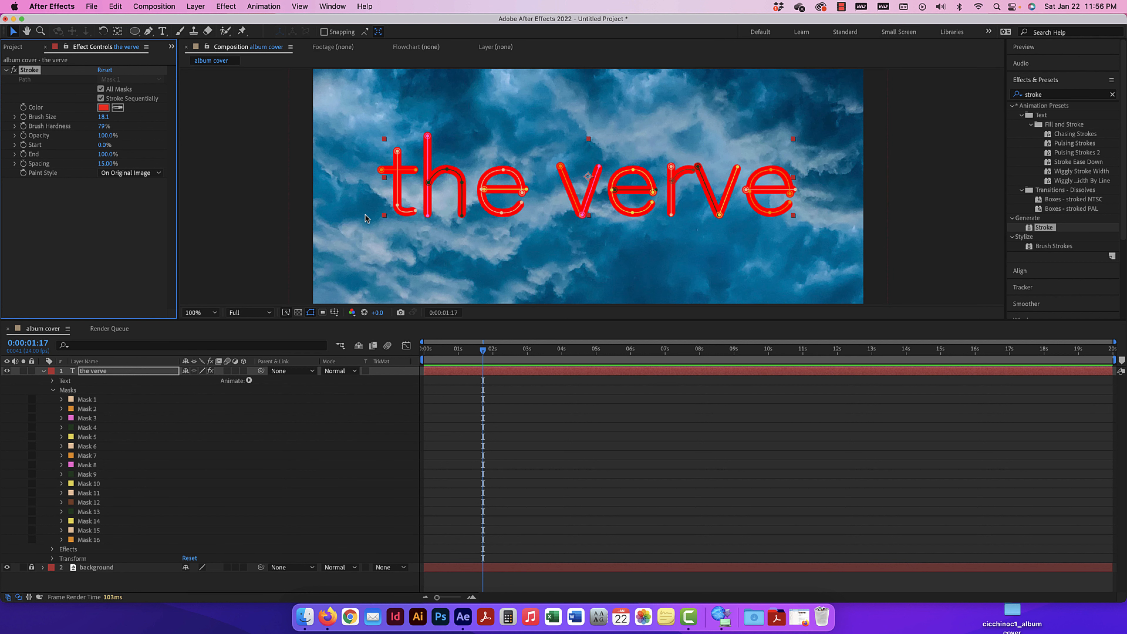
pyautogui.click(52, 389)
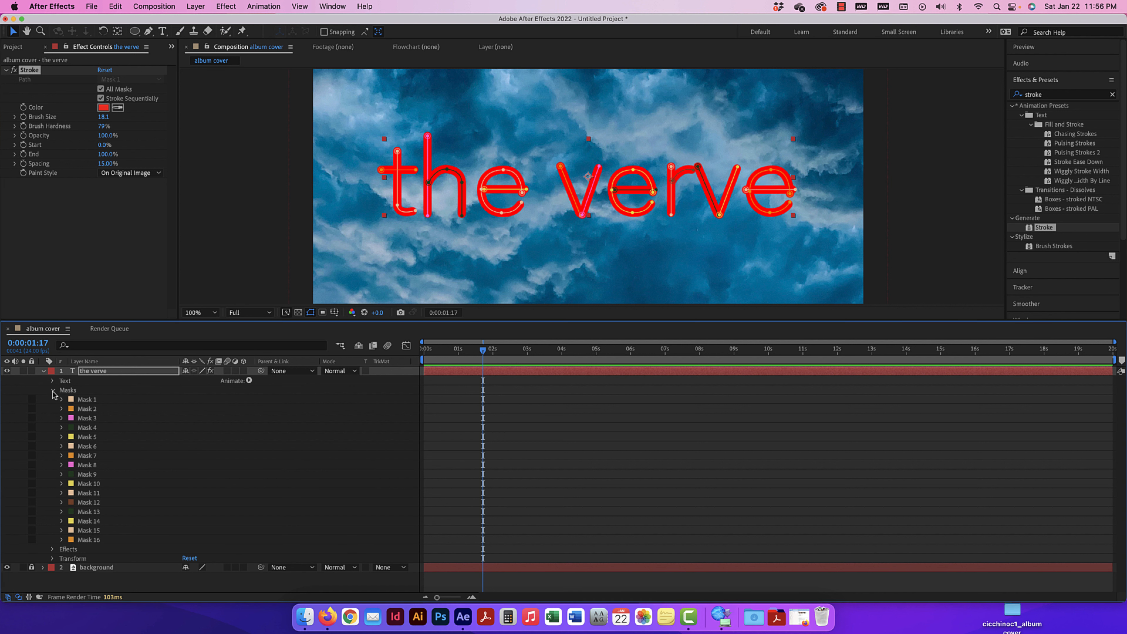
pyautogui.click(53, 399)
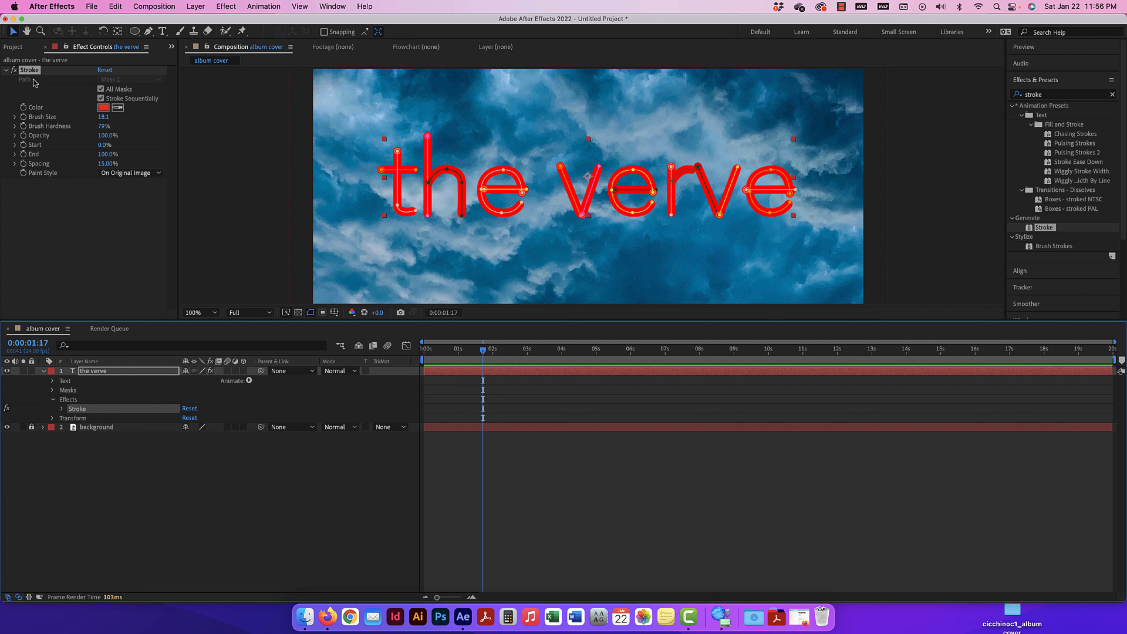
pyautogui.click(62, 408)
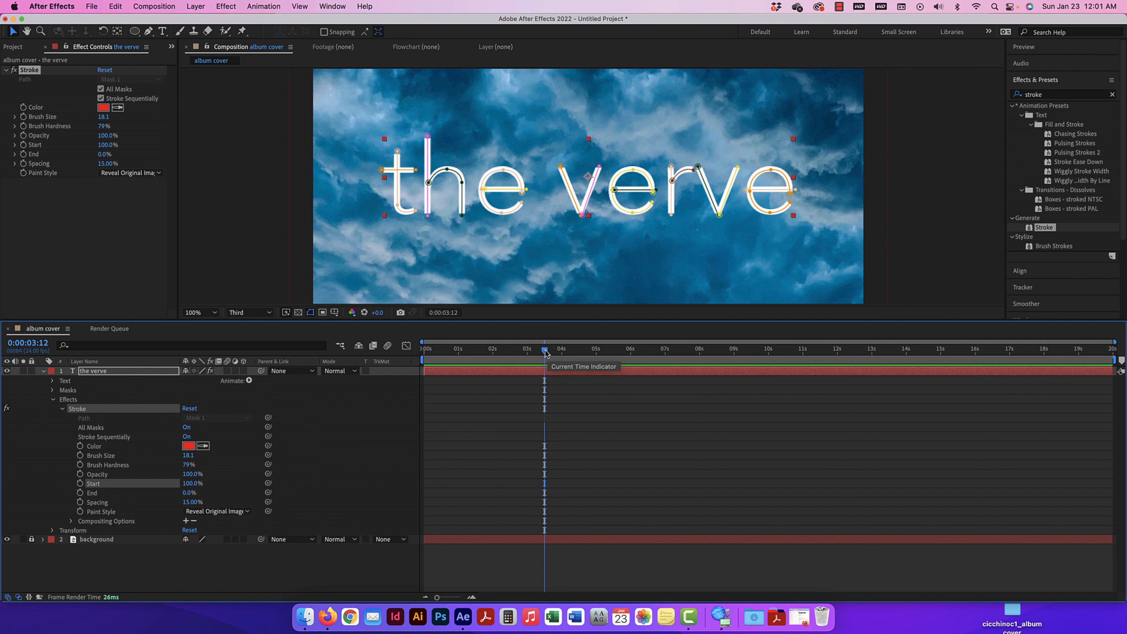
# Step: At 0:00, add a Stroke Start keyframe set to 0%, keeping the paint style on Reveal Original Image
pyautogui.moveTo(545, 352); pyautogui.dragTo(459, 352)
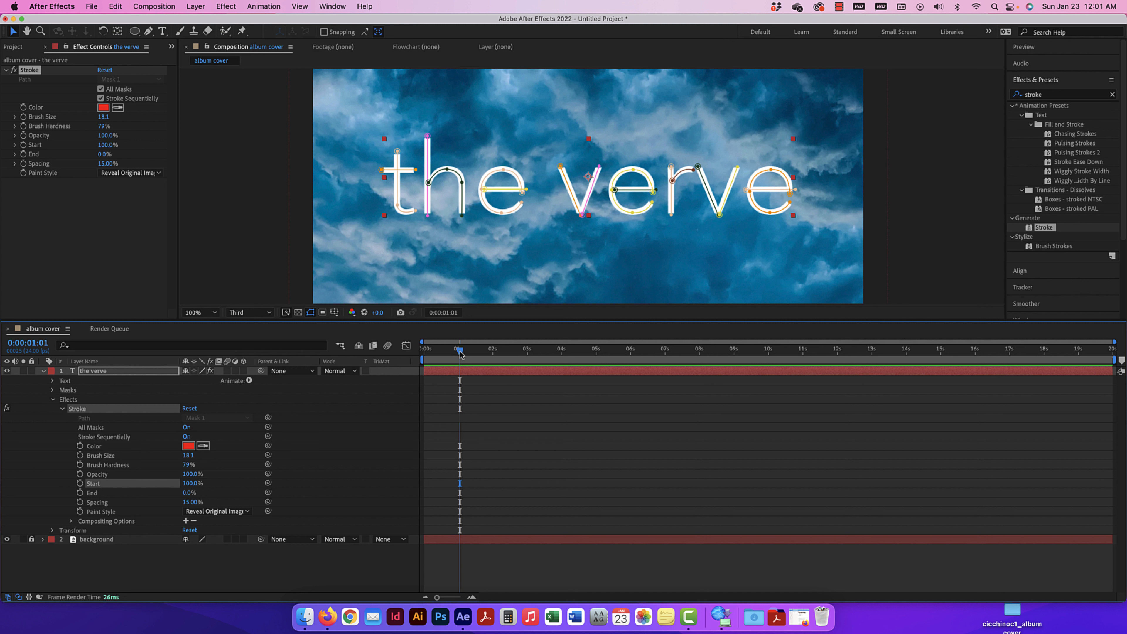
pyautogui.moveTo(461, 351); pyautogui.dragTo(409, 354)
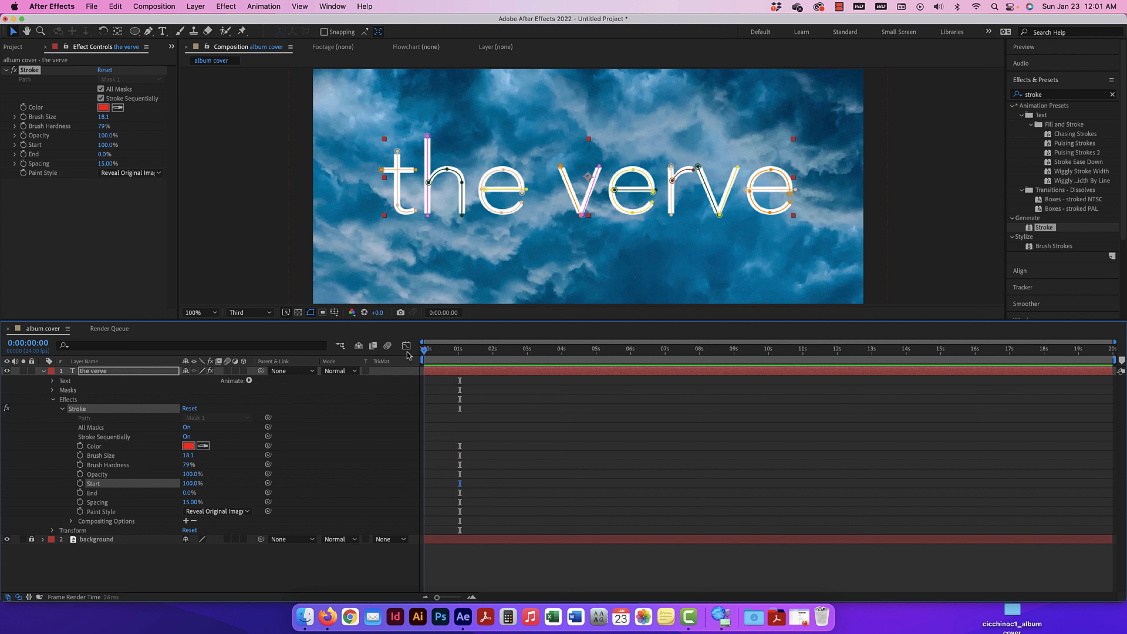
pyautogui.click(80, 484)
pyautogui.click(217, 512)
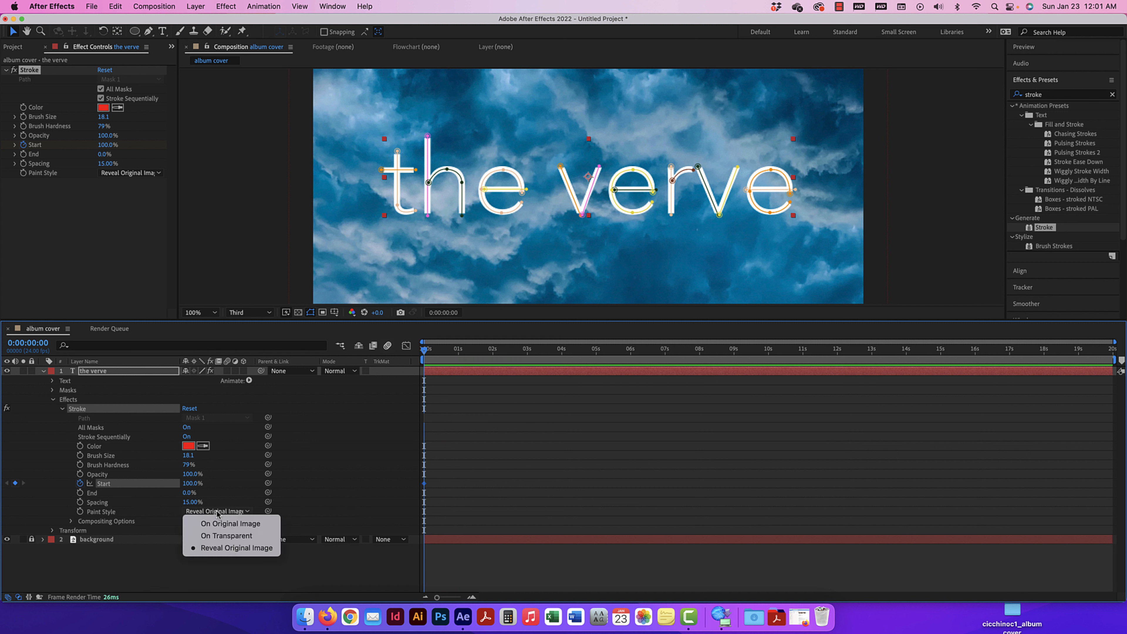
pyautogui.click(220, 548)
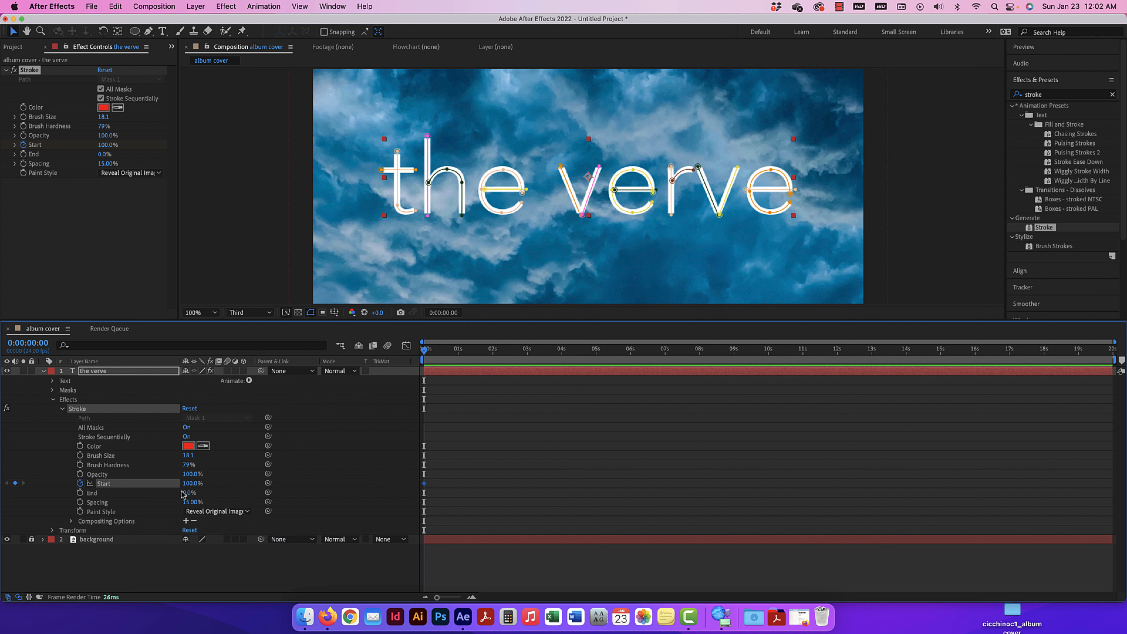
pyautogui.moveTo(427, 353)
pyautogui.mouseDown()
pyautogui.moveTo(491, 353)
pyautogui.moveTo(421, 353)
pyautogui.mouseUp()
pyautogui.moveTo(190, 487); pyautogui.dragTo(139, 483)
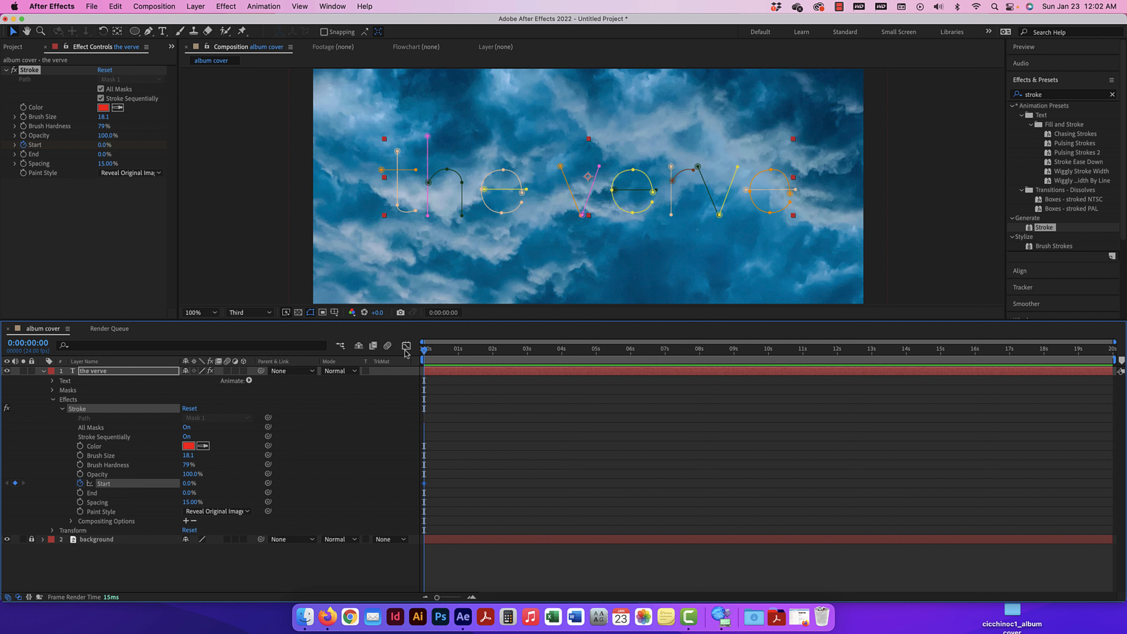
# Step: Set the Stroke effect's Start to 100% at the 3-second mark and preview the title reveal from the beginning
pyautogui.moveTo(425, 352); pyautogui.dragTo(527, 351)
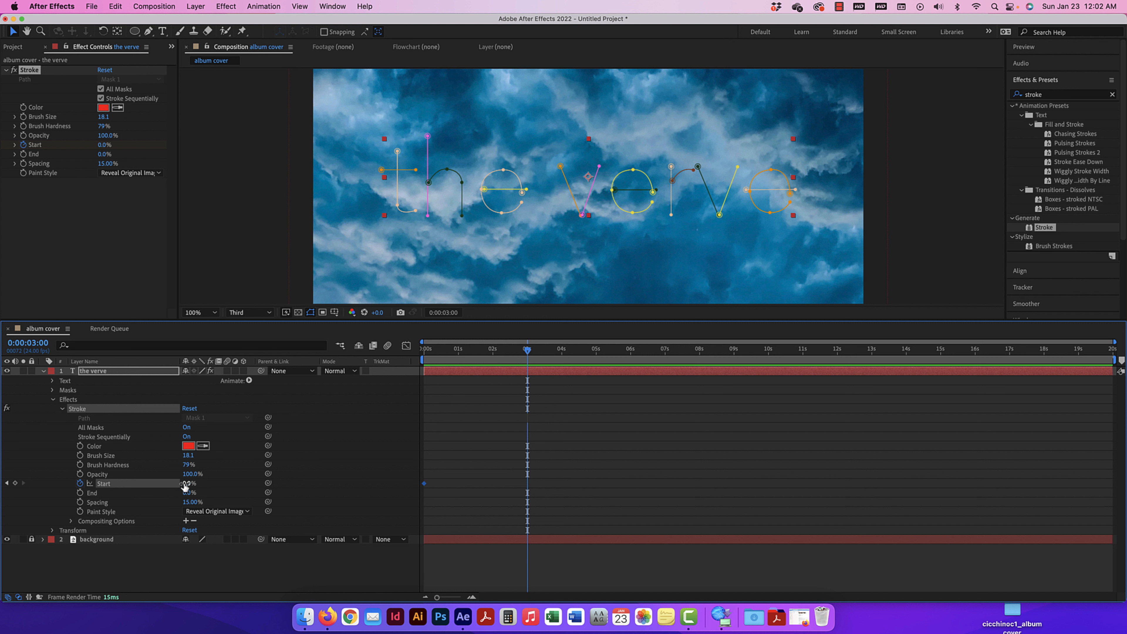
pyautogui.moveTo(186, 486); pyautogui.dragTo(249, 483)
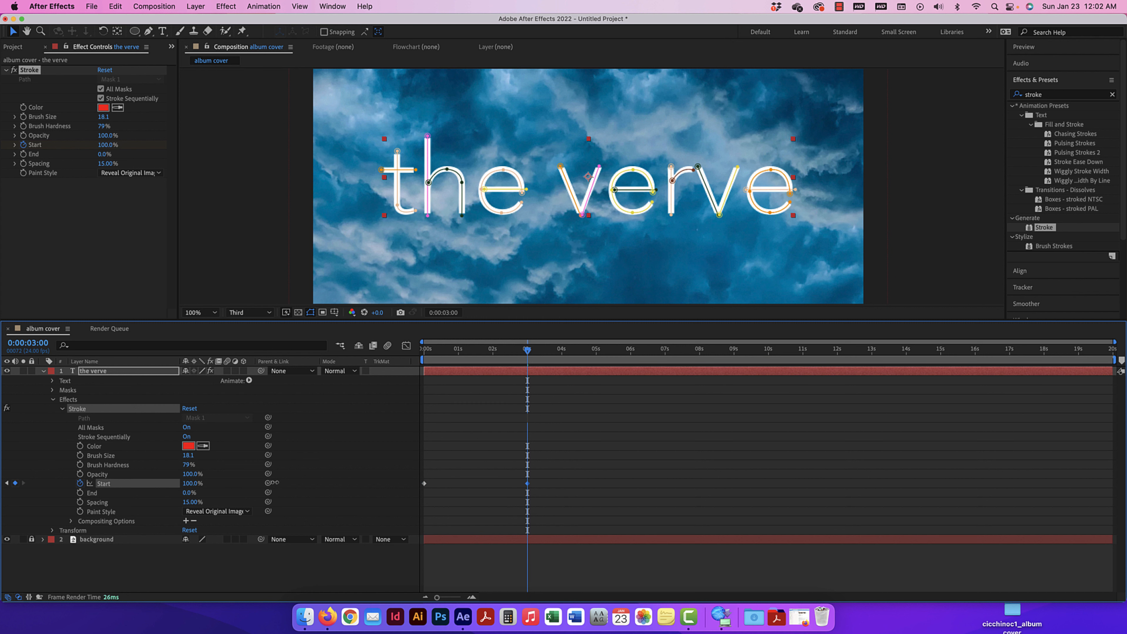
pyautogui.moveTo(525, 353); pyautogui.dragTo(408, 352)
pyautogui.press('space')
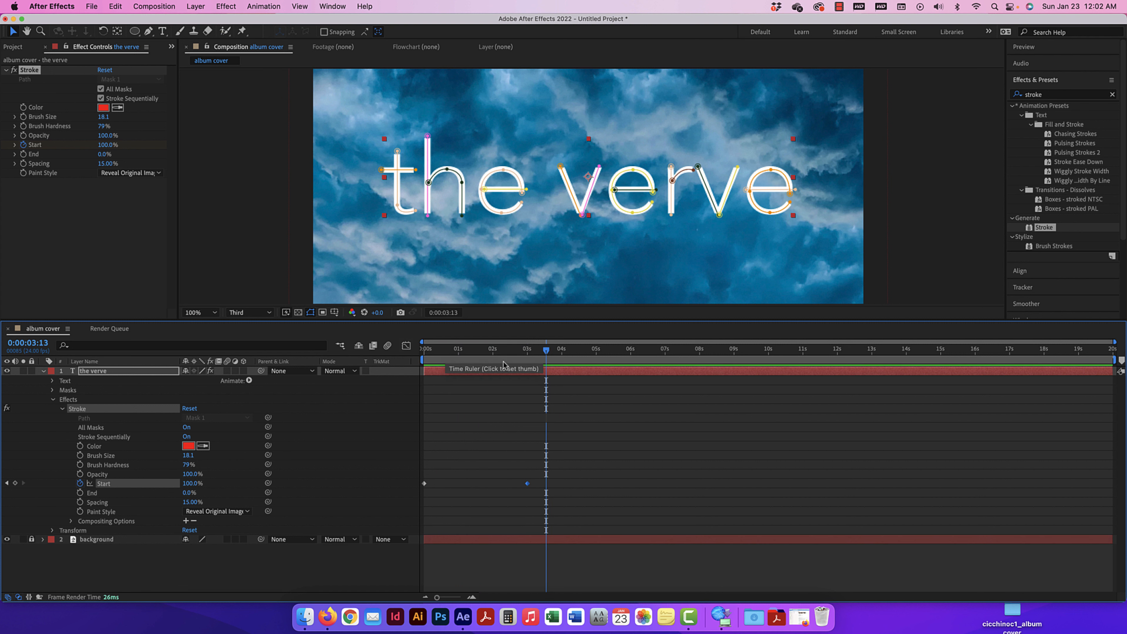
pyautogui.press('space')
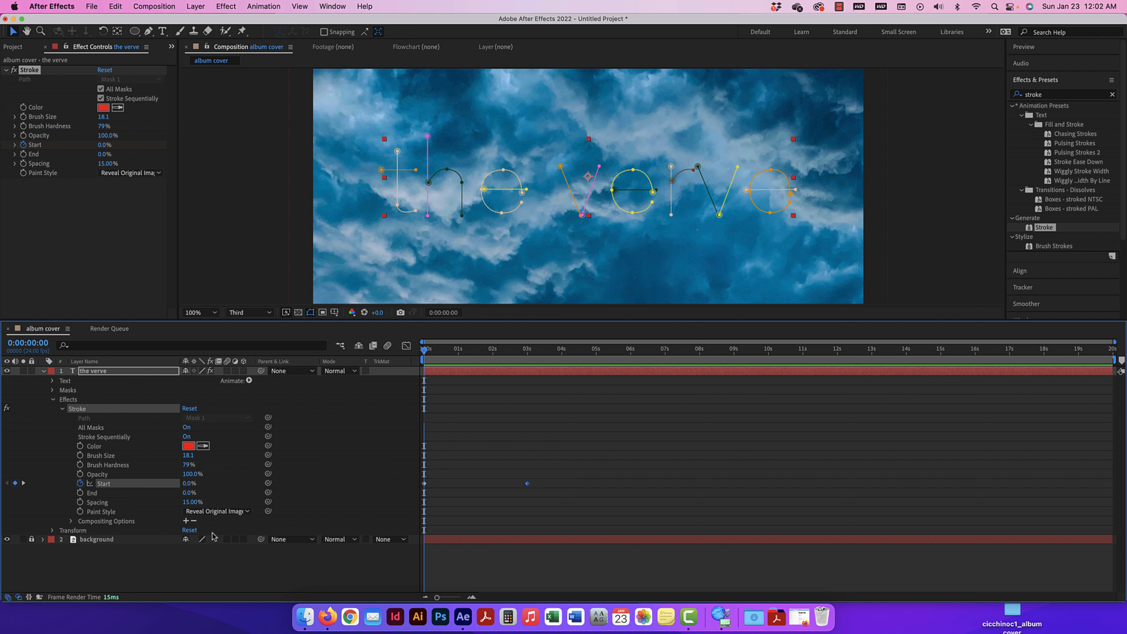
pyautogui.press('space')
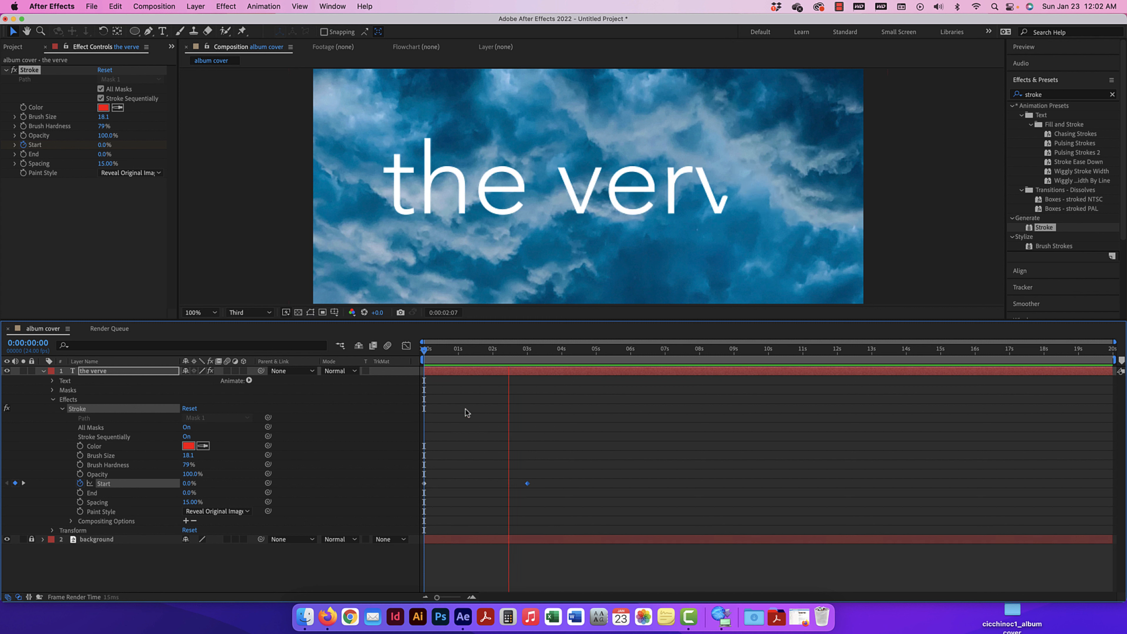
pyautogui.press('space')
# Step: Replace the Start animation with Stroke End keyframes of 0% at 0:00 and 99% at 3 seconds, and preview it
pyautogui.press('Home')
pyautogui.click(80, 483)
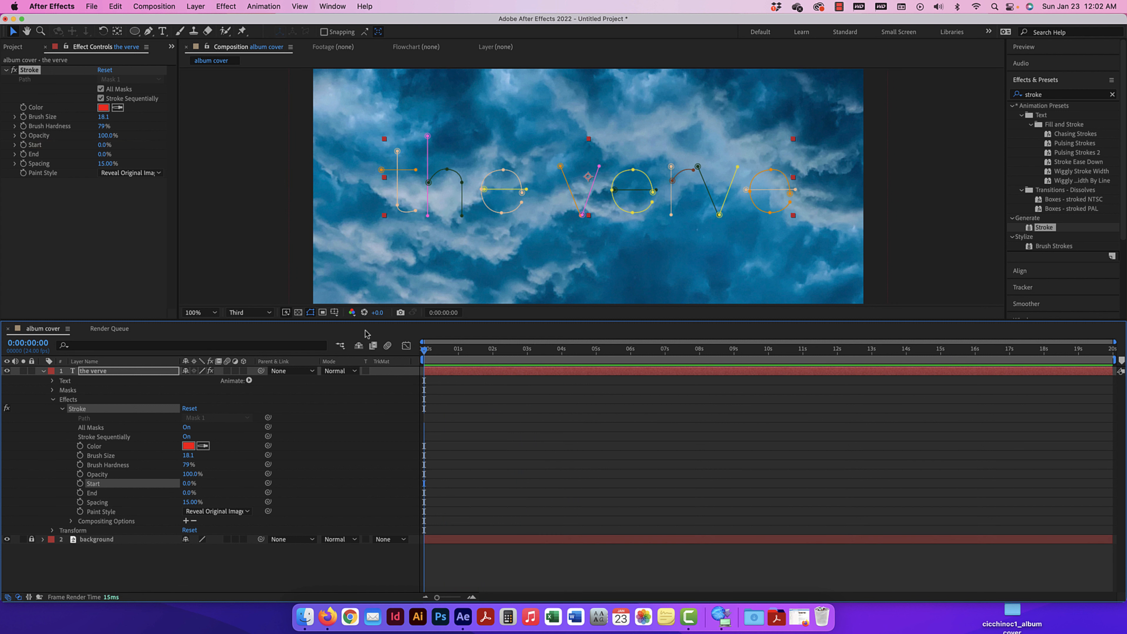
pyautogui.click(80, 493)
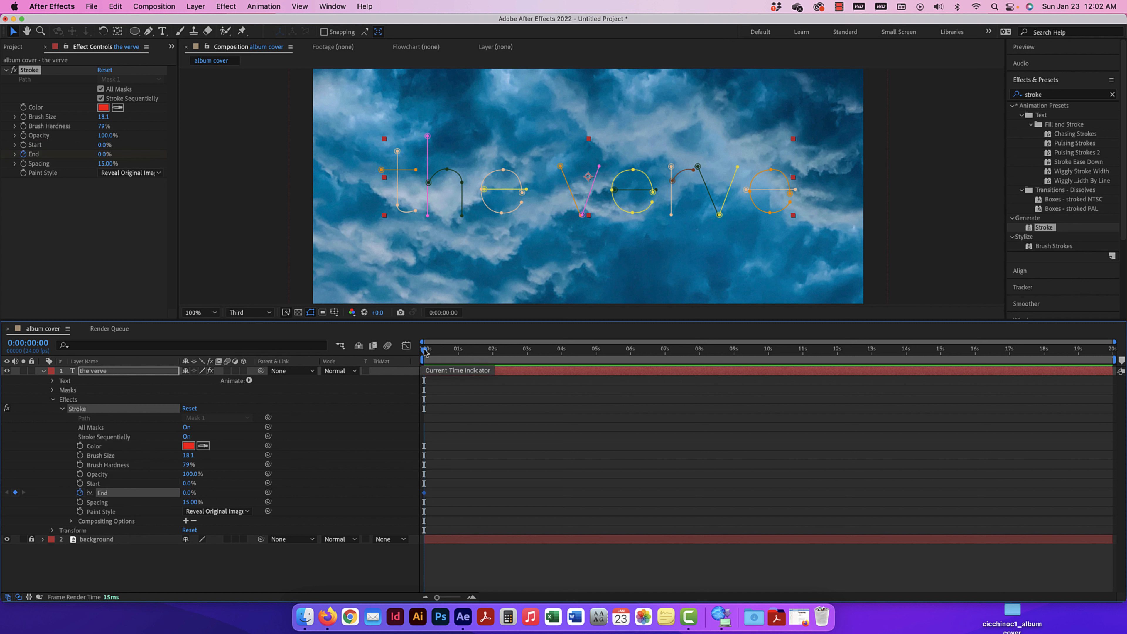
pyautogui.moveTo(425, 351); pyautogui.dragTo(528, 352)
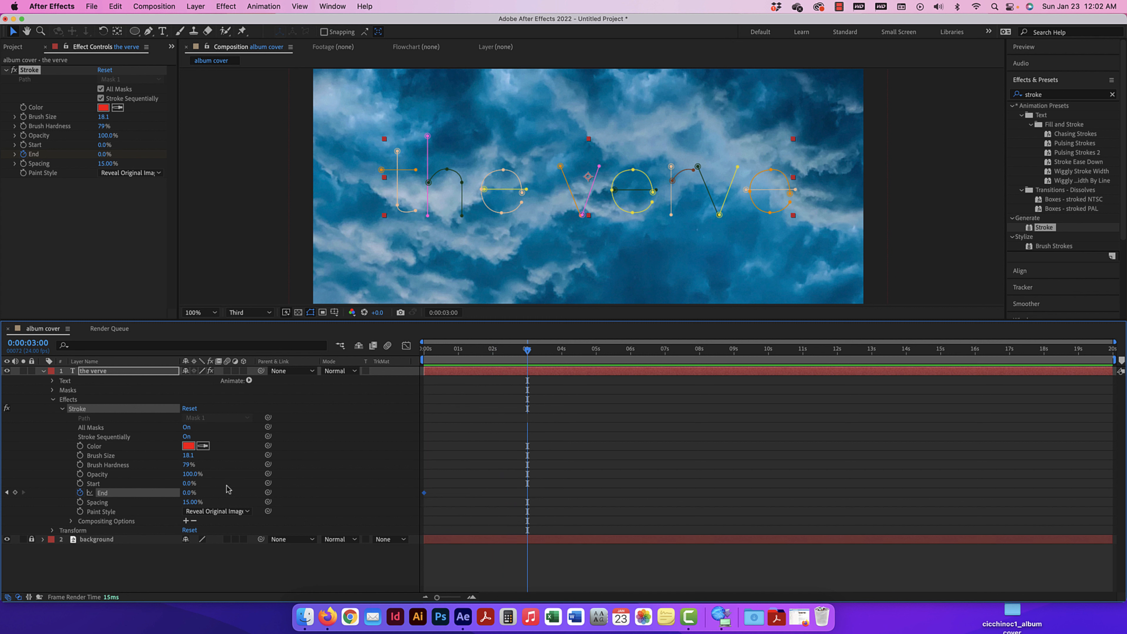
pyautogui.click(189, 493)
pyautogui.write('99')
pyautogui.press('Return')
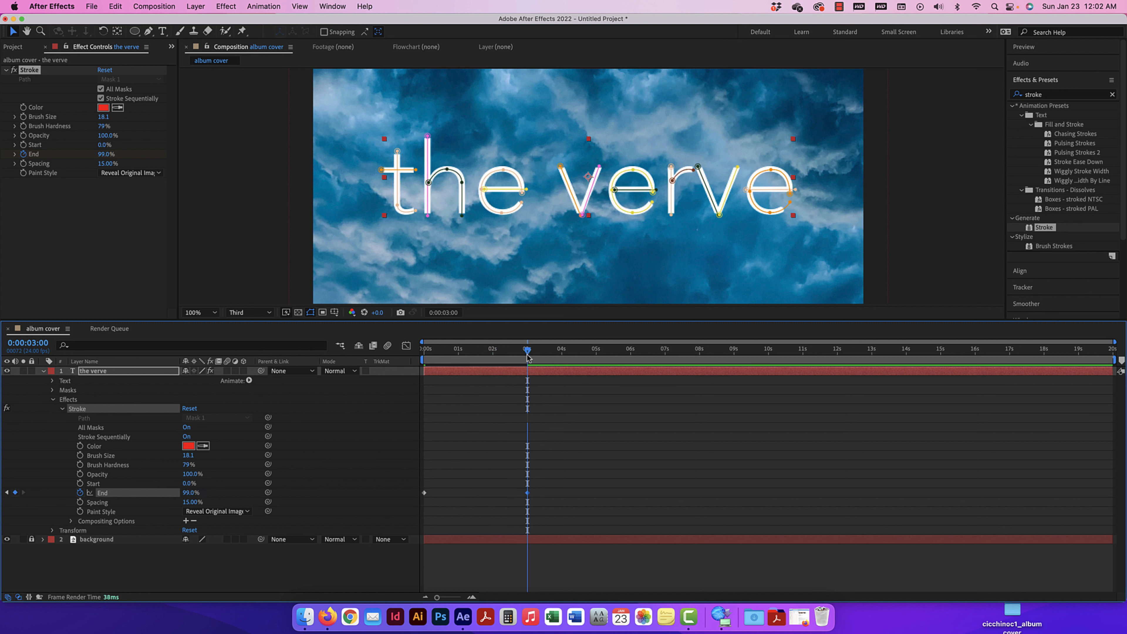
pyautogui.press('Home')
pyautogui.press('space')
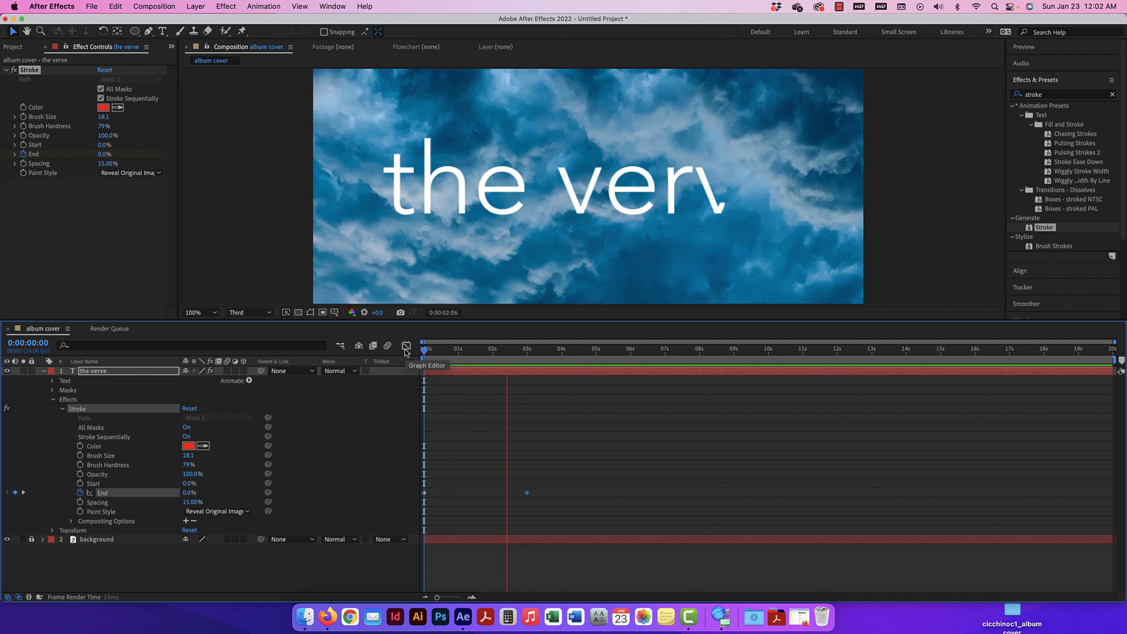
pyautogui.press('space')
# Step: Time-reverse the two Stroke End keyframes and play the result from 0:00
pyautogui.moveTo(546, 353); pyautogui.dragTo(424, 352)
pyautogui.moveTo(535, 489); pyautogui.dragTo(419, 503)
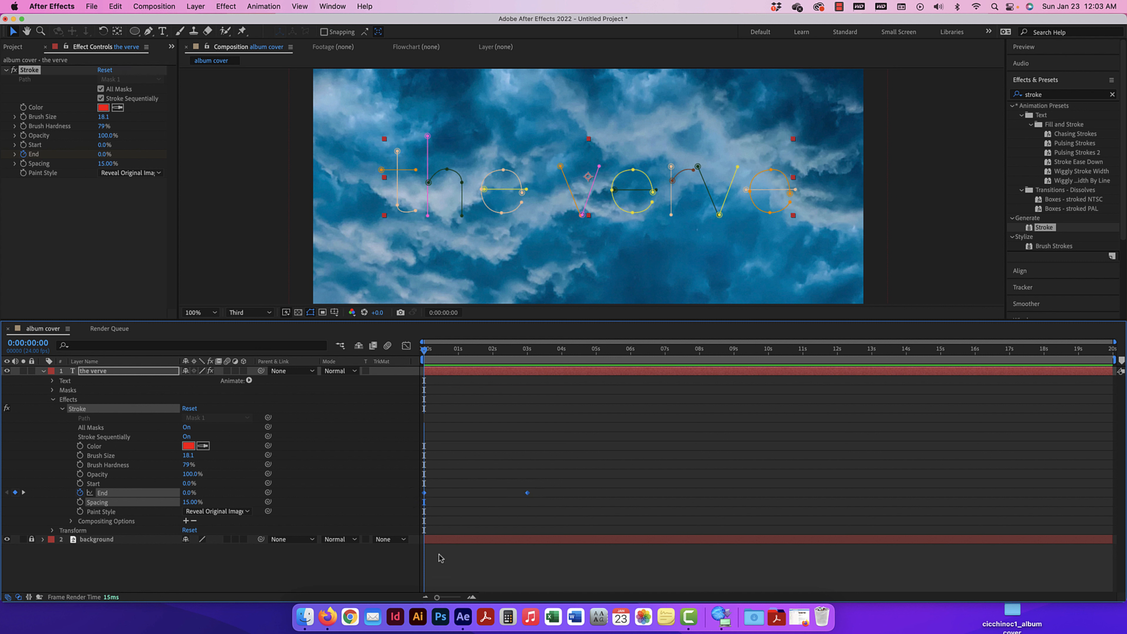
pyautogui.rightClick(528, 494)
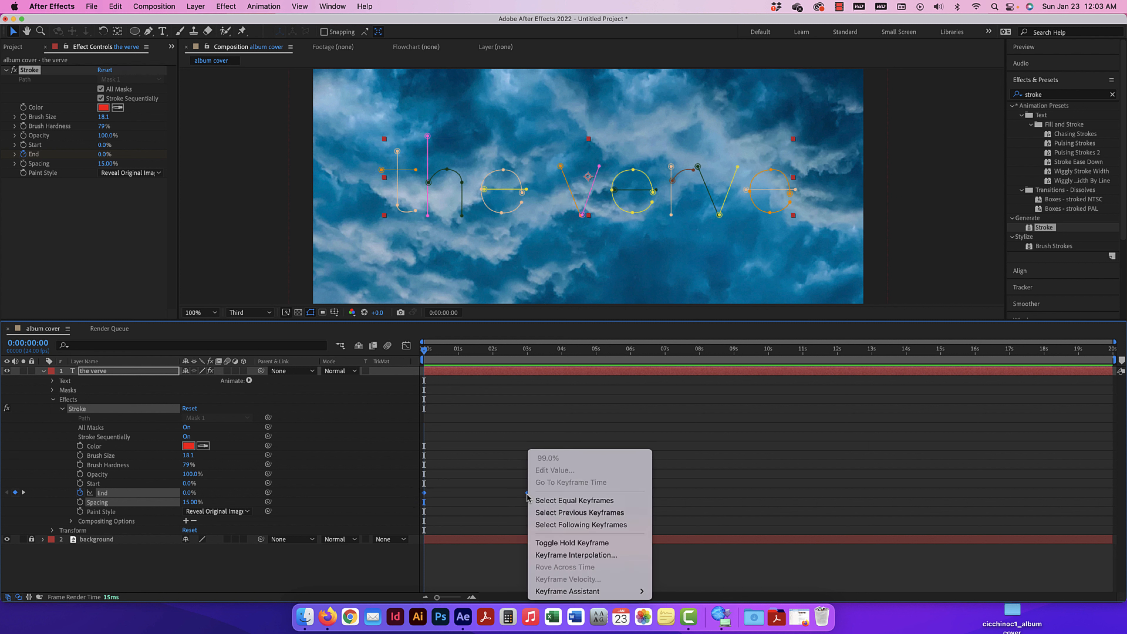
pyautogui.moveTo(590, 592)
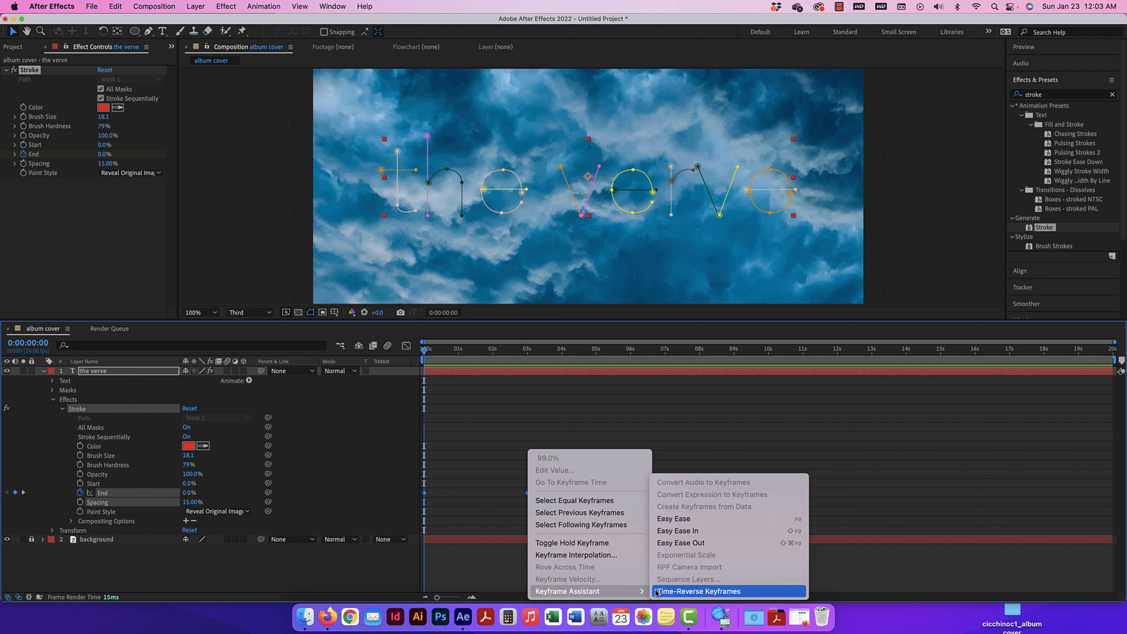
pyautogui.click(695, 591)
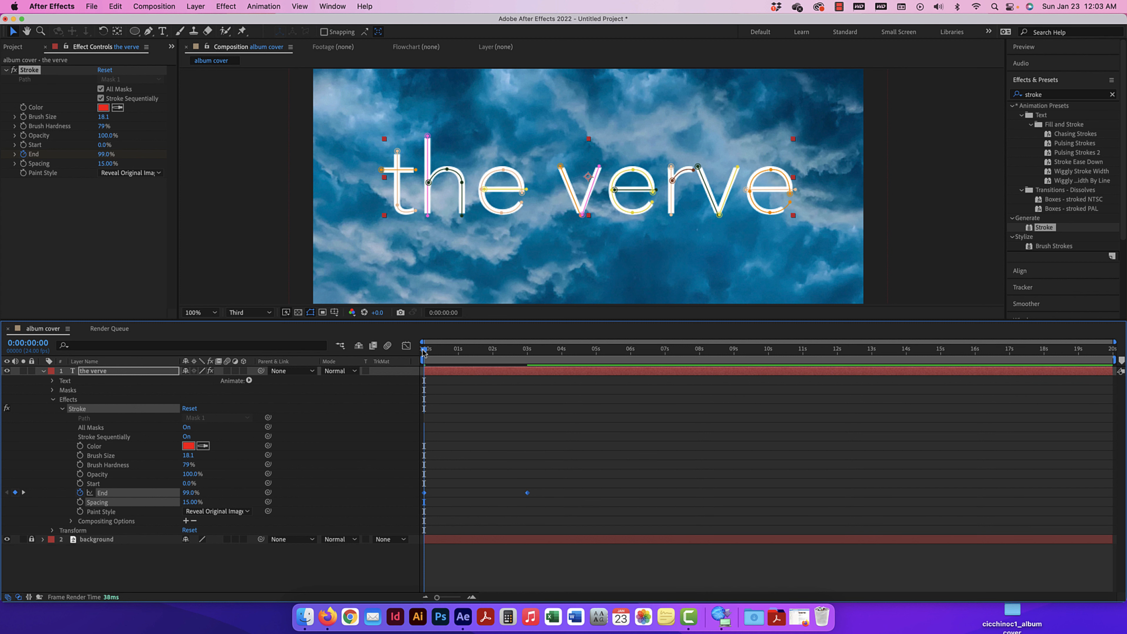
pyautogui.press('space')
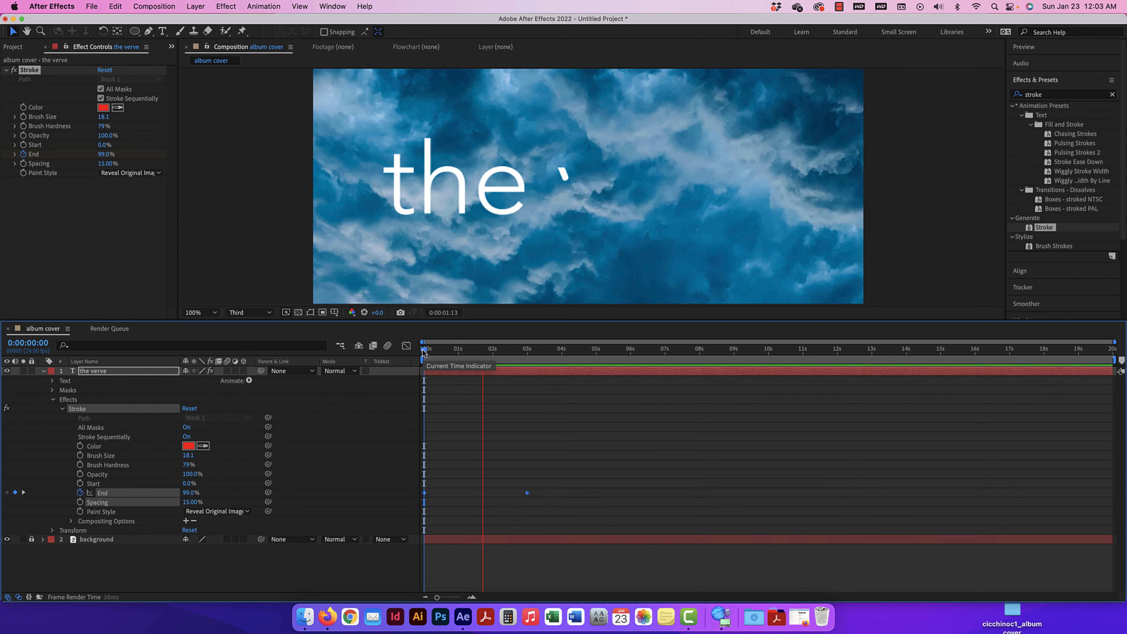
pyautogui.press('space')
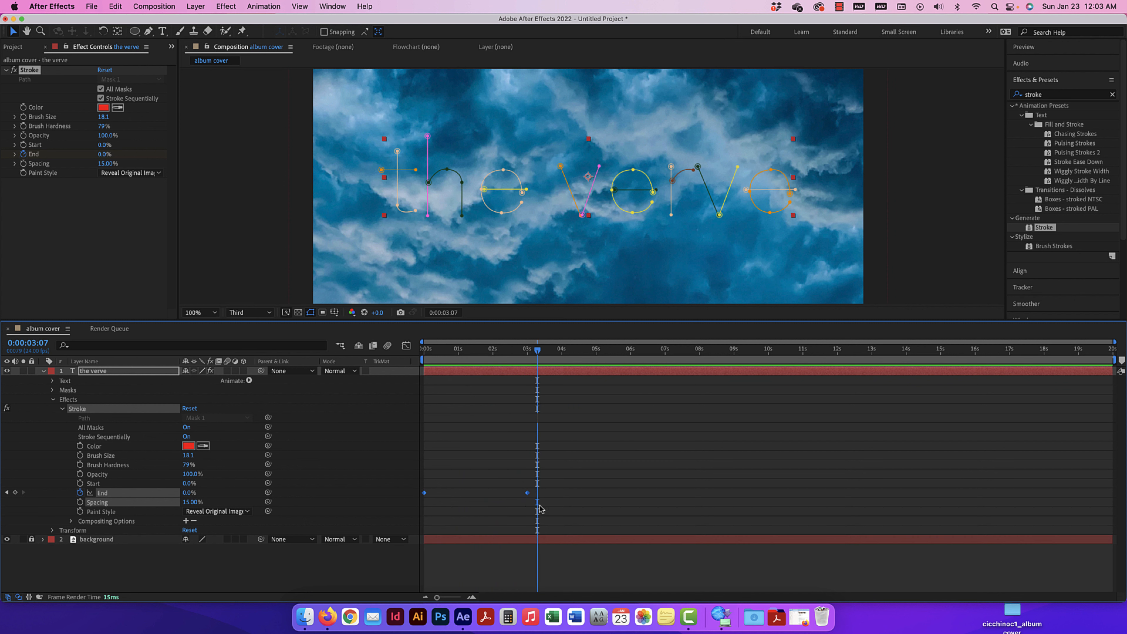
# Step: Remove the End animation and add a Stroke Start keyframe of 0% at 0:00, leaving the paint style as Reveal Original Image
pyautogui.moveTo(539, 490); pyautogui.dragTo(456, 500)
pyautogui.click(80, 493)
pyautogui.press('Home')
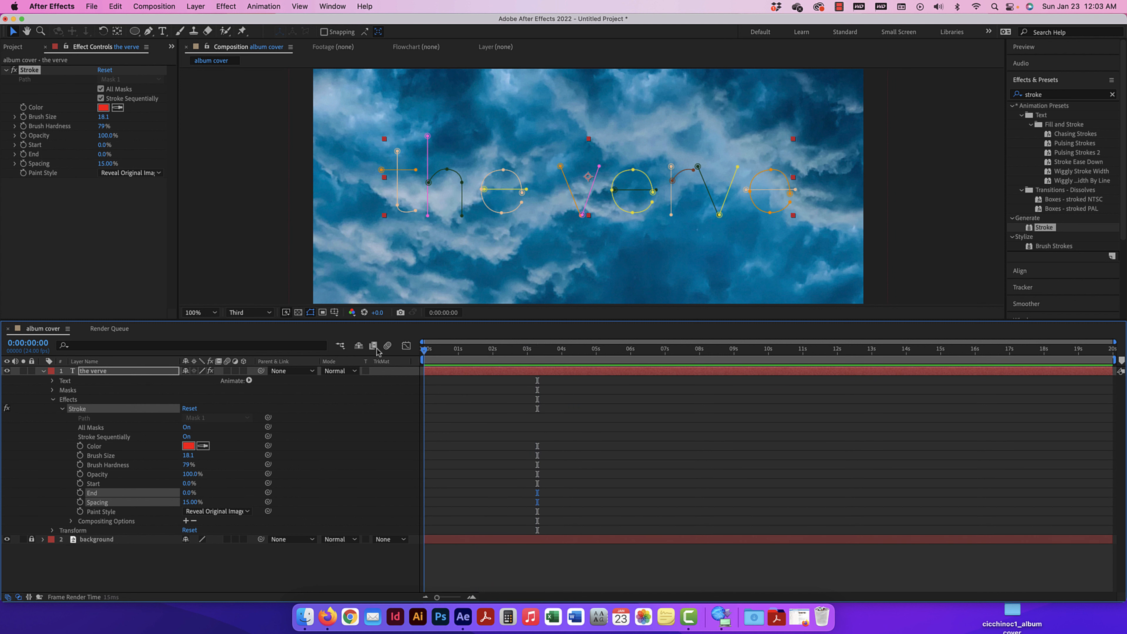
pyautogui.click(79, 483)
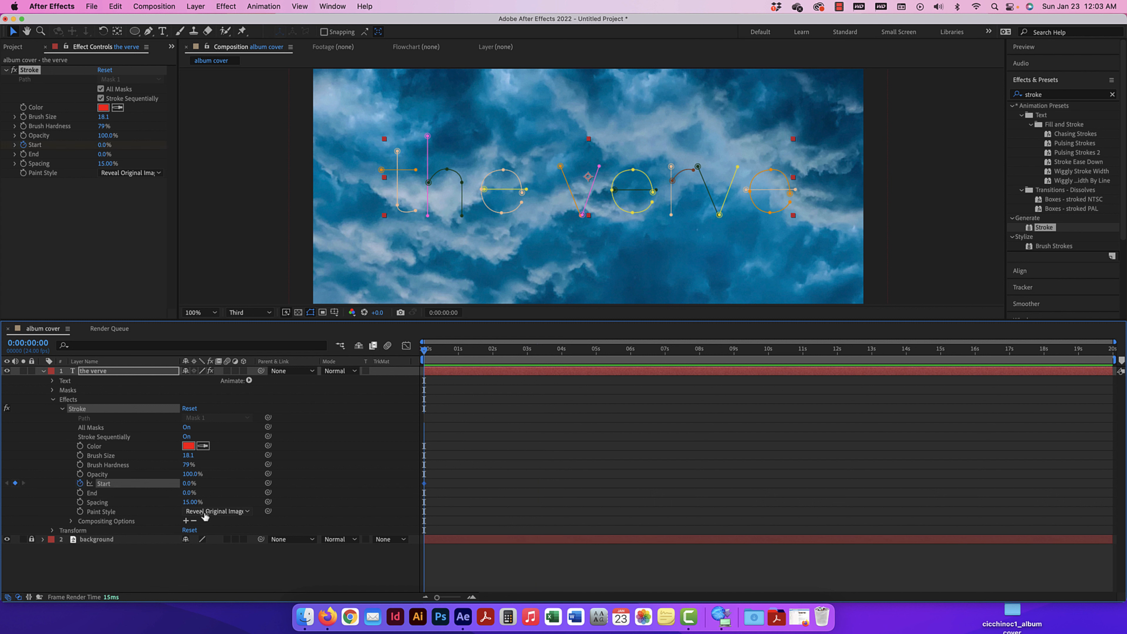
pyautogui.click(225, 513)
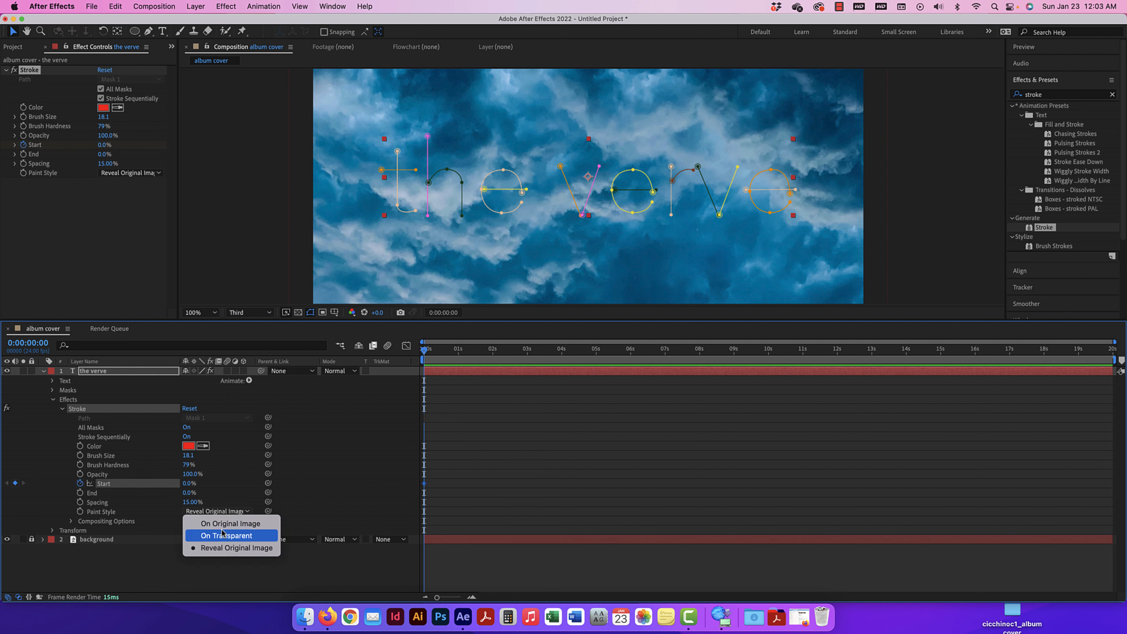
pyautogui.click(224, 512)
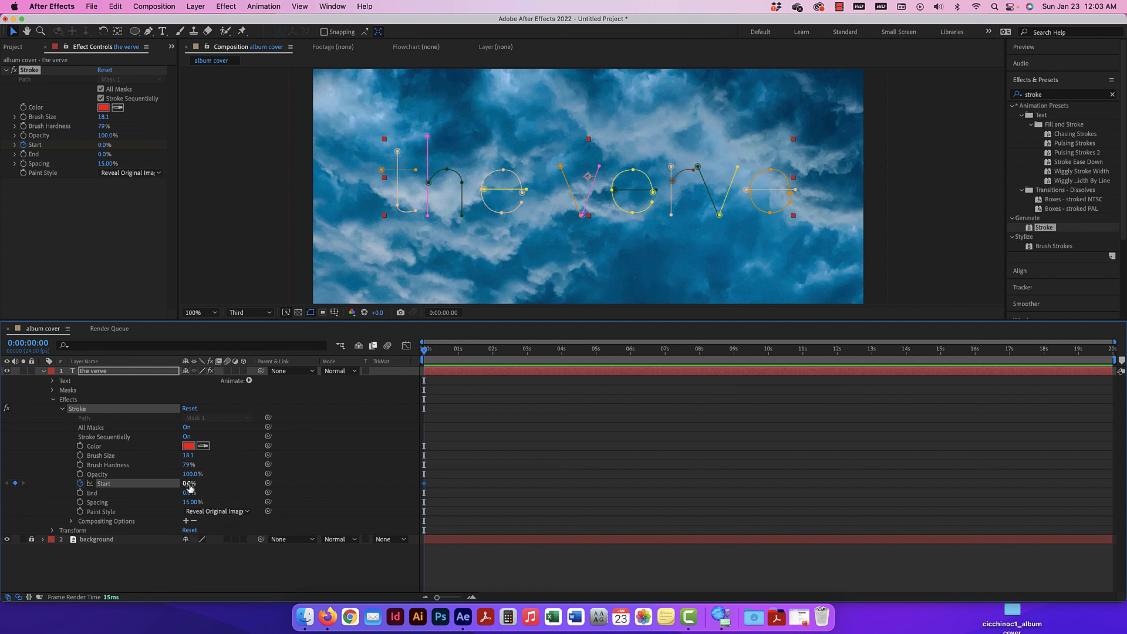
# Step: Keyframe the Stroke Start at 100% at 3 seconds and preview the animation from the beginning
pyautogui.moveTo(425, 350); pyautogui.dragTo(528, 351)
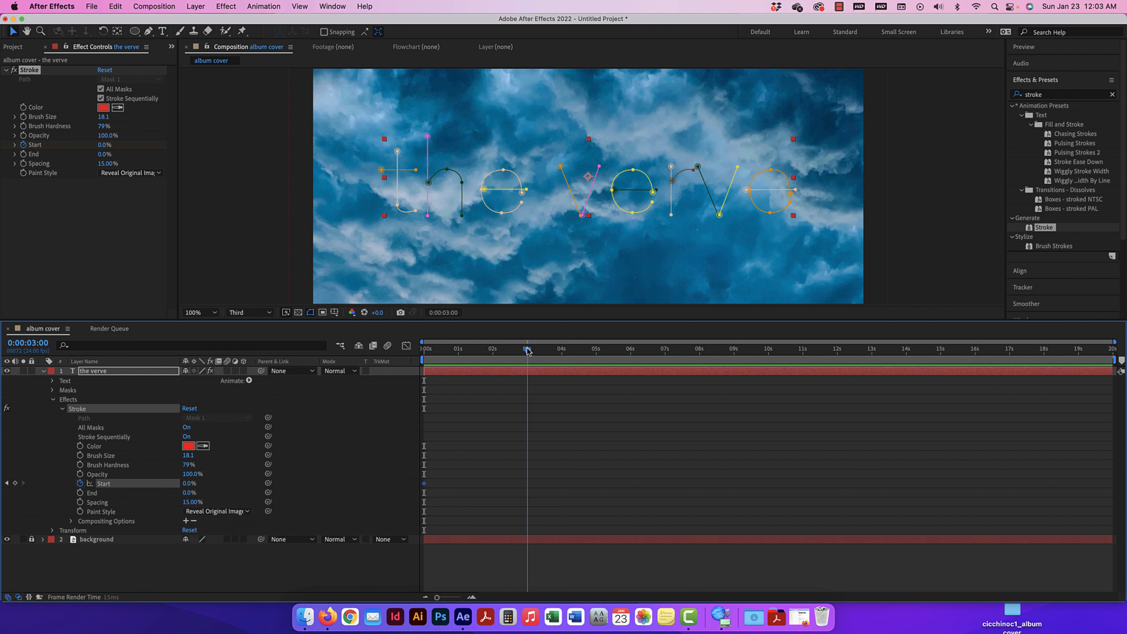
pyautogui.moveTo(189, 484); pyautogui.dragTo(311, 482)
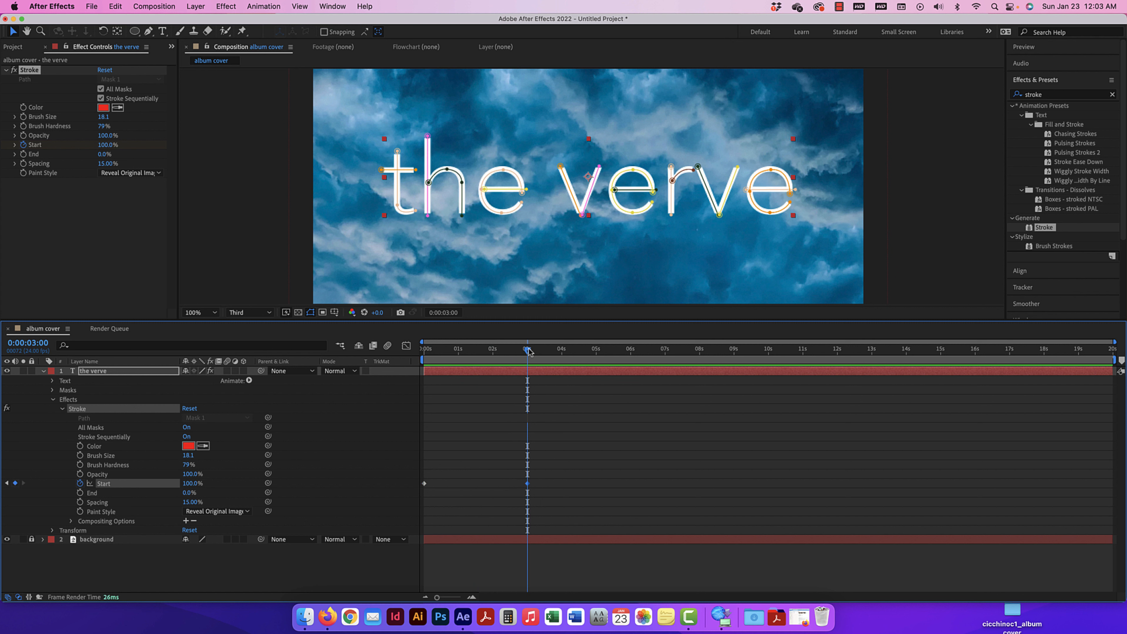
pyautogui.press('space')
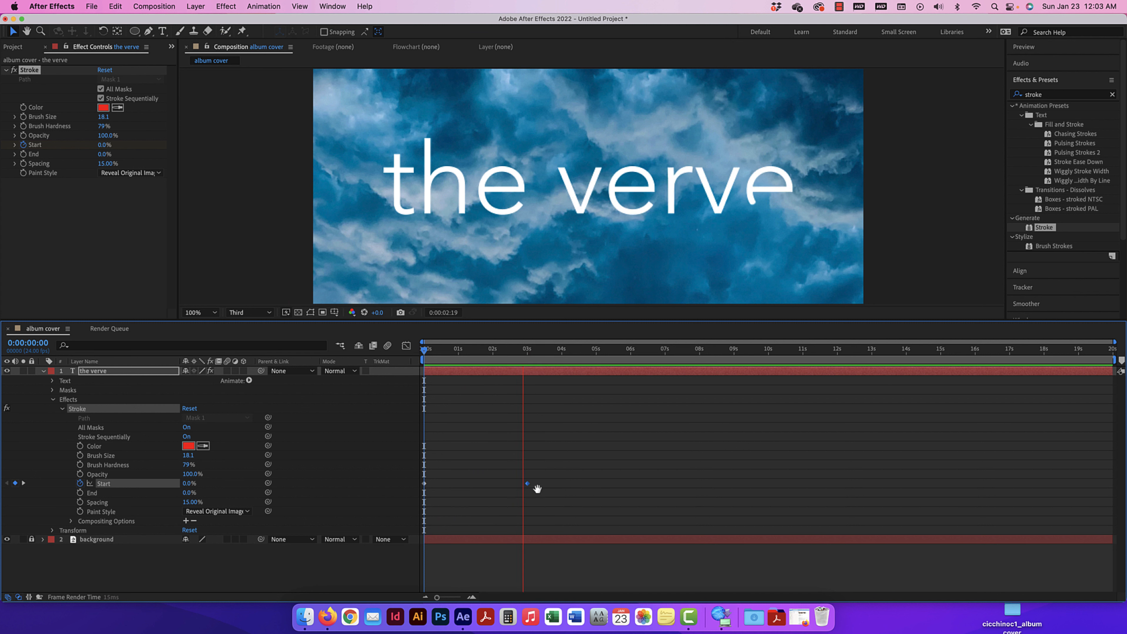
pyautogui.press('space')
# Step: Shorten the reveal by moving the 100% Start keyframe to 0:00:00:15, and preview it from the beginning
pyautogui.moveTo(527, 484); pyautogui.dragTo(445, 484)
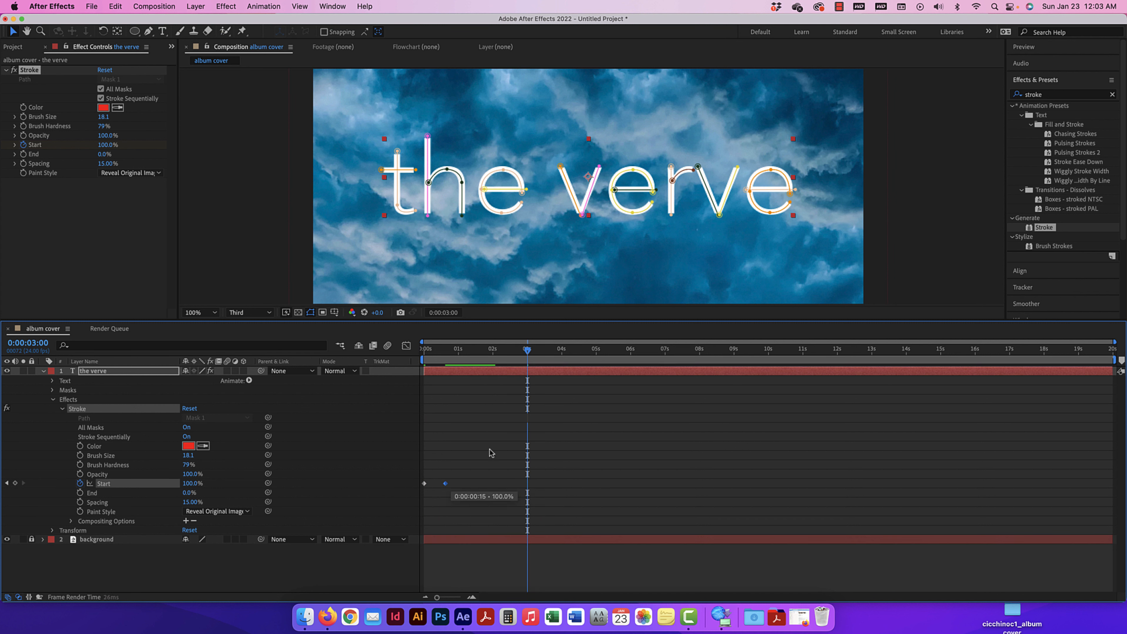
pyautogui.moveTo(527, 349); pyautogui.dragTo(407, 352)
pyautogui.press('space')
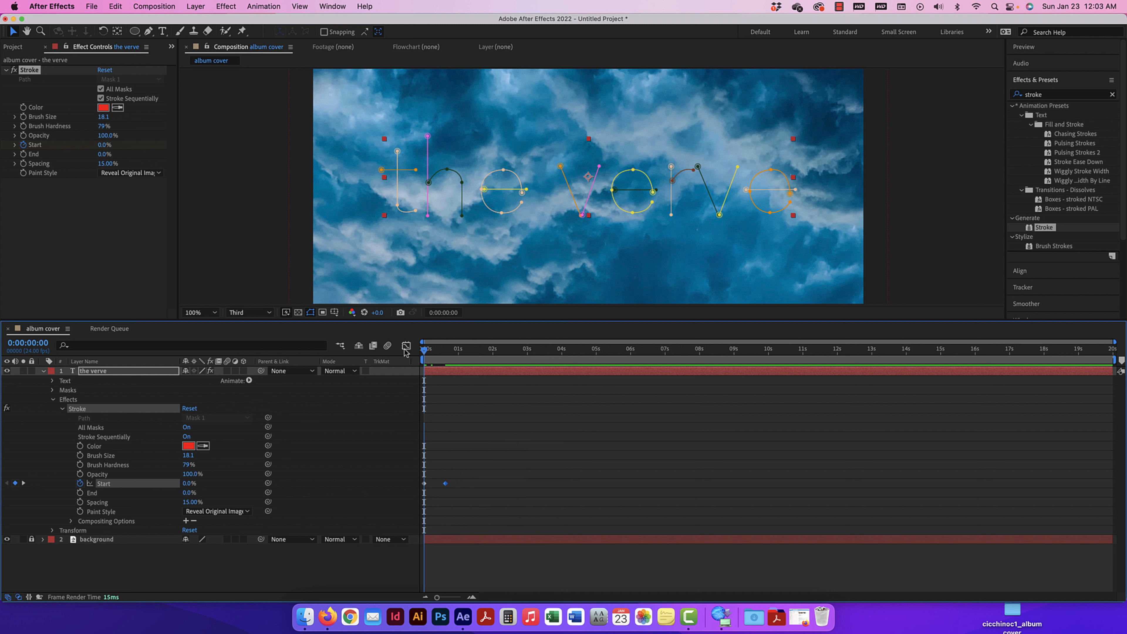
pyautogui.press('space')
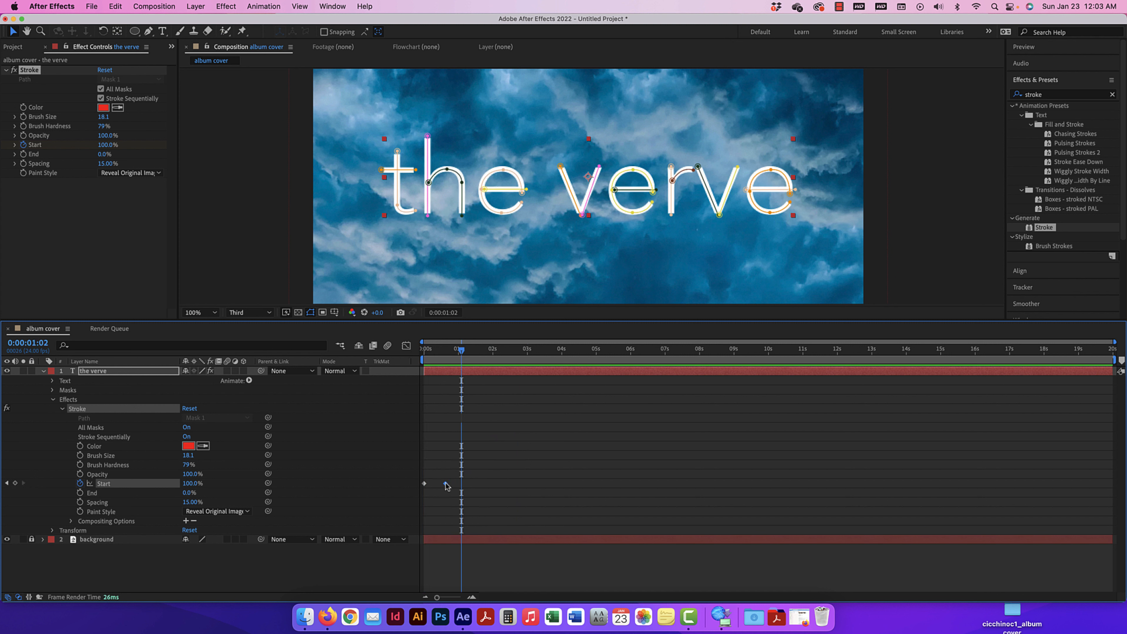
# Step: Lengthen the reveal by moving the 100% Start keyframe to about 6.5 seconds, and preview the slower timing
pyautogui.moveTo(445, 483); pyautogui.dragTo(431, 484)
pyautogui.moveTo(462, 353)
pyautogui.mouseDown()
pyautogui.moveTo(426, 351)
pyautogui.moveTo(445, 351)
pyautogui.mouseUp()
pyautogui.moveTo(434, 484); pyautogui.dragTo(652, 484)
pyautogui.press('space')
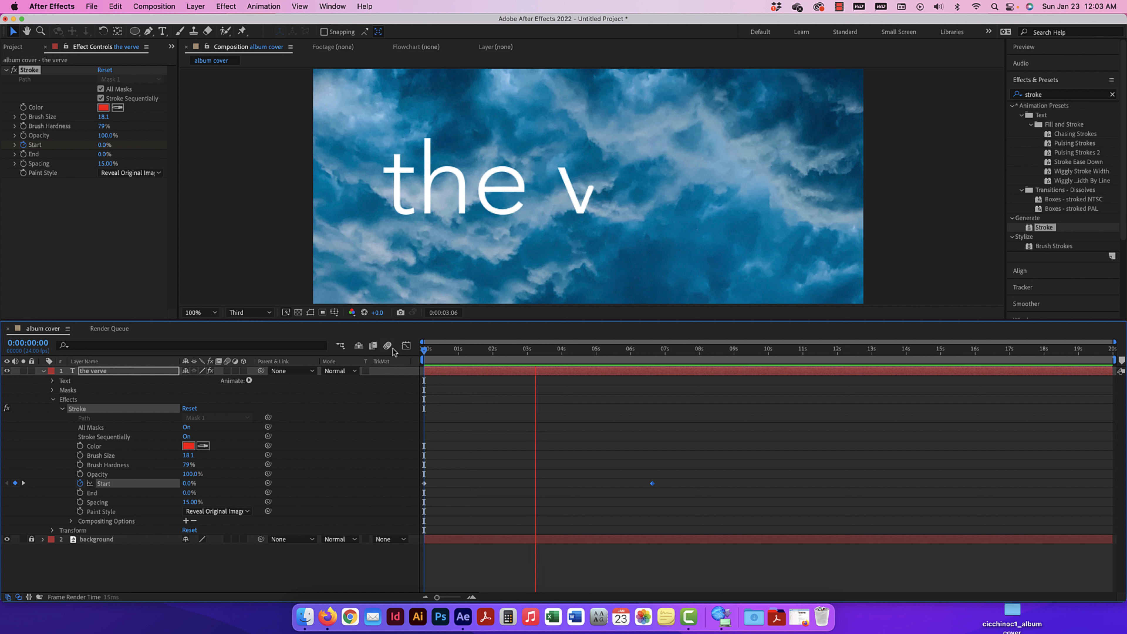
pyautogui.press('space')
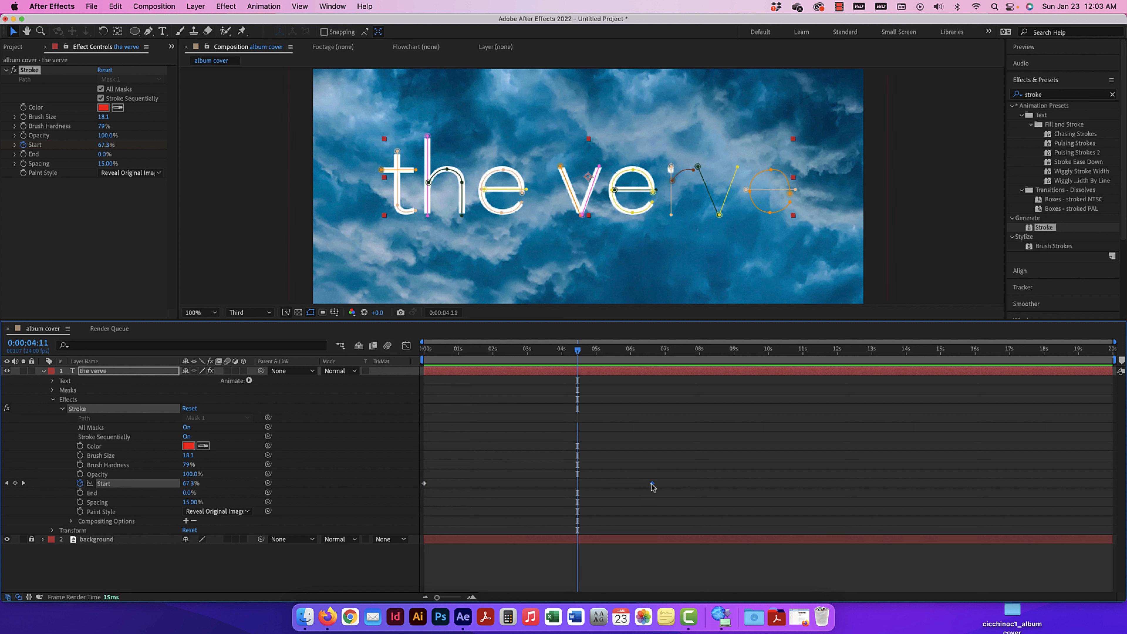
# Step: Move the 100% Start keyframe to about 2 seconds and apply Easy Ease to both Start keyframes
pyautogui.moveTo(652, 487)
pyautogui.mouseDown()
pyautogui.moveTo(484, 490)
pyautogui.moveTo(496, 490)
pyautogui.mouseUp()
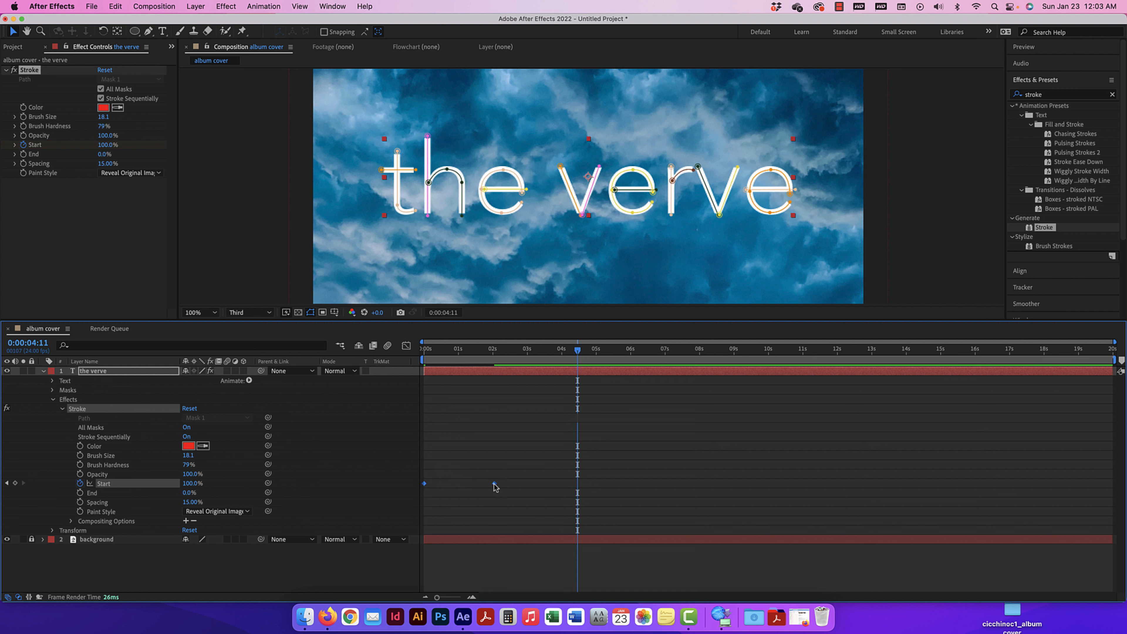
pyautogui.rightClick(495, 486)
pyautogui.moveTo(550, 591)
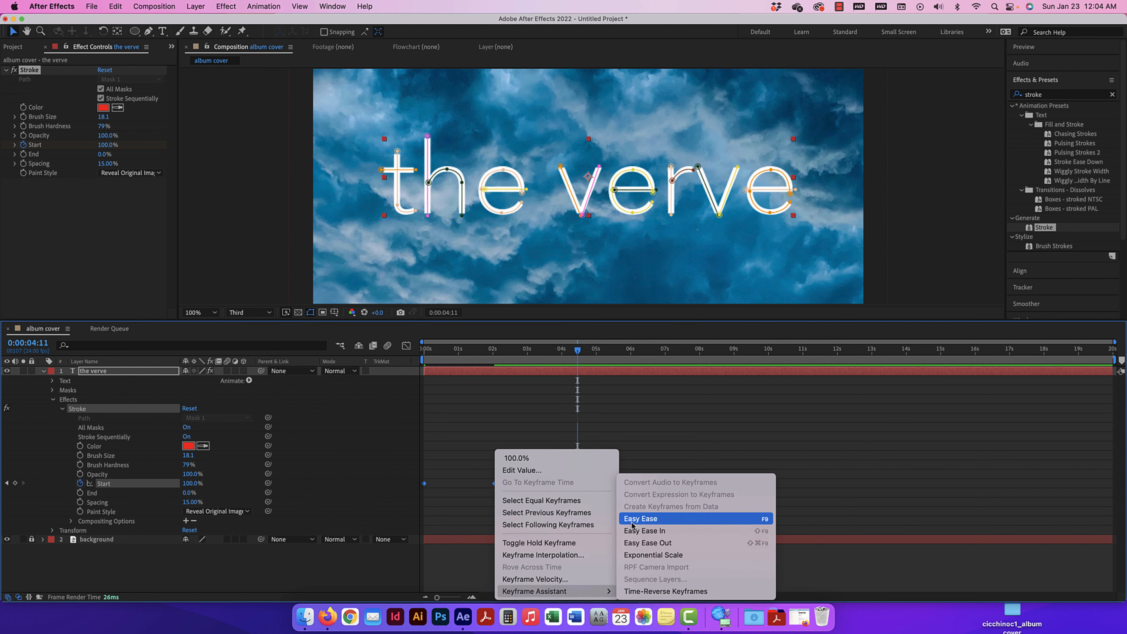
pyautogui.click(504, 430)
pyautogui.moveTo(499, 480); pyautogui.dragTo(410, 491)
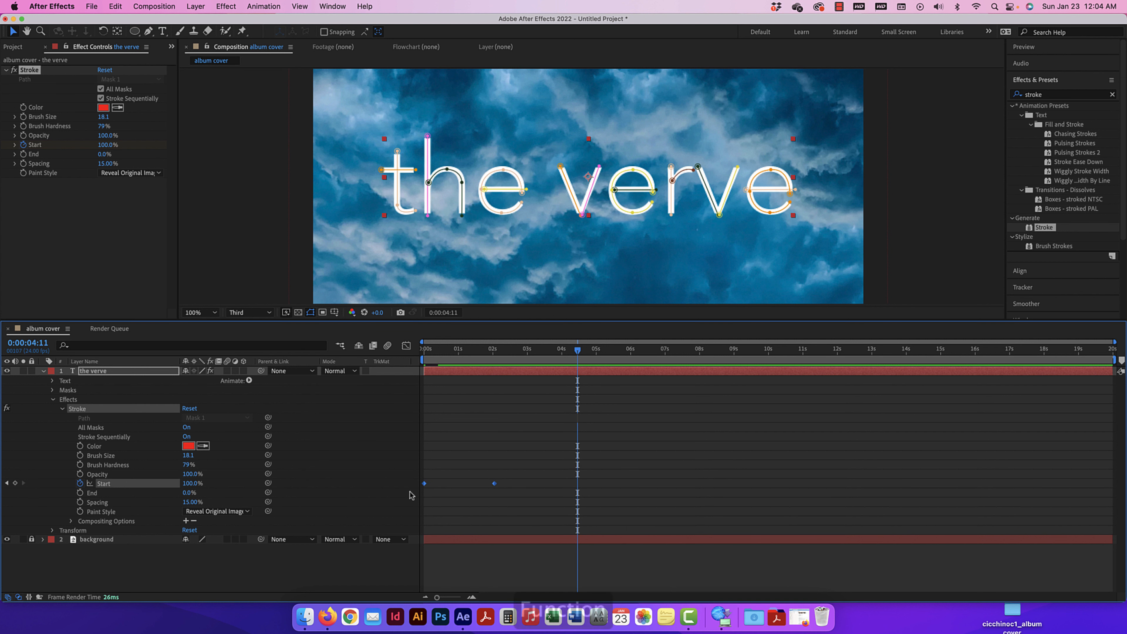
pyautogui.press('F9')
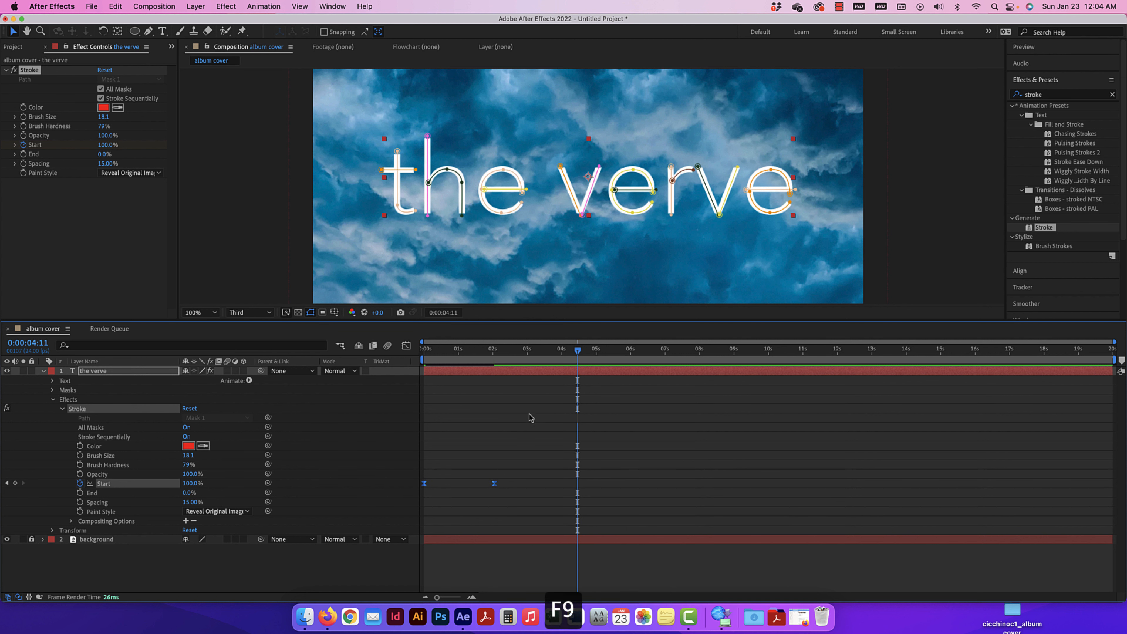
# Step: Preview the eased title reveal from the beginning
pyautogui.moveTo(578, 351); pyautogui.dragTo(381, 358)
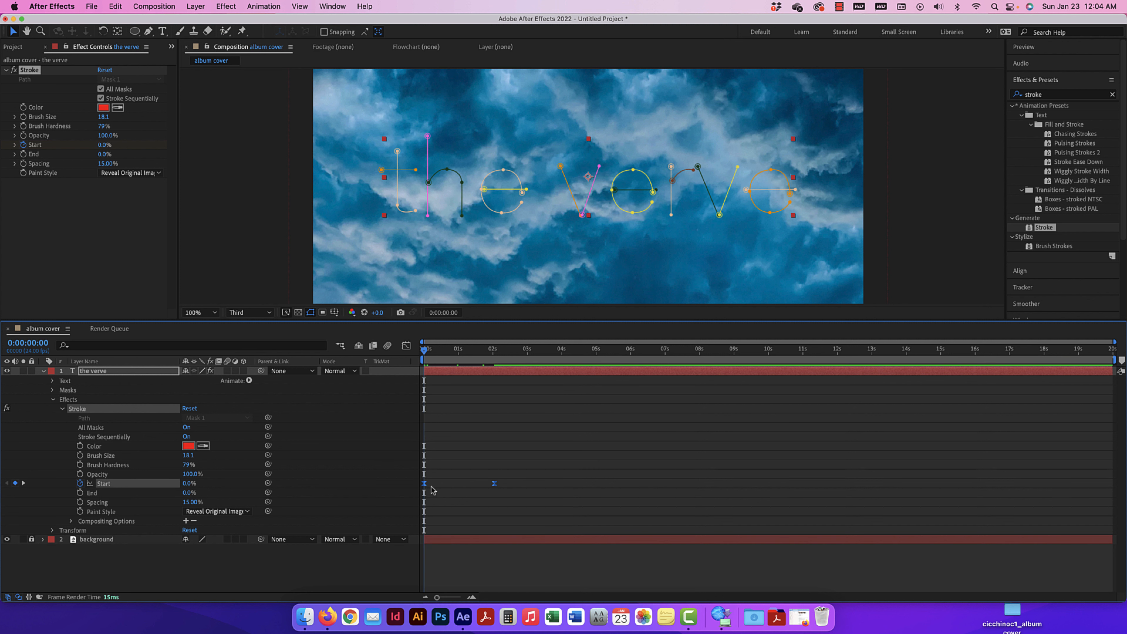
pyautogui.press('space')
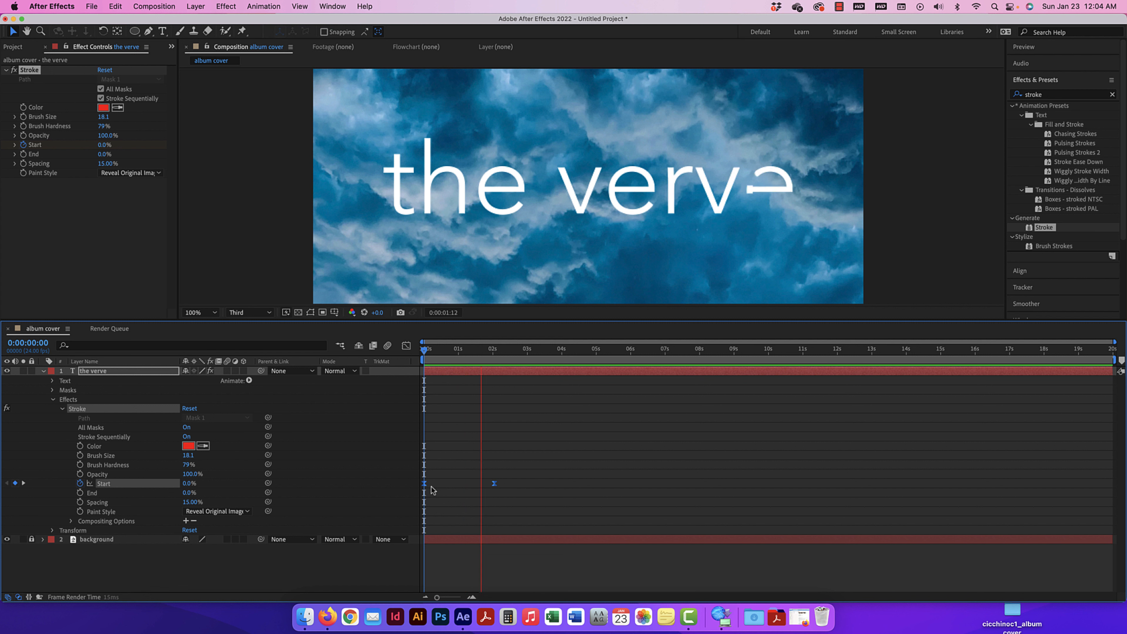
pyautogui.press('space')
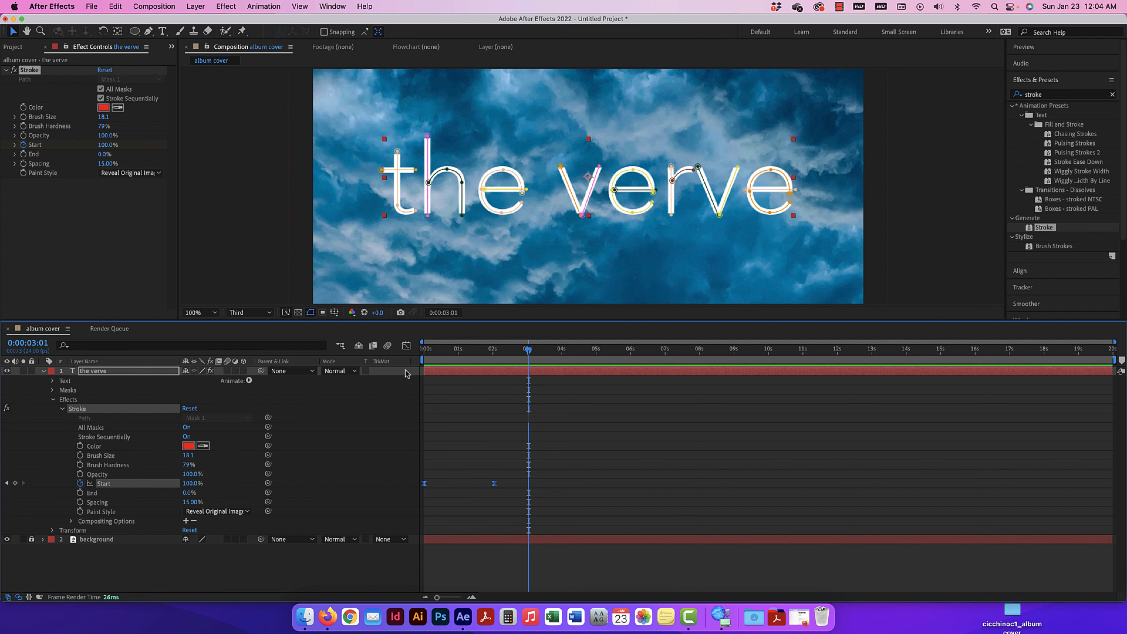
# Step: In the Start property's speed graph, stretch the keyframes' ease handles until they nearly meet around 1 second, and preview the reveal
pyautogui.click(406, 346)
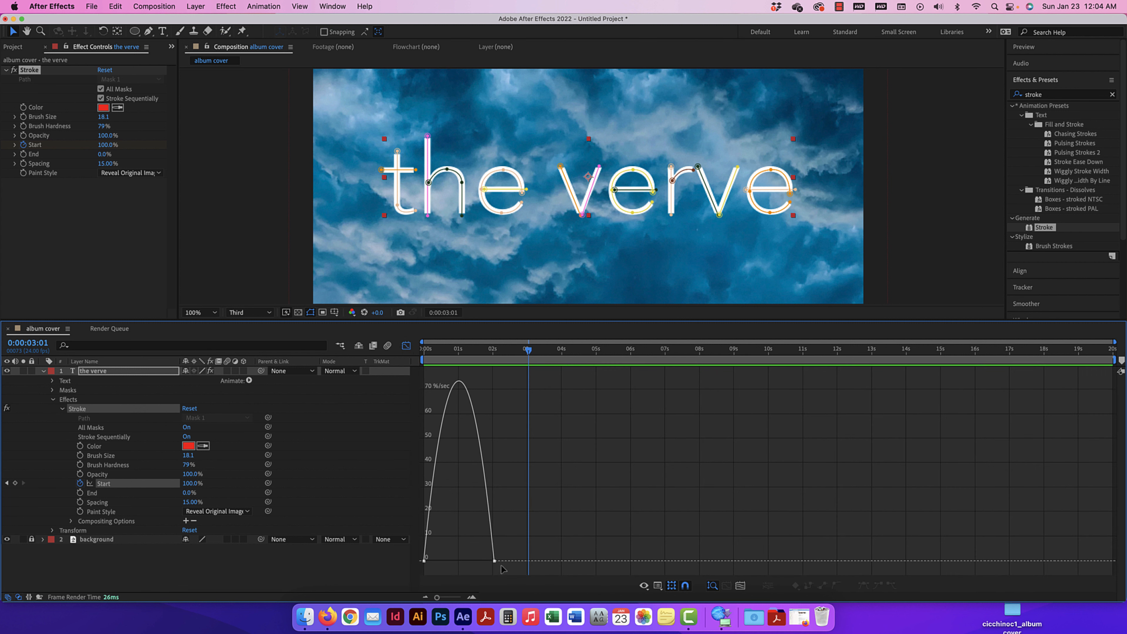
pyautogui.click(644, 586)
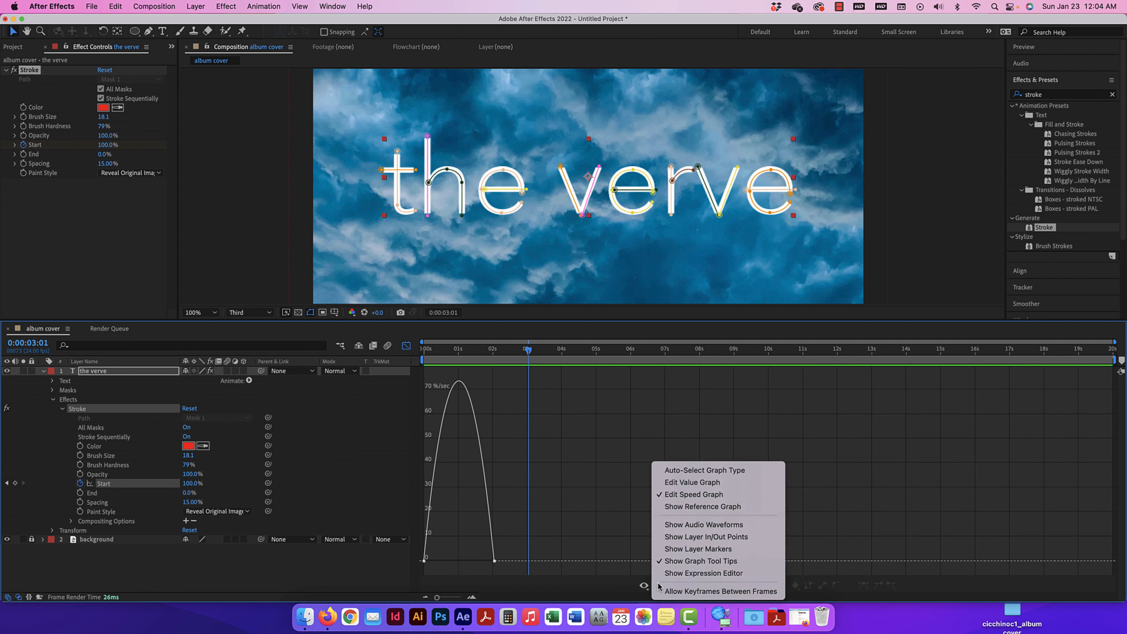
pyautogui.click(680, 499)
pyautogui.click(497, 566)
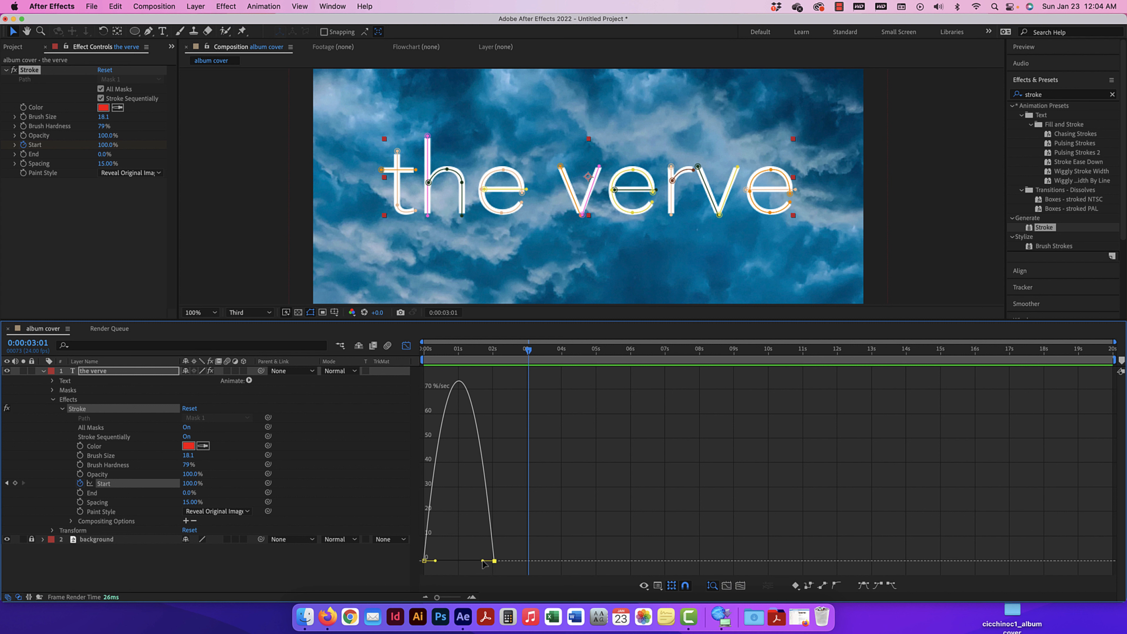
pyautogui.moveTo(484, 563); pyautogui.dragTo(457, 560)
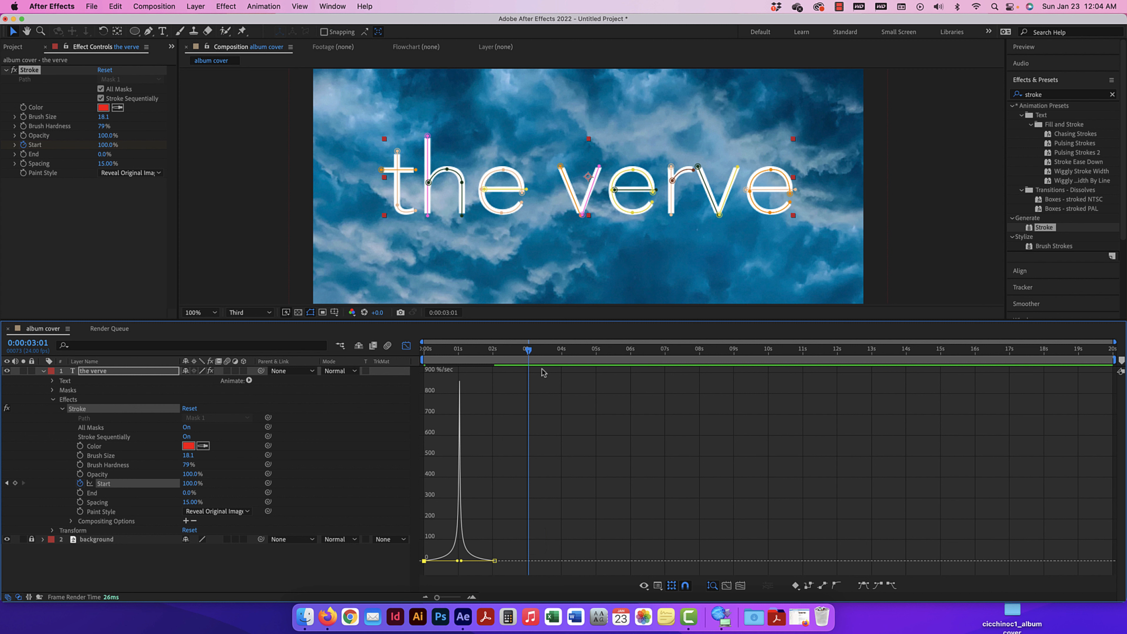
pyautogui.moveTo(528, 349); pyautogui.dragTo(367, 349)
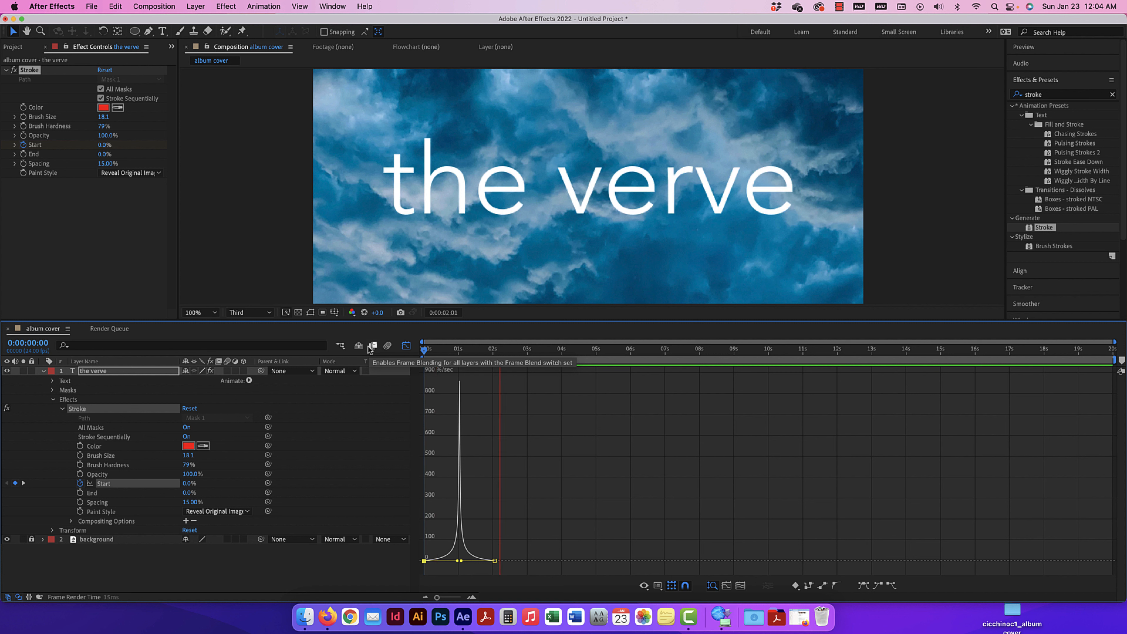
pyautogui.press('space')
# Step: Soften the Start speed curve by shortening its ease handles, preview the reveal, and return to the keyframe view
pyautogui.moveTo(461, 562)
pyautogui.mouseDown()
pyautogui.moveTo(474, 562)
pyautogui.moveTo(448, 561)
pyautogui.mouseUp()
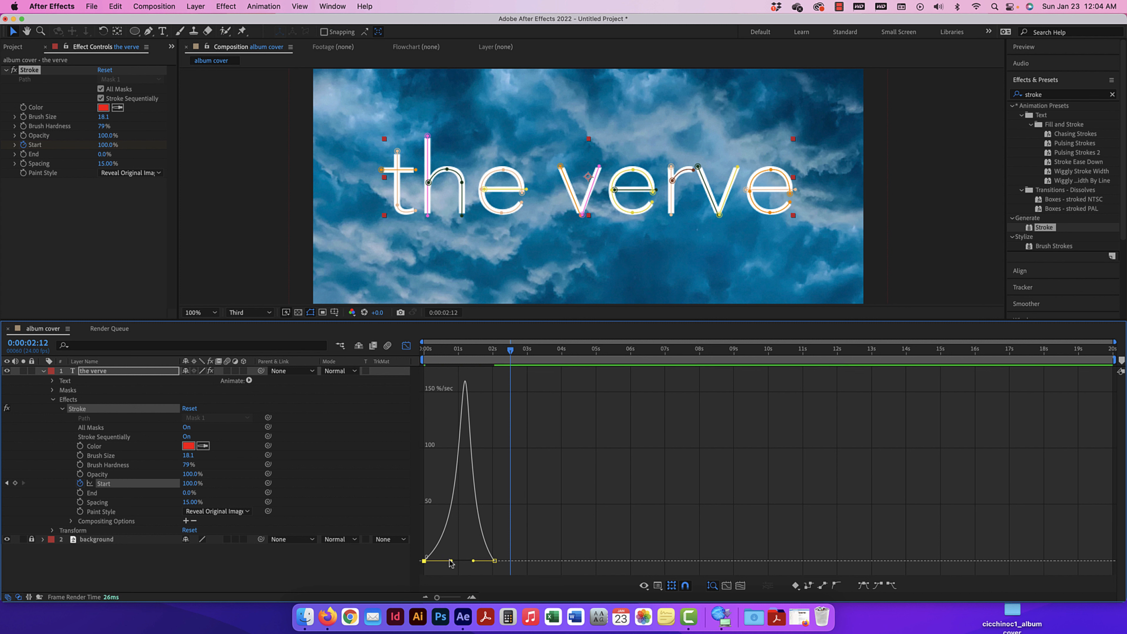
pyautogui.press('space')
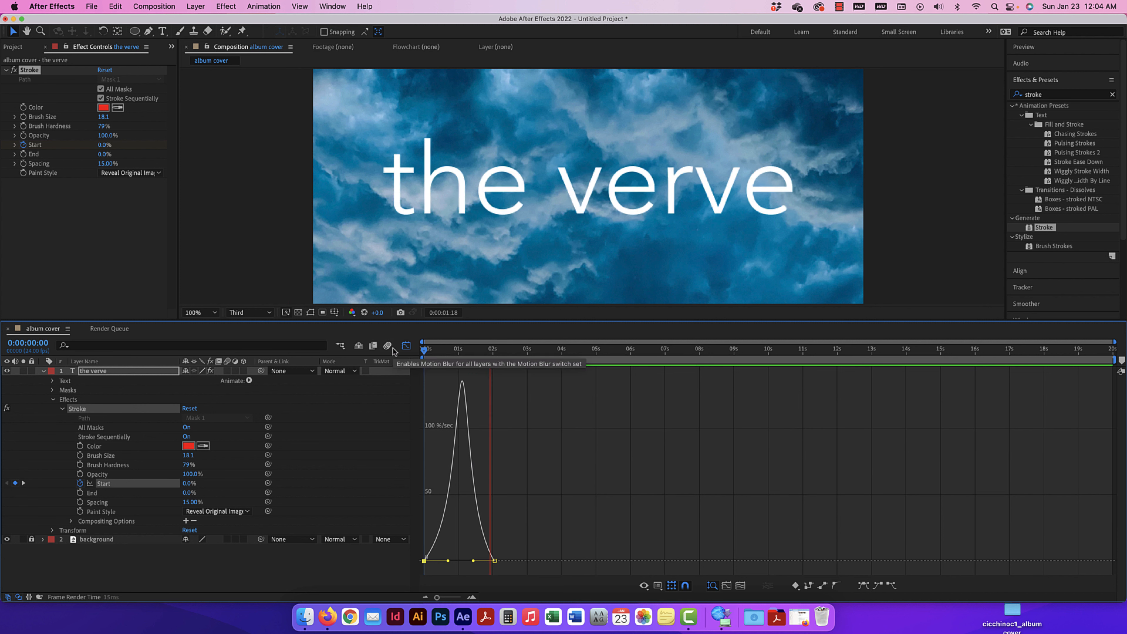
pyautogui.press('space')
pyautogui.click(407, 346)
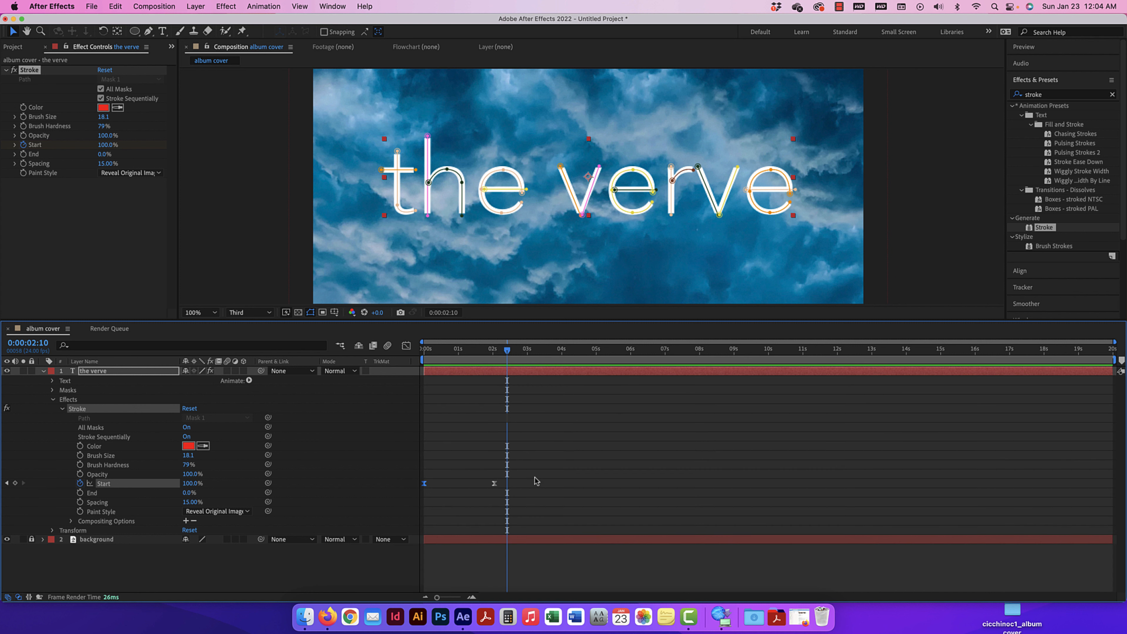
pyautogui.moveTo(520, 475); pyautogui.dragTo(418, 491)
pyautogui.click(459, 405)
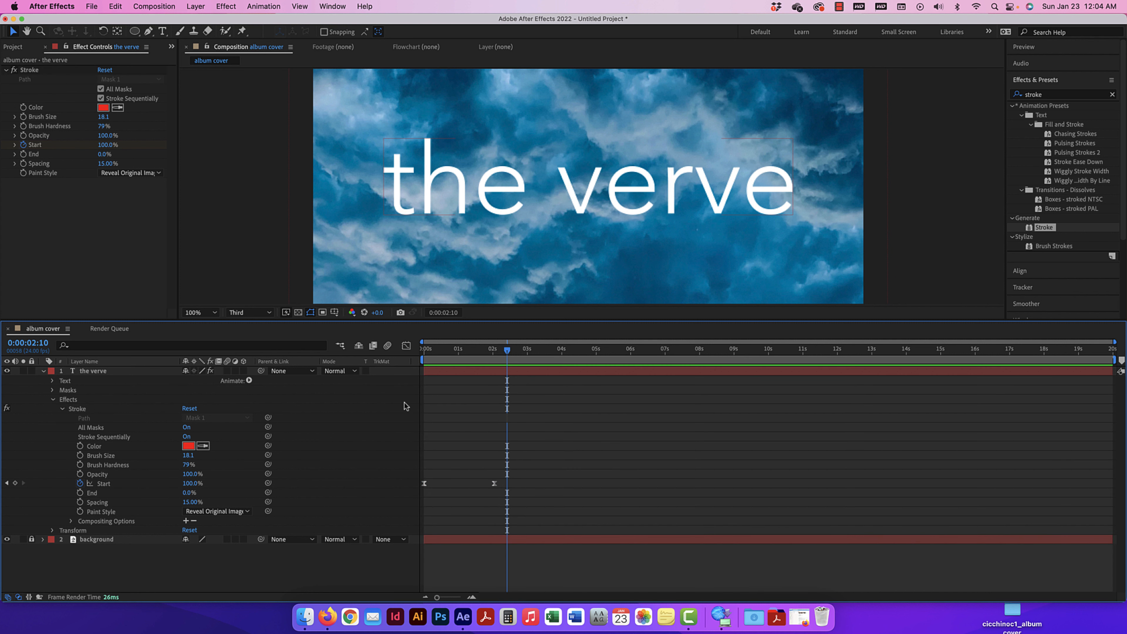
# Step: Preview the reveal with the whole album cover in view, and collapse the properties of the "the verve" layer
pyautogui.click(705, 271)
pyautogui.press('super+minus')
pyautogui.press('super+minus')
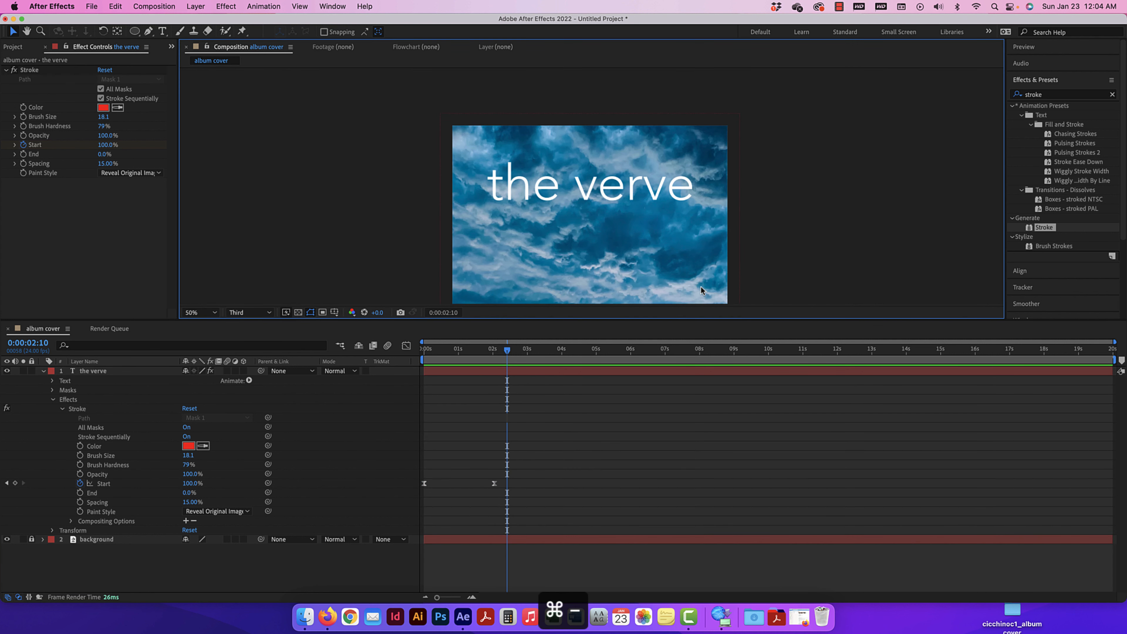
pyautogui.moveTo(507, 351); pyautogui.dragTo(388, 341)
pyautogui.press('space')
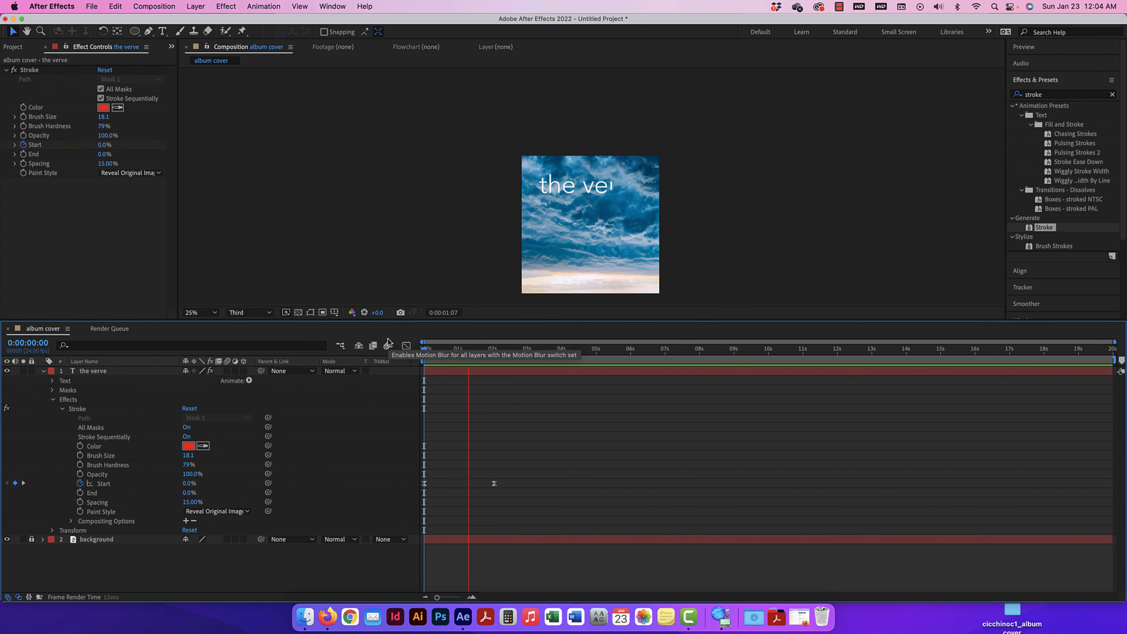
pyautogui.press('space')
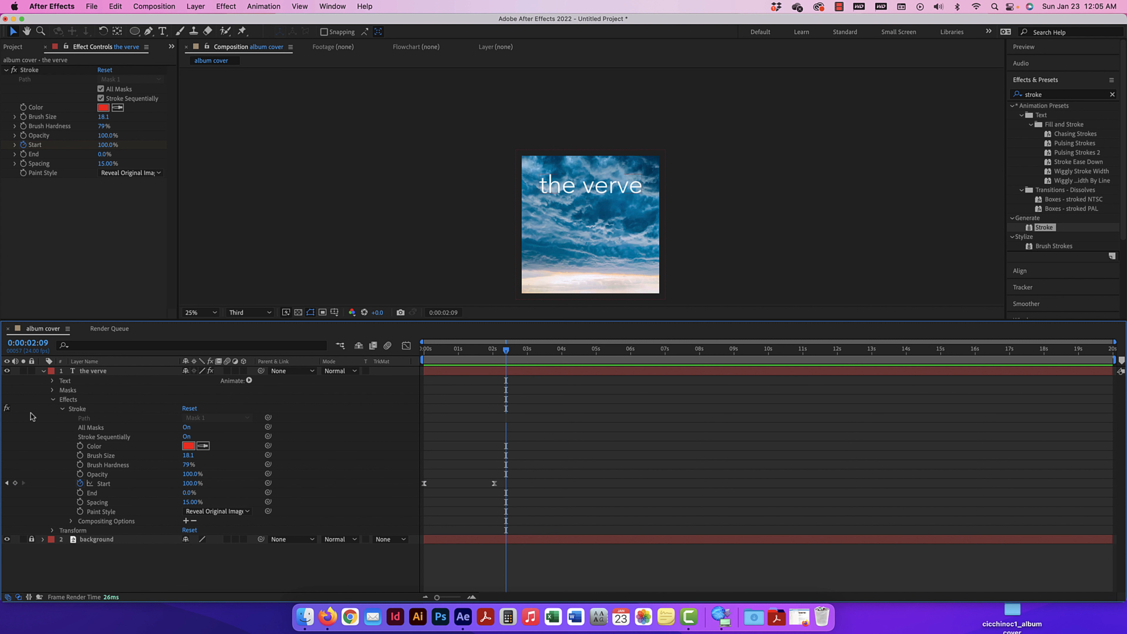
pyautogui.click(62, 410)
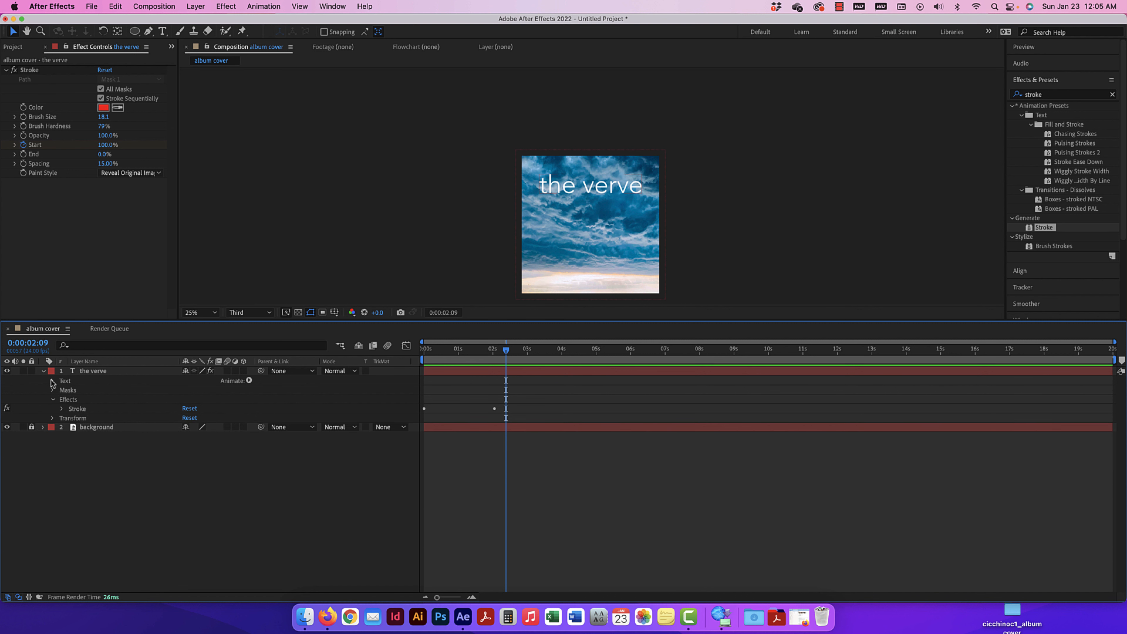
pyautogui.click(43, 372)
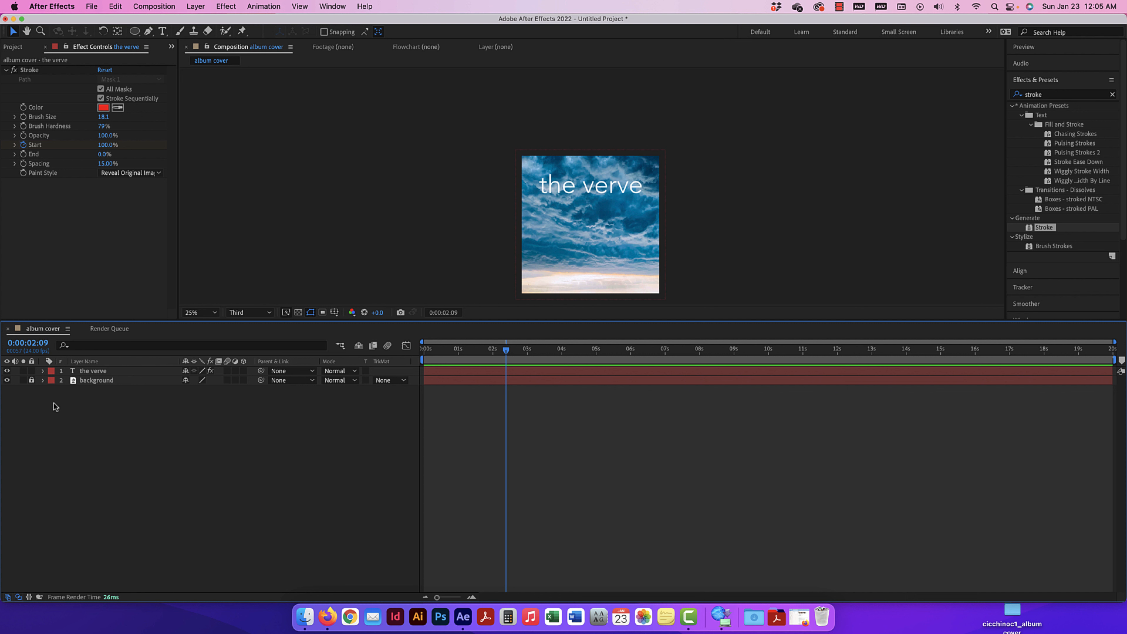
# Step: Add a second "the verve" text layer and position it directly below the first title, near the middle of the cover
pyautogui.press('super+equal')
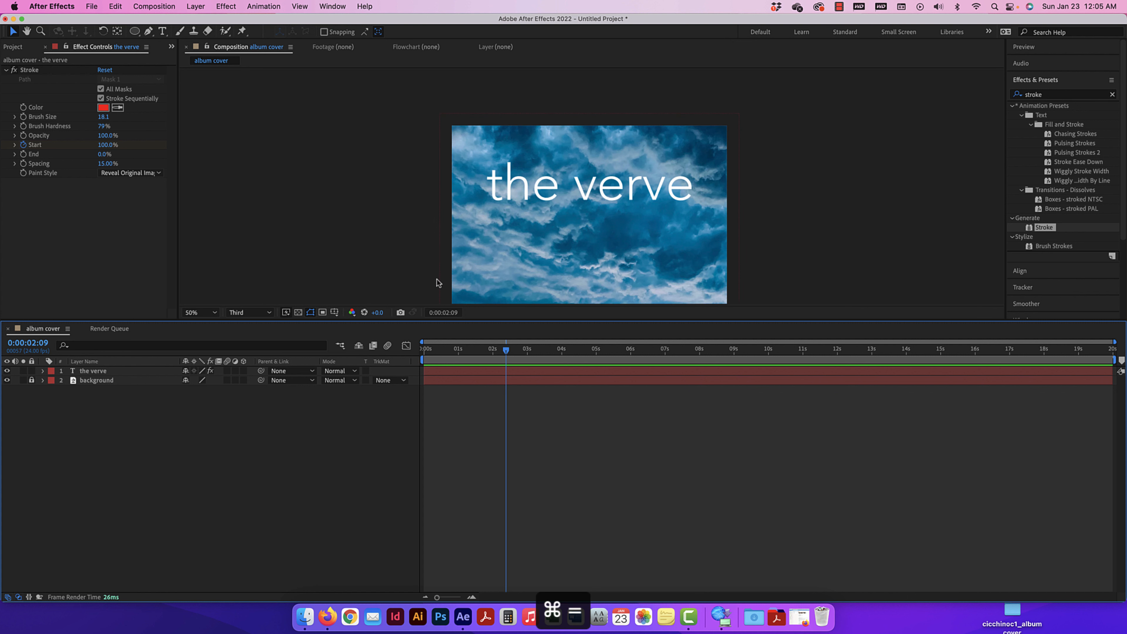
pyautogui.scroll(-5, 536, 252)
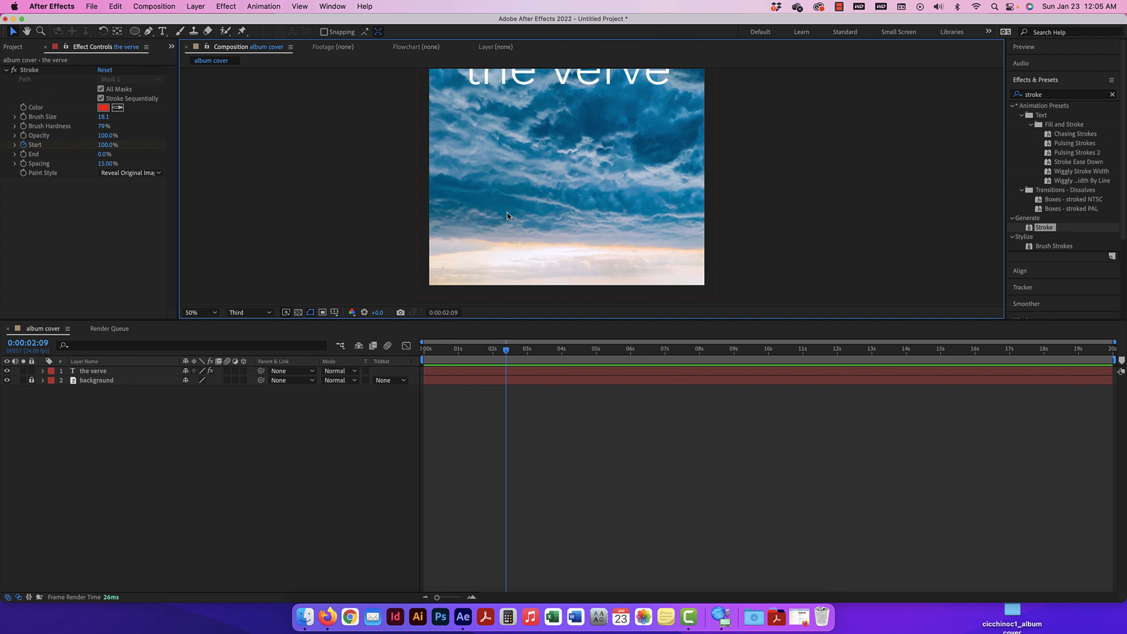
pyautogui.moveTo(385, 174); pyautogui.dragTo(386, 210)
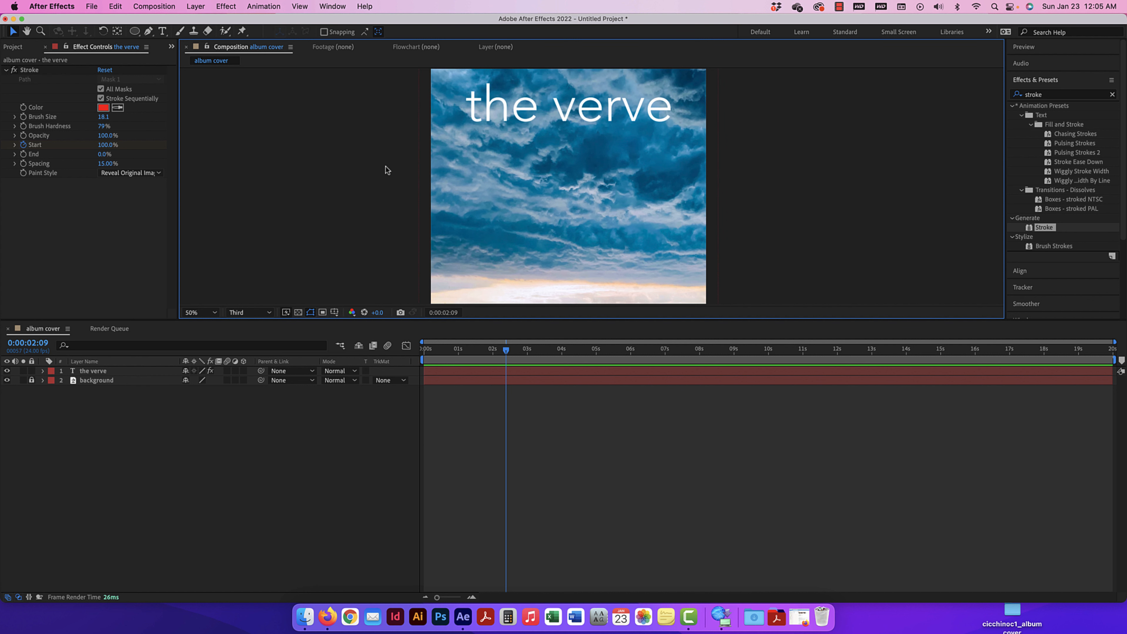
pyautogui.click(162, 30)
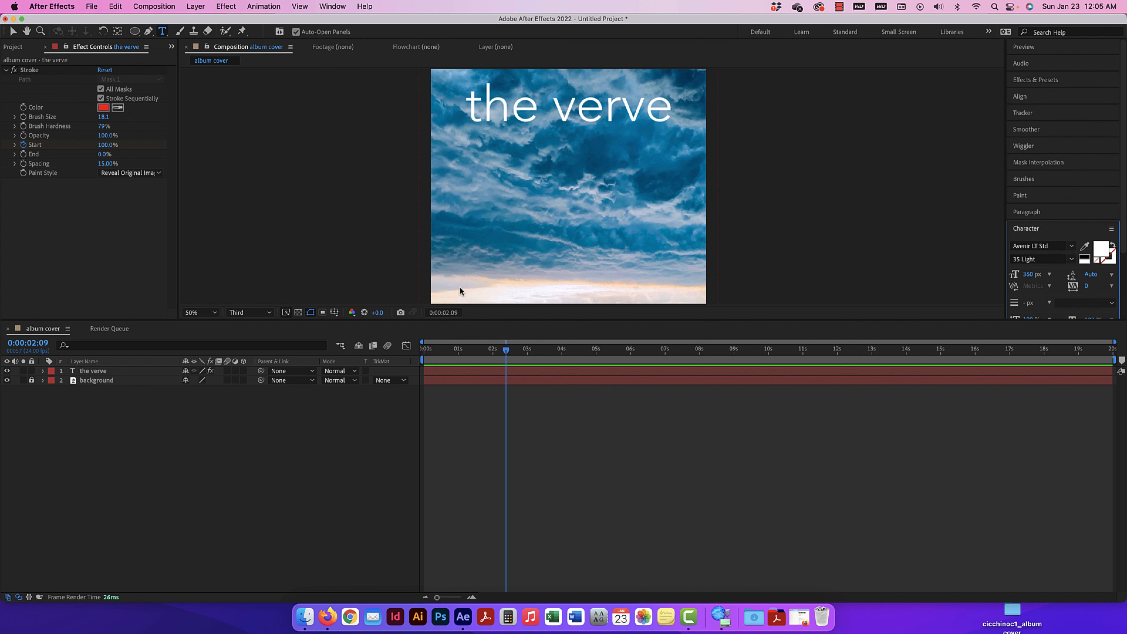
pyautogui.click(470, 191)
pyautogui.write('the verve')
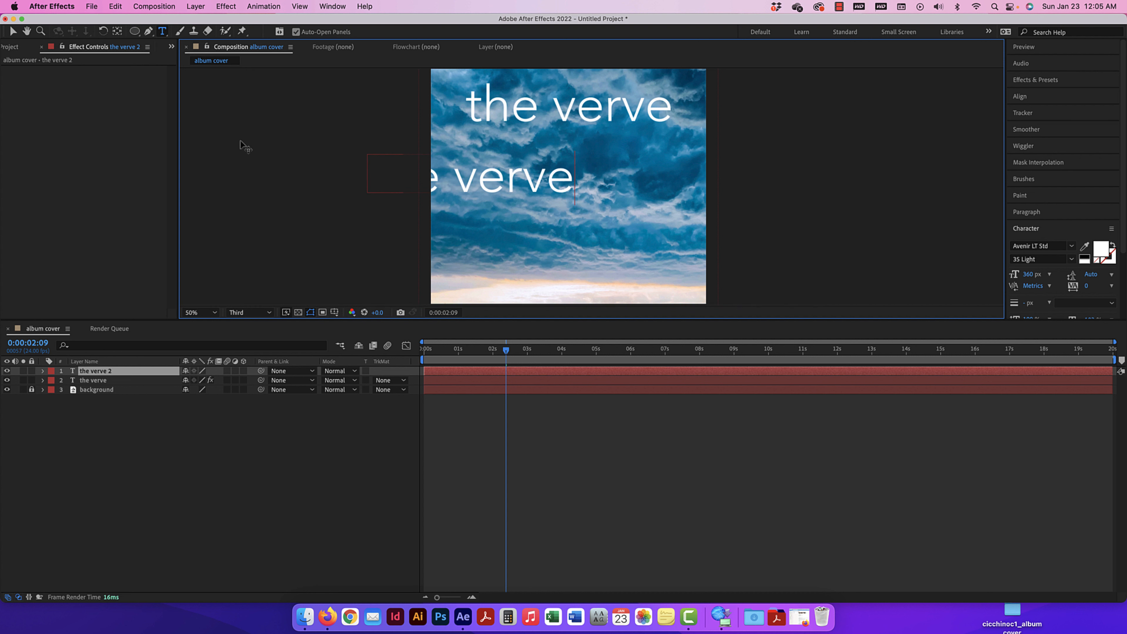
pyautogui.click(14, 31)
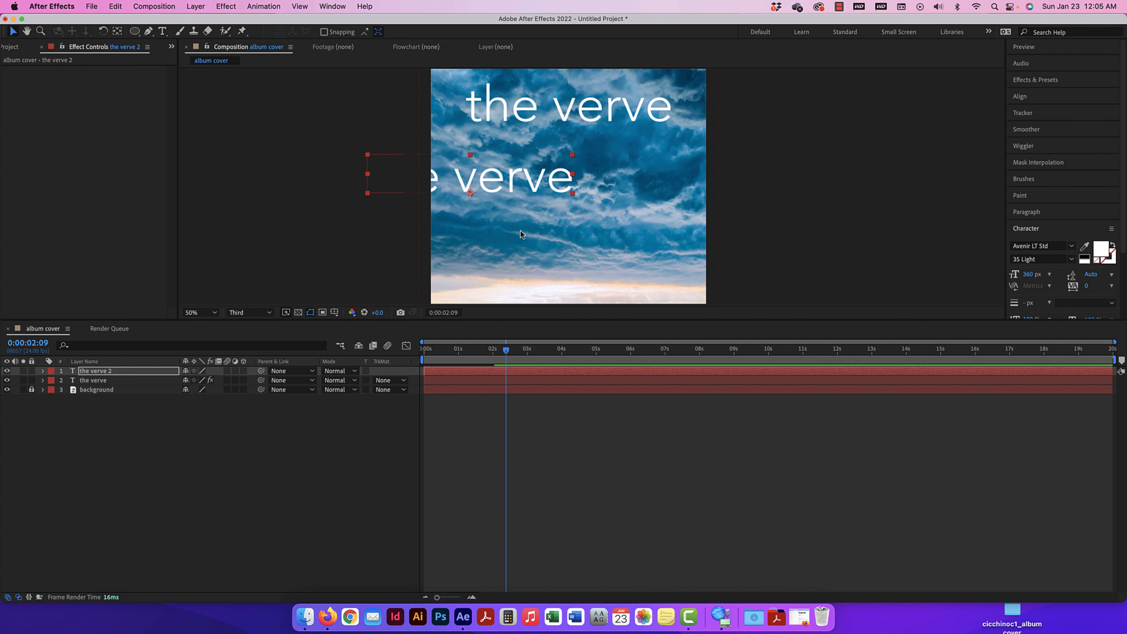
pyautogui.moveTo(492, 185); pyautogui.dragTo(588, 213)
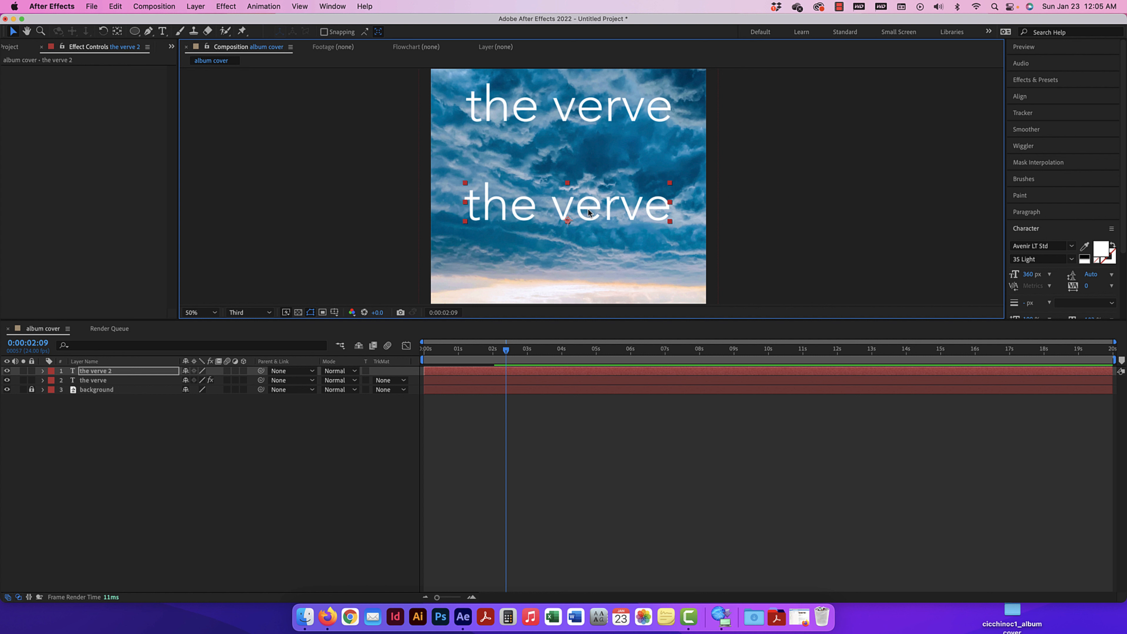
# Step: Centre the anchor point of the second "the verve" text layer
pyautogui.doubleClick(117, 31)
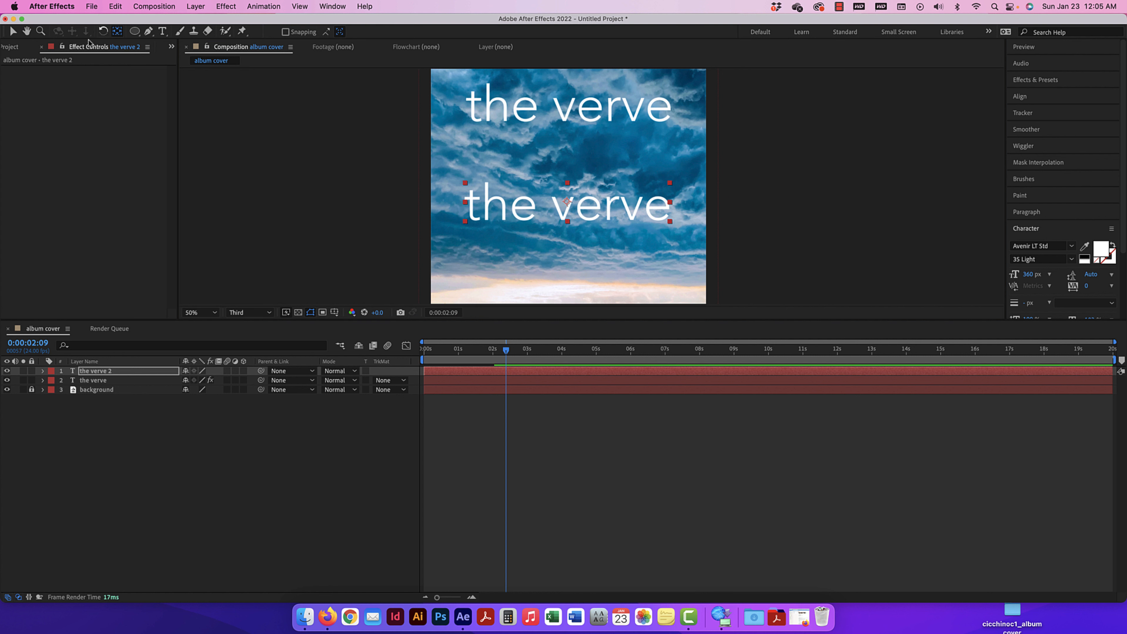
pyautogui.click(13, 31)
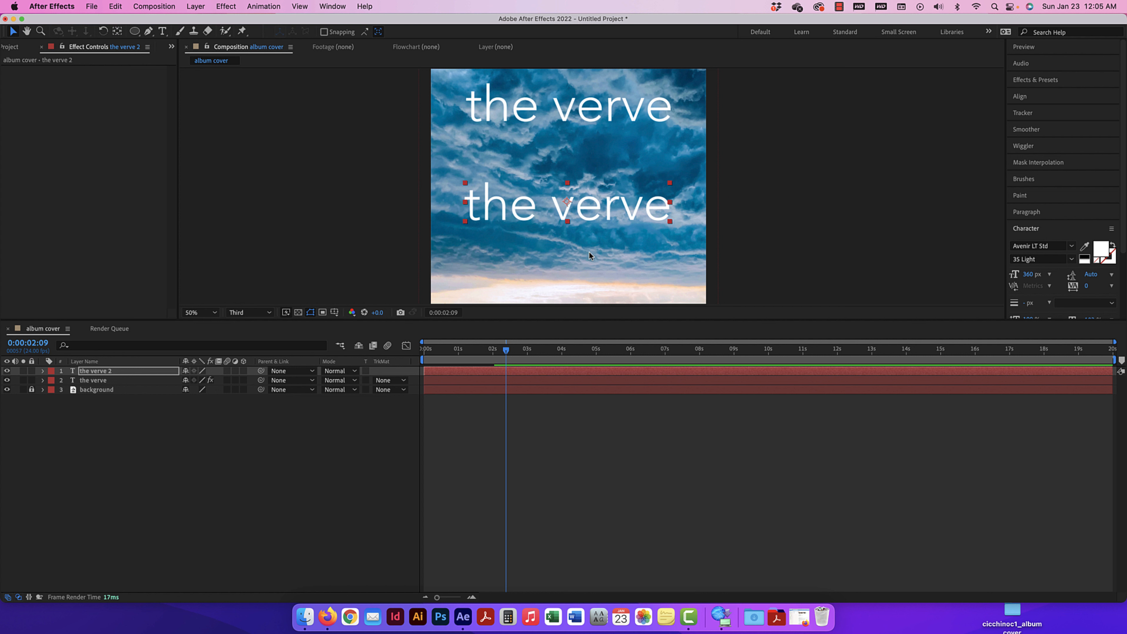
pyautogui.press(',')
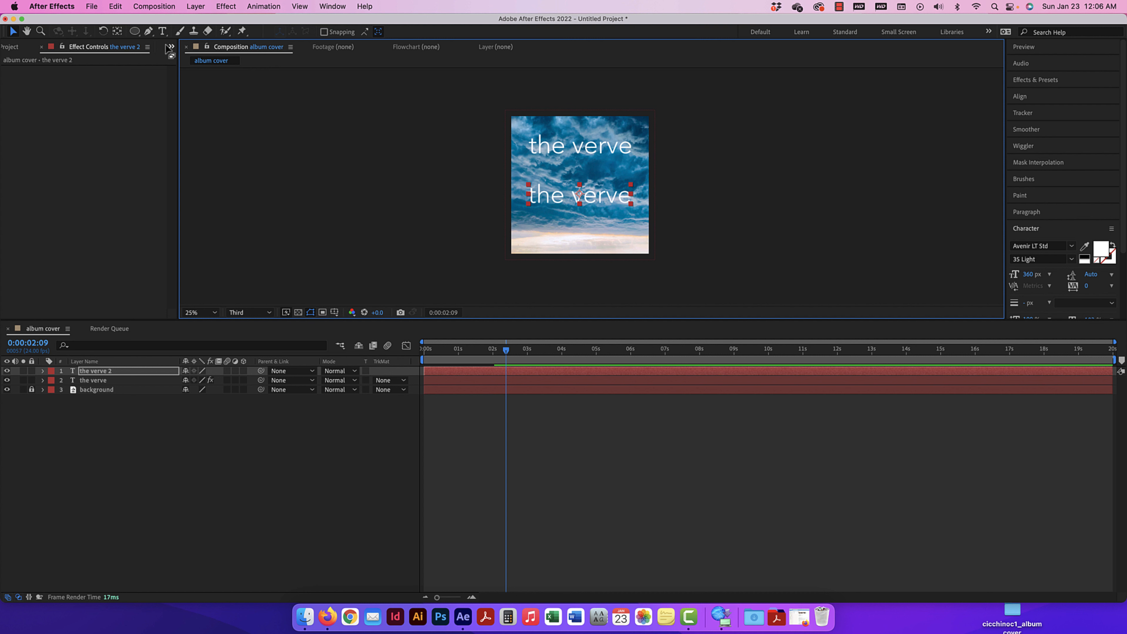
# Step: Draw an arched open mask path on the second text layer, spanning past both sides of the cover below the text
pyautogui.click(148, 31)
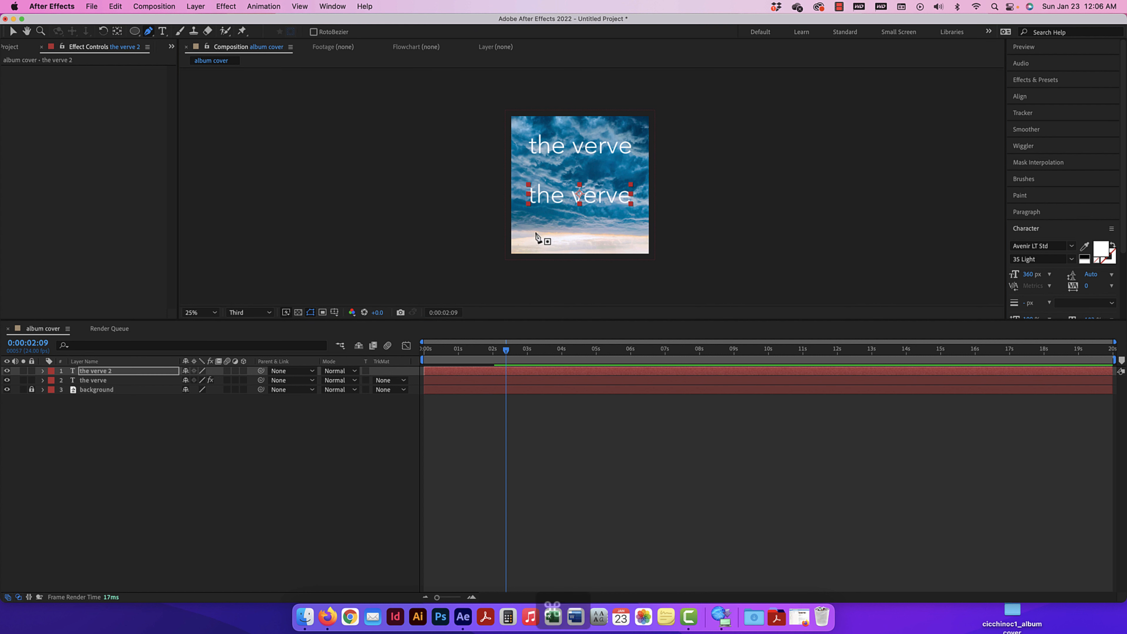
pyautogui.press('super+equal')
pyautogui.scroll(-2, 525, 226)
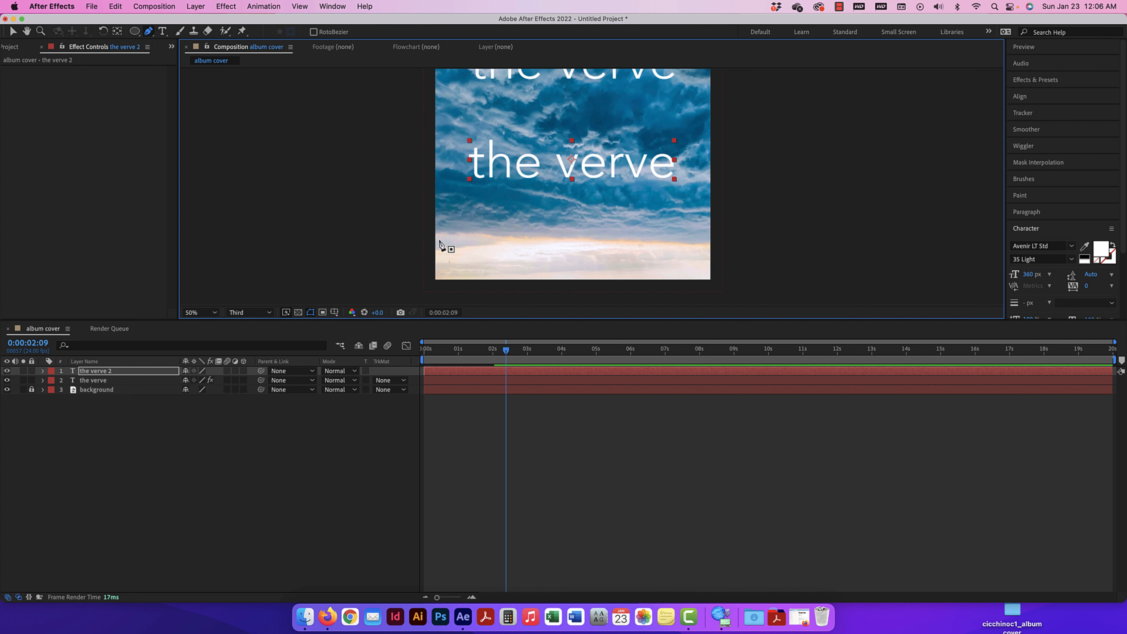
pyautogui.click(420, 250)
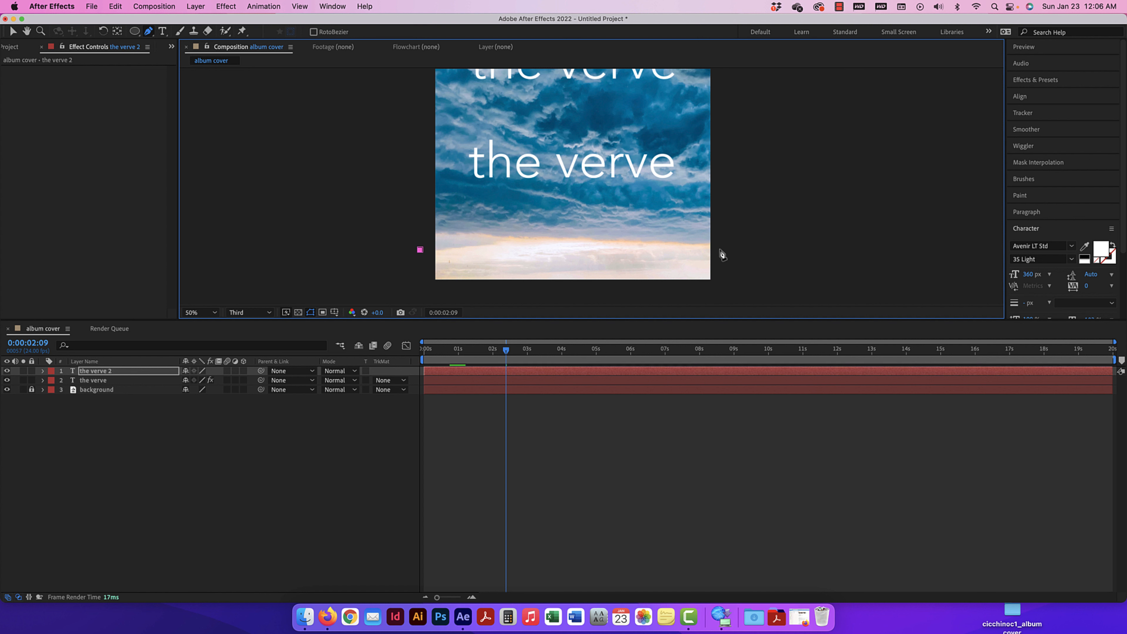
pyautogui.moveTo(720, 248); pyautogui.dragTo(877, 321)
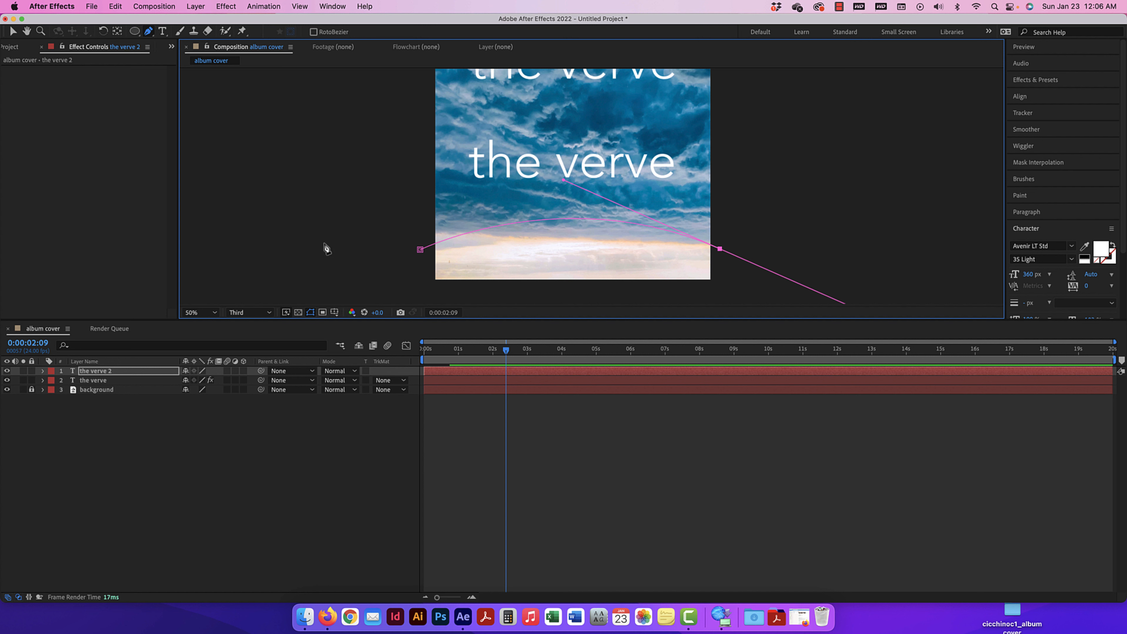
# Step: Set the path option of the second "the verve" text layer to Mask 1 so the text follows the arch
pyautogui.click(43, 372)
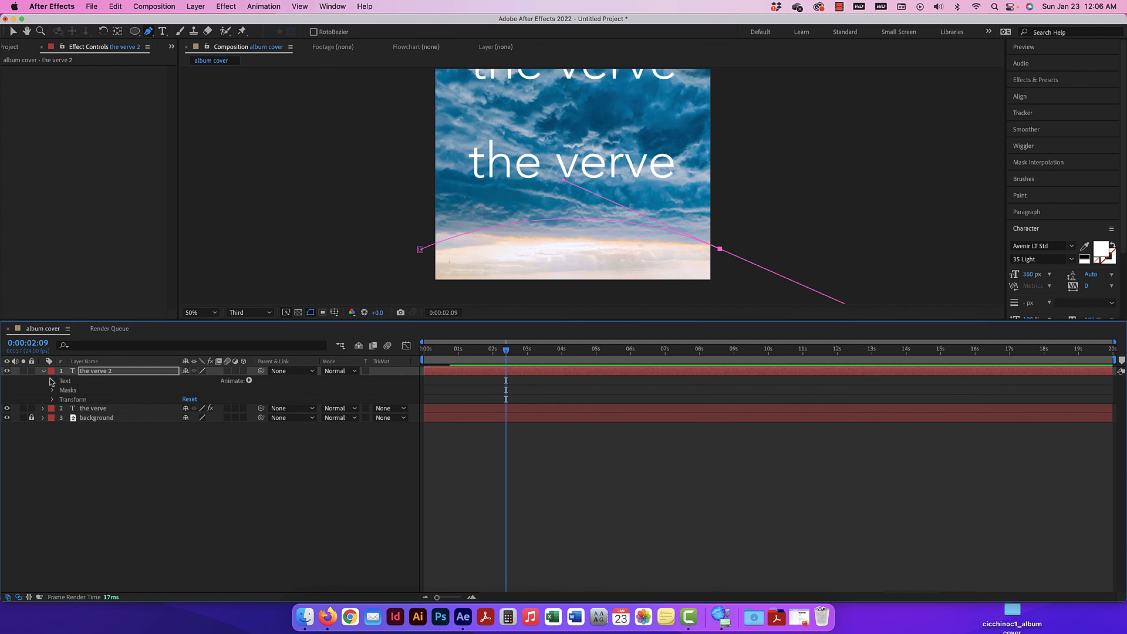
pyautogui.click(52, 390)
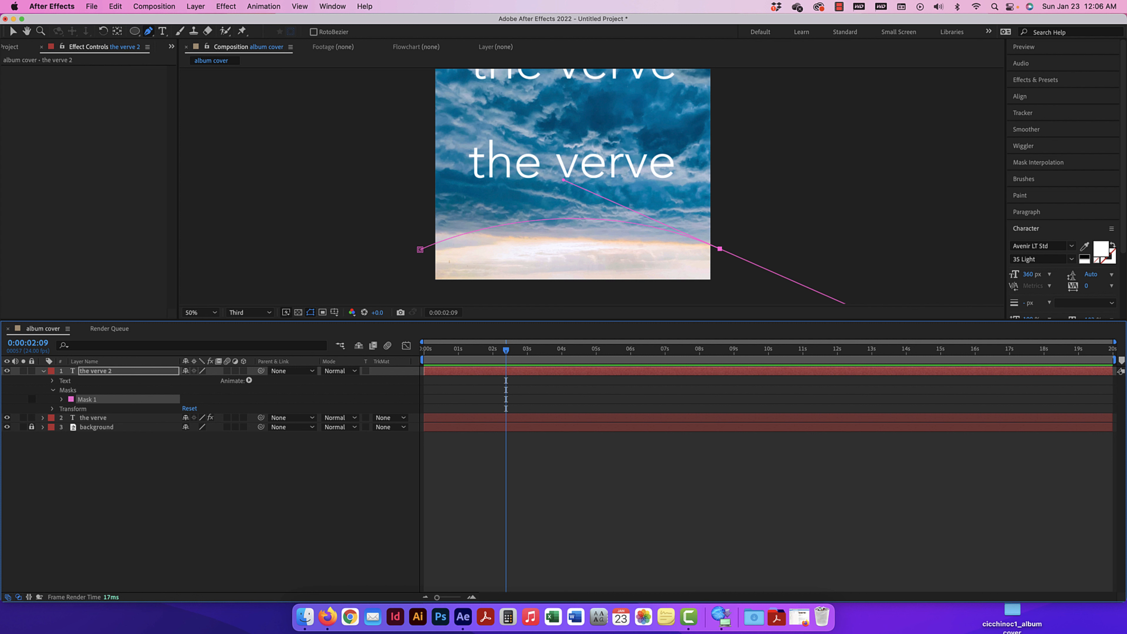
pyautogui.click(53, 381)
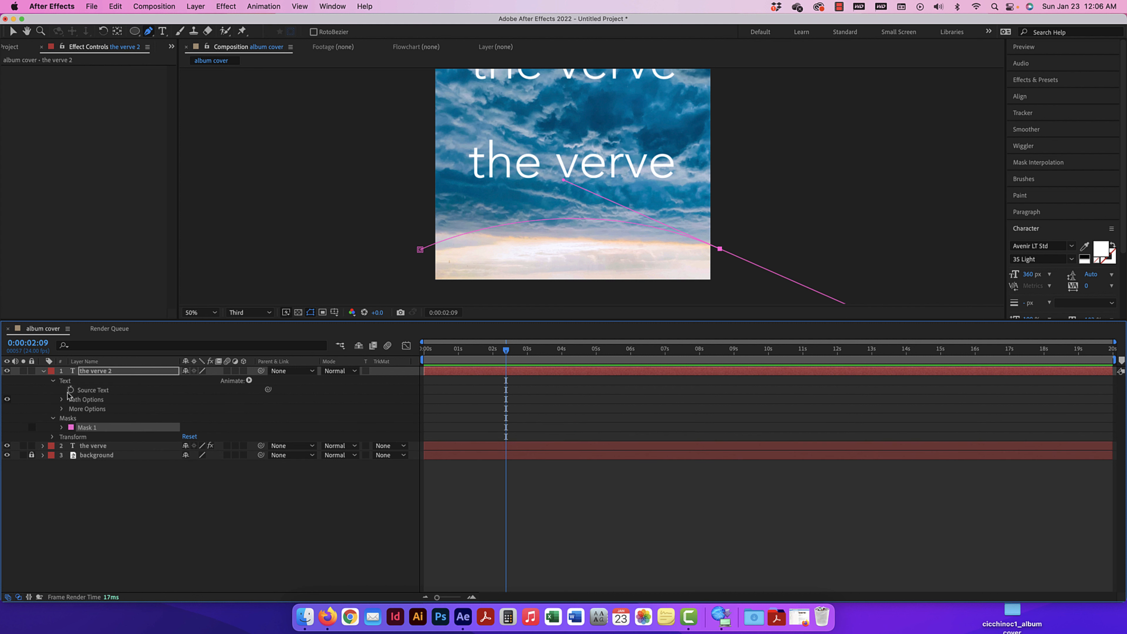
pyautogui.click(62, 399)
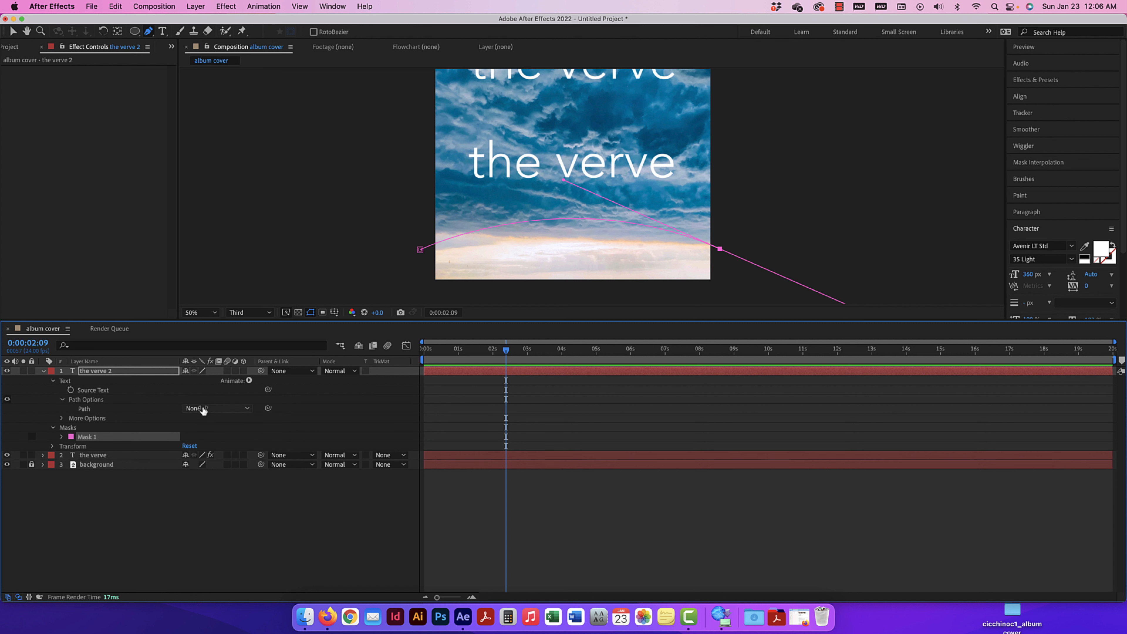
pyautogui.click(213, 409)
pyautogui.click(212, 438)
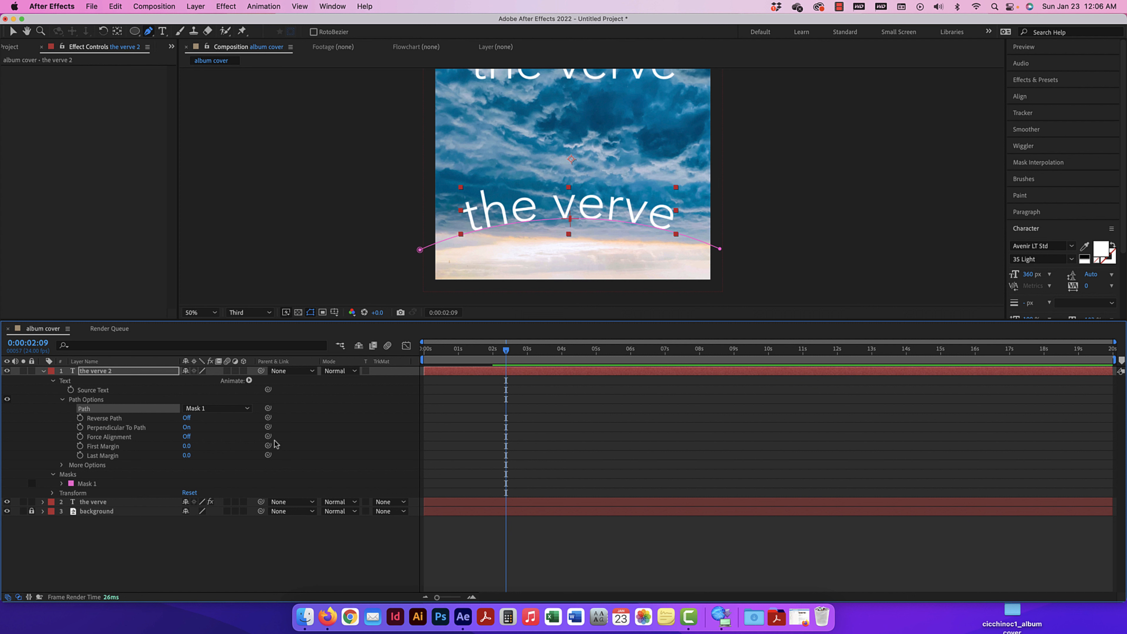
# Step: Keyframe the arched text's First Margin from -1851 at 0:00:00:00 to 1851 at 0:00:02:23
pyautogui.moveTo(185, 448)
pyautogui.mouseDown()
pyautogui.moveTo(242, 446)
pyautogui.moveTo(125, 444)
pyautogui.moveTo(249, 446)
pyautogui.moveTo(193, 448)
pyautogui.mouseUp()
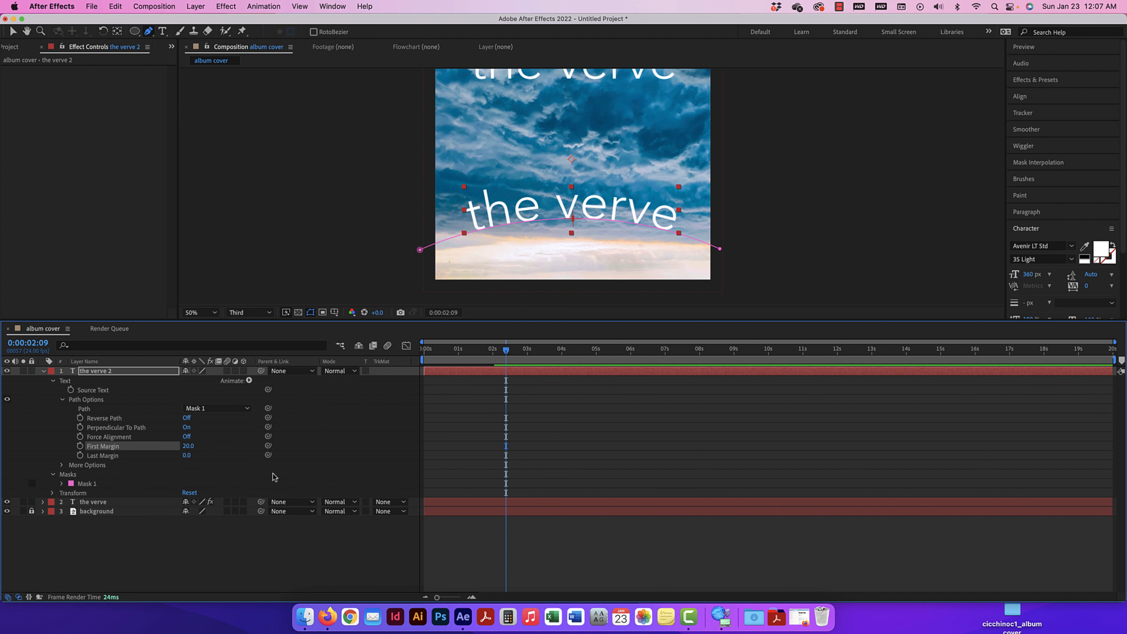
pyautogui.moveTo(506, 353); pyautogui.dragTo(424, 353)
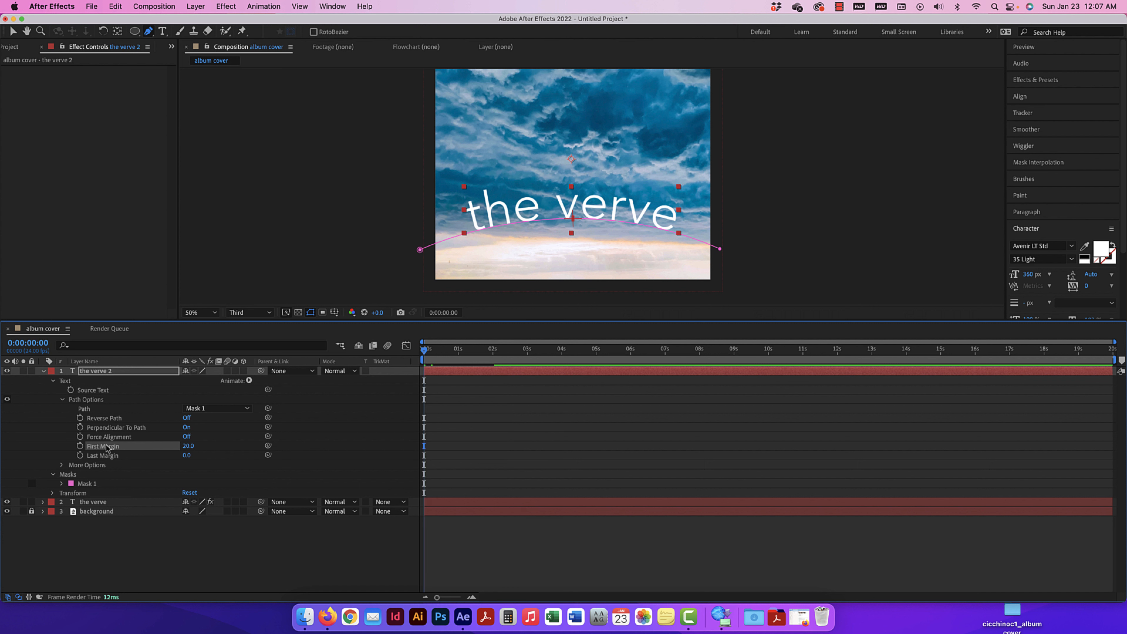
pyautogui.click(80, 446)
pyautogui.moveTo(190, 448); pyautogui.dragTo(57, 456)
pyautogui.moveTo(426, 352); pyautogui.dragTo(527, 352)
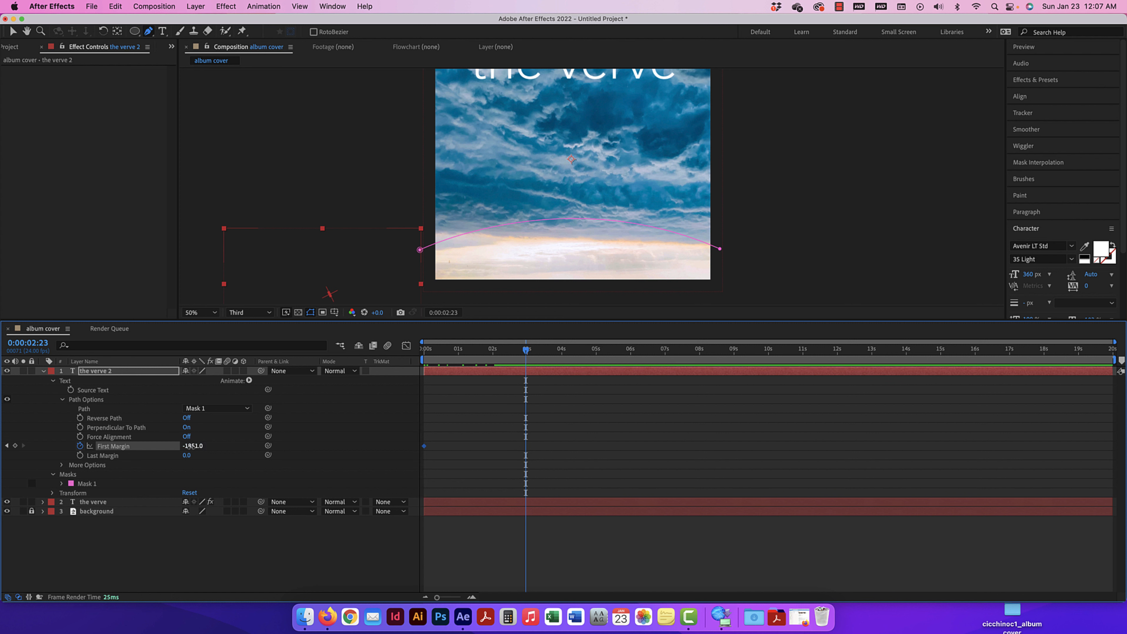
pyautogui.moveTo(191, 447); pyautogui.dragTo(448, 460)
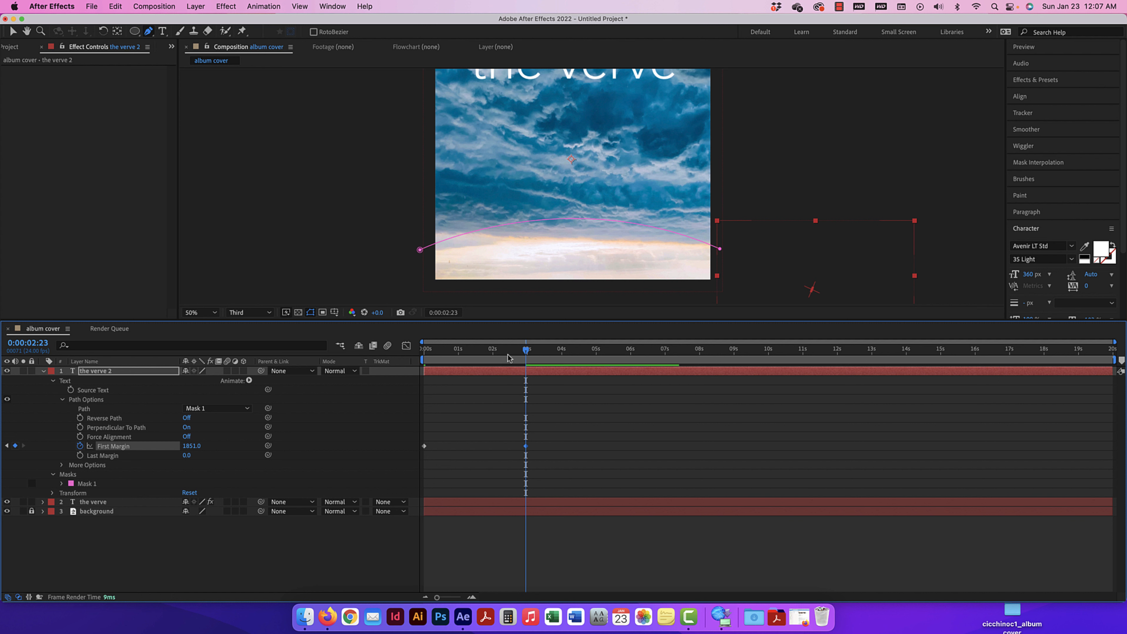
# Step: Preview the text travelling along the arch, and speed it up by moving the final First Margin keyframe to about 1.5 seconds
pyautogui.moveTo(526, 351); pyautogui.dragTo(394, 350)
pyautogui.press('space')
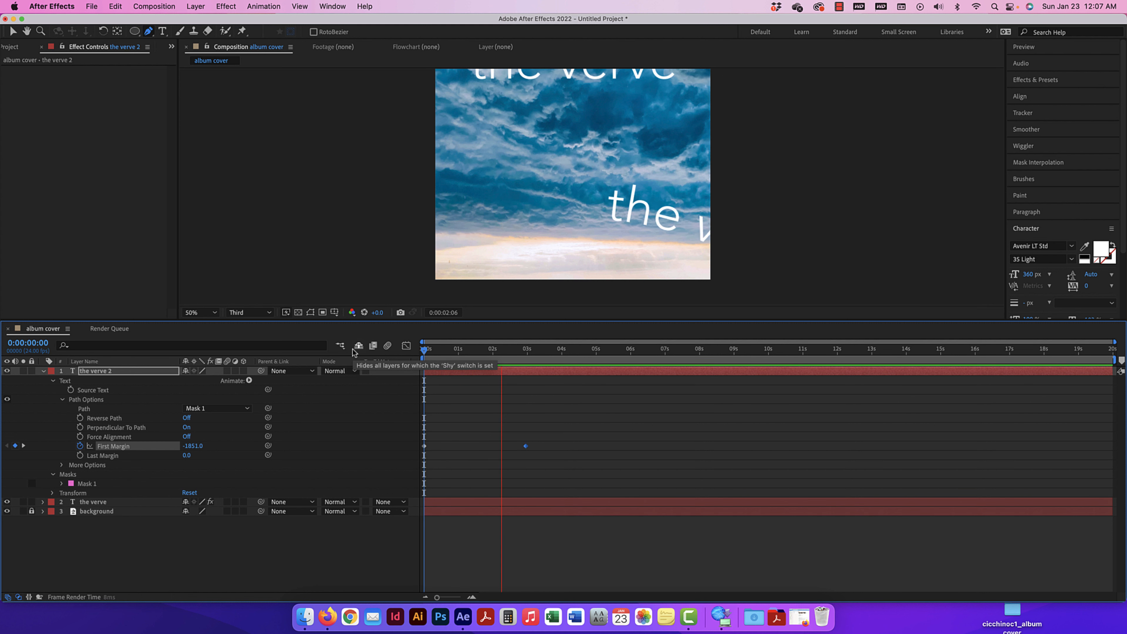
pyautogui.click(535, 350)
pyautogui.moveTo(535, 351); pyautogui.dragTo(424, 350)
pyautogui.moveTo(526, 446); pyautogui.dragTo(475, 446)
pyautogui.press('space')
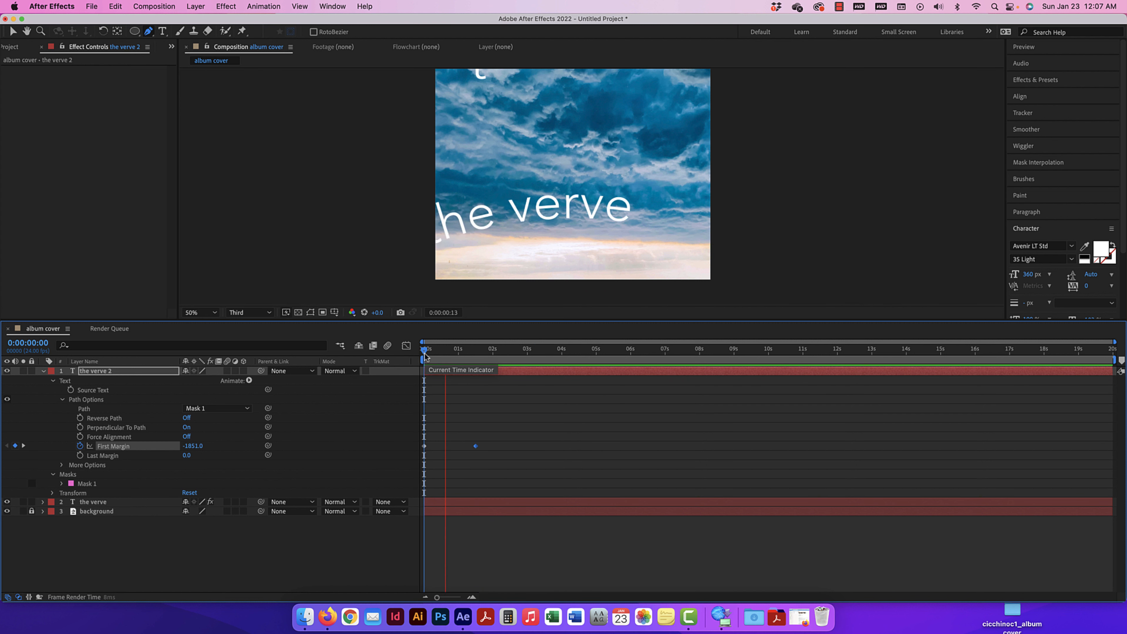
pyautogui.press('space')
# Step: Preview the faster path animation with the whole album cover in view, and collapse the properties of the "the verve 2" layer
pyautogui.click(660, 240)
pyautogui.press('super+minus')
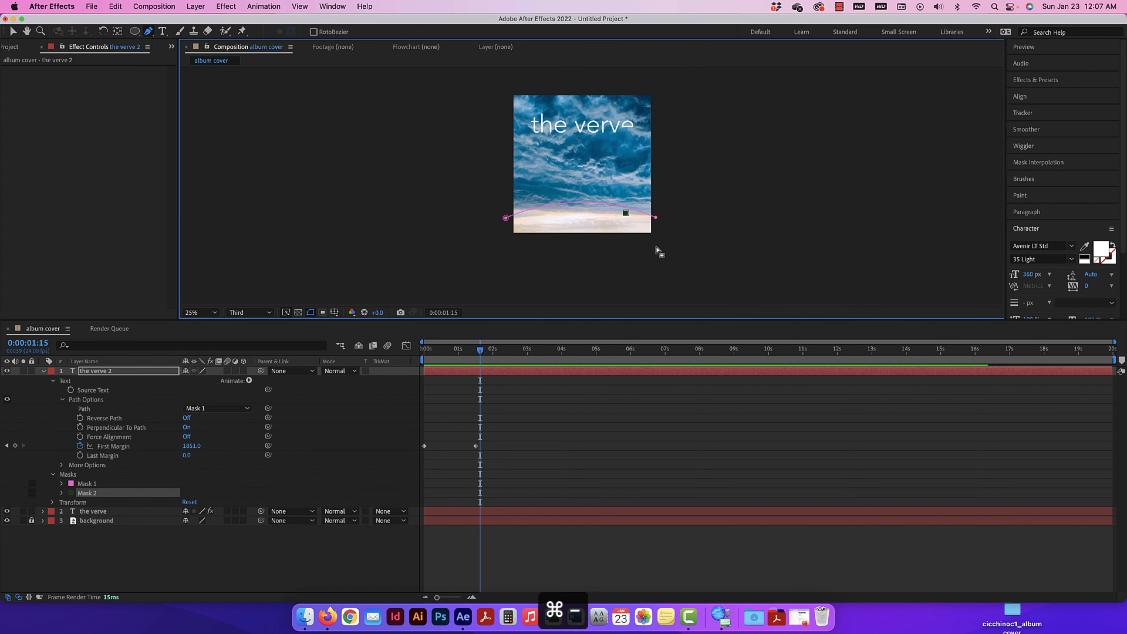
pyautogui.moveTo(481, 351); pyautogui.dragTo(385, 353)
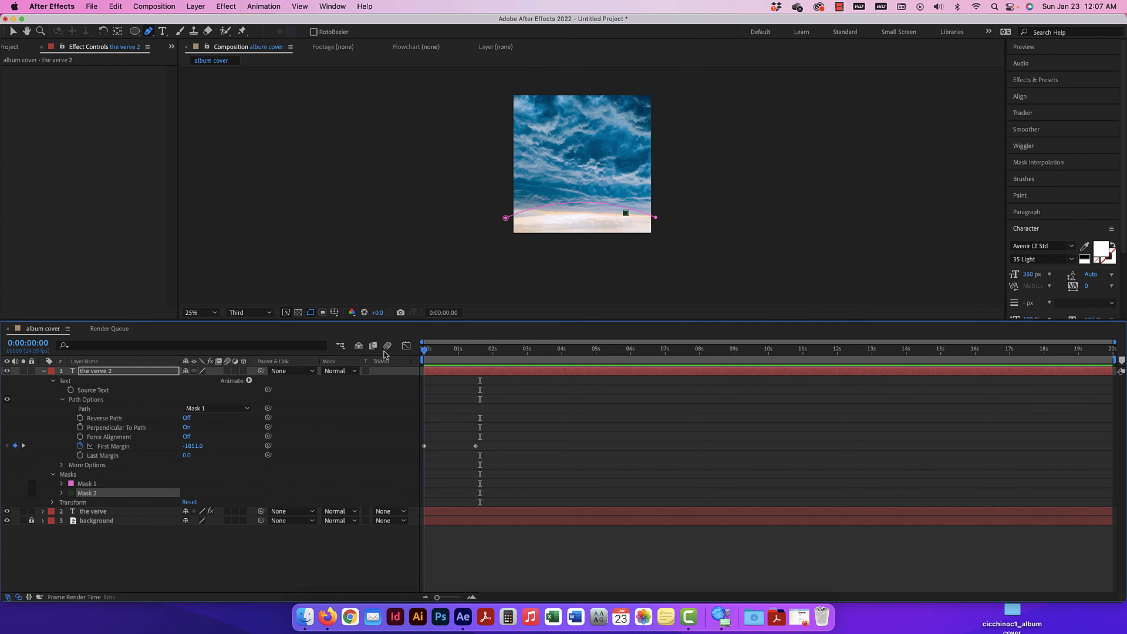
pyautogui.press('space')
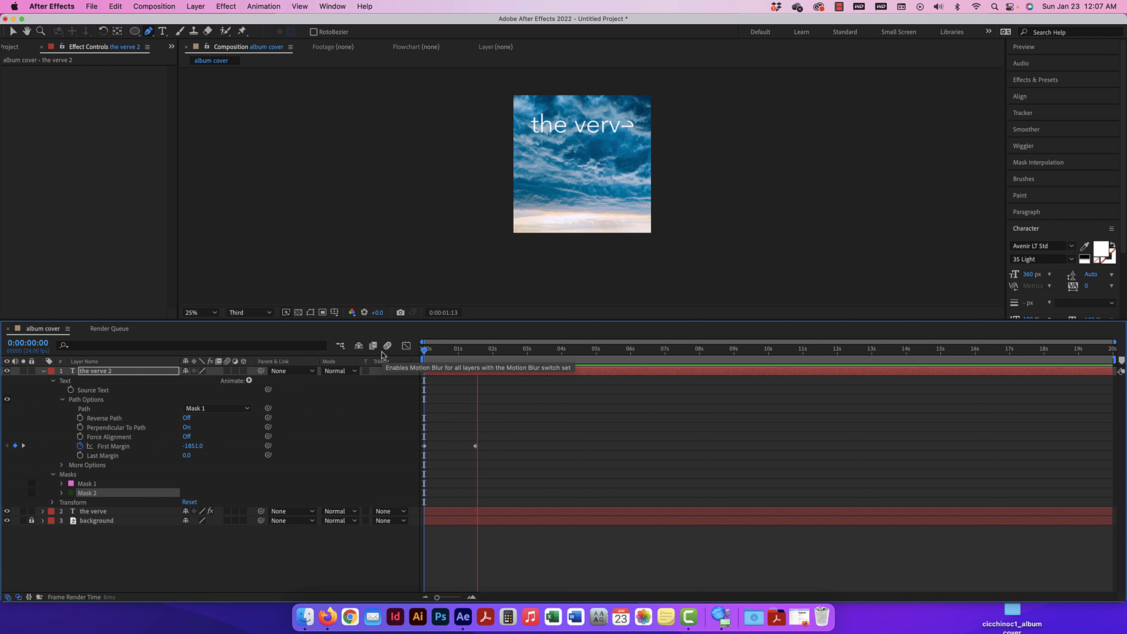
pyautogui.press('space')
pyautogui.moveTo(488, 350); pyautogui.dragTo(389, 349)
pyautogui.click(45, 372)
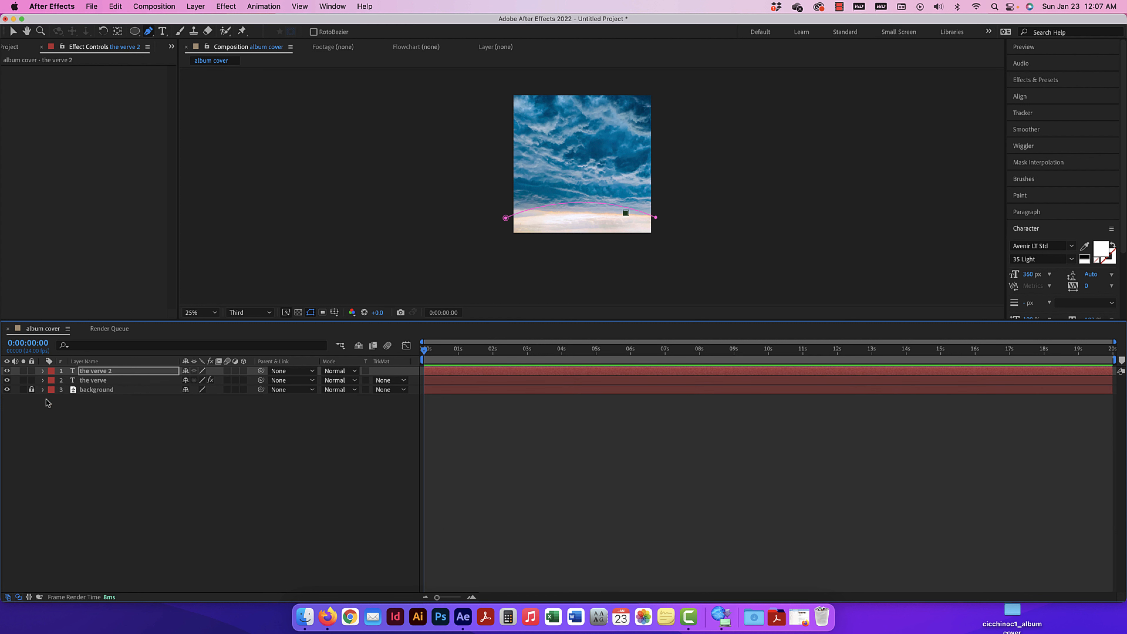
# Step: Rename the "the verve" text layer as "the verve - stroke reveal"
pyautogui.click(94, 382)
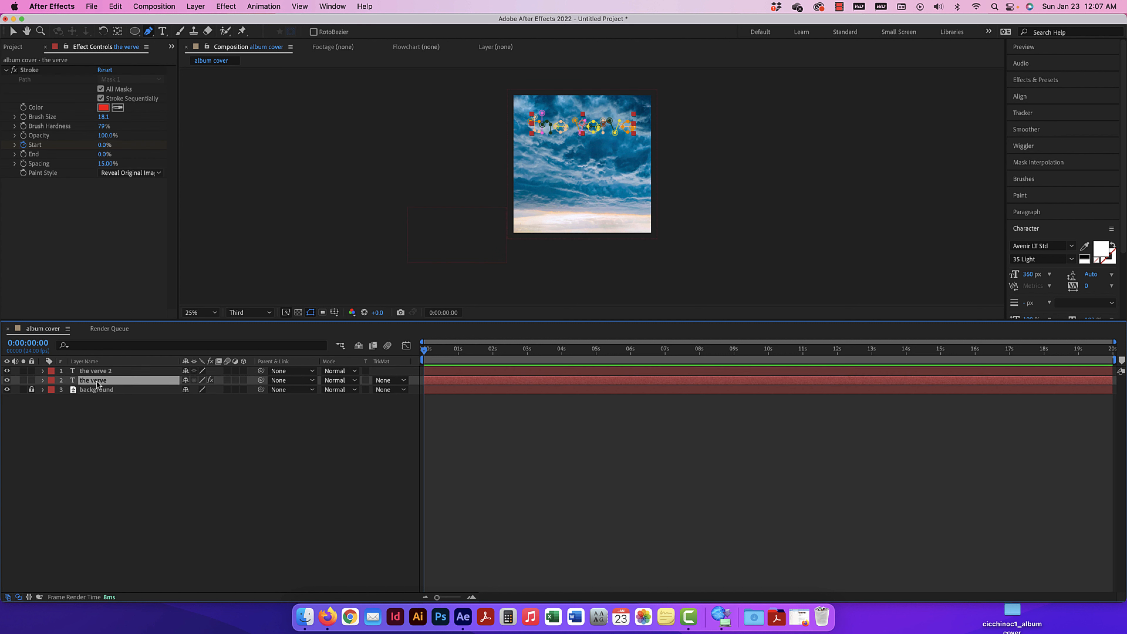
pyautogui.press('Return')
pyautogui.click(114, 380)
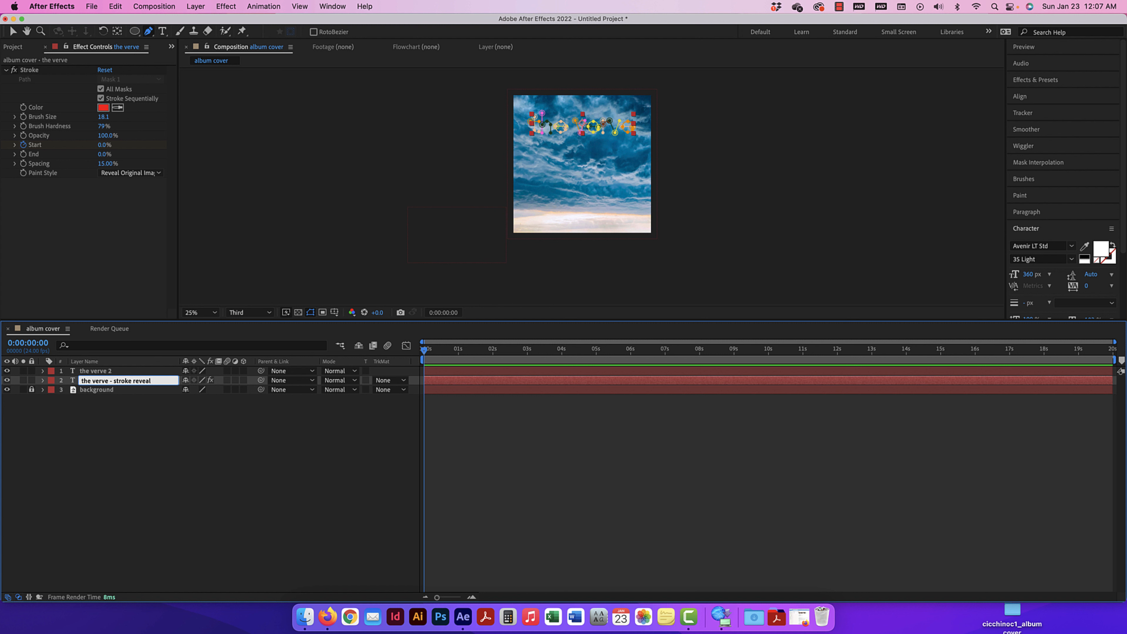
pyautogui.write('- stroke reveal')
pyautogui.press('Return')
# Step: Rename the "the verve 2" text layer as "the verve type path"
pyautogui.press('super+Up')
pyautogui.press('Return')
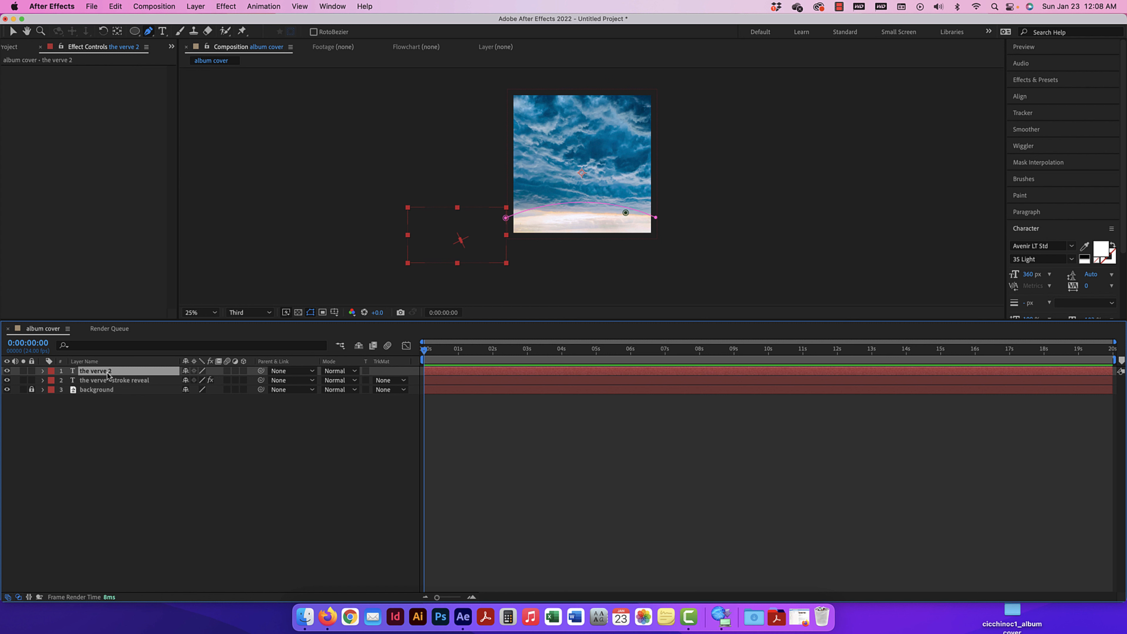
pyautogui.press('Return')
pyautogui.click(117, 371)
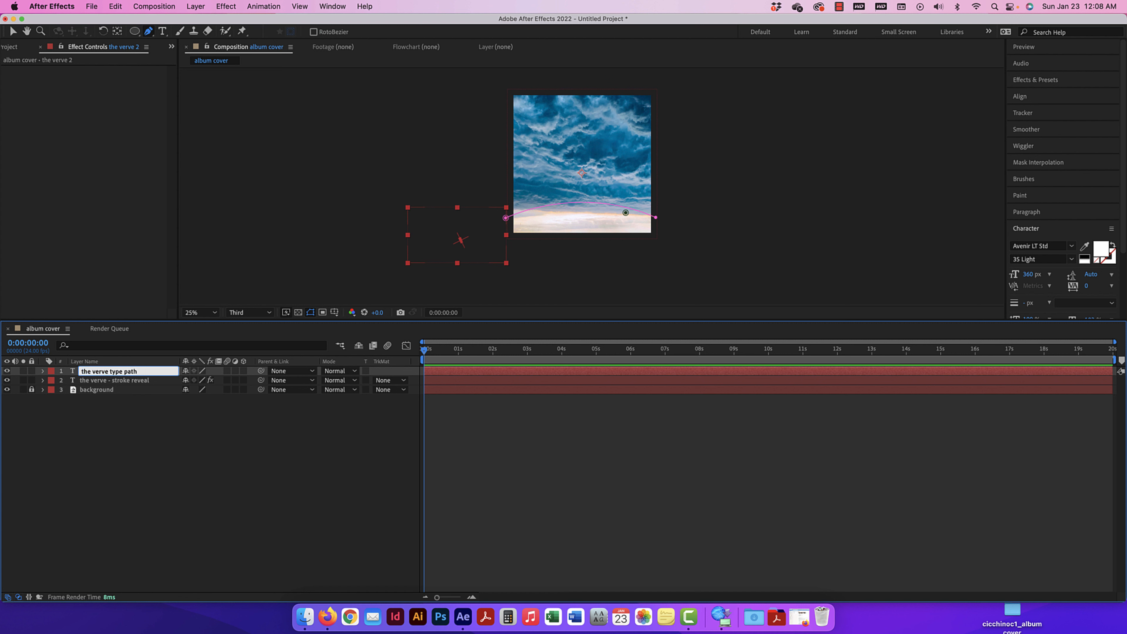
pyautogui.press('Return')
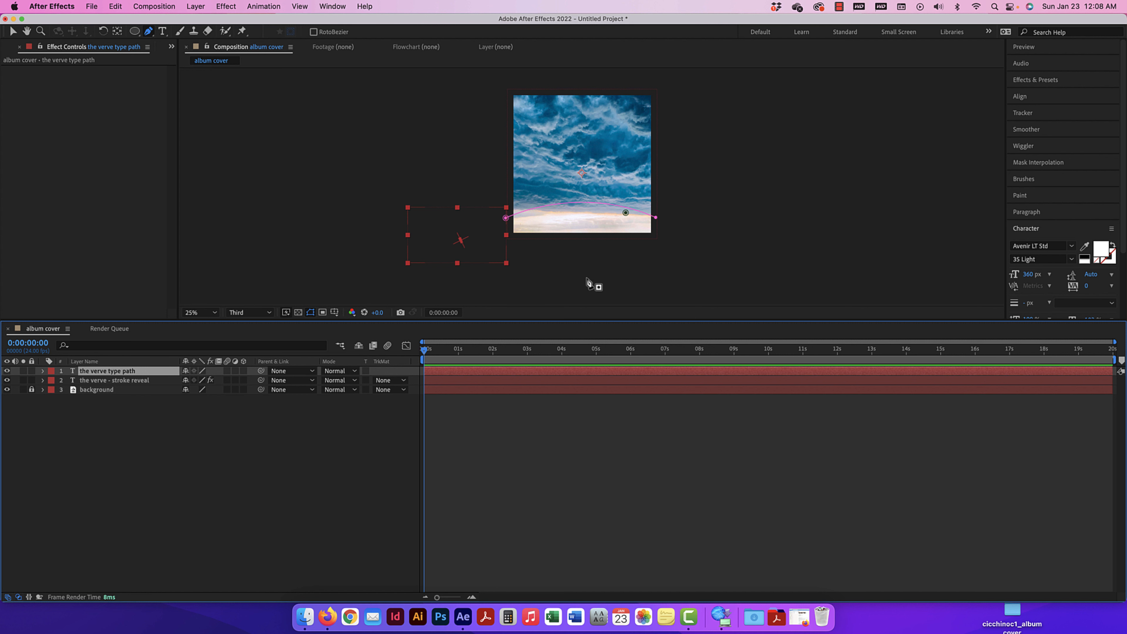
# Step: Hide the "the verve type path" and "the verve - stroke reveal" layers
pyautogui.press('super+=')
pyautogui.moveTo(572, 233); pyautogui.dragTo(541, 221)
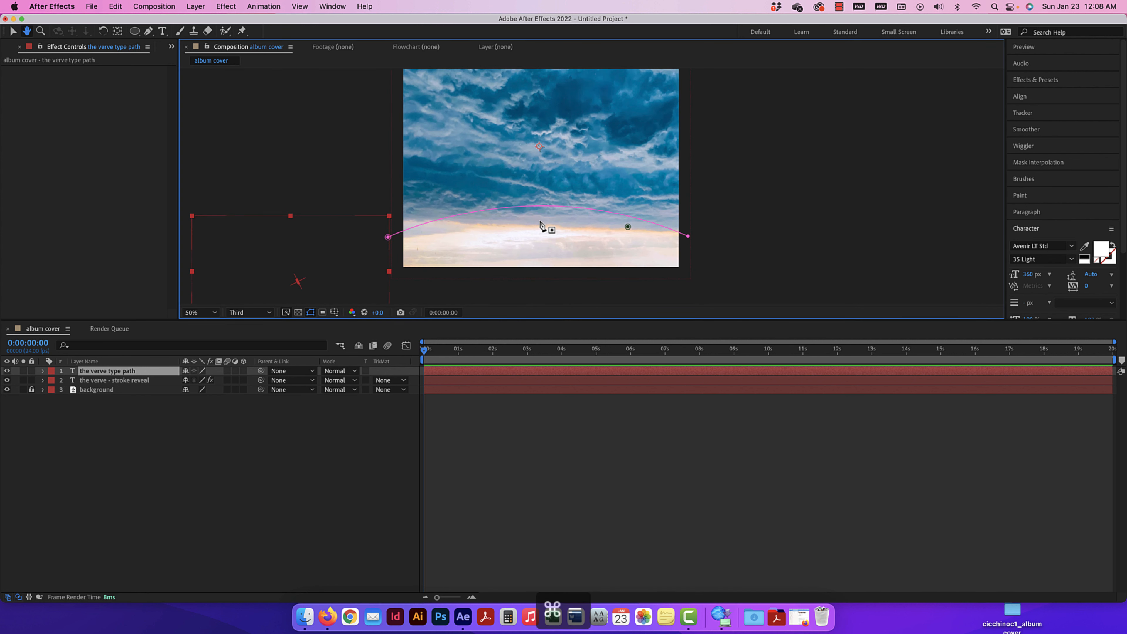
pyautogui.press('g')
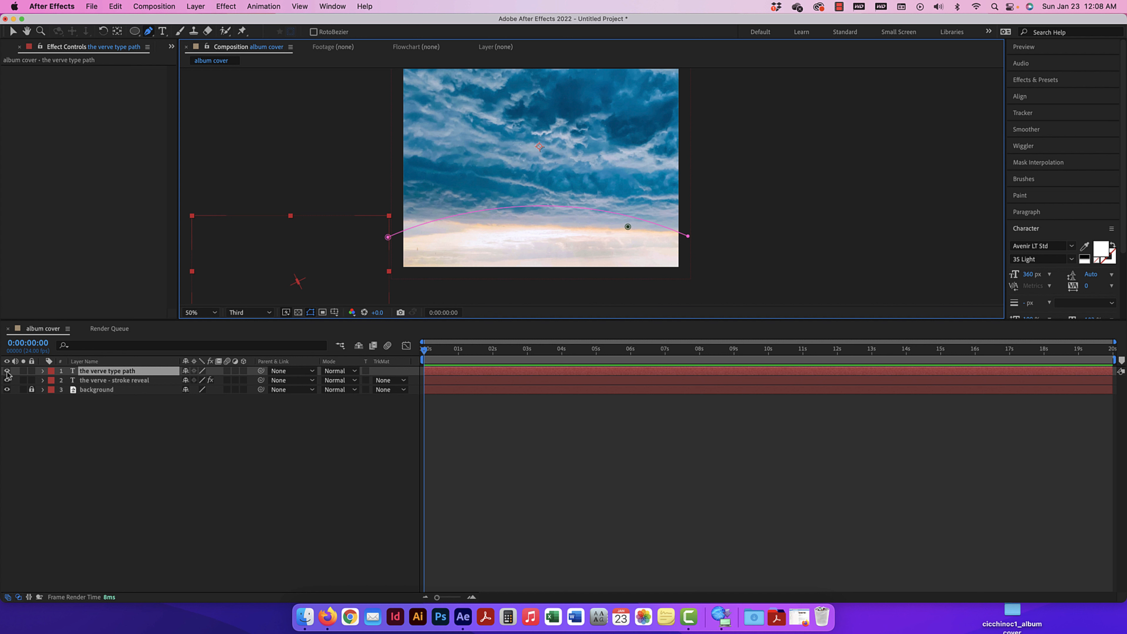
pyautogui.moveTo(7, 371); pyautogui.dragTo(7, 380)
pyautogui.press('h')
pyautogui.moveTo(525, 195); pyautogui.dragTo(519, 232)
# Step: Add a new text layer reading "official release" near the middle of the cover
pyautogui.click(163, 32)
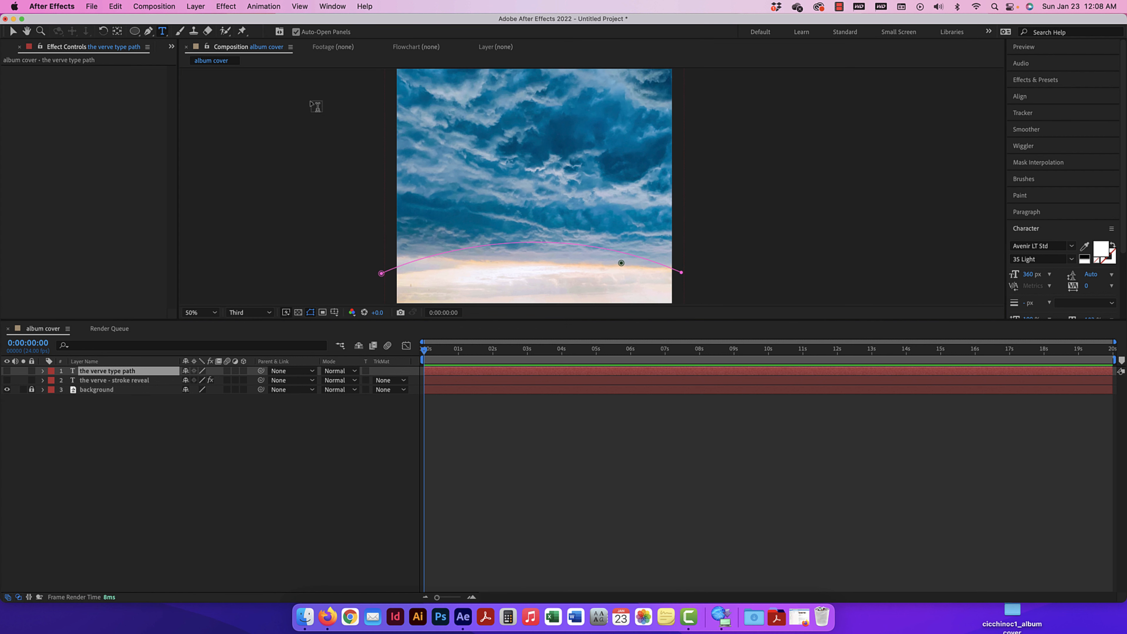
pyautogui.click(475, 185)
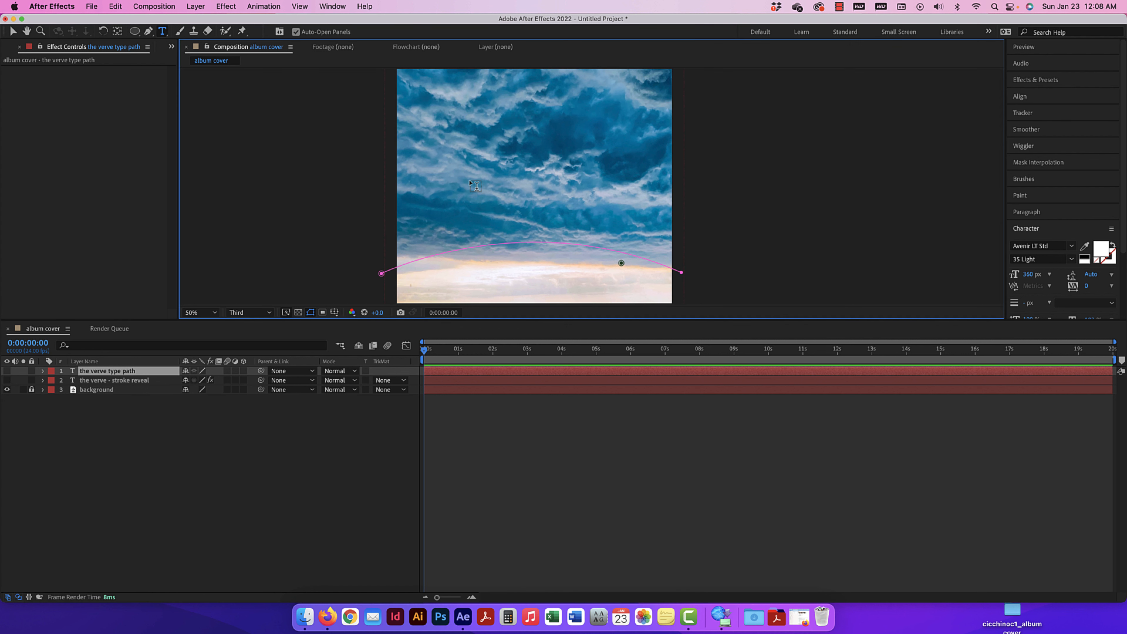
pyautogui.click(469, 179)
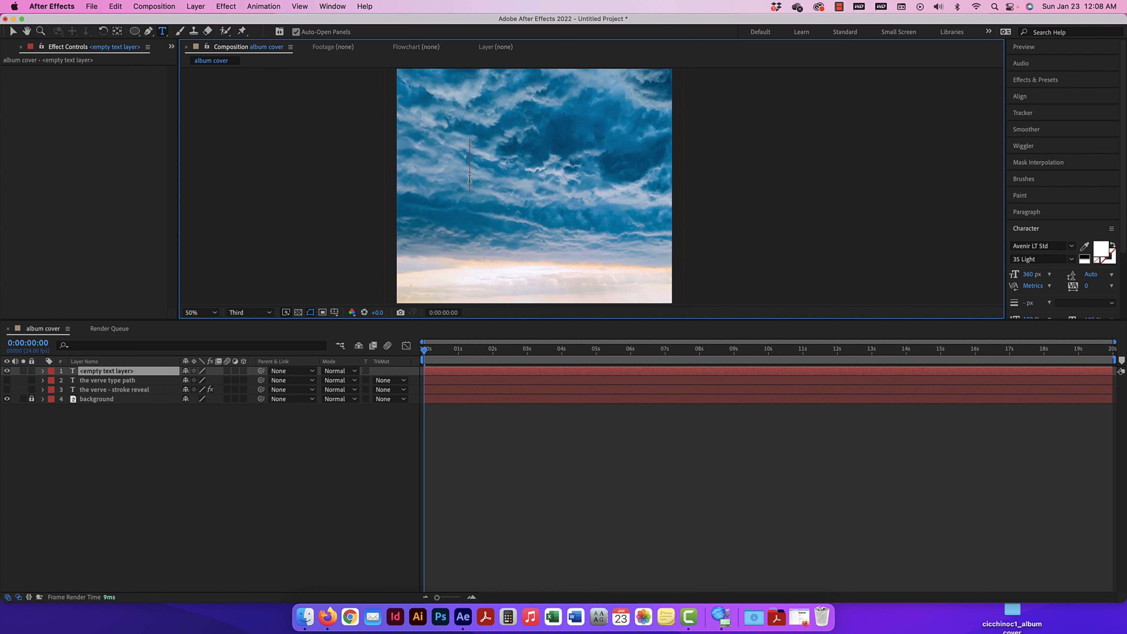
pyautogui.write('offic')
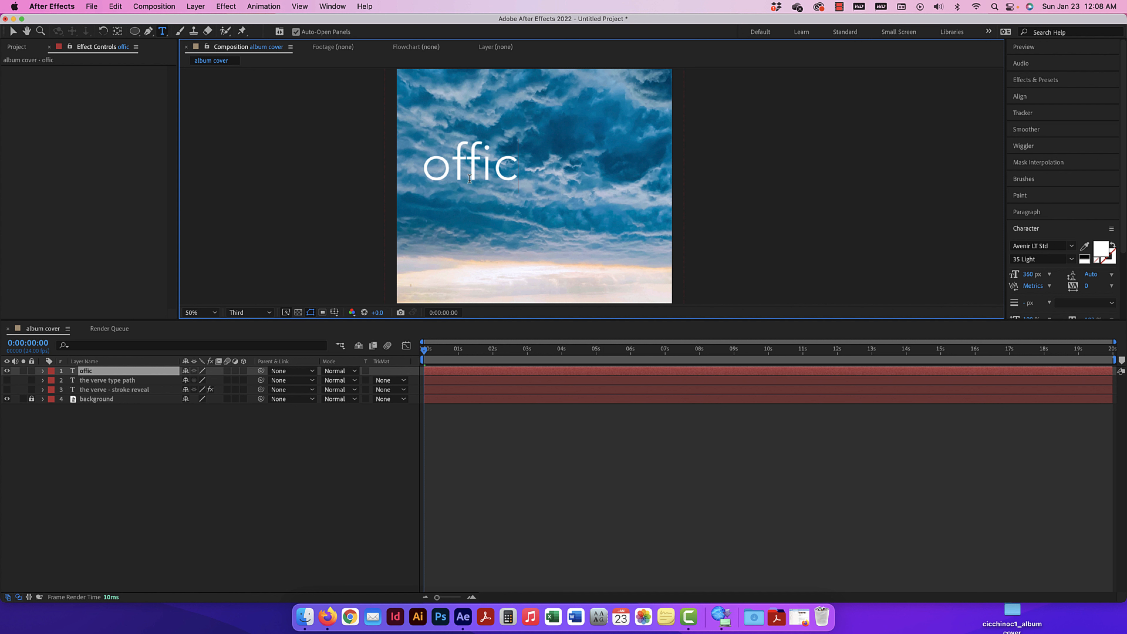
pyautogui.write('e')
pyautogui.press('BackSpace')
pyautogui.write('o')
pyautogui.press('BackSpace')
pyautogui.write('ial release')
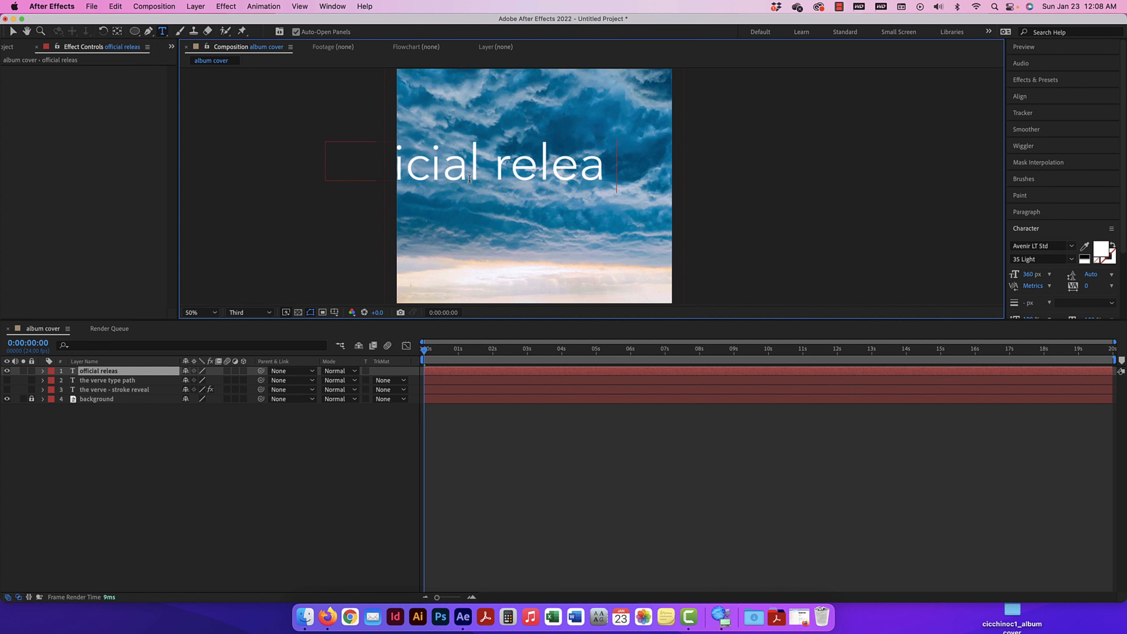
# Step: Set the "official release" text to all caps and scale it down to a small line in the lower right of the cover
pyautogui.press('super+a')
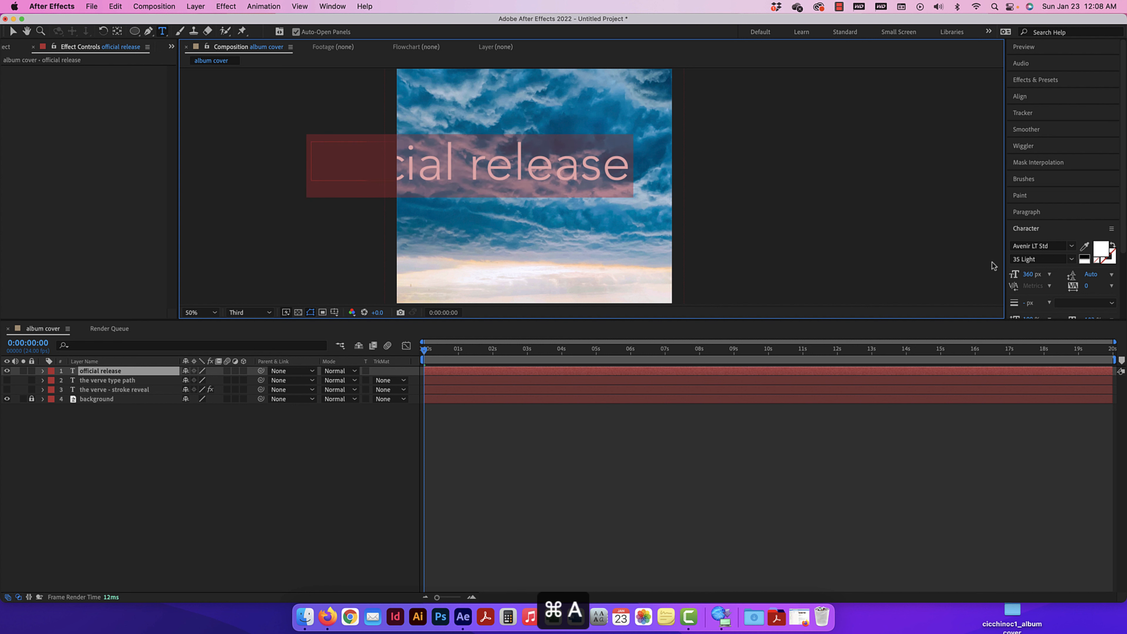
pyautogui.scroll(-5, 1020, 266)
pyautogui.click(1056, 264)
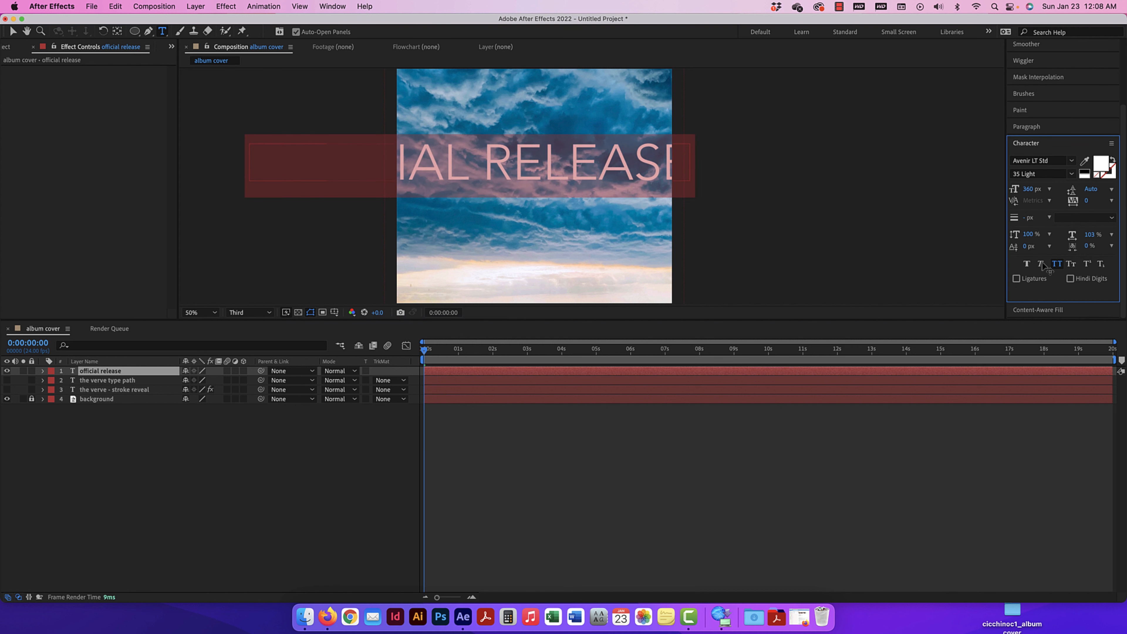
pyautogui.click(13, 31)
pyautogui.moveTo(249, 145); pyautogui.dragTo(630, 240)
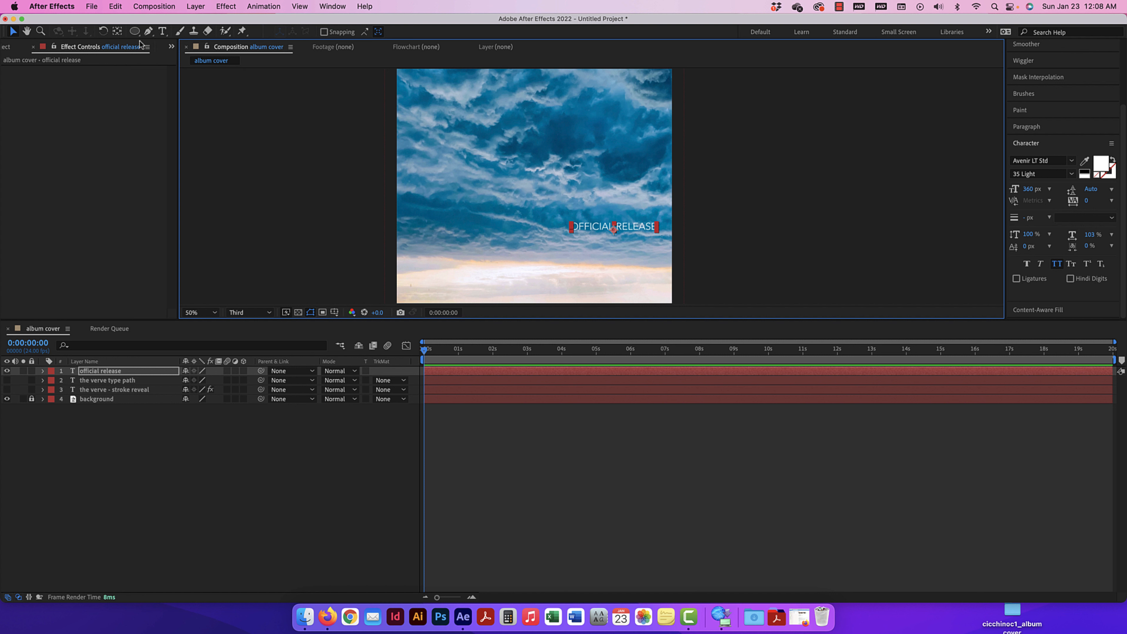
# Step: Draw a small circular mask on the "official release" layer and move it down so the text crosses its upper edge
pyautogui.click(134, 31)
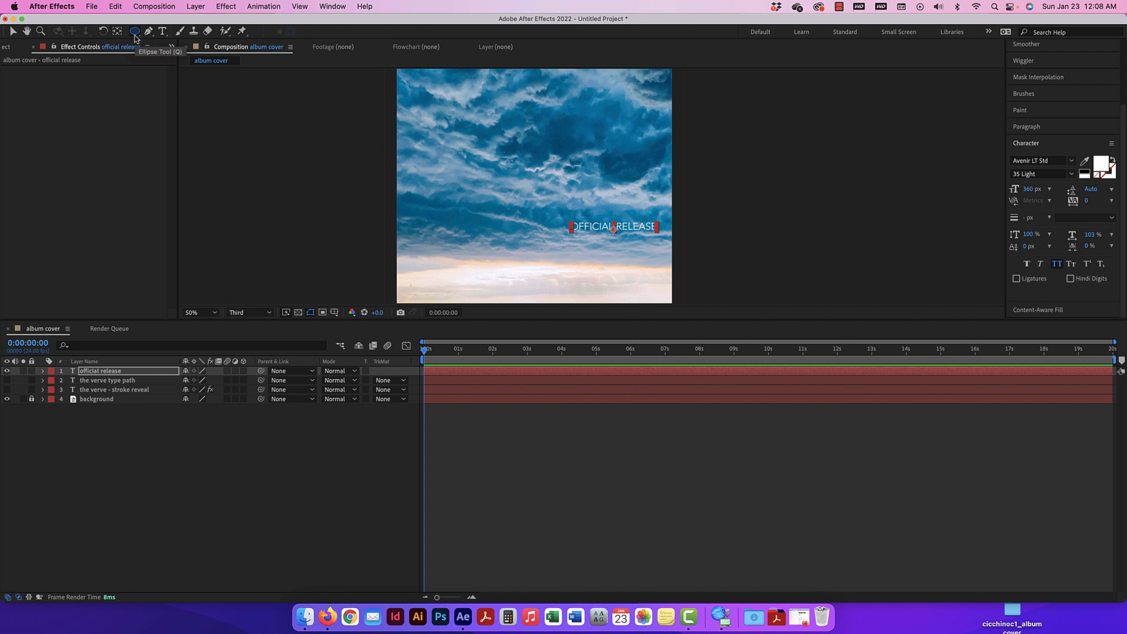
pyautogui.click(135, 33)
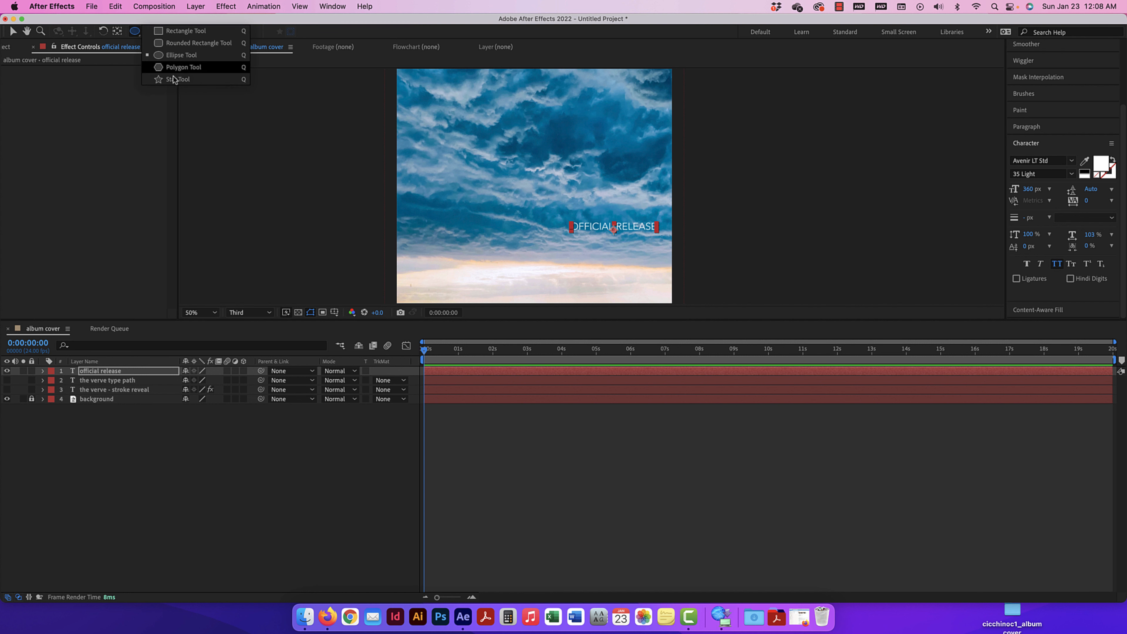
pyautogui.click(171, 55)
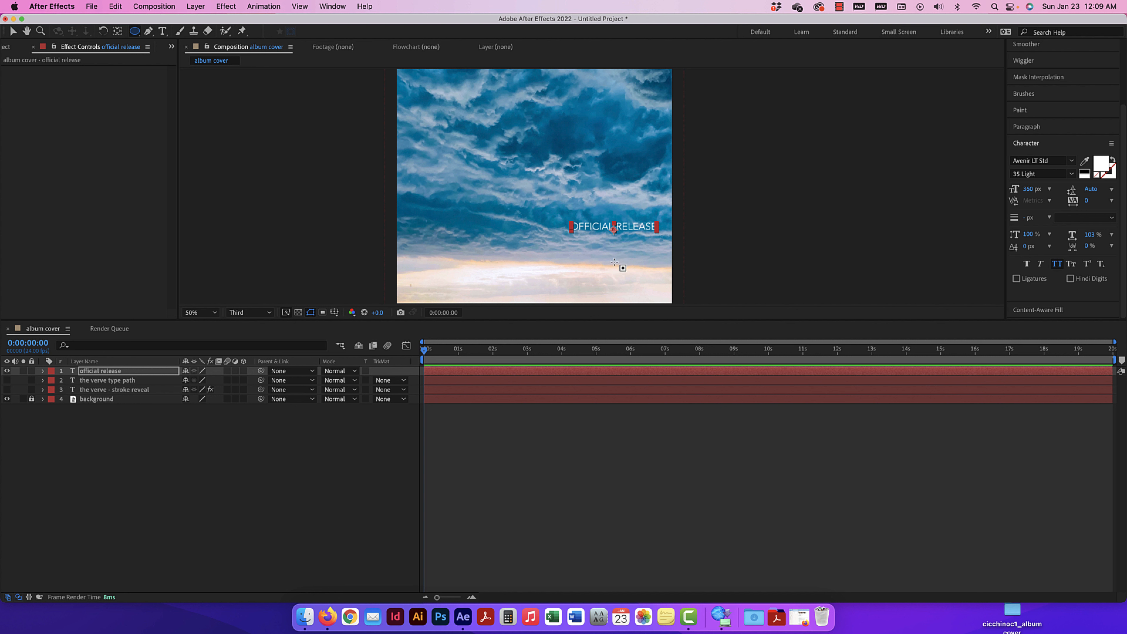
pyautogui.moveTo(613, 265)
pyautogui.mouseDown()
pyautogui.moveTo(669, 220)
pyautogui.moveTo(636, 275)
pyautogui.moveTo(612, 247)
pyautogui.moveTo(575, 253)
pyautogui.moveTo(629, 253)
pyautogui.mouseUp()
pyautogui.press('v')
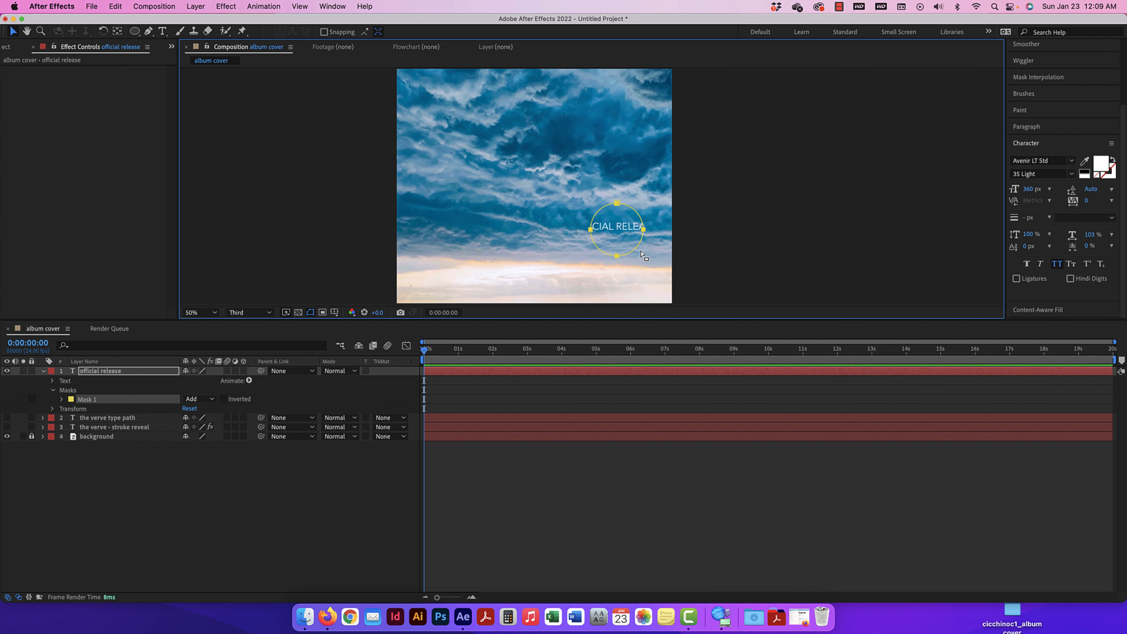
pyautogui.moveTo(635, 249)
pyautogui.mouseDown()
pyautogui.moveTo(654, 242)
pyautogui.moveTo(630, 249)
pyautogui.moveTo(581, 236)
pyautogui.moveTo(636, 266)
pyautogui.mouseUp()
# Step: Set the "official release" text's path option to Mask 1 so the text follows the circle
pyautogui.click(53, 380)
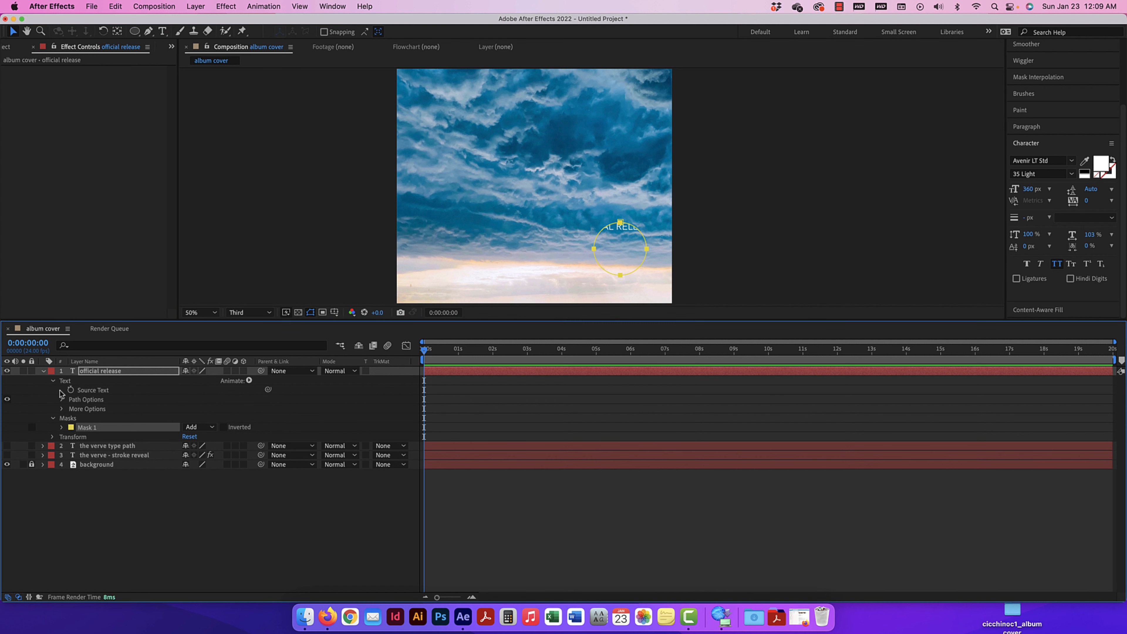
pyautogui.click(61, 400)
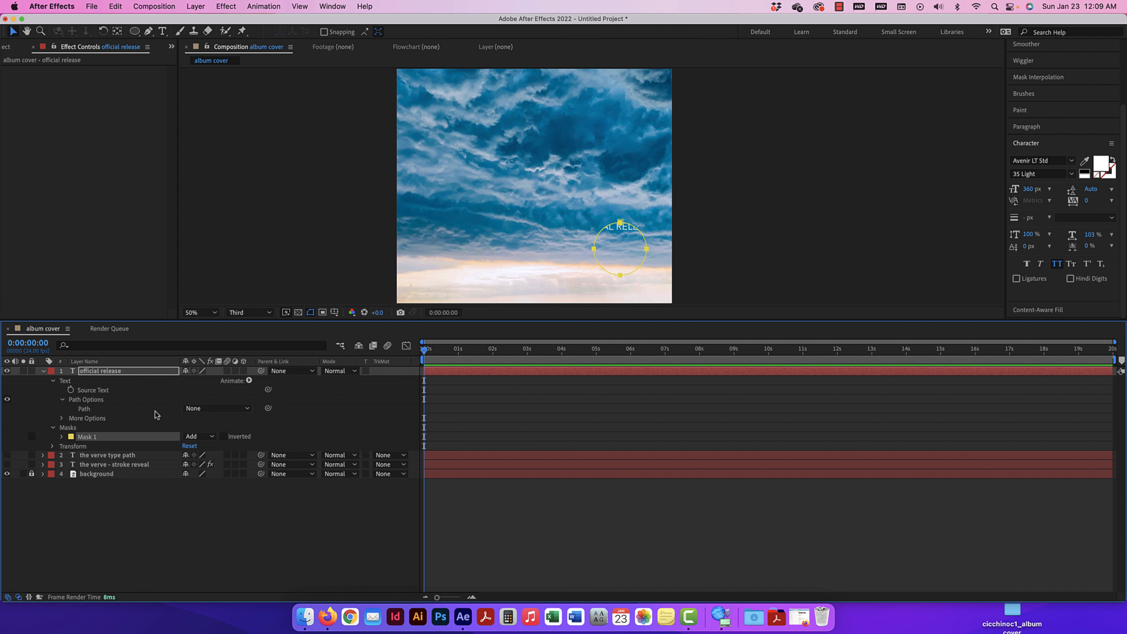
pyautogui.click(214, 409)
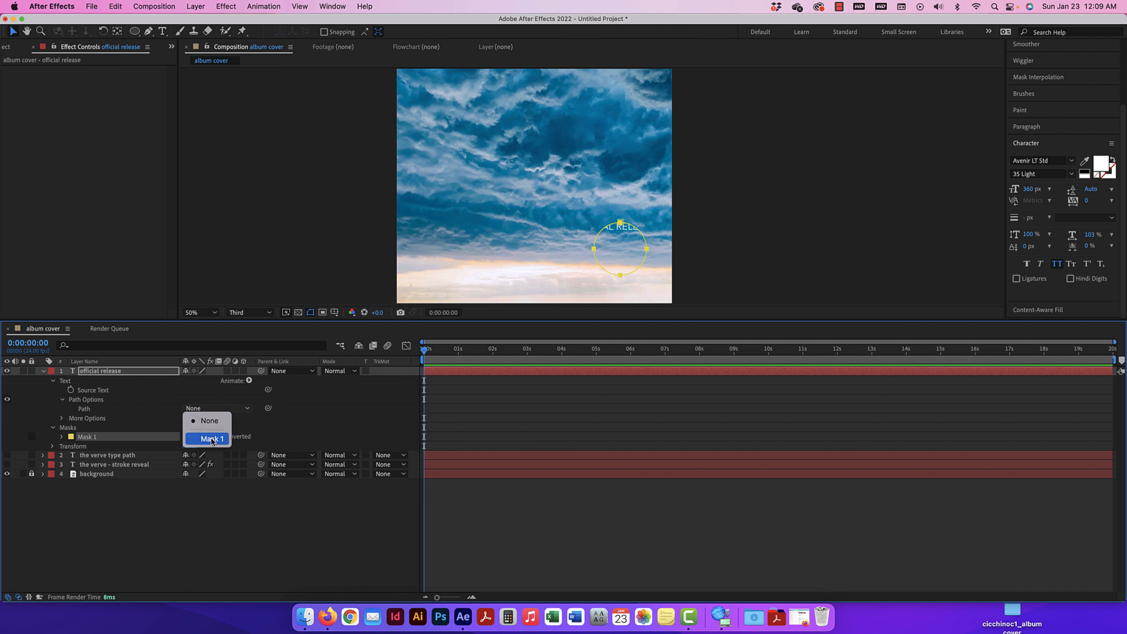
pyautogui.click(212, 439)
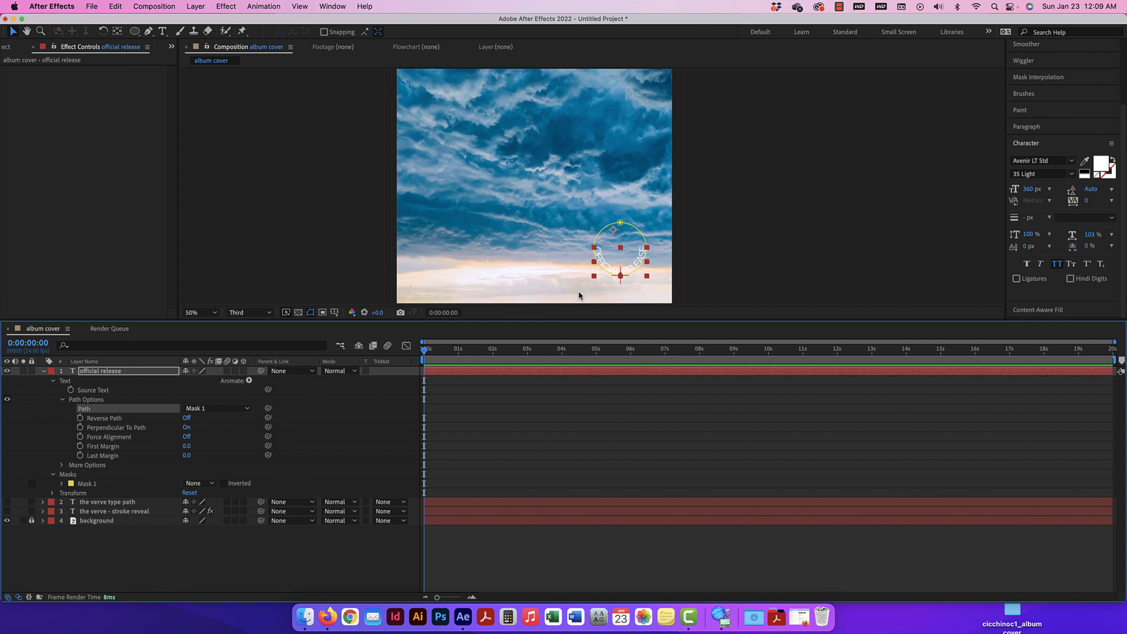
# Step: Extend the circular text with a bullet and a second "official release" so it wraps around the circle
pyautogui.doubleClick(631, 267)
pyautogui.click(664, 249)
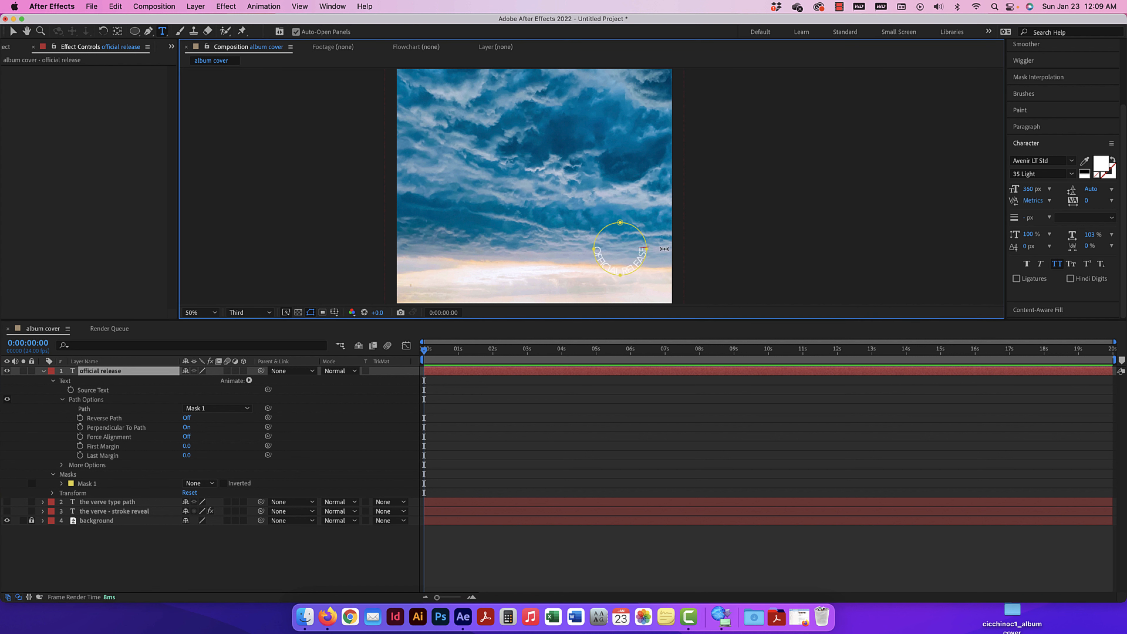
pyautogui.hotkey('alt', '9')
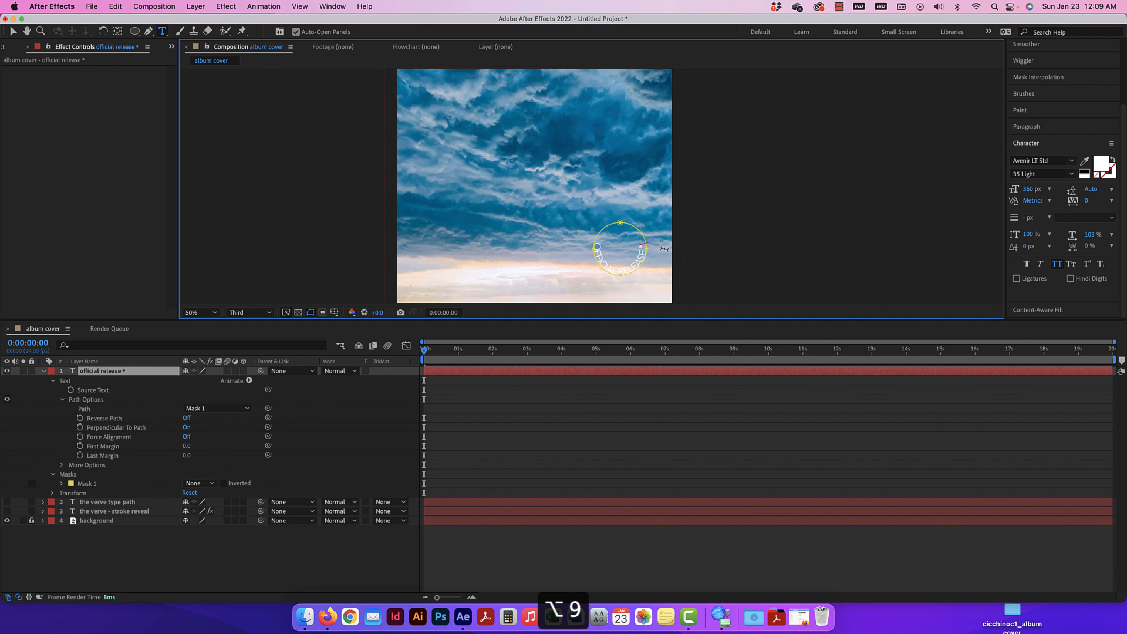
pyautogui.hotkey('alt', '8')
pyautogui.write('offi')
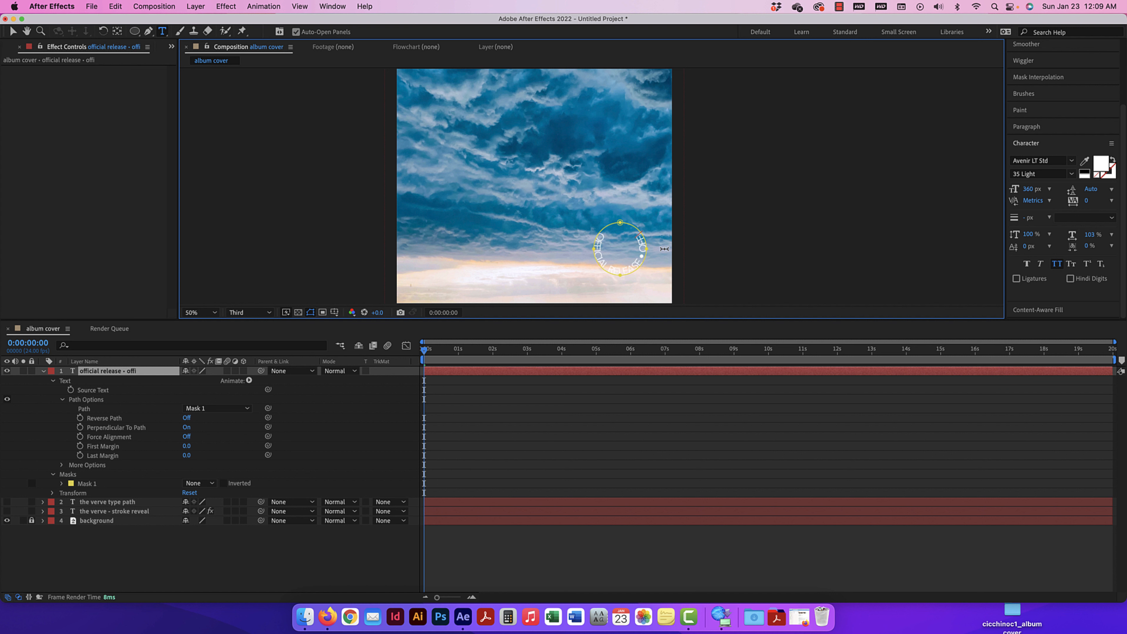
pyautogui.write('cal release')
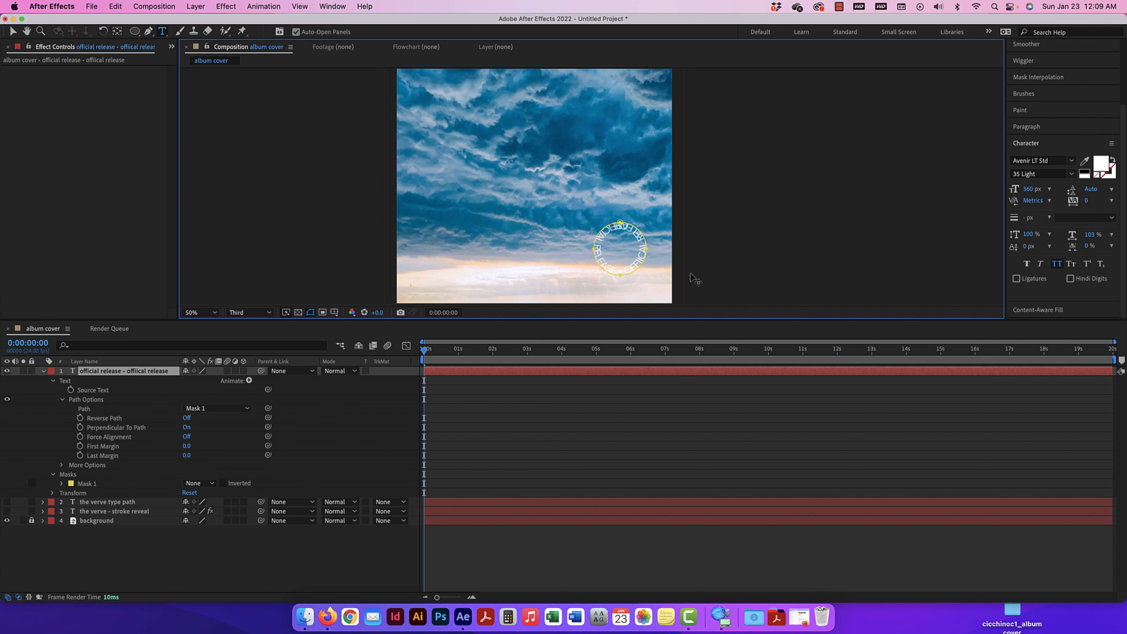
pyautogui.press('cmd+a')
pyautogui.scroll(2, 659, 266)
pyautogui.scroll(-2, 660, 265)
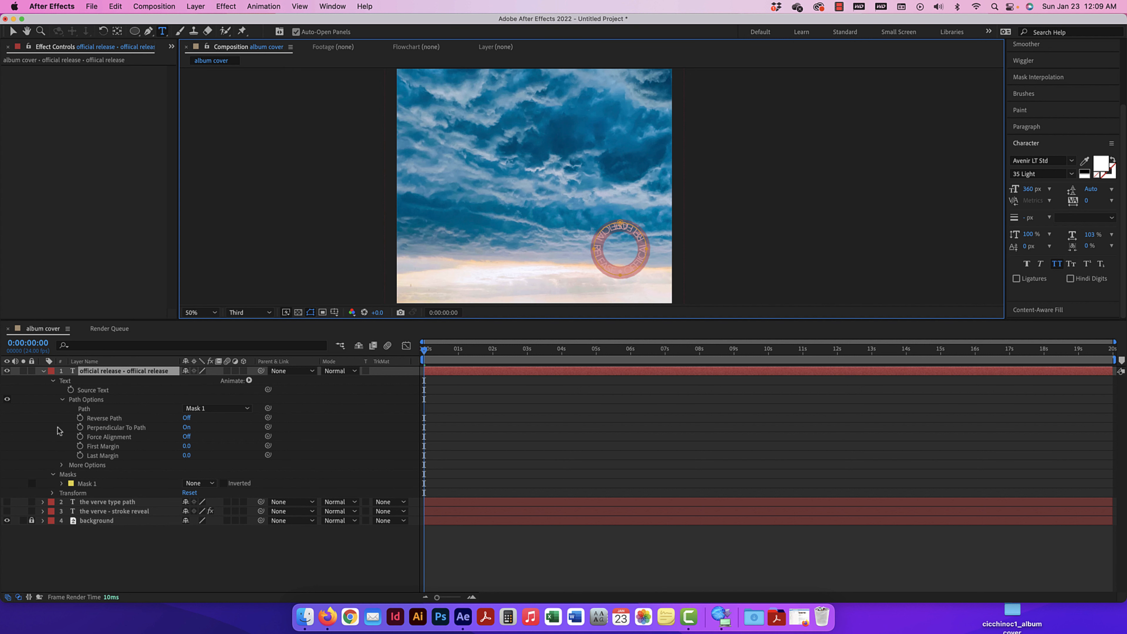
pyautogui.click(79, 400)
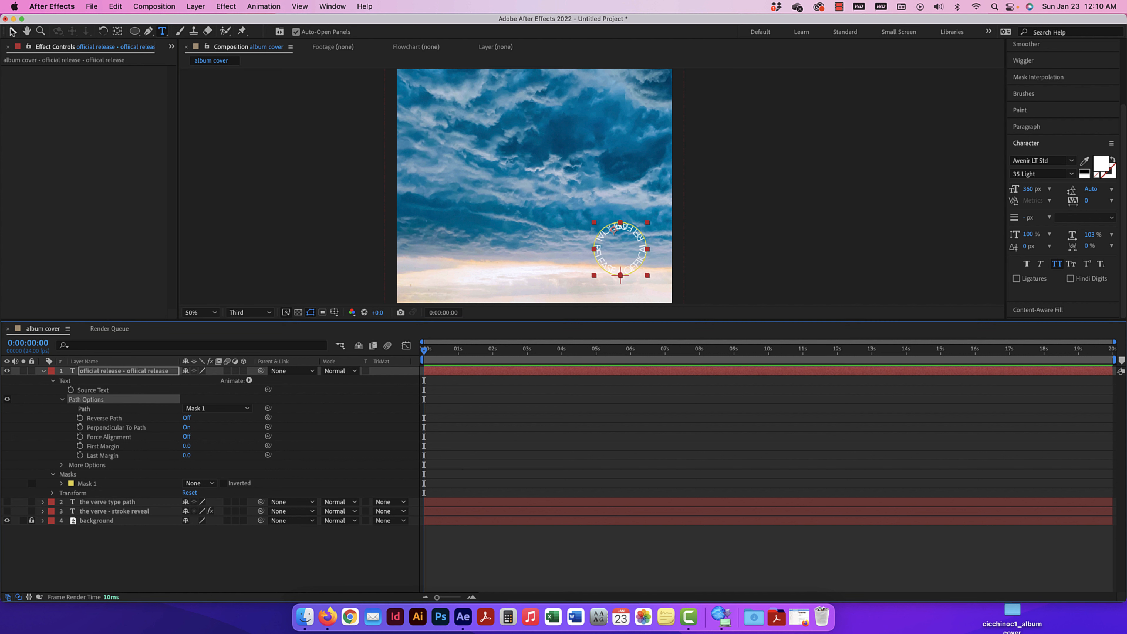
# Step: Scale up the circular text layer slightly in the lower right of the cover
pyautogui.click(12, 31)
pyautogui.click(734, 257)
pyautogui.click(639, 240)
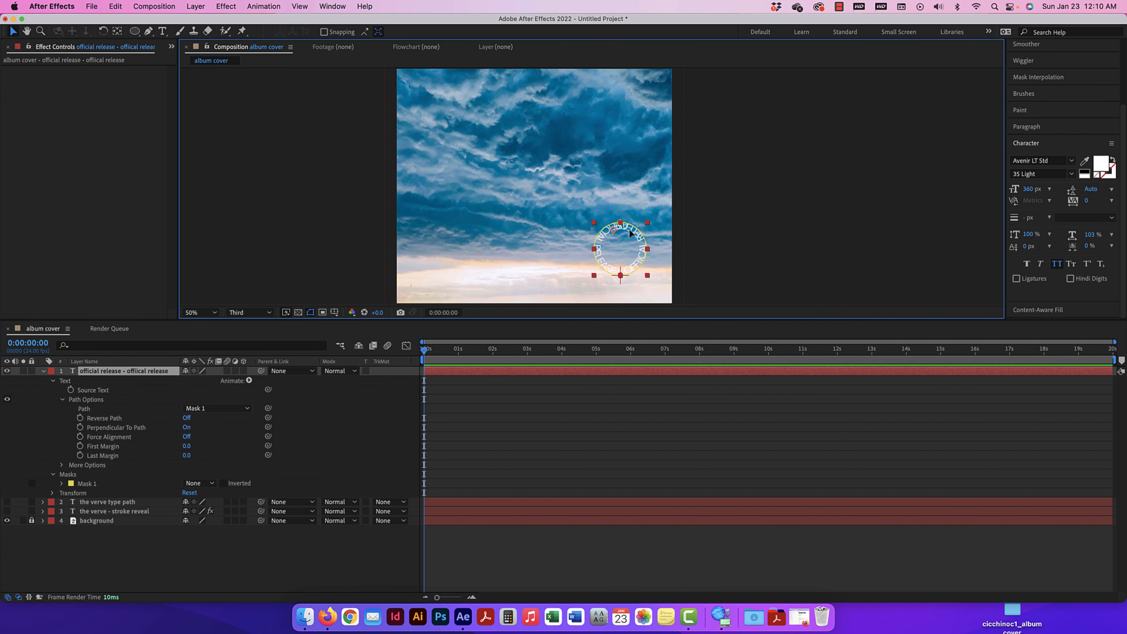
pyautogui.moveTo(648, 223)
pyautogui.mouseDown()
pyautogui.moveTo(659, 219)
pyautogui.moveTo(645, 229)
pyautogui.mouseUp()
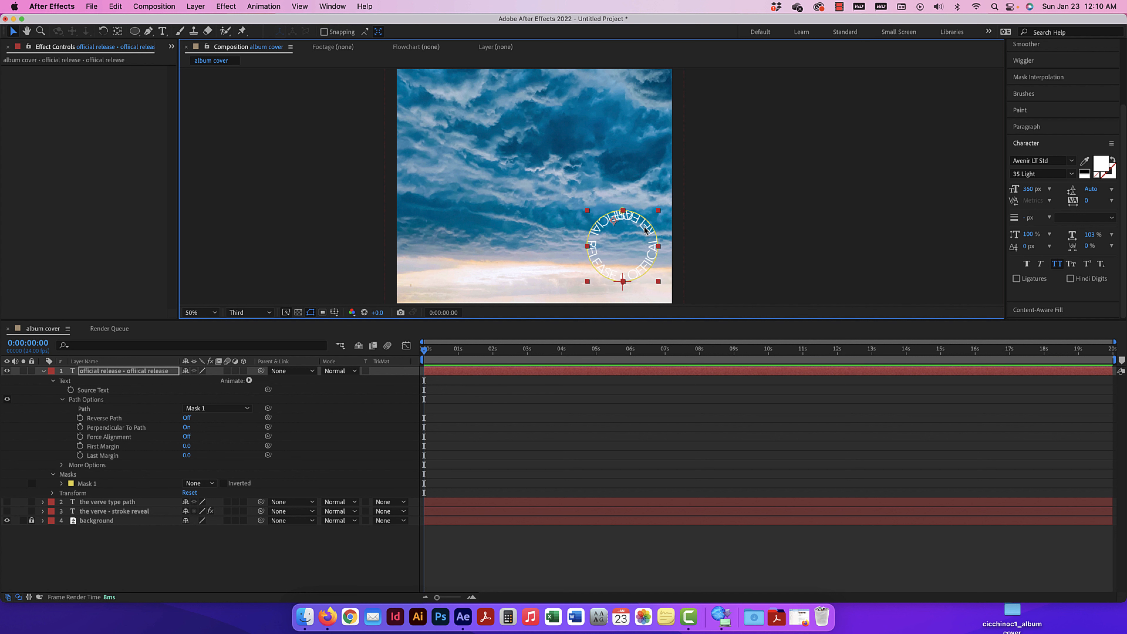
# Step: Enlarge the circular Mask 1 path so both phrases fit around it without overlapping
pyautogui.click(705, 215)
pyautogui.click(654, 239)
pyautogui.doubleClick(656, 236)
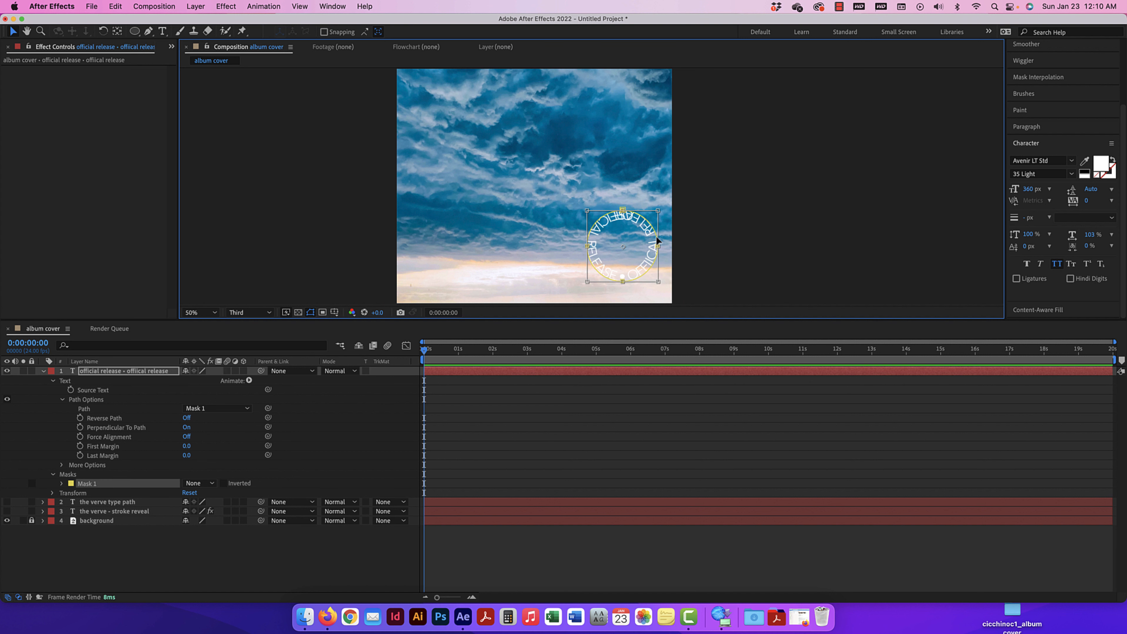
pyautogui.doubleClick(733, 238)
pyautogui.click(656, 236)
pyautogui.click(651, 236)
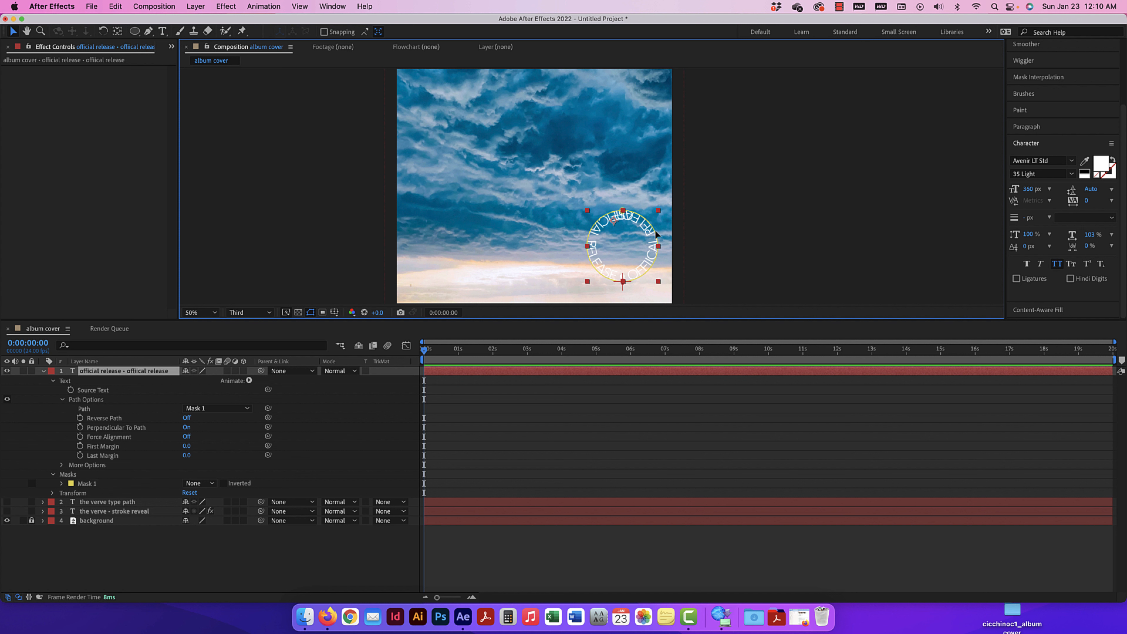
pyautogui.click(656, 235)
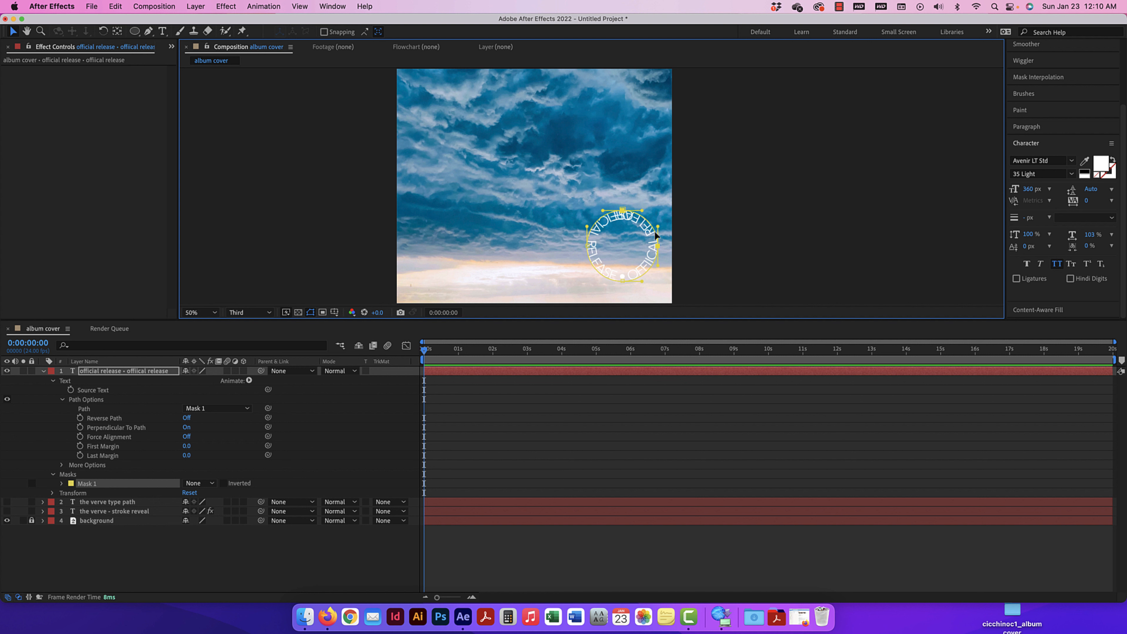
pyautogui.doubleClick(656, 238)
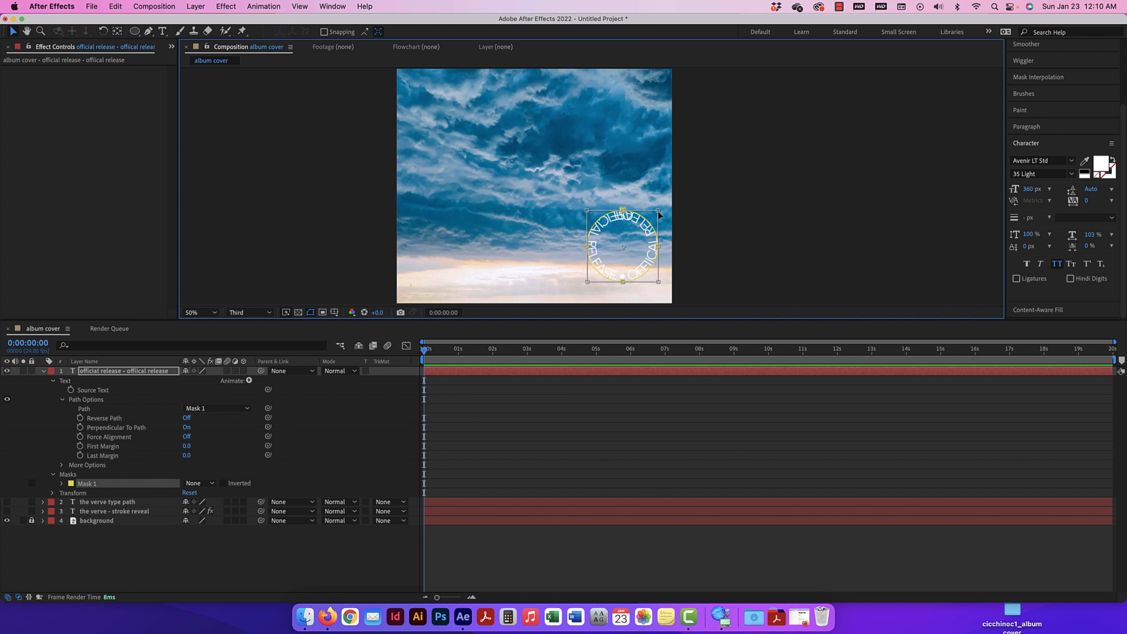
pyautogui.moveTo(659, 214); pyautogui.dragTo(675, 203)
pyautogui.moveTo(588, 201); pyautogui.dragTo(555, 201)
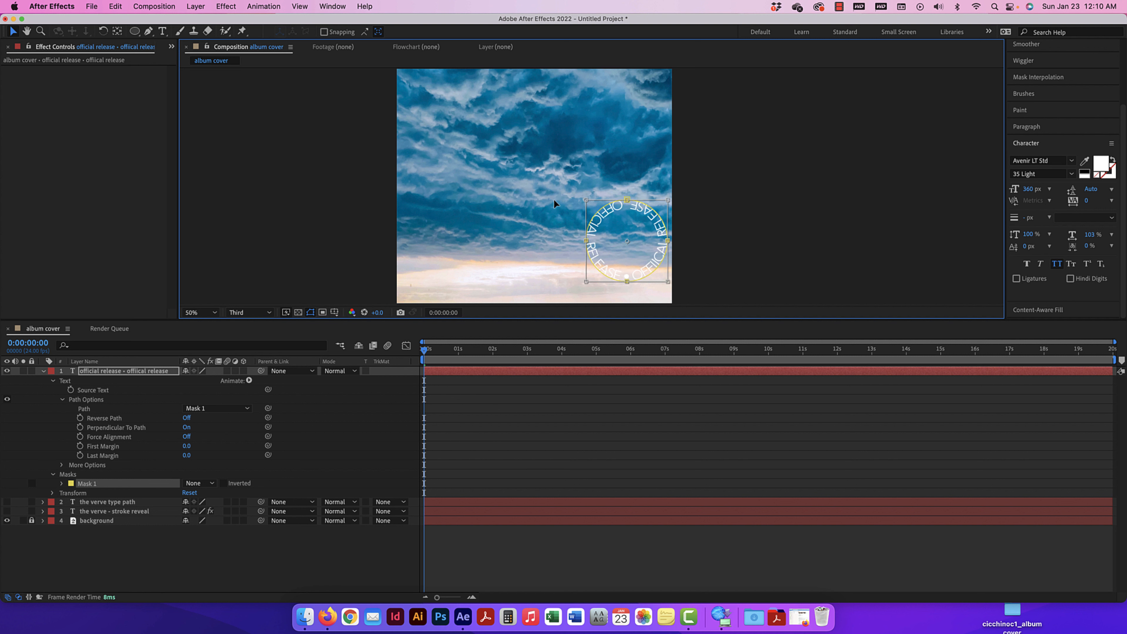
pyautogui.doubleClick(657, 251)
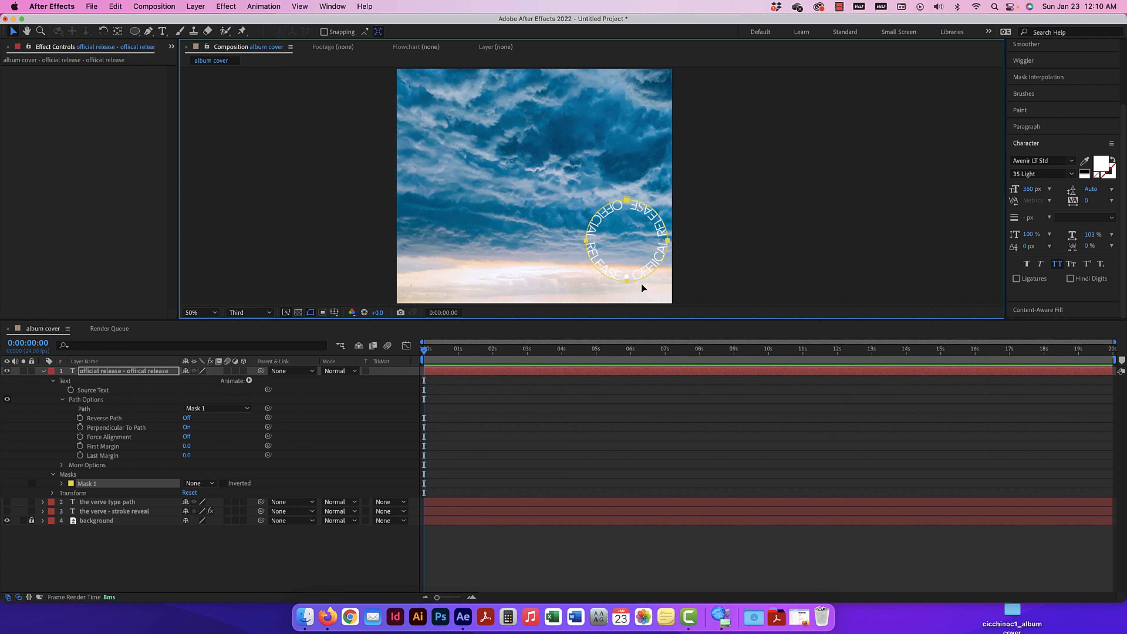
# Step: Correct the misspelled "offiical" to "official" and add a bullet at the end of the circular text
pyautogui.doubleClick(655, 264)
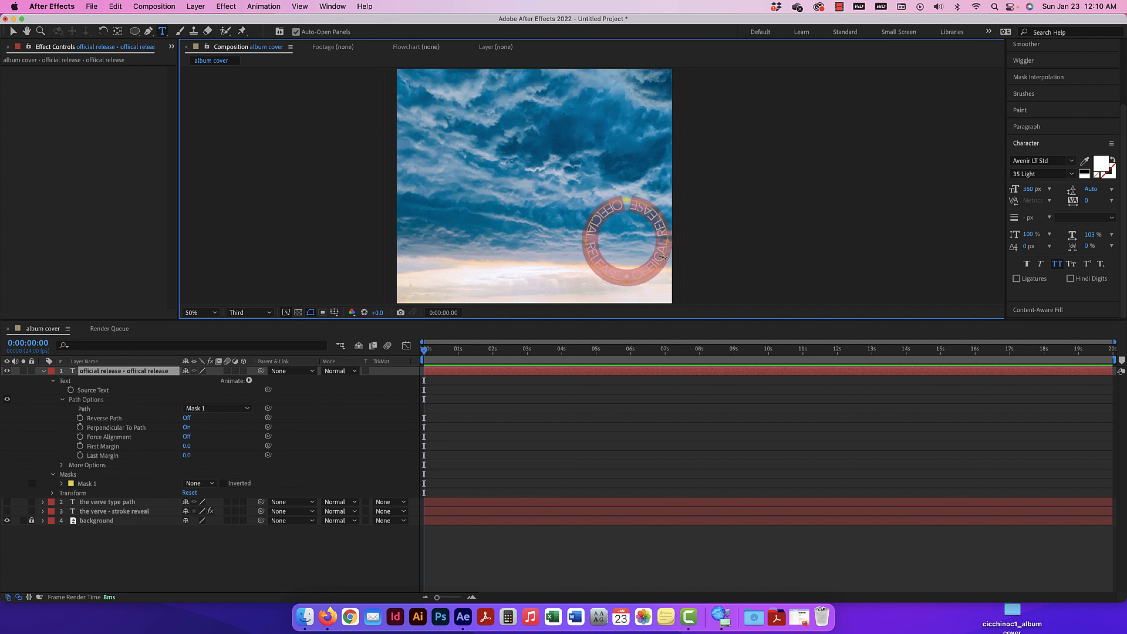
pyautogui.moveTo(662, 253); pyautogui.dragTo(653, 263)
pyautogui.write('CI')
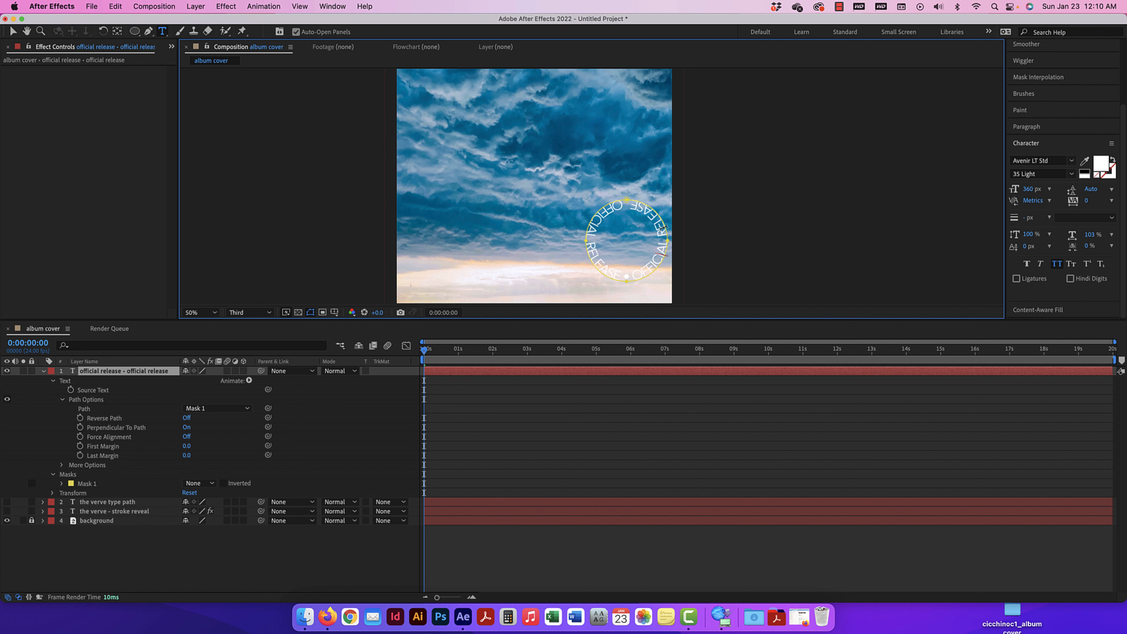
pyautogui.write('•')
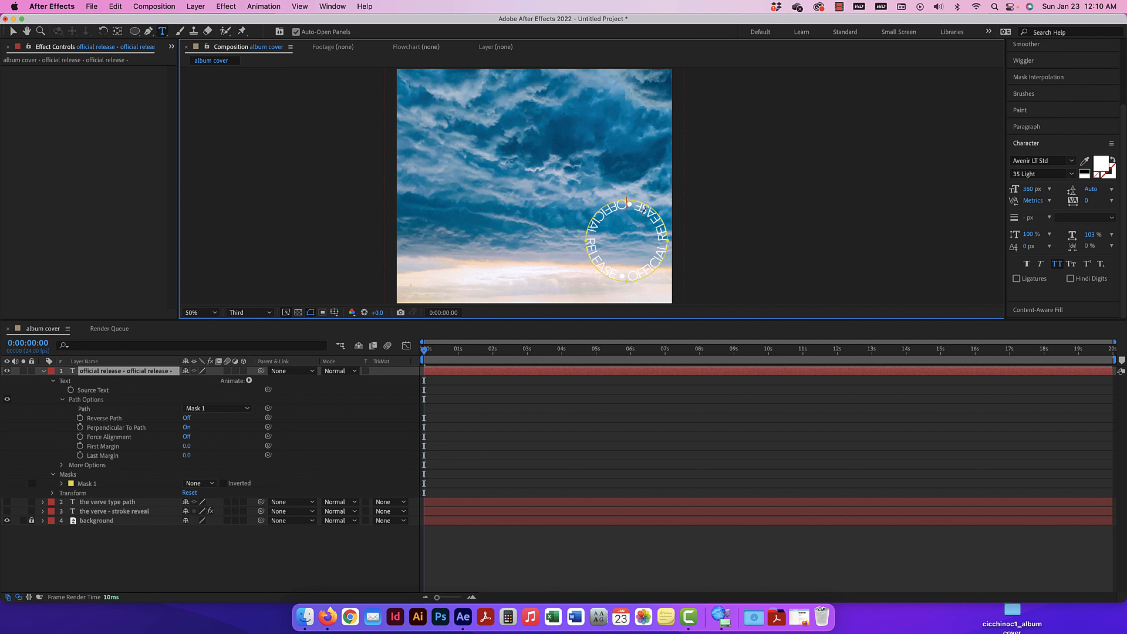
# Step: Set the font size of all the circular text to 353 px
pyautogui.press('super+a')
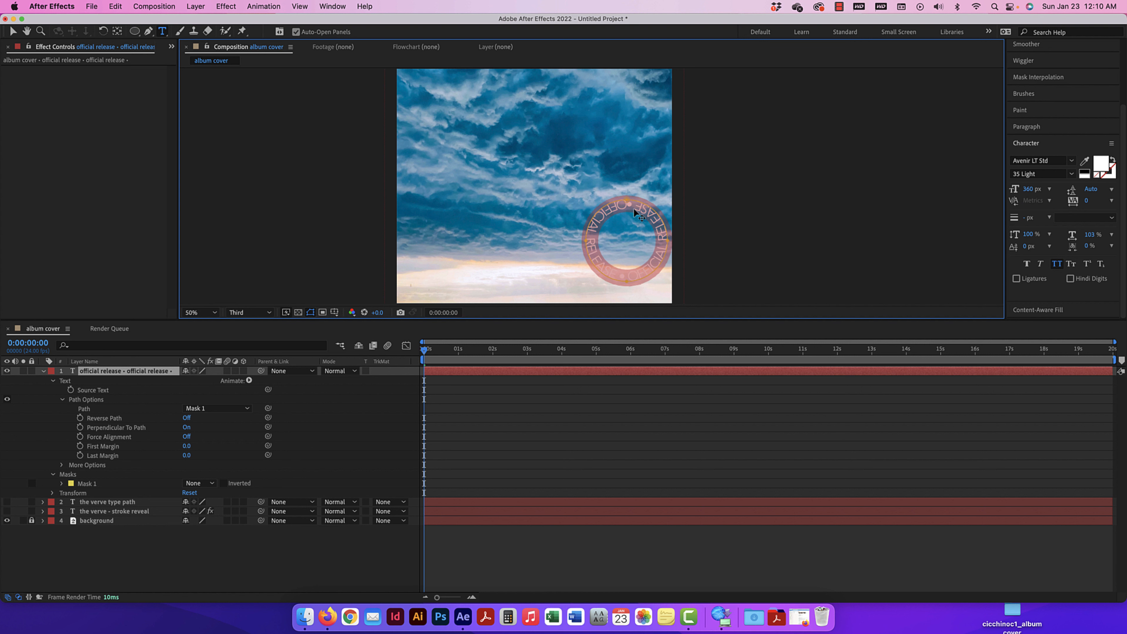
pyautogui.moveTo(1030, 192)
pyautogui.mouseDown()
pyautogui.moveTo(1073, 194)
pyautogui.moveTo(1030, 196)
pyautogui.mouseUp()
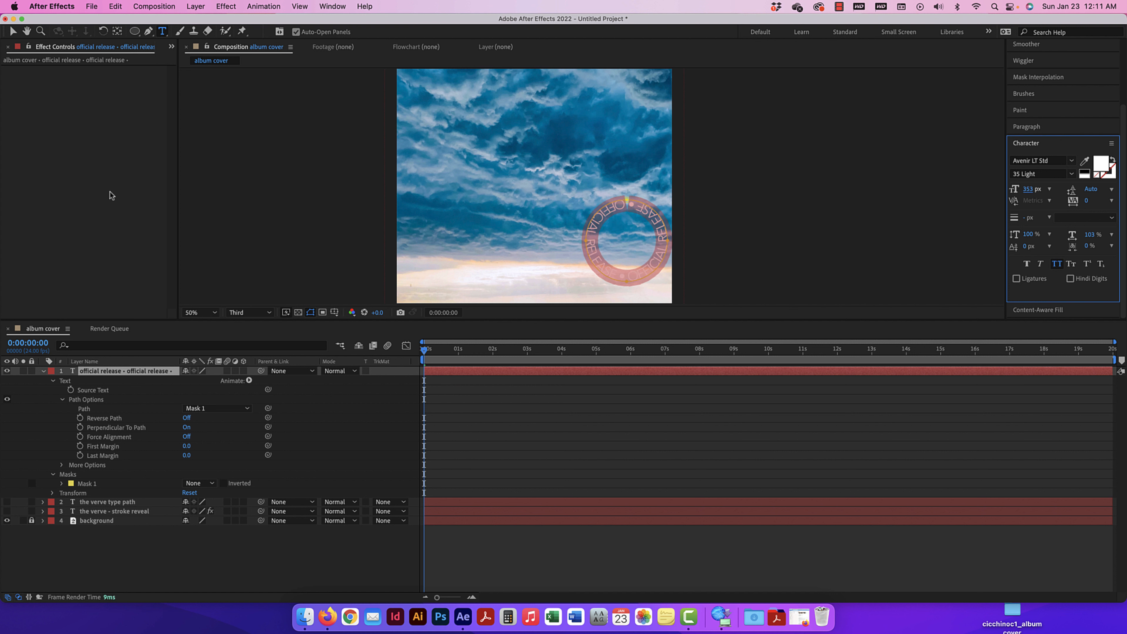
pyautogui.click(705, 254)
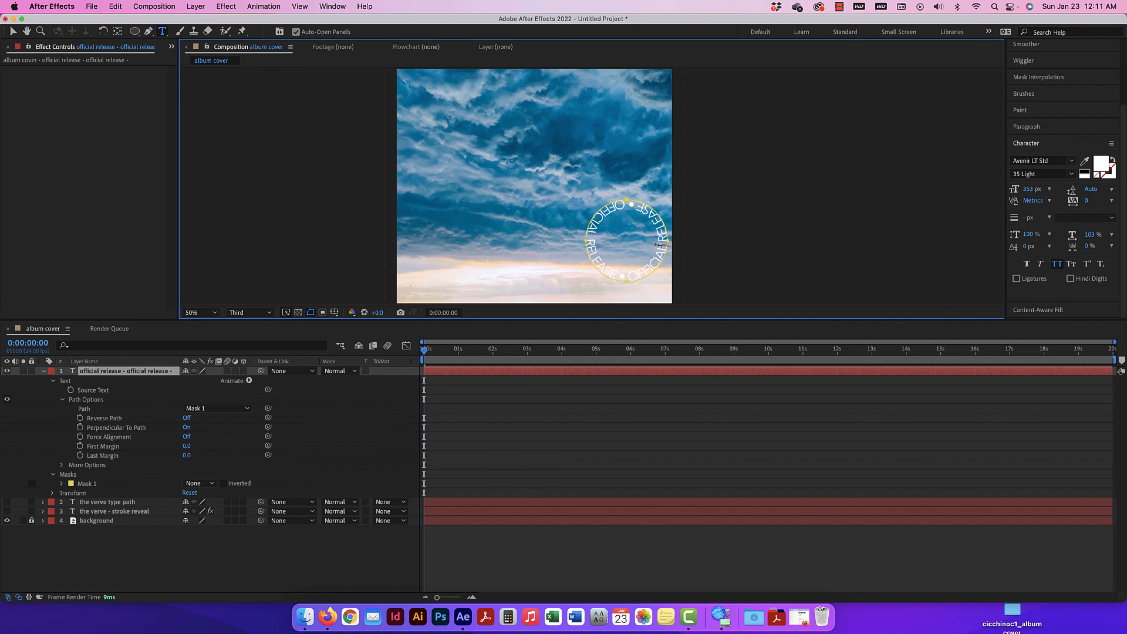
# Step: Scale down the whole circular text layer to a smaller badge
pyautogui.click(13, 31)
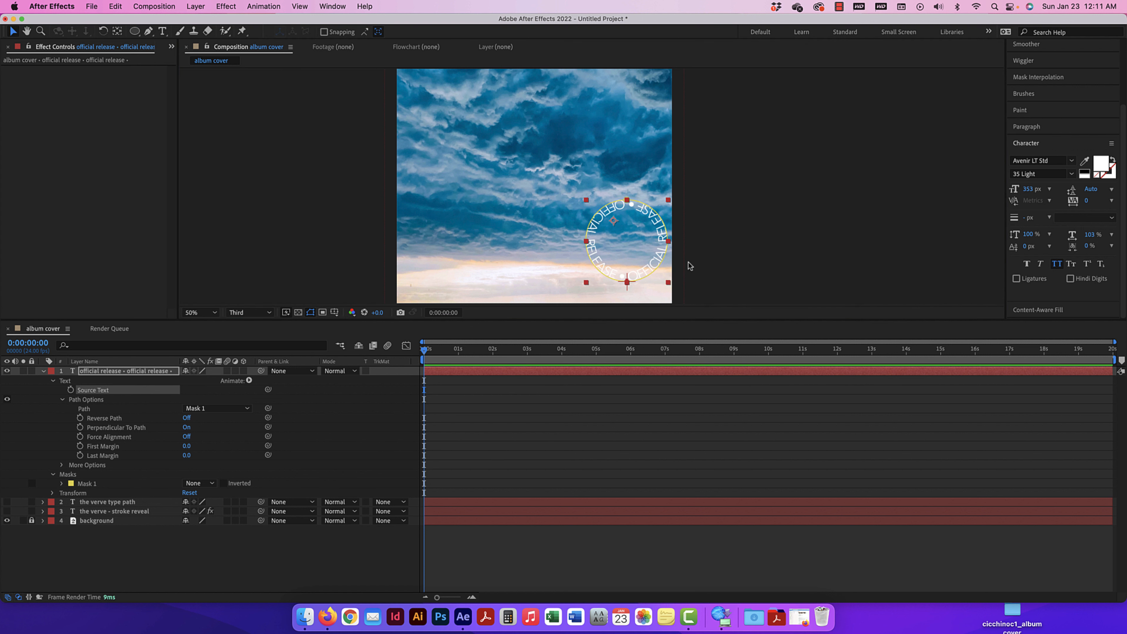
pyautogui.press('cmd+minus')
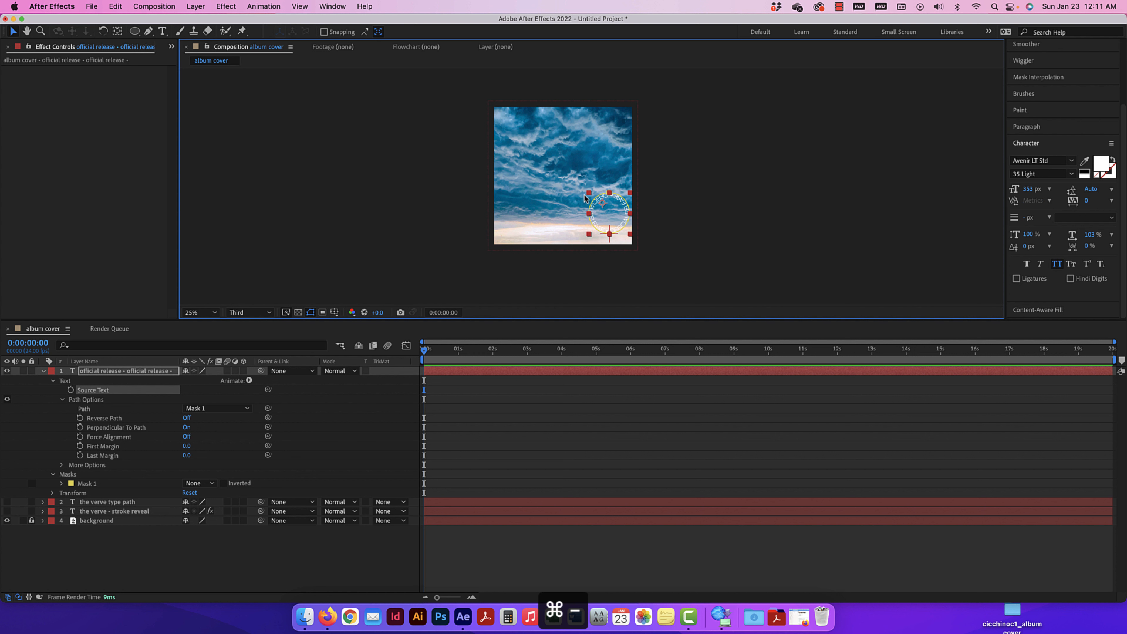
pyautogui.click(588, 196)
pyautogui.click(593, 200)
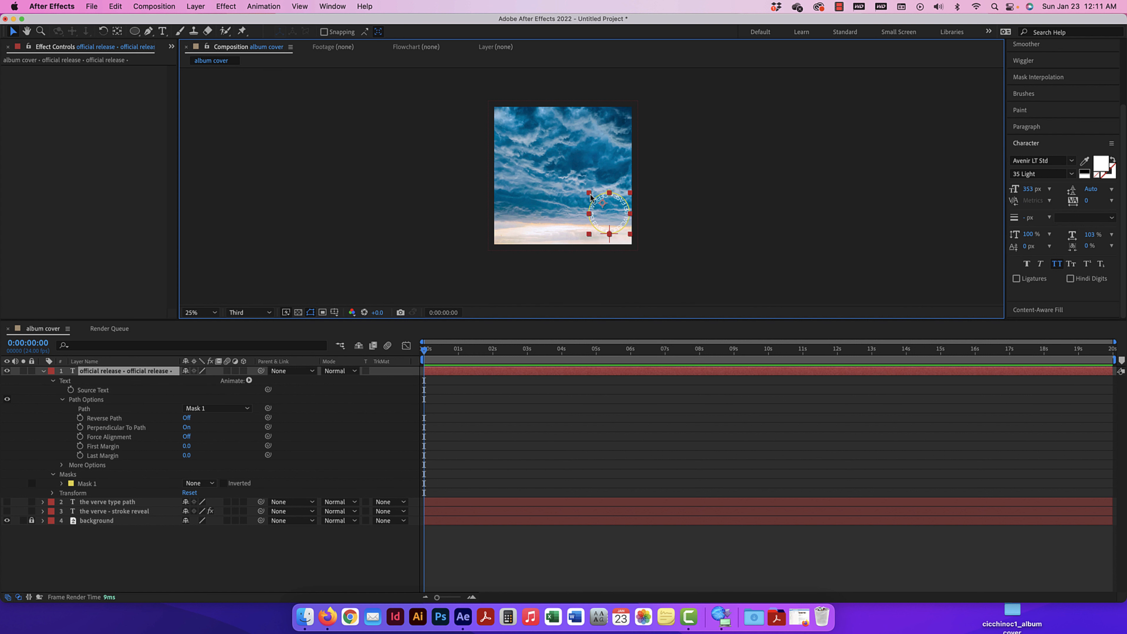
pyautogui.moveTo(591, 196); pyautogui.dragTo(596, 203)
pyautogui.click(619, 224)
pyautogui.click(618, 210)
pyautogui.click(620, 201)
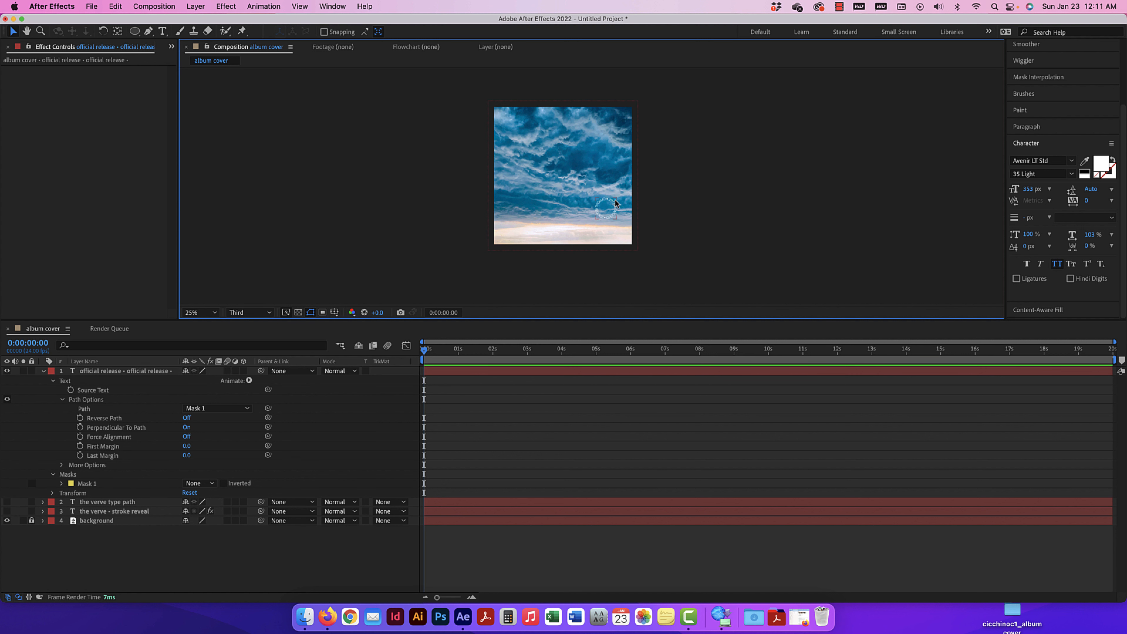
pyautogui.click(620, 201)
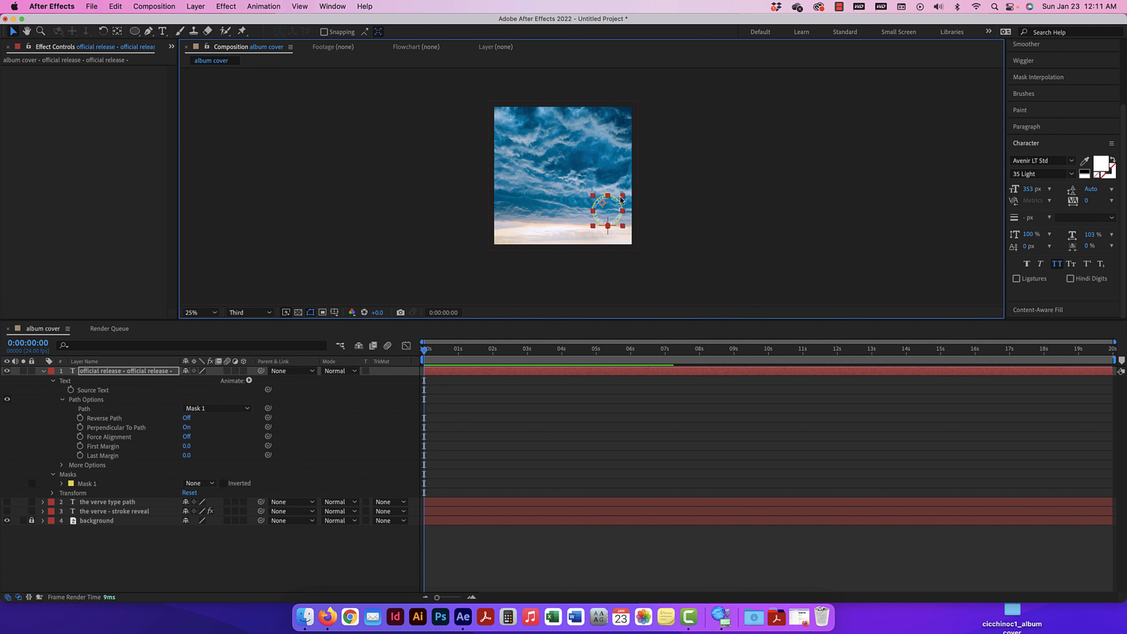
# Step: Move the circular text up and to the right, near the cover's right edge above the bright horizon
pyautogui.press('super+equal')
pyautogui.moveTo(638, 255)
pyautogui.mouseDown()
pyautogui.moveTo(645, 288)
pyautogui.moveTo(651, 243)
pyautogui.mouseUp()
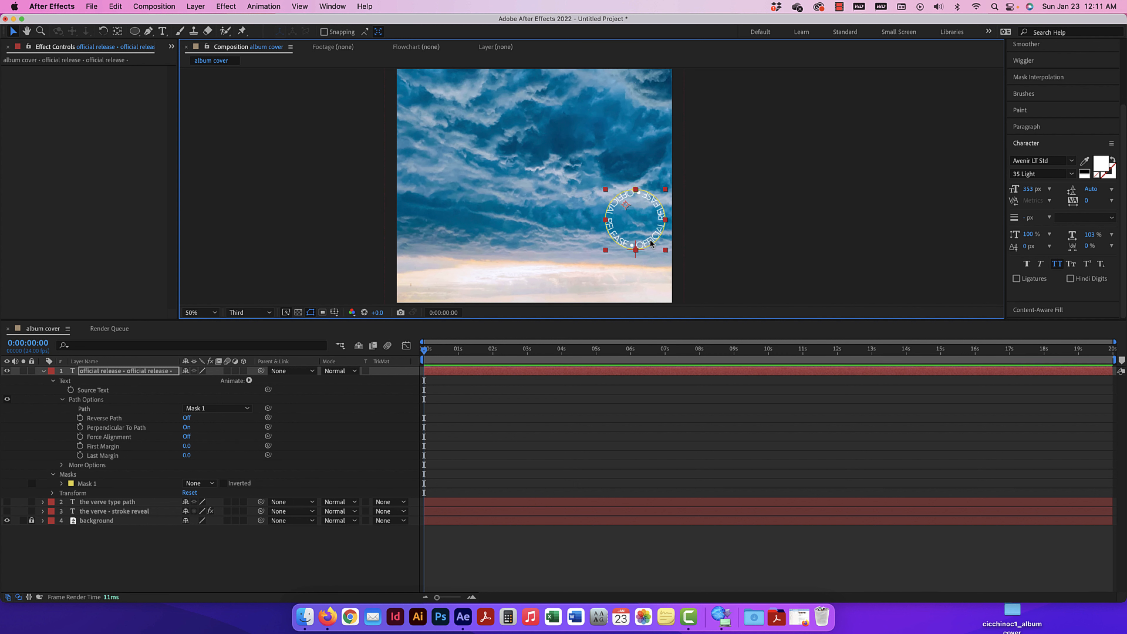
pyautogui.click(741, 222)
pyautogui.click(639, 236)
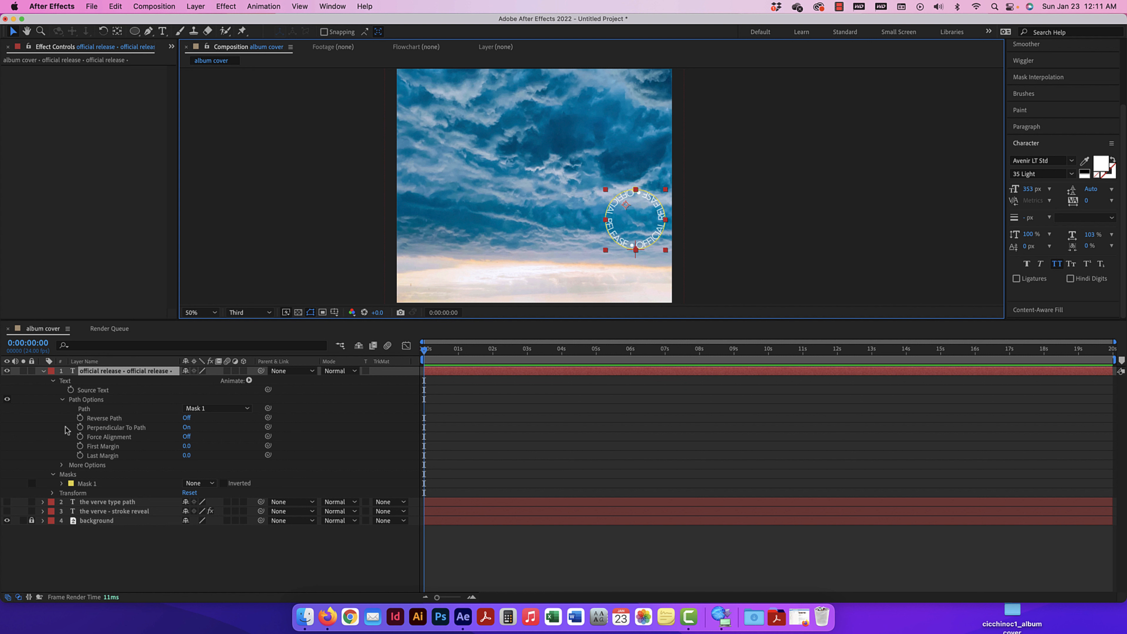
# Step: Keyframe the circular text's First Margin from 0 at 0 seconds to 7070 at 2 seconds and preview the rotation
pyautogui.click(80, 446)
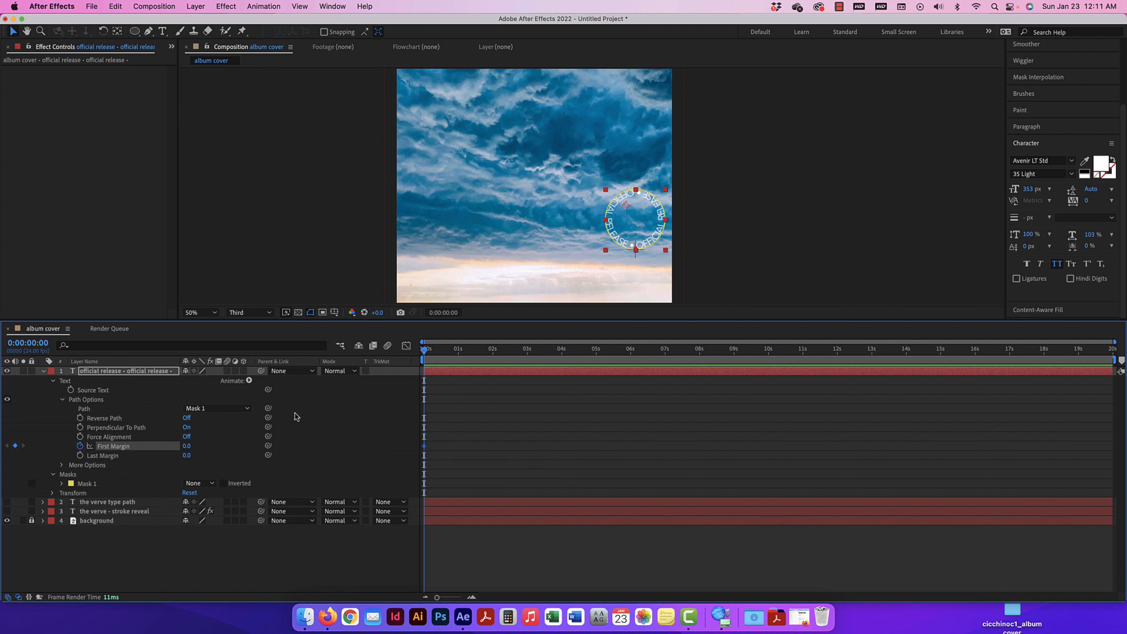
pyautogui.moveTo(425, 351); pyautogui.dragTo(493, 349)
pyautogui.press('super+equal')
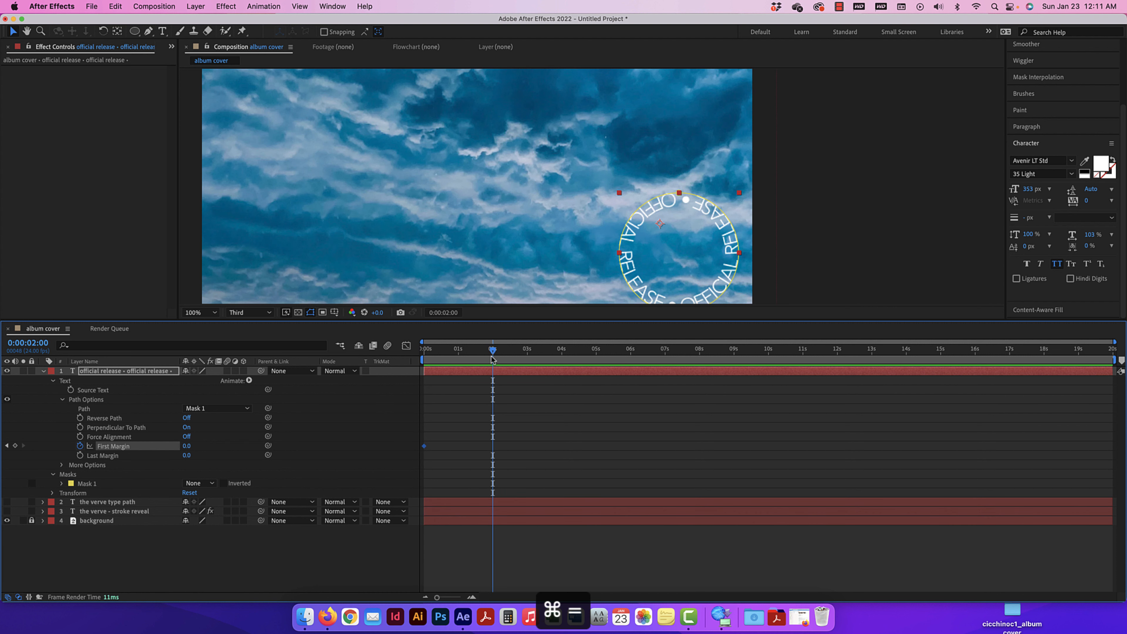
pyautogui.moveTo(781, 244); pyautogui.dragTo(683, 198)
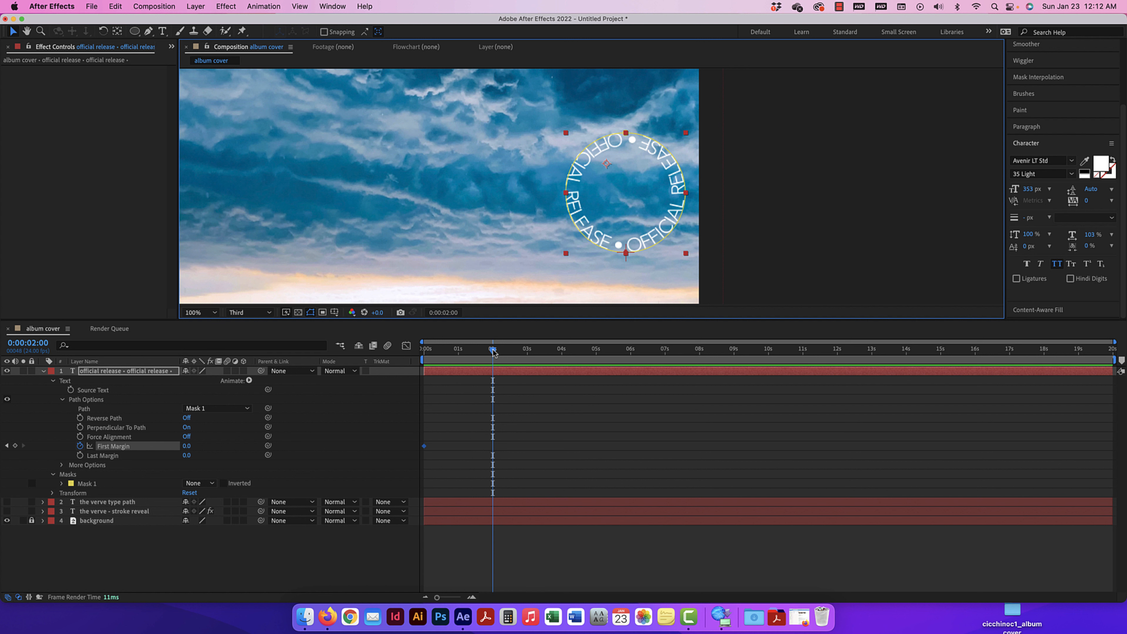
pyautogui.moveTo(493, 352)
pyautogui.mouseDown()
pyautogui.moveTo(424, 351)
pyautogui.moveTo(493, 351)
pyautogui.mouseUp()
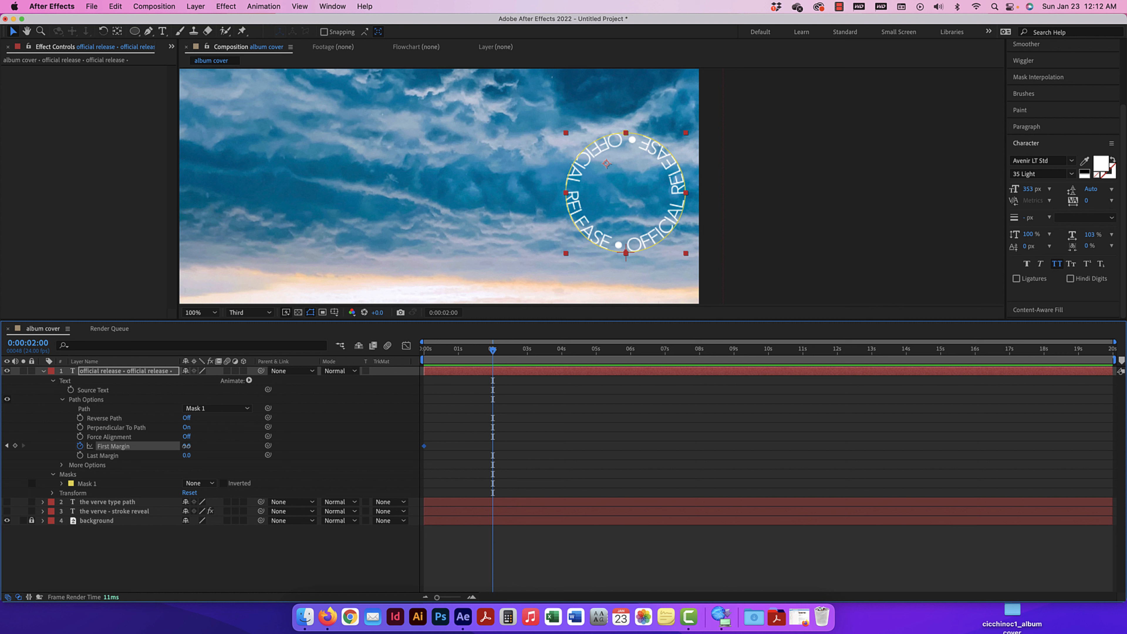
pyautogui.moveTo(186, 446); pyautogui.dragTo(672, 450)
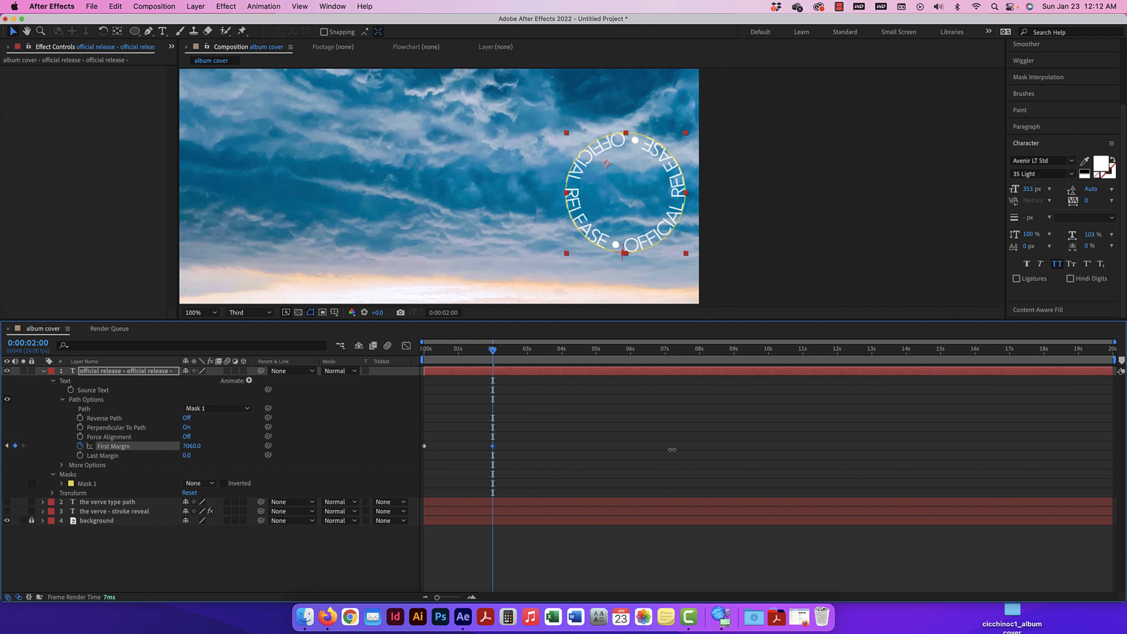
pyautogui.moveTo(494, 350); pyautogui.dragTo(371, 350)
pyautogui.press('space')
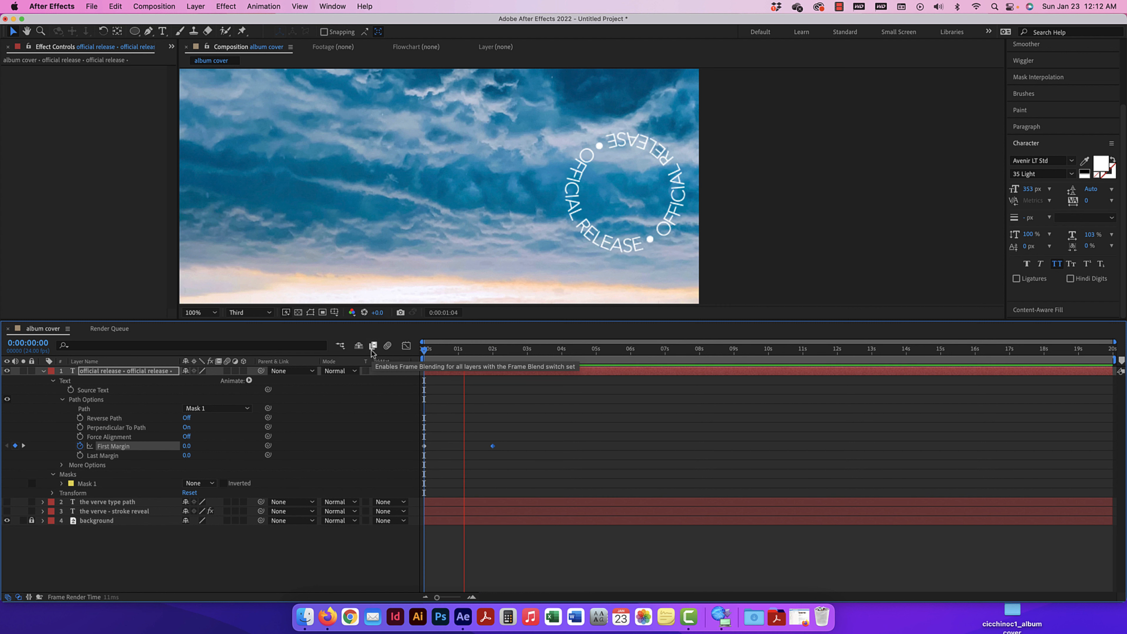
pyautogui.press('space')
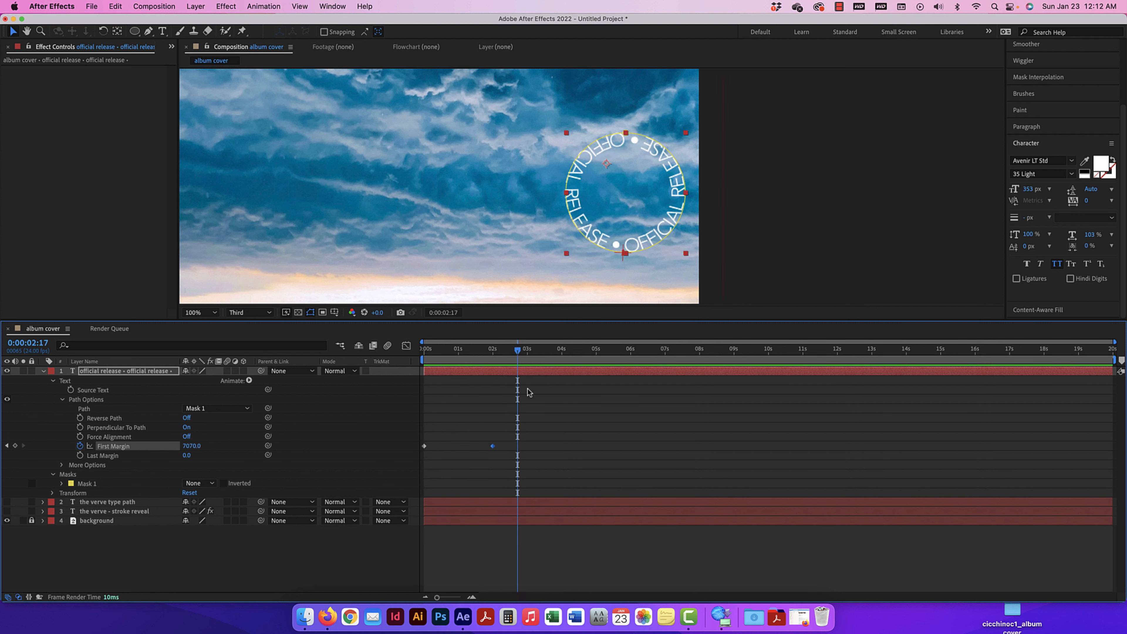
# Step: Slow the rotation by moving the second First Margin keyframe to 0:00:02:17, and play it from the start
pyautogui.moveTo(493, 446); pyautogui.dragTo(518, 446)
pyautogui.moveTo(518, 352); pyautogui.dragTo(424, 351)
pyautogui.press('space')
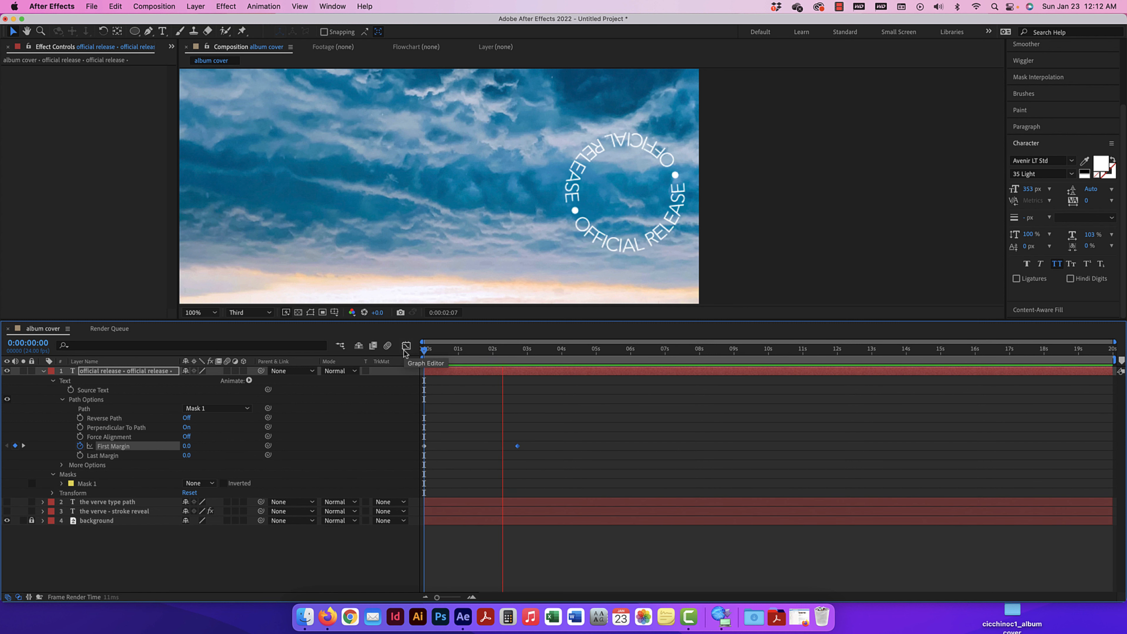
pyautogui.press('space')
# Step: Move the second First Margin keyframe to exactly 5 seconds and preview the slower rotation
pyautogui.moveTo(517, 446); pyautogui.dragTo(599, 447)
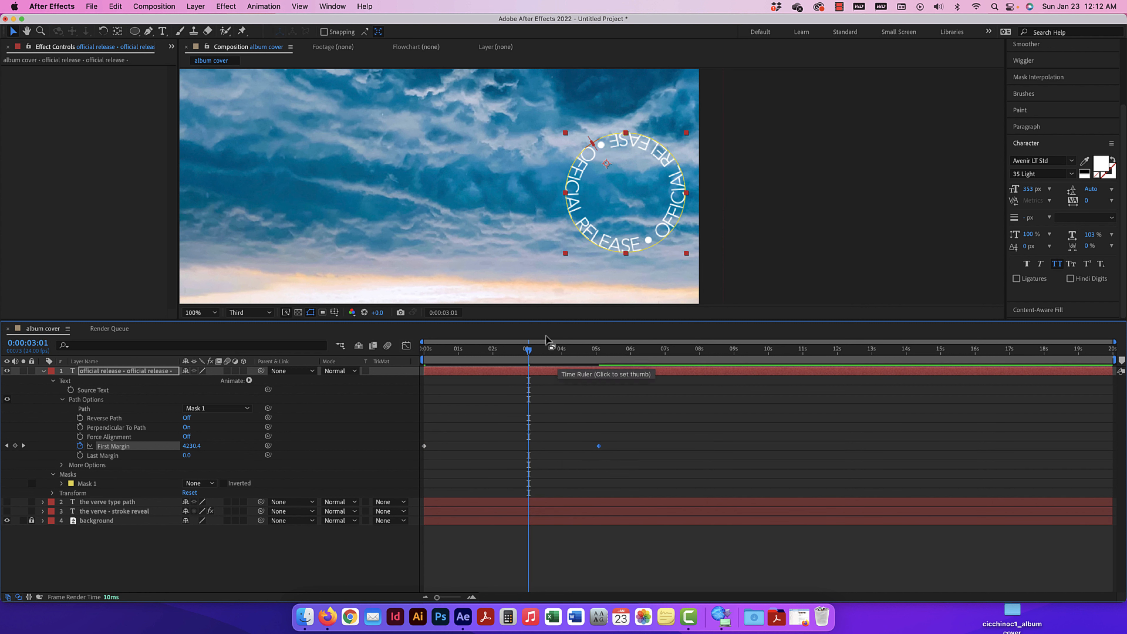
pyautogui.moveTo(529, 354); pyautogui.dragTo(596, 351)
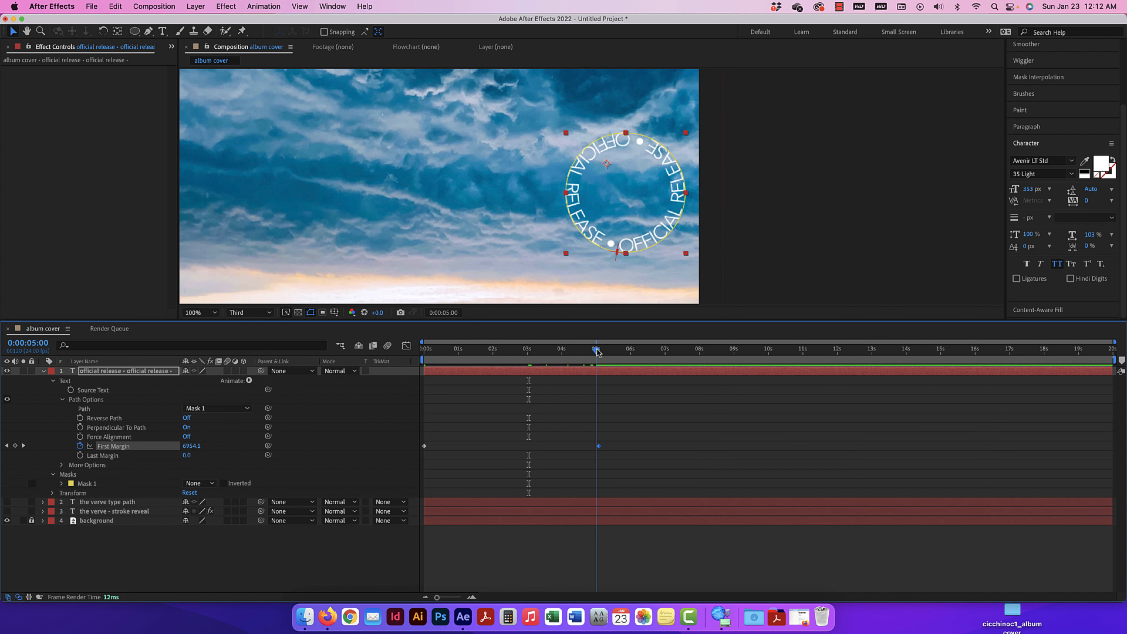
pyautogui.moveTo(599, 446); pyautogui.dragTo(596, 447)
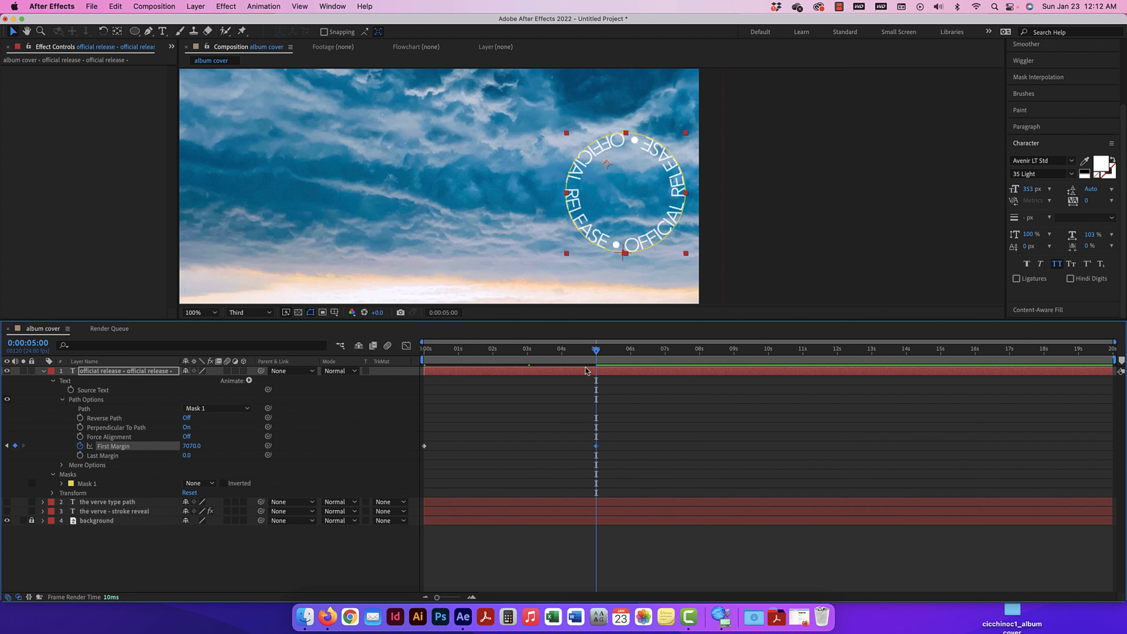
pyautogui.moveTo(595, 351); pyautogui.dragTo(419, 353)
pyautogui.press('space')
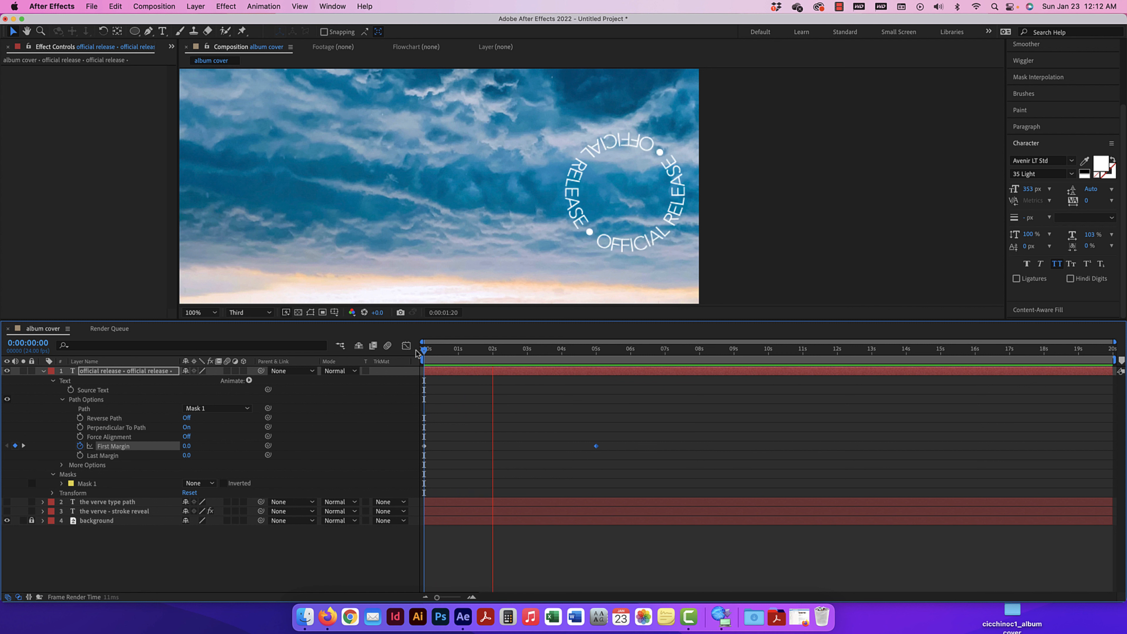
pyautogui.press('space')
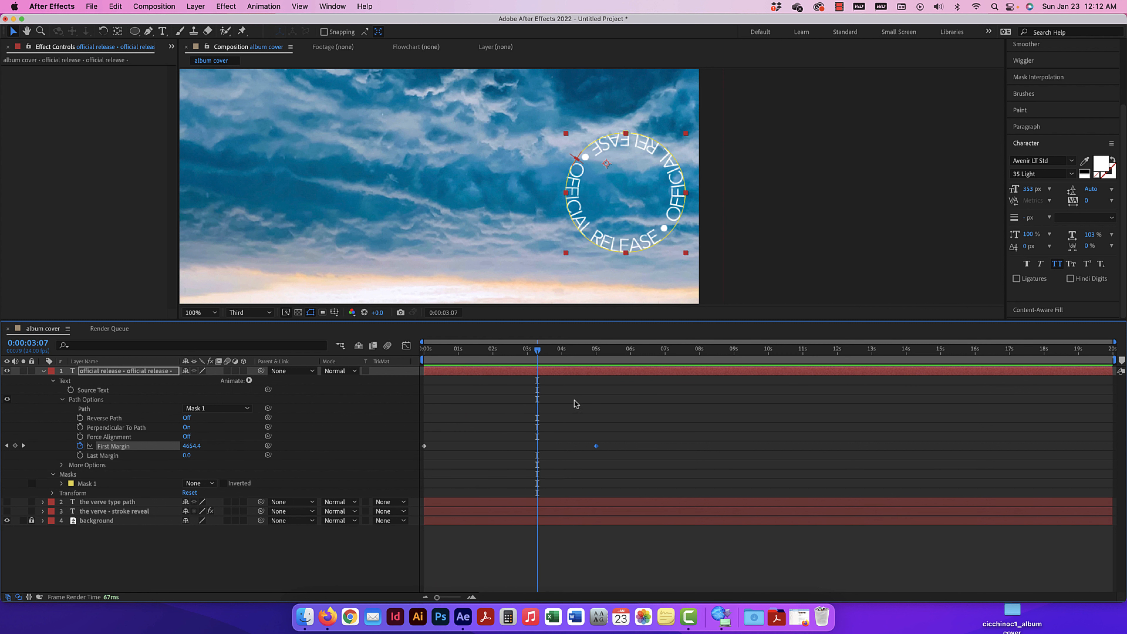
pyautogui.doubleClick(608, 245)
pyautogui.moveTo(599, 240); pyautogui.dragTo(628, 243)
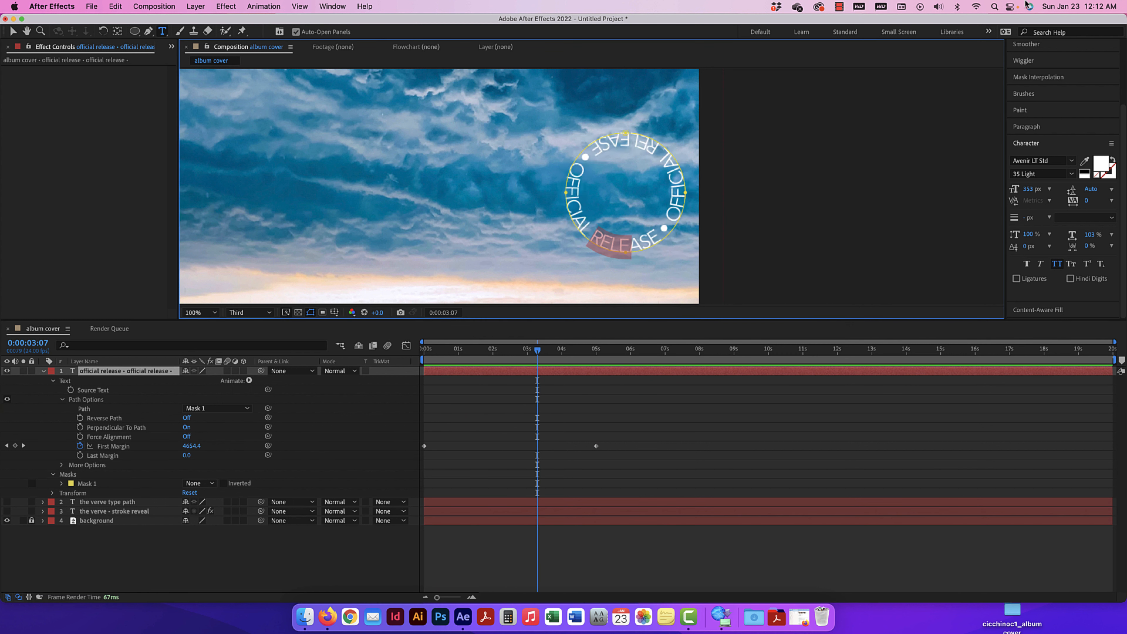
pyautogui.click(12, 31)
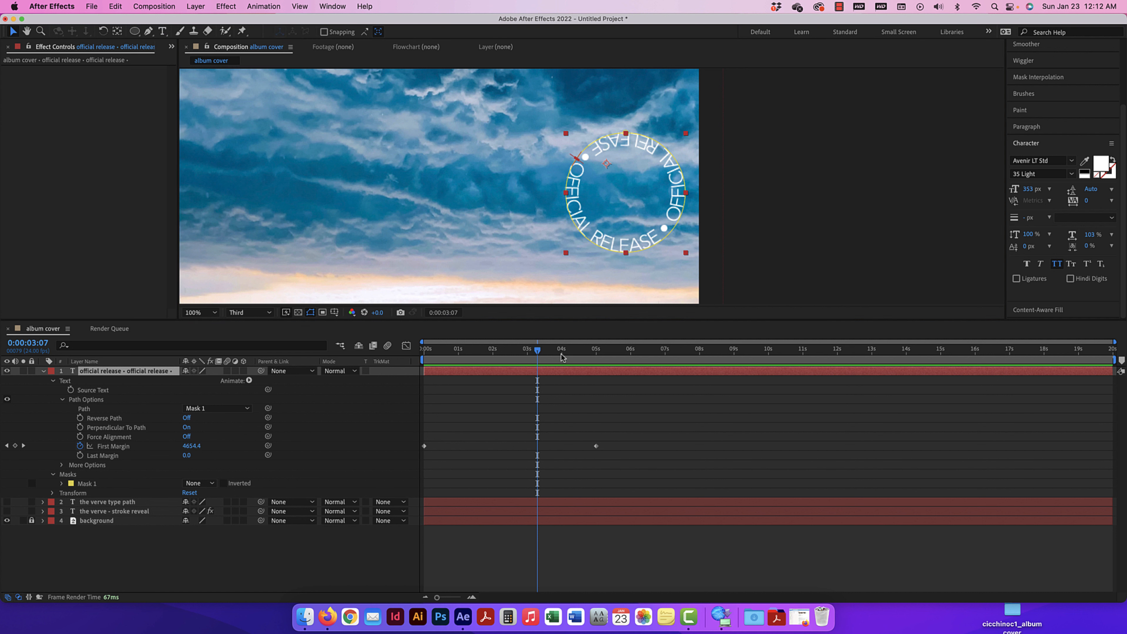
# Step: Play the circular text's rotation from the beginning to past the 5-second keyframe
pyautogui.moveTo(540, 354); pyautogui.dragTo(360, 348)
pyautogui.press('space')
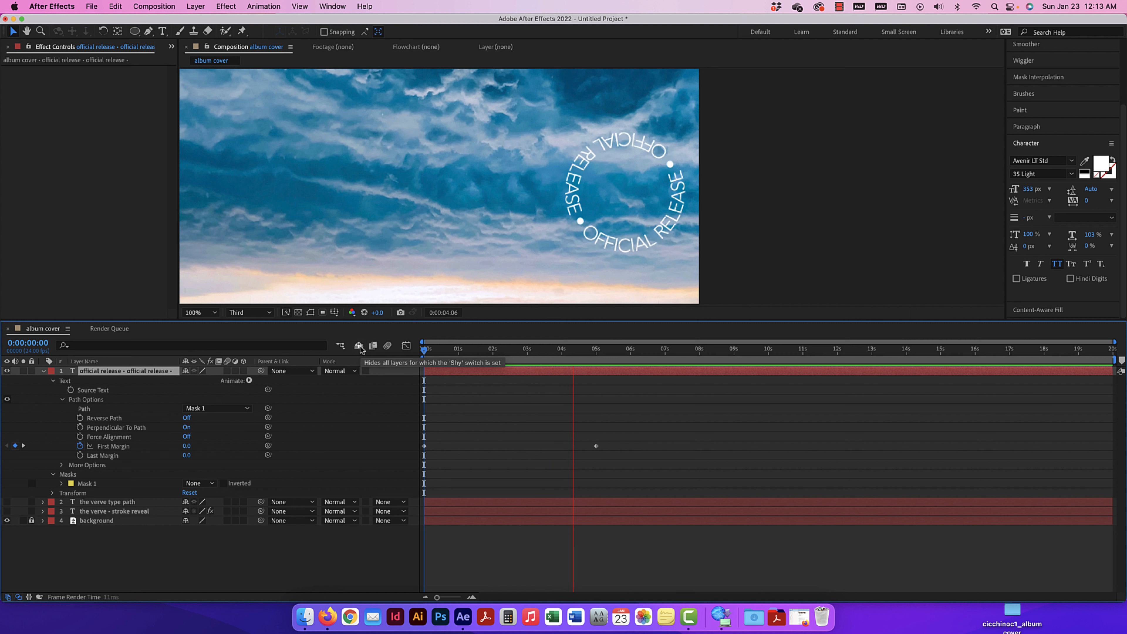
pyautogui.press('space')
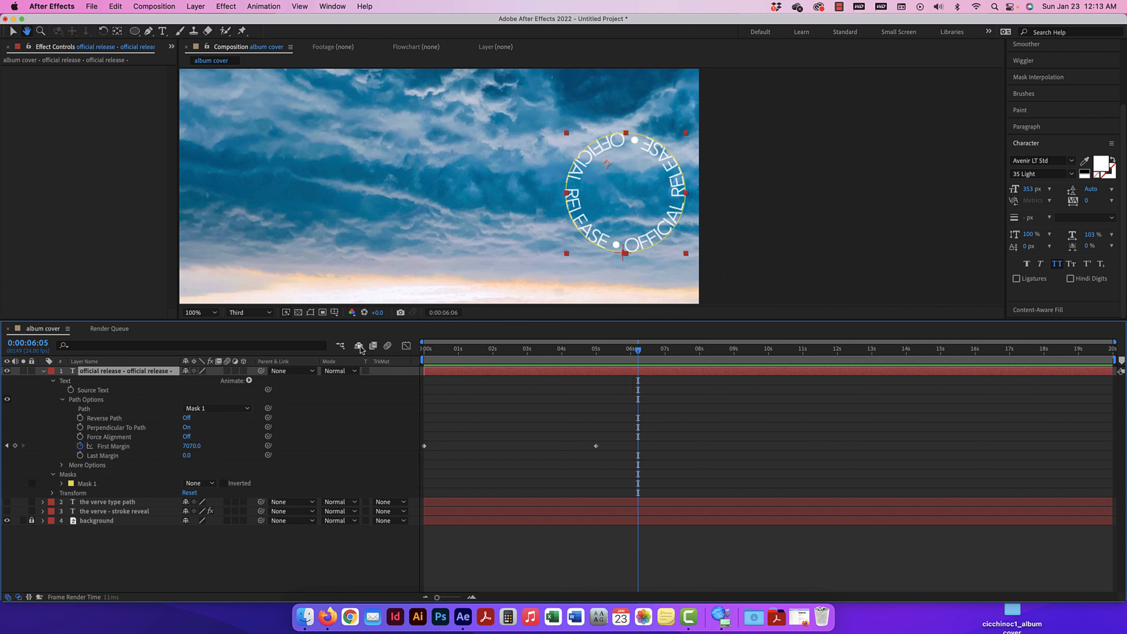
# Step: Try stretching the rotation by moving the second First Margin keyframe to just before 20 seconds, and preview it
pyautogui.moveTo(596, 446); pyautogui.dragTo(1109, 445)
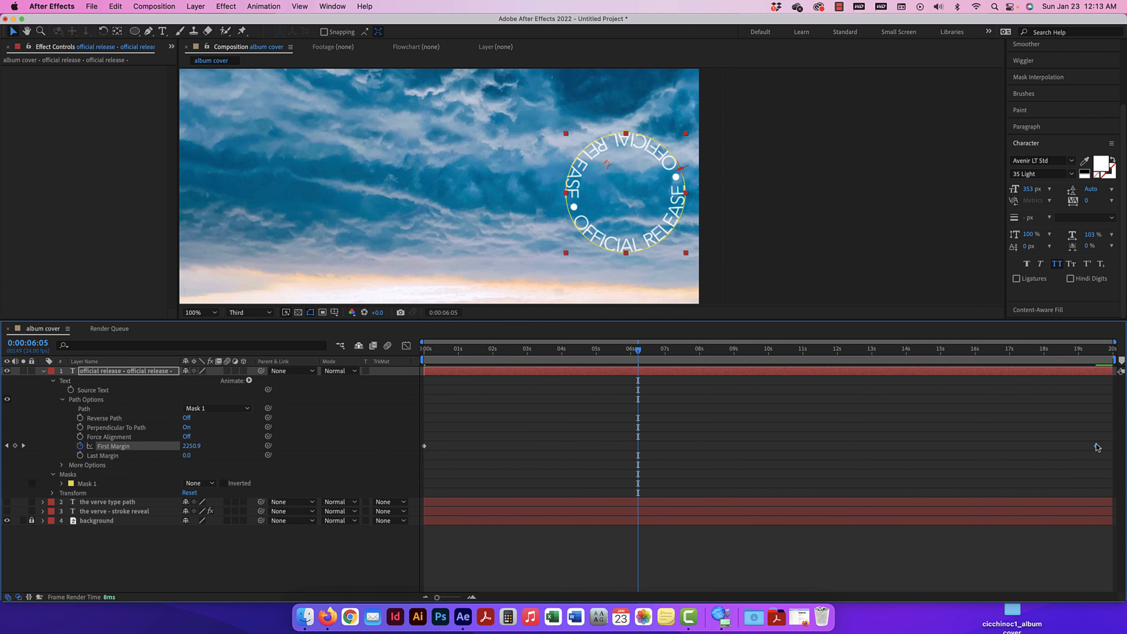
pyautogui.press('space')
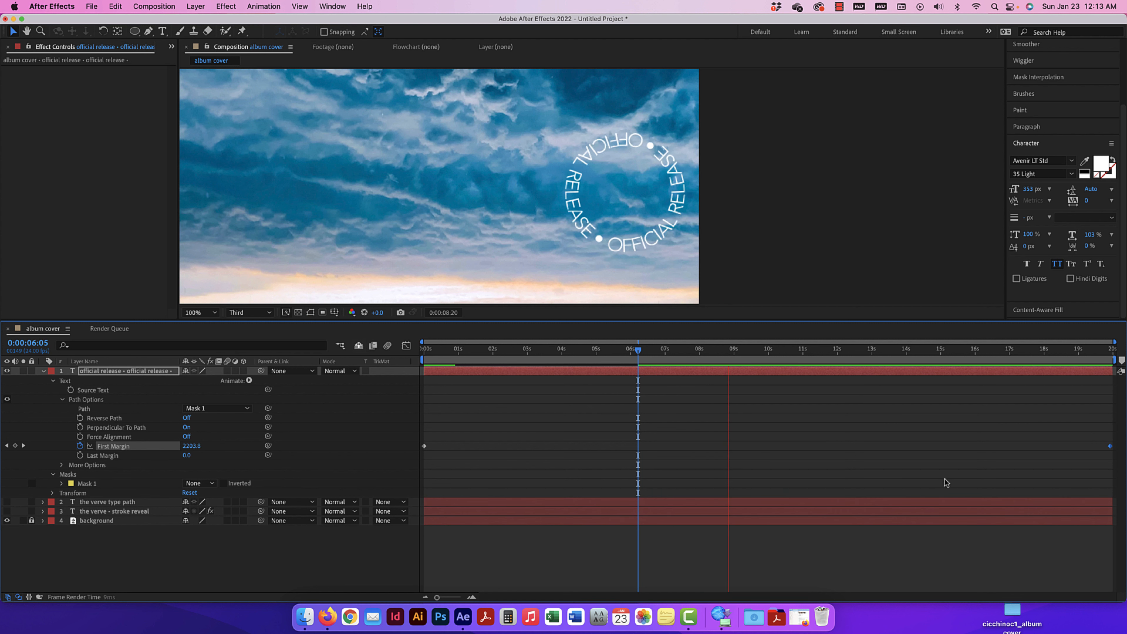
pyautogui.press('space')
# Step: Place the second First Margin keyframe at 0:00:08:01 and preview the rotation speed
pyautogui.moveTo(1110, 450); pyautogui.dragTo(700, 446)
pyautogui.press('space')
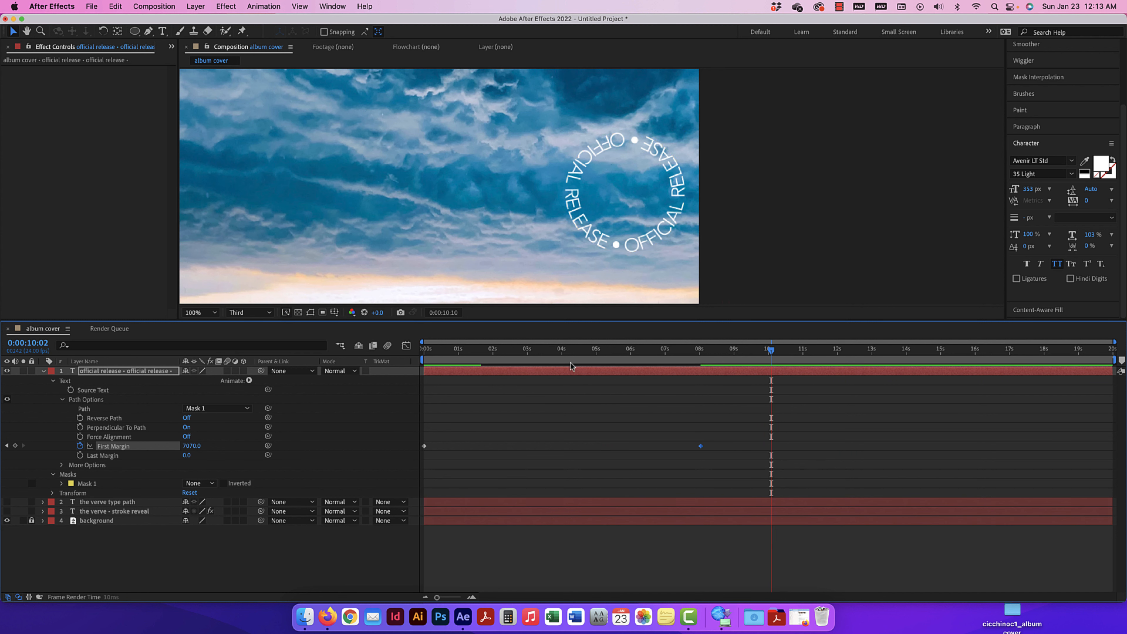
pyautogui.click(540, 349)
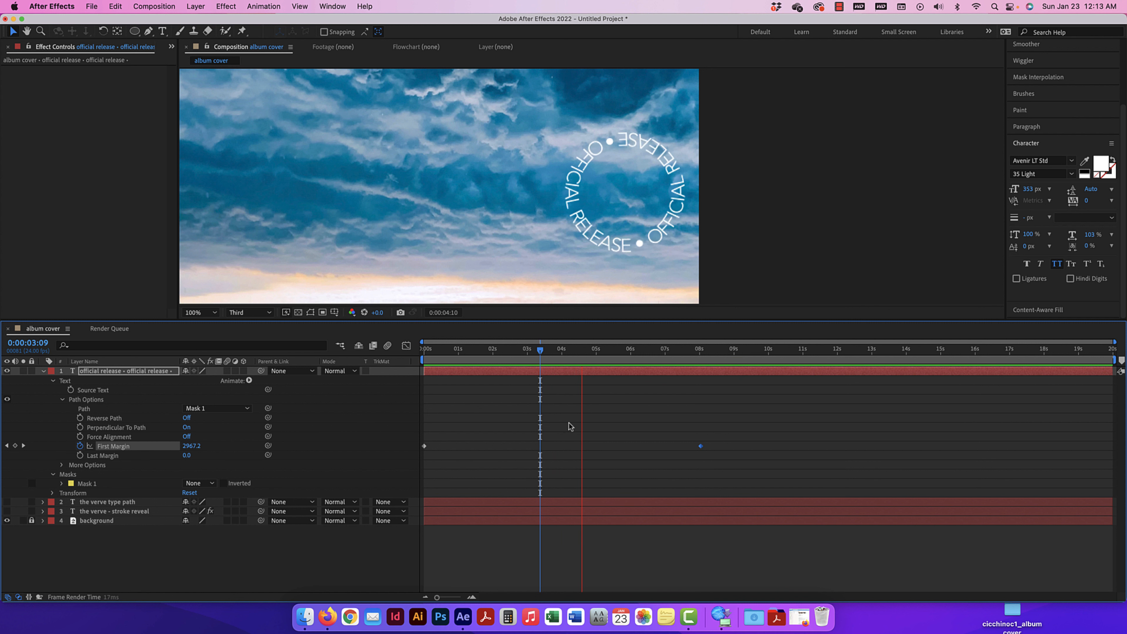
pyautogui.press('space')
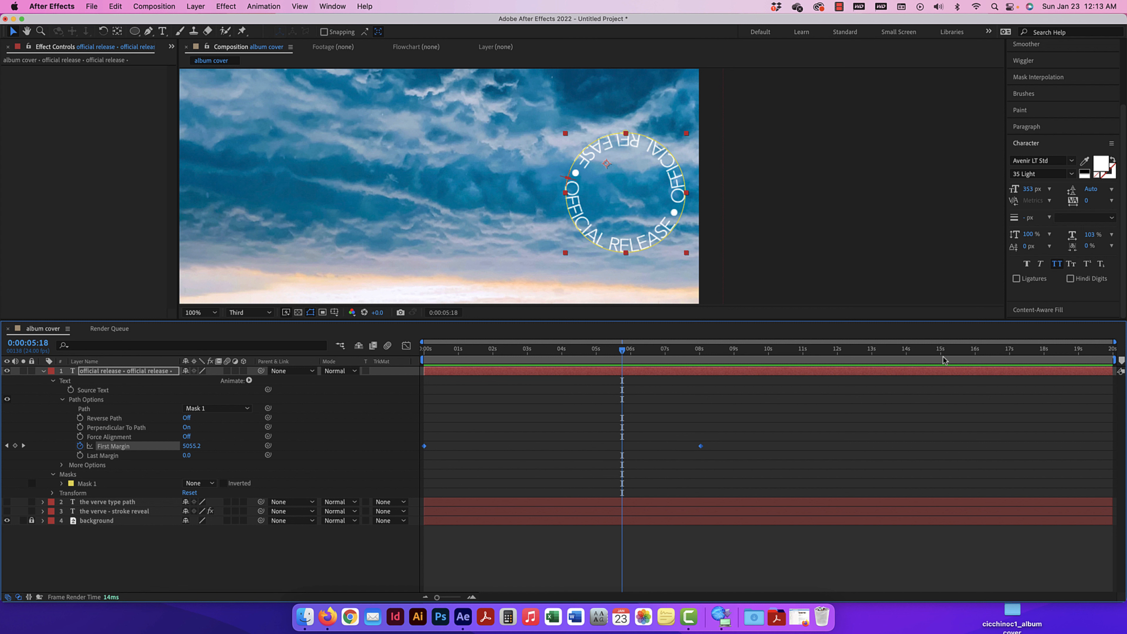
# Step: Add an expression to First Margin, keeping text.pathOption.firstMargin and adding loopOut() on a second line
pyautogui.keyDown('alt'); pyautogui.click(80, 446); pyautogui.keyUp('alt')
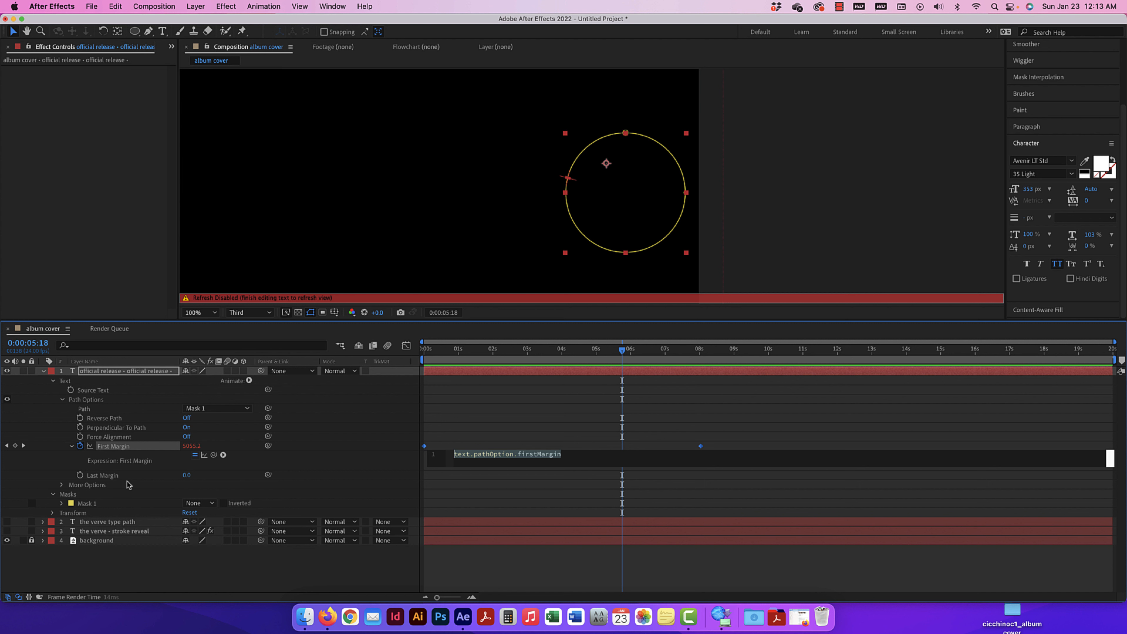
pyautogui.click(570, 459)
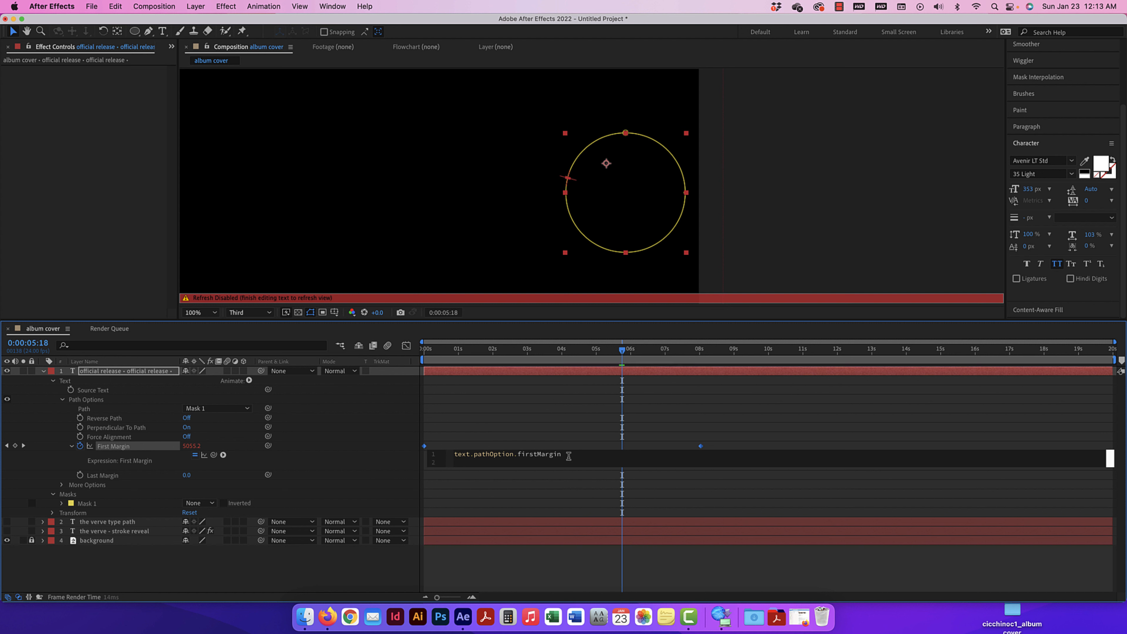
pyautogui.write('loop')
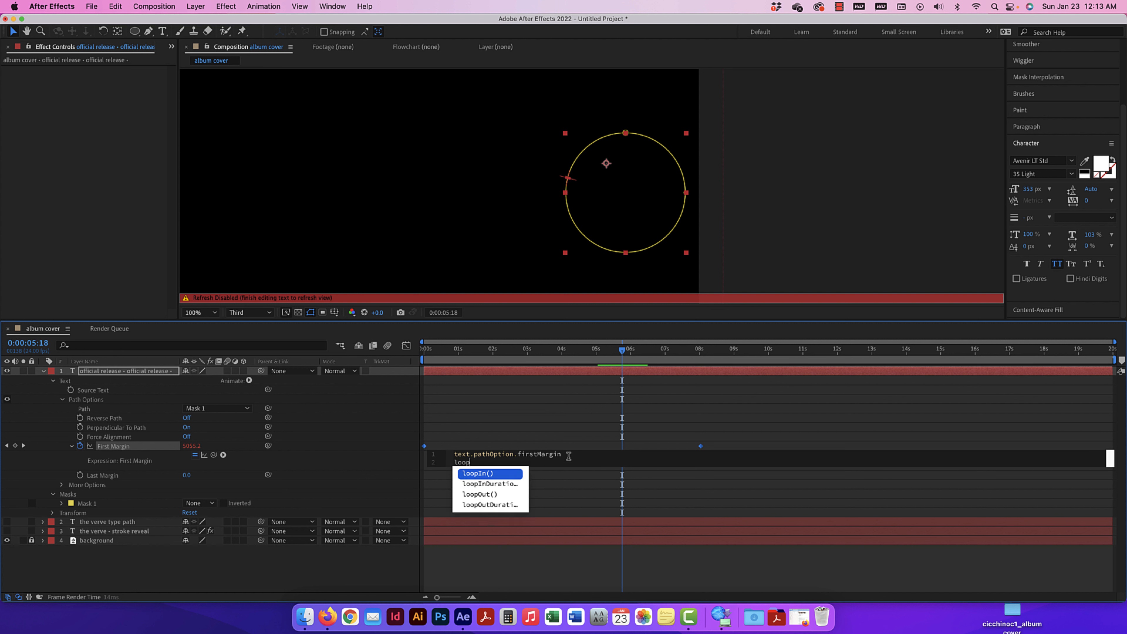
pyautogui.click(478, 494)
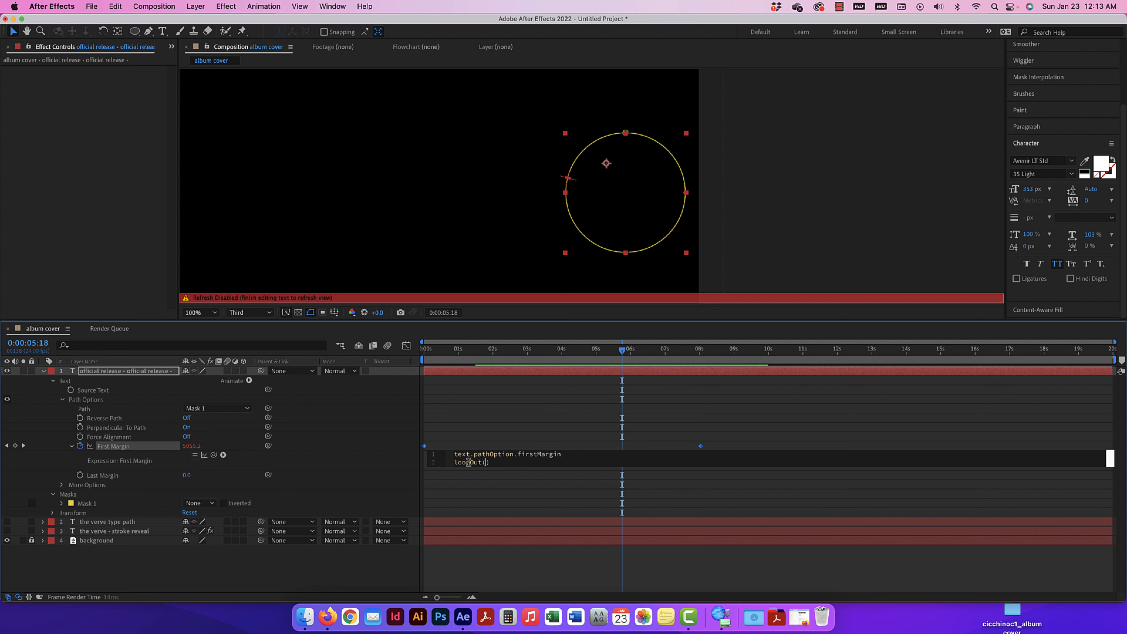
pyautogui.click(511, 433)
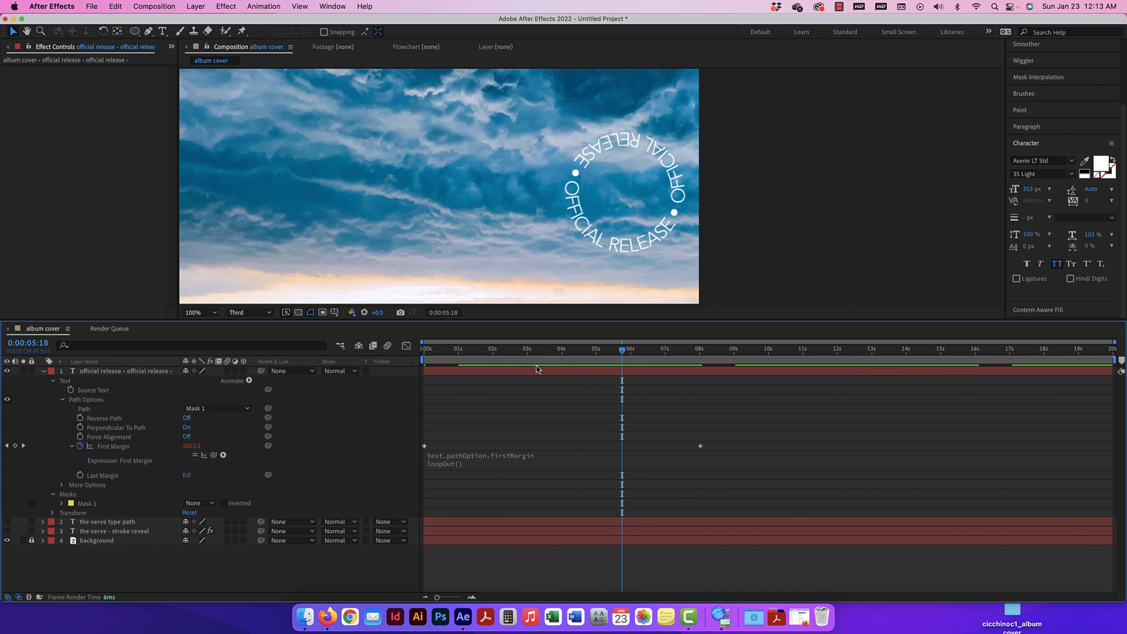
# Step: Collapse the First Margin expression and play the composition from the start to check the looping rotation
pyautogui.moveTo(623, 350); pyautogui.dragTo(424, 350)
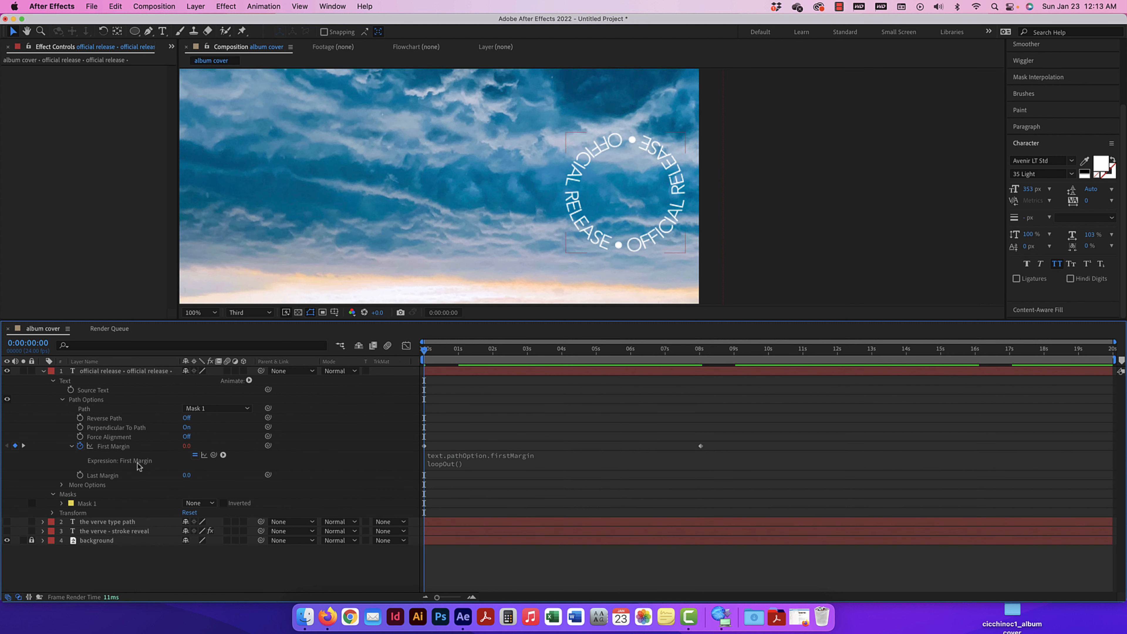
pyautogui.click(72, 447)
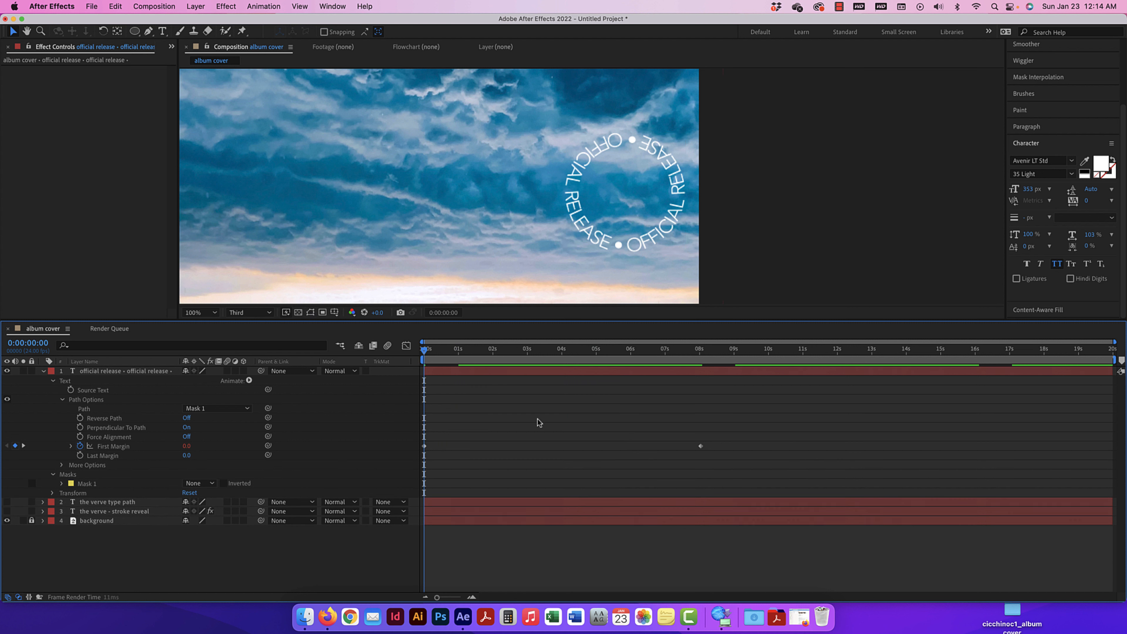
pyautogui.press('space')
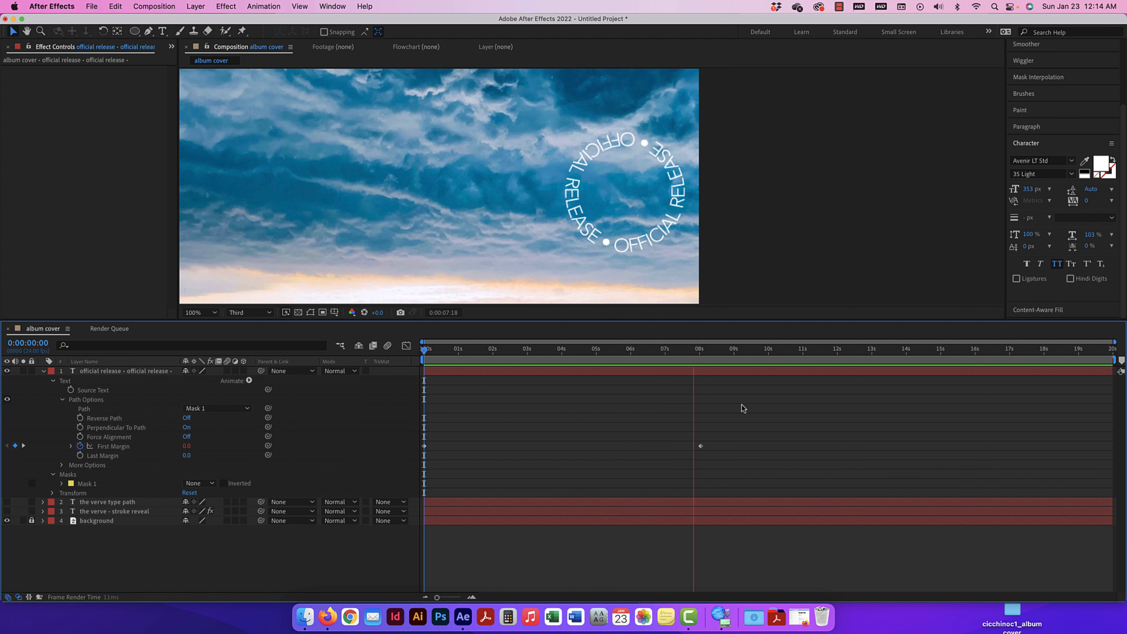
# Step: Try a First Margin value of 7064 at 0:00:12:04, preview it, and undo the extra keyframe
pyautogui.click(701, 446)
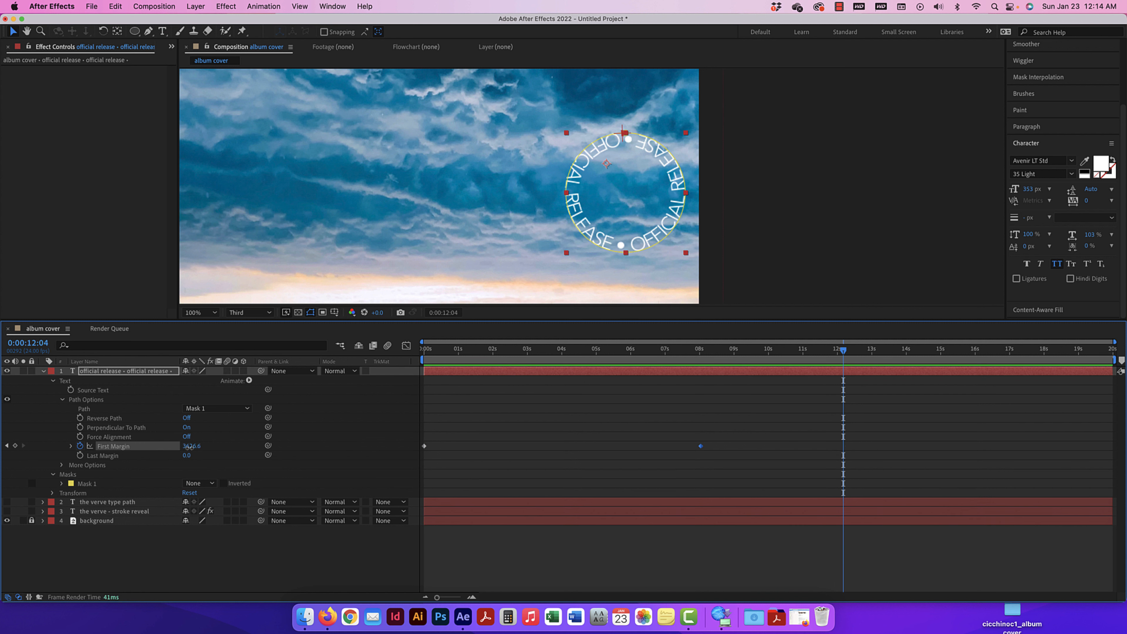
pyautogui.moveTo(188, 447); pyautogui.dragTo(190, 451)
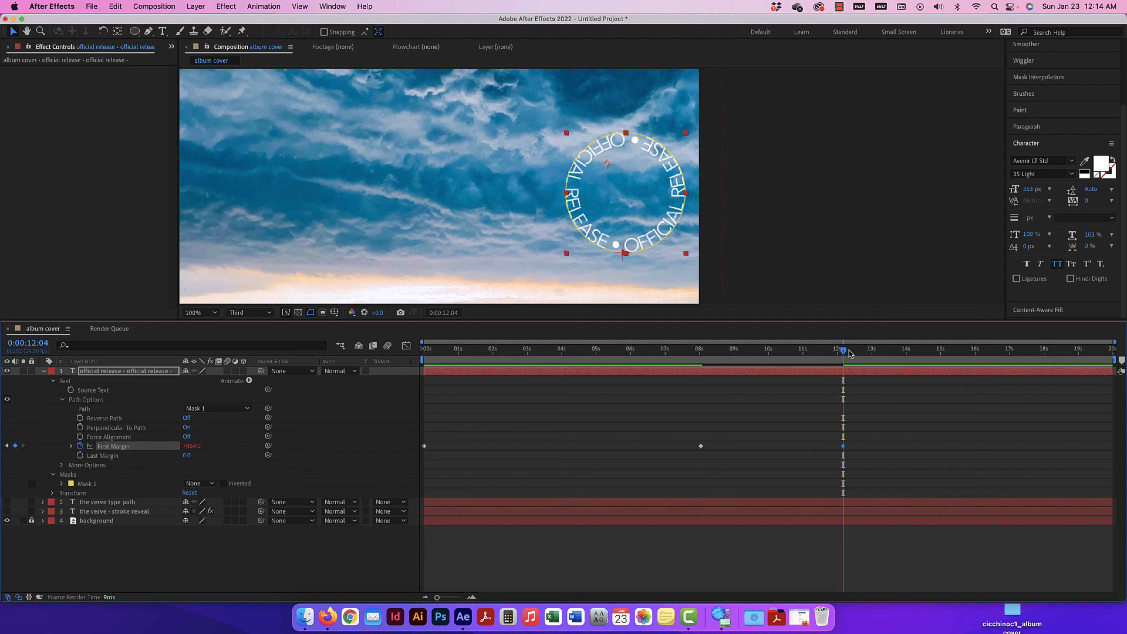
pyautogui.moveTo(846, 350); pyautogui.dragTo(677, 357)
pyautogui.press('space')
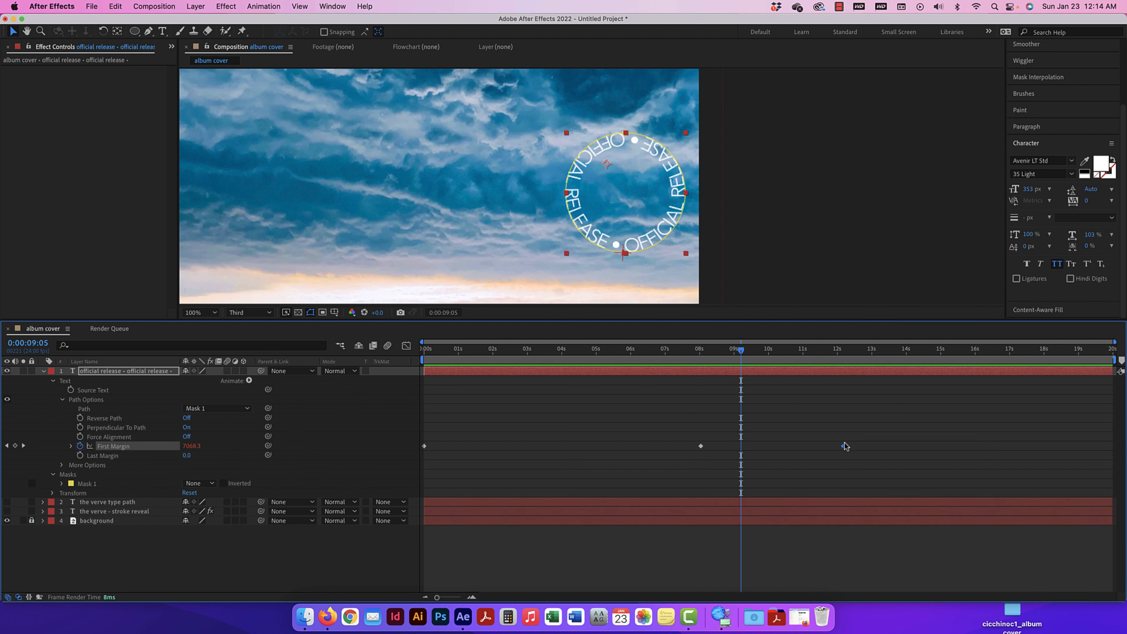
pyautogui.press('cmd+z')
# Step: Set the First Margin keyframe at 0:00:08:01 to 7064
pyautogui.moveTo(843, 350); pyautogui.dragTo(702, 352)
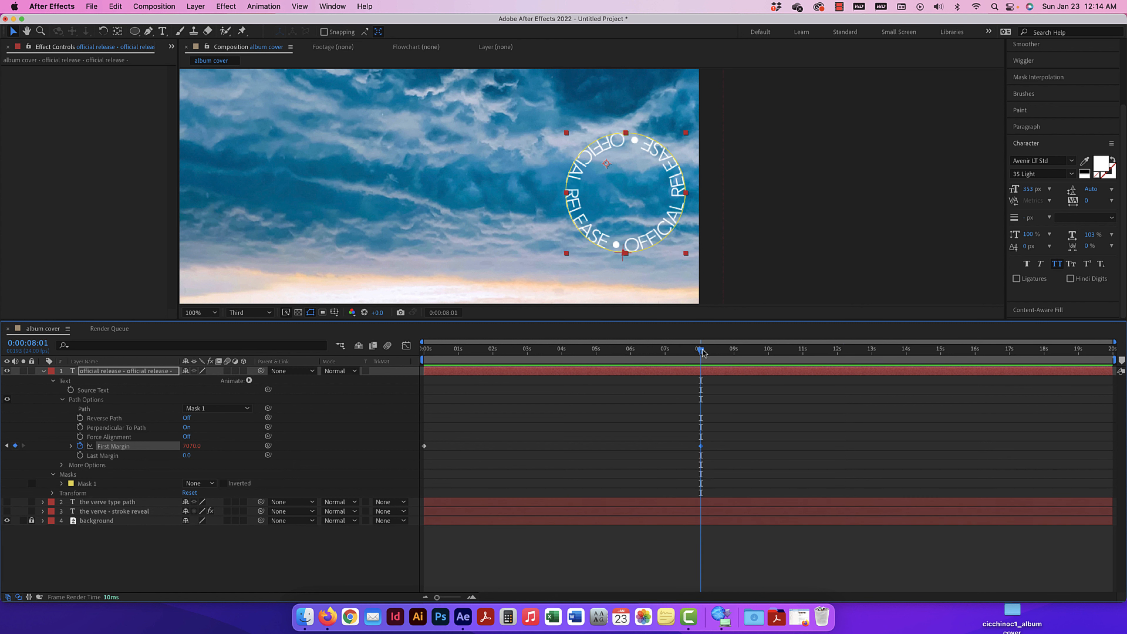
pyautogui.moveTo(192, 445); pyautogui.dragTo(190, 445)
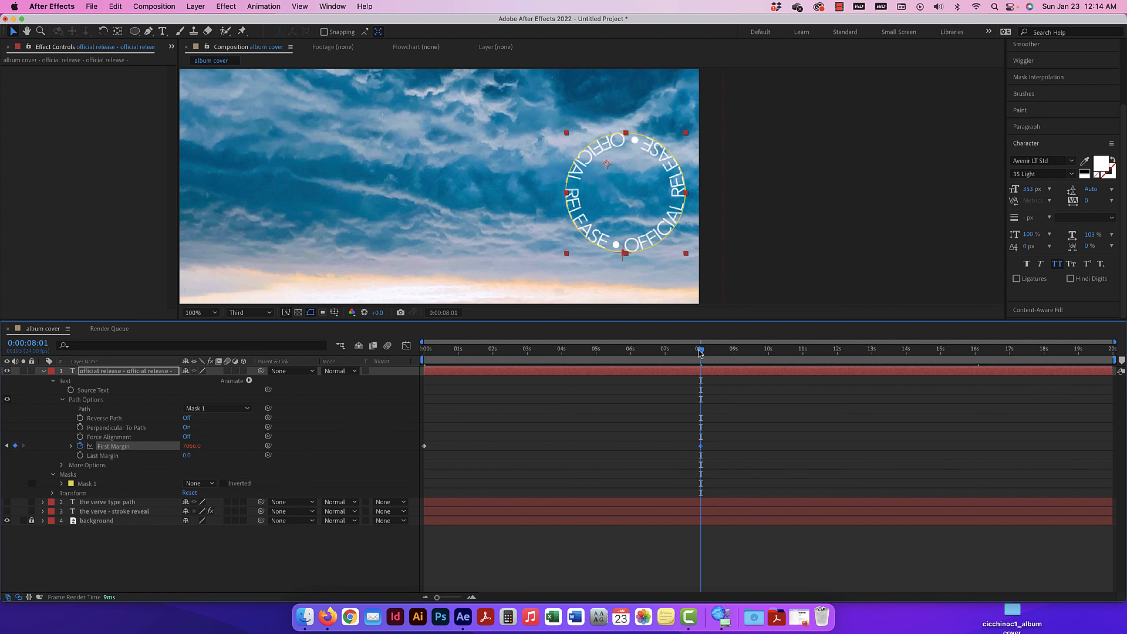
# Step: Preview the looping rotation of the circular text, review its First Margin expression, and collapse the layer's properties
pyautogui.moveTo(699, 352); pyautogui.dragTo(678, 351)
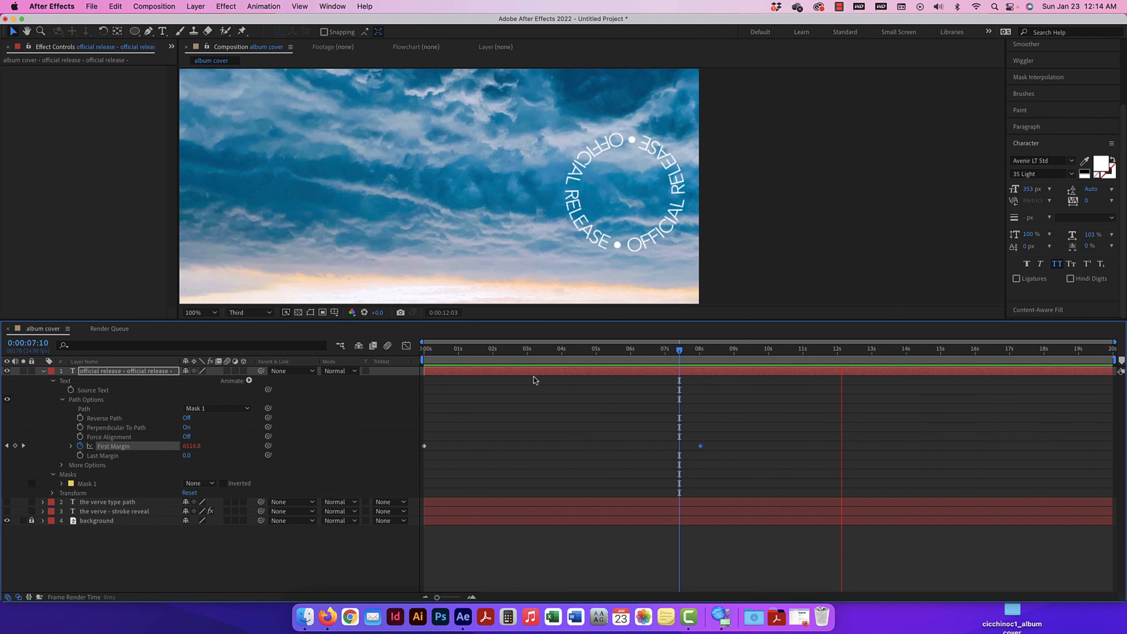
pyautogui.press('super+minus')
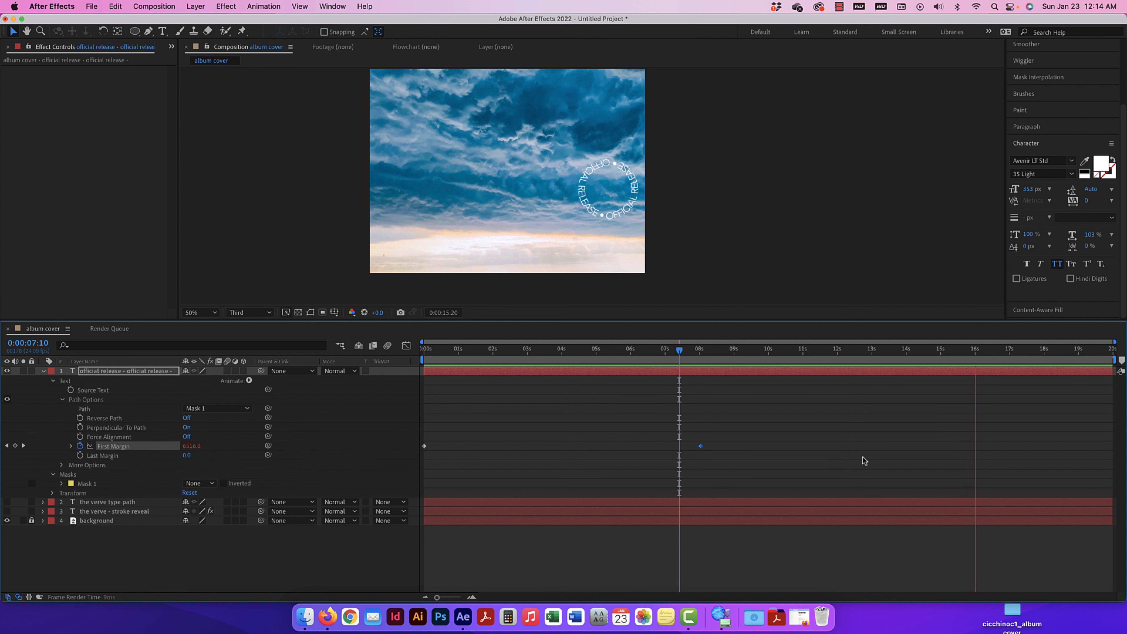
pyautogui.click(70, 446)
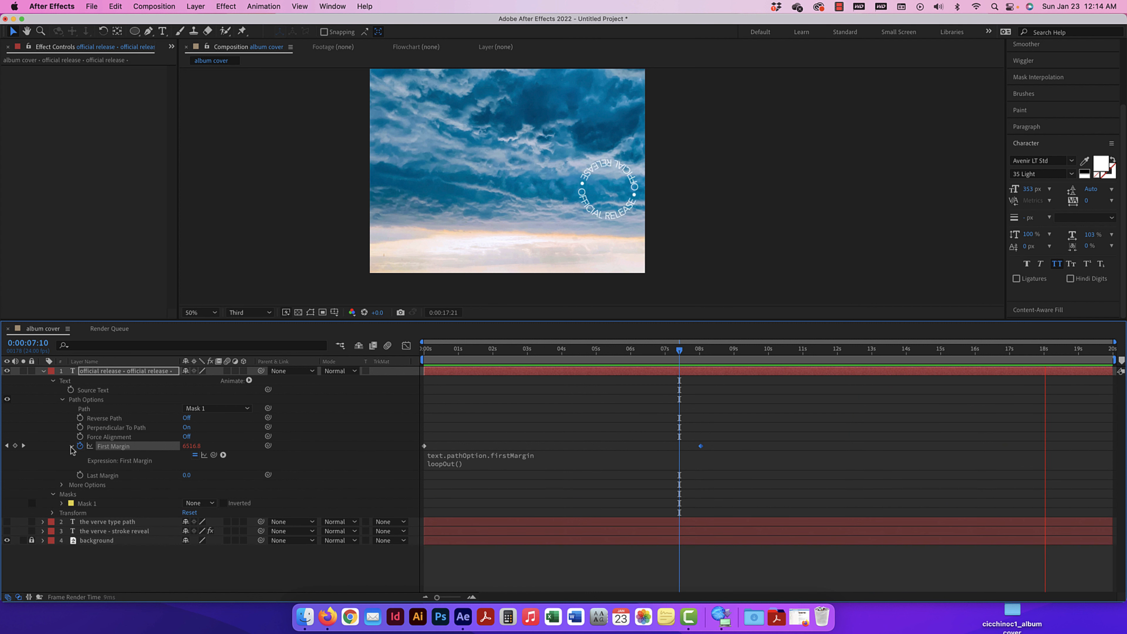
pyautogui.click(71, 447)
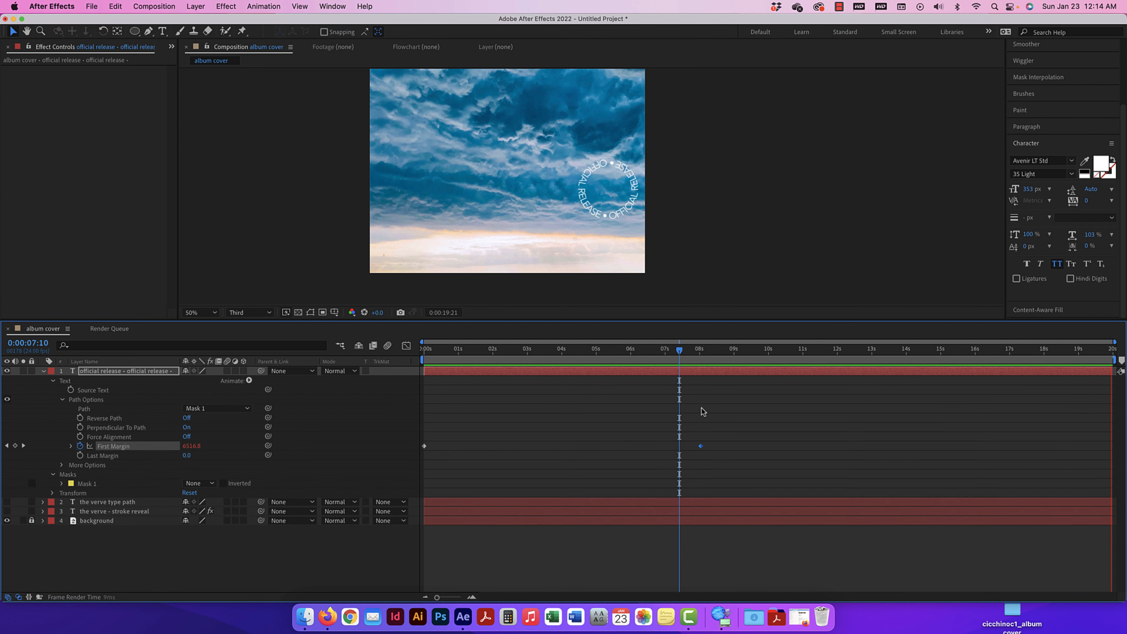
pyautogui.press('space')
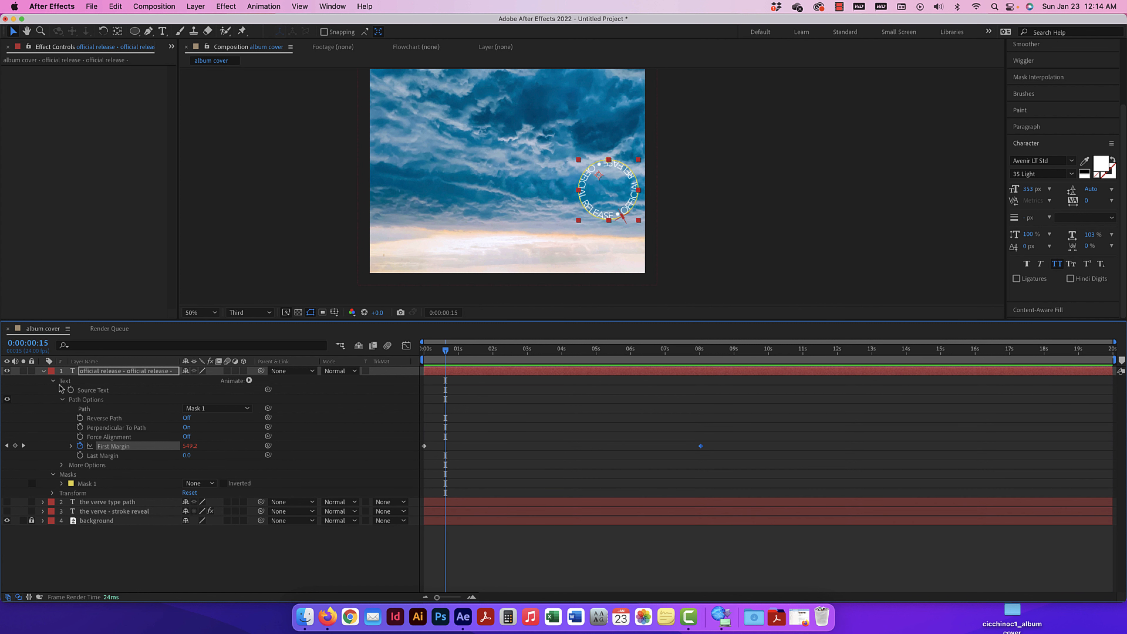
pyautogui.click(43, 370)
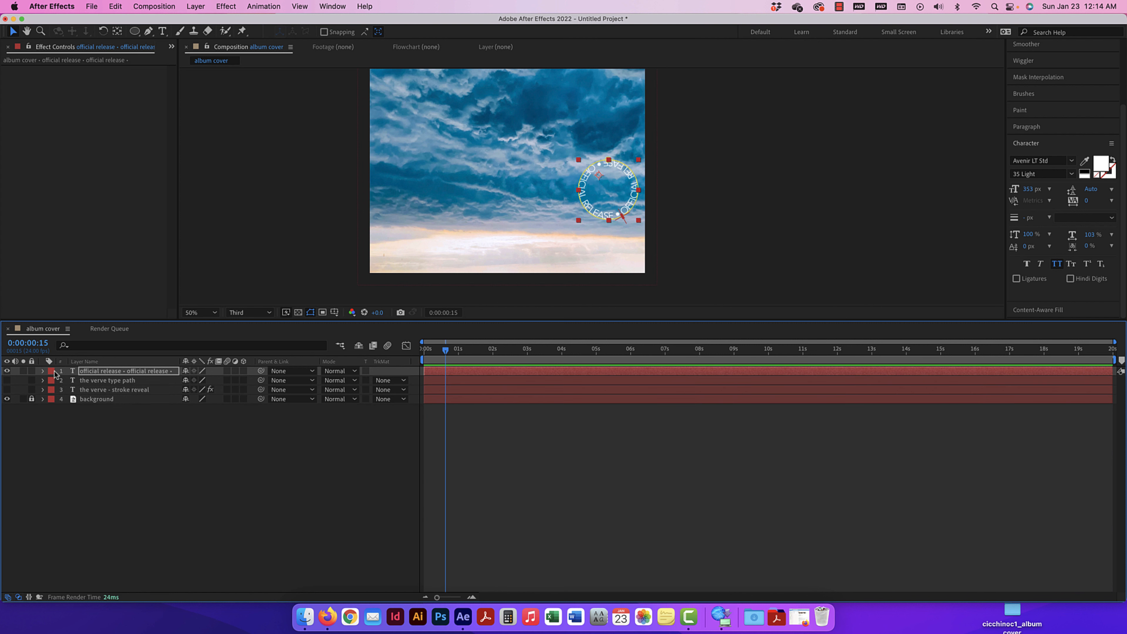
pyautogui.doubleClick(138, 374)
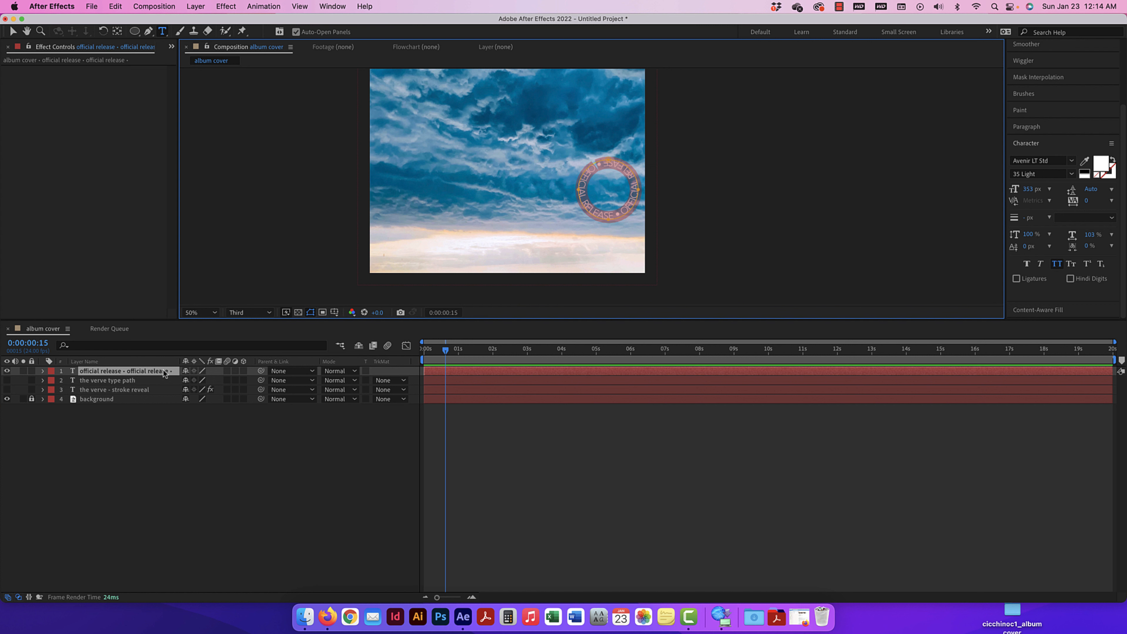
pyautogui.press('BackSpace')
pyautogui.click(129, 373)
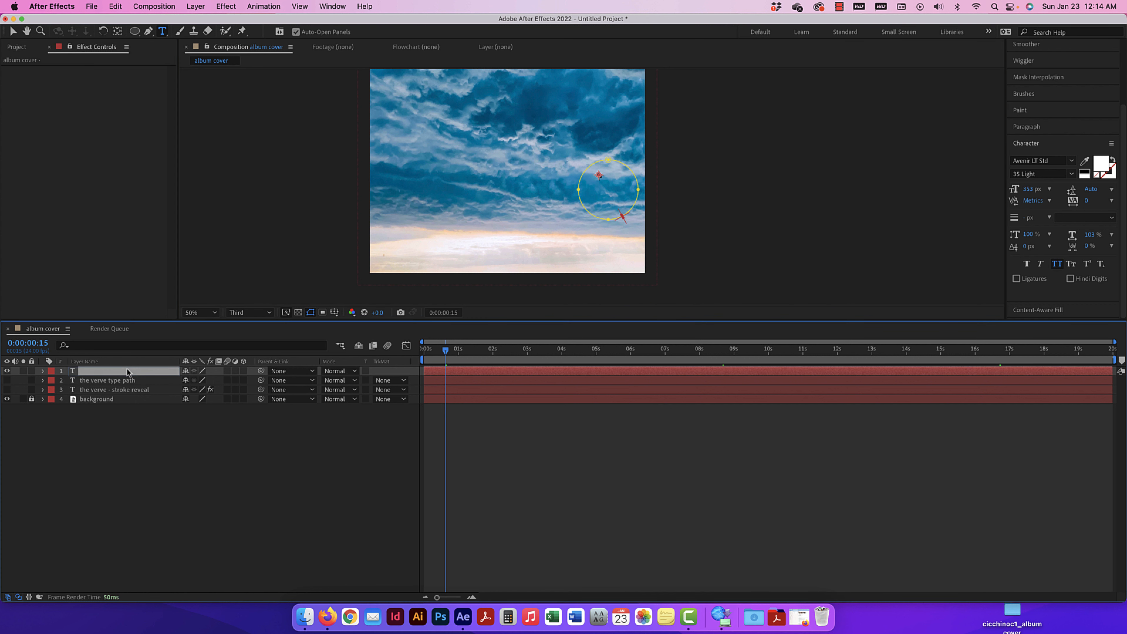
pyautogui.press('super+z')
pyautogui.press('super+z')
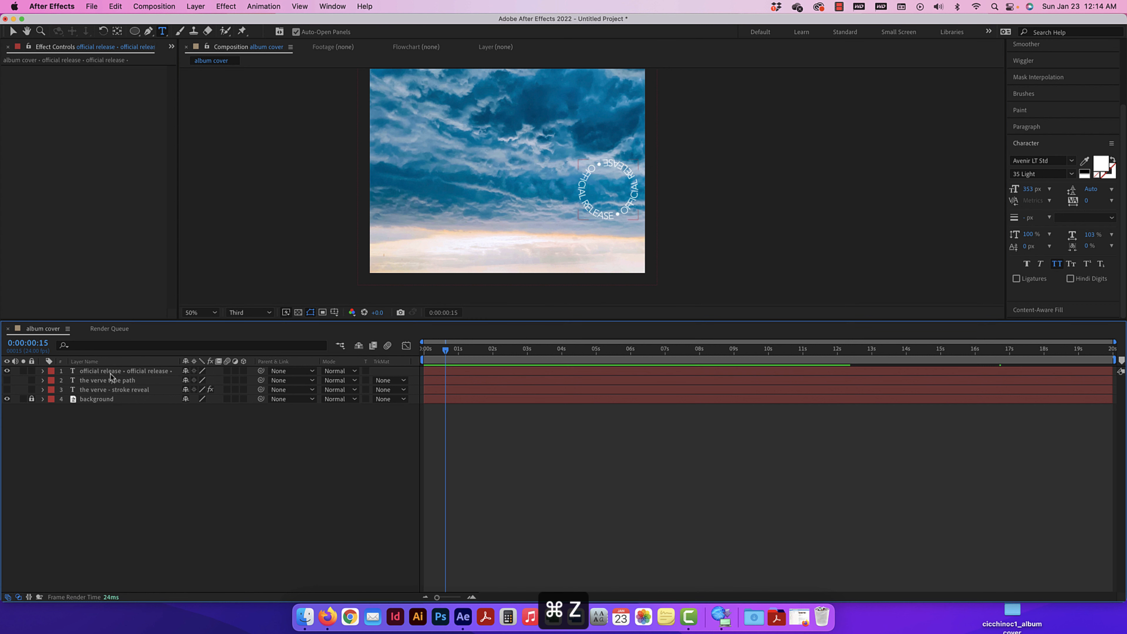
pyautogui.press('super+shift+z')
# Step: Rename the circular text layer as official release type path
pyautogui.press('Return')
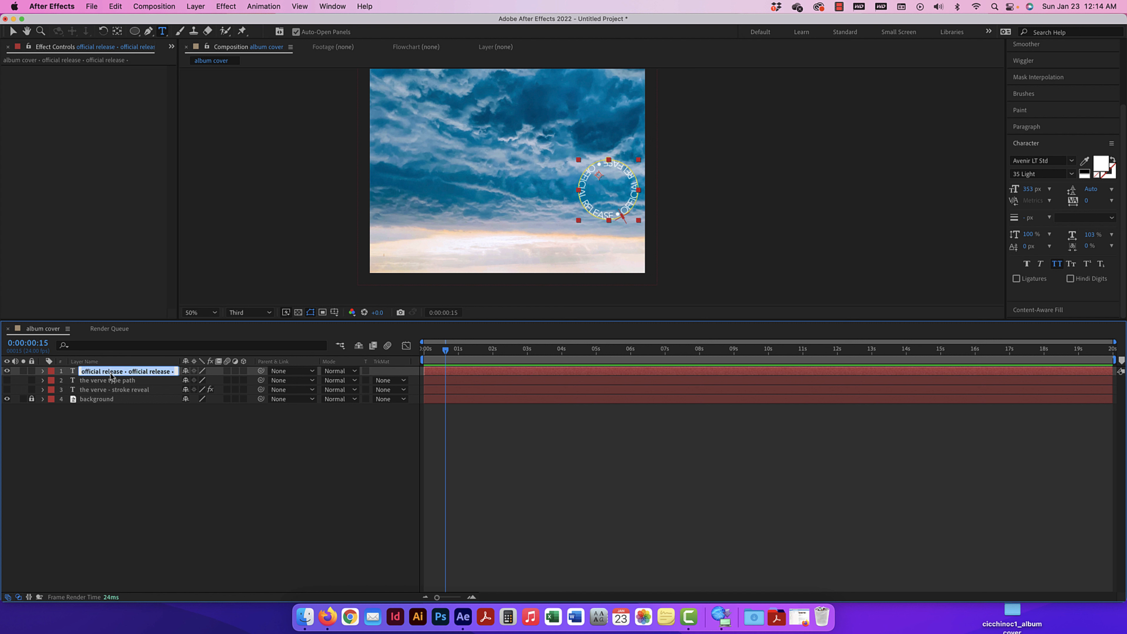
pyautogui.write('off')
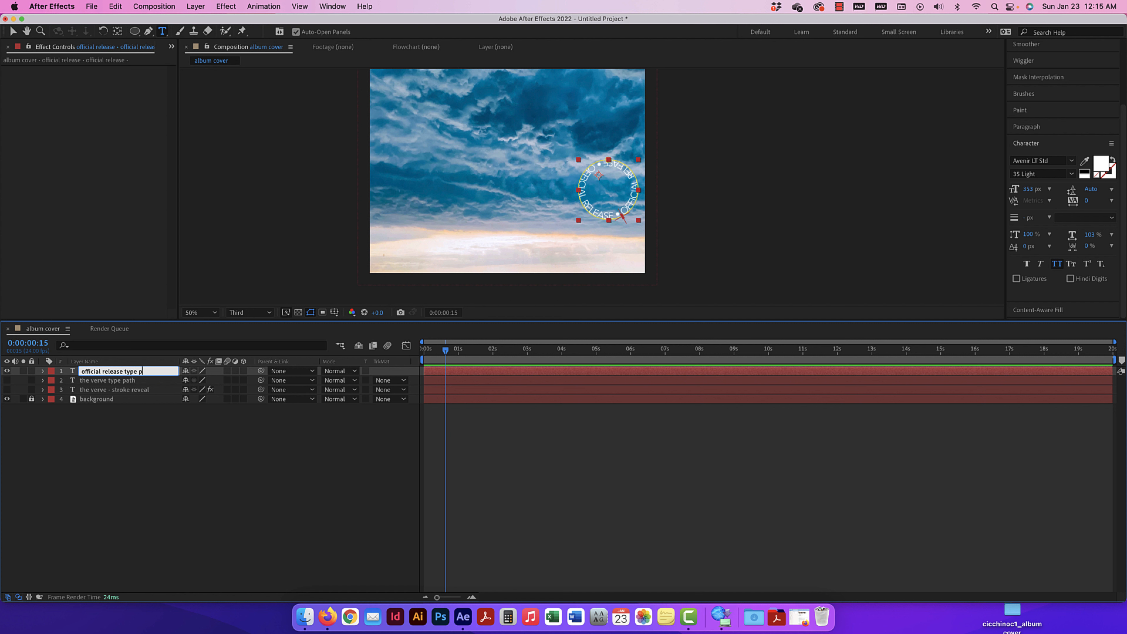
pyautogui.press('Return')
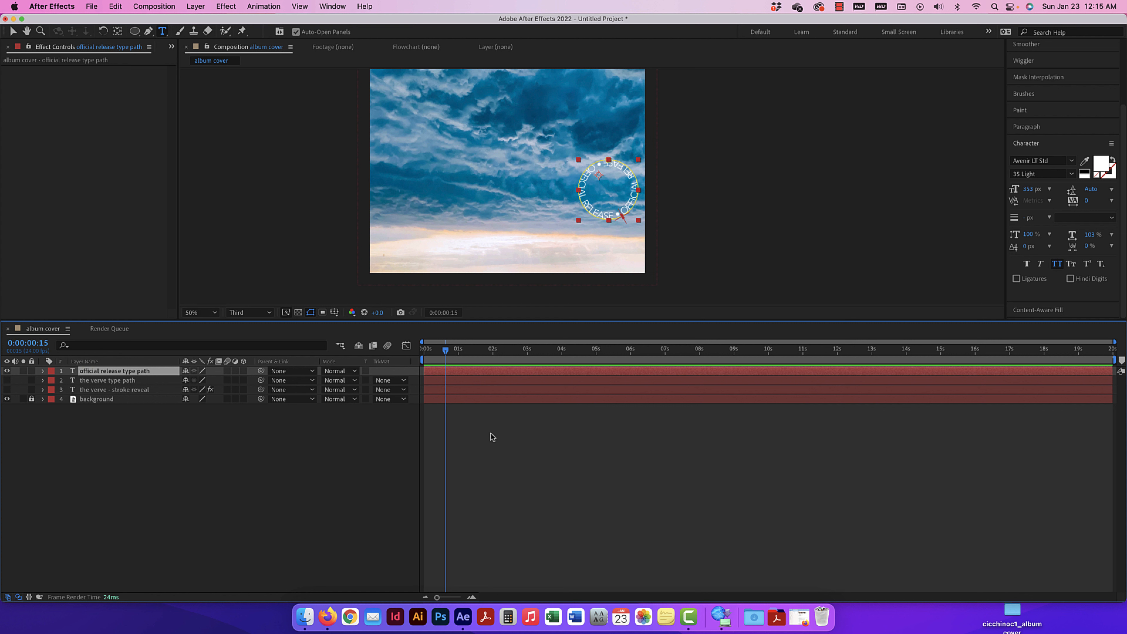
# Step: Make the verve - stroke reveal layer visible and leave the verve type path layer hidden
pyautogui.moveTo(641, 112); pyautogui.dragTo(644, 158)
pyautogui.press('super+minus')
pyautogui.press('super+minus')
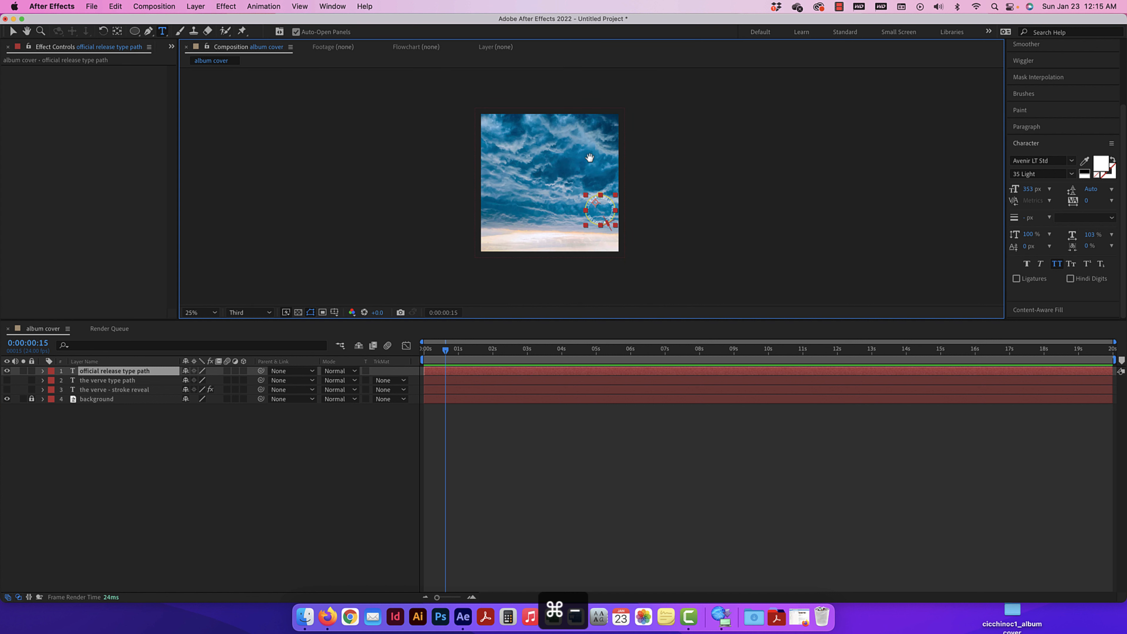
pyautogui.click(26, 31)
pyautogui.moveTo(629, 169); pyautogui.dragTo(620, 186)
pyautogui.press('space')
pyautogui.press('space')
pyautogui.press('v')
pyautogui.click(7, 380)
pyautogui.click(7, 389)
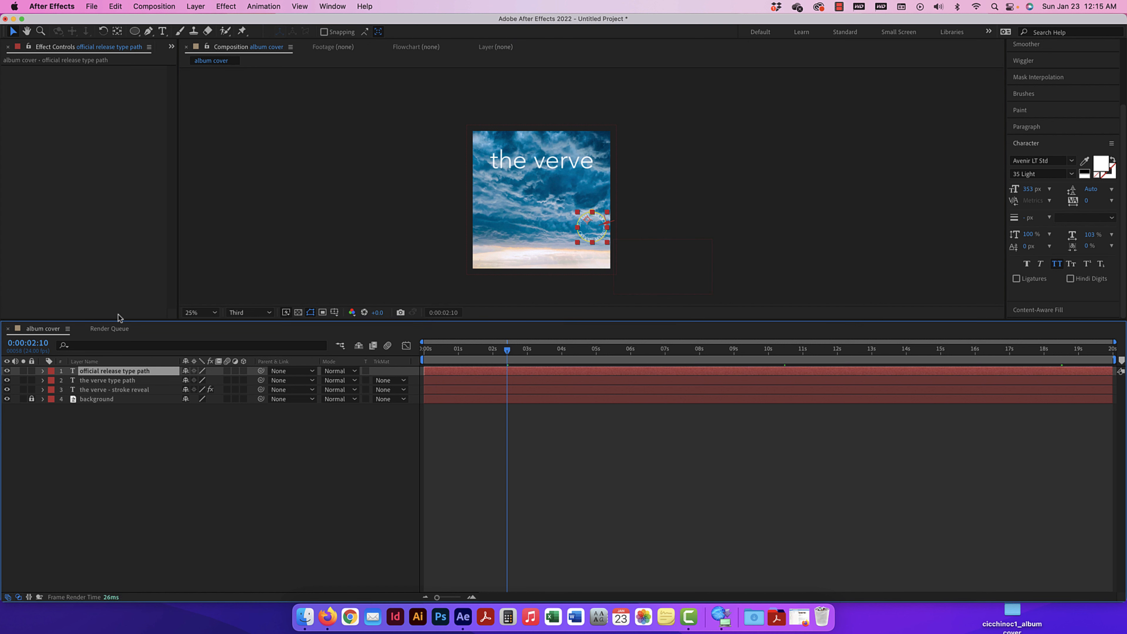
pyautogui.click(7, 380)
# Step: Recolour the circular official release text with the dark blue 055F8A sampled from the sky background
pyautogui.click(637, 176)
pyautogui.click(595, 215)
pyautogui.doubleClick(595, 215)
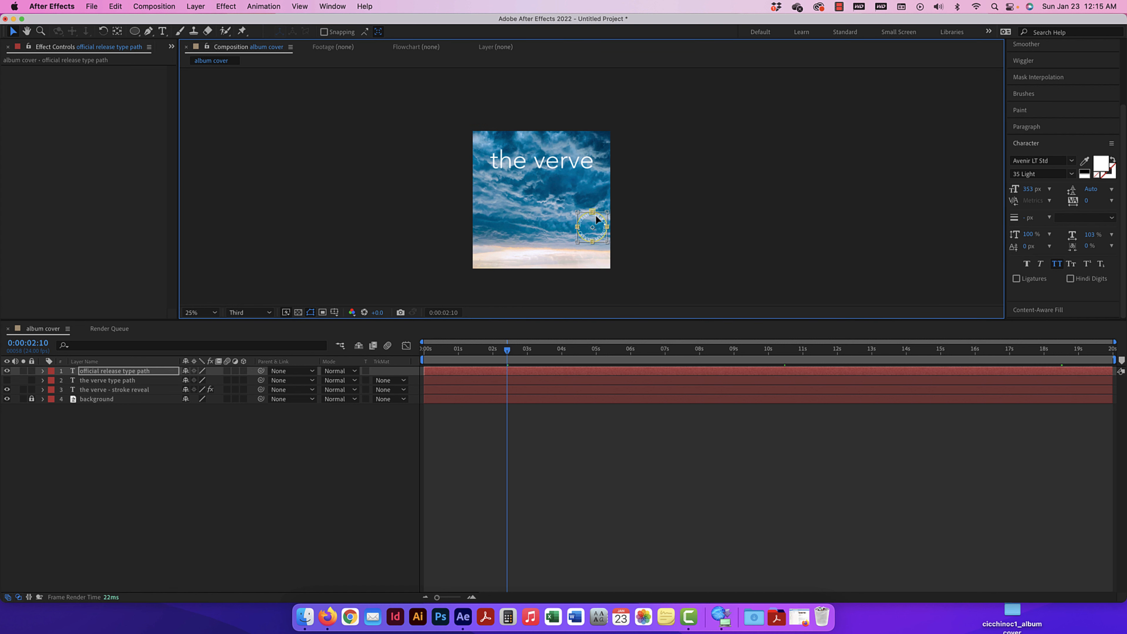
pyautogui.doubleClick(600, 218)
pyautogui.doubleClick(599, 217)
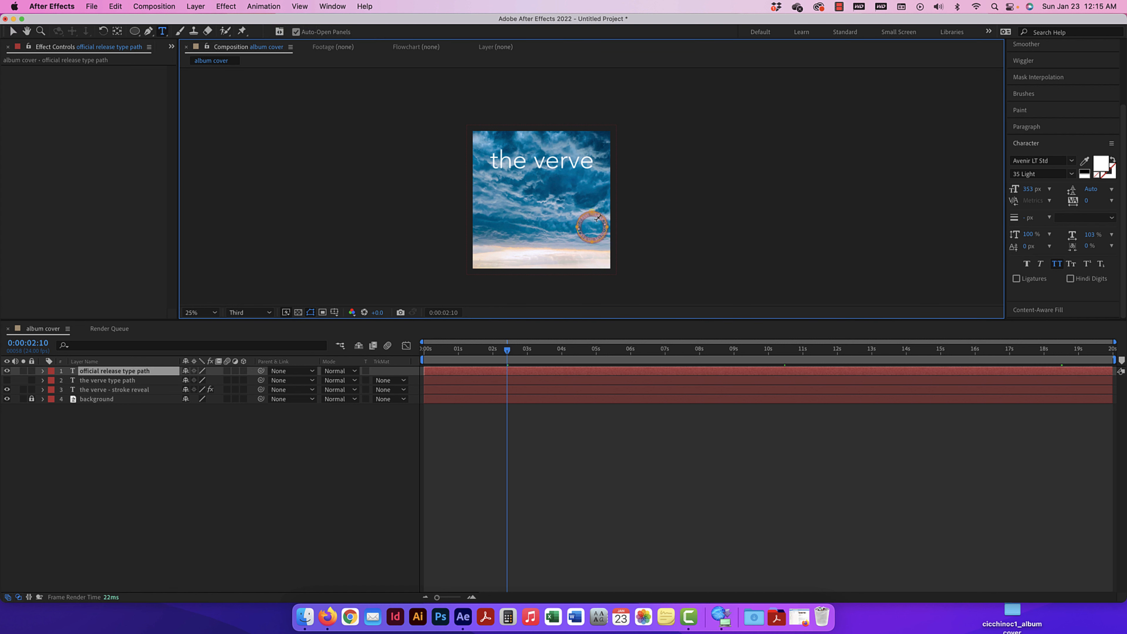
pyautogui.click(1101, 164)
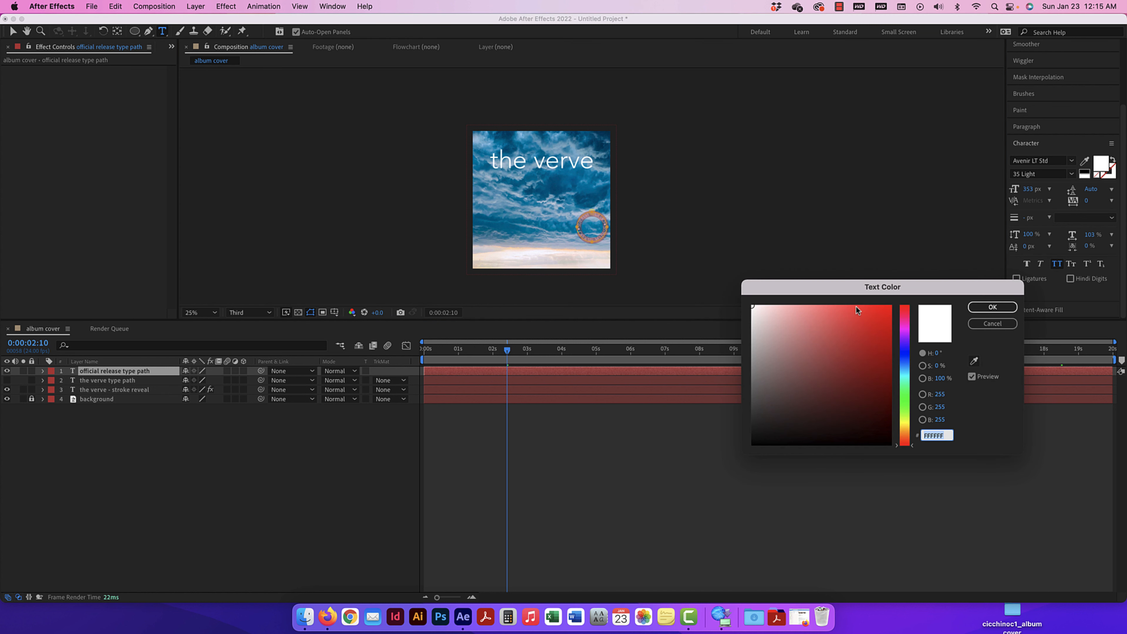
pyautogui.click(974, 361)
pyautogui.click(540, 167)
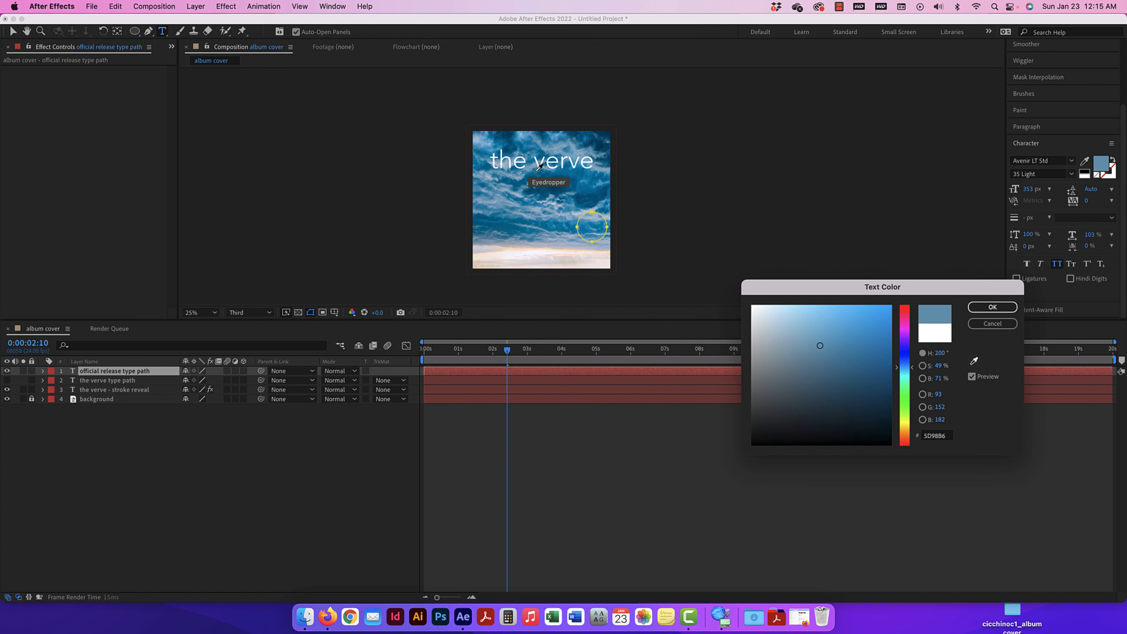
pyautogui.click(584, 195)
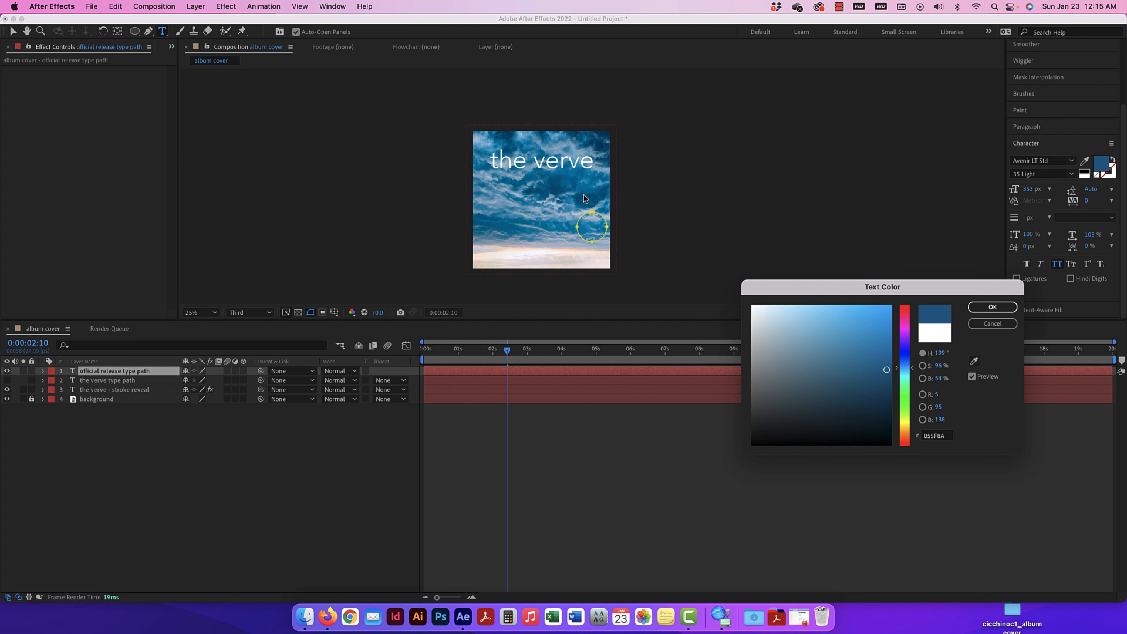
pyautogui.click(982, 309)
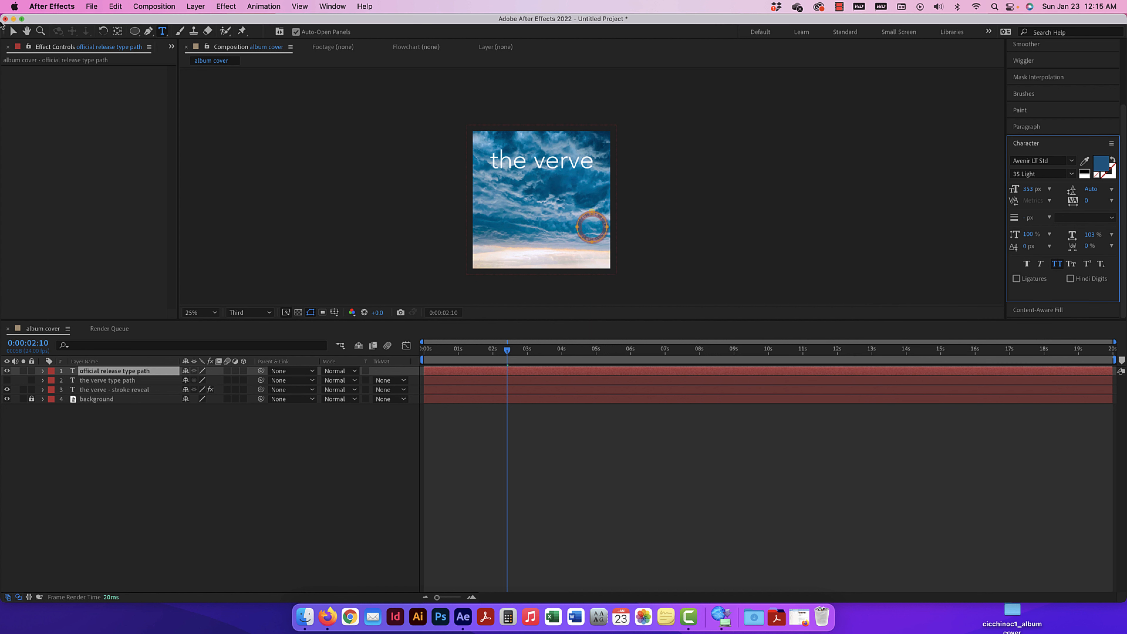
pyautogui.click(13, 31)
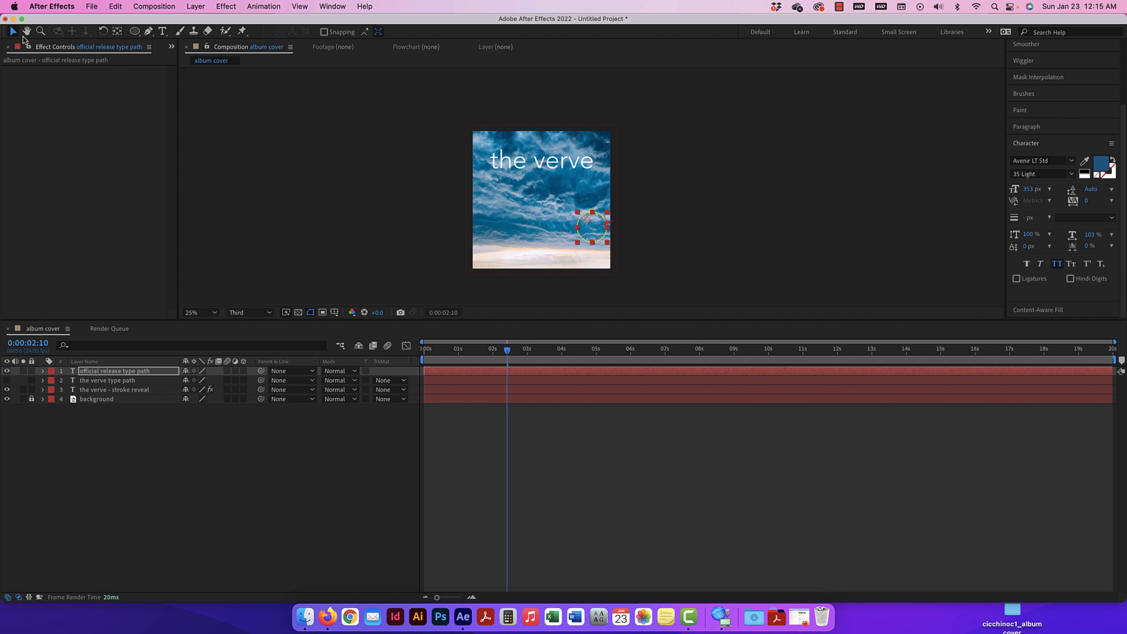
# Step: Move the circular official release text down over the pale horizon in the cover's lower-right corner and deselect it
pyautogui.click(600, 220)
pyautogui.press('super+z')
pyautogui.press('super+equal')
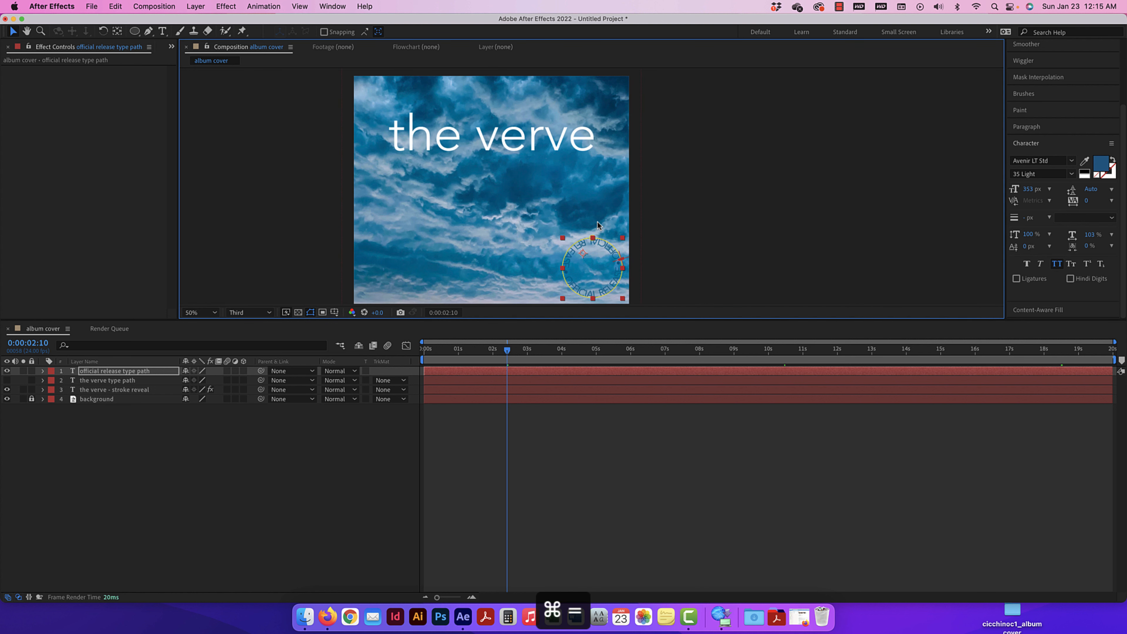
pyautogui.scroll(-4, 468, 195)
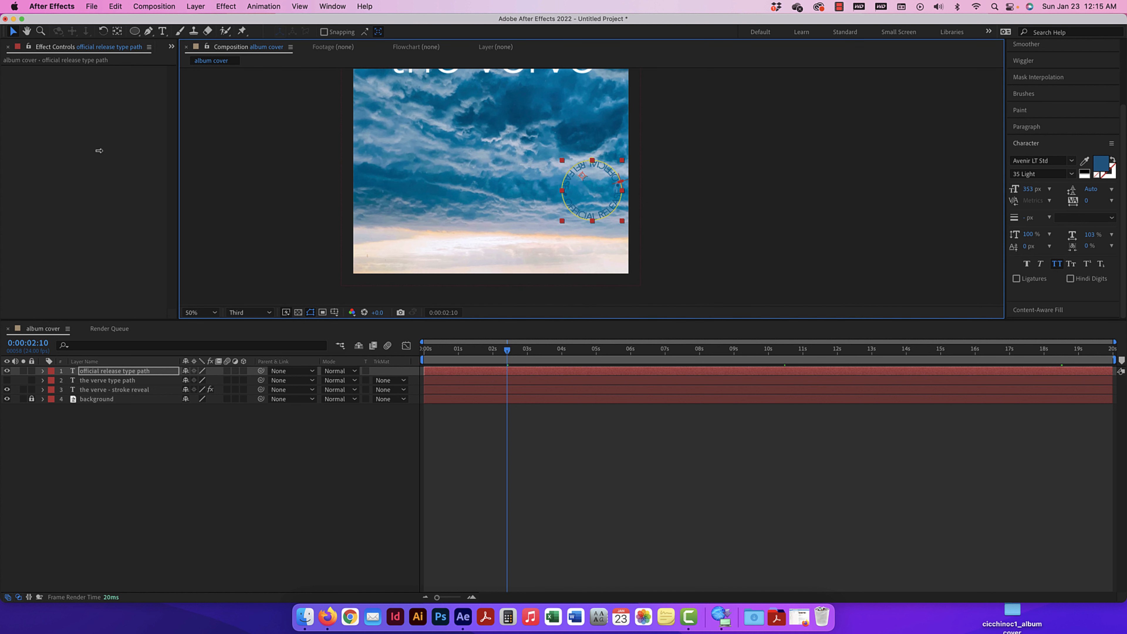
pyautogui.click(565, 180)
pyautogui.press('super+z')
pyautogui.press('super+z')
pyautogui.press('super+z')
pyautogui.press('super+z')
pyautogui.press('super+z')
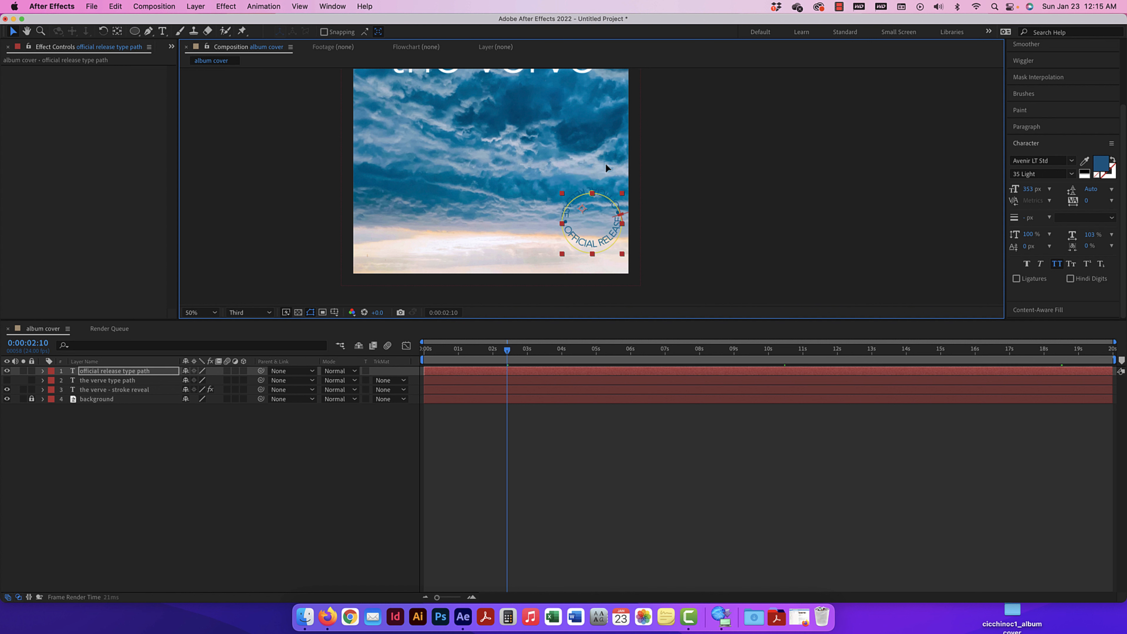
pyautogui.press('Right')
pyautogui.press('Right')
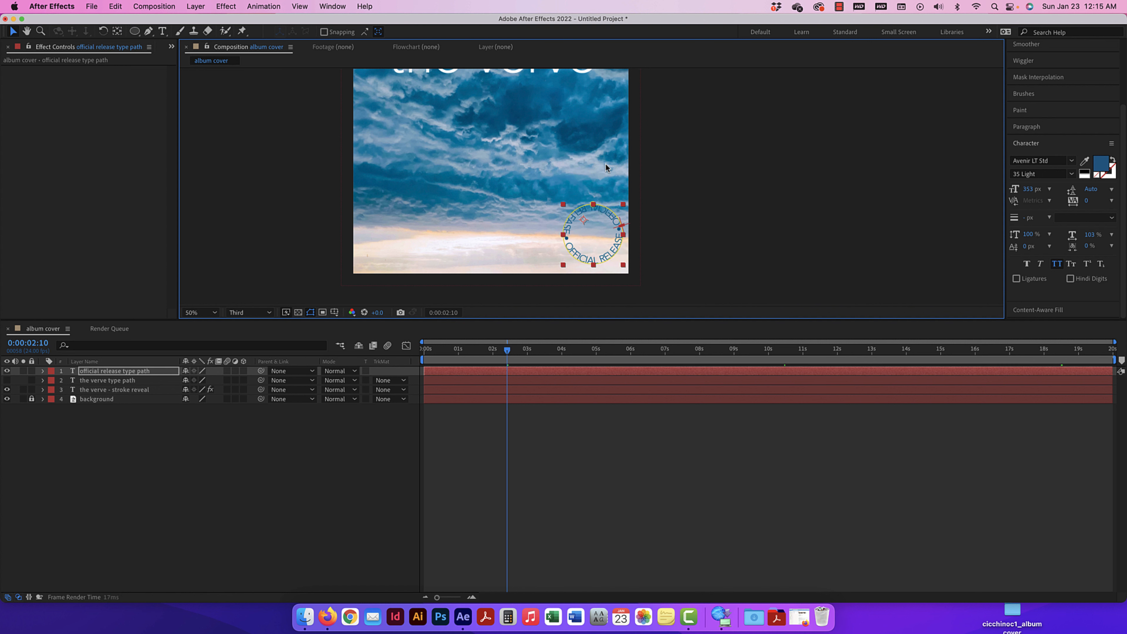
pyautogui.press('Down')
pyautogui.press('super+minus')
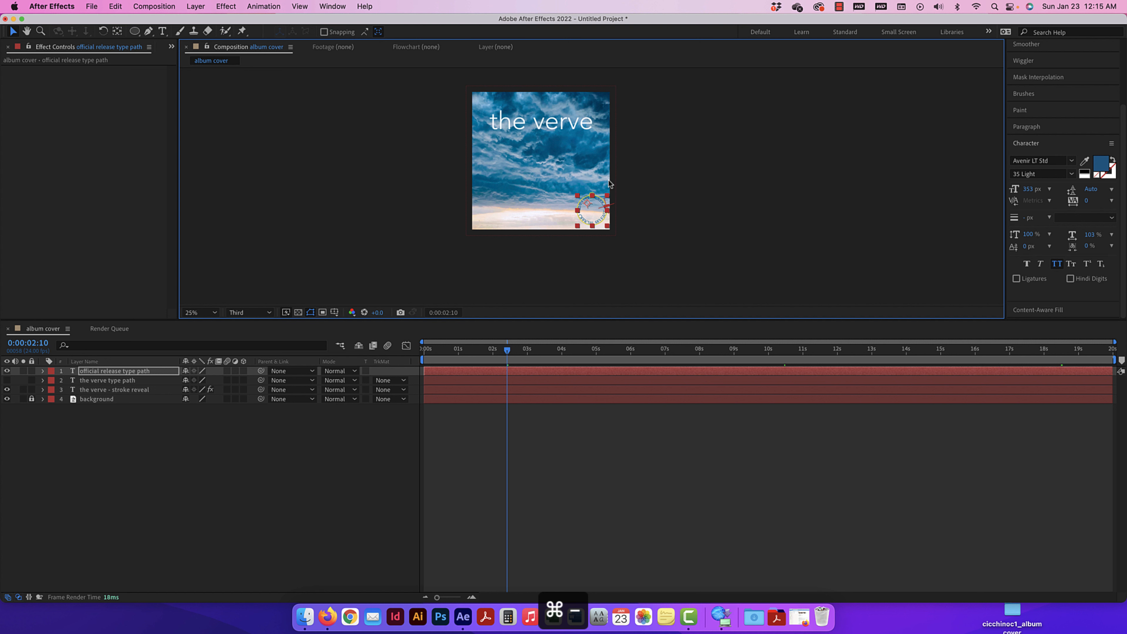
pyautogui.press('super+shift+a')
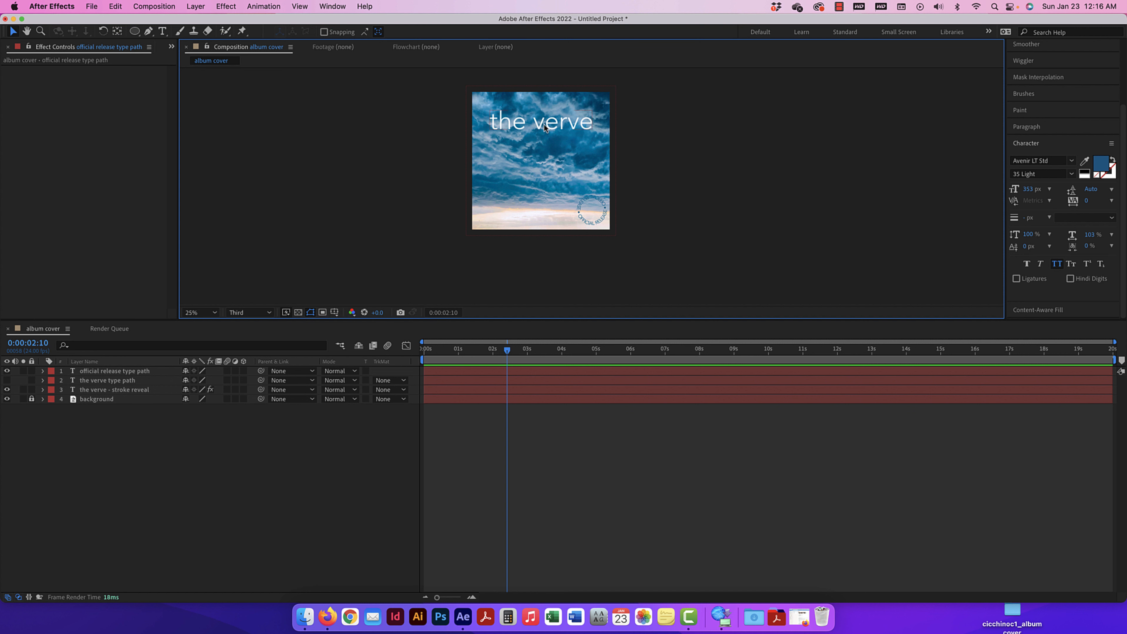
# Step: Hide the verve - stroke reveal layer
pyautogui.click(8, 390)
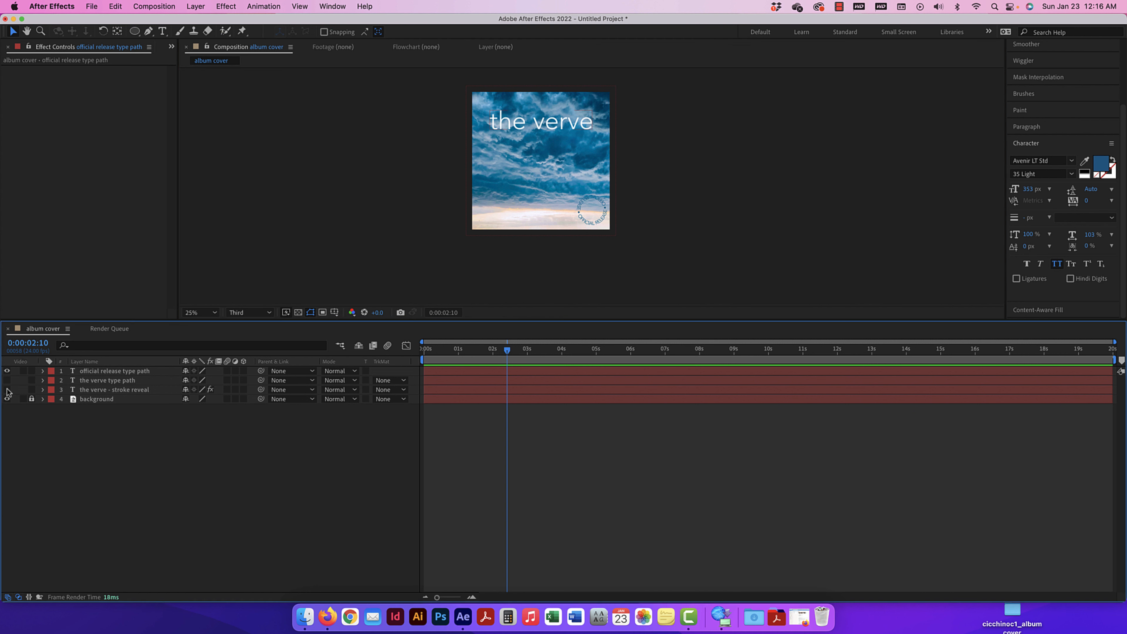
pyautogui.click(7, 390)
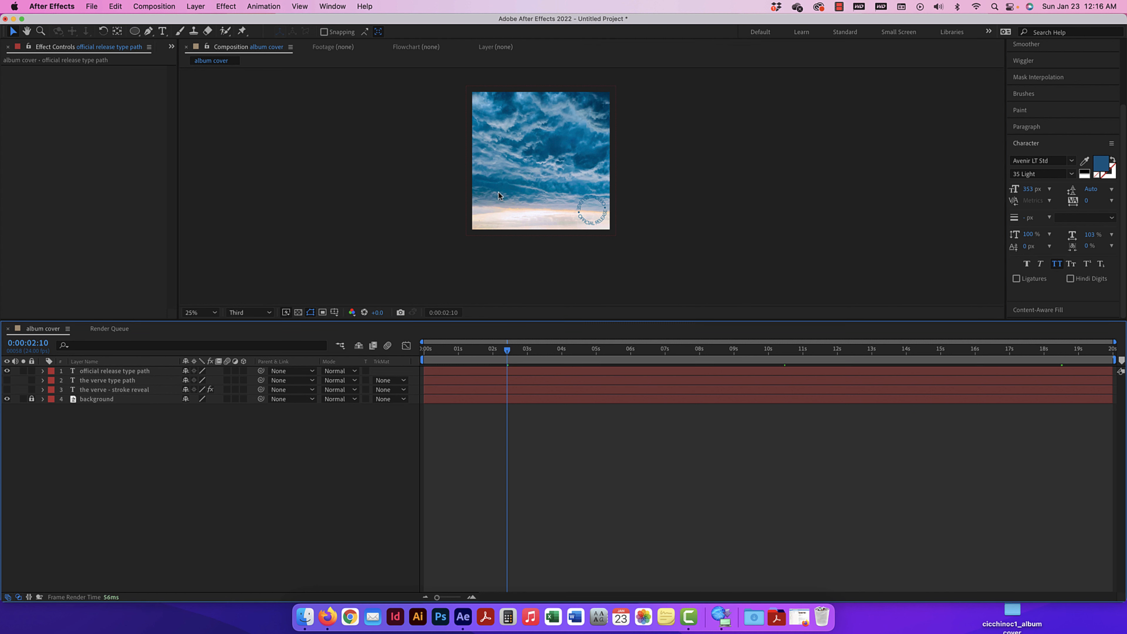
pyautogui.click(162, 31)
pyautogui.click(491, 130)
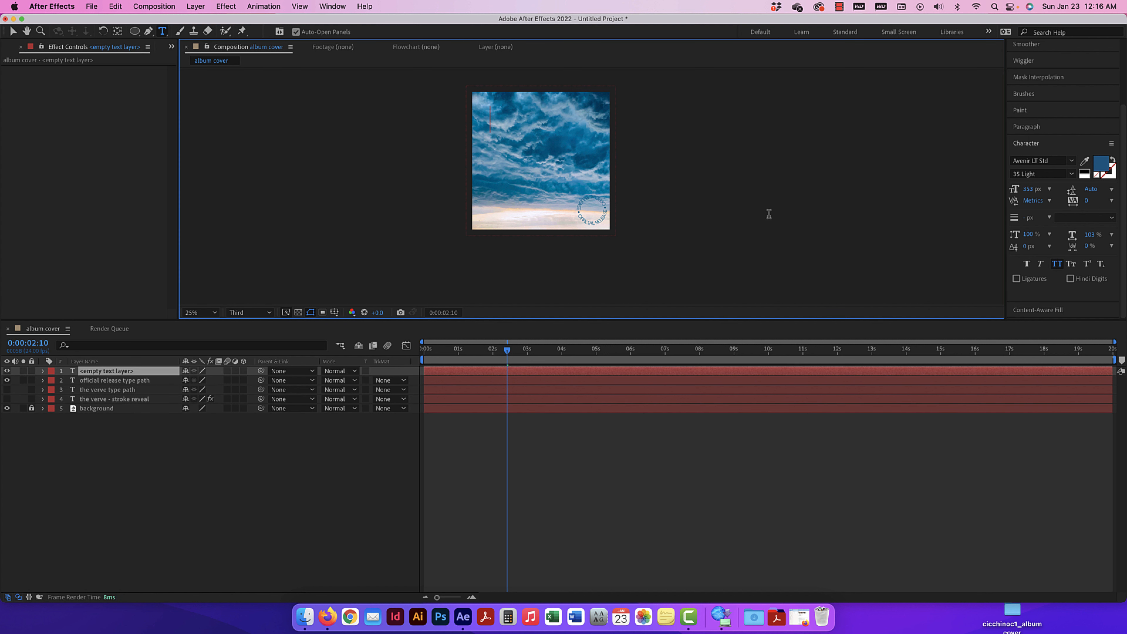
pyautogui.write('the')
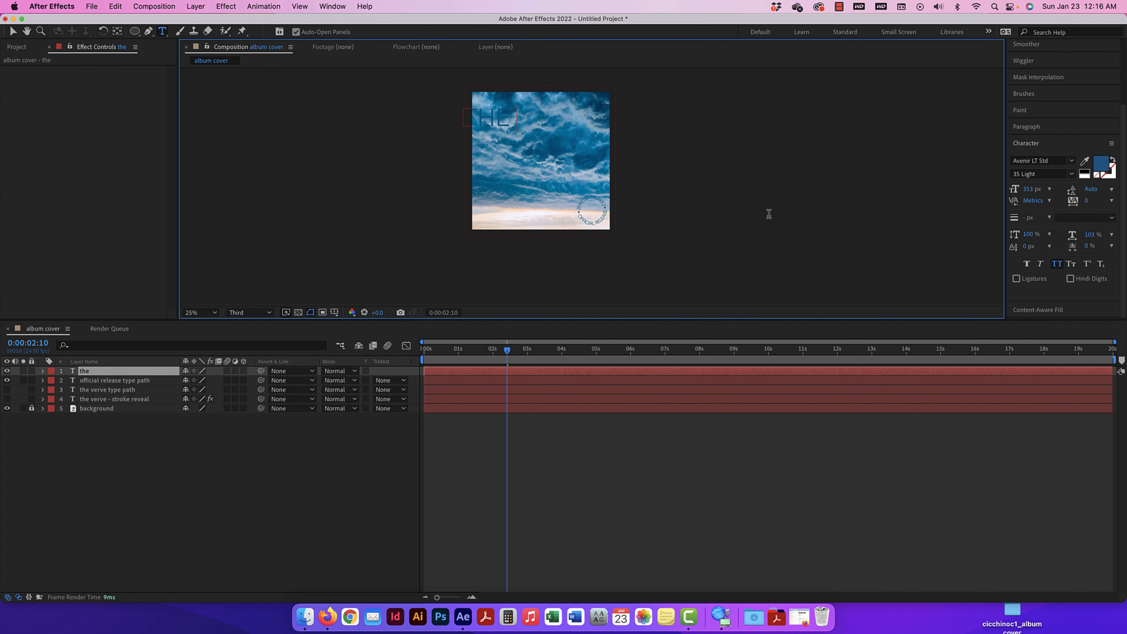
pyautogui.press('super+z')
pyautogui.press('super+z')
pyautogui.press('super+z')
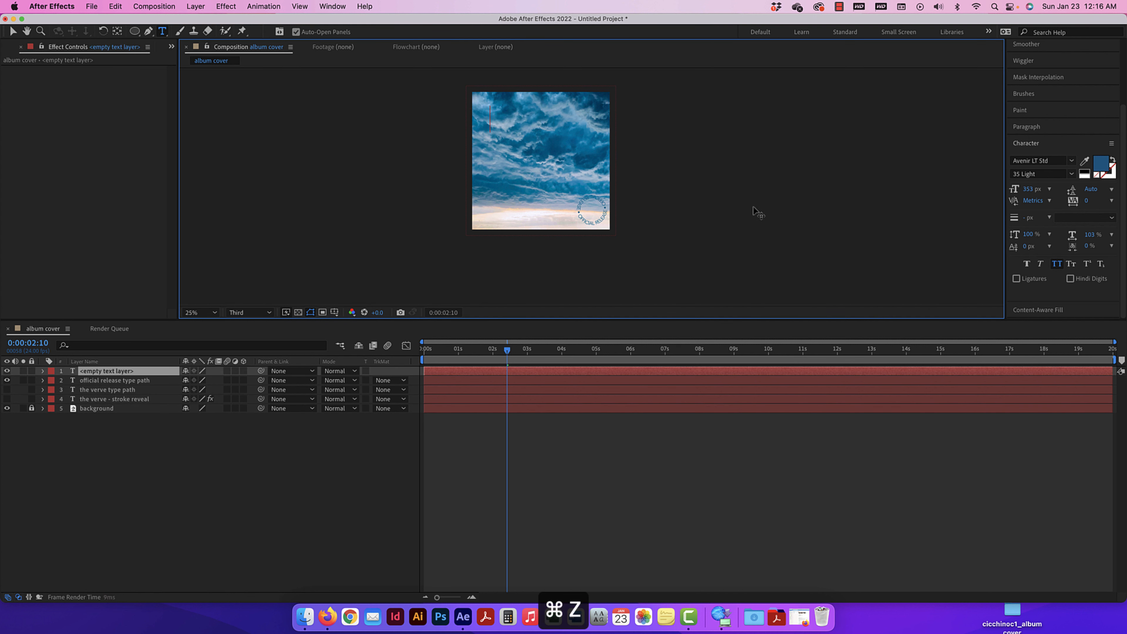
pyautogui.press('super+z')
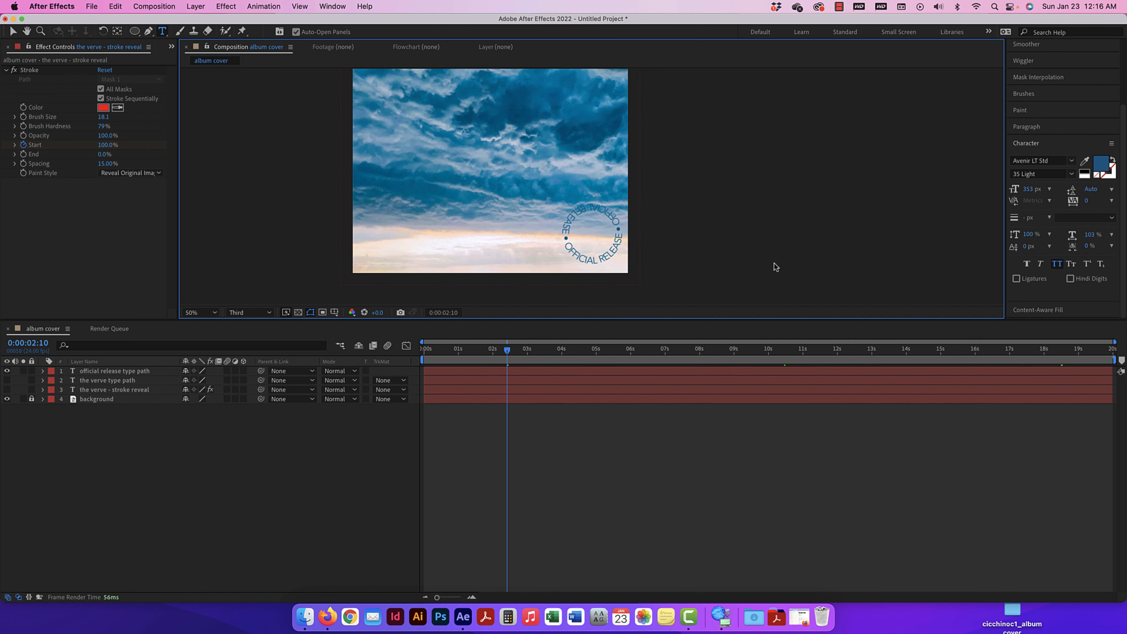
pyautogui.press('shift+super+z')
pyautogui.press('super+minus')
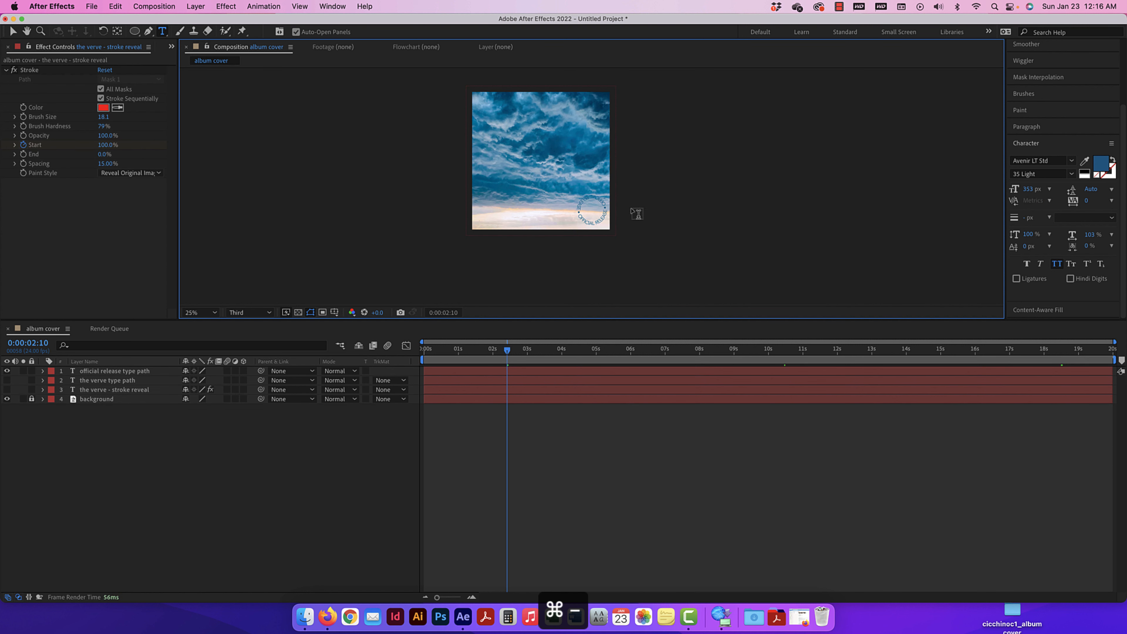
pyautogui.press('shift+super+z')
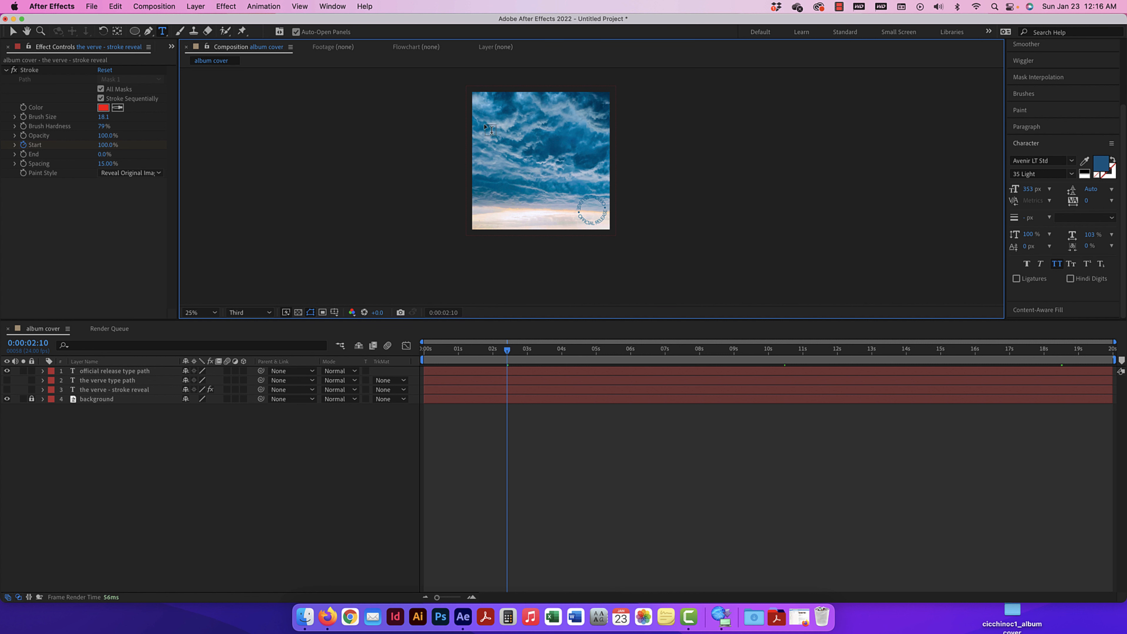
# Step: Add a title reading "the verve" over the sky, turn off All Caps and set its fill colour to white FFFFFF
pyautogui.click(500, 121)
pyautogui.write('the verve')
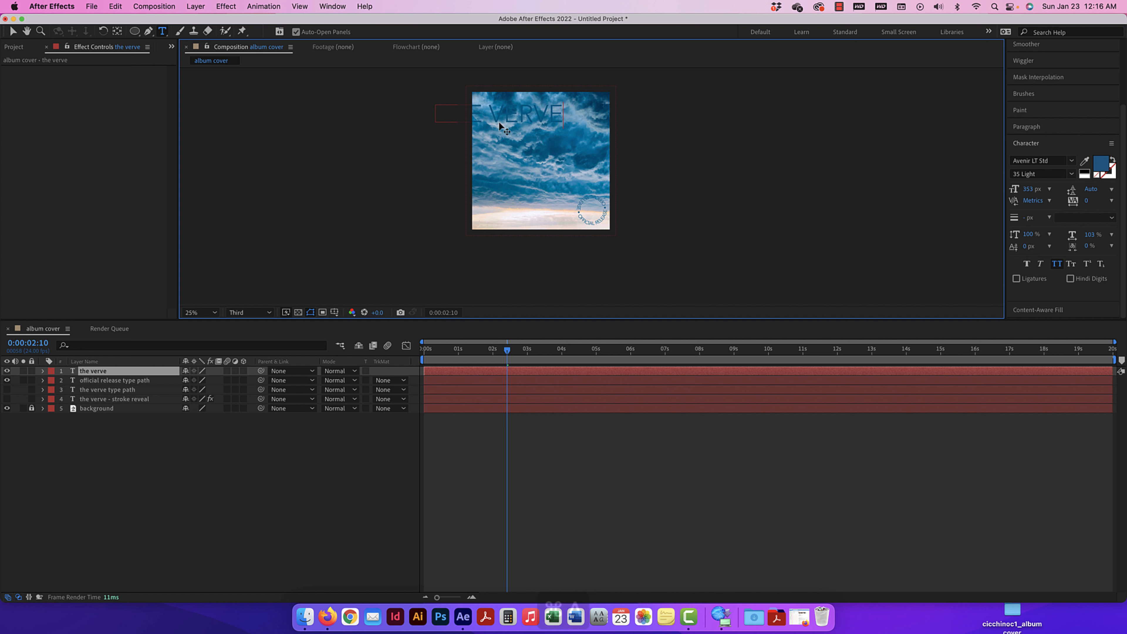
pyautogui.press('super+a')
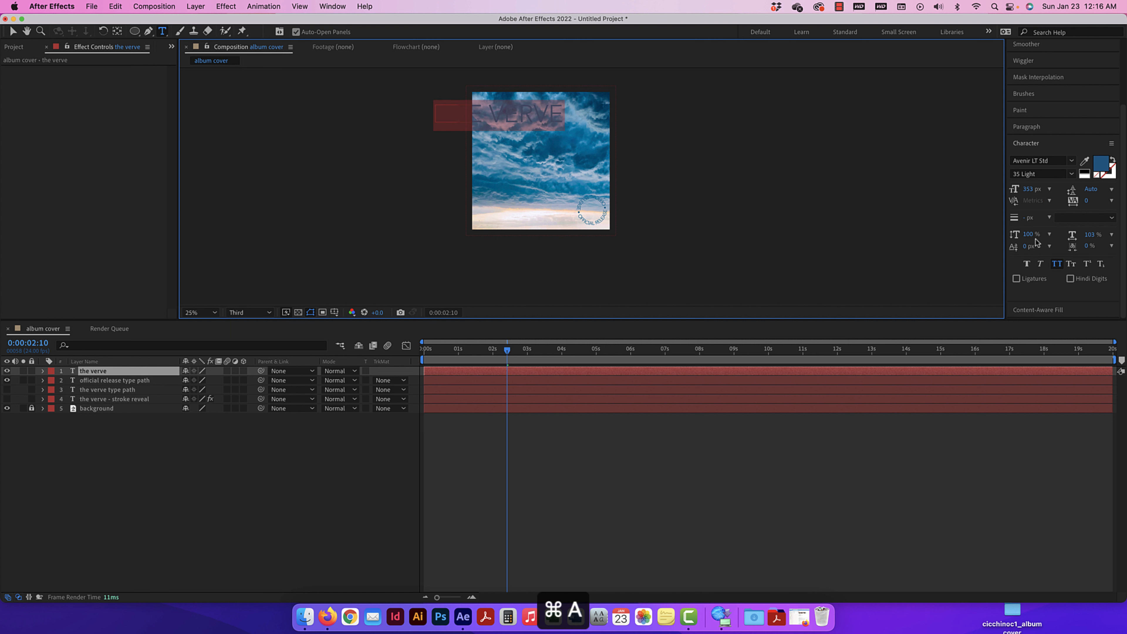
pyautogui.click(1057, 265)
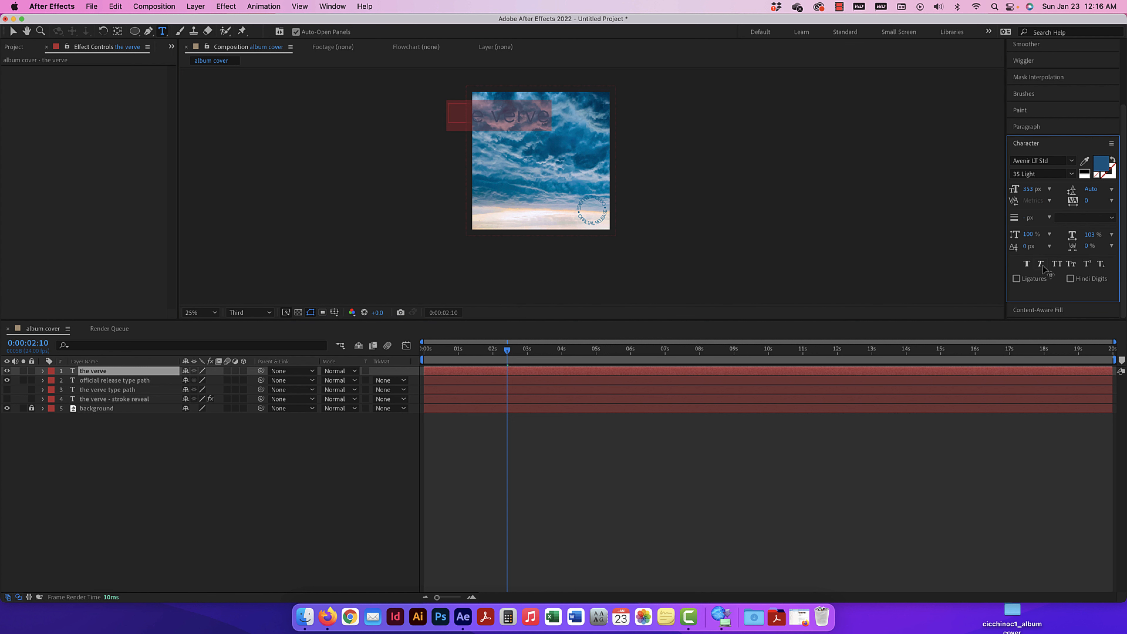
pyautogui.click(1094, 165)
pyautogui.click(753, 307)
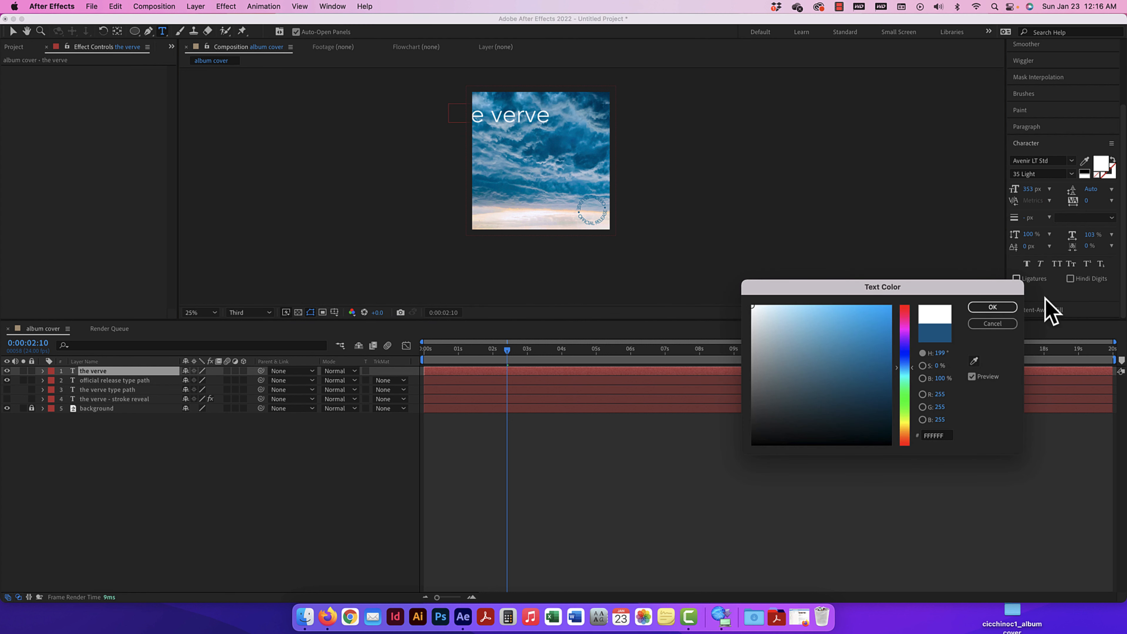
pyautogui.click(992, 307)
# Step: Centre the new title's anchor point on its text and position the title at about 993, 452 in the cover's upper part
pyautogui.click(13, 31)
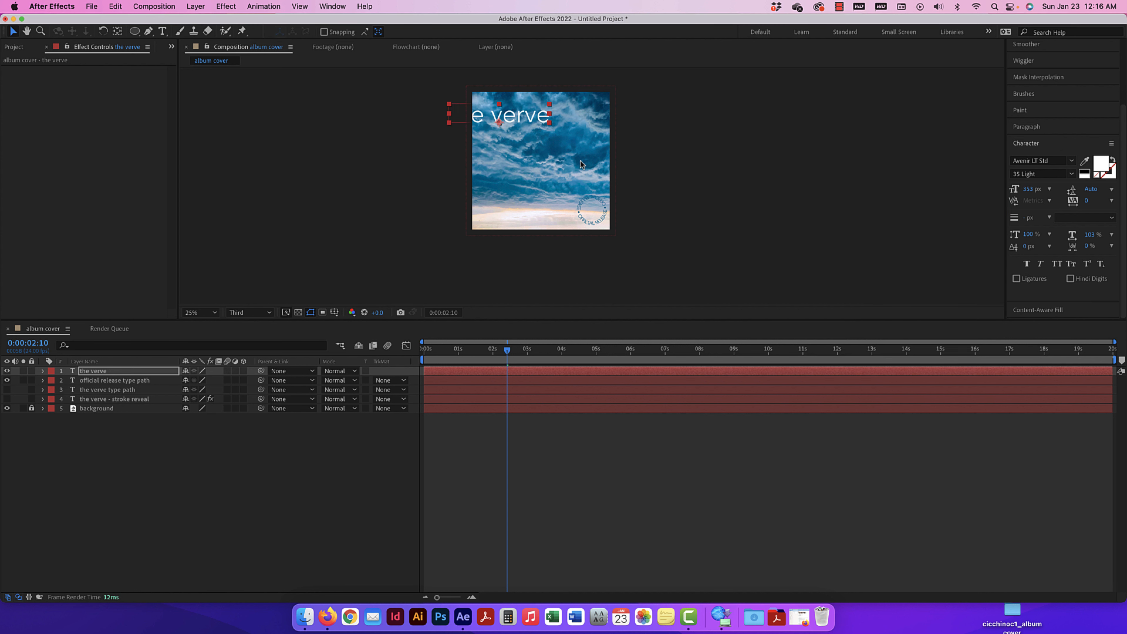
pyautogui.moveTo(536, 126); pyautogui.dragTo(575, 135)
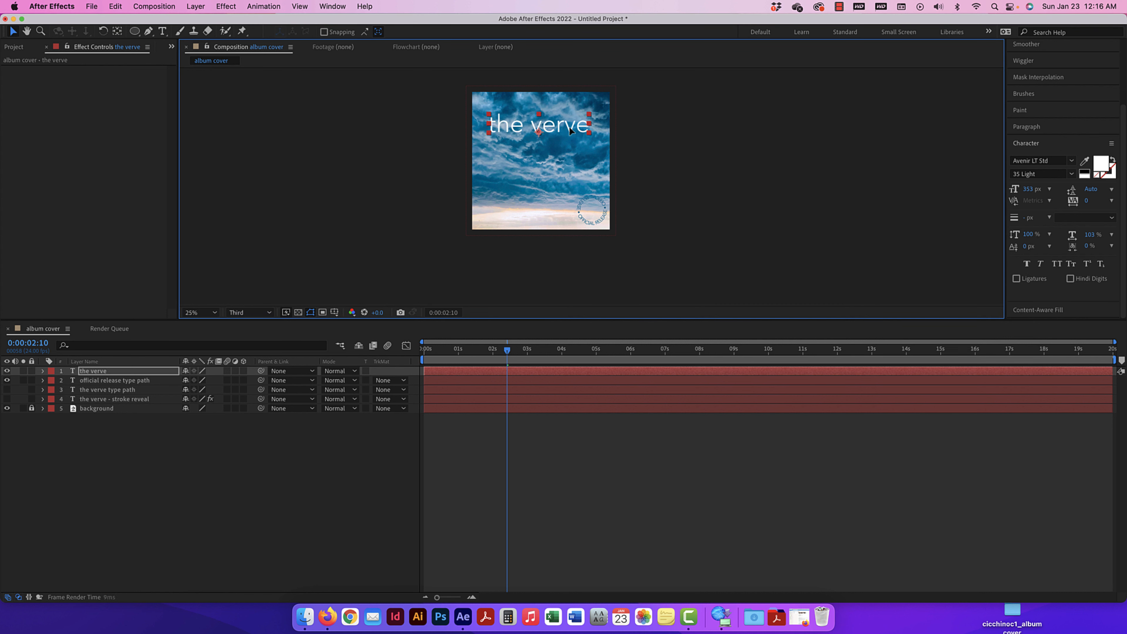
pyautogui.keyDown('super'); pyautogui.doubleClick(117, 32); pyautogui.keyUp('super')
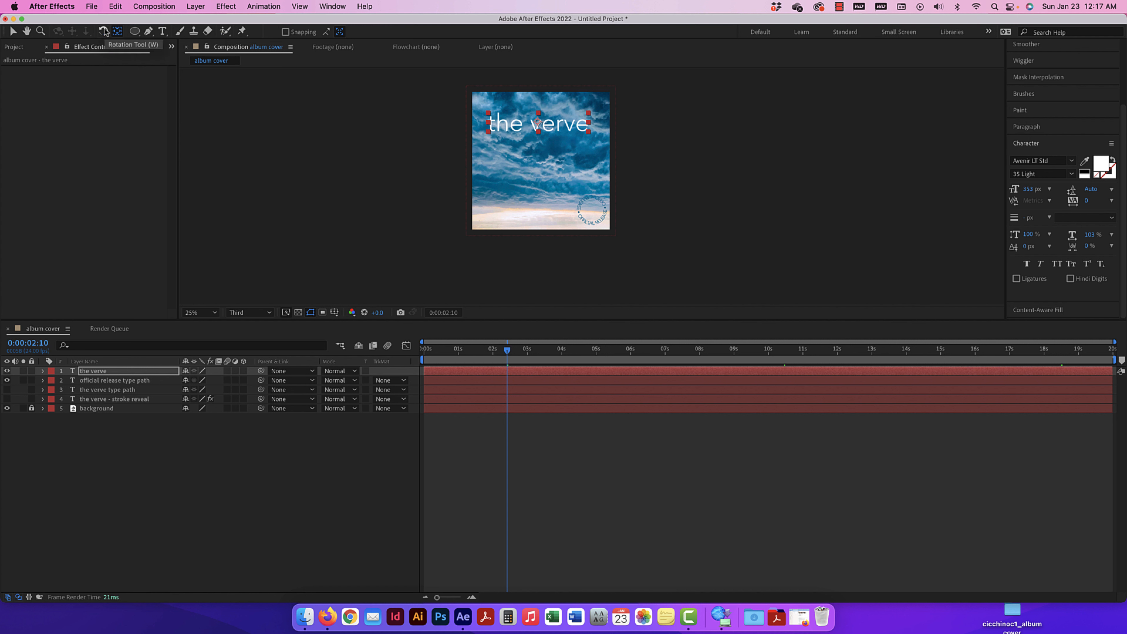
pyautogui.click(12, 32)
pyautogui.moveTo(566, 127); pyautogui.dragTo(569, 128)
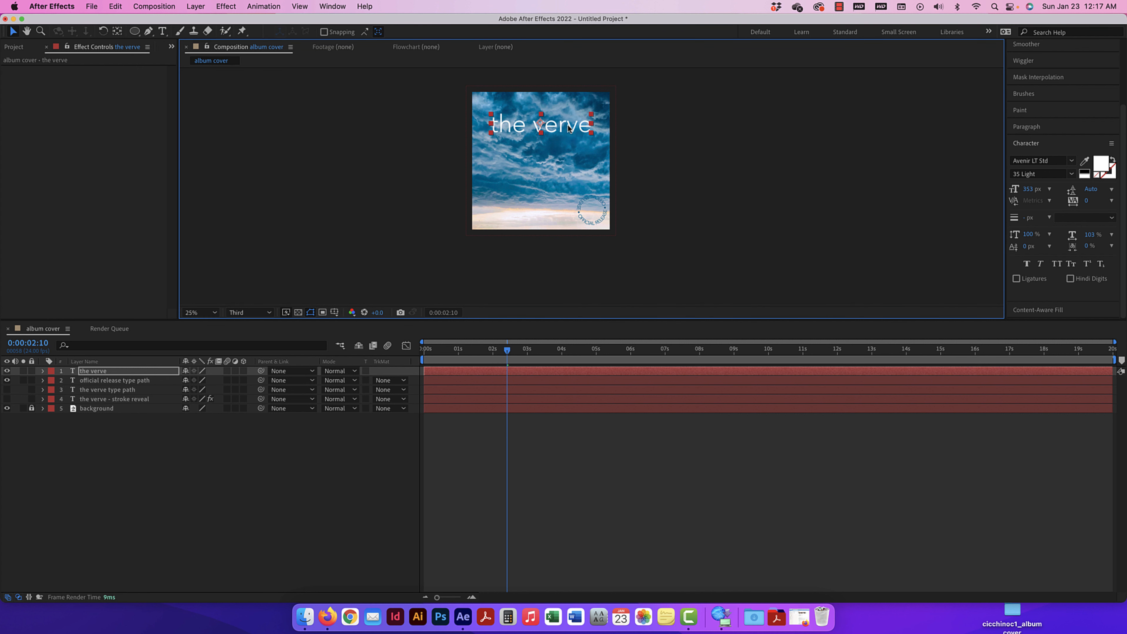
# Step: Add a Position text animator to the verve layer and expand its range selector
pyautogui.press('super+equal')
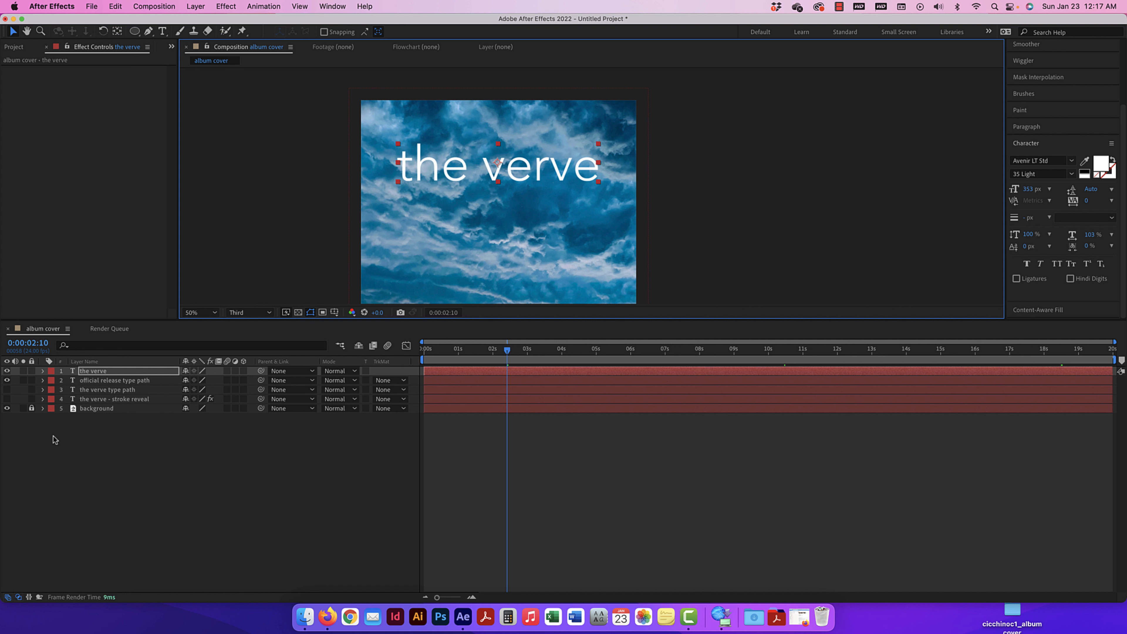
pyautogui.click(43, 371)
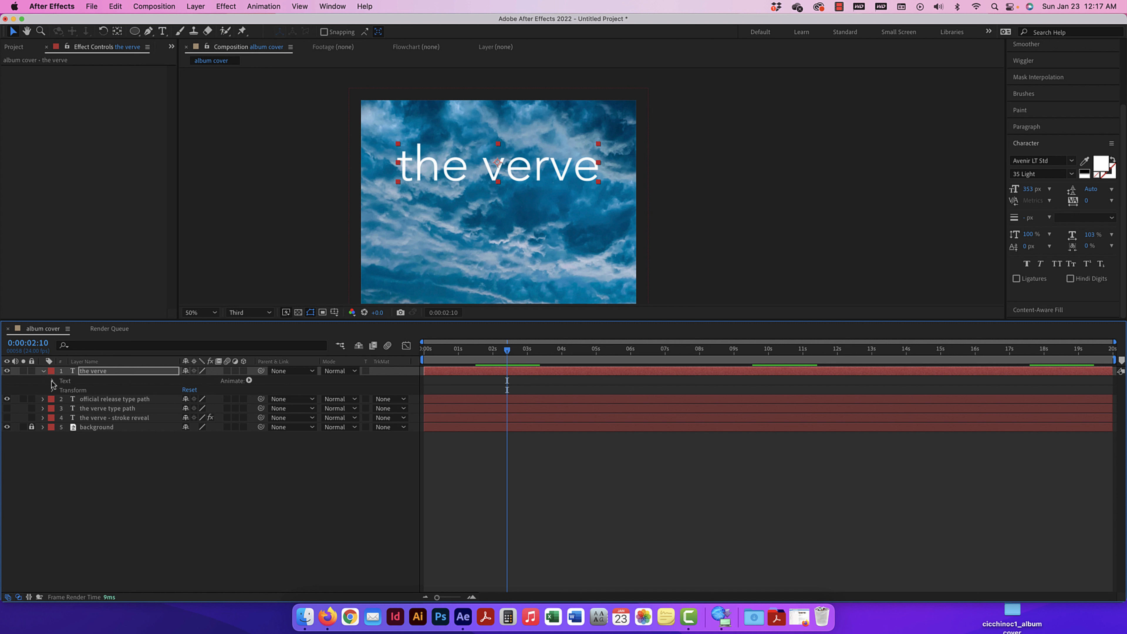
pyautogui.click(53, 382)
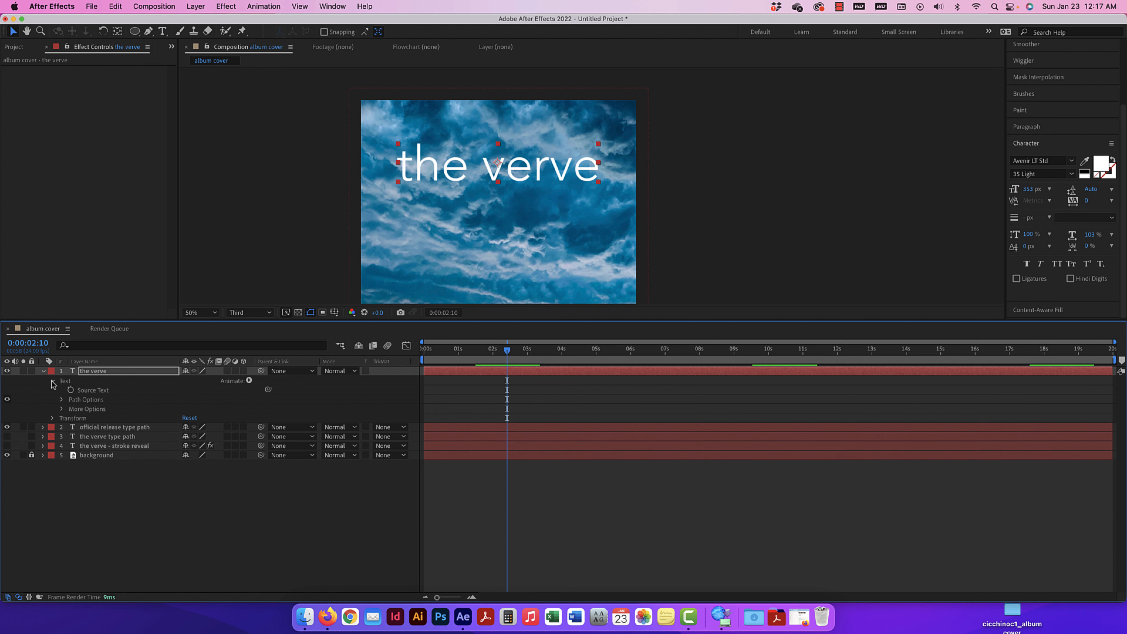
pyautogui.click(249, 381)
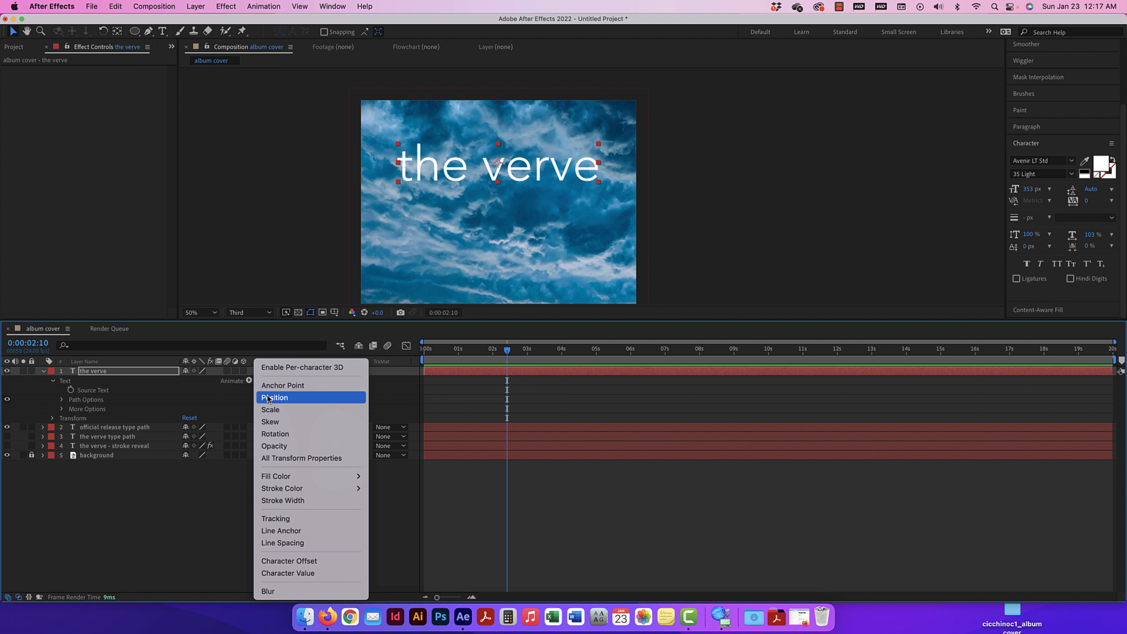
pyautogui.click(268, 398)
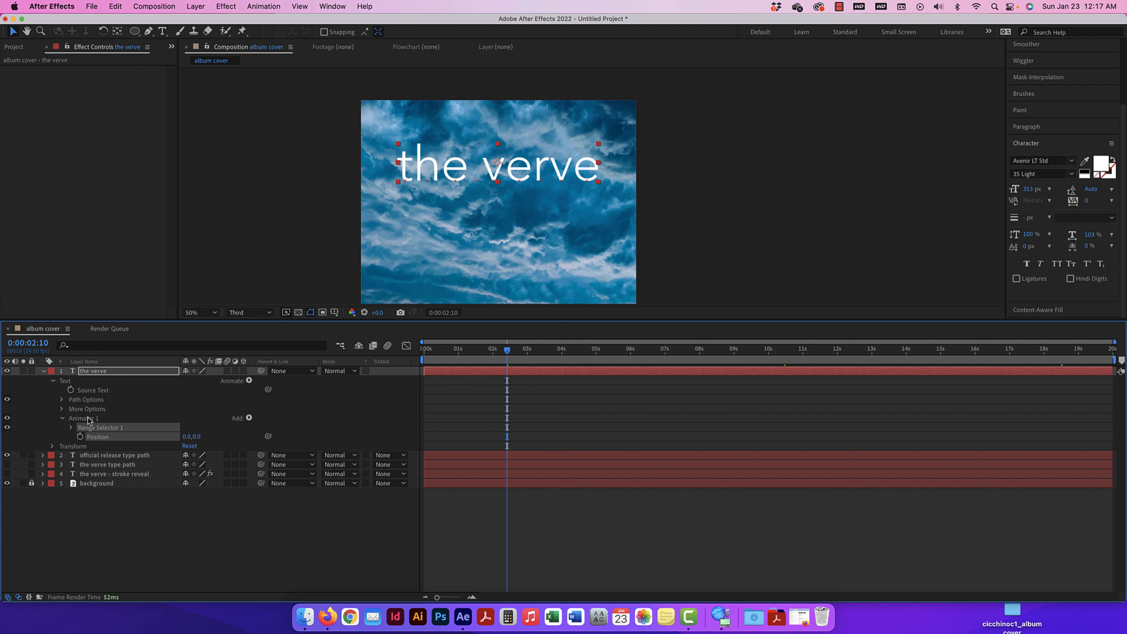
pyautogui.click(63, 418)
pyautogui.click(62, 418)
pyautogui.click(71, 428)
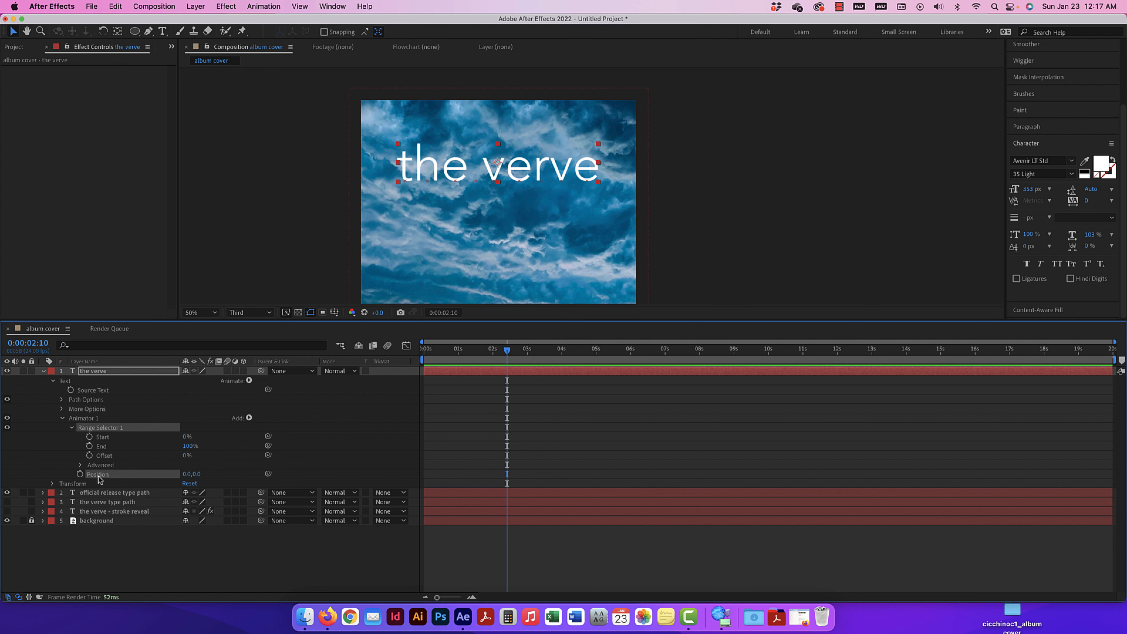
# Step: Set the text animator's Position to 0.0, -688.0 so the title sits above the cover
pyautogui.click(52, 483)
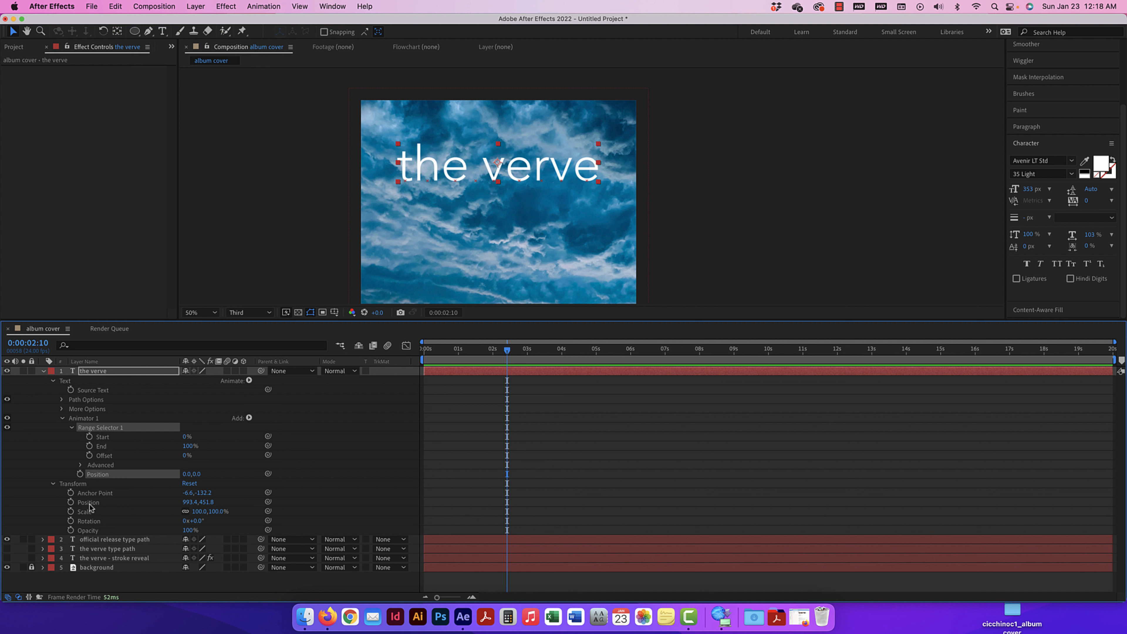
pyautogui.press('super+z')
pyautogui.moveTo(518, 182); pyautogui.dragTo(520, 206)
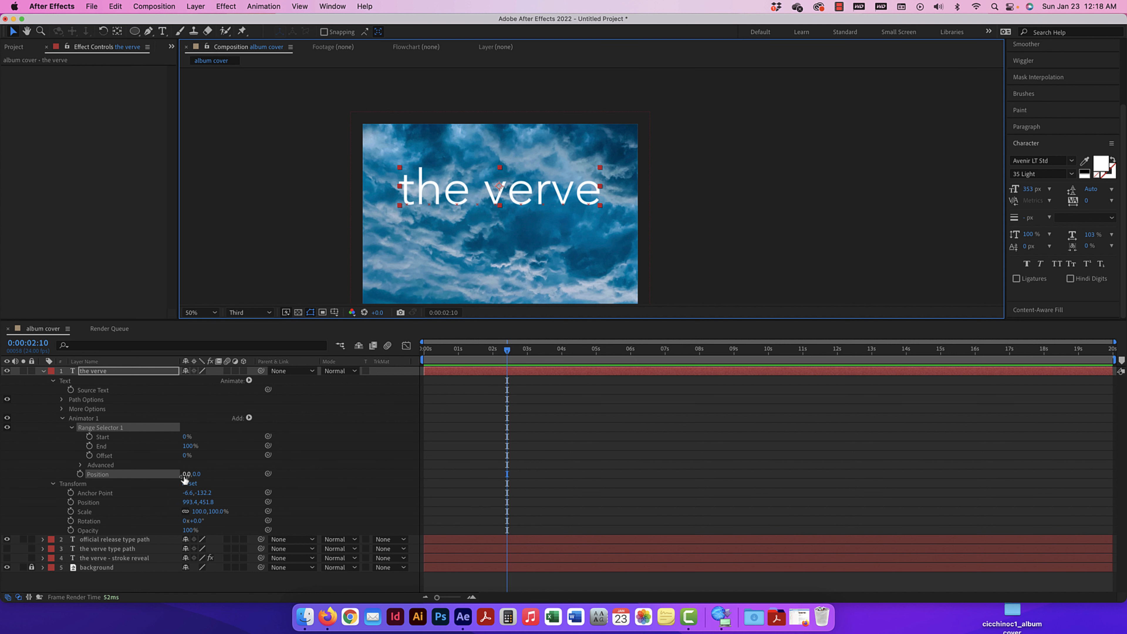
pyautogui.moveTo(196, 474)
pyautogui.mouseDown()
pyautogui.moveTo(227, 475)
pyautogui.moveTo(204, 473)
pyautogui.mouseUp()
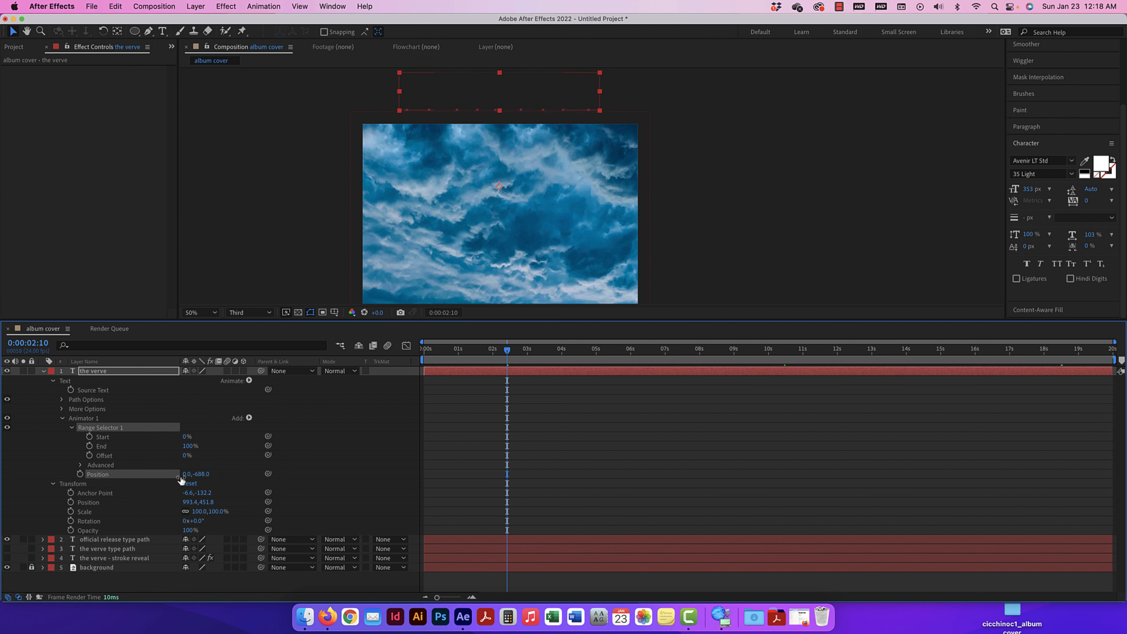
# Step: Keyframe the range selector's Start from 0% at 0:00:00:00 to 100% at 0:00:03:01 and preview the falling letters
pyautogui.moveTo(506, 355); pyautogui.dragTo(404, 355)
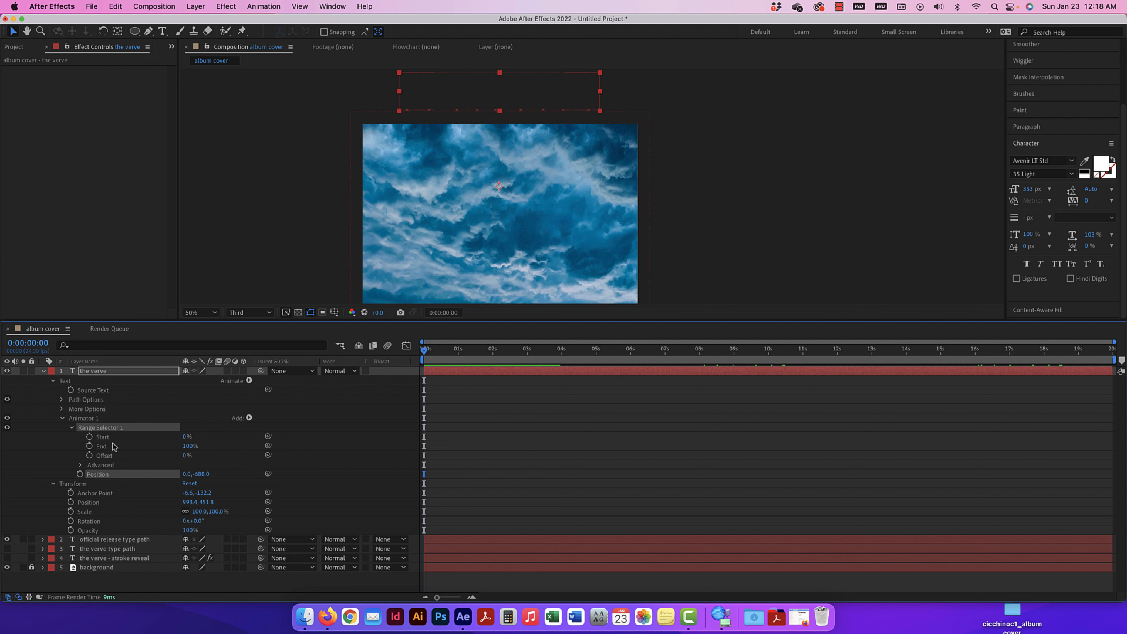
pyautogui.click(89, 437)
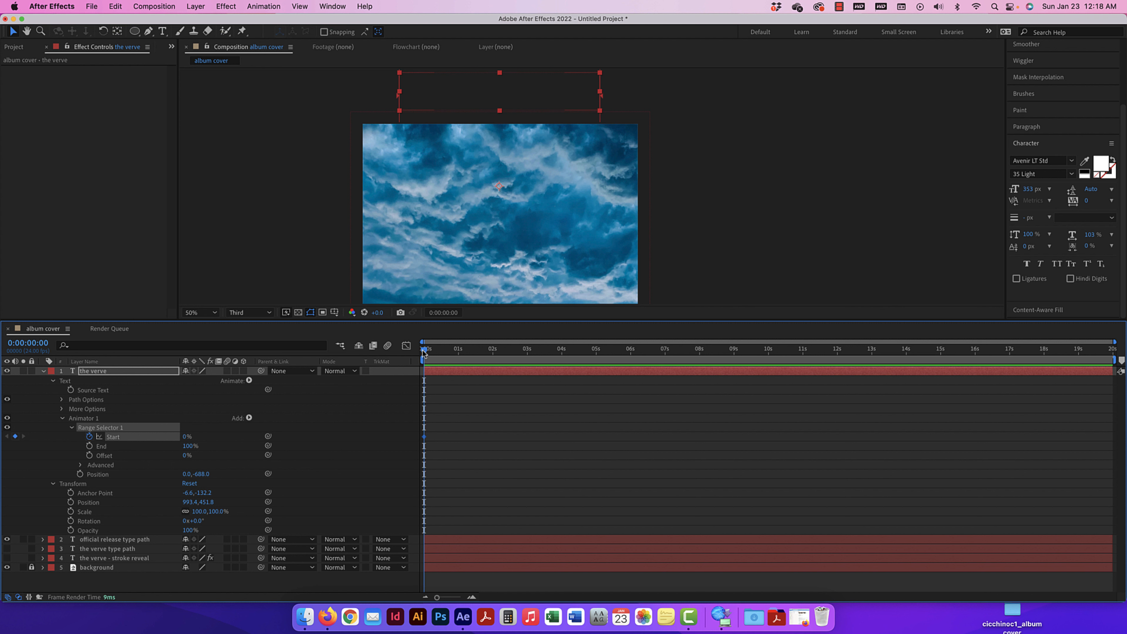
pyautogui.moveTo(424, 352); pyautogui.dragTo(528, 352)
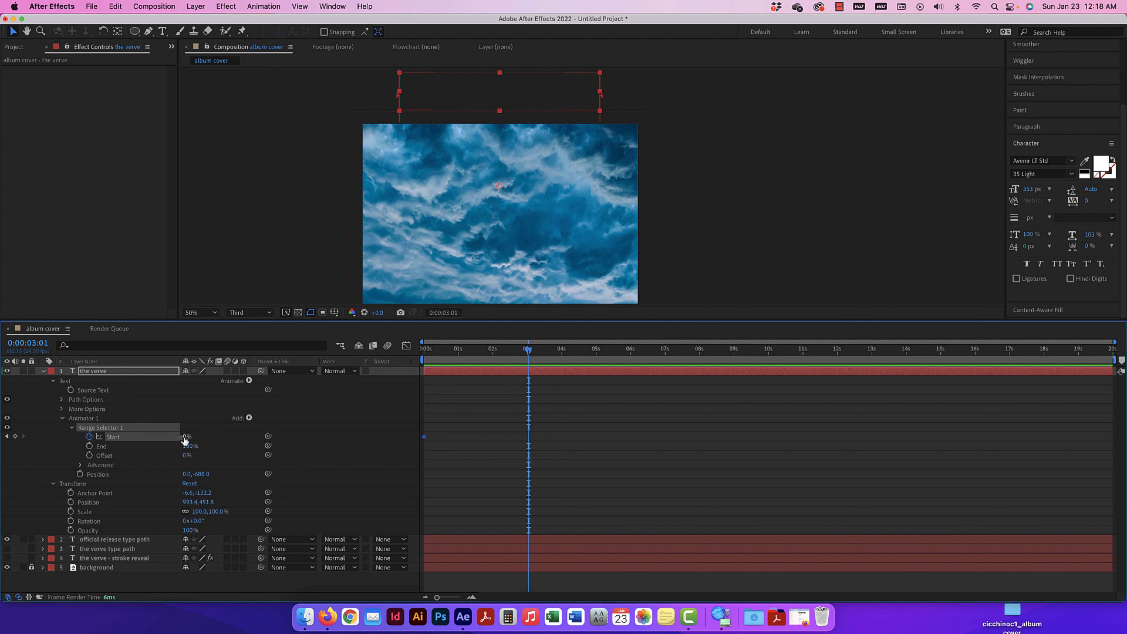
pyautogui.moveTo(185, 439); pyautogui.dragTo(306, 442)
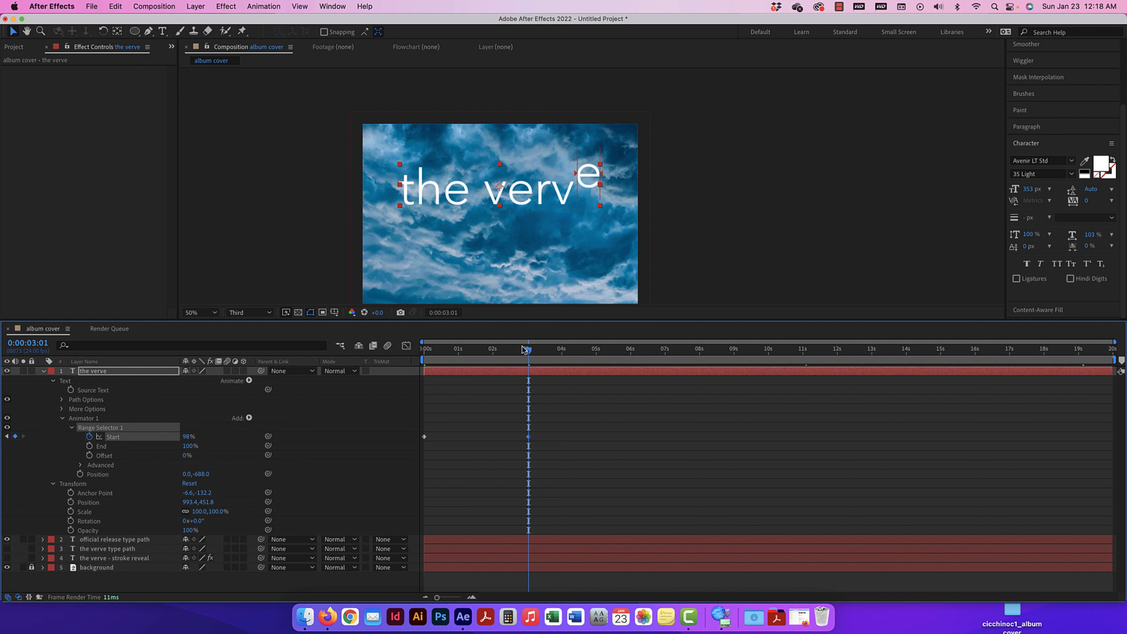
pyautogui.moveTo(188, 437); pyautogui.dragTo(204, 437)
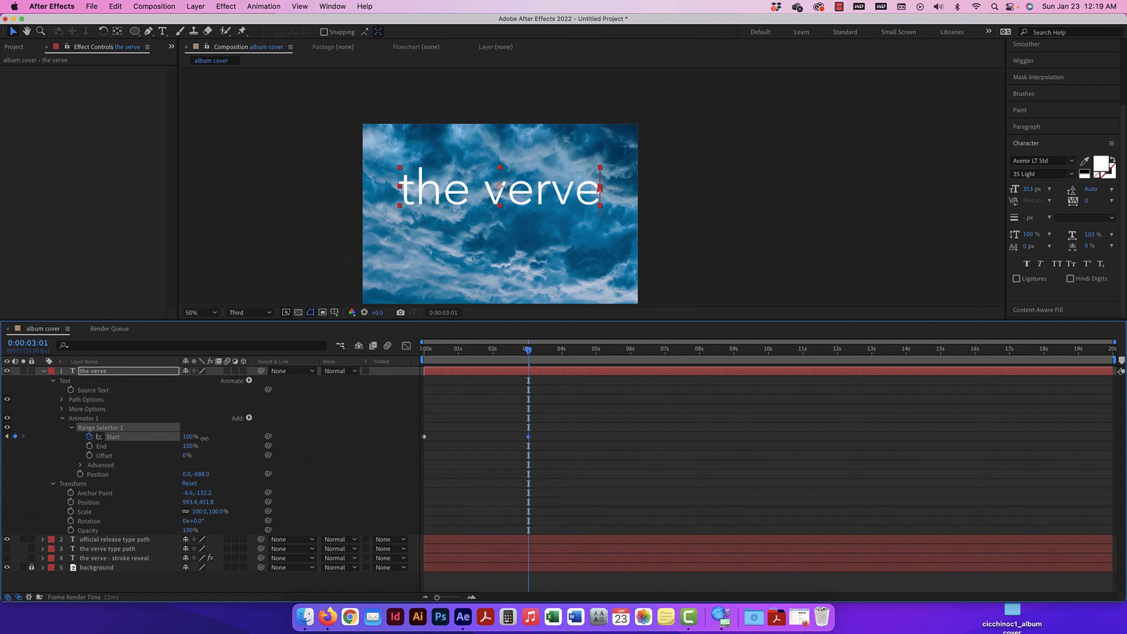
pyautogui.moveTo(528, 352); pyautogui.dragTo(424, 350)
pyautogui.press('space')
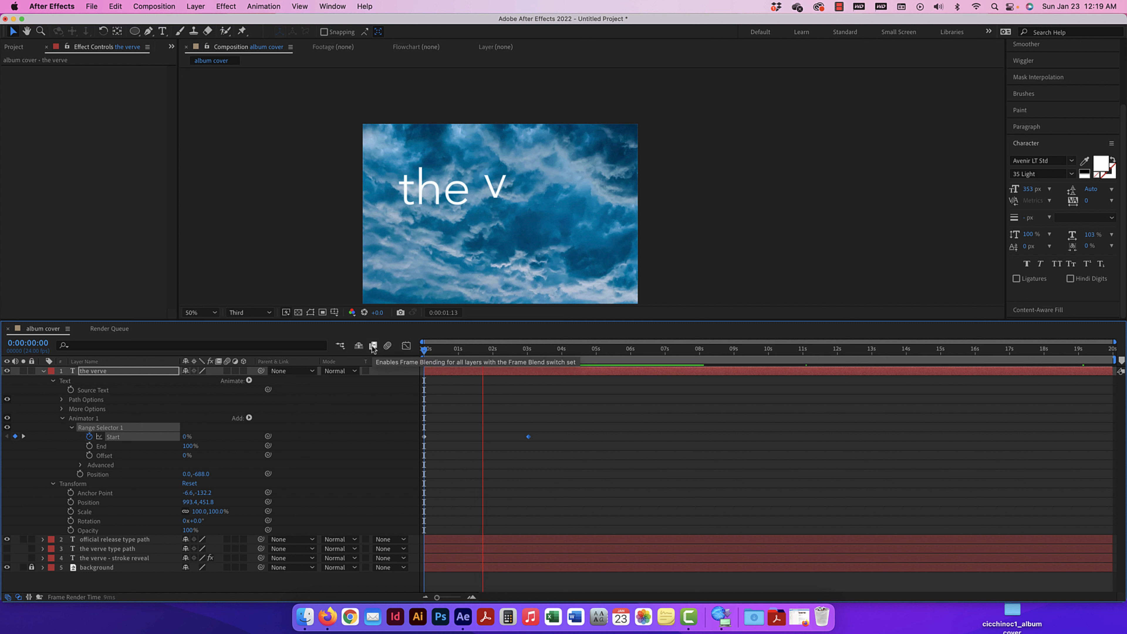
pyautogui.press('space')
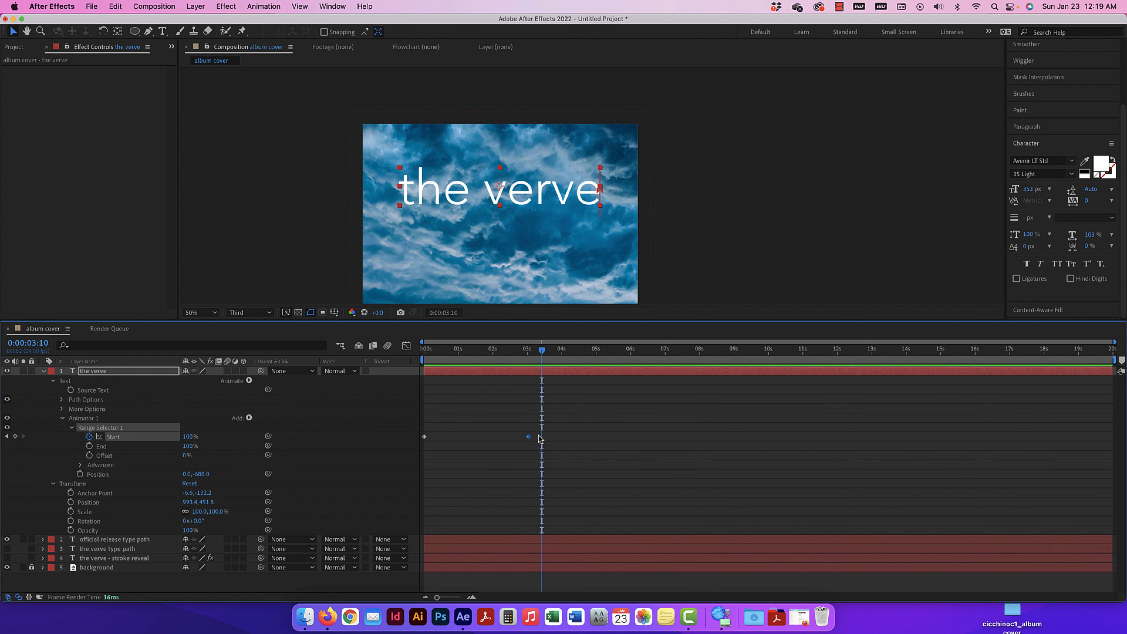
# Step: Apply Easy Ease to both range selector Start keyframes and preview the title animation from the beginning
pyautogui.moveTo(542, 433); pyautogui.dragTo(400, 448)
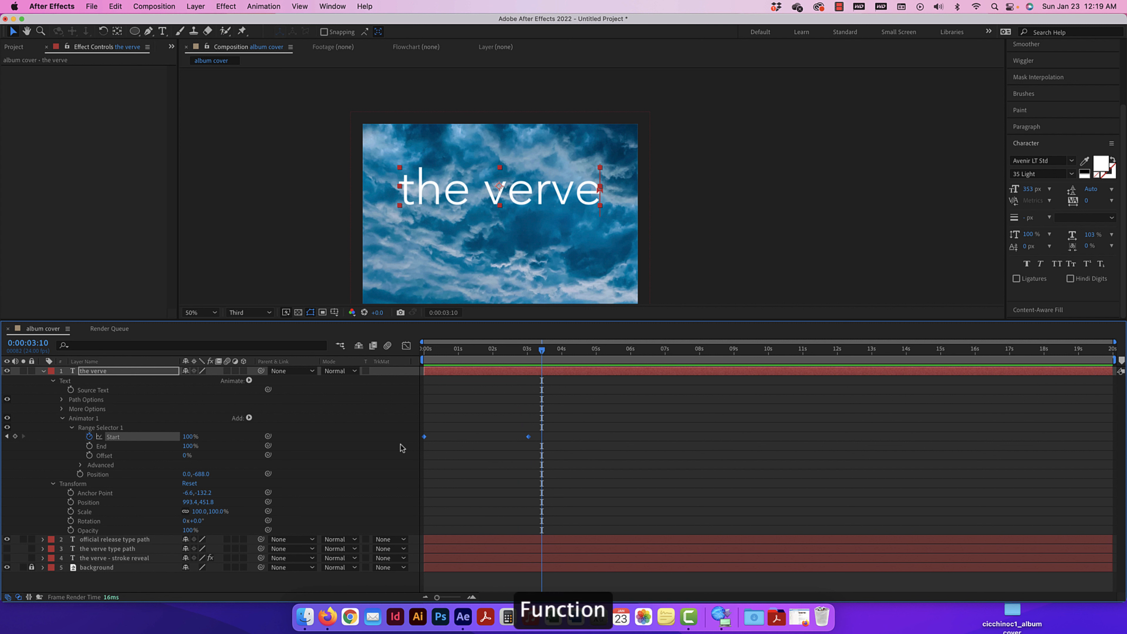
pyautogui.press('F9')
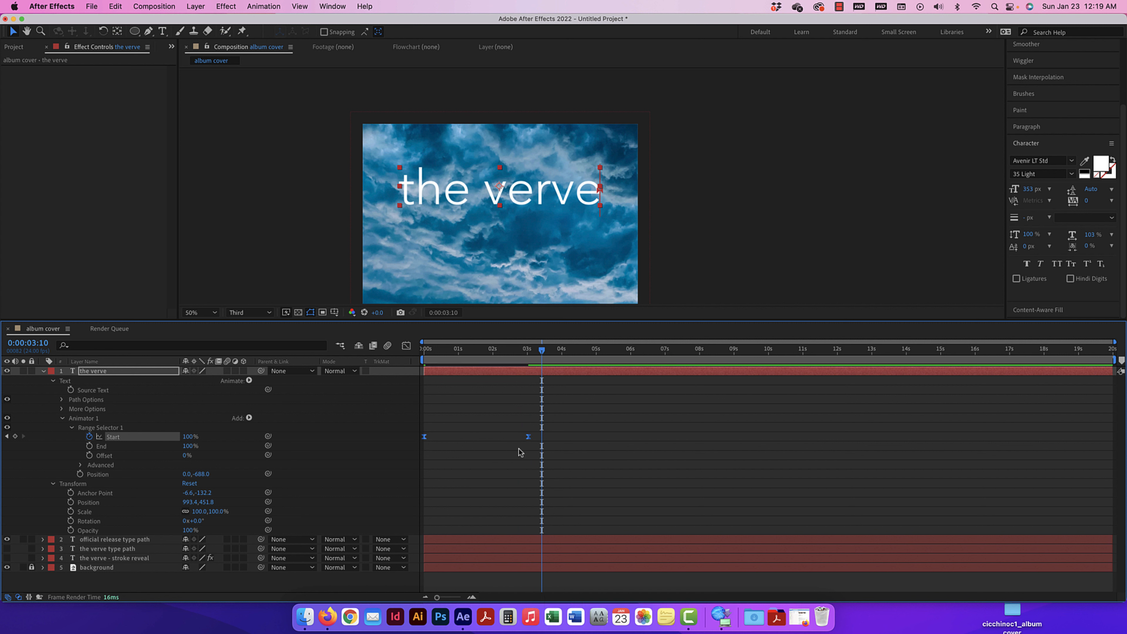
pyautogui.rightClick(527, 437)
pyautogui.moveTo(575, 586)
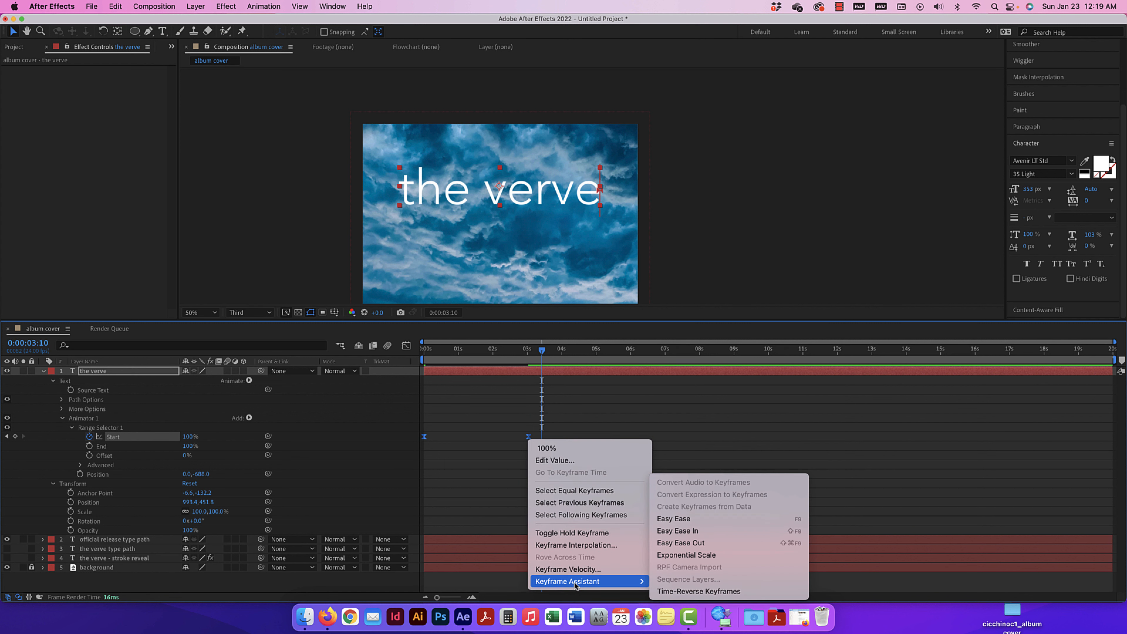
pyautogui.click(476, 428)
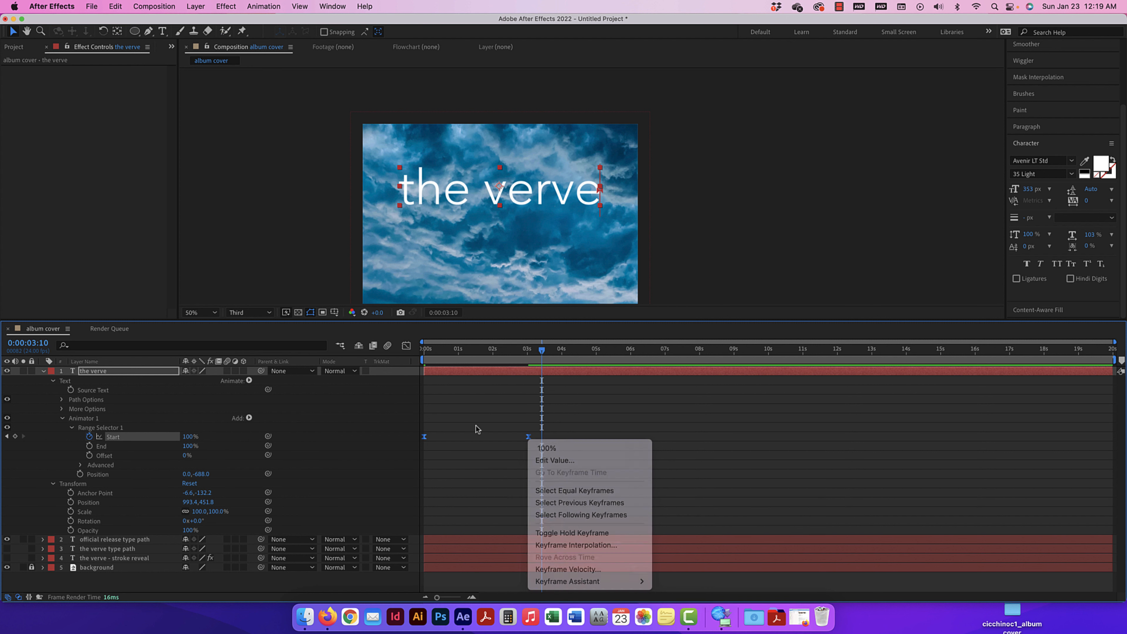
pyautogui.moveTo(541, 351); pyautogui.dragTo(347, 351)
pyautogui.press('space')
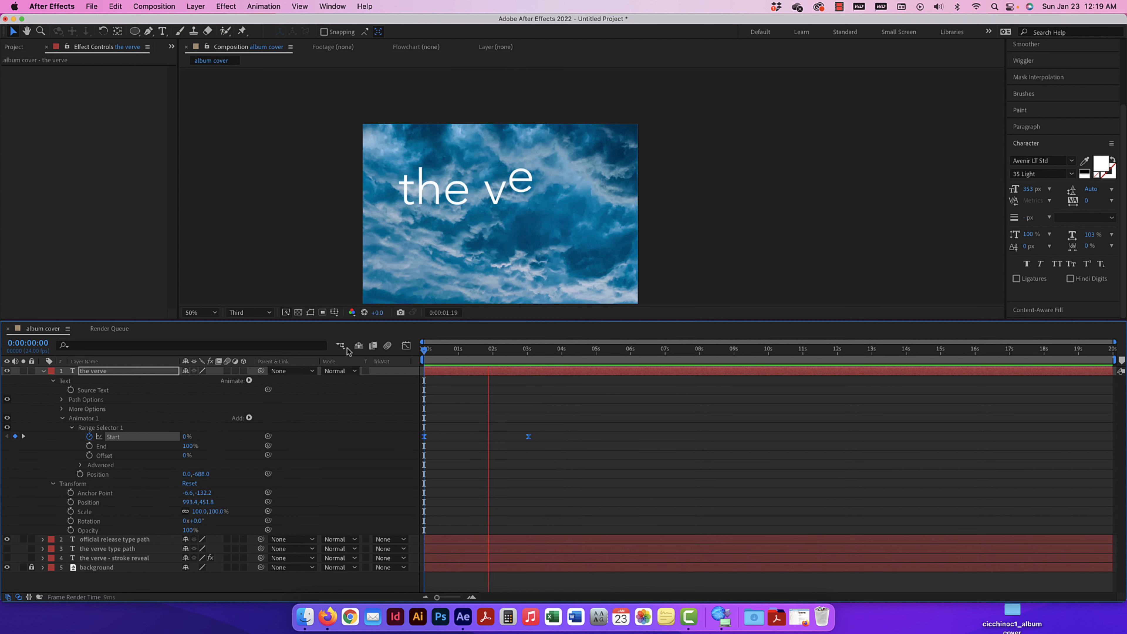
pyautogui.press('space')
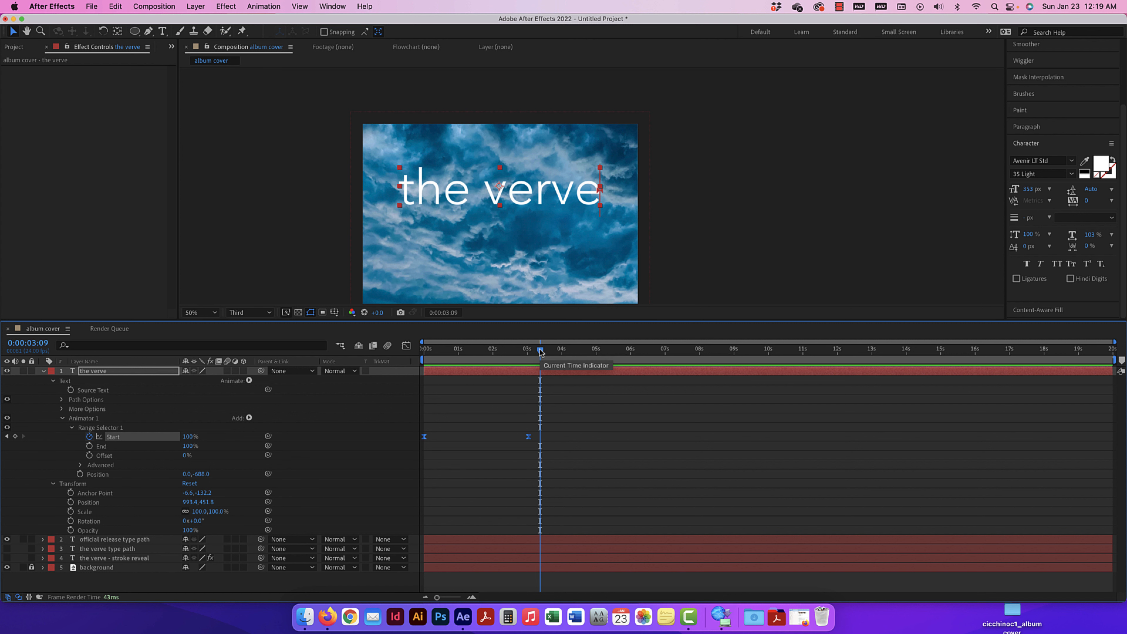
# Step: Duplicate the animated the verve title layer and hide the original
pyautogui.click(43, 371)
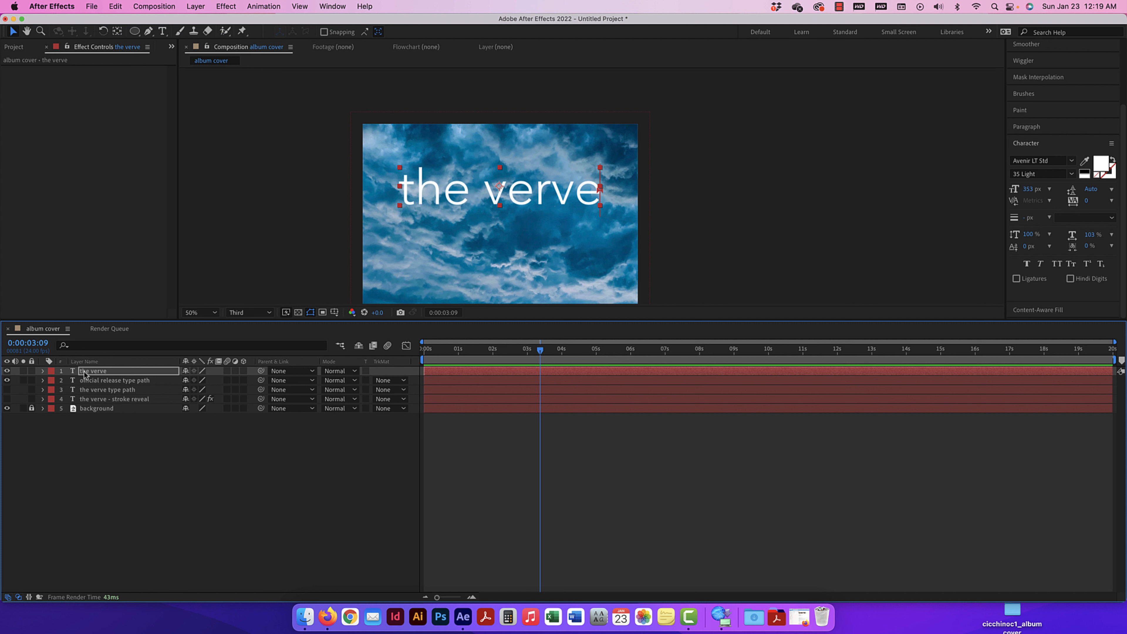
pyautogui.press('super+d')
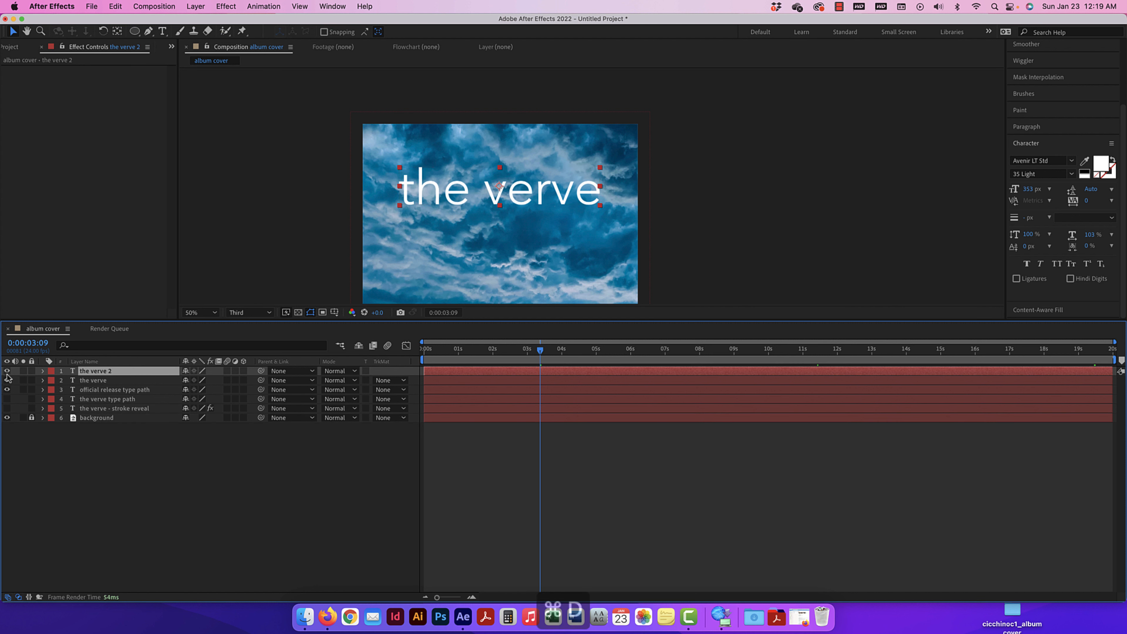
# Step: Remove the Start keyframes from the range selector of the duplicated the verve title's animator
pyautogui.click(43, 370)
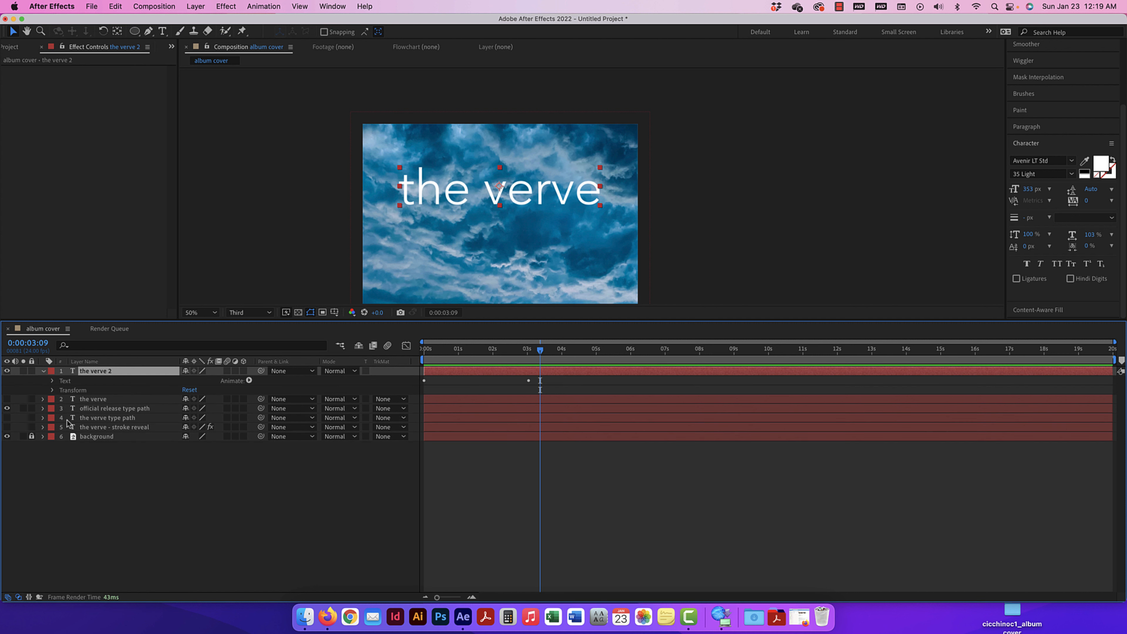
pyautogui.click(52, 390)
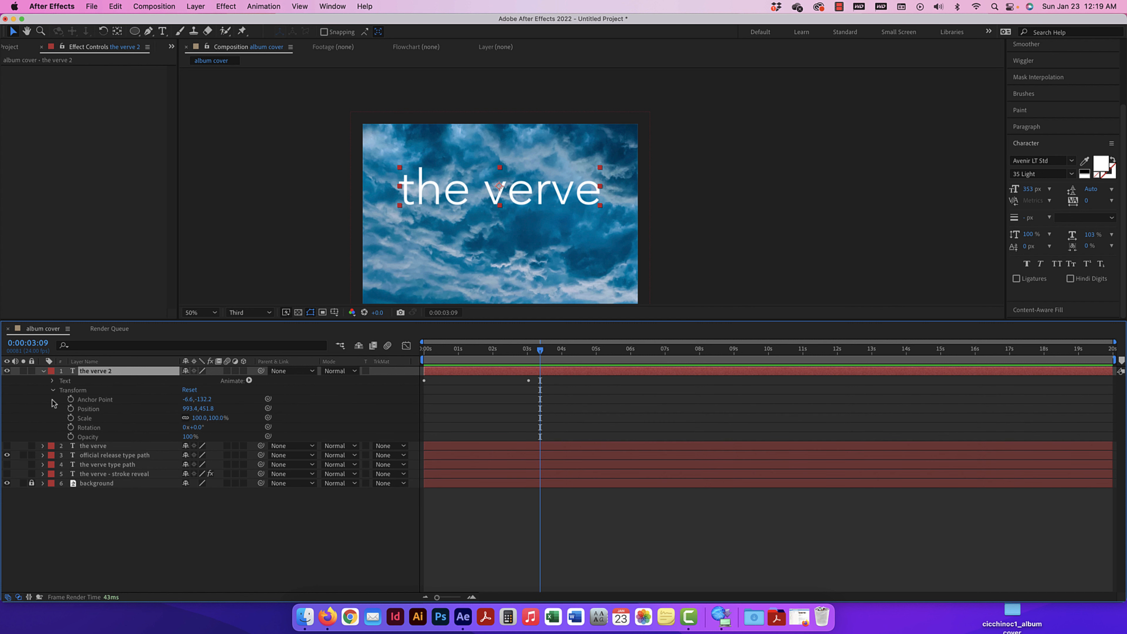
pyautogui.click(52, 391)
pyautogui.click(52, 381)
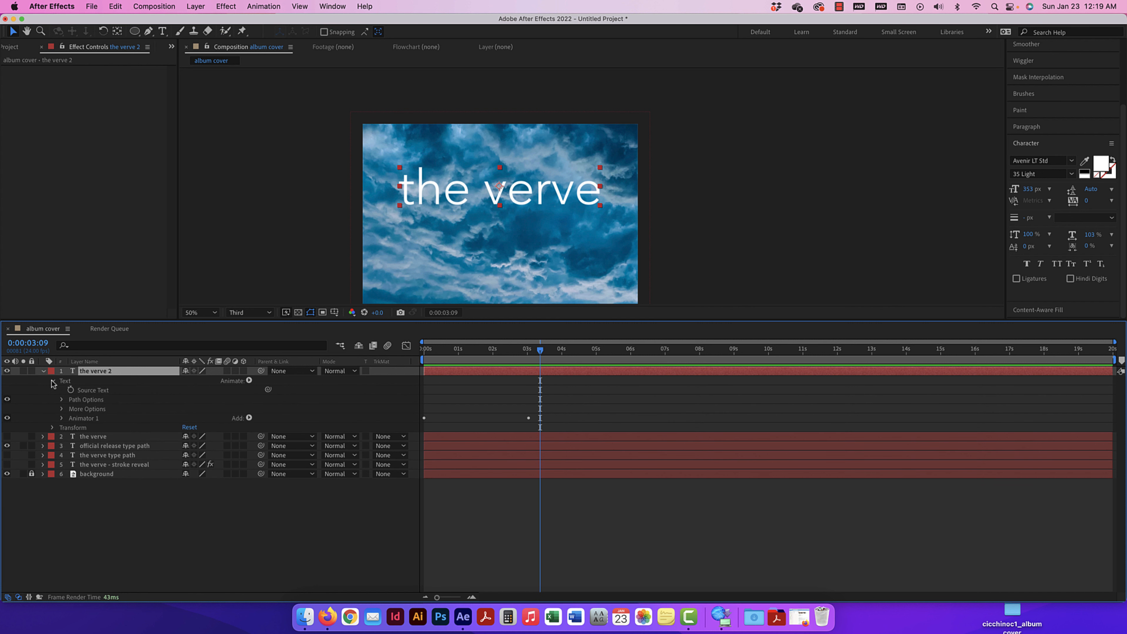
pyautogui.click(62, 418)
pyautogui.click(71, 428)
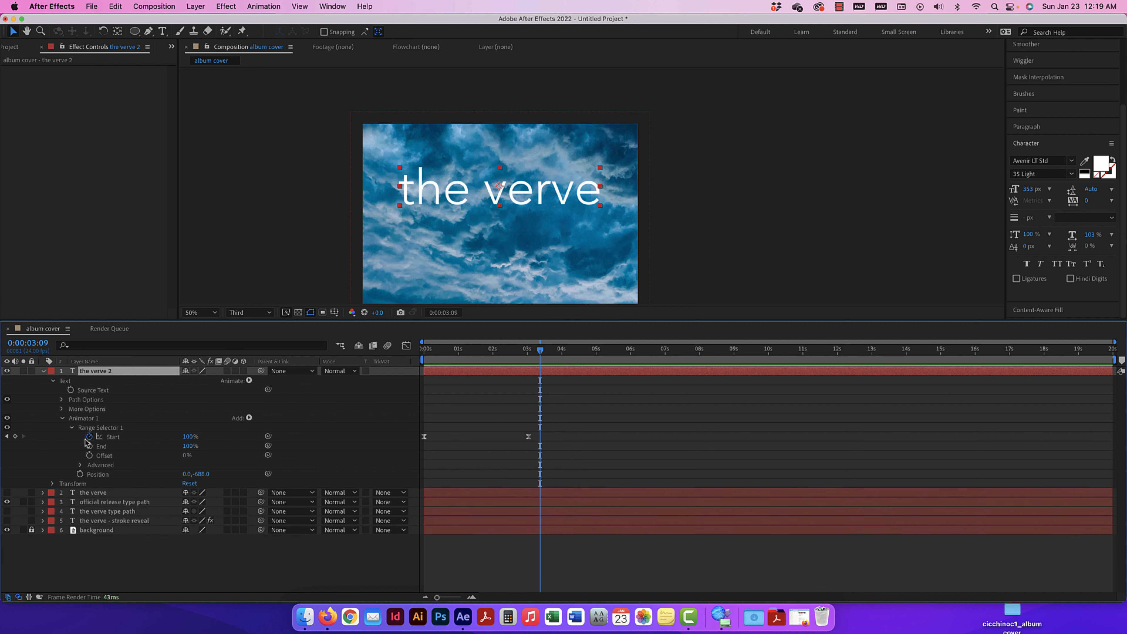
pyautogui.moveTo(558, 430); pyautogui.dragTo(414, 451)
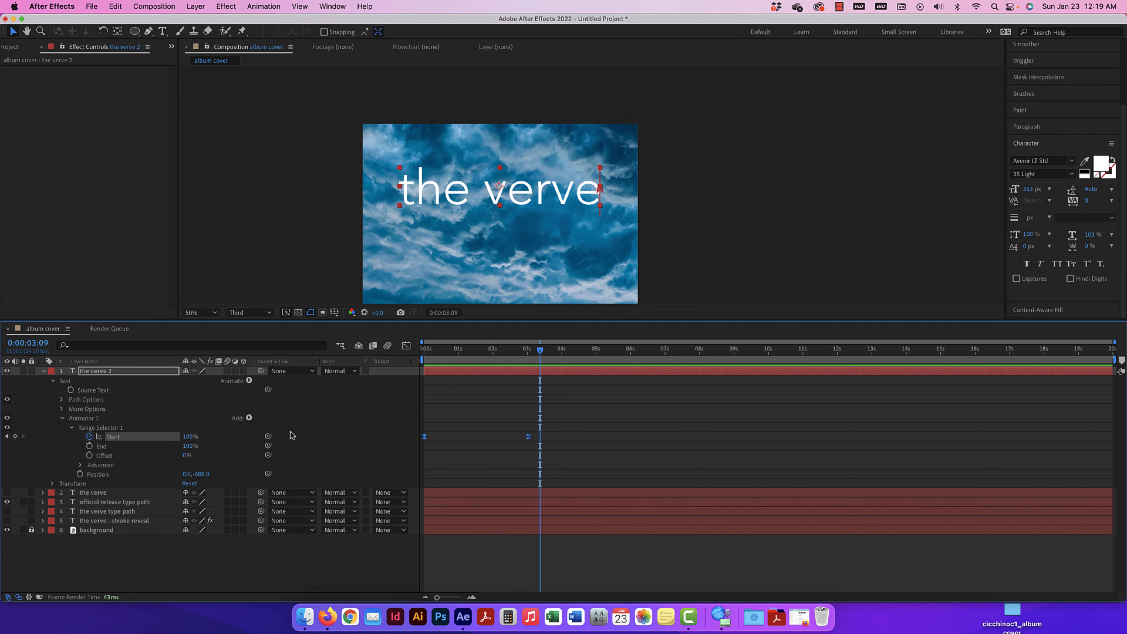
pyautogui.click(90, 436)
# Step: Keyframe the range selector's End from 100% at 0:00:00:00 to 0% at 0:00:03:00 and preview the title animation
pyautogui.moveTo(539, 351); pyautogui.dragTo(388, 347)
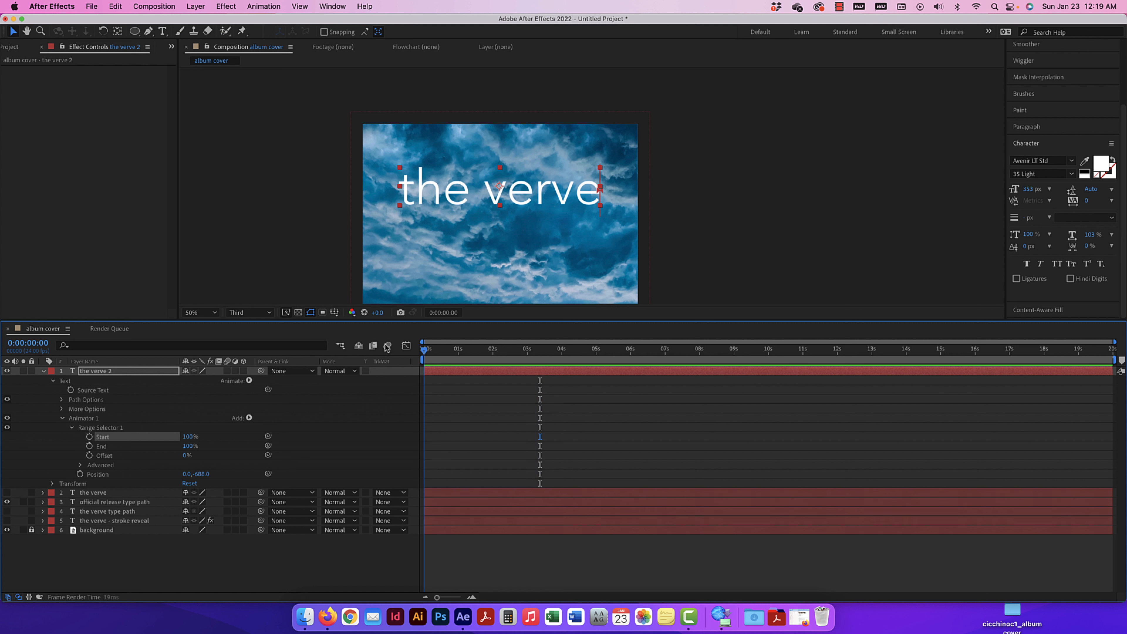
pyautogui.click(89, 447)
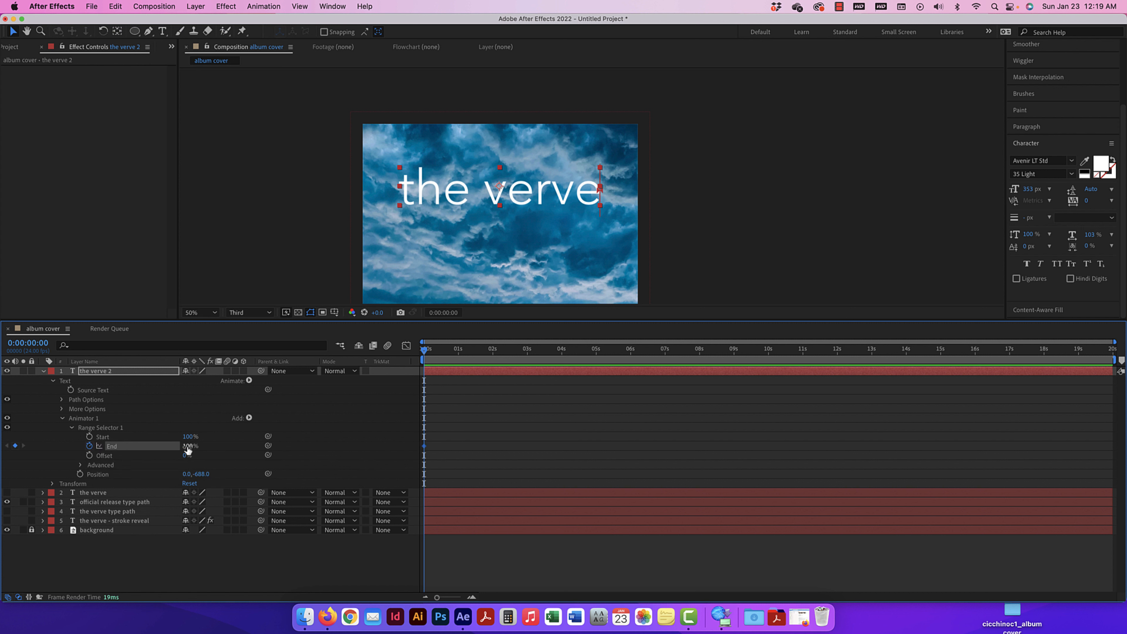
pyautogui.moveTo(187, 447); pyautogui.dragTo(218, 448)
pyautogui.moveTo(425, 349); pyautogui.dragTo(528, 350)
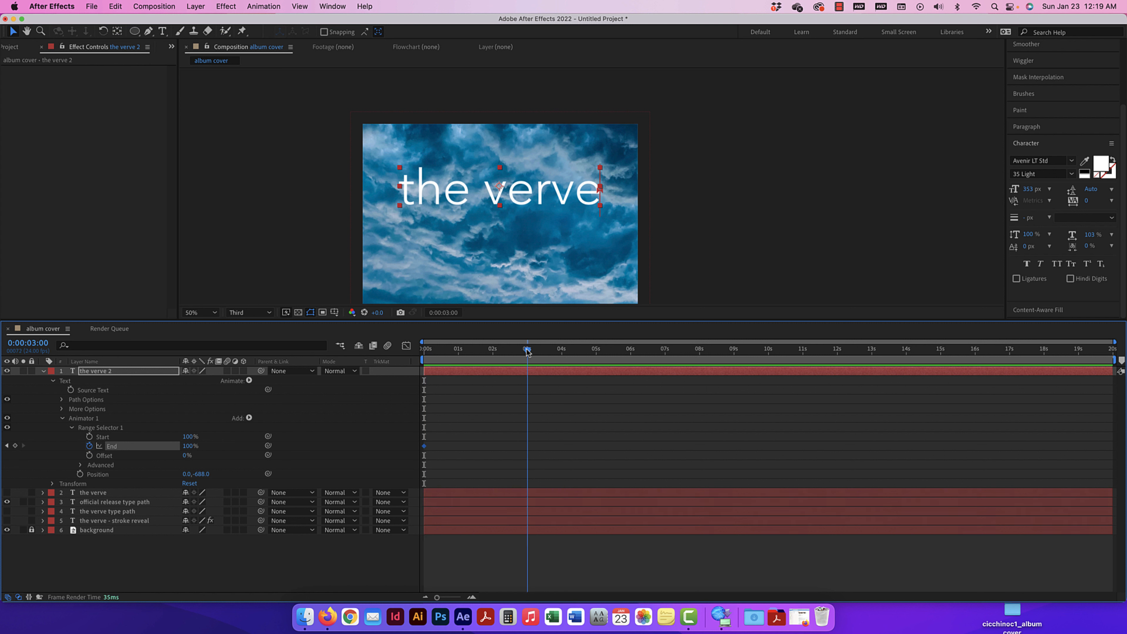
pyautogui.moveTo(187, 447); pyautogui.dragTo(80, 445)
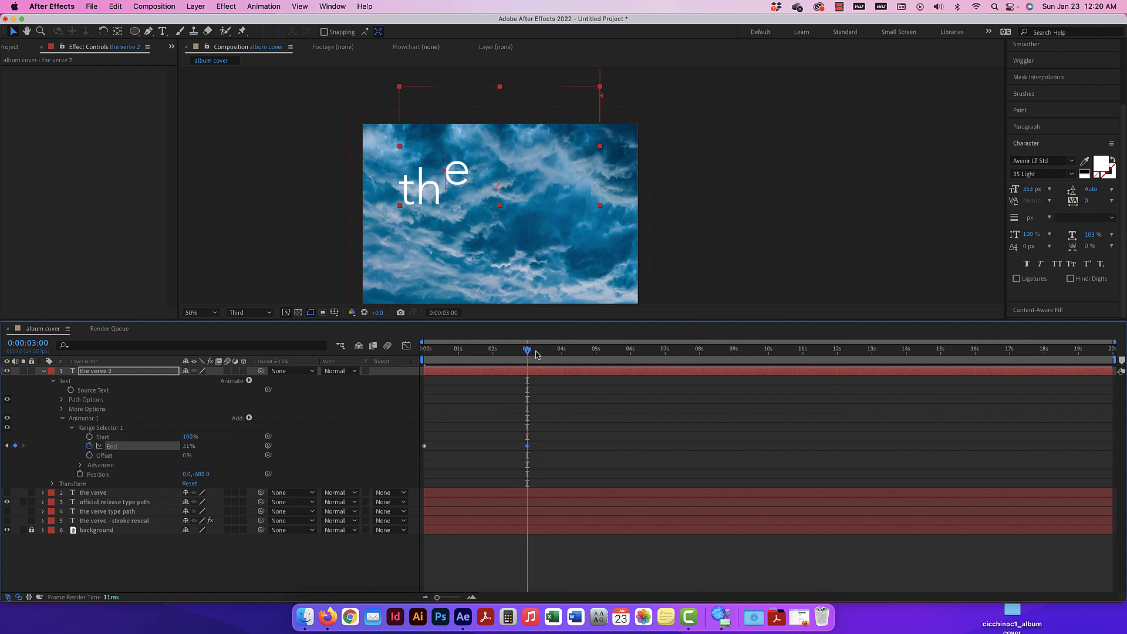
pyautogui.moveTo(189, 447); pyautogui.dragTo(121, 449)
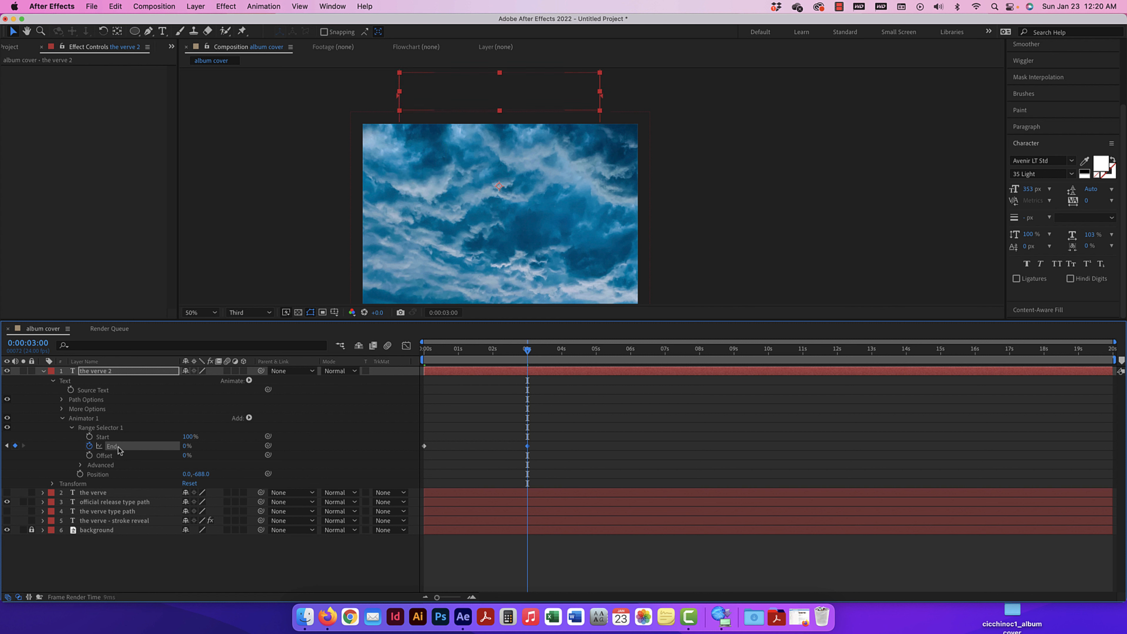
pyautogui.moveTo(528, 351); pyautogui.dragTo(425, 350)
pyautogui.press('space')
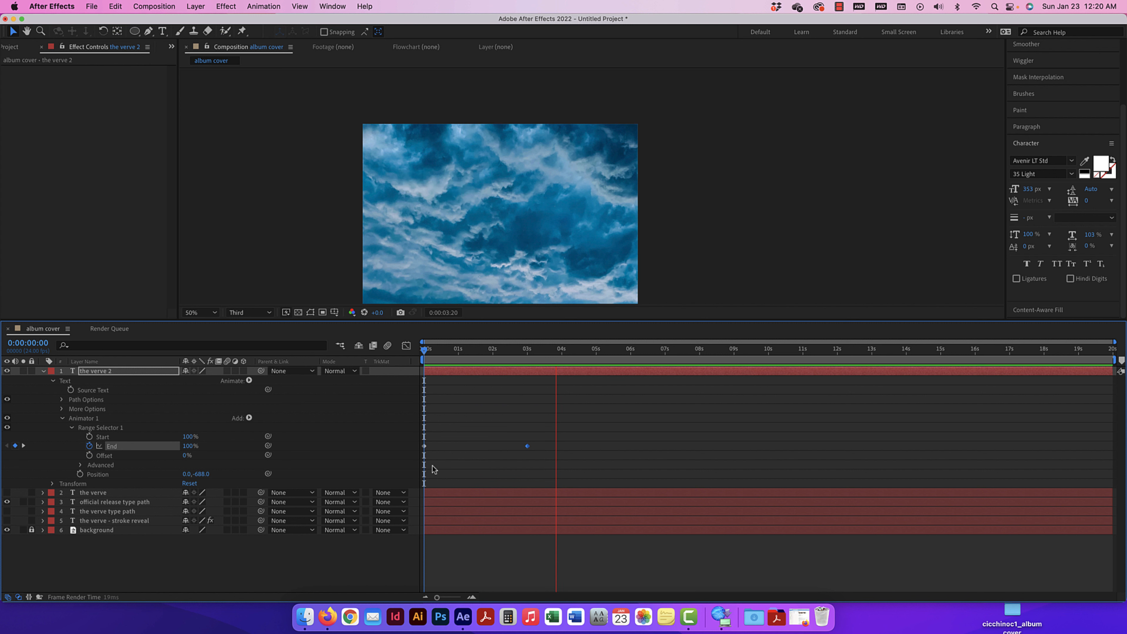
pyautogui.press('space')
# Step: Remove the range selector's End keyframes and return the current time to 0:00:00:03
pyautogui.moveTo(536, 442); pyautogui.dragTo(706, 466)
pyautogui.click(89, 446)
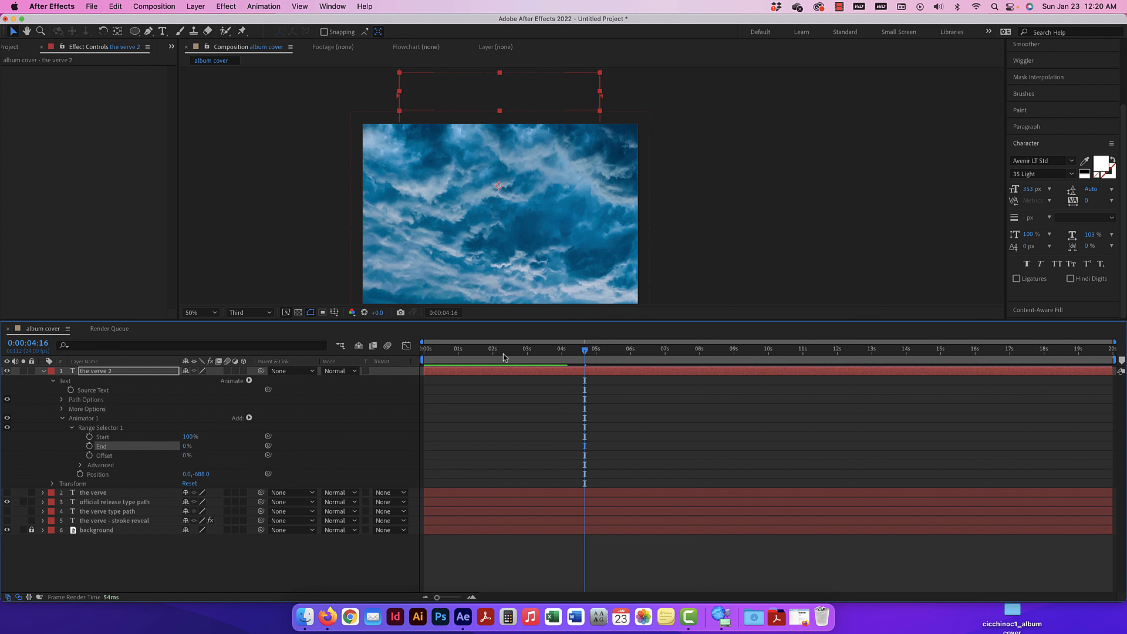
pyautogui.click(560, 351)
pyautogui.moveTo(540, 354); pyautogui.dragTo(429, 351)
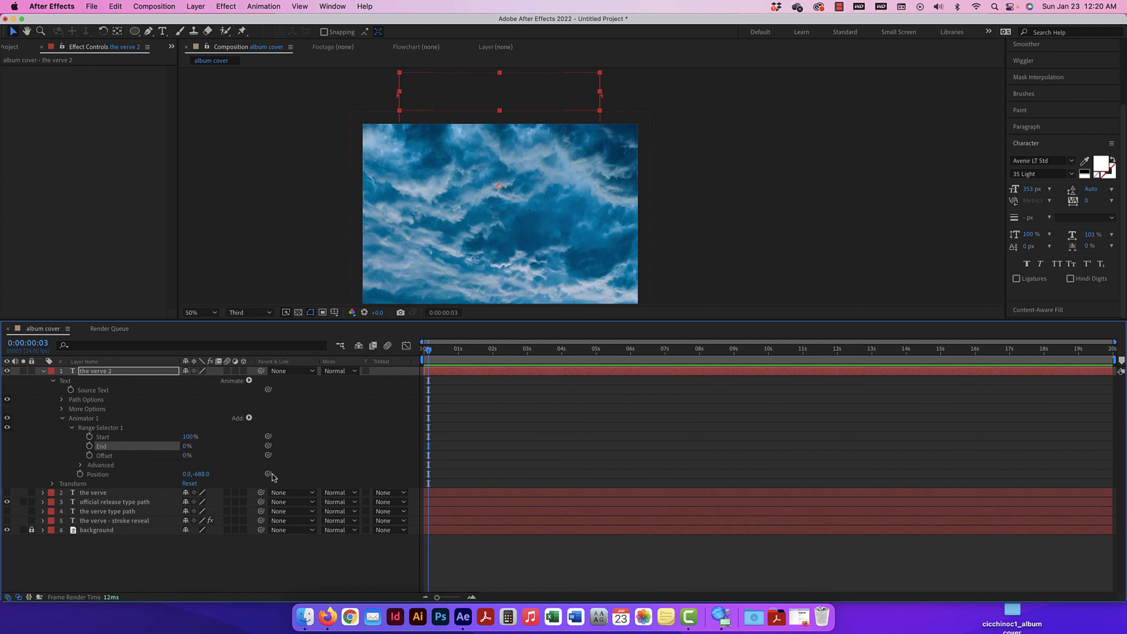
# Step: Set the range selector's Start to 0% and reset the text animator's Position to 0.0, 0.0
pyautogui.moveTo(198, 474); pyautogui.dragTo(549, 473)
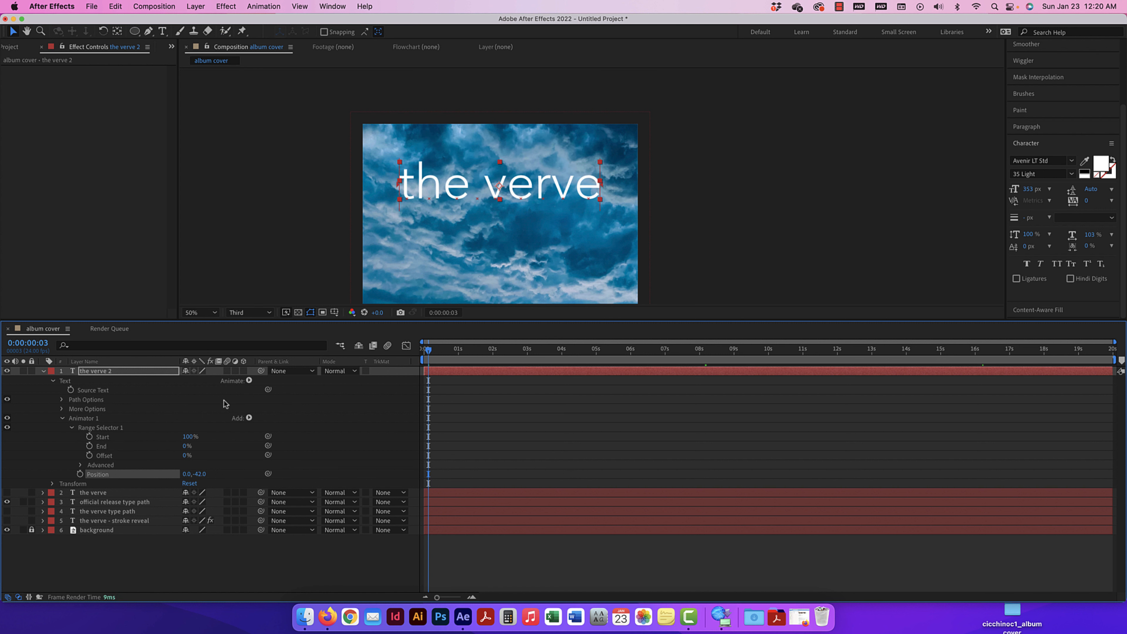
pyautogui.press('cmd+equal')
pyautogui.press('h')
pyautogui.moveTo(388, 262); pyautogui.dragTo(465, 250)
pyautogui.press('v')
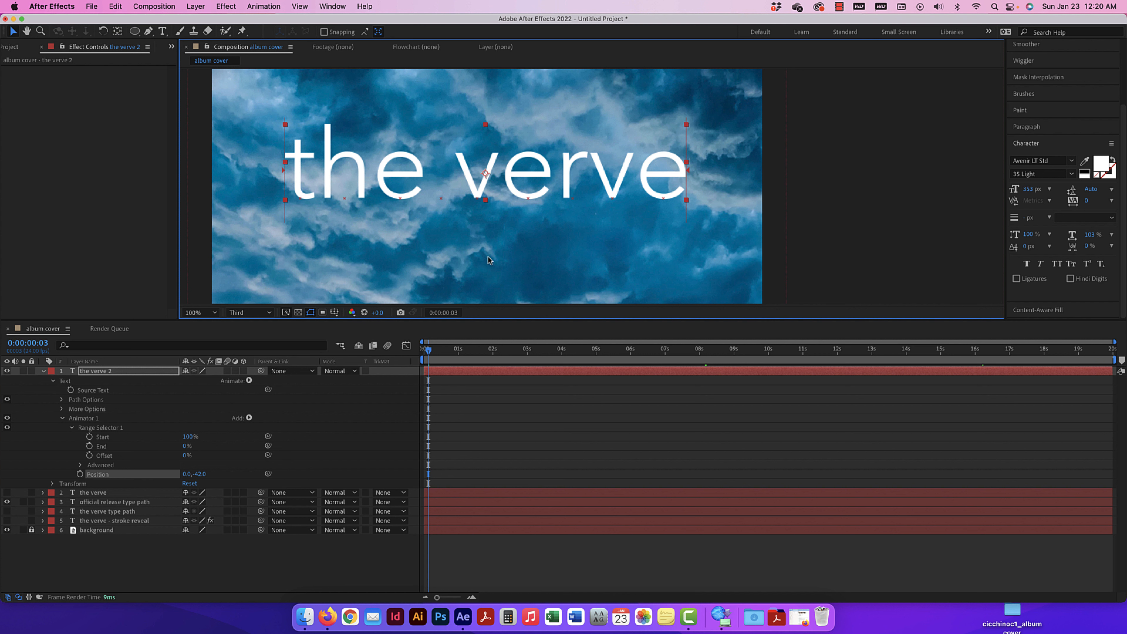
pyautogui.click(182, 439)
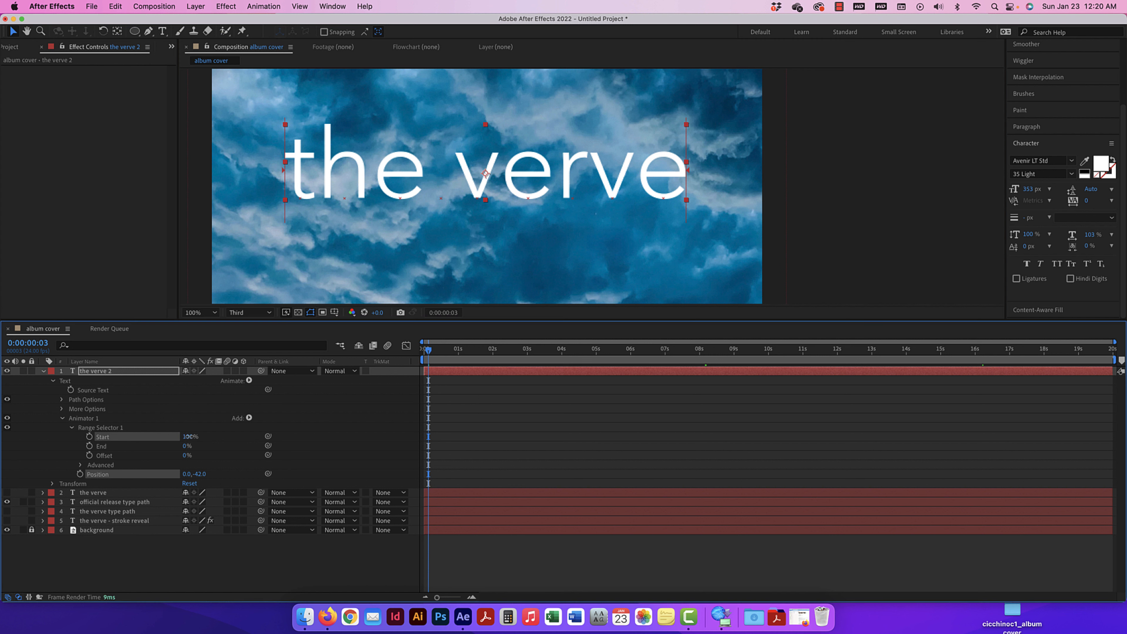
pyautogui.moveTo(231, 436); pyautogui.dragTo(127, 435)
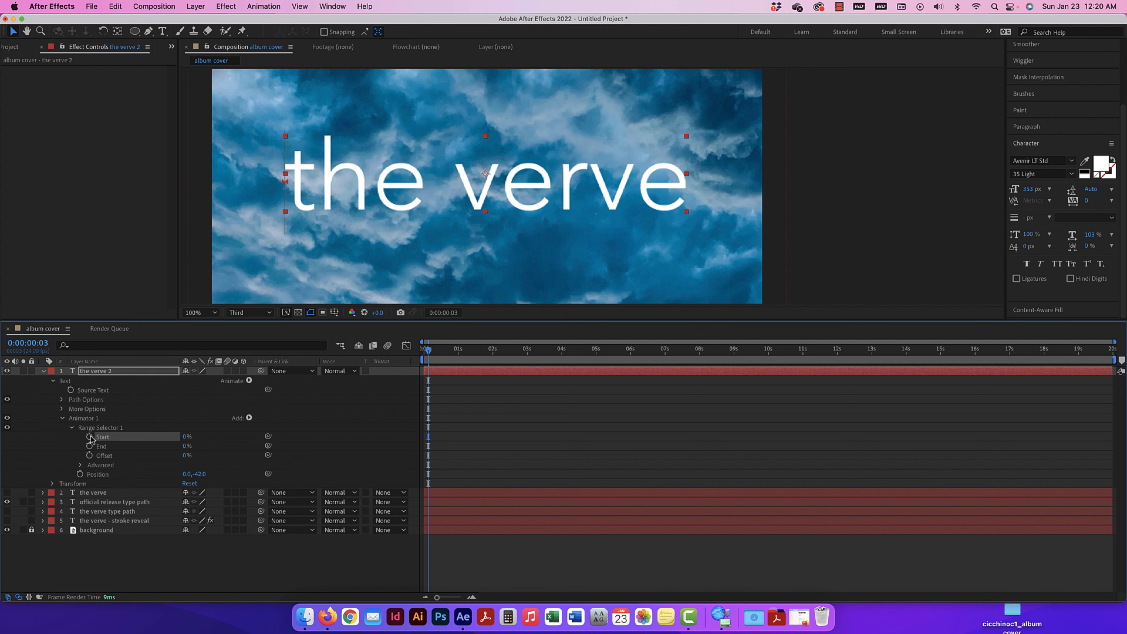
pyautogui.click(200, 474)
pyautogui.write('0')
pyautogui.press('Return')
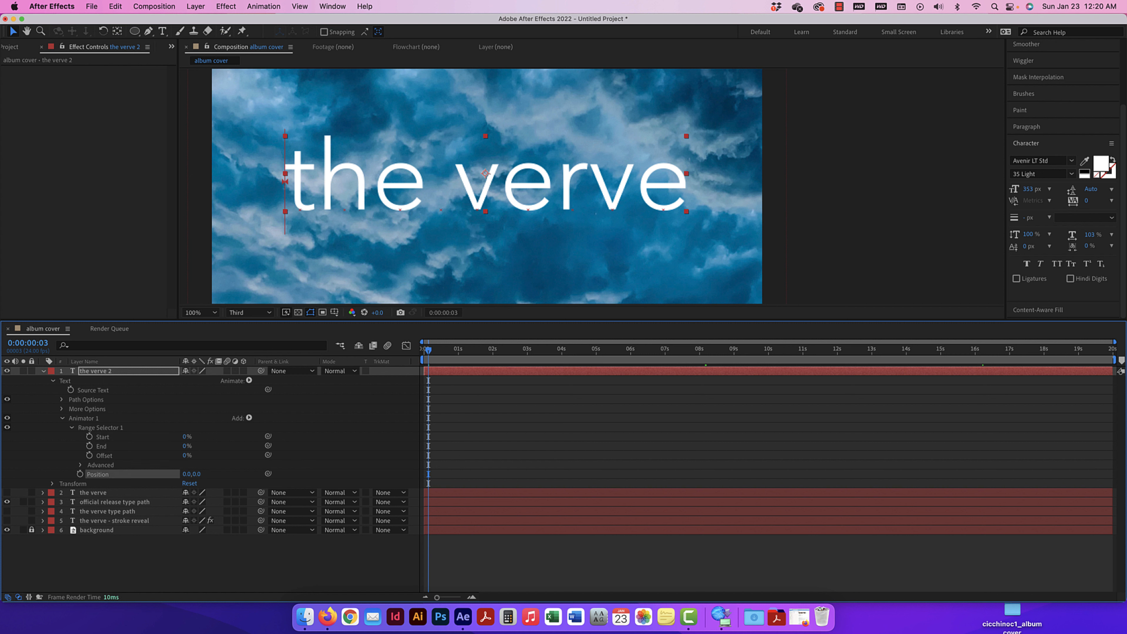
# Step: Adjust the range selector to enclose the letters "verv" in the title, with Start at 44% and End at 89%
pyautogui.click(183, 438)
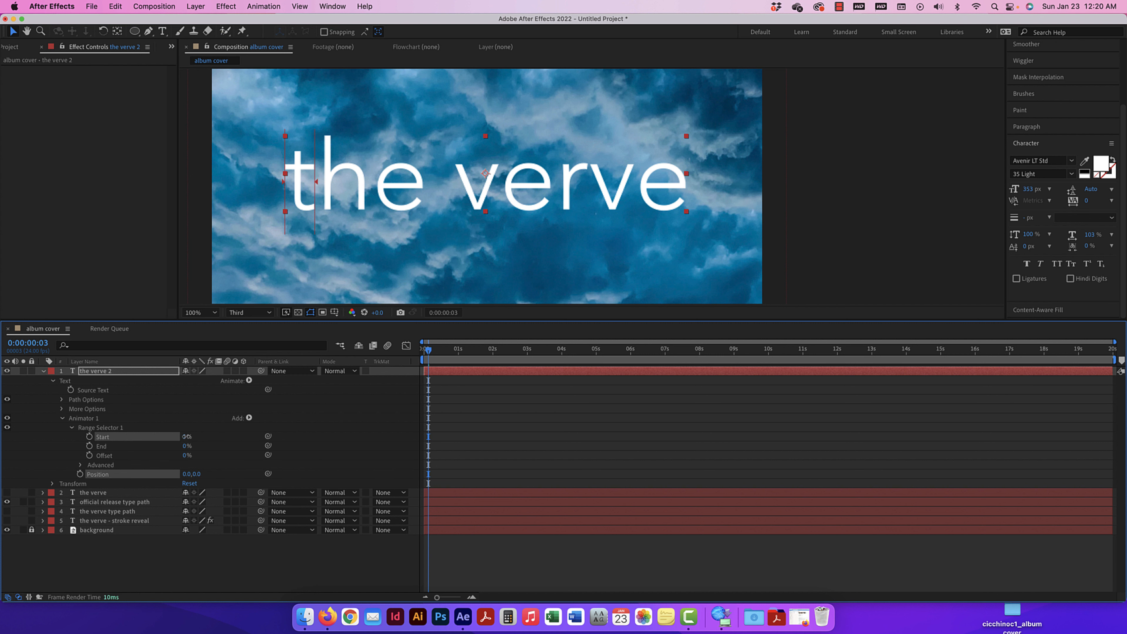
pyautogui.moveTo(179, 437); pyautogui.dragTo(211, 444)
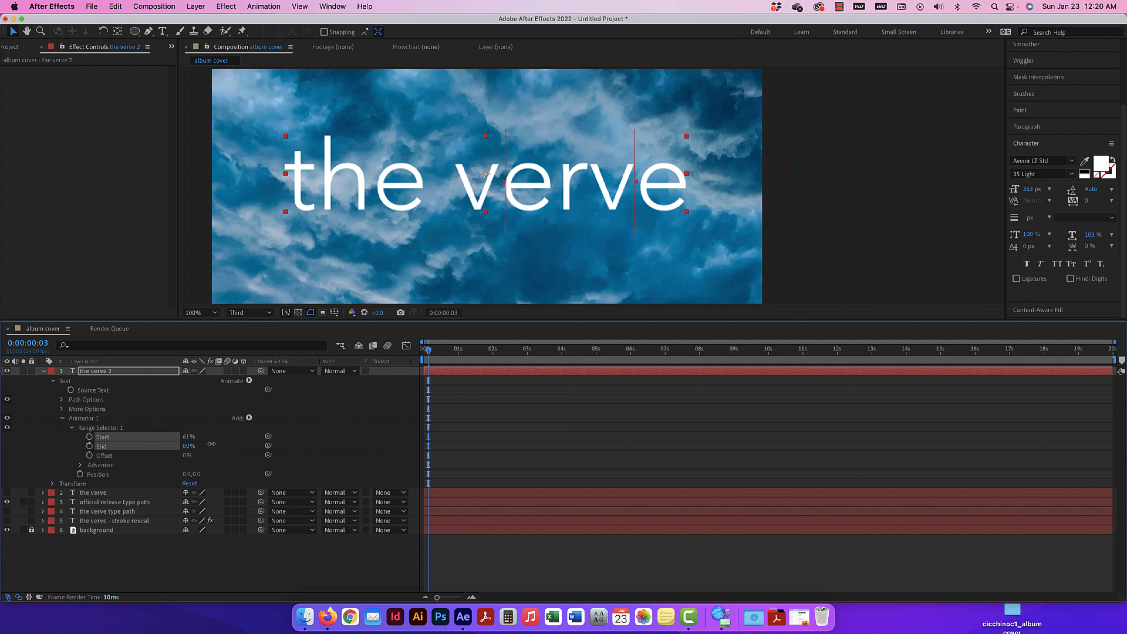
pyautogui.moveTo(506, 182); pyautogui.dragTo(452, 182)
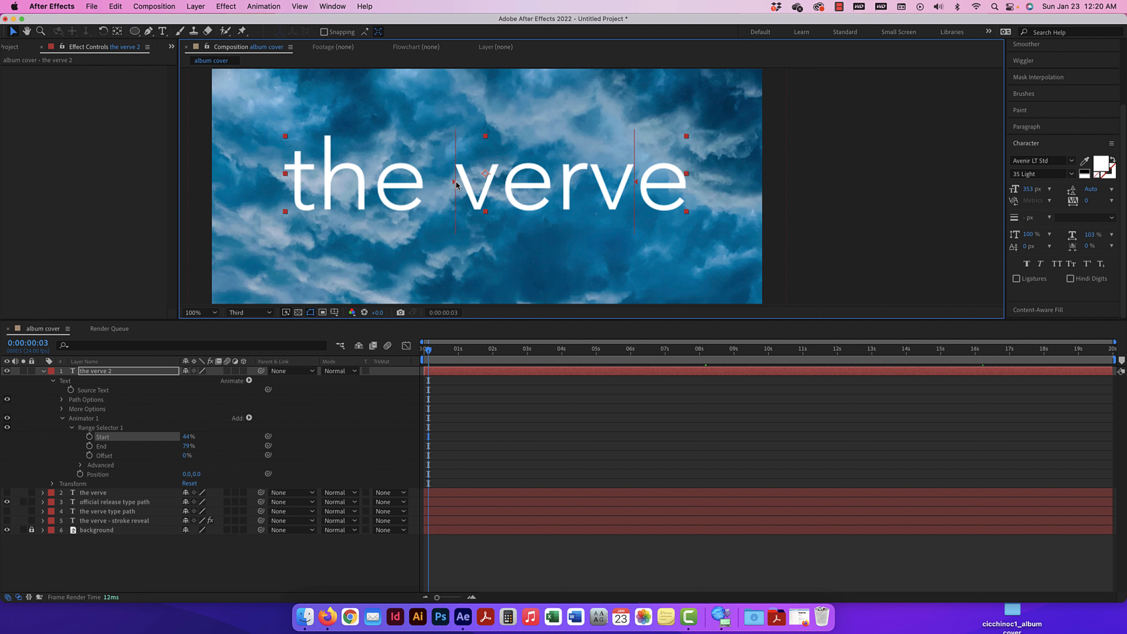
pyautogui.moveTo(634, 183); pyautogui.dragTo(587, 183)
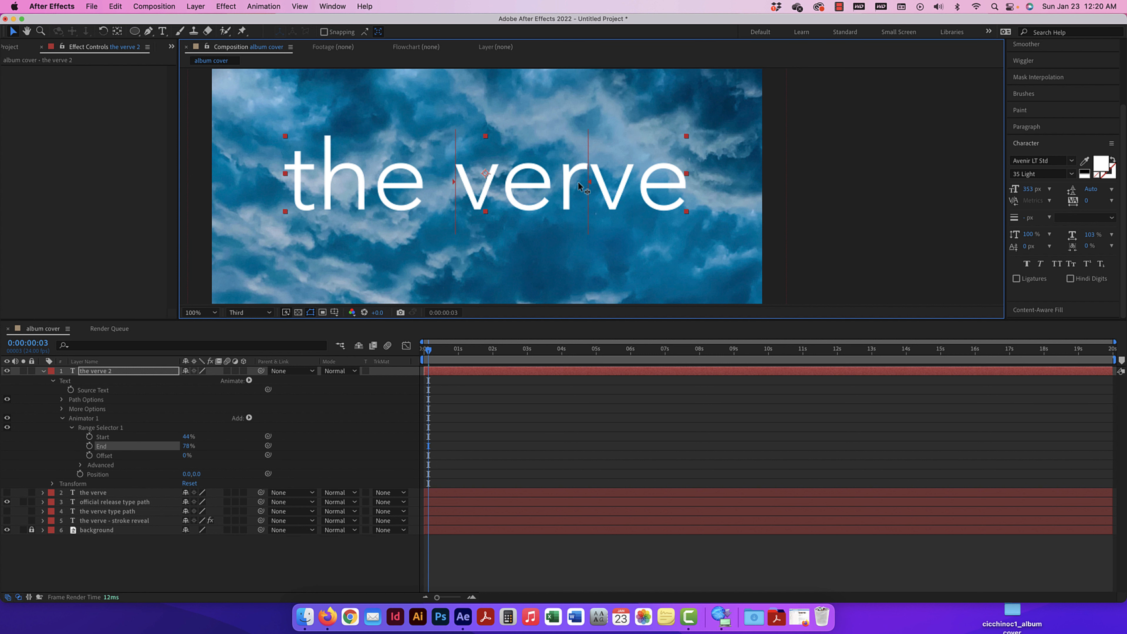
pyautogui.scroll(1, 587, 182)
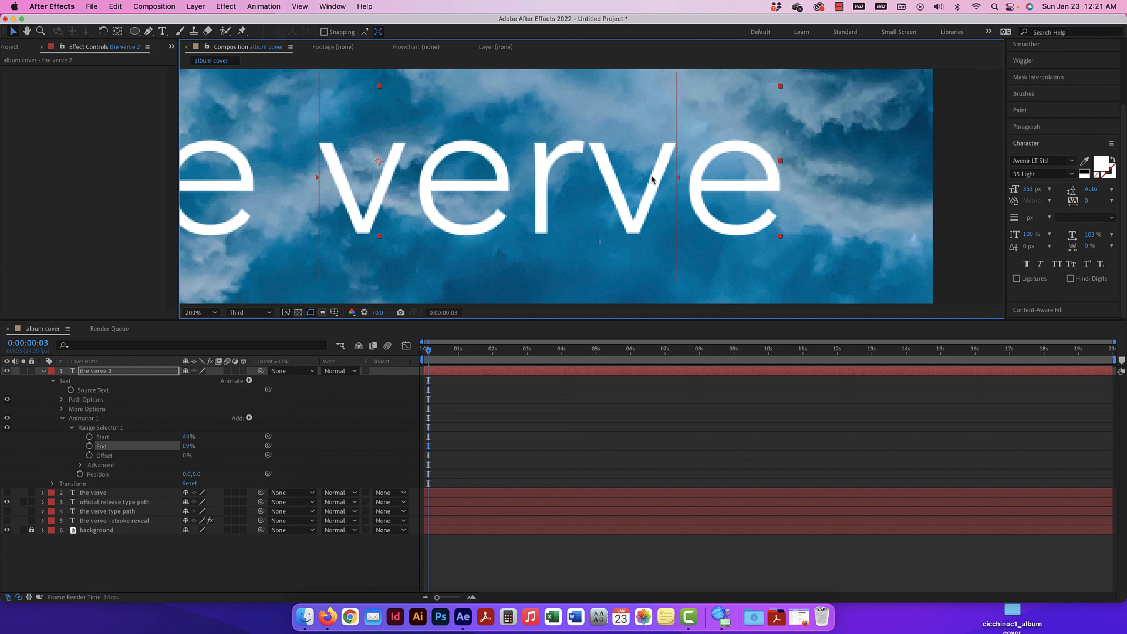
pyautogui.press('super+minus')
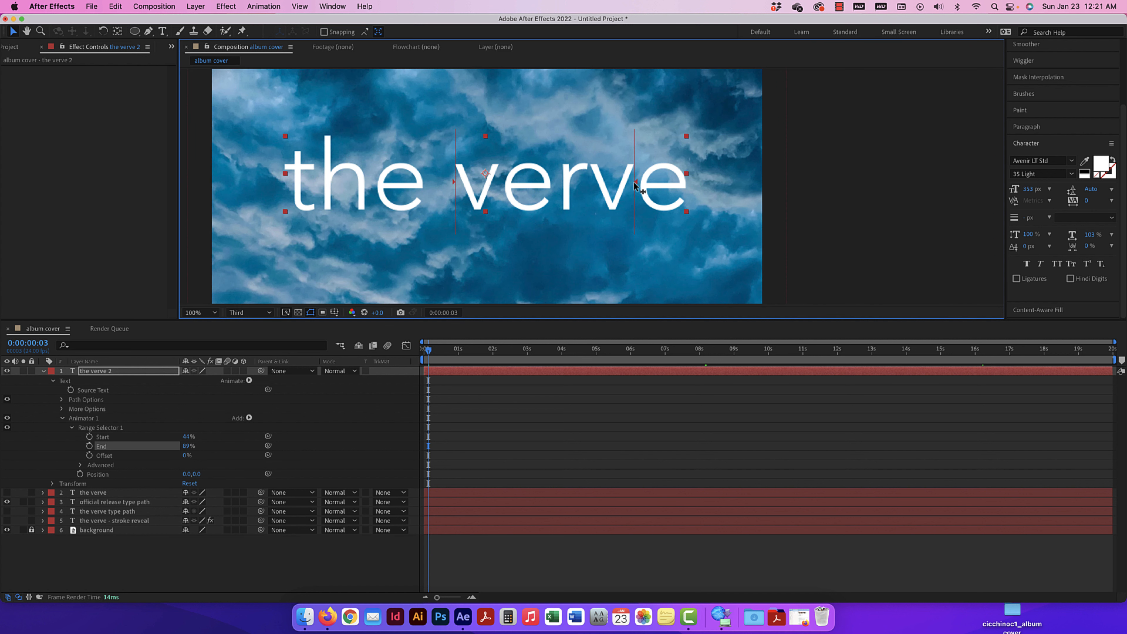
# Step: Set the verve 2 range selector's End to 78% and Offset to -16%, and the animator's Position to 0, -1229
pyautogui.moveTo(636, 182); pyautogui.dragTo(590, 182)
pyautogui.moveTo(428, 353); pyautogui.dragTo(404, 377)
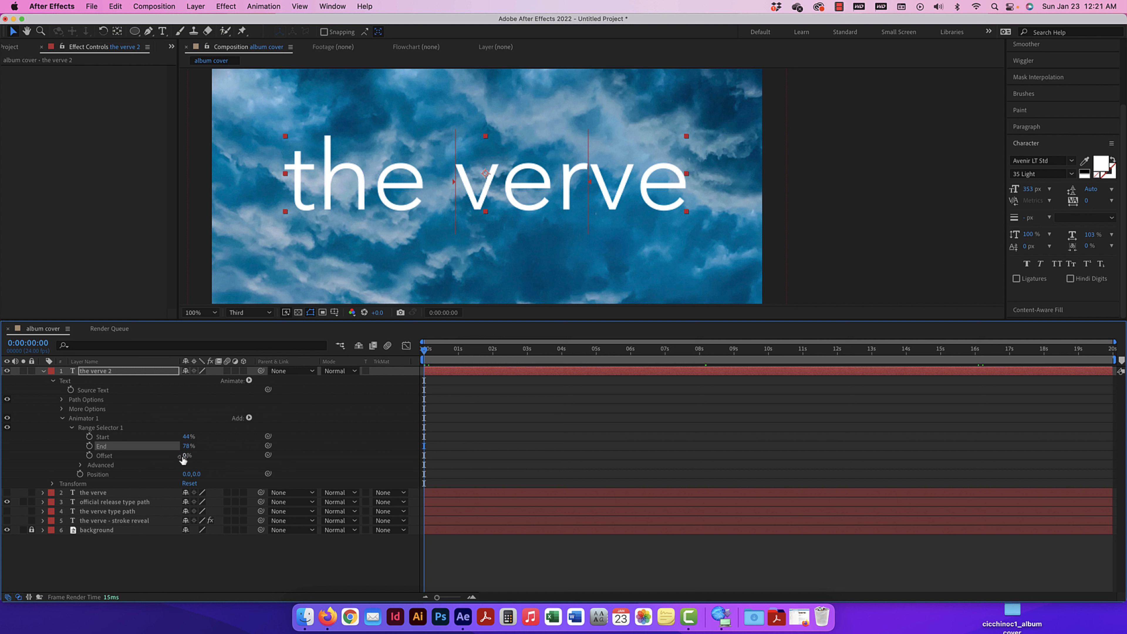
pyautogui.moveTo(186, 455)
pyautogui.mouseDown()
pyautogui.moveTo(195, 457)
pyautogui.moveTo(174, 457)
pyautogui.mouseUp()
pyautogui.press('super+minus')
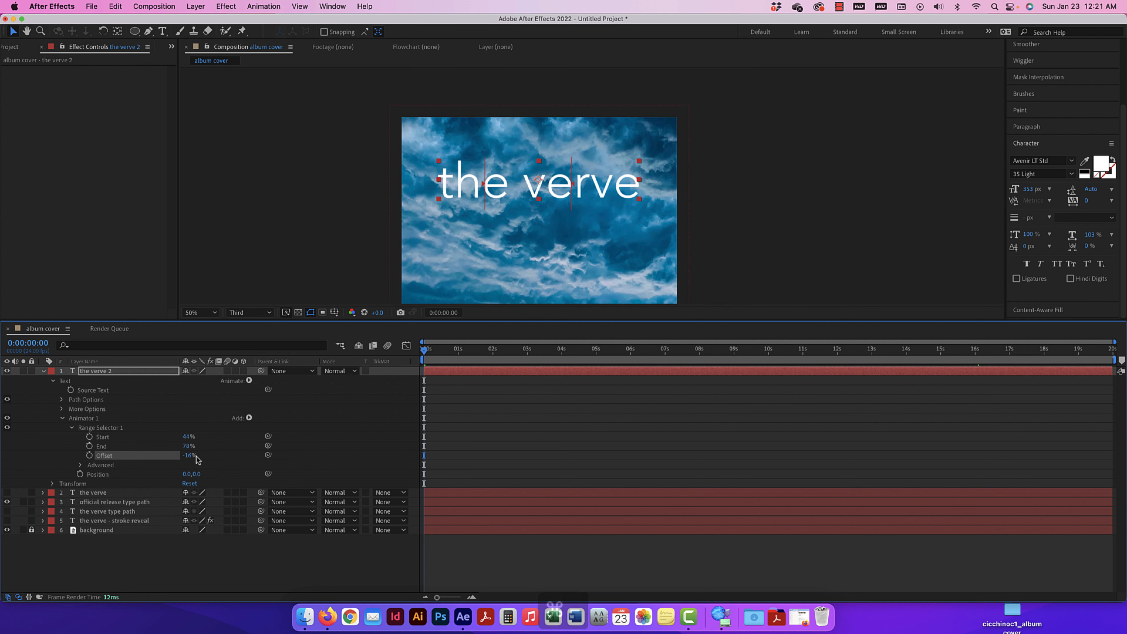
pyautogui.moveTo(198, 474); pyautogui.dragTo(149, 474)
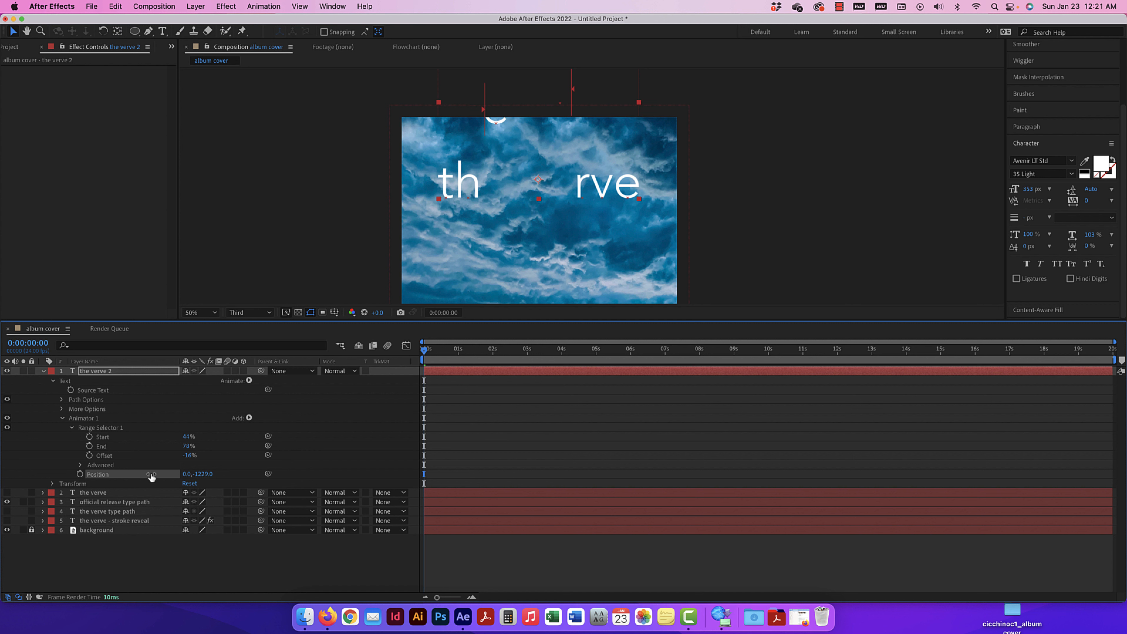
# Step: Keyframe the verve 2 range selector's Offset from -86% at 0:00 to 62% at 3:00
pyautogui.moveTo(189, 456); pyautogui.dragTo(233, 461)
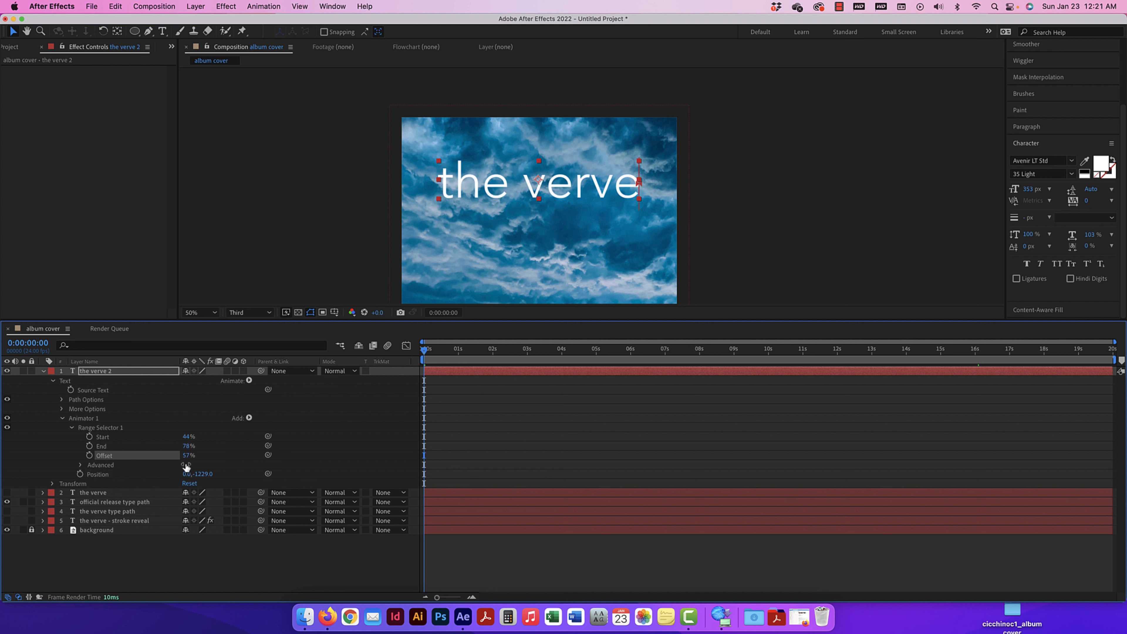
pyautogui.click(89, 455)
pyautogui.moveTo(187, 455); pyautogui.dragTo(109, 455)
pyautogui.moveTo(424, 353); pyautogui.dragTo(527, 355)
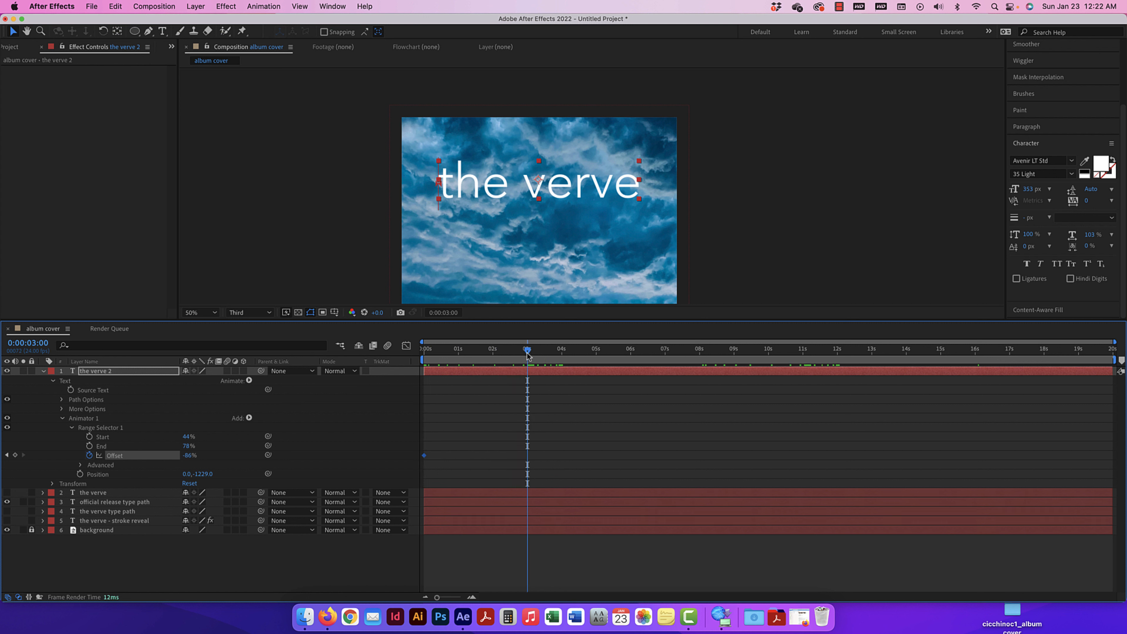
pyautogui.moveTo(190, 455)
pyautogui.mouseDown()
pyautogui.moveTo(204, 453)
pyautogui.moveTo(164, 453)
pyautogui.moveTo(182, 454)
pyautogui.mouseUp()
# Step: Preview the Offset animation of the verve 2 from the start and return to the first frame
pyautogui.moveTo(527, 352); pyautogui.dragTo(388, 353)
pyautogui.press('space')
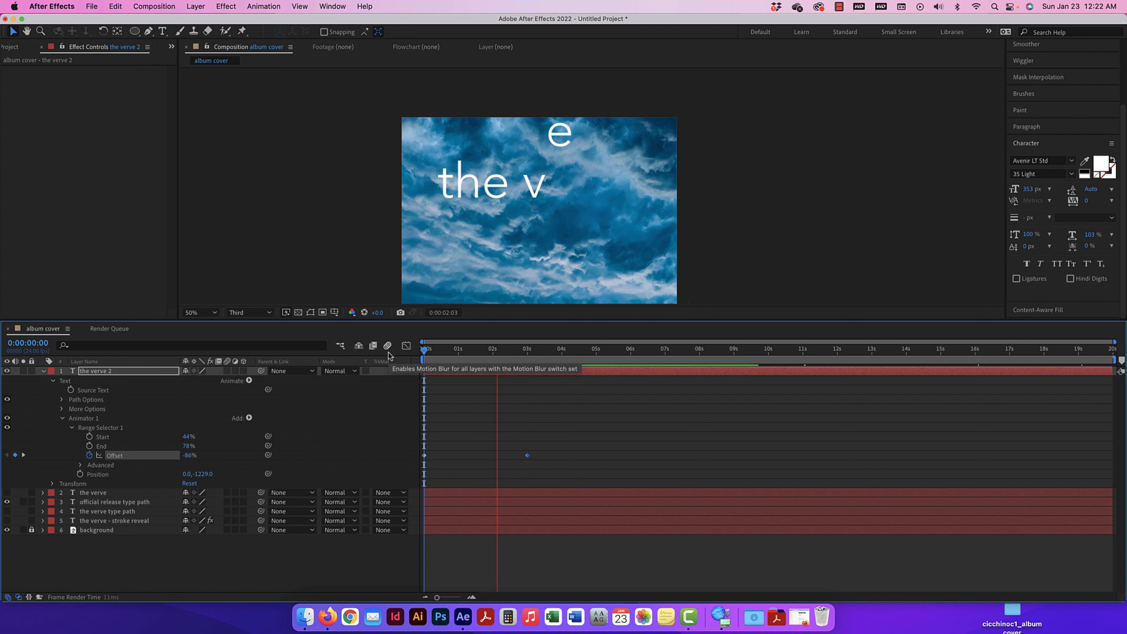
pyautogui.press('space')
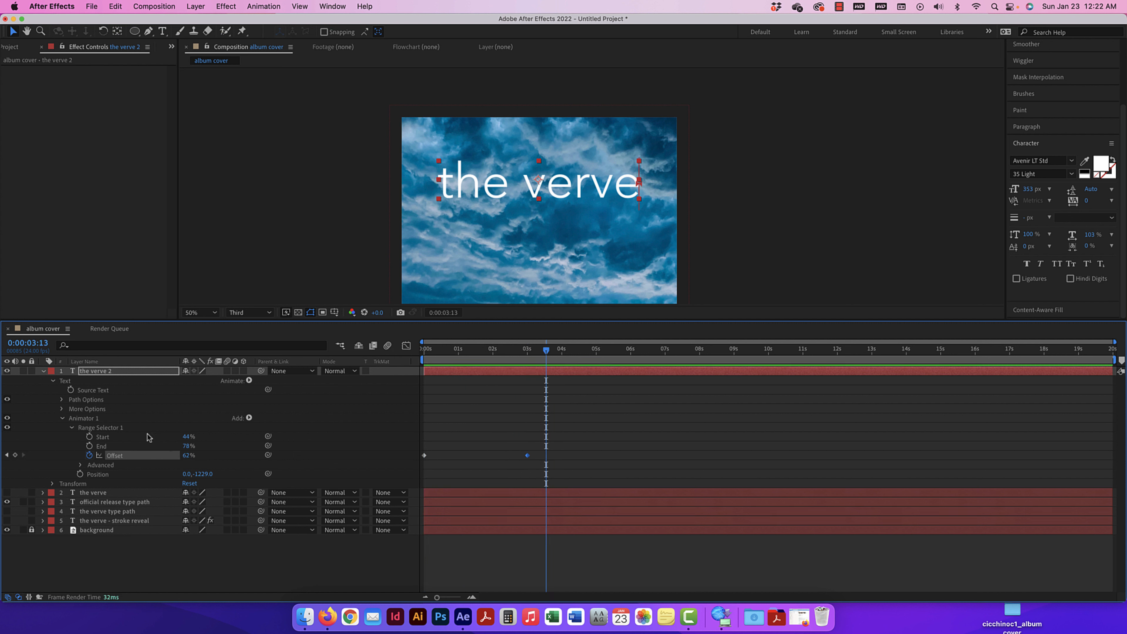
pyautogui.moveTo(540, 351); pyautogui.dragTo(417, 355)
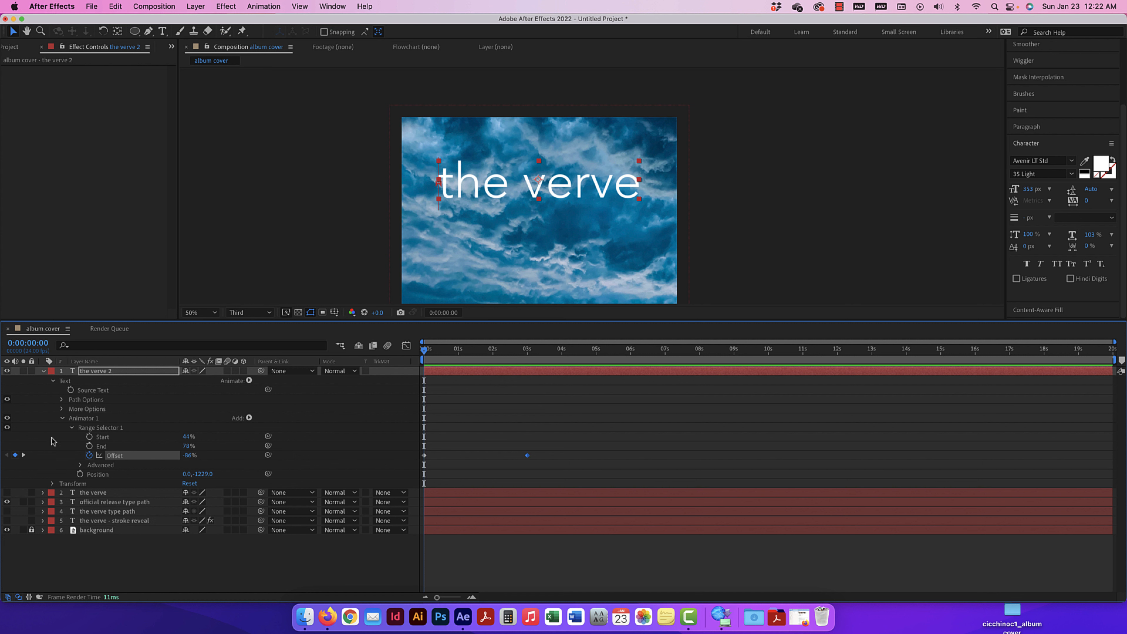
# Step: Collapse and hide the verve 2, hide the official release type path layer, and show and expand the verve layer
pyautogui.click(43, 370)
pyautogui.click(6, 370)
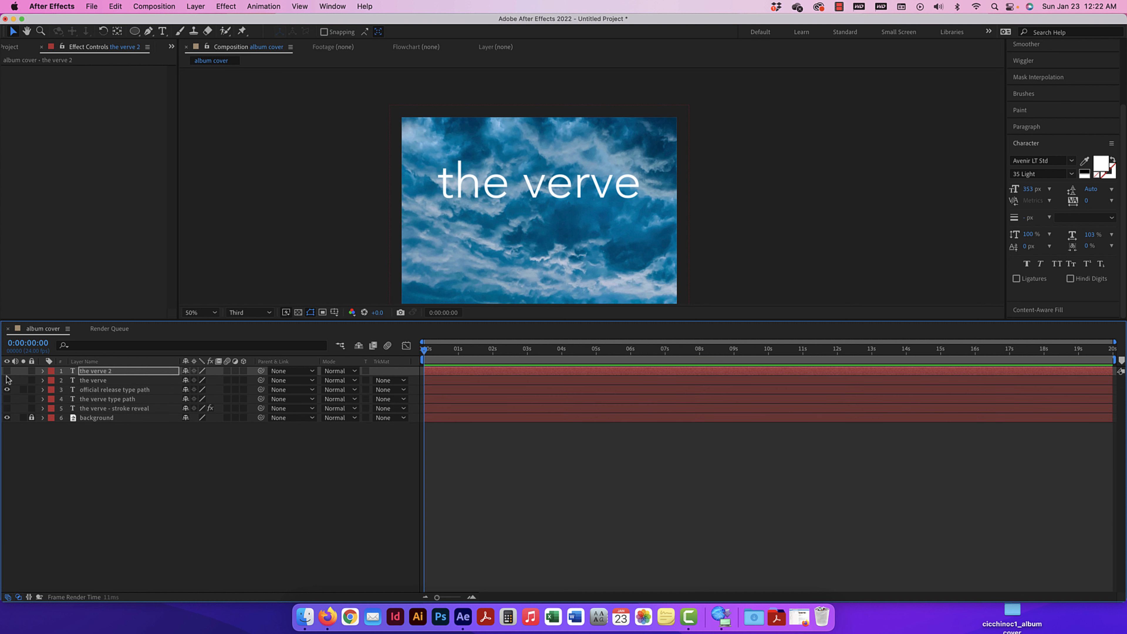
pyautogui.click(6, 380)
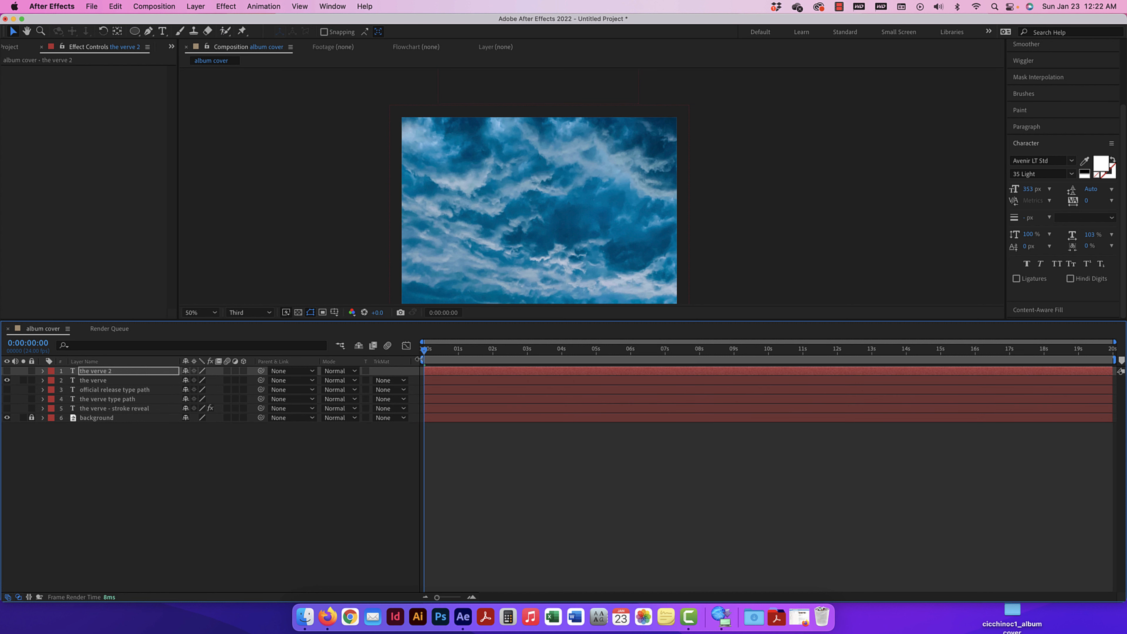
pyautogui.click(42, 380)
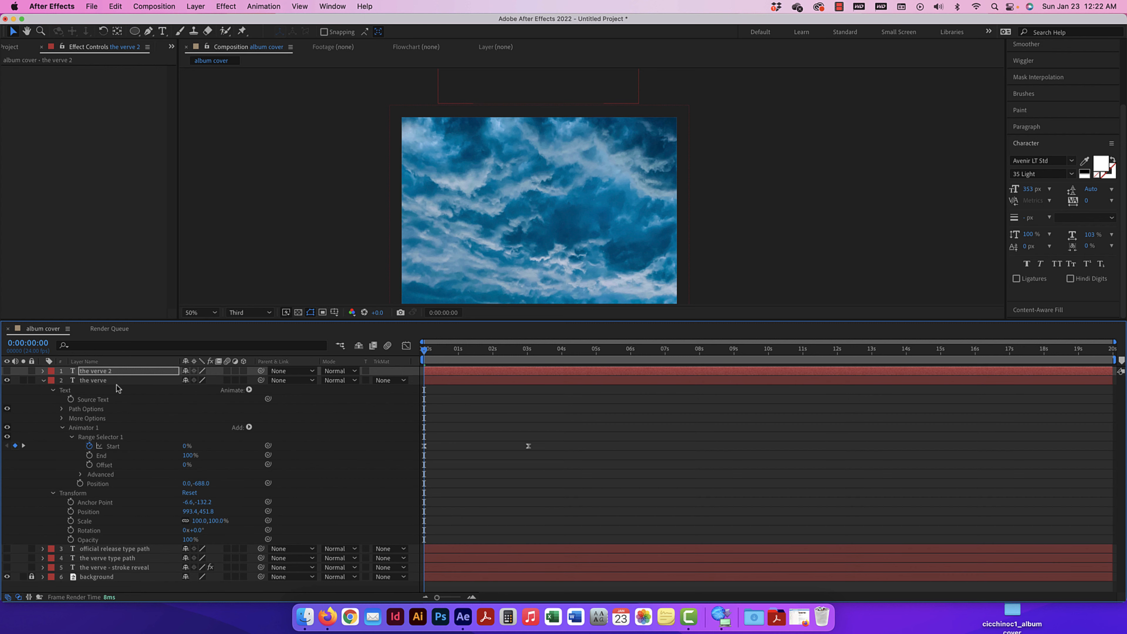
# Step: Play back the verve layer's existing Start animation and return to the first frame
pyautogui.press('space')
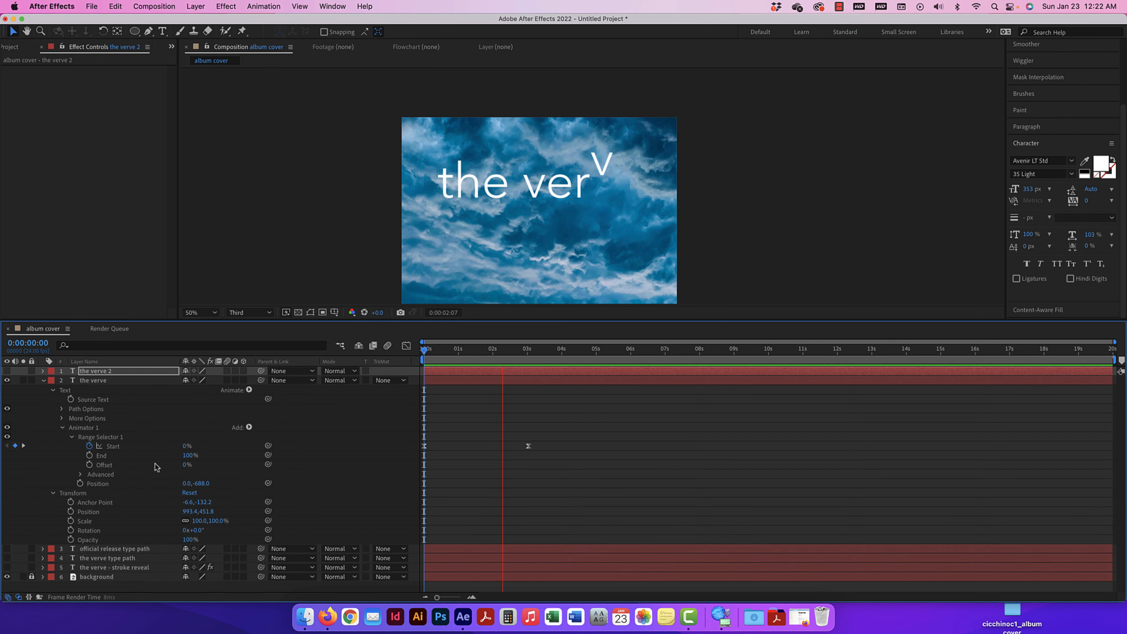
pyautogui.press('space')
pyautogui.moveTo(532, 348); pyautogui.dragTo(409, 351)
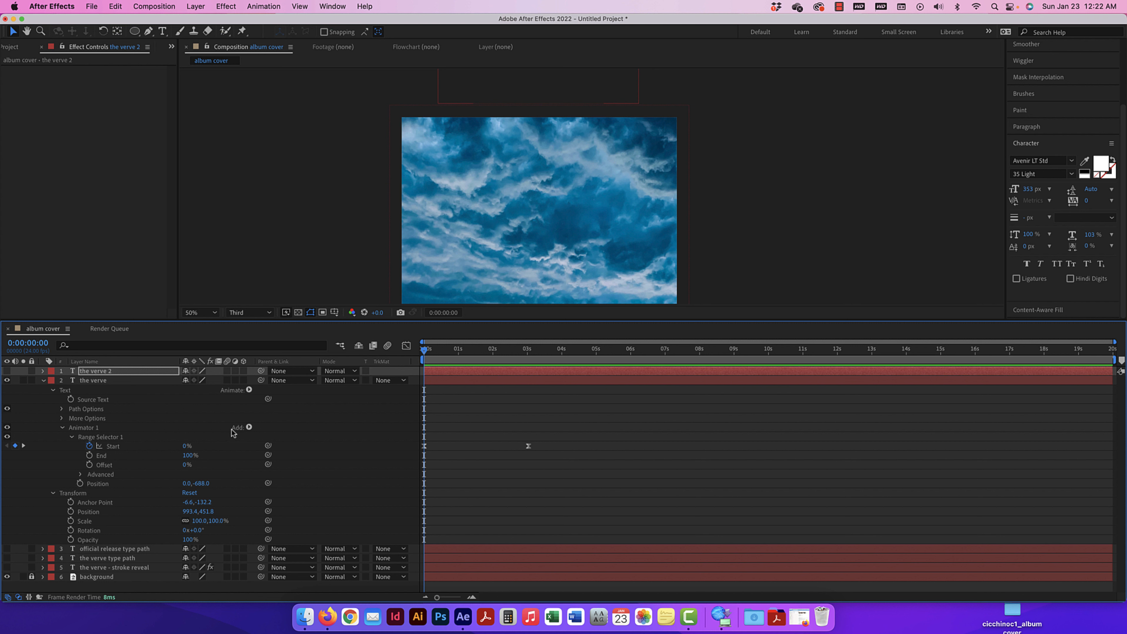
# Step: Add an Opacity property to Animator 1 of the verve layer and set it to 0%
pyautogui.click(249, 427)
pyautogui.moveTo(267, 428)
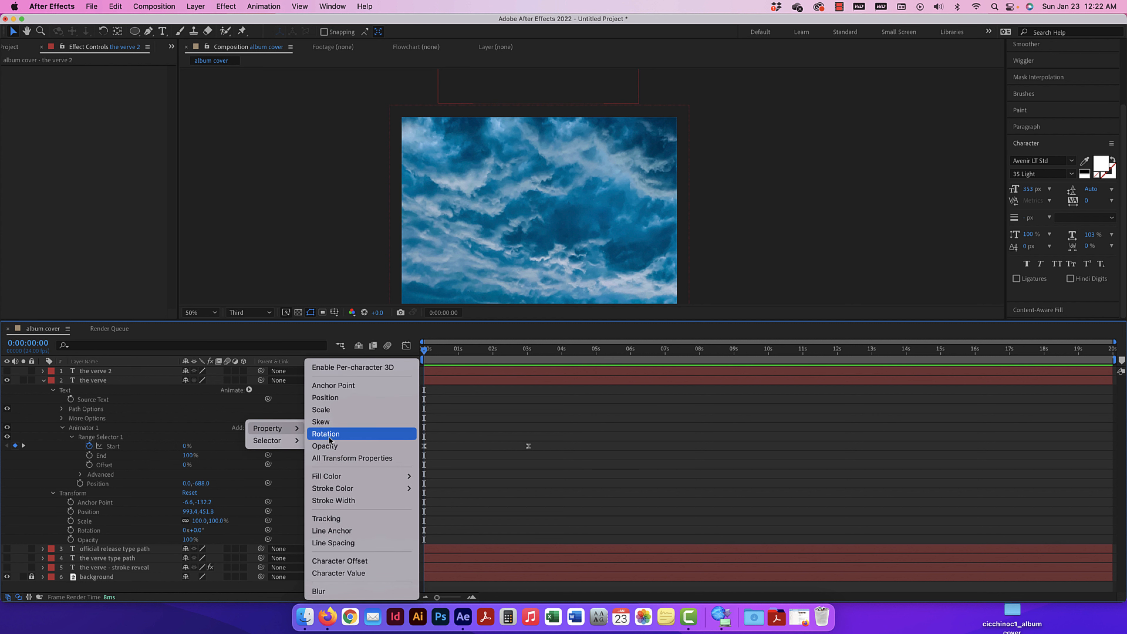
pyautogui.click(327, 446)
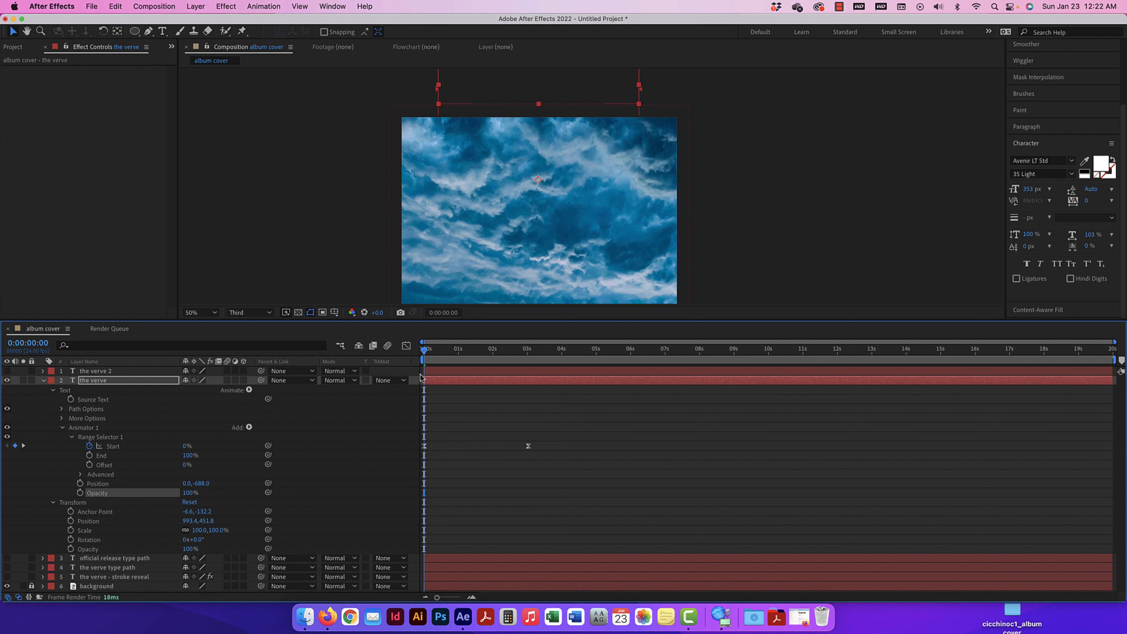
pyautogui.moveTo(426, 351); pyautogui.dragTo(477, 354)
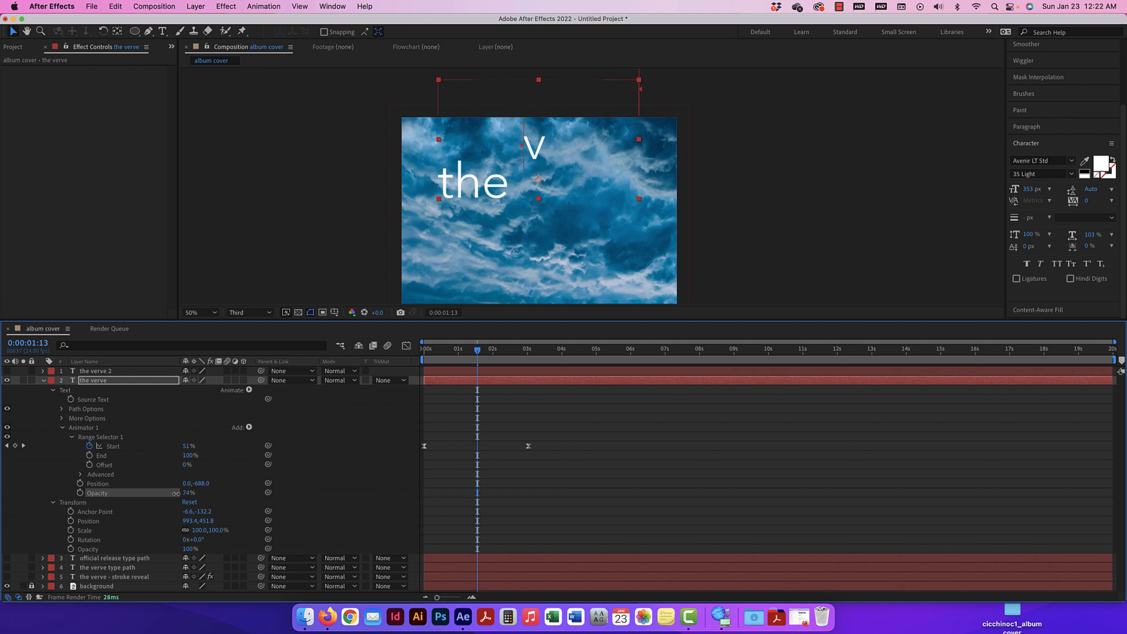
pyautogui.moveTo(176, 493); pyautogui.dragTo(105, 493)
# Step: Preview the letter fade-in from the start and scrub back to 0:19
pyautogui.moveTo(480, 354); pyautogui.dragTo(406, 354)
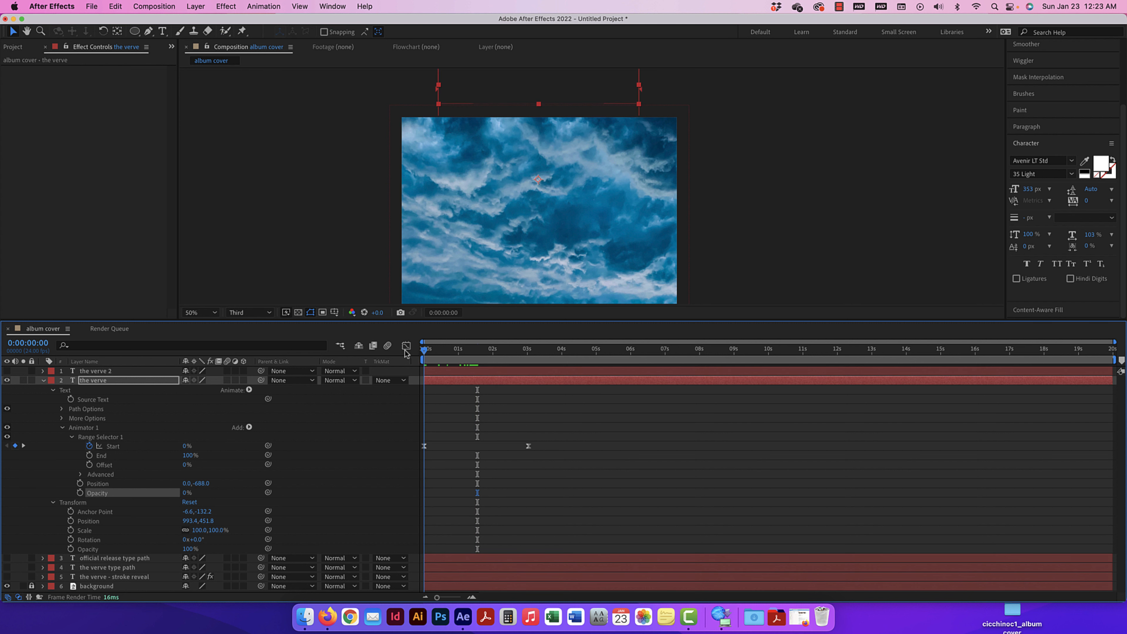
pyautogui.press('space')
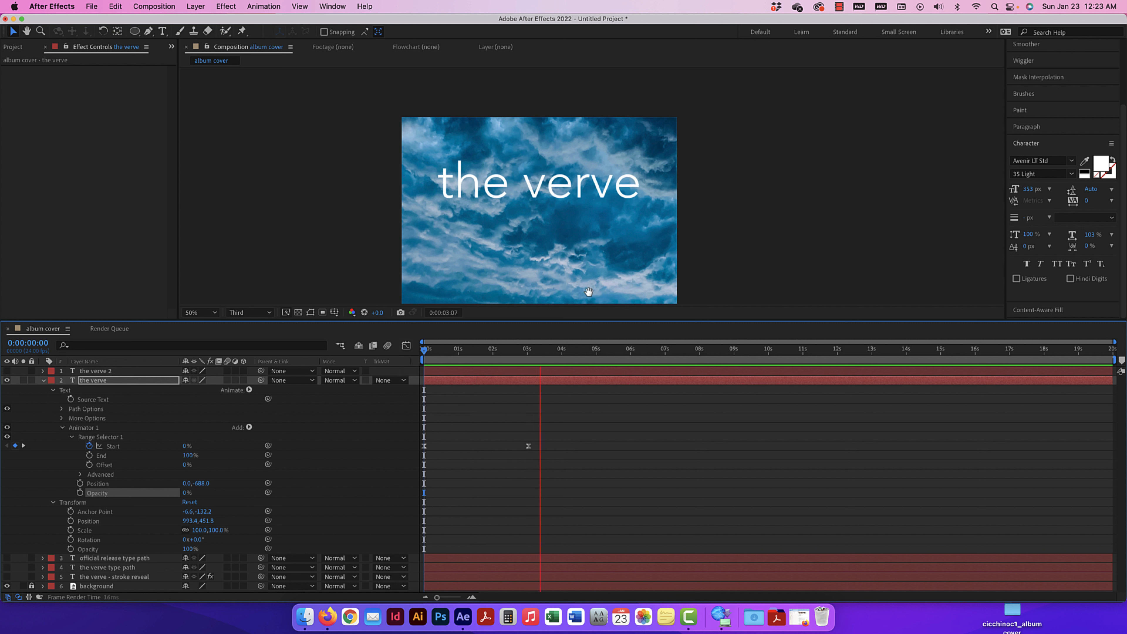
pyautogui.press('space')
pyautogui.moveTo(544, 350); pyautogui.dragTo(452, 351)
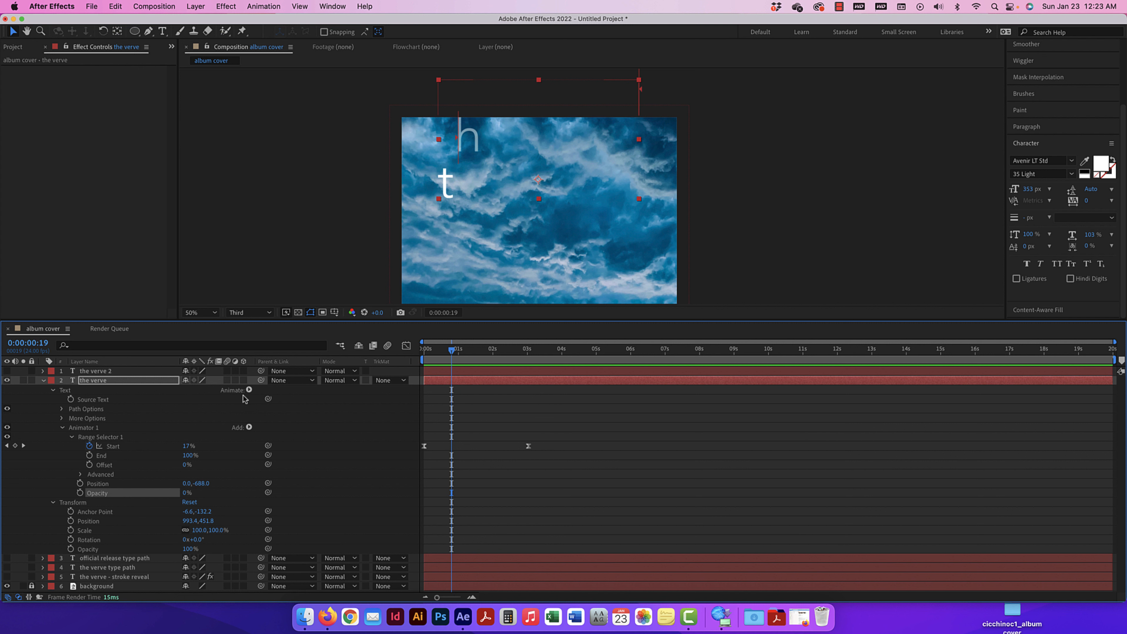
# Step: Add a Blur property to Animator 1 of the verve layer and set it to 155, 155
pyautogui.click(249, 428)
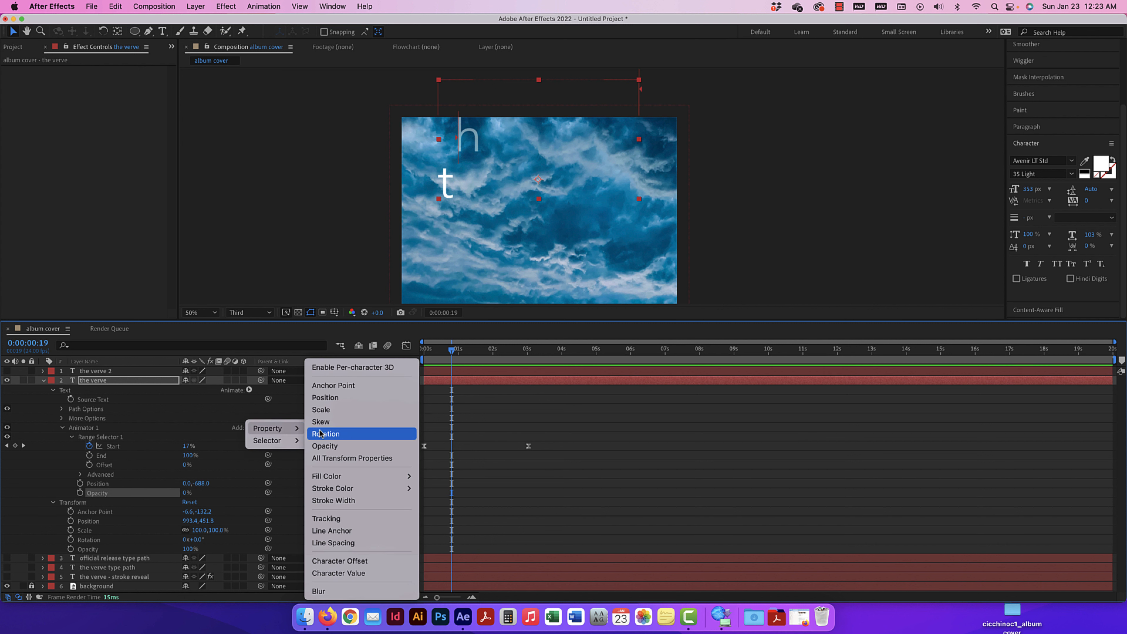
pyautogui.click(322, 591)
pyautogui.moveTo(452, 351); pyautogui.dragTo(417, 353)
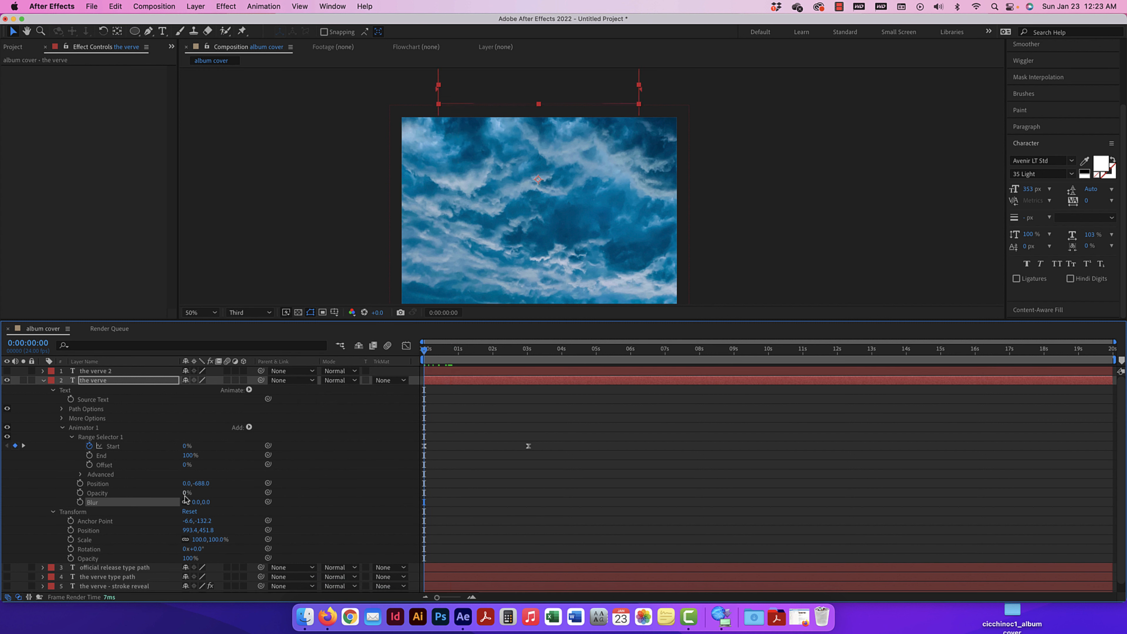
pyautogui.moveTo(425, 353); pyautogui.dragTo(473, 351)
pyautogui.moveTo(196, 505); pyautogui.dragTo(326, 505)
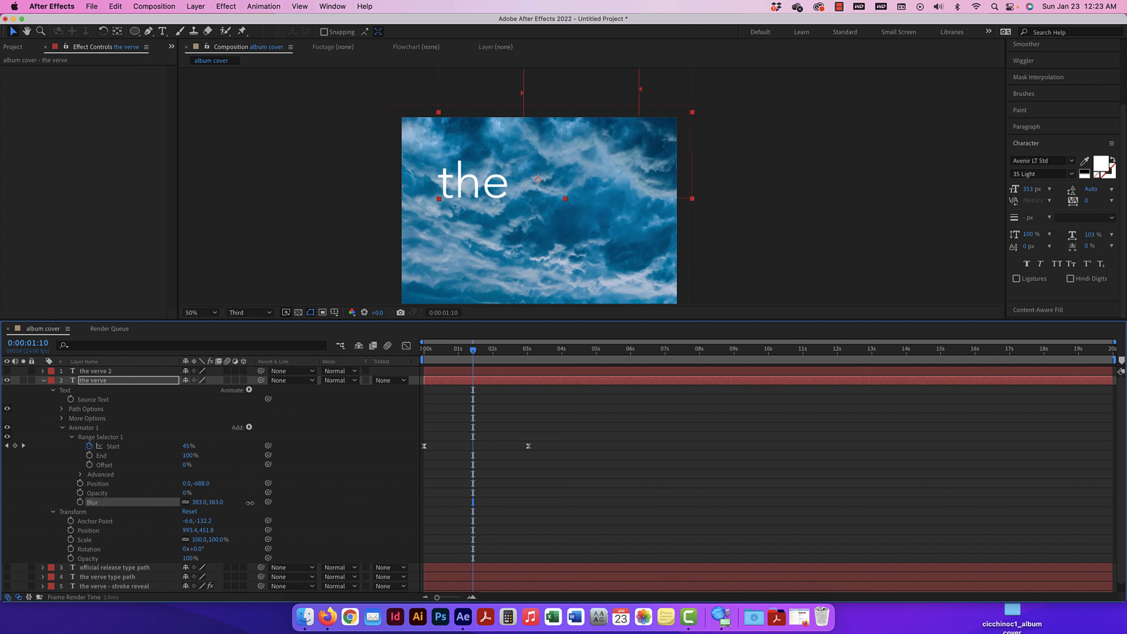
pyautogui.press('super+z')
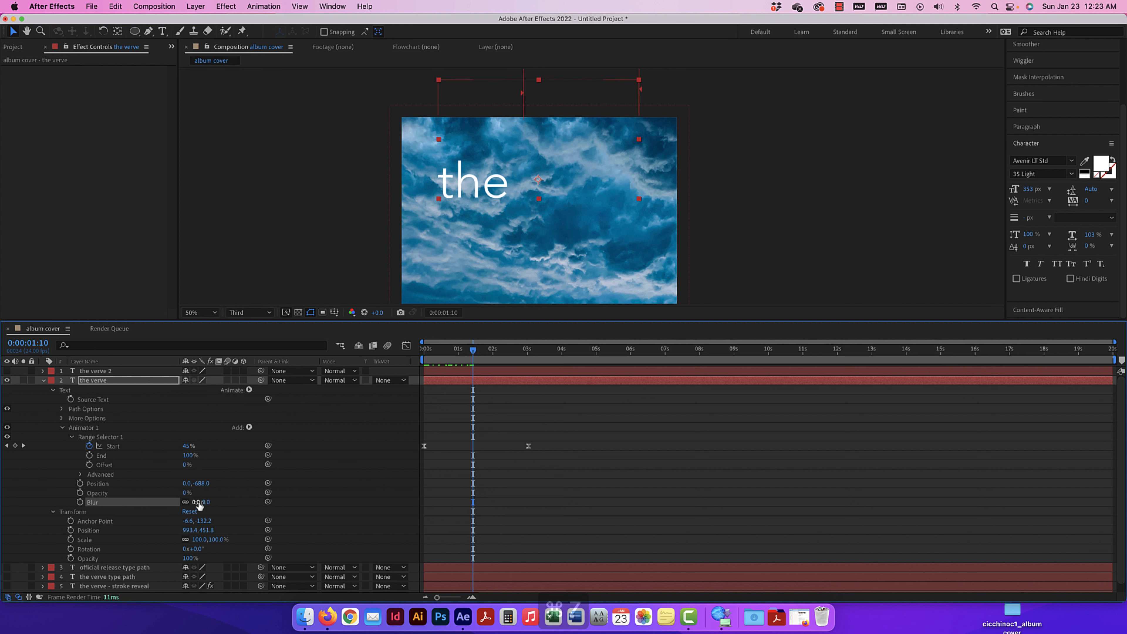
pyautogui.moveTo(196, 503); pyautogui.dragTo(278, 501)
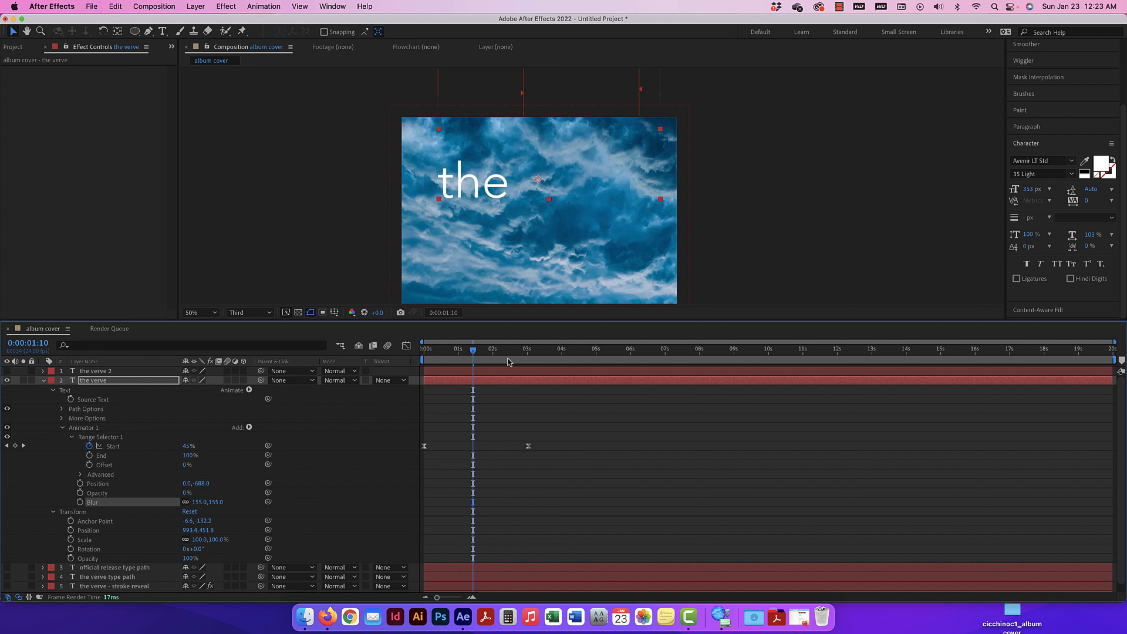
# Step: Play the animation with opacity and blur twice from the start to check the letter reveal
pyautogui.moveTo(474, 351); pyautogui.dragTo(422, 353)
pyautogui.press('space')
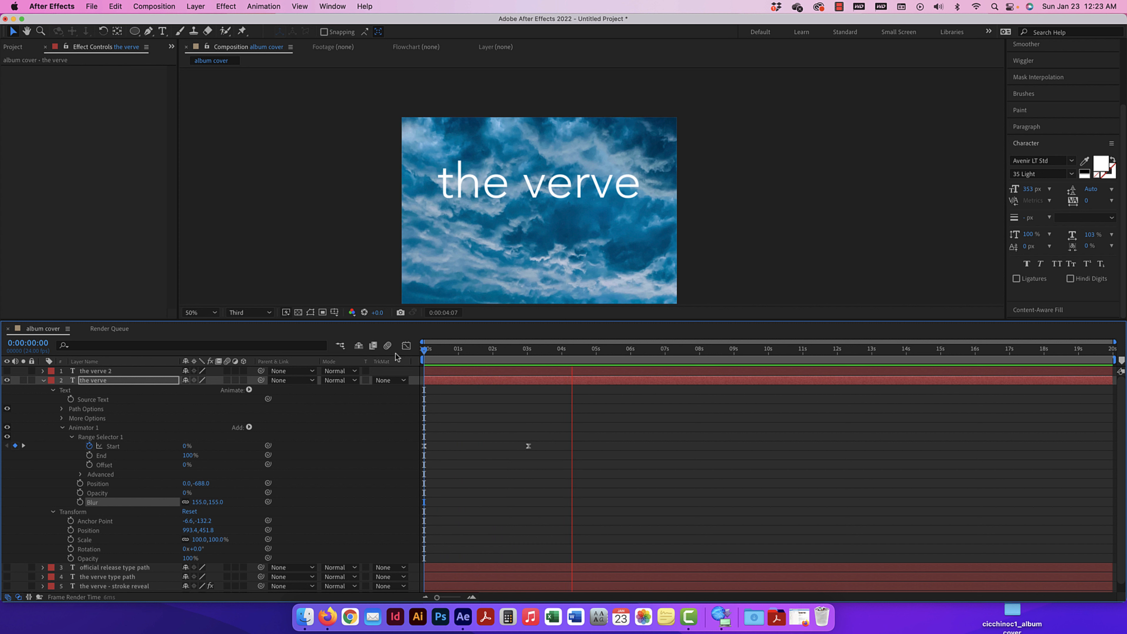
pyautogui.press('space')
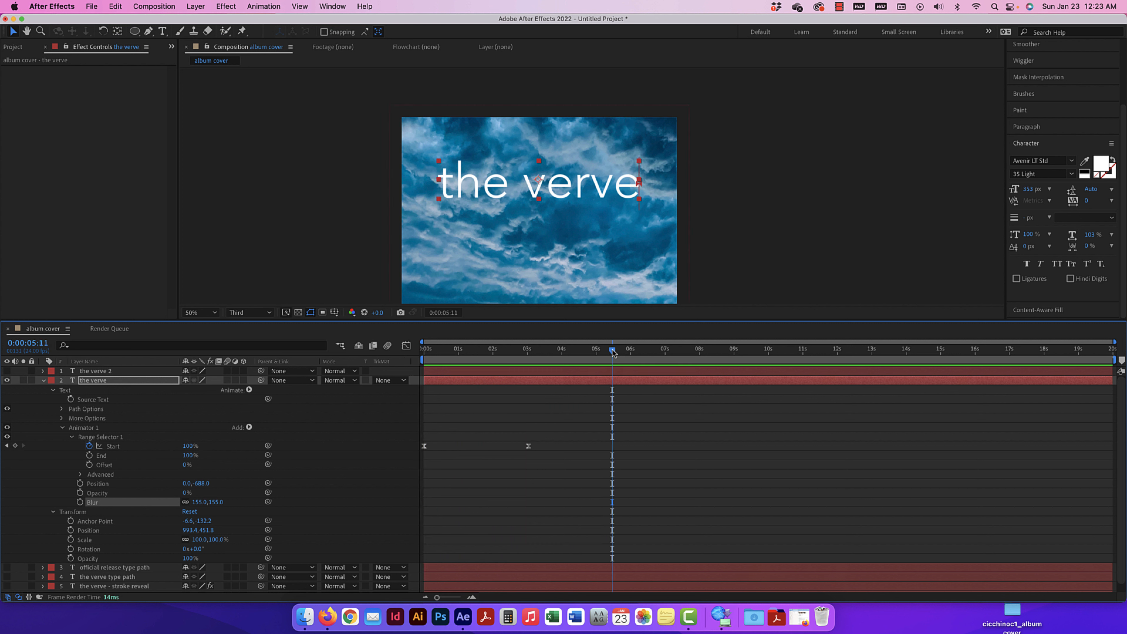
pyautogui.moveTo(612, 352); pyautogui.dragTo(405, 351)
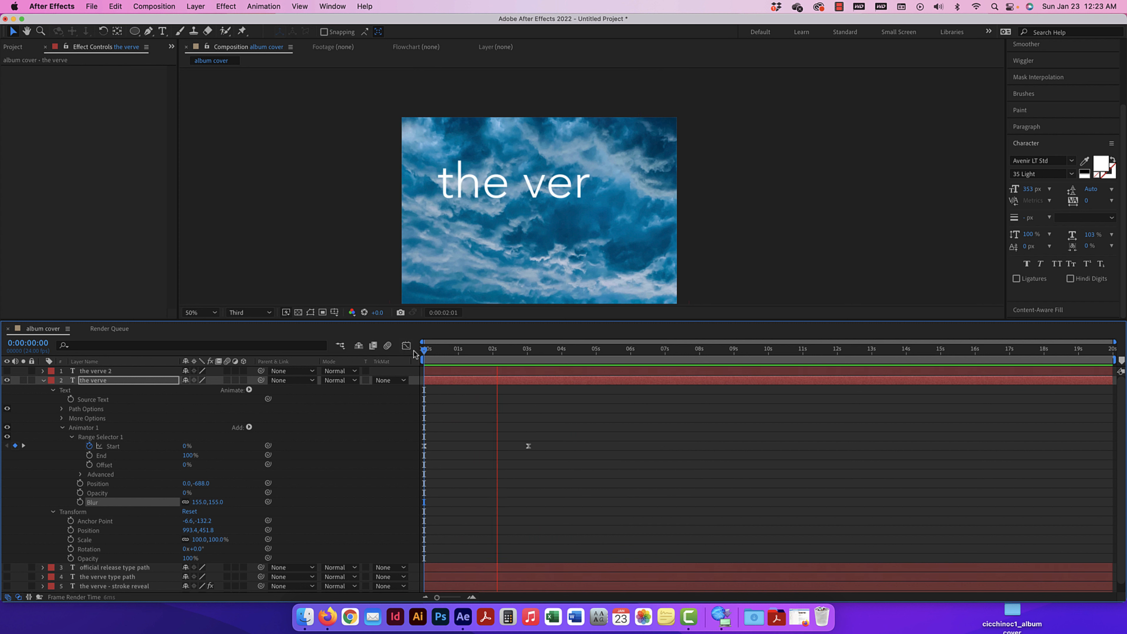
pyautogui.press('space')
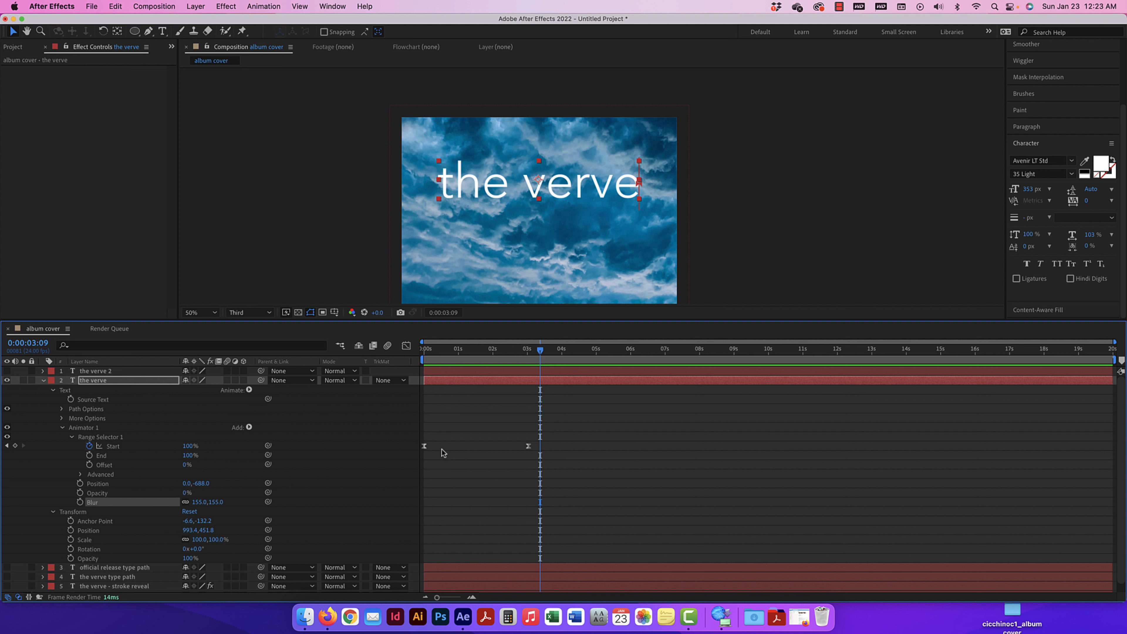
pyautogui.click(249, 427)
pyautogui.moveTo(252, 428)
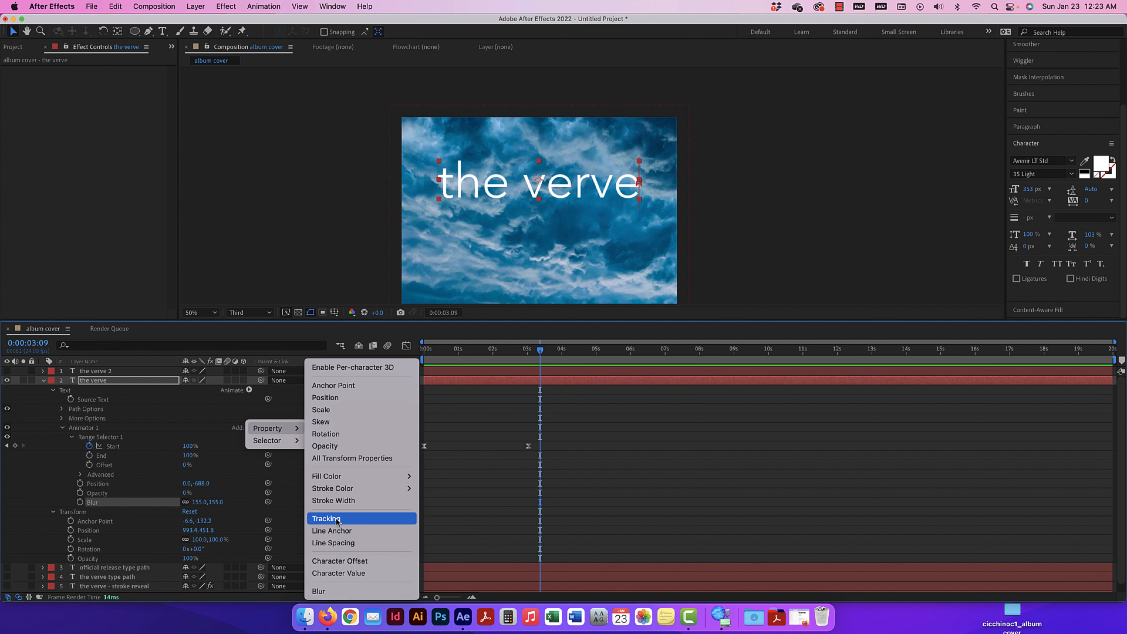
pyautogui.moveTo(333, 478)
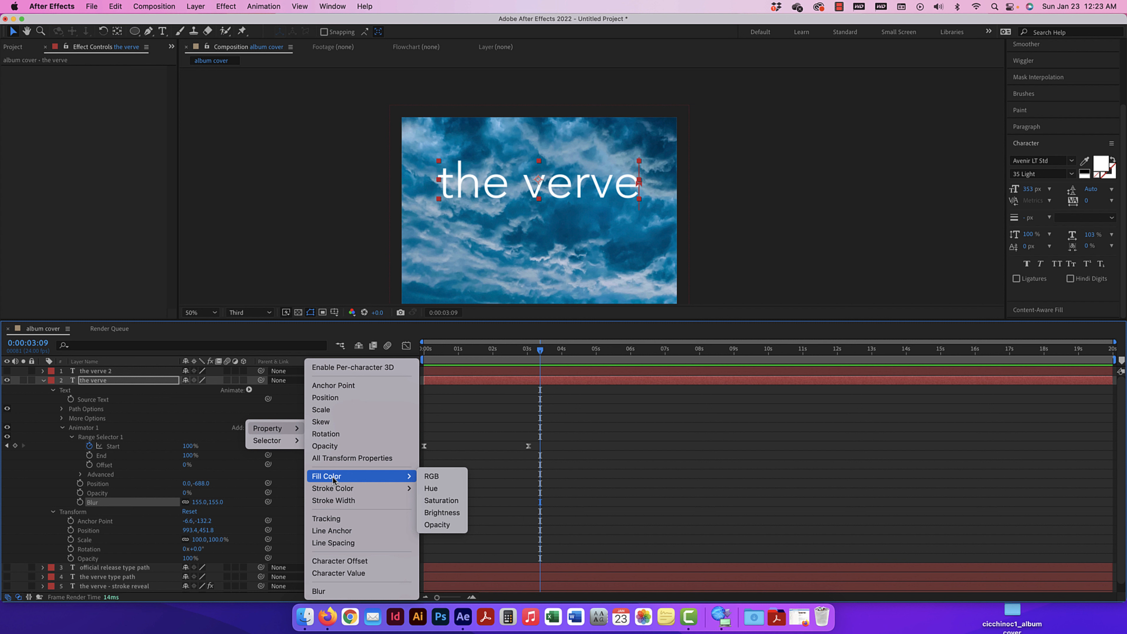
pyautogui.click(541, 352)
# Step: Return to the first frame and collapse Animator 1 and the verve layer's properties, with the composition viewed at 25%
pyautogui.moveTo(540, 352); pyautogui.dragTo(408, 356)
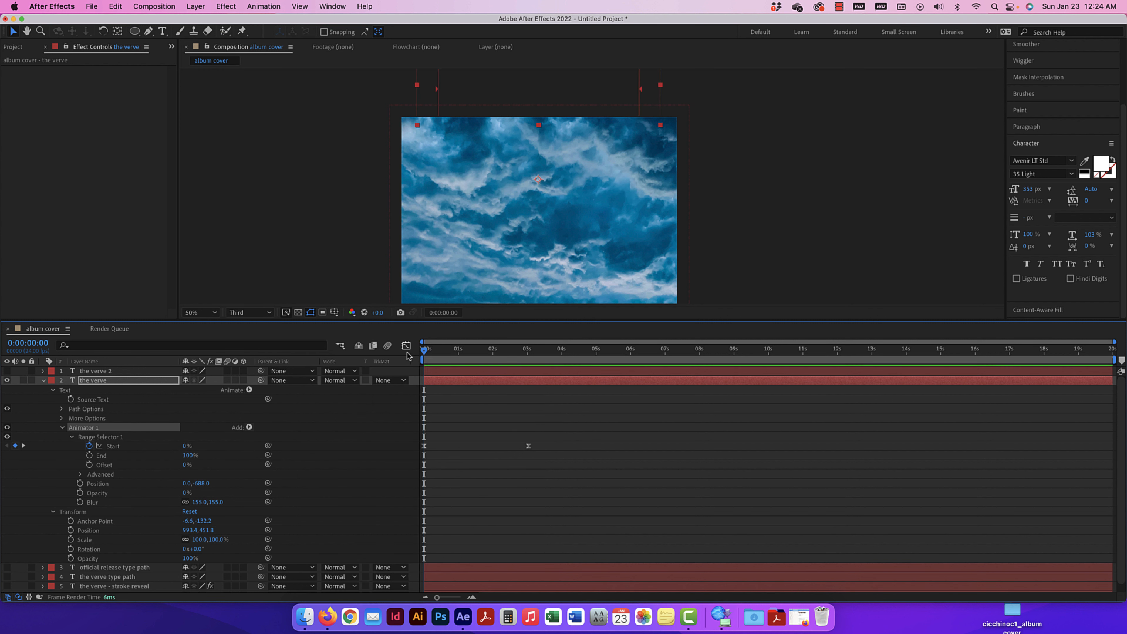
pyautogui.click(62, 428)
pyautogui.click(566, 170)
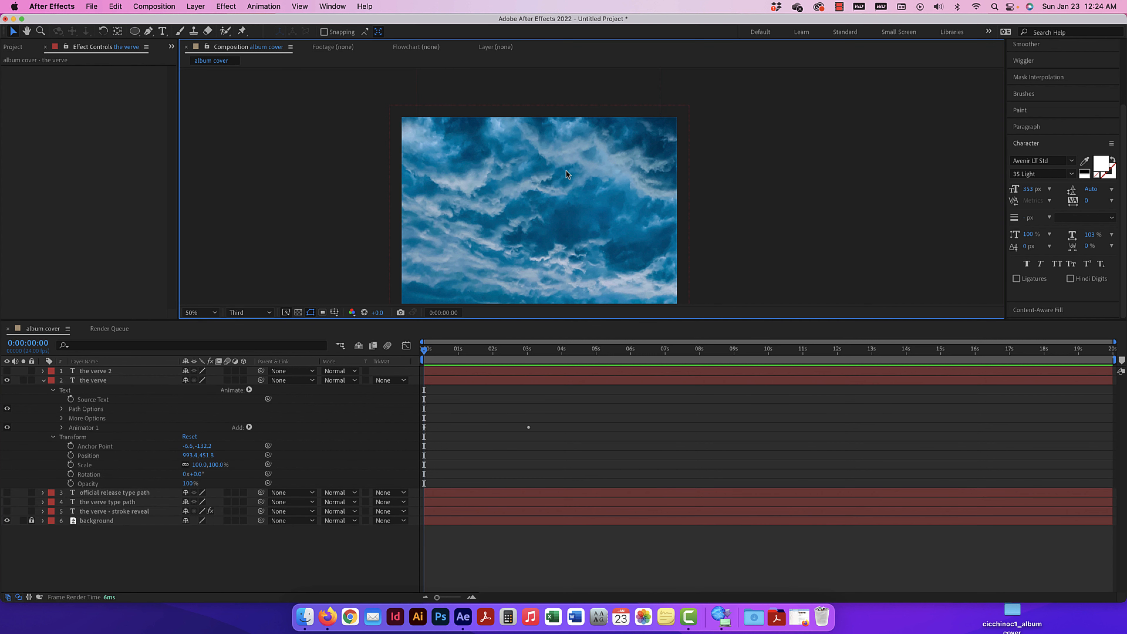
pyautogui.press('super+minus')
pyautogui.click(44, 380)
# Step: Rename the verve layer as "the verve range selector"
pyautogui.click(102, 381)
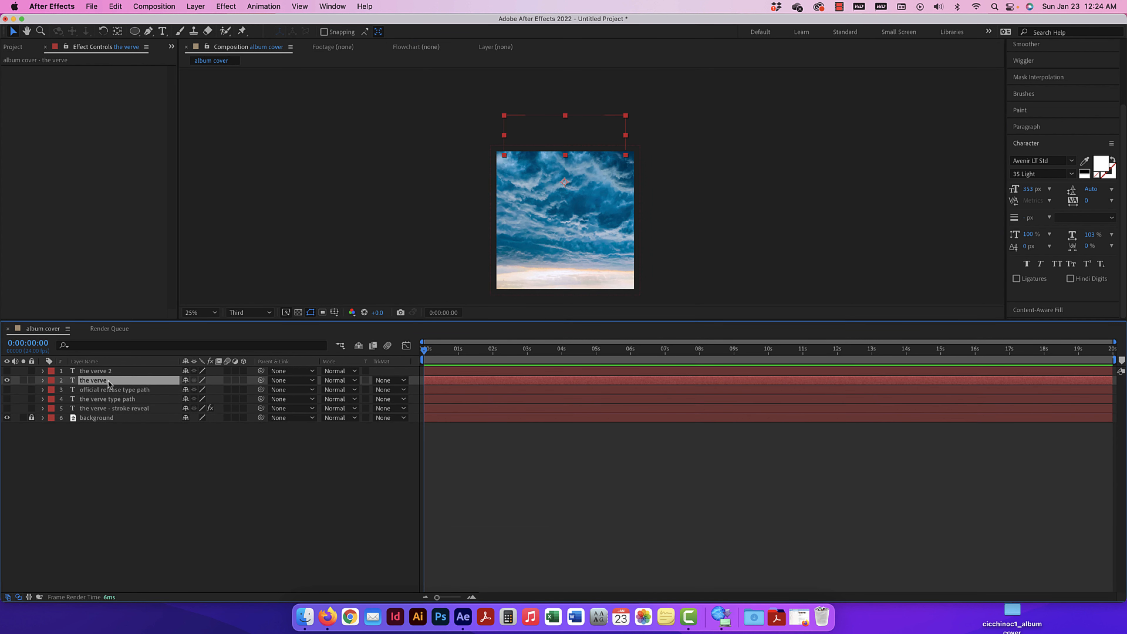
pyautogui.press('Return')
pyautogui.click(121, 380)
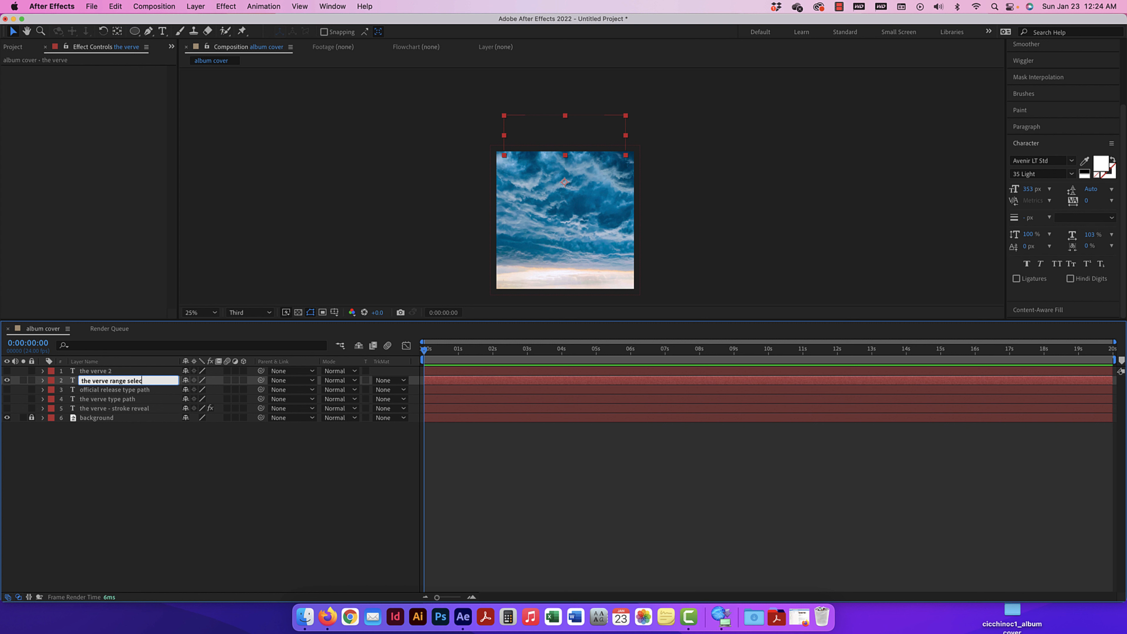
pyautogui.click(117, 363)
# Step: Rename the layer "the verve 2" as "the verve range selector" and keep it hidden
pyautogui.click(107, 371)
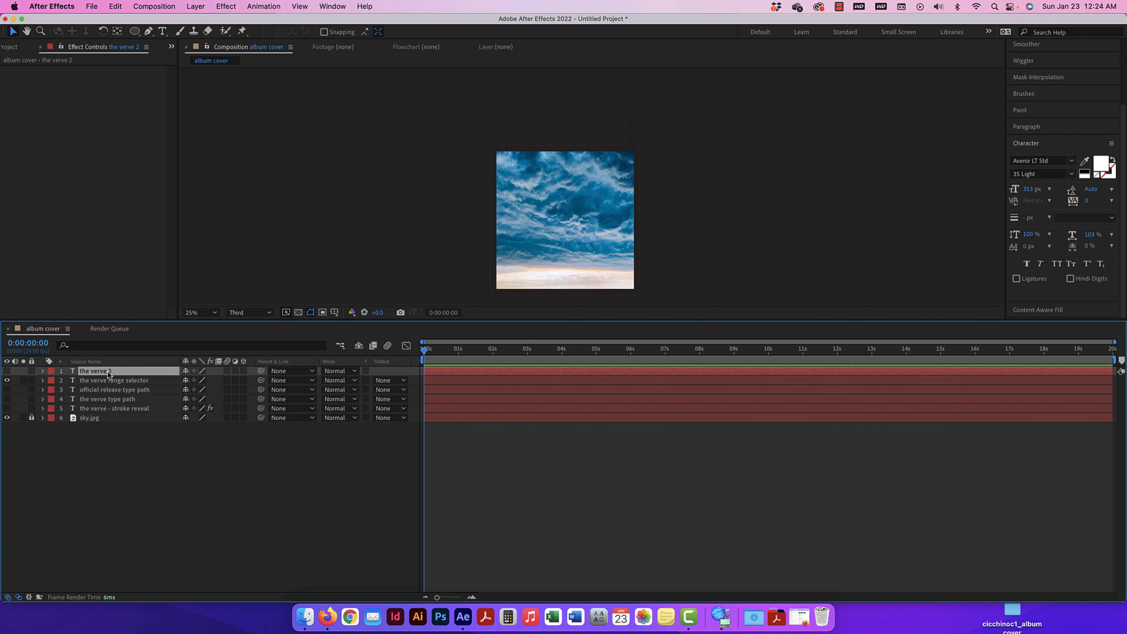
pyautogui.click(7, 371)
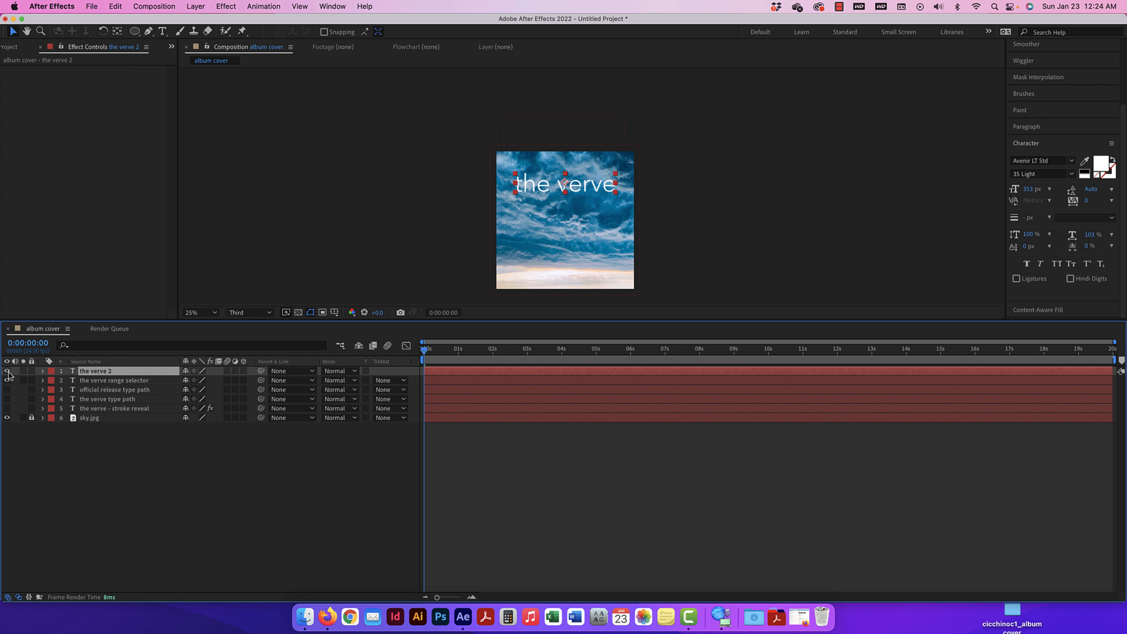
pyautogui.click(7, 380)
pyautogui.click(7, 370)
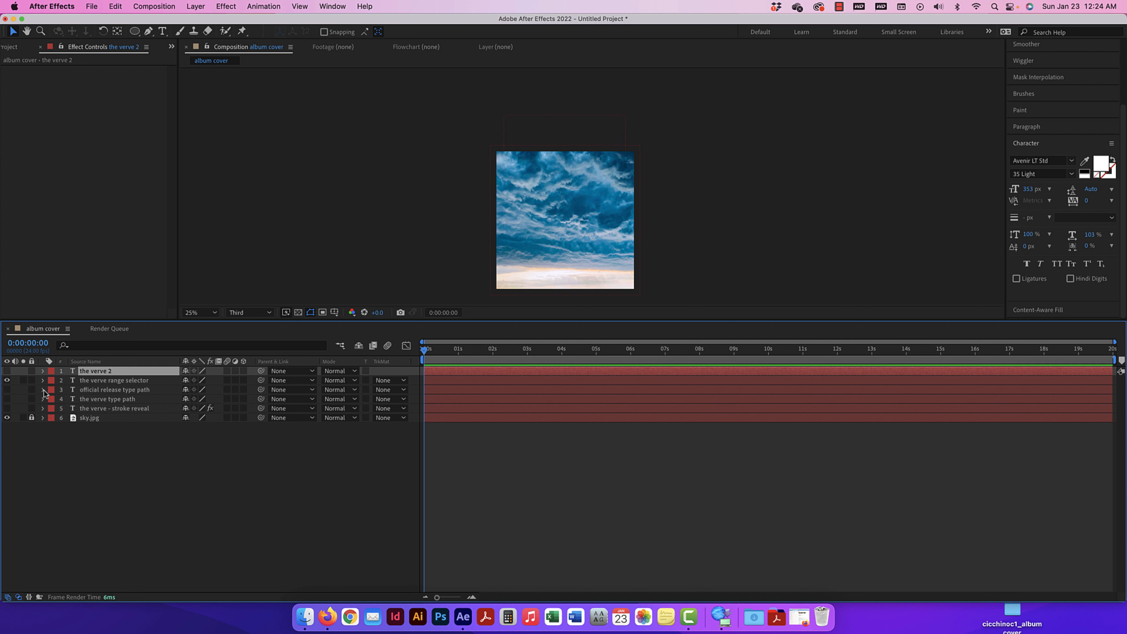
pyautogui.press('Return')
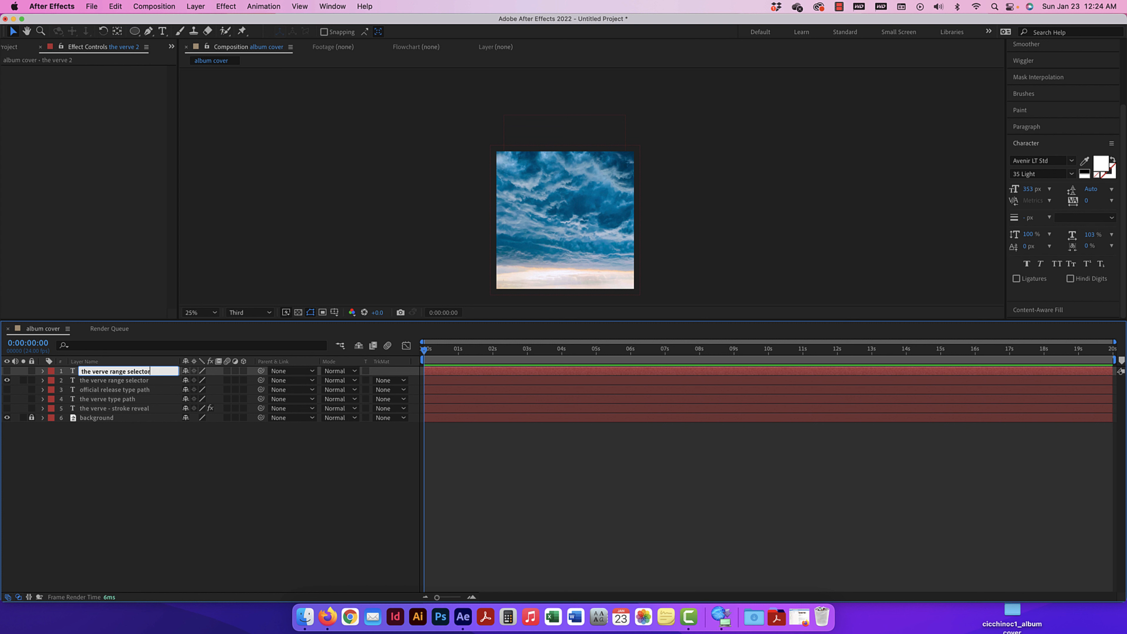
pyautogui.click(135, 381)
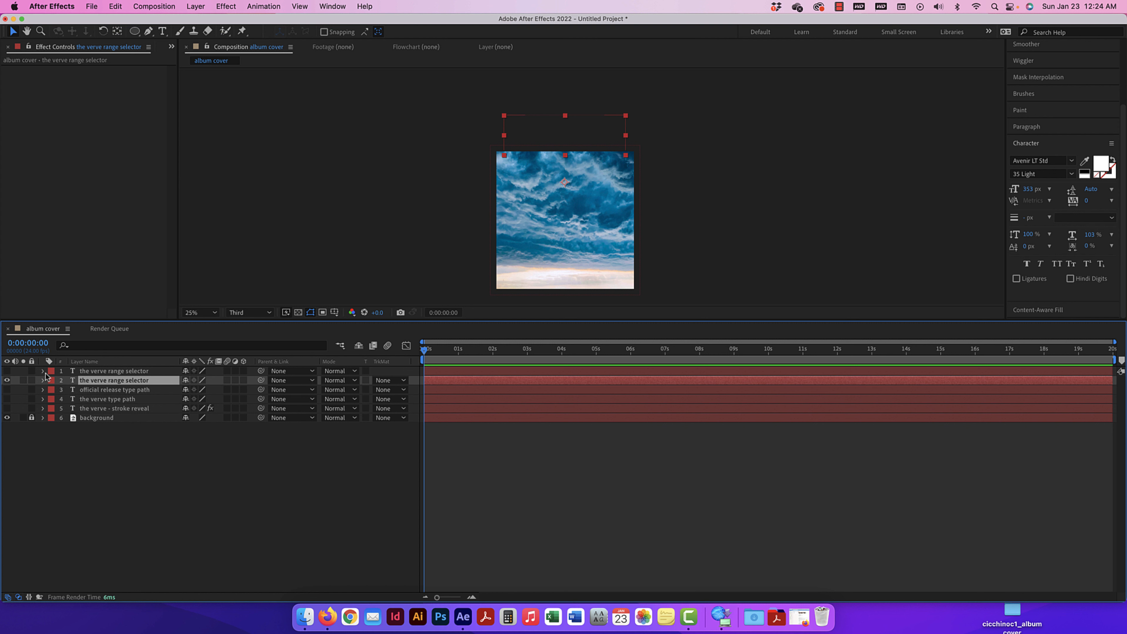
pyautogui.click(113, 372)
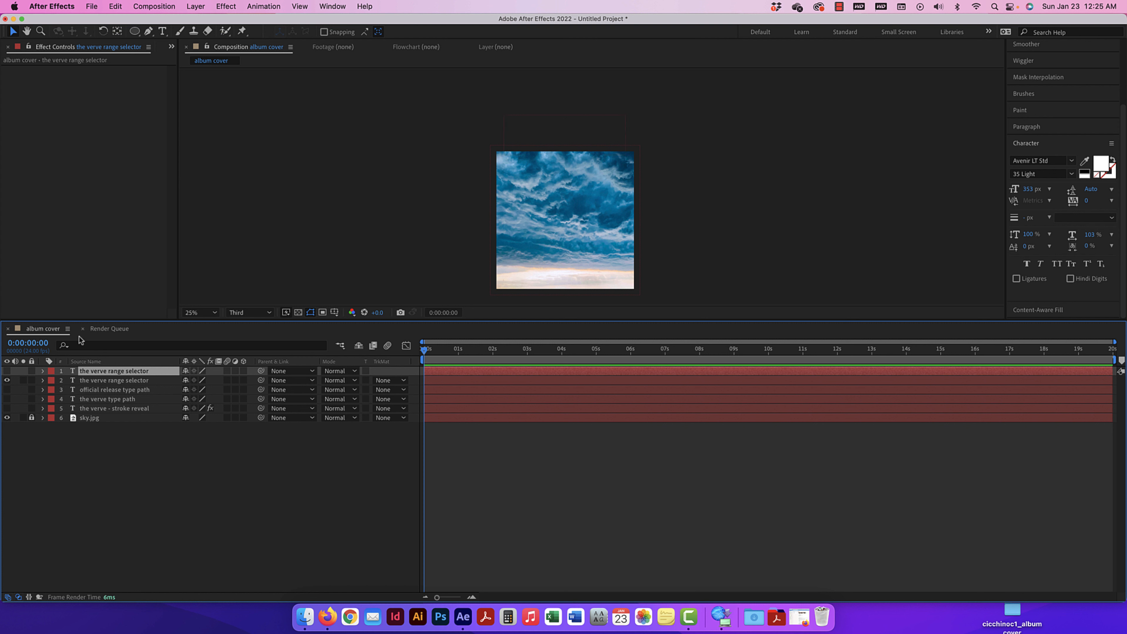
# Step: Add a text layer reading "forth" and place it horizontally centred over the lower part of the sky
pyautogui.click(163, 31)
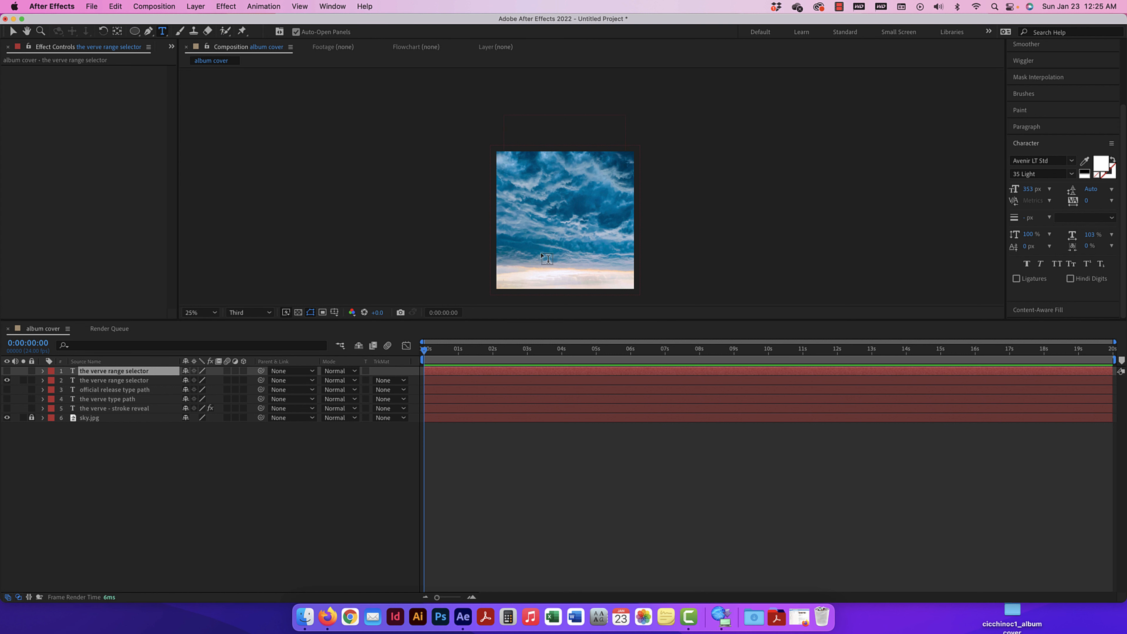
pyautogui.click(541, 242)
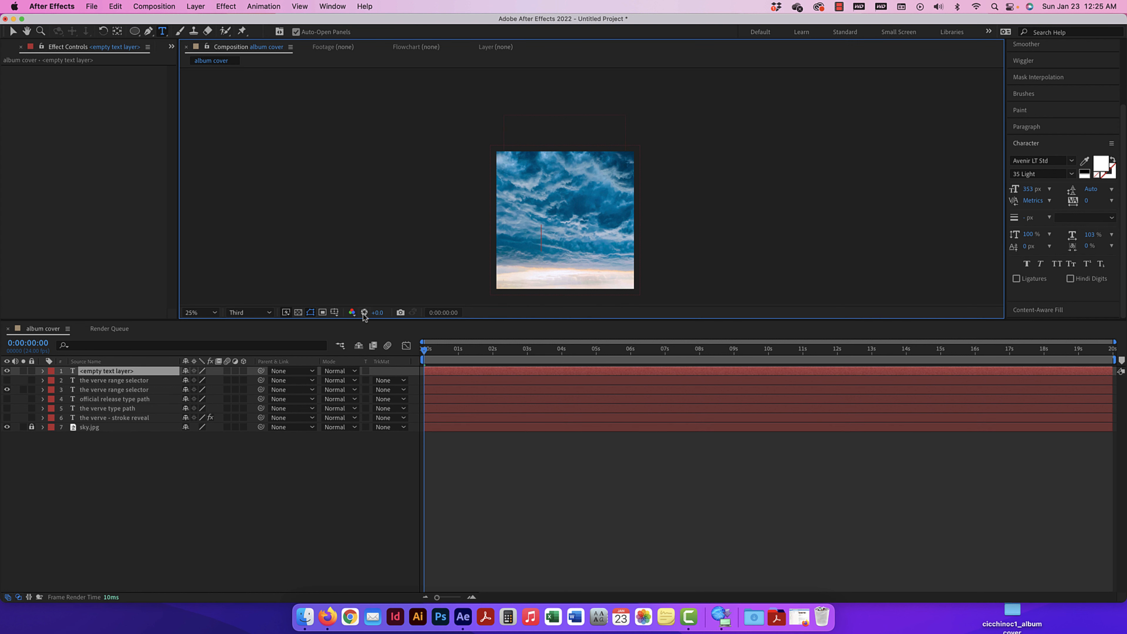
pyautogui.write('forth')
pyautogui.click(12, 32)
pyautogui.moveTo(555, 240); pyautogui.dragTo(575, 244)
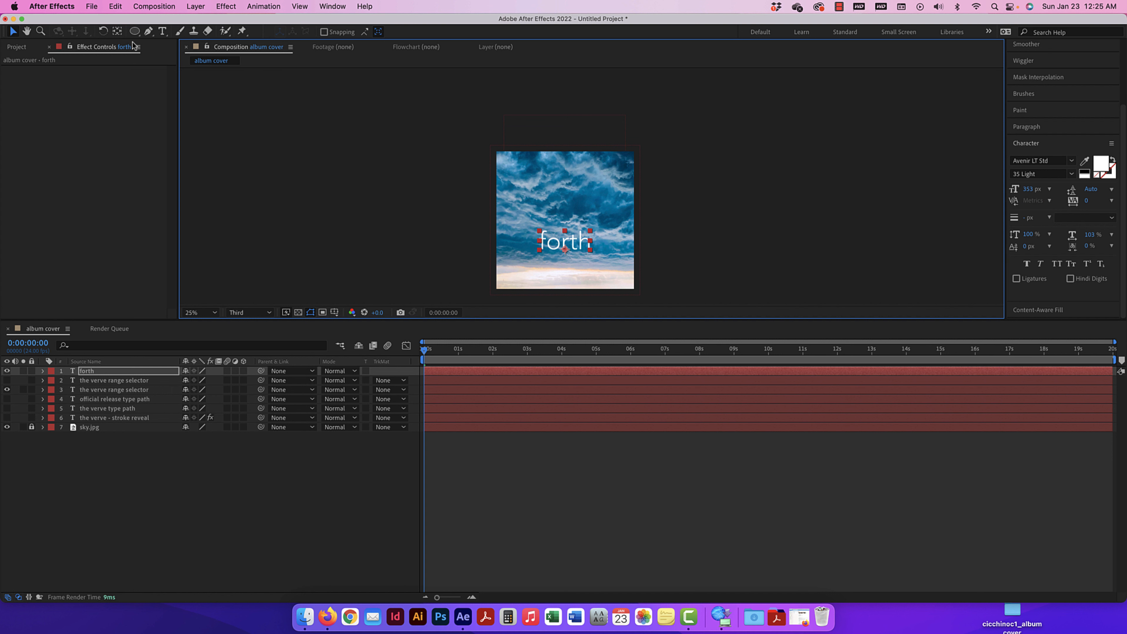
# Step: Centre the anchor point within the forth text and enlarge the composition view to 50%
pyautogui.click(117, 31)
pyautogui.press('super+alt+Home')
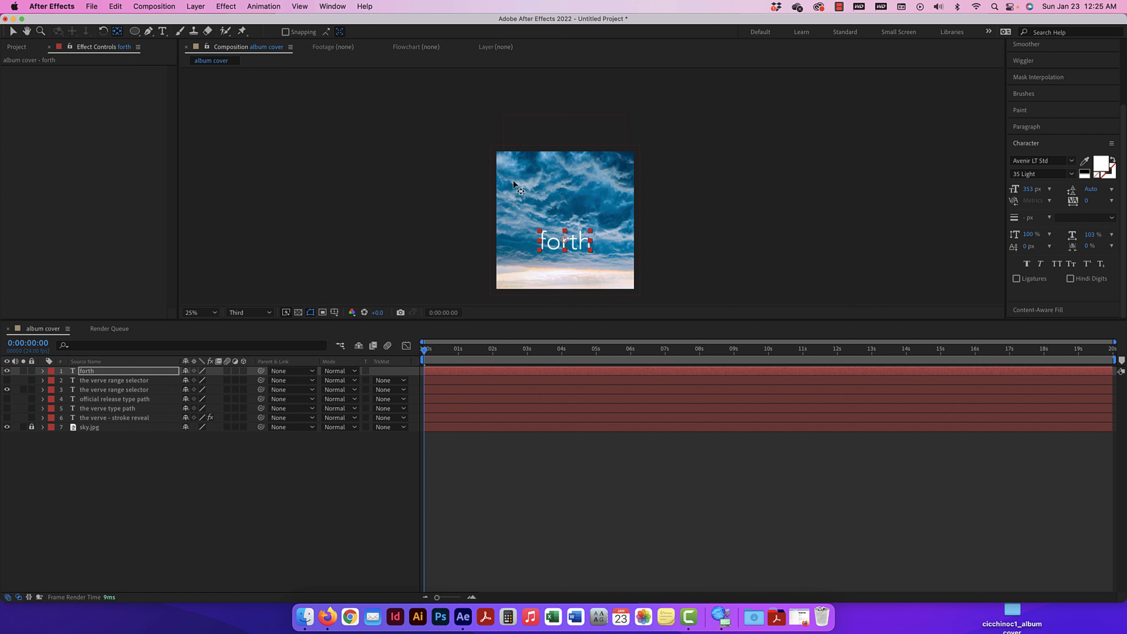
pyautogui.click(578, 239)
pyautogui.click(651, 223)
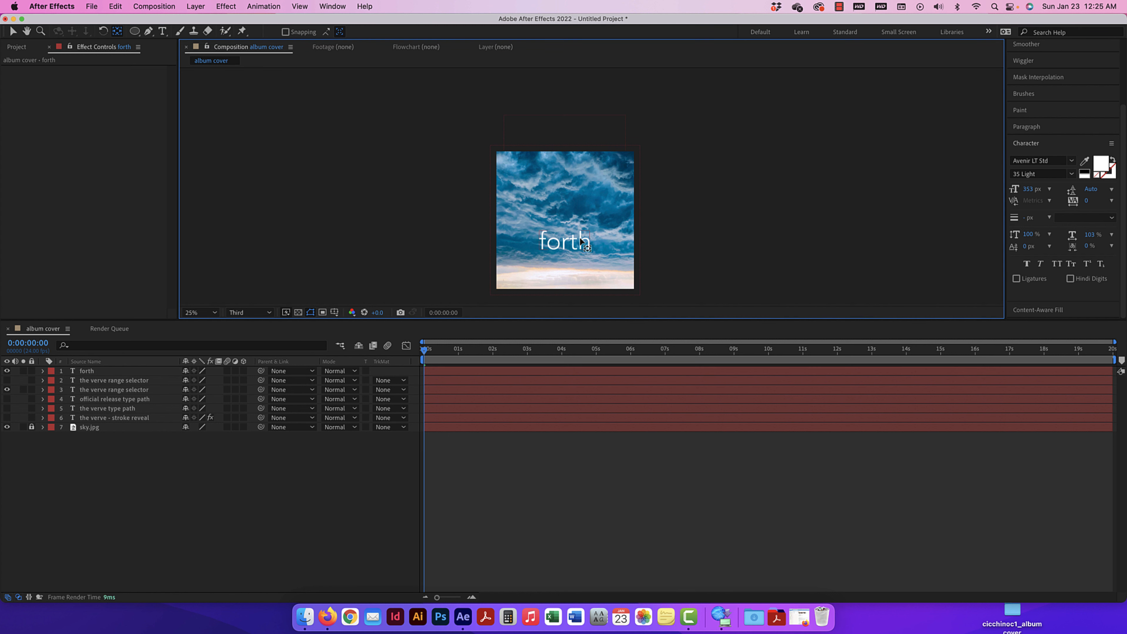
pyautogui.click(584, 245)
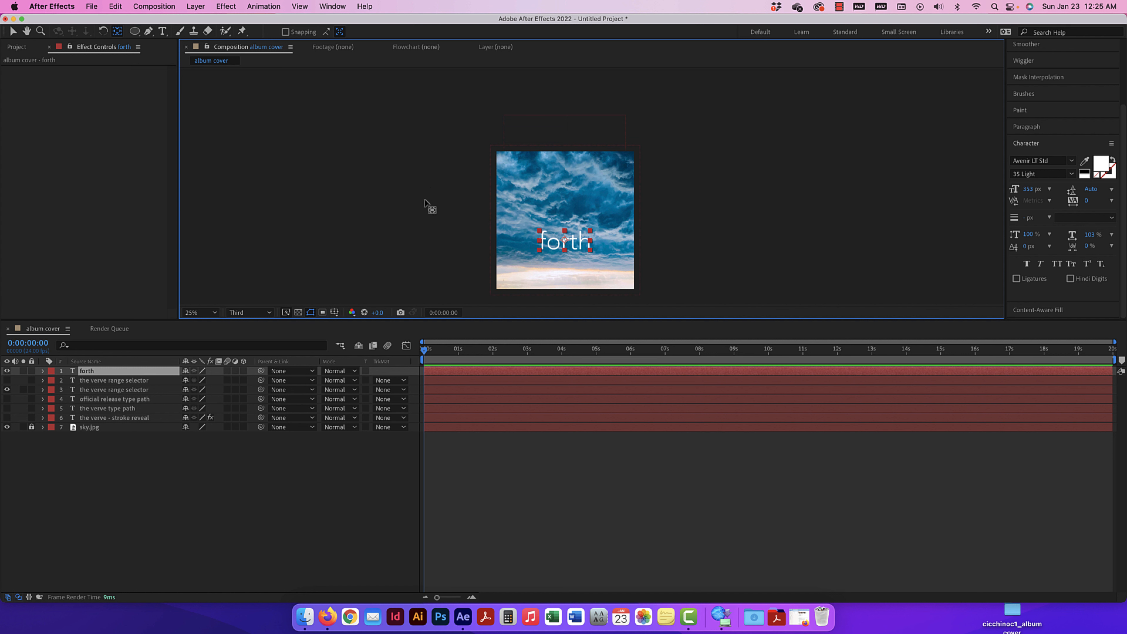
pyautogui.press('super+equal')
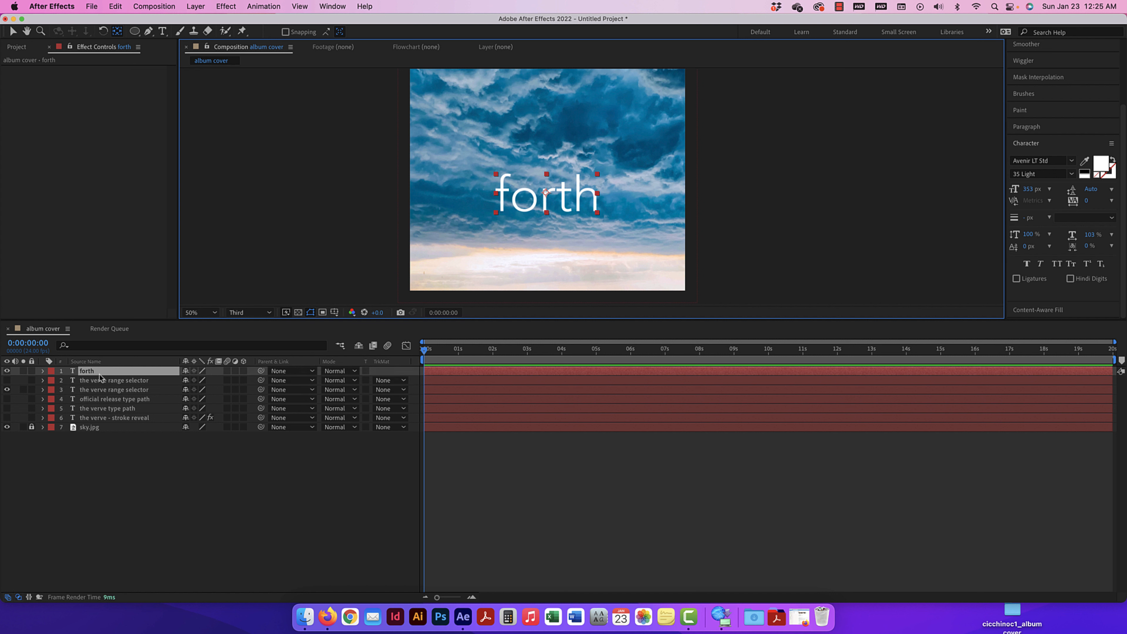
# Step: Try the forth layer as a 3D layer with its property groups expanded, and undo the 3D switch
pyautogui.click(243, 370)
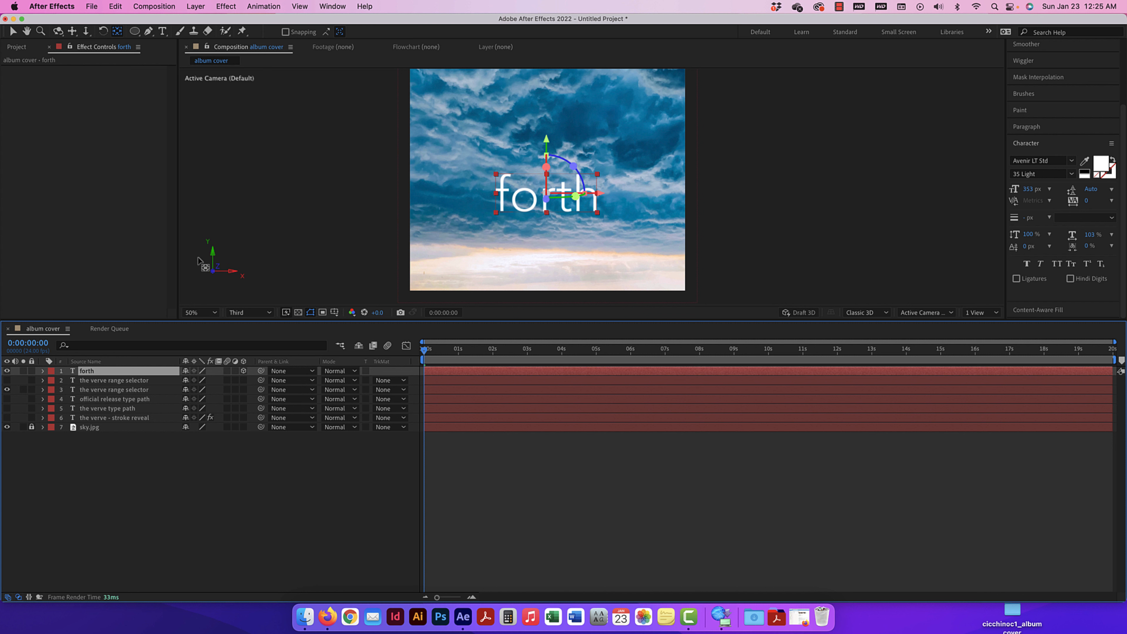
pyautogui.scroll(1, 216, 273)
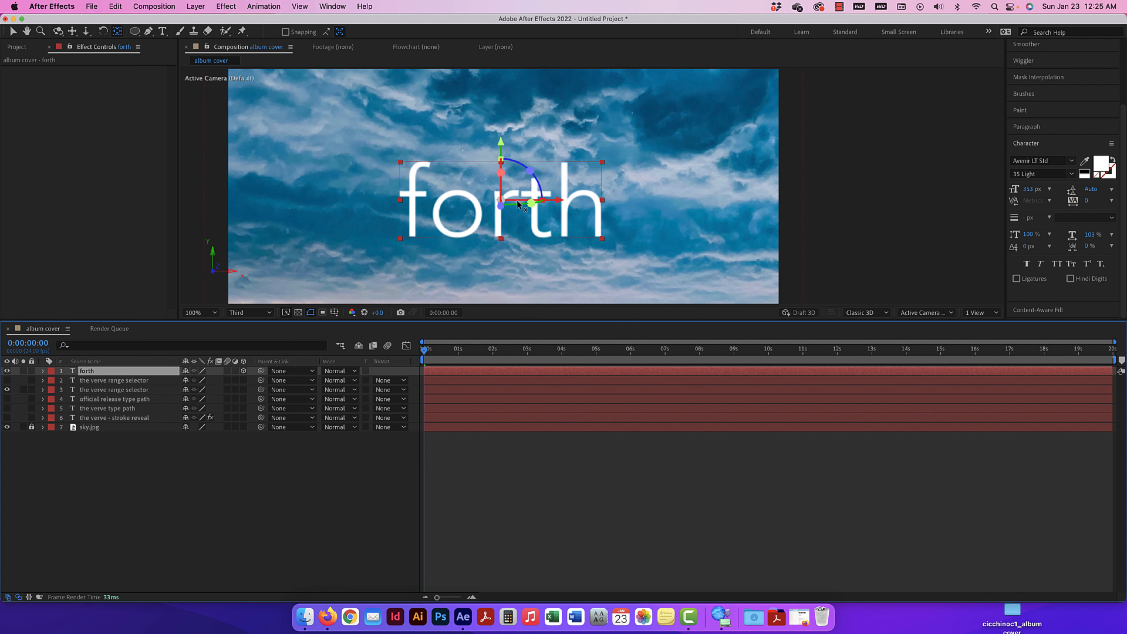
pyautogui.click(42, 370)
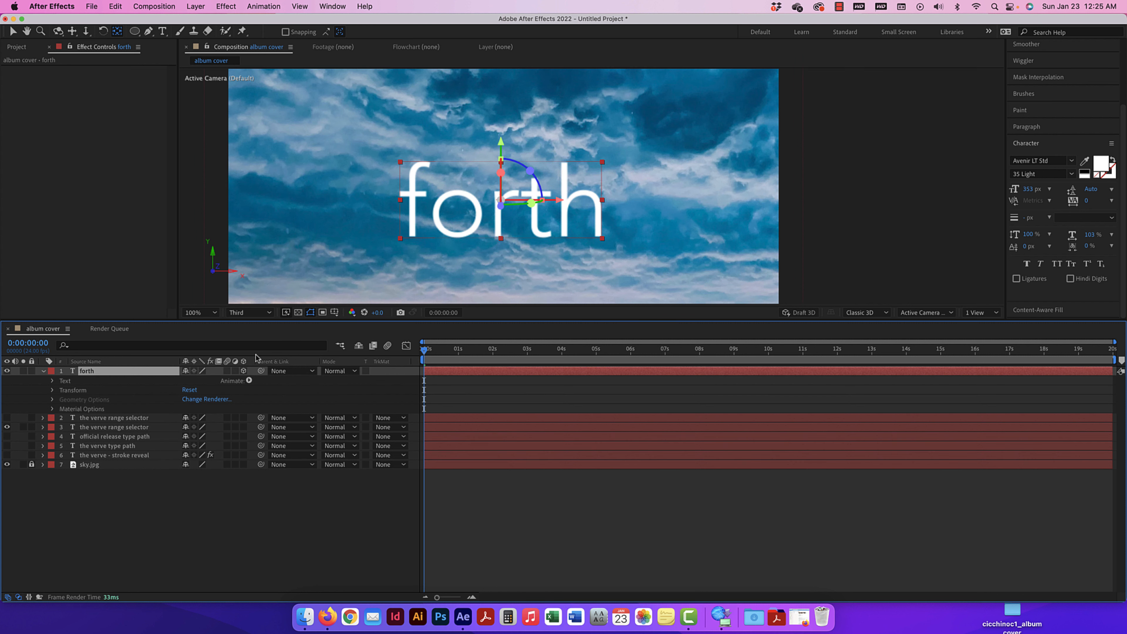
pyautogui.press('super+z')
pyautogui.press('shift+super+z')
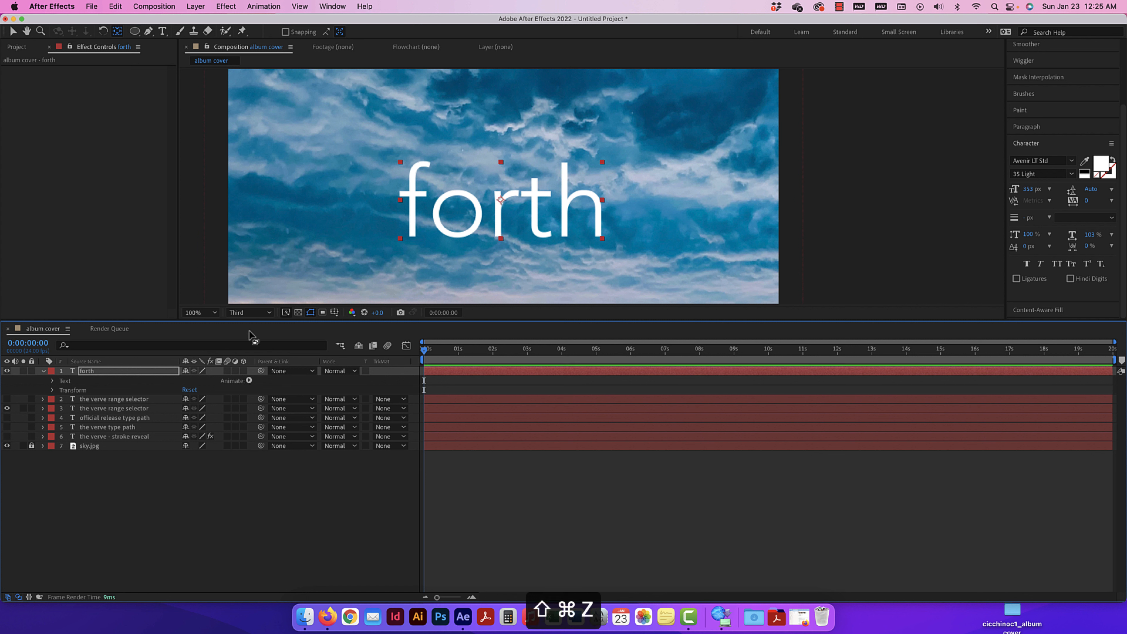
# Step: Expand the forth layer's Transform properties and make it a 3D layer
pyautogui.click(52, 380)
pyautogui.click(52, 381)
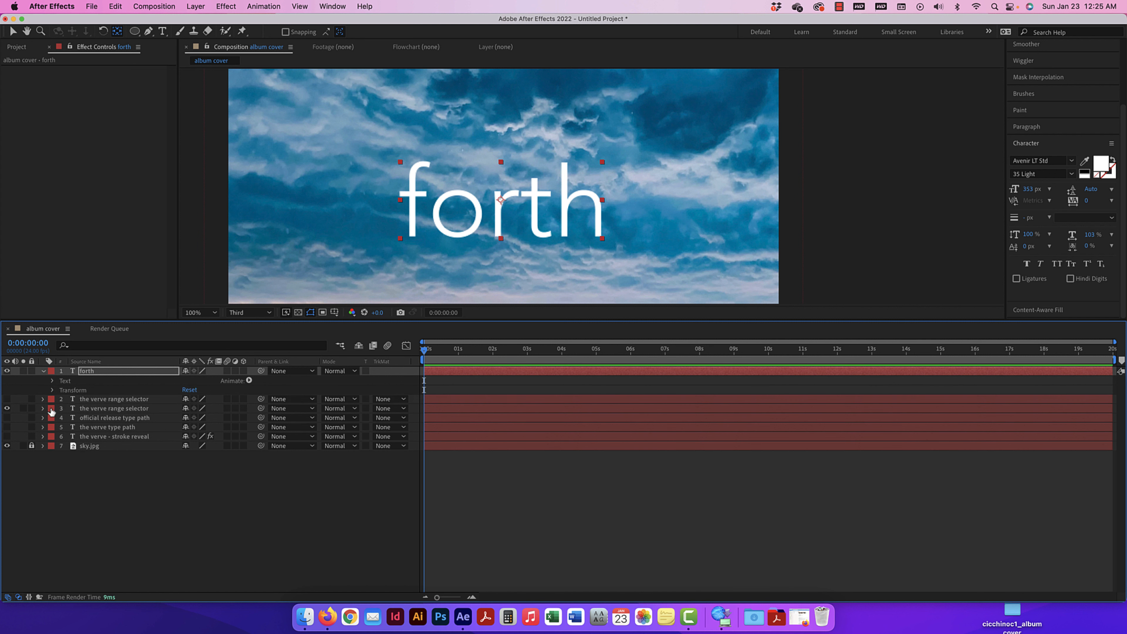
pyautogui.click(53, 390)
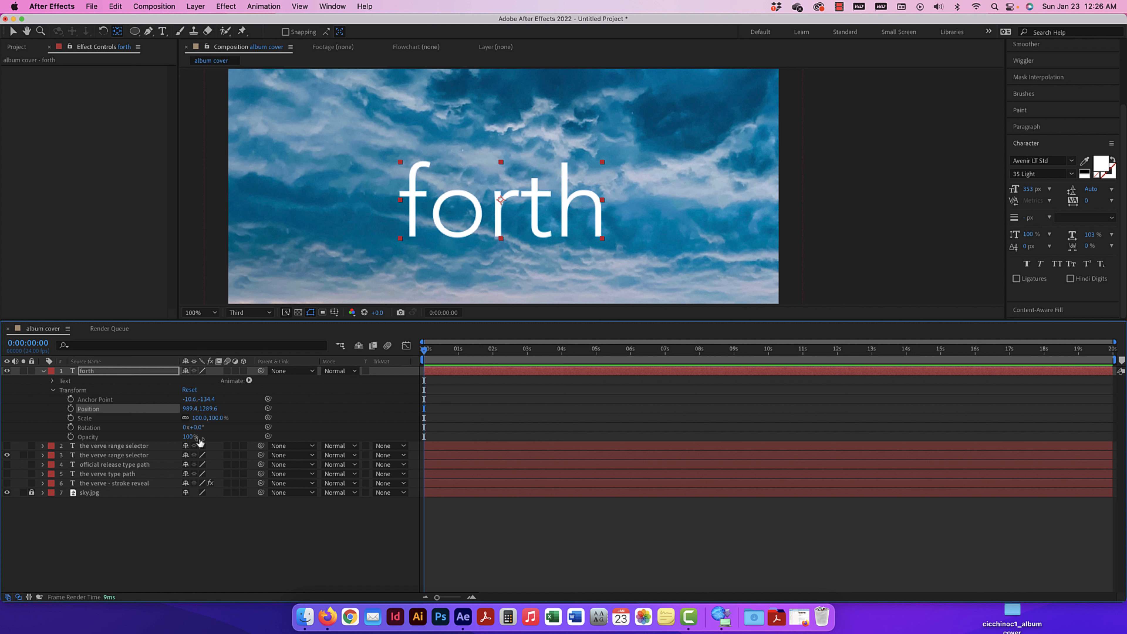
pyautogui.click(243, 371)
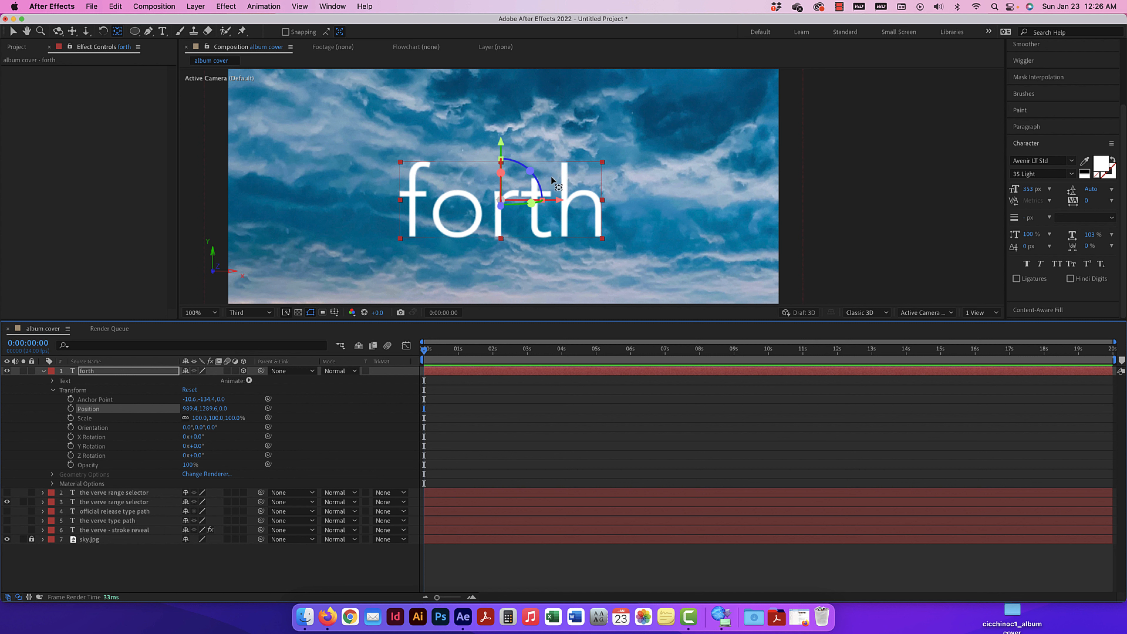
# Step: View the whole forth text at 50% and switch the 3D view to Custom View 1
pyautogui.press('super+minus')
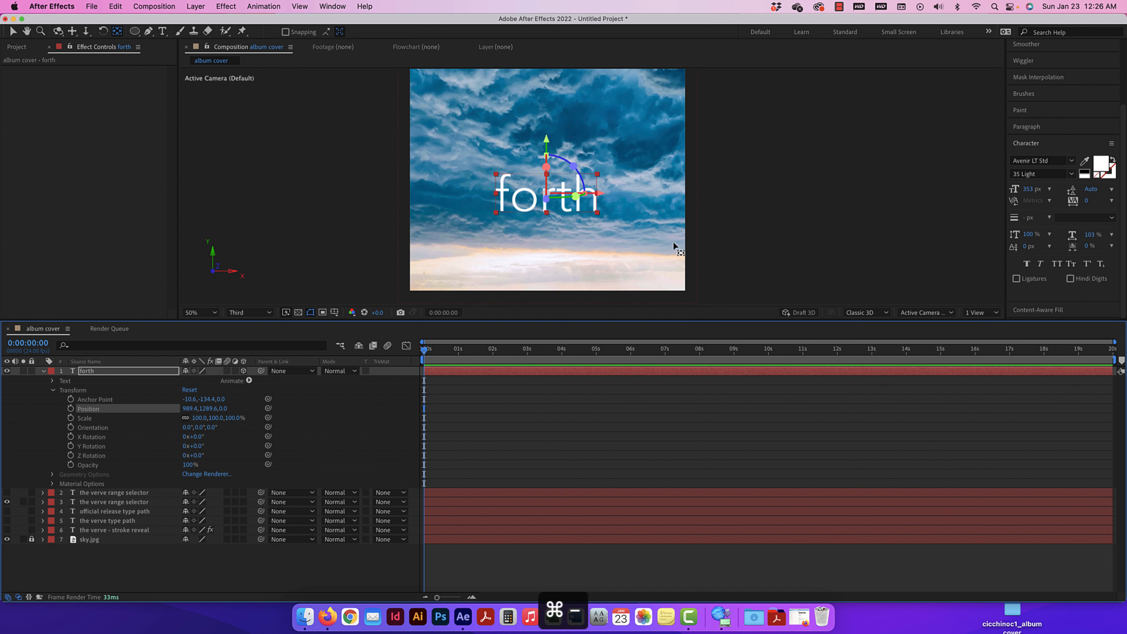
pyautogui.press('super+minus')
pyautogui.press('super+equal')
pyautogui.press('y')
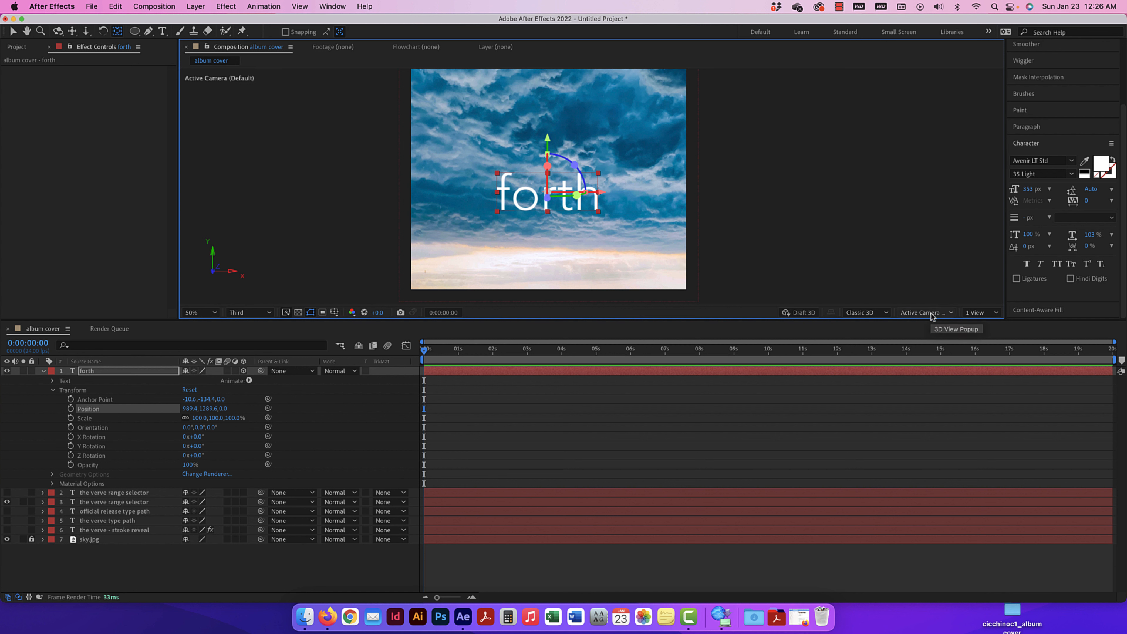
pyautogui.click(931, 313)
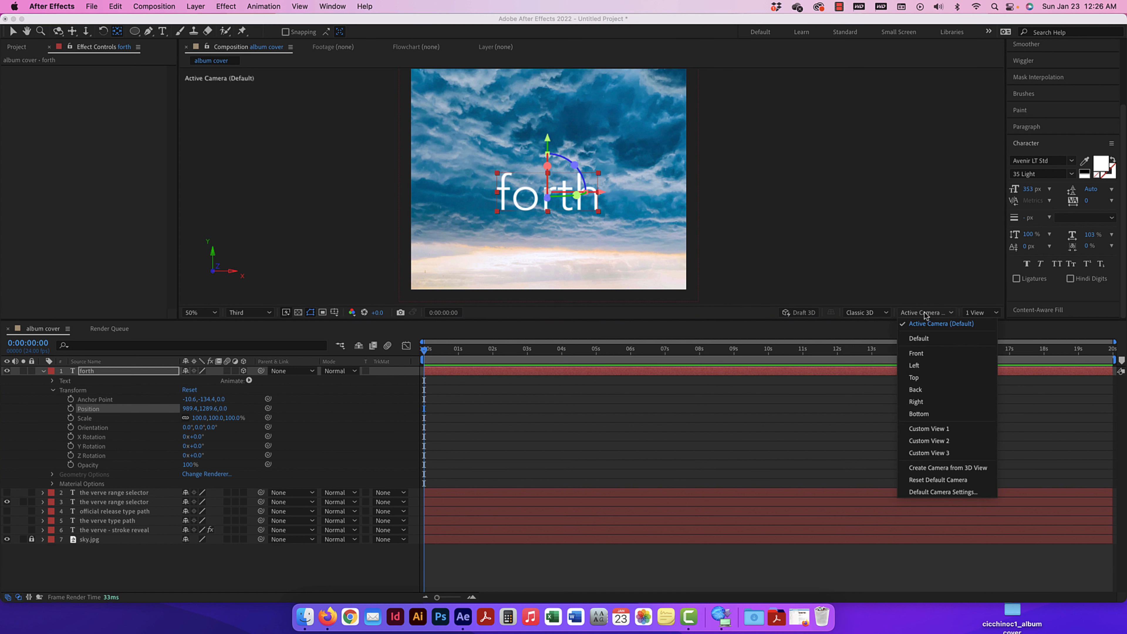
pyautogui.click(923, 429)
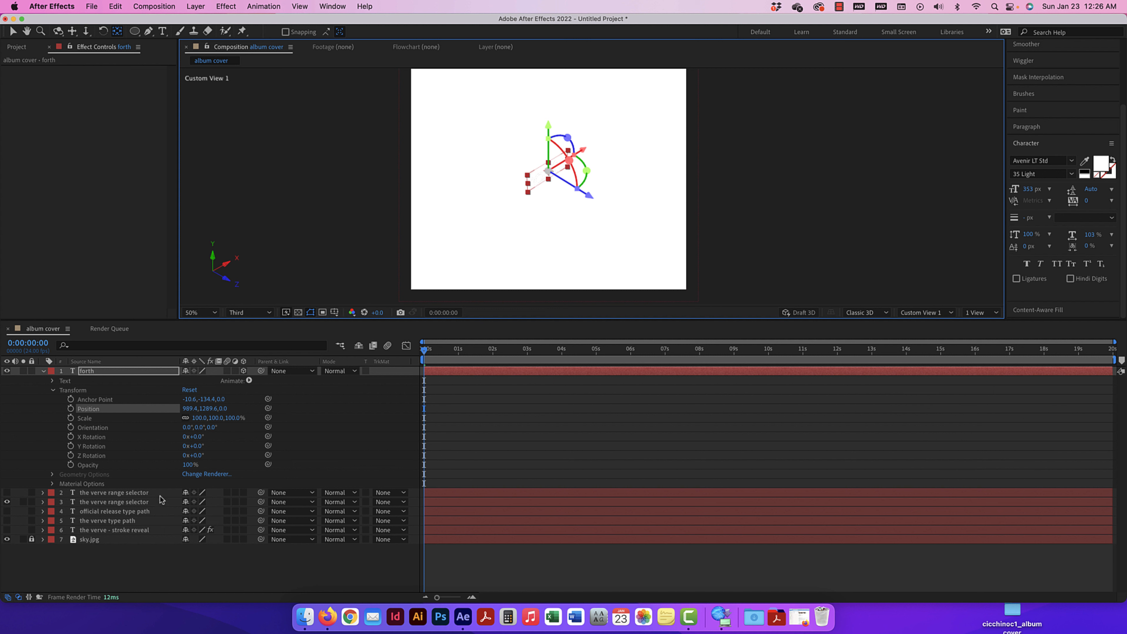
# Step: Unlock the sky.jpg background layer and make it a 3D layer
pyautogui.click(31, 539)
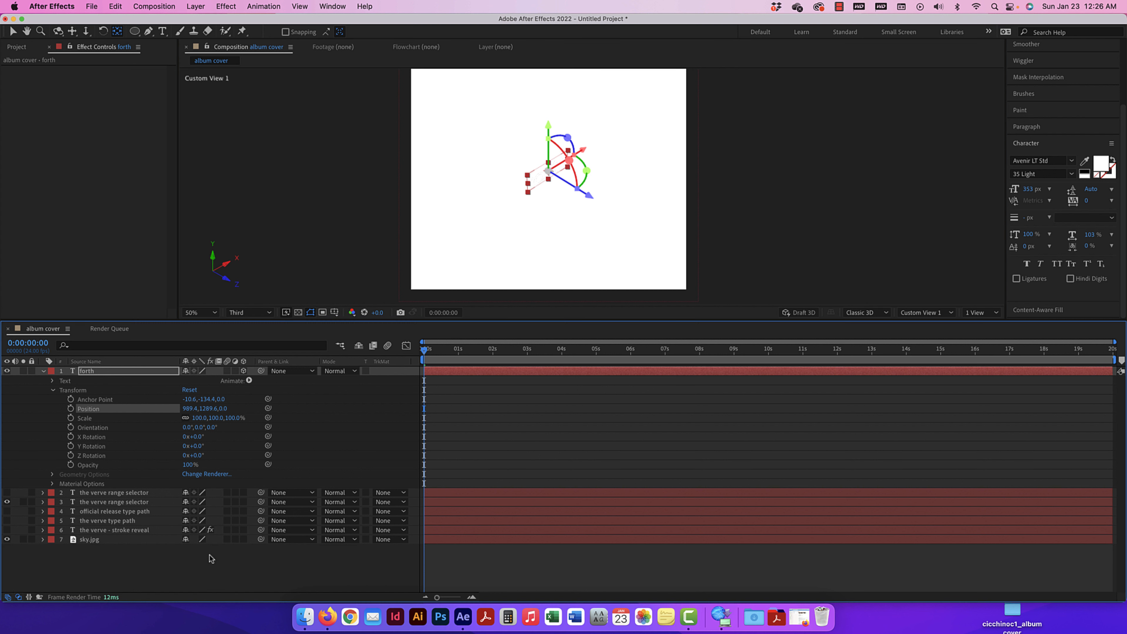
pyautogui.click(110, 542)
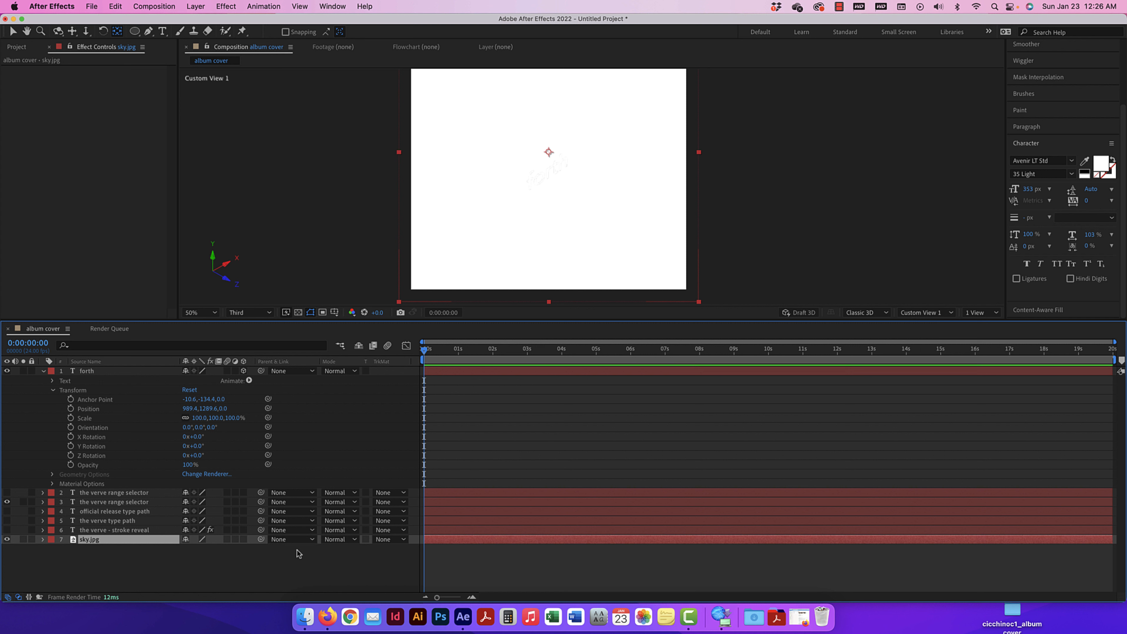
pyautogui.click(243, 539)
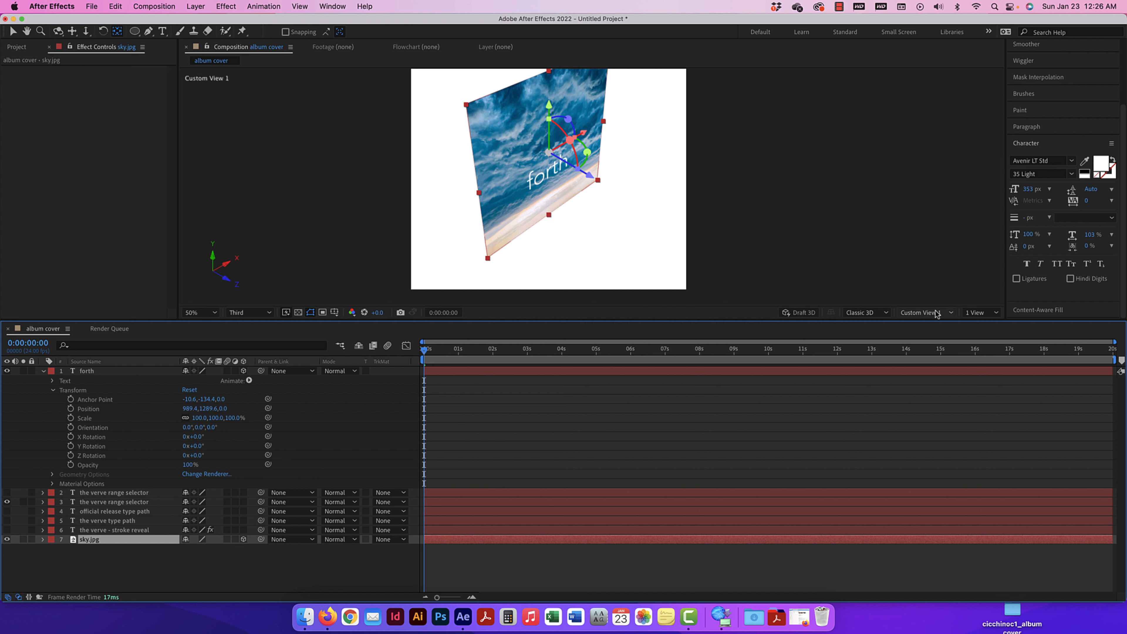
# Step: Examine the composition from the Back view, return to Custom View 1, stop the preview and enlarge the view to 100%
pyautogui.click(928, 313)
pyautogui.click(921, 279)
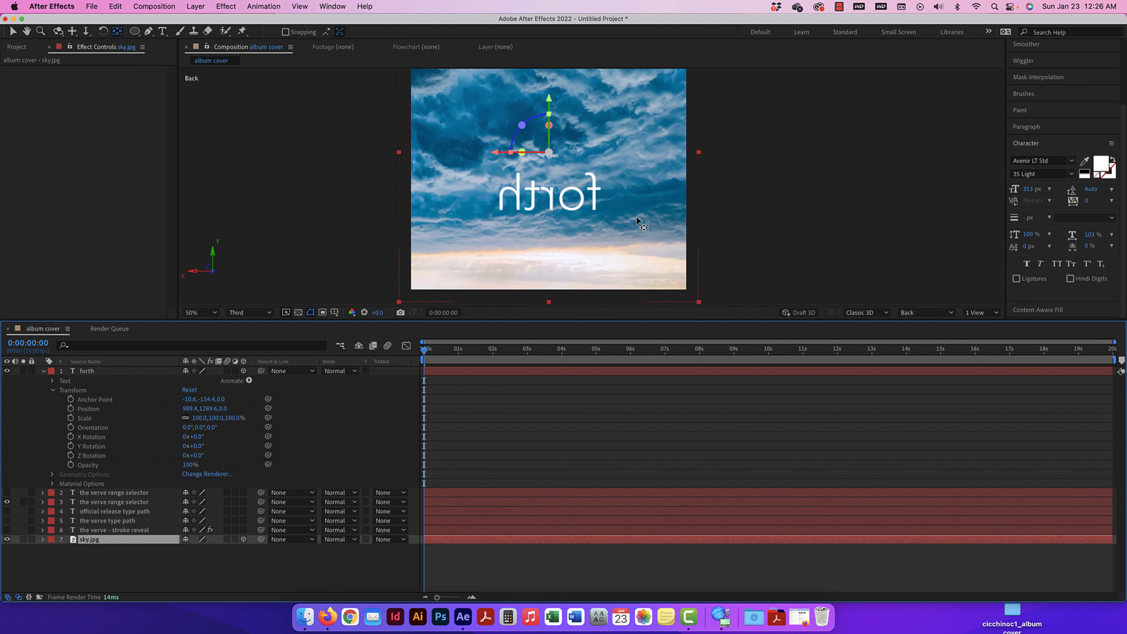
pyautogui.click(925, 312)
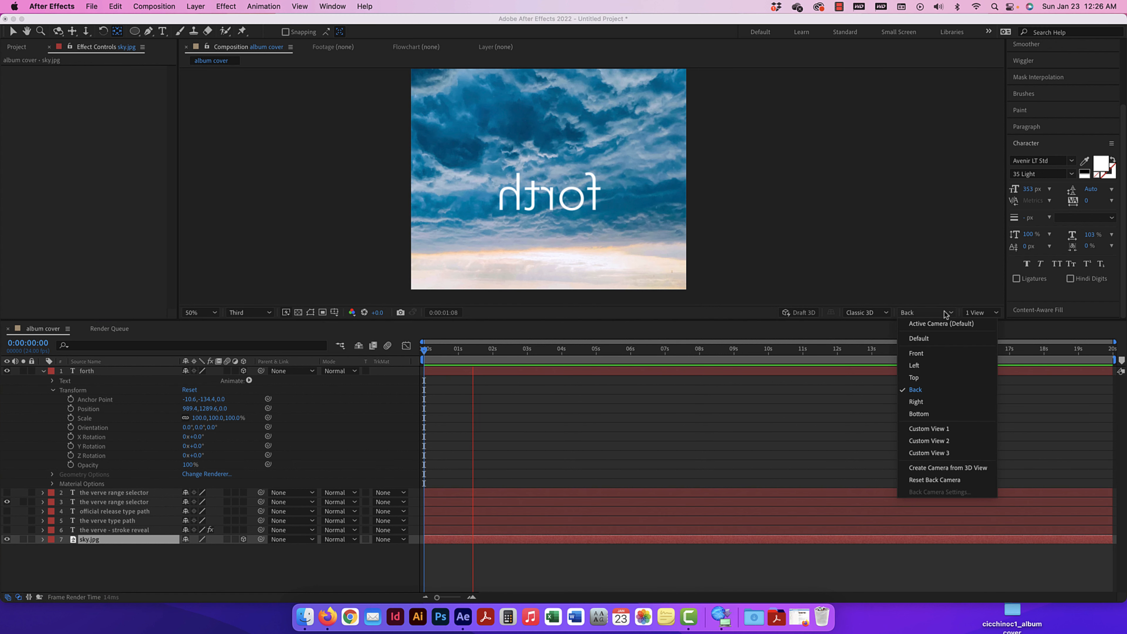
pyautogui.click(934, 428)
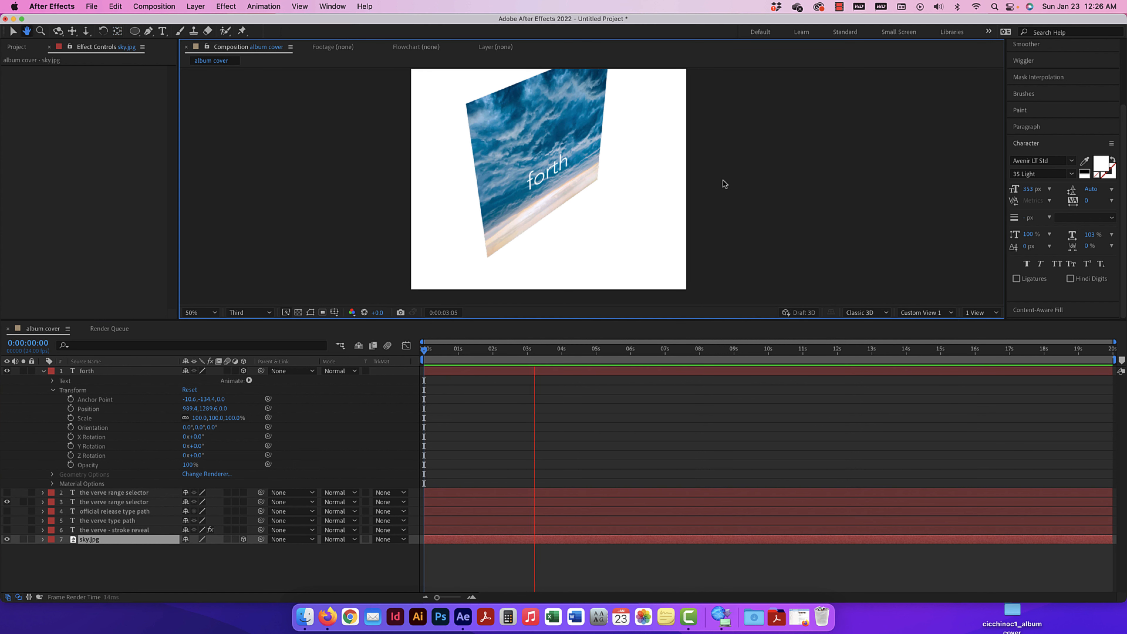
pyautogui.press('space')
pyautogui.moveTo(573, 209); pyautogui.dragTo(626, 196)
pyautogui.press('super+equal')
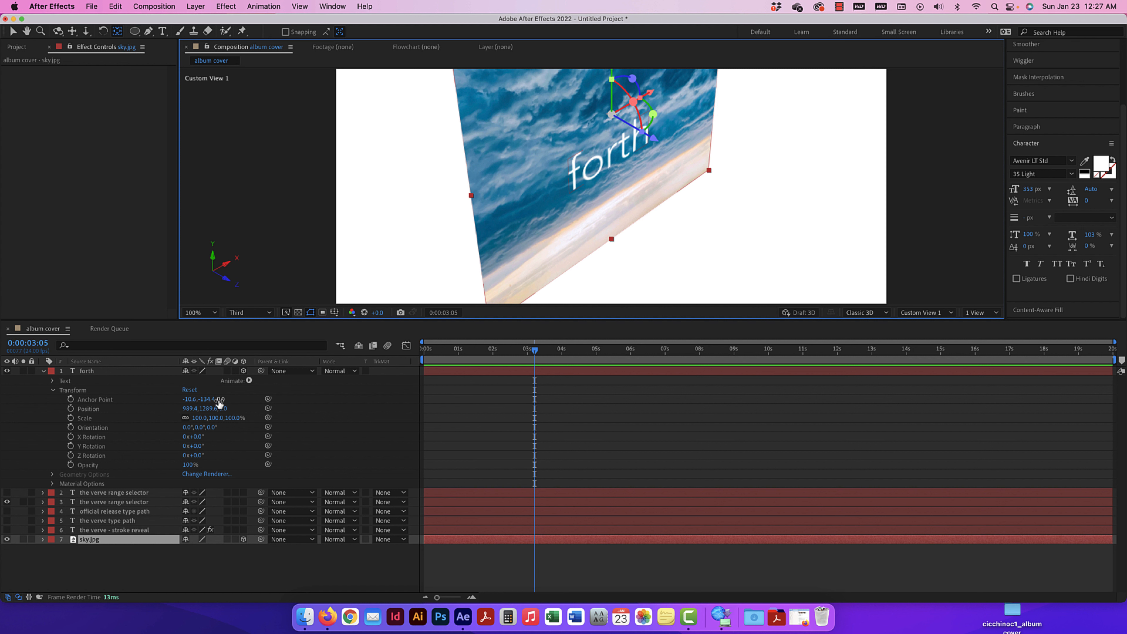
# Step: Try an anchor point Z value of 90 on the forth layer and undo it
pyautogui.click(221, 399)
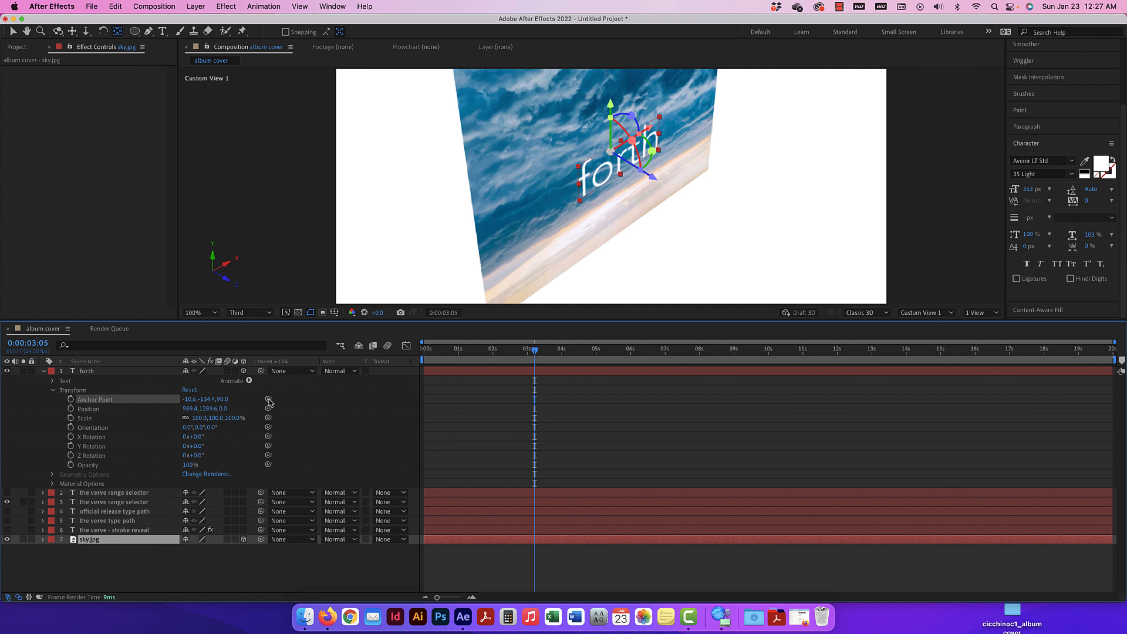
pyautogui.press('super+z')
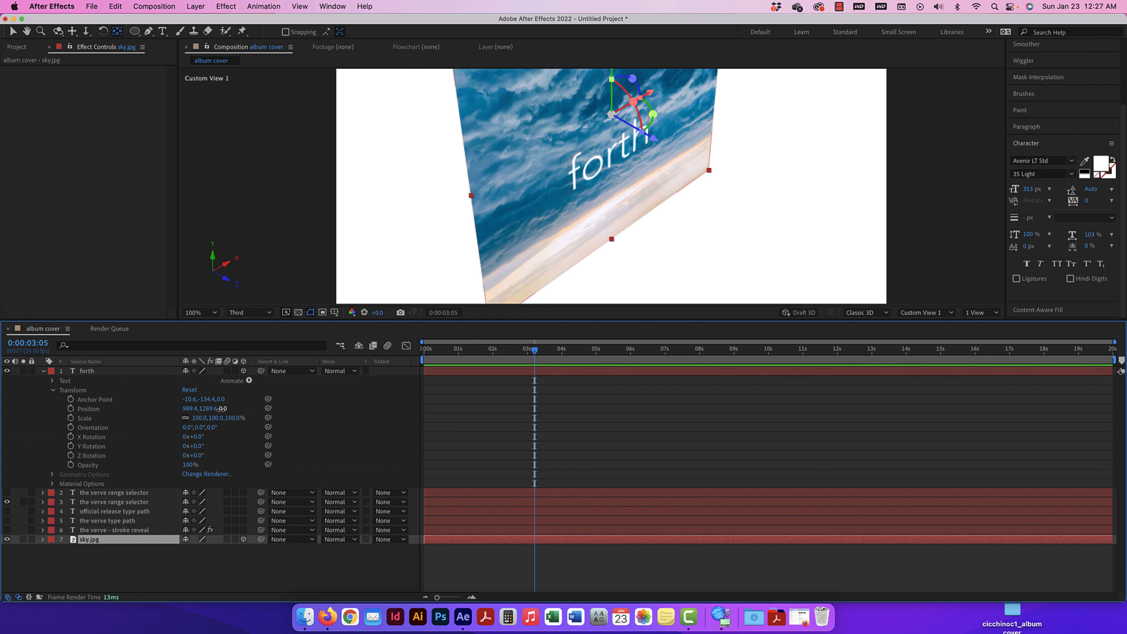
# Step: Set the forth layer's Z position to -186 and its X orientation to 4°
pyautogui.moveTo(224, 408); pyautogui.dragTo(207, 409)
pyautogui.press('super+z')
pyautogui.moveTo(198, 429); pyautogui.dragTo(209, 427)
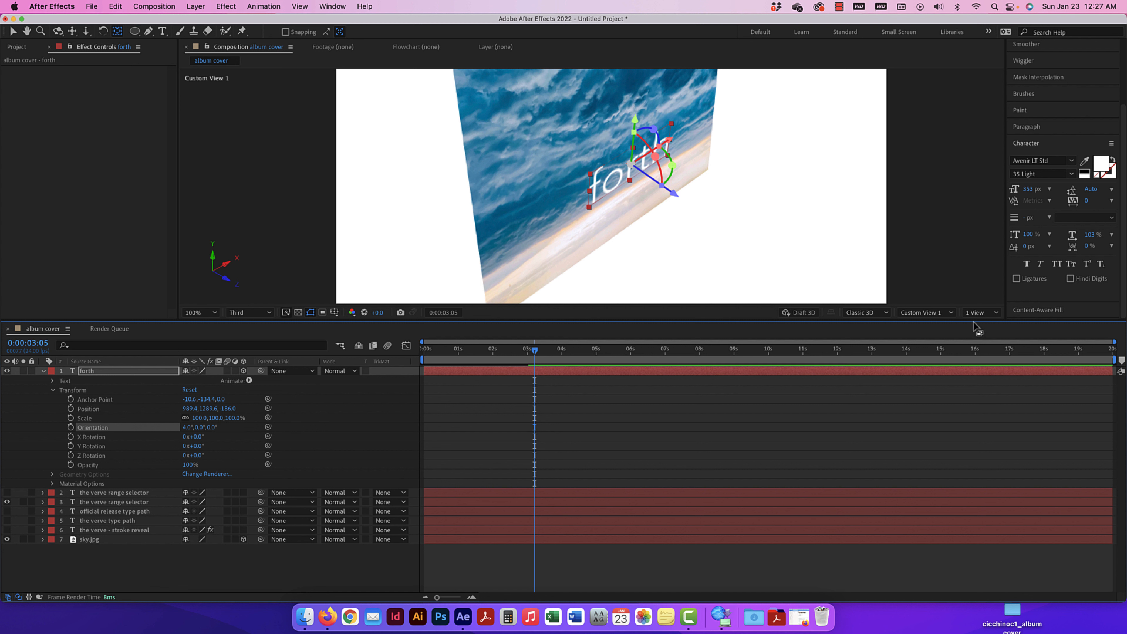
# Step: In the Active Camera view, start keyframing the forth layer's Orientation at 0:00:00:00 with an X value of 264°
pyautogui.click(921, 312)
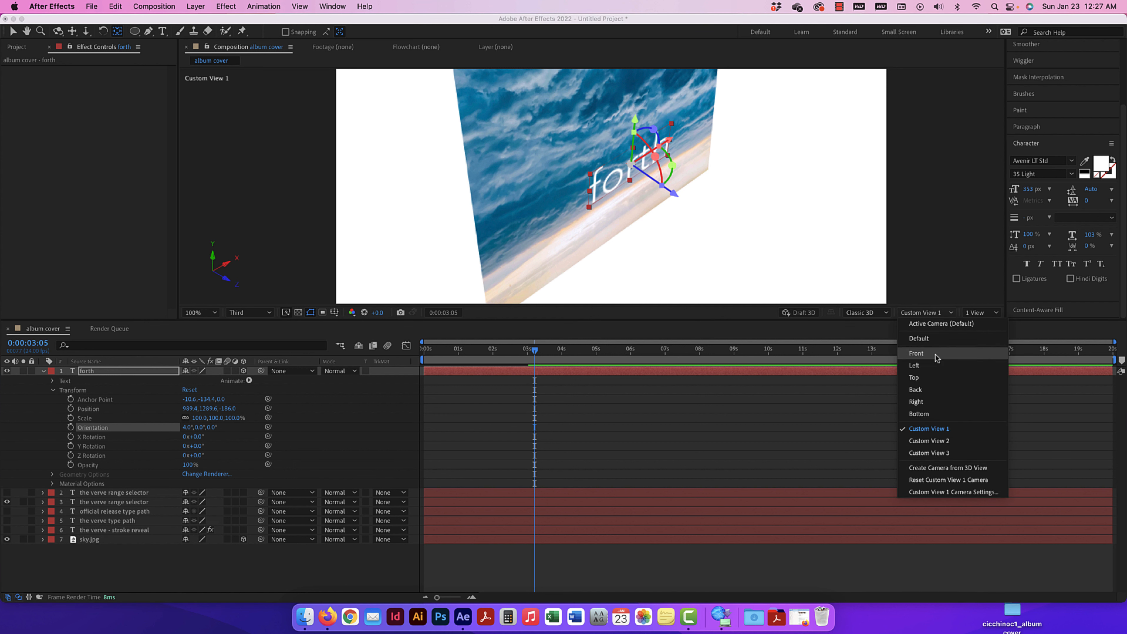
pyautogui.click(924, 330)
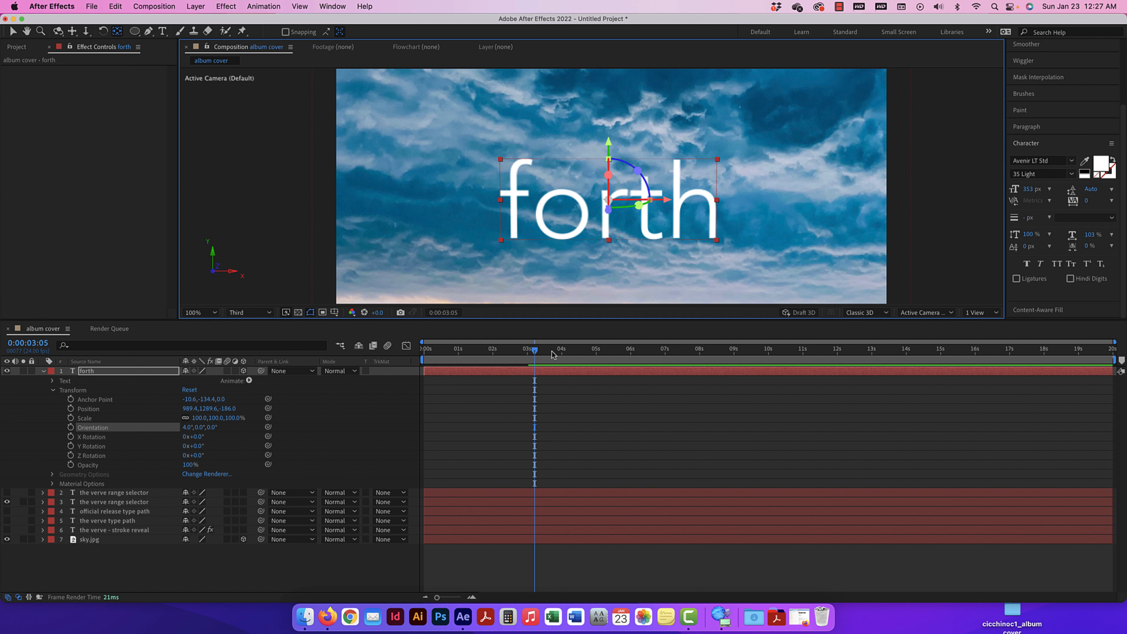
pyautogui.moveTo(535, 351); pyautogui.dragTo(372, 347)
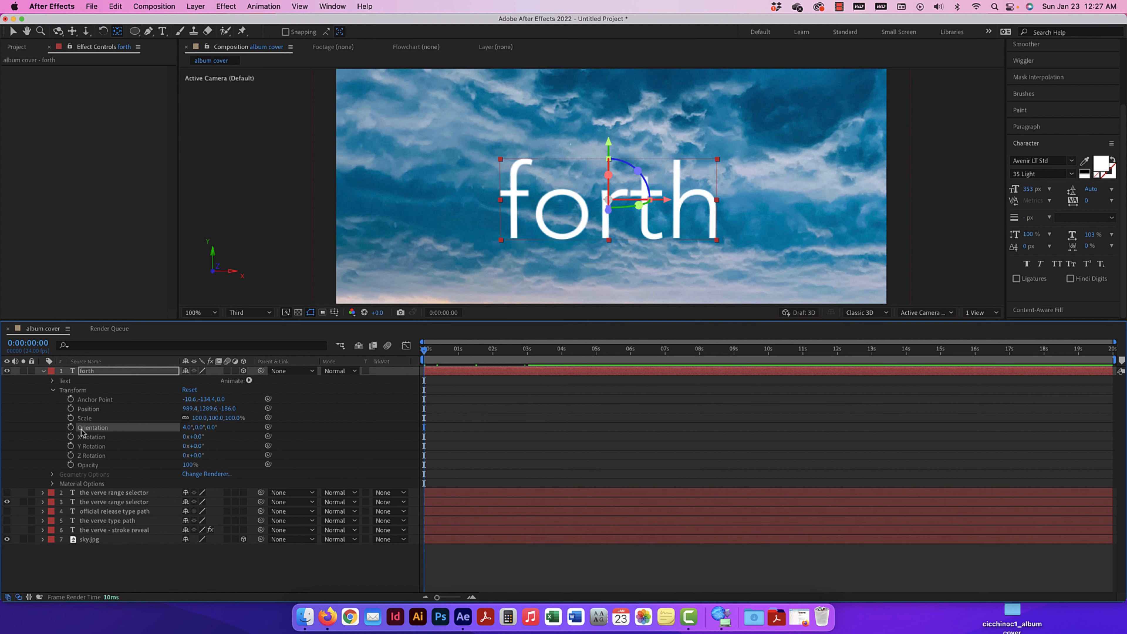
pyautogui.click(70, 427)
pyautogui.moveTo(186, 428); pyautogui.dragTo(130, 427)
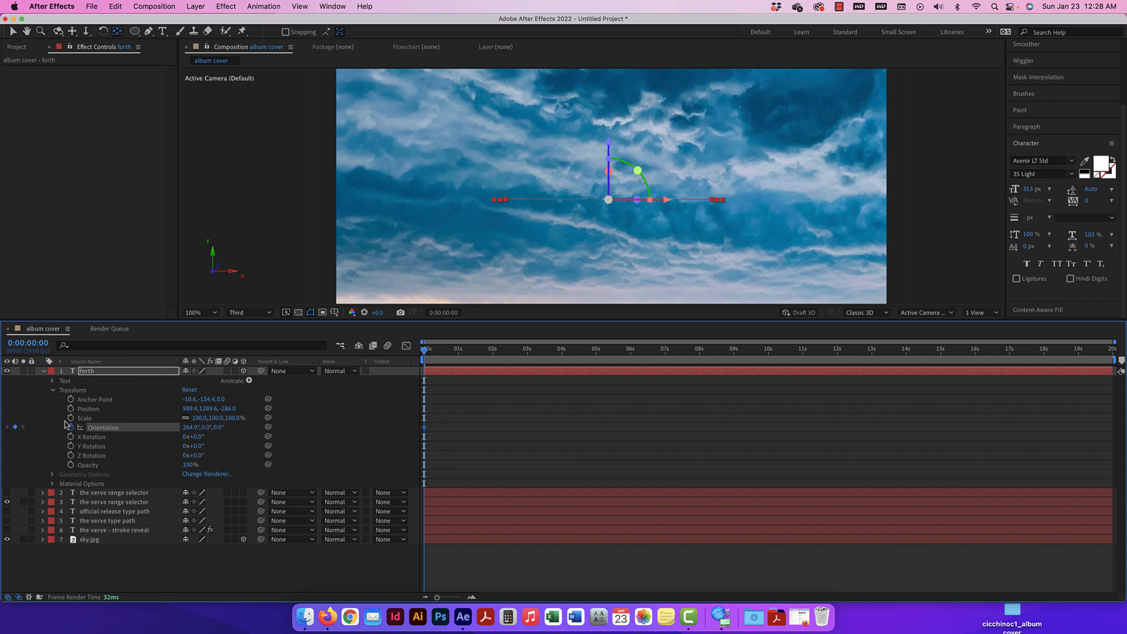
pyautogui.moveTo(189, 428); pyautogui.dragTo(190, 429)
# Step: Add a second Orientation keyframe to the forth layer at 0:00:02:23 with an X value of 0°
pyautogui.moveTo(425, 352); pyautogui.dragTo(527, 351)
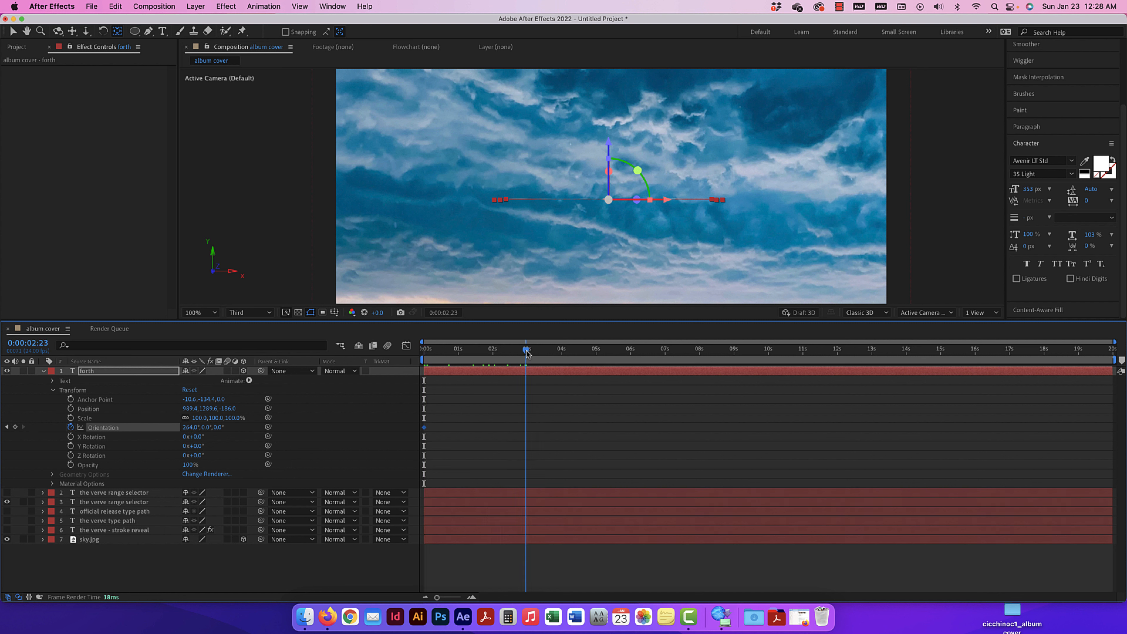
pyautogui.click(187, 429)
pyautogui.write('0')
pyautogui.press('Return')
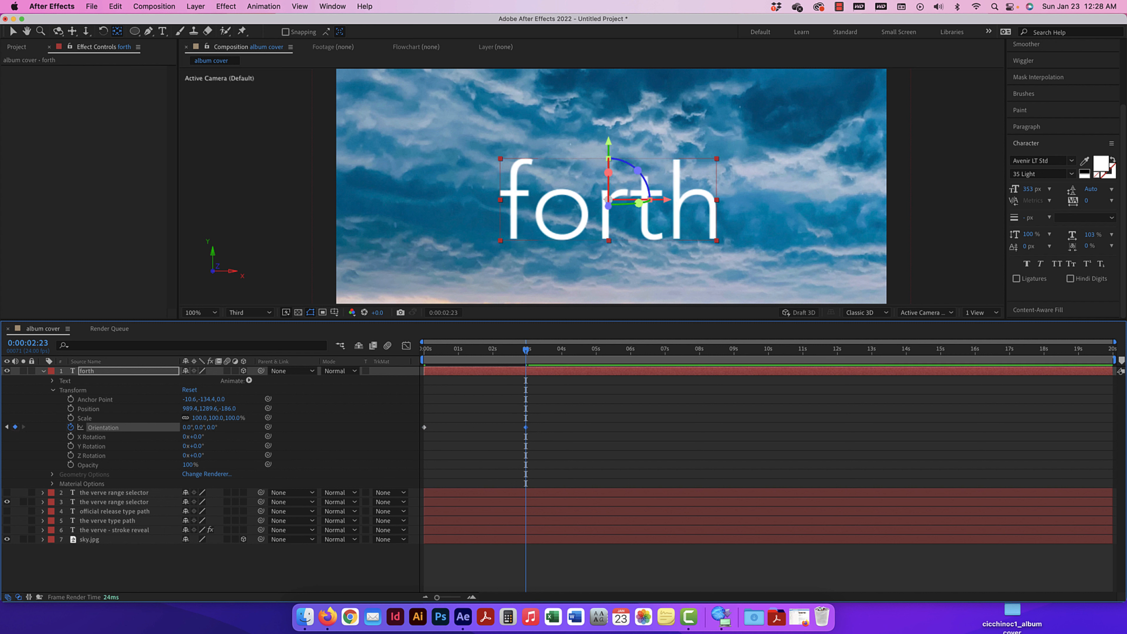
# Step: Preview the forth layer's orientation animation from the start and return the current time to 0:00:02:23
pyautogui.moveTo(526, 351); pyautogui.dragTo(412, 353)
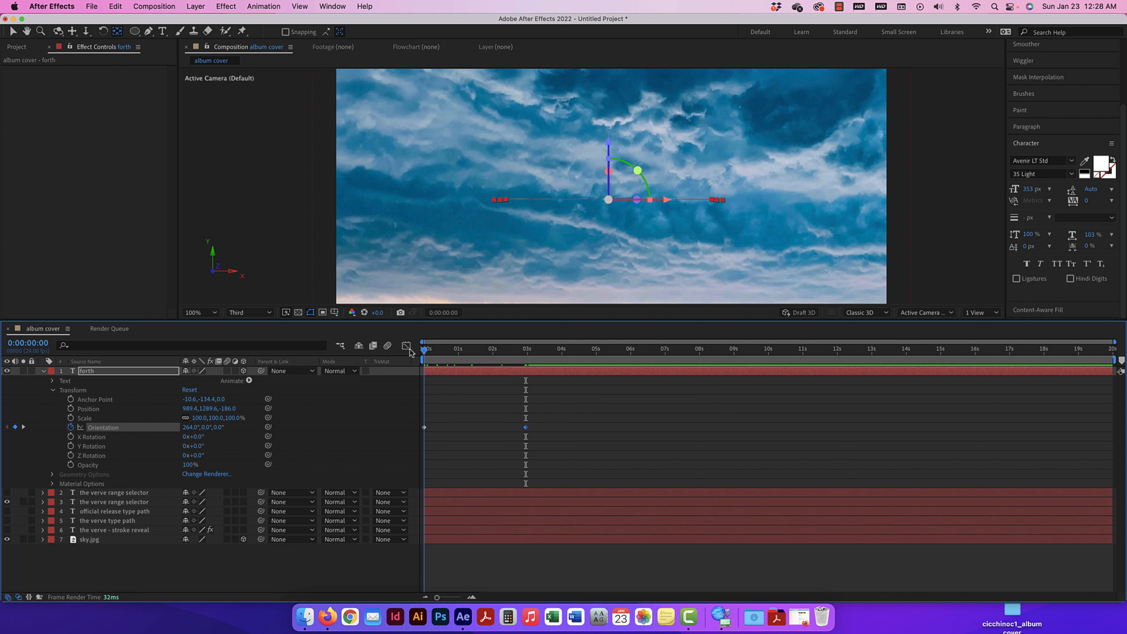
pyautogui.press('space')
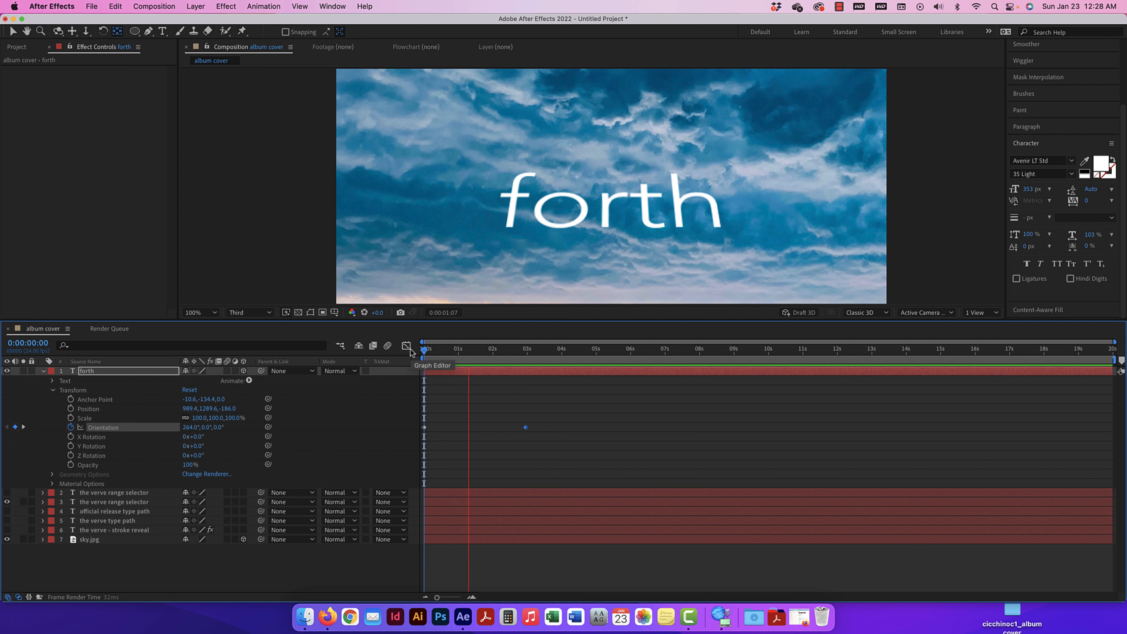
pyautogui.press('space')
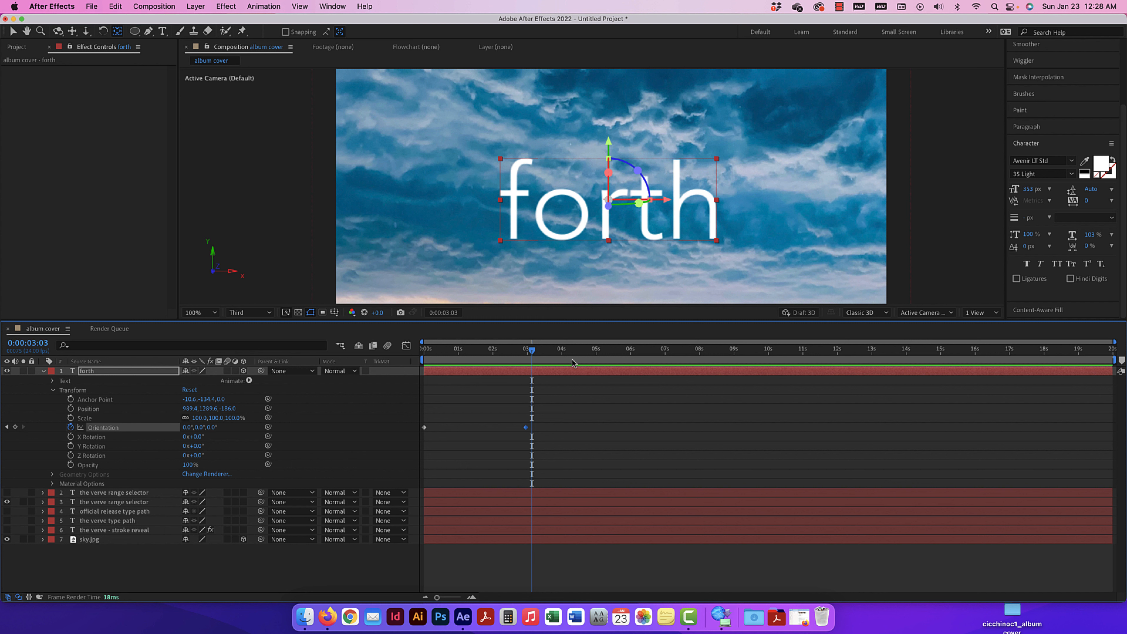
pyautogui.moveTo(534, 351)
pyautogui.mouseDown()
pyautogui.moveTo(618, 350)
pyautogui.moveTo(421, 364)
pyautogui.moveTo(527, 364)
pyautogui.mouseUp()
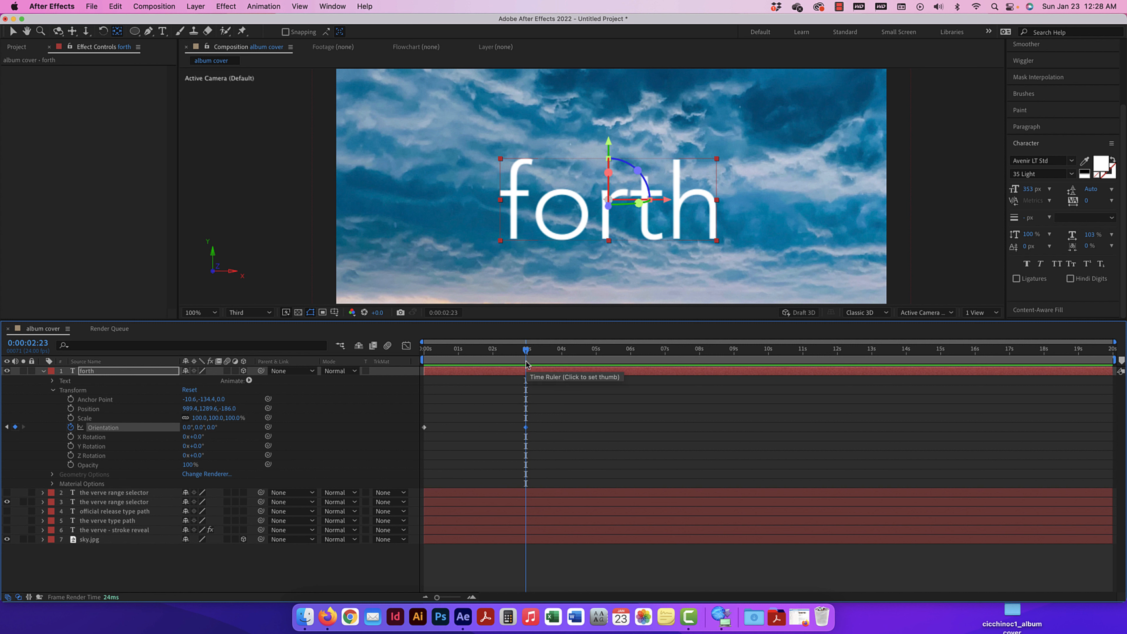
# Step: Collapse the forth layer's properties and rename the layer as forth 3d
pyautogui.press('super+minus')
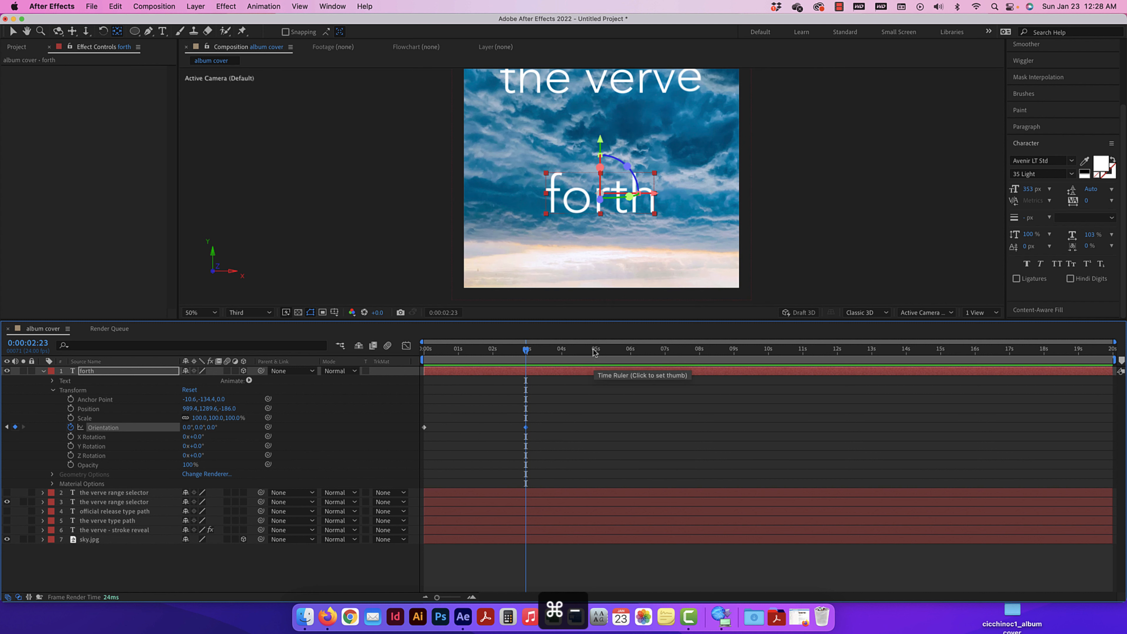
pyautogui.moveTo(695, 191); pyautogui.dragTo(695, 231)
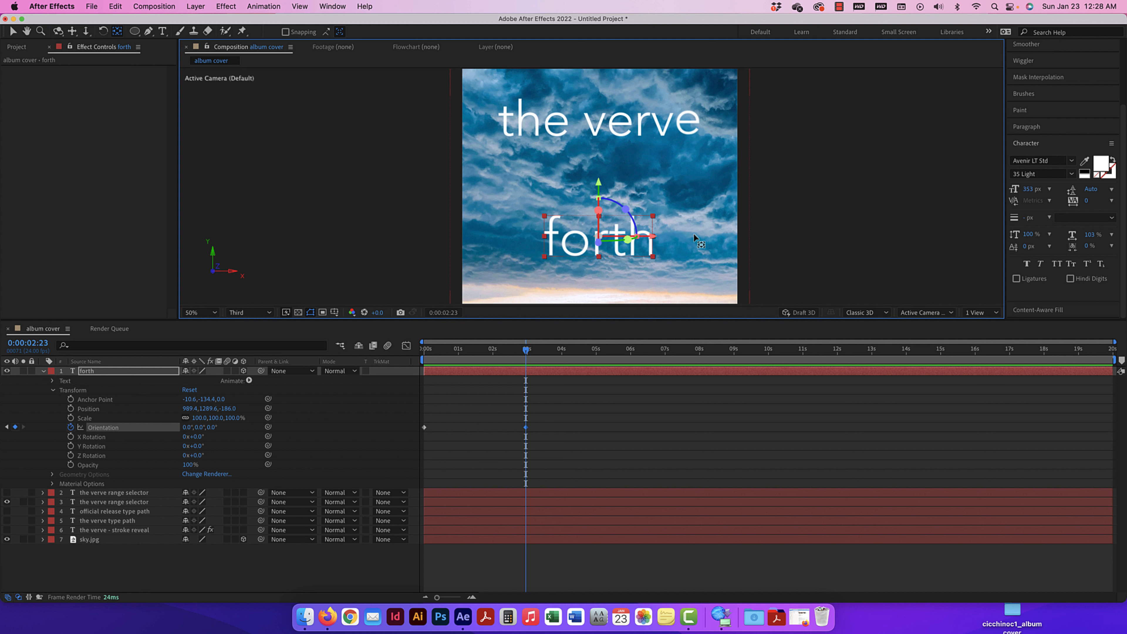
pyautogui.press('super+minus')
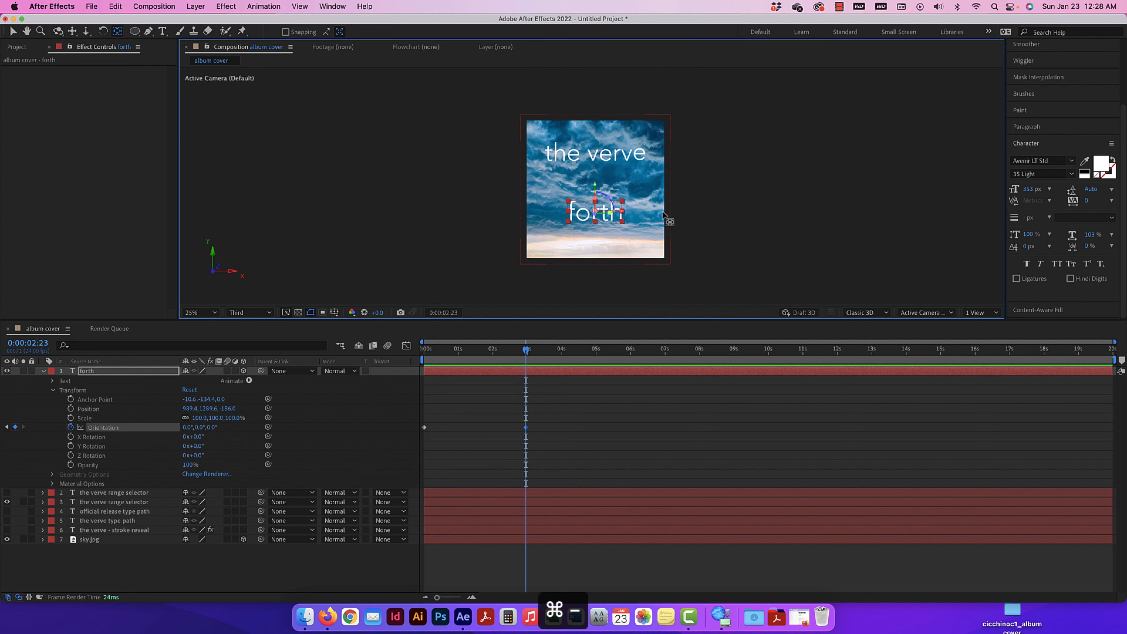
pyautogui.click(32, 373)
pyautogui.click(43, 372)
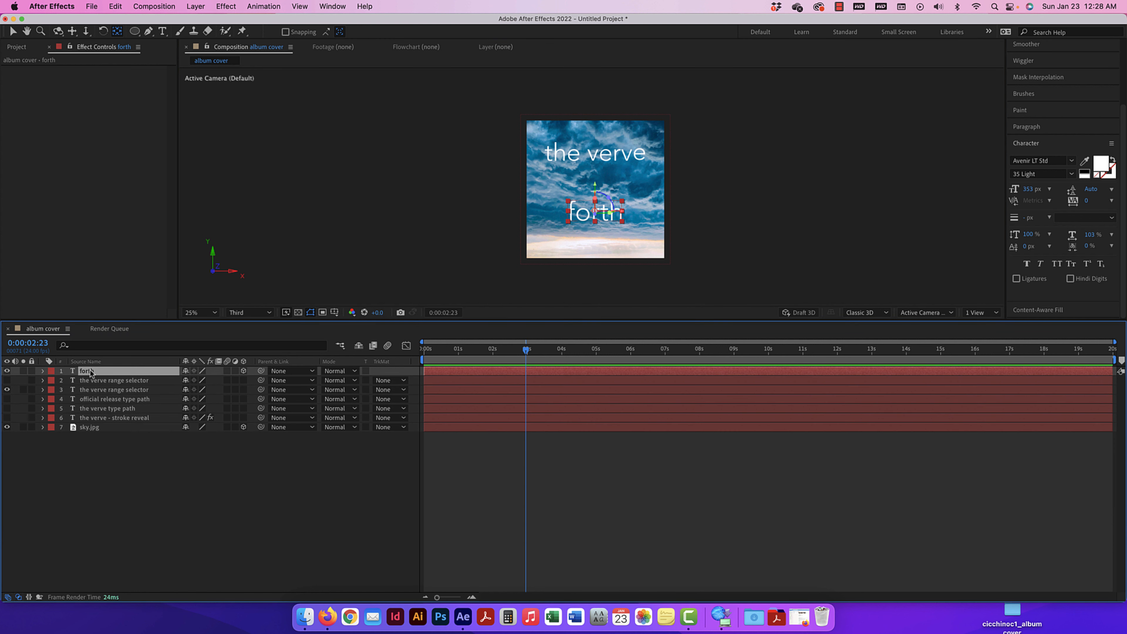
pyautogui.press('Return')
pyautogui.click(98, 371)
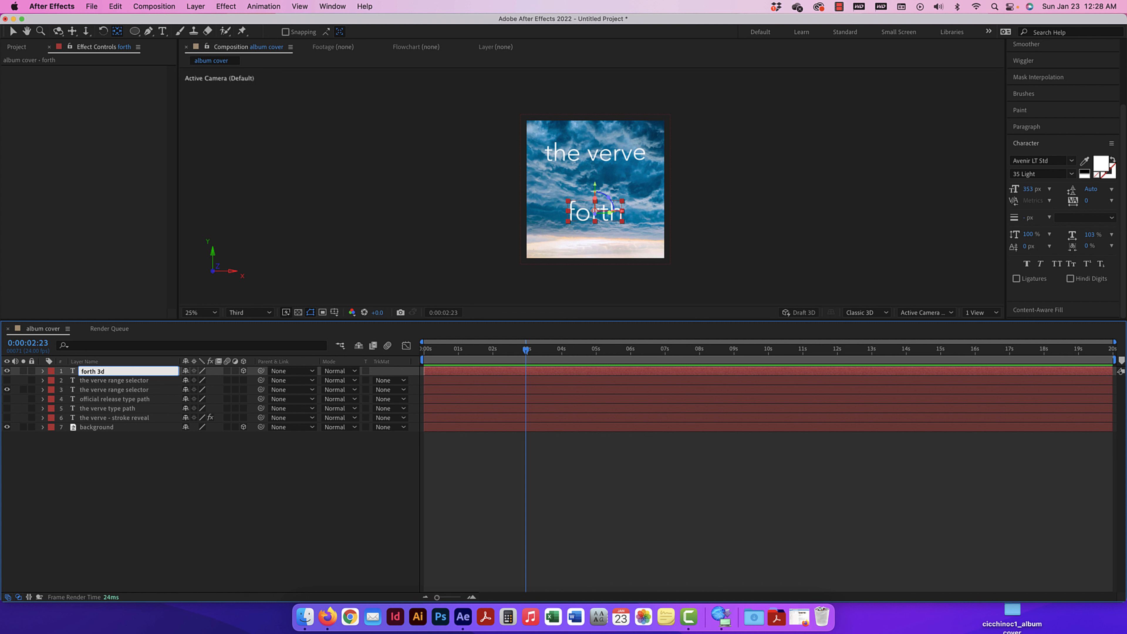
pyautogui.press('Return')
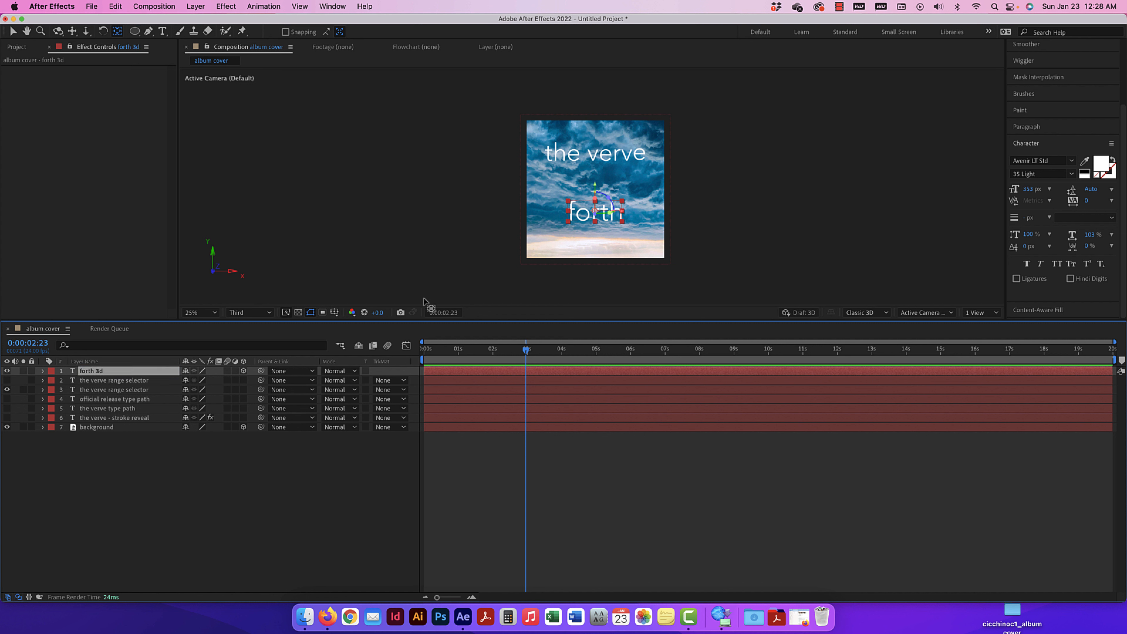
# Step: Hide the forth 3d layer and add a new text layer reading "forth" beneath the verve title
pyautogui.click(6, 370)
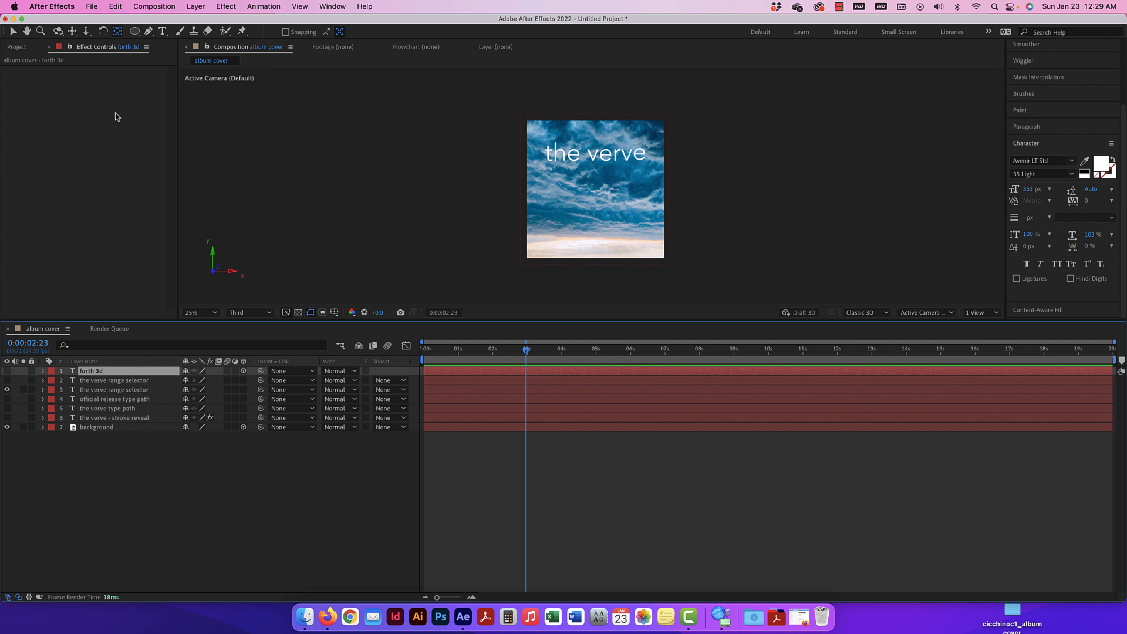
pyautogui.click(163, 31)
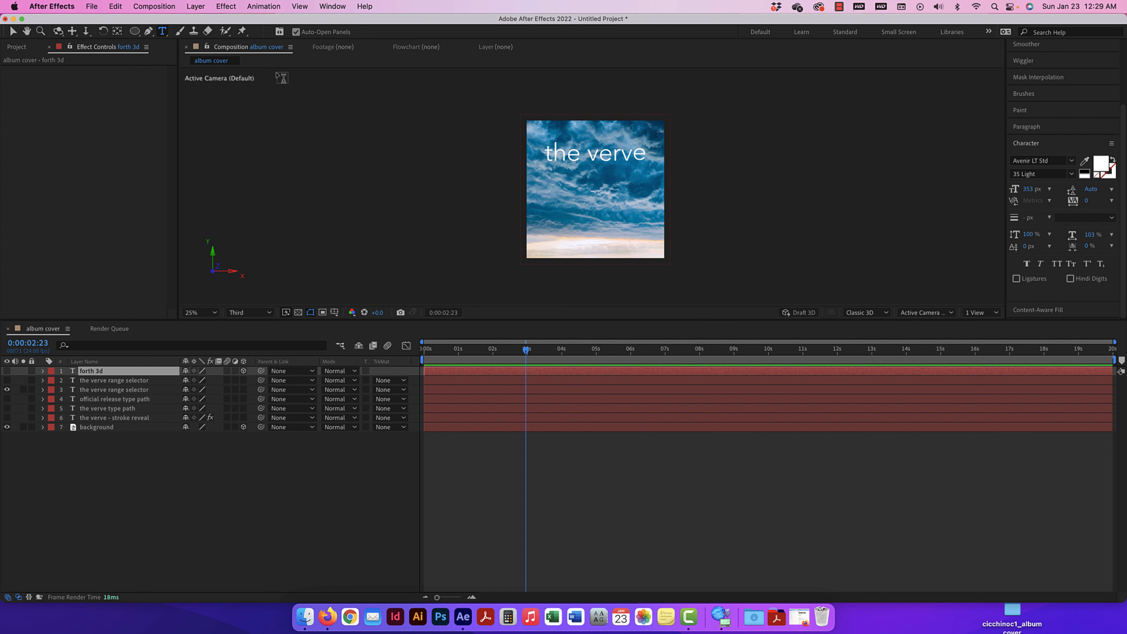
pyautogui.click(568, 218)
pyautogui.write('forth')
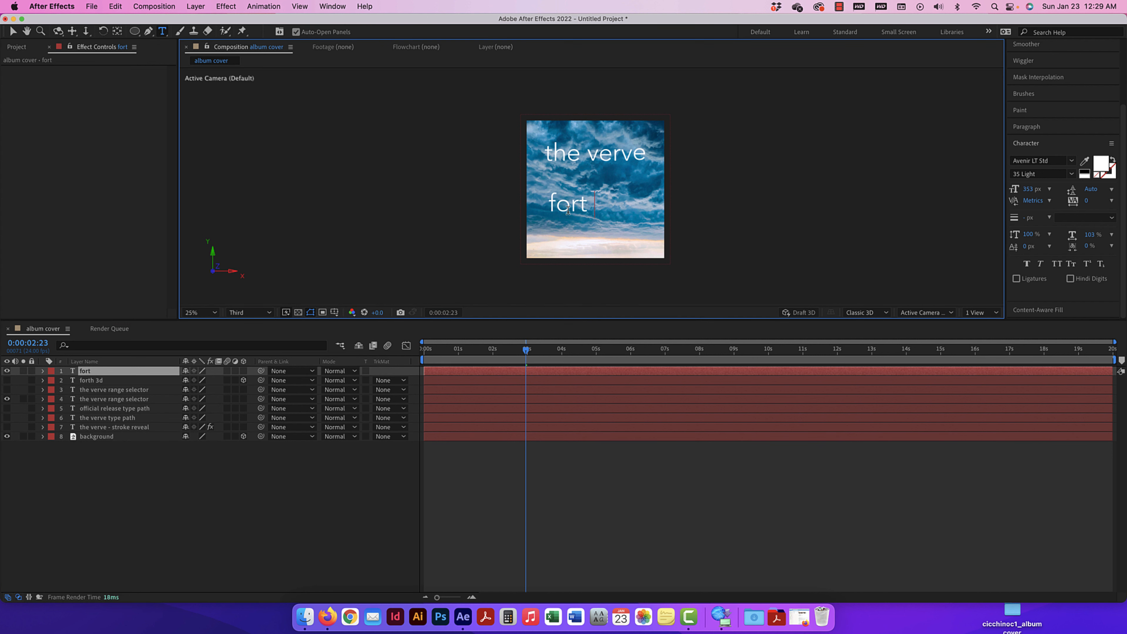
pyautogui.click(13, 31)
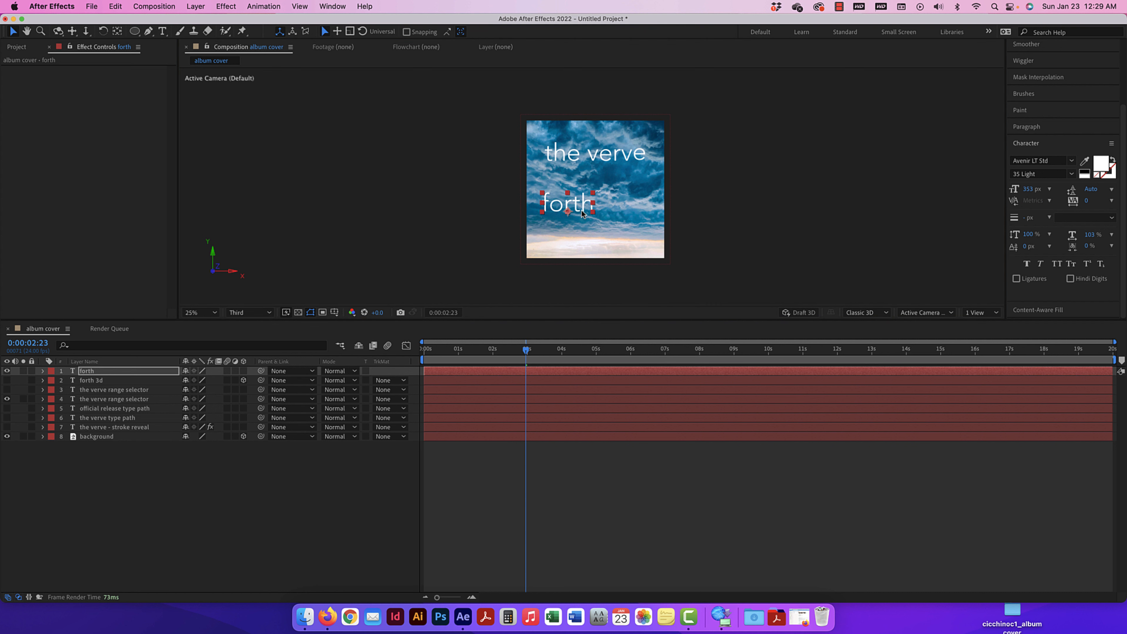
pyautogui.moveTo(579, 204); pyautogui.dragTo(607, 212)
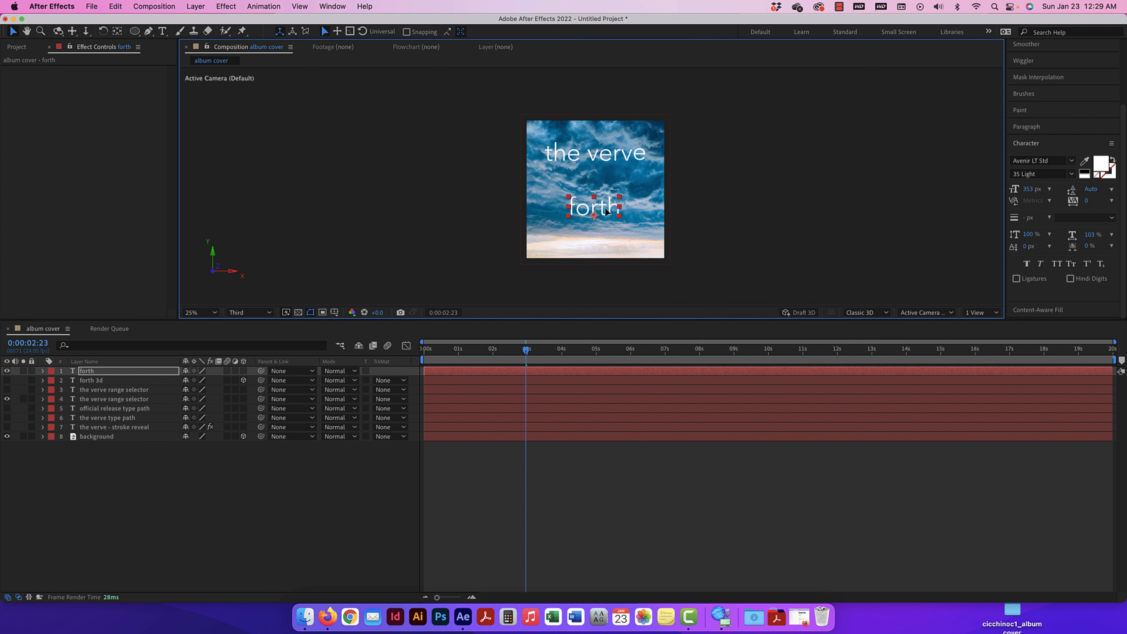
# Step: Center the new forth text horizontally and vertically in the composition, and move it down below the verve title
pyautogui.scroll(3, 1041, 79)
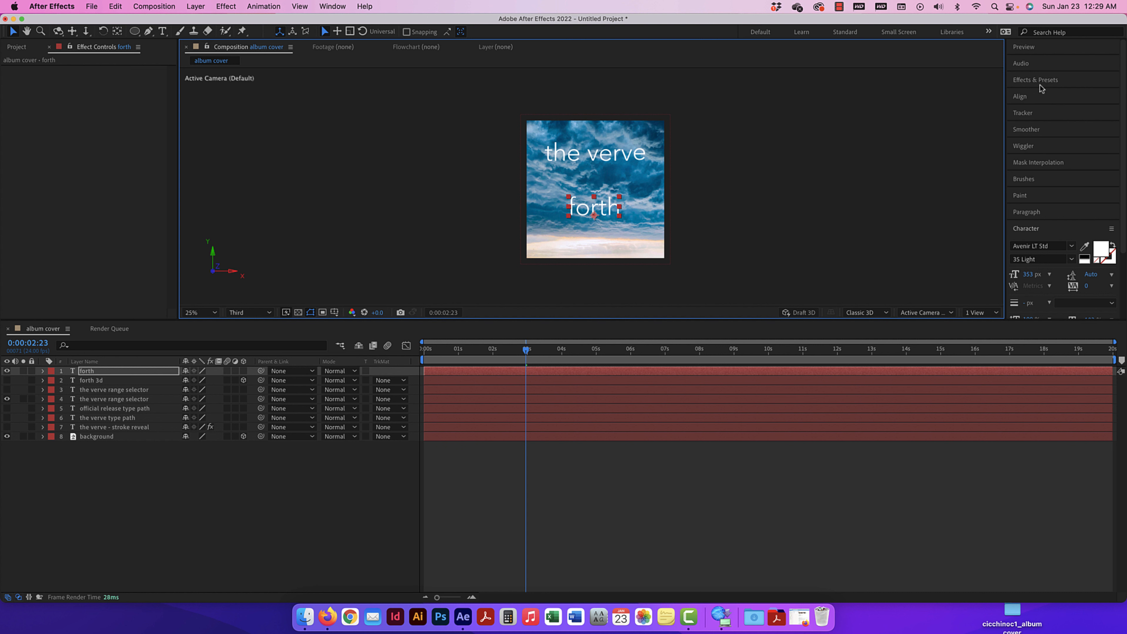
pyautogui.click(1042, 92)
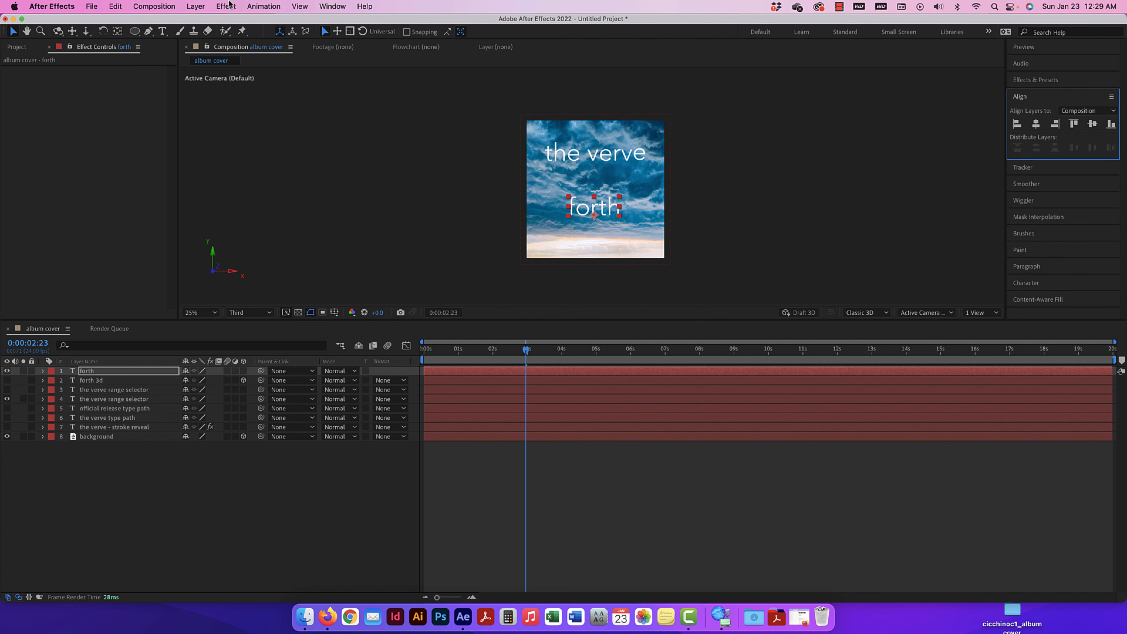
pyautogui.click(332, 6)
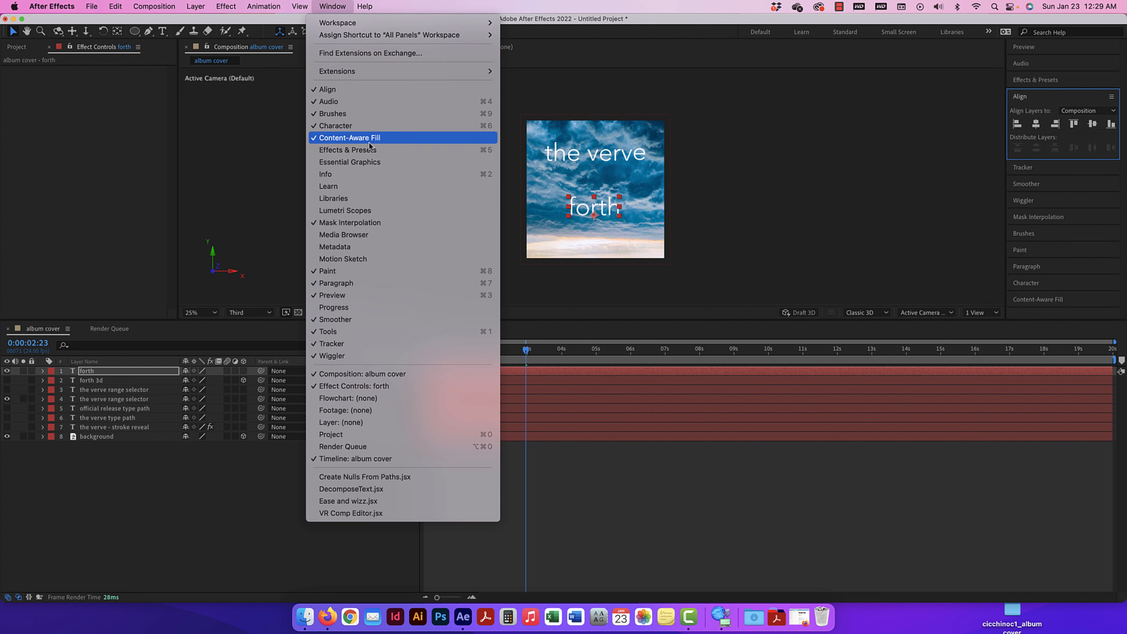
pyautogui.click(1037, 126)
pyautogui.click(1037, 126)
pyautogui.click(1091, 125)
pyautogui.moveTo(605, 197); pyautogui.dragTo(606, 214)
# Step: Expand the new forth layer's Text properties and make it a 3D layer
pyautogui.click(43, 371)
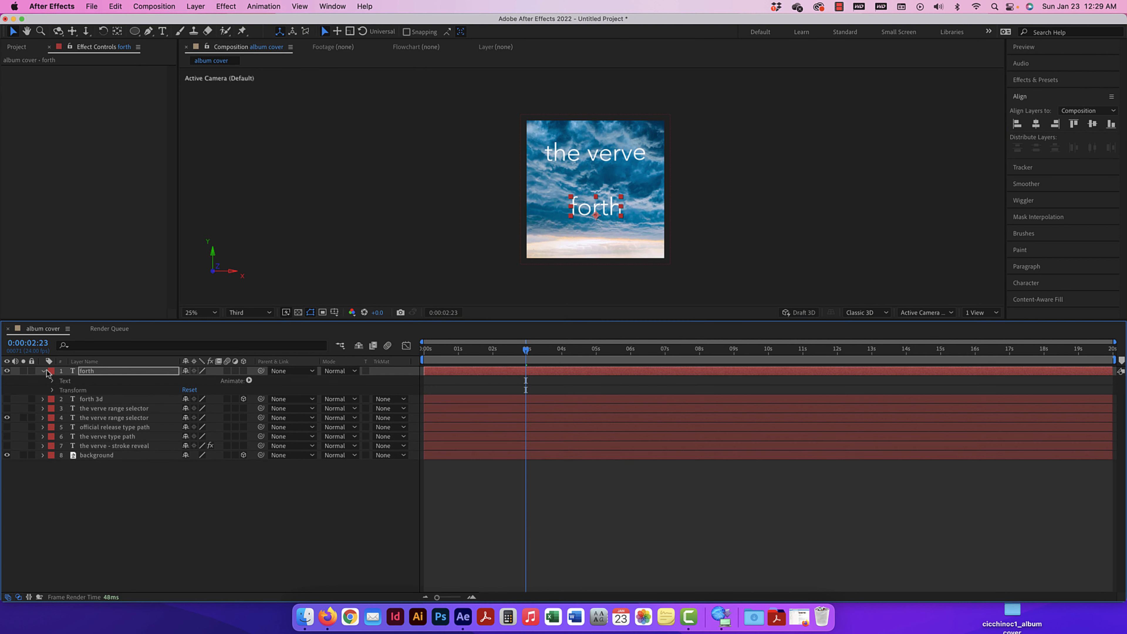
pyautogui.click(52, 381)
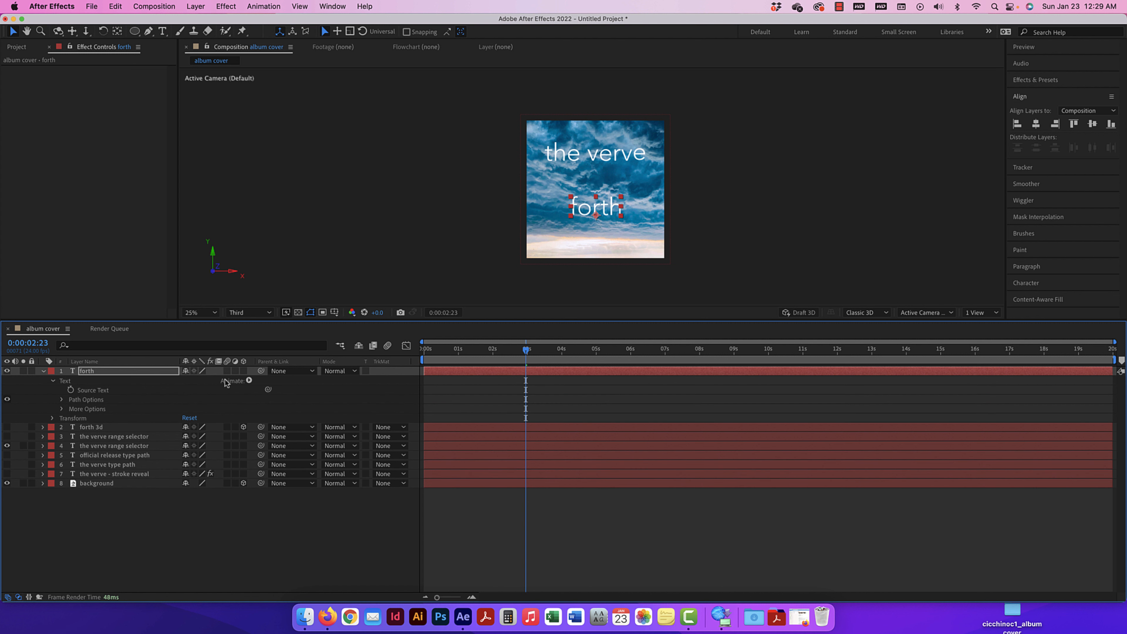
pyautogui.click(249, 380)
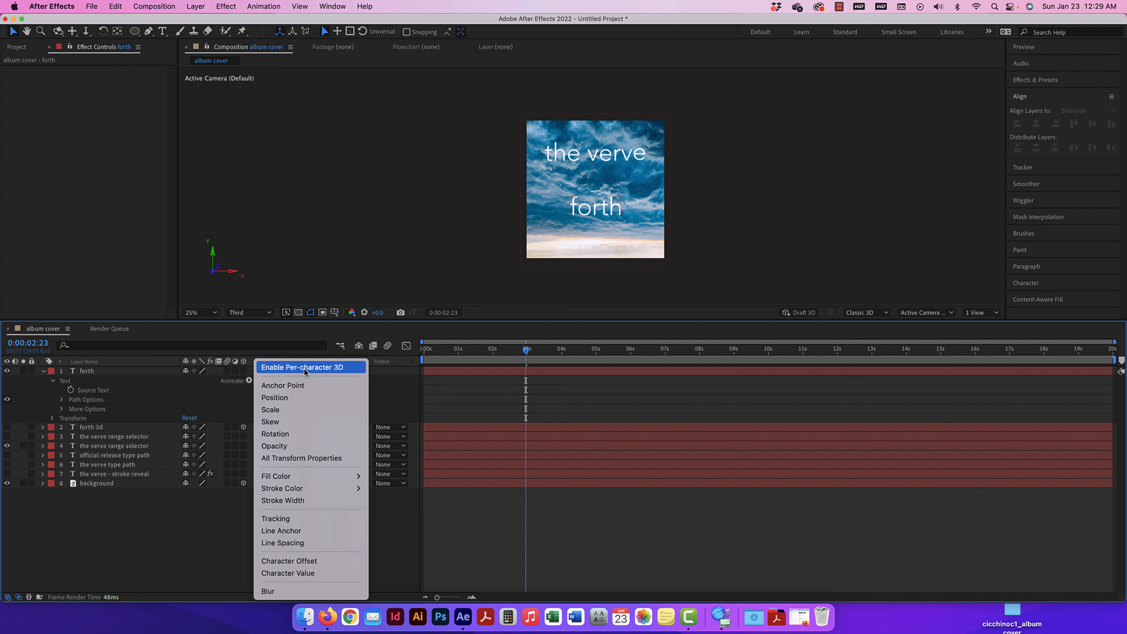
pyautogui.press('super+equal')
pyautogui.click(536, 242)
pyautogui.press('super+equal')
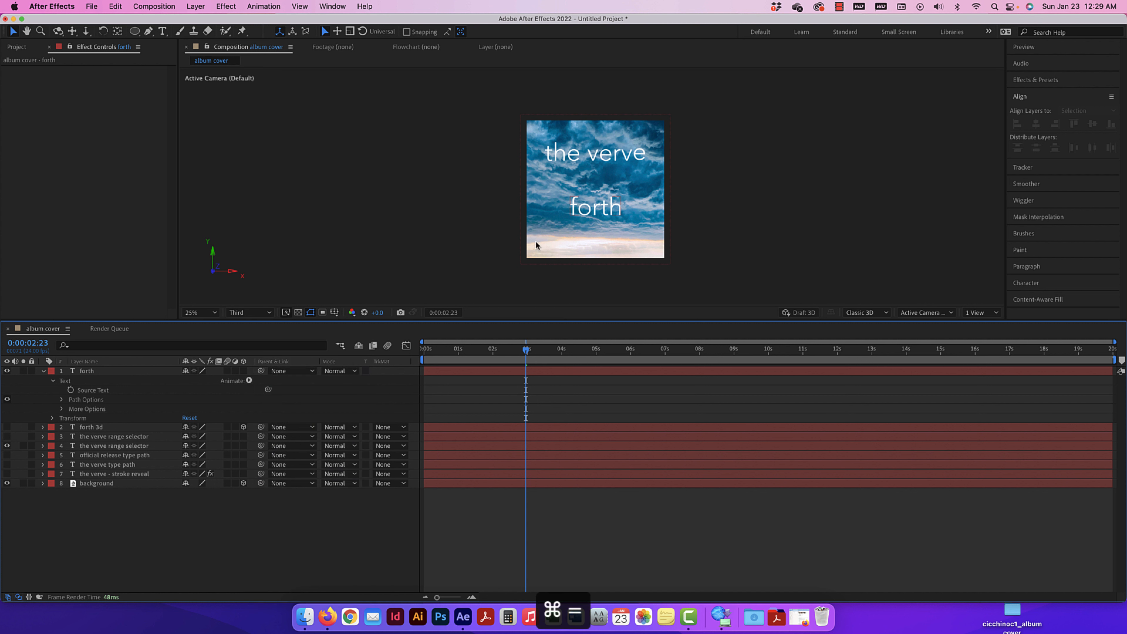
pyautogui.press('super+equal')
pyautogui.moveTo(570, 249); pyautogui.dragTo(568, 180)
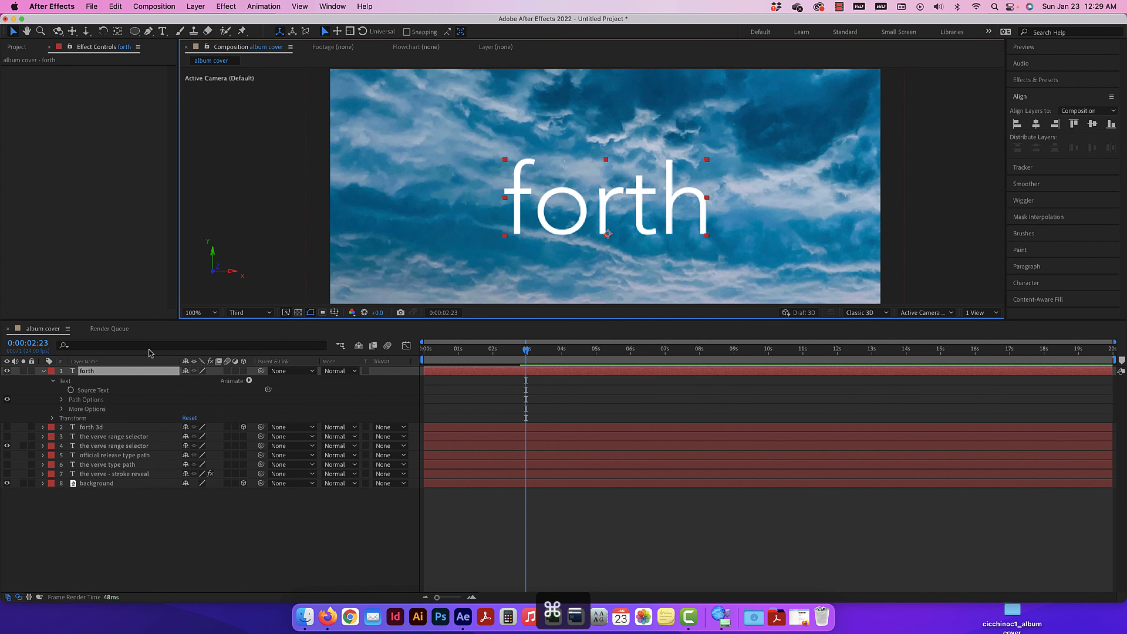
pyautogui.click(244, 371)
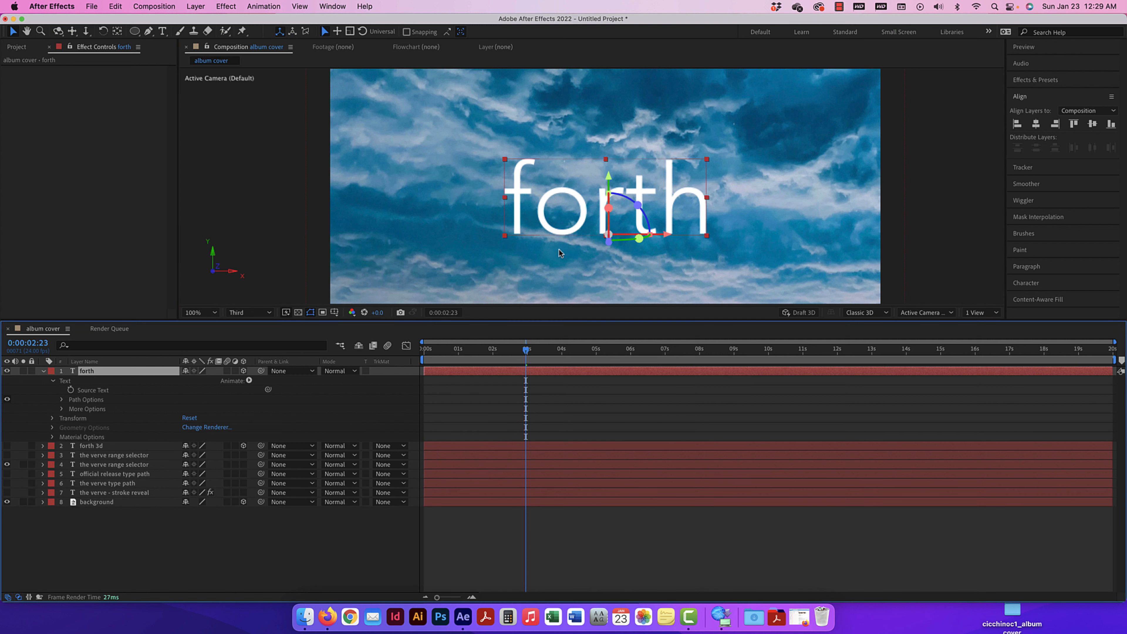
# Step: Show the forth layer's Transform properties, try a different Y orientation and undo it
pyautogui.press('super+minus')
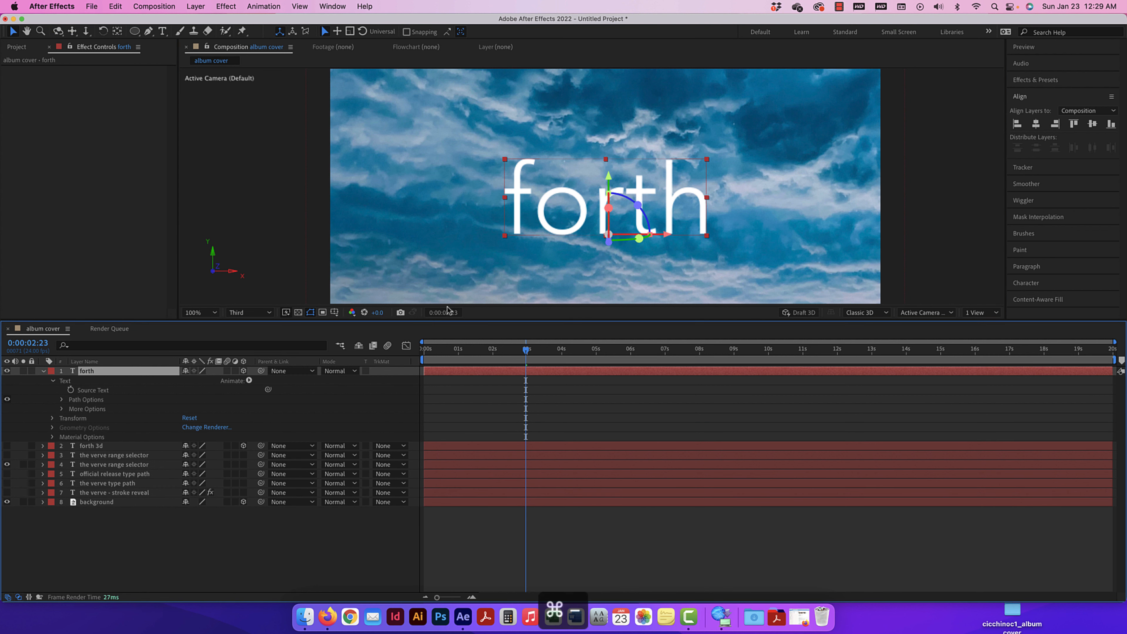
pyautogui.click(52, 419)
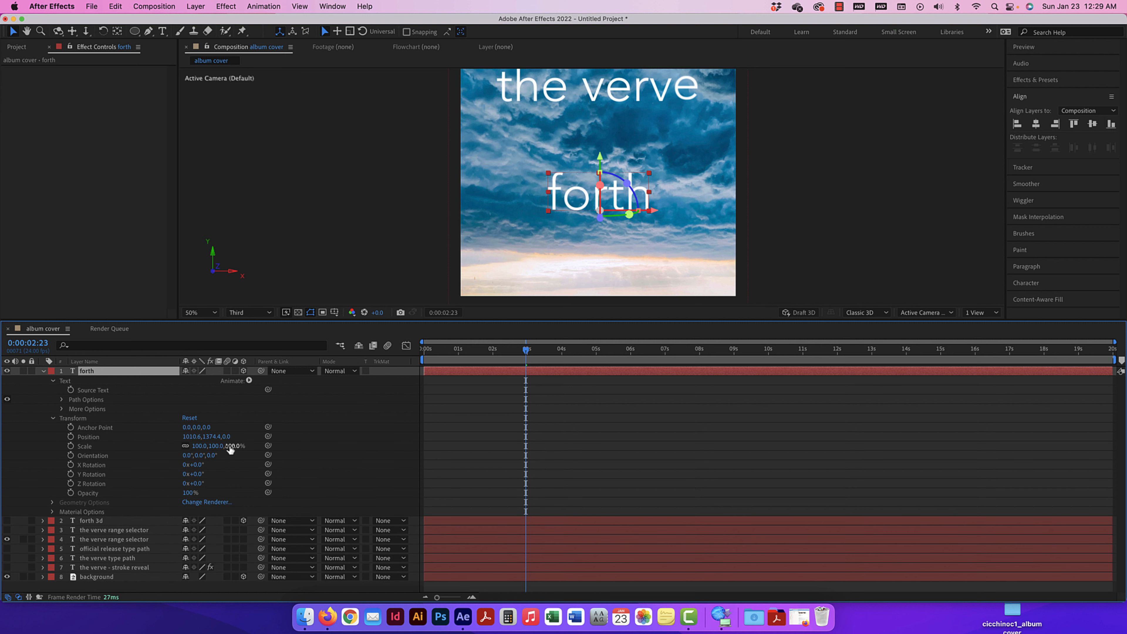
pyautogui.moveTo(201, 455); pyautogui.dragTo(238, 455)
pyautogui.press('super+z')
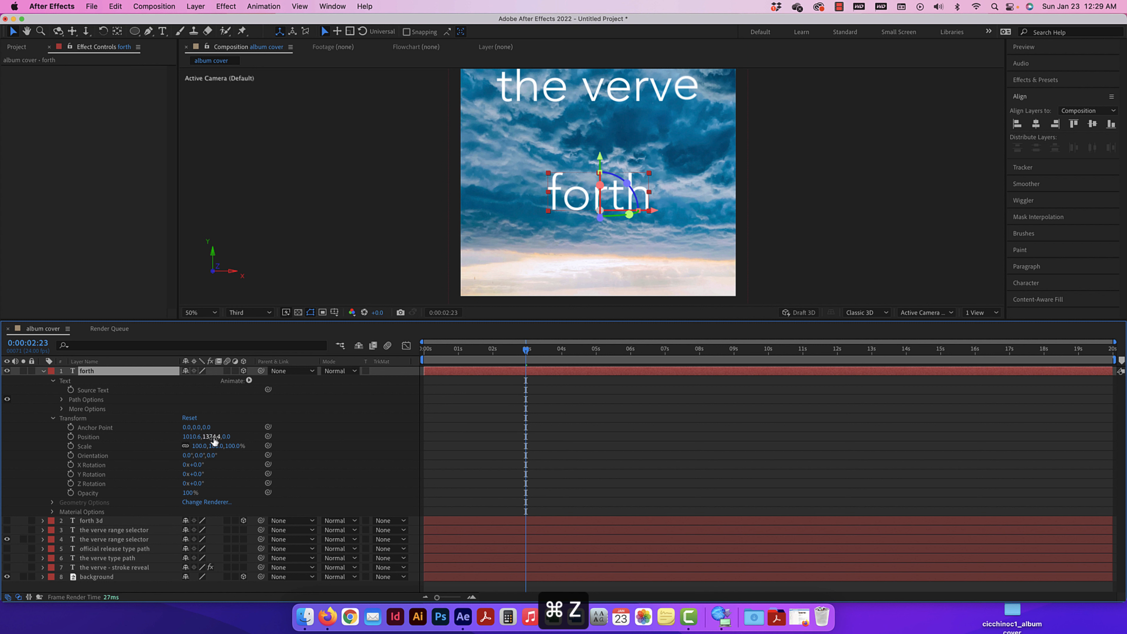
# Step: Enable per-character 3D for the new forth text layer
pyautogui.click(249, 380)
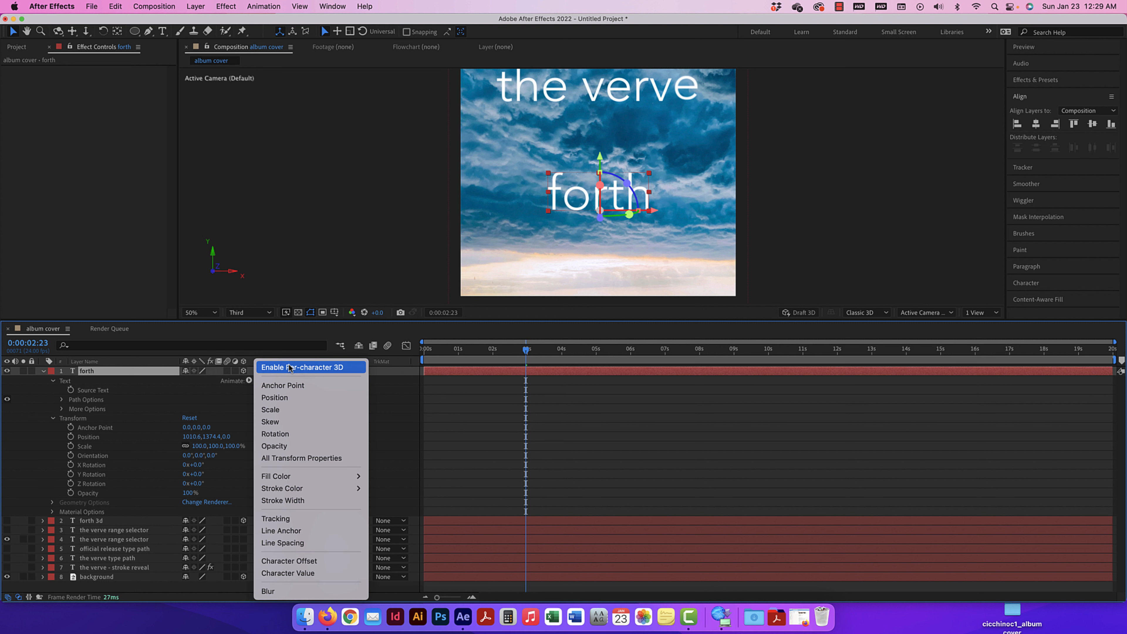
pyautogui.click(290, 367)
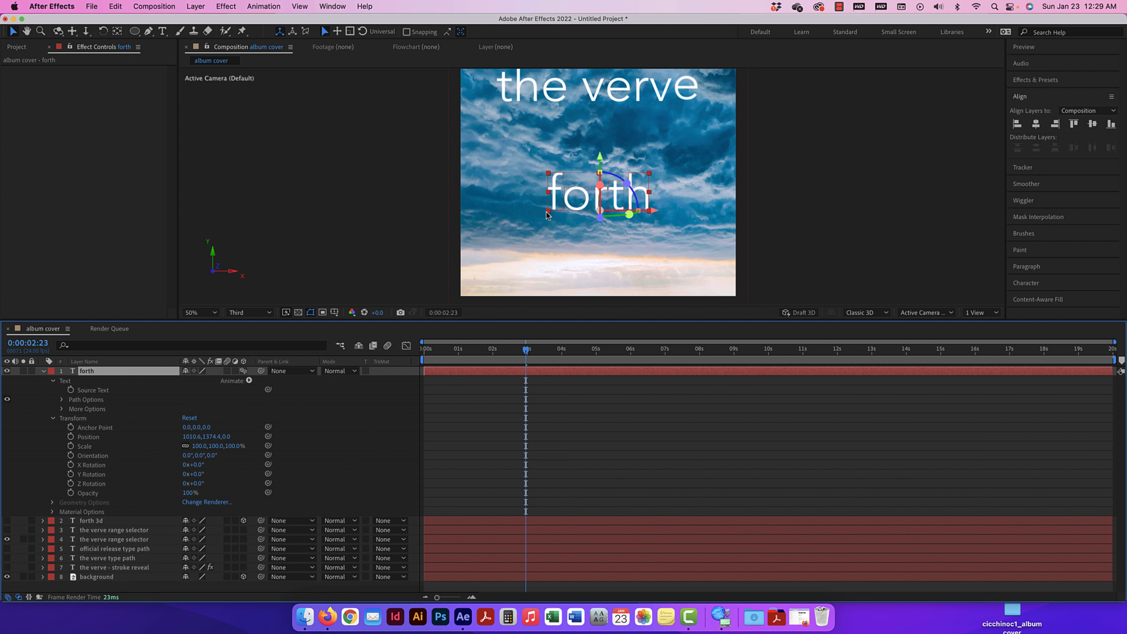
# Step: Add a Position animator to the forth text layer and expand its Range Selector 1 properties
pyautogui.click(249, 380)
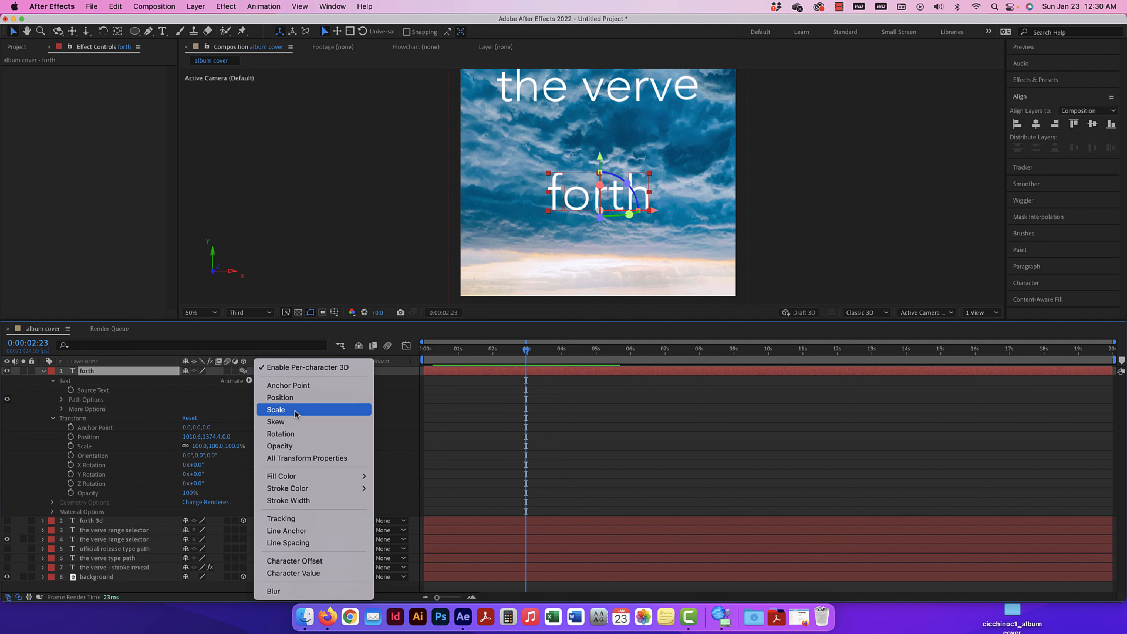
pyautogui.click(298, 399)
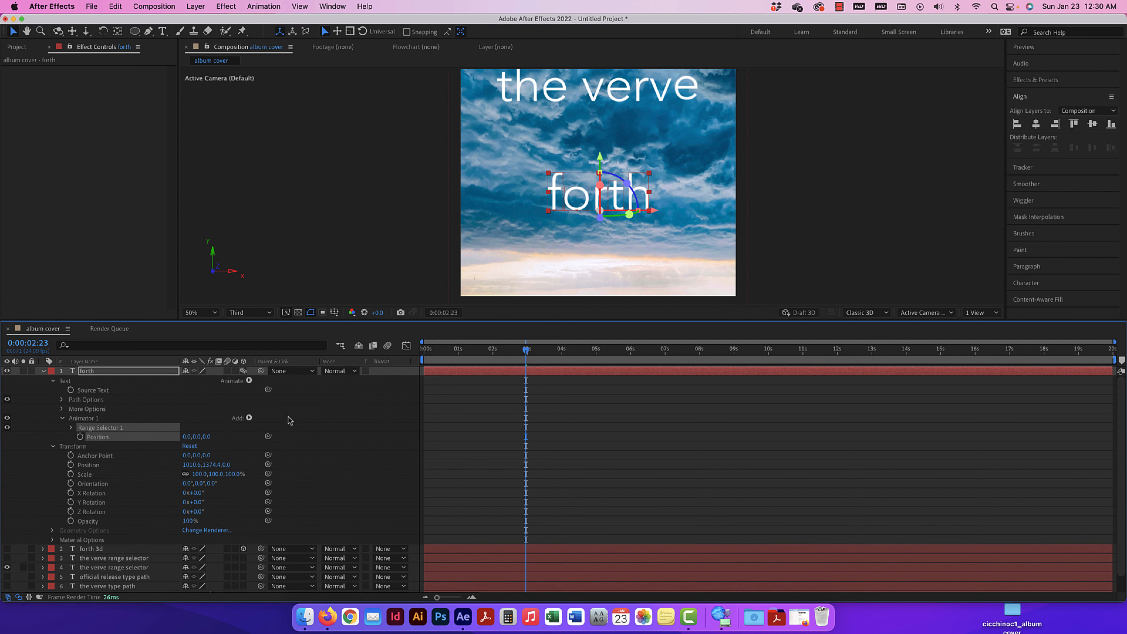
pyautogui.click(71, 428)
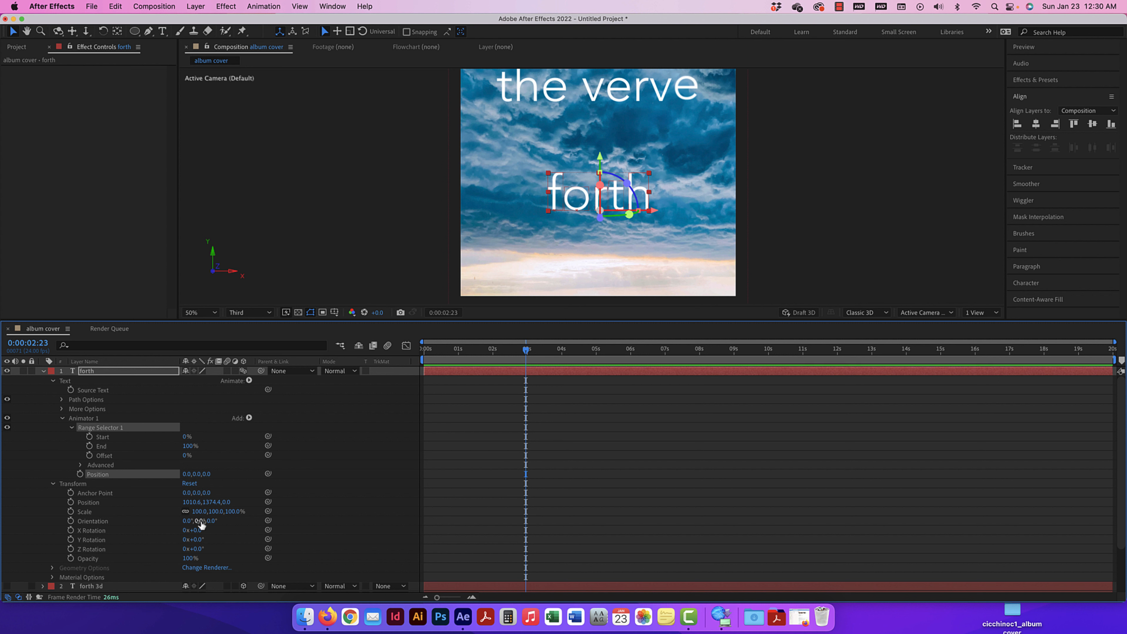
# Step: Try a different Y orientation for the forth layer and a different animator Z position, undoing each change
pyautogui.moveTo(199, 522); pyautogui.dragTo(212, 523)
pyautogui.press('super+z')
pyautogui.press('super+z')
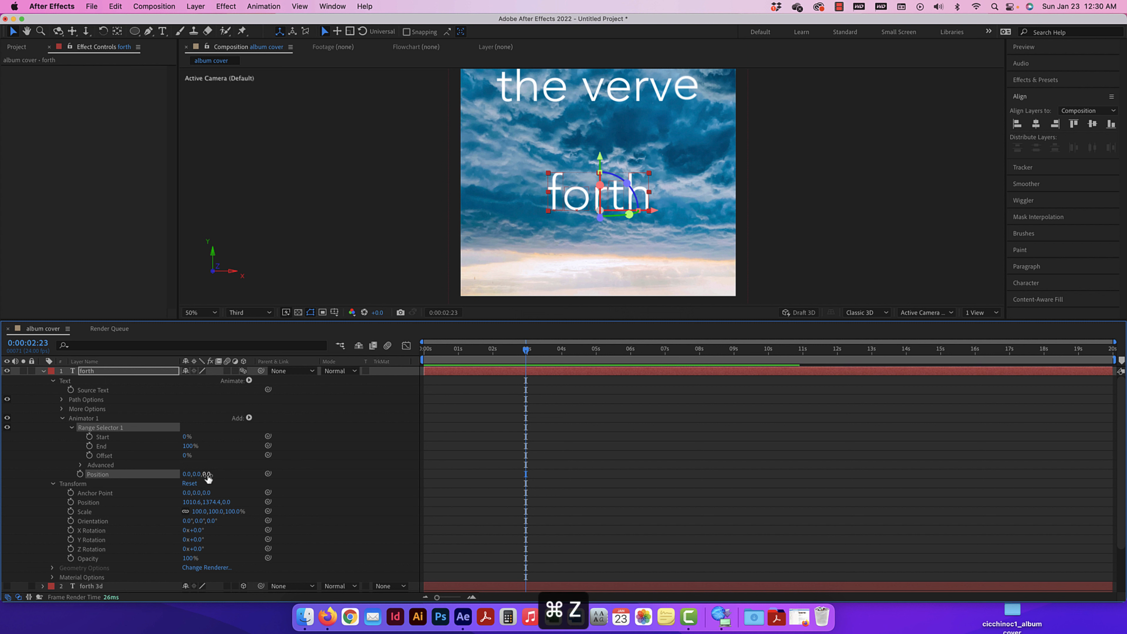
pyautogui.moveTo(208, 474); pyautogui.dragTo(186, 477)
pyautogui.press('super+z')
pyautogui.press('super+z')
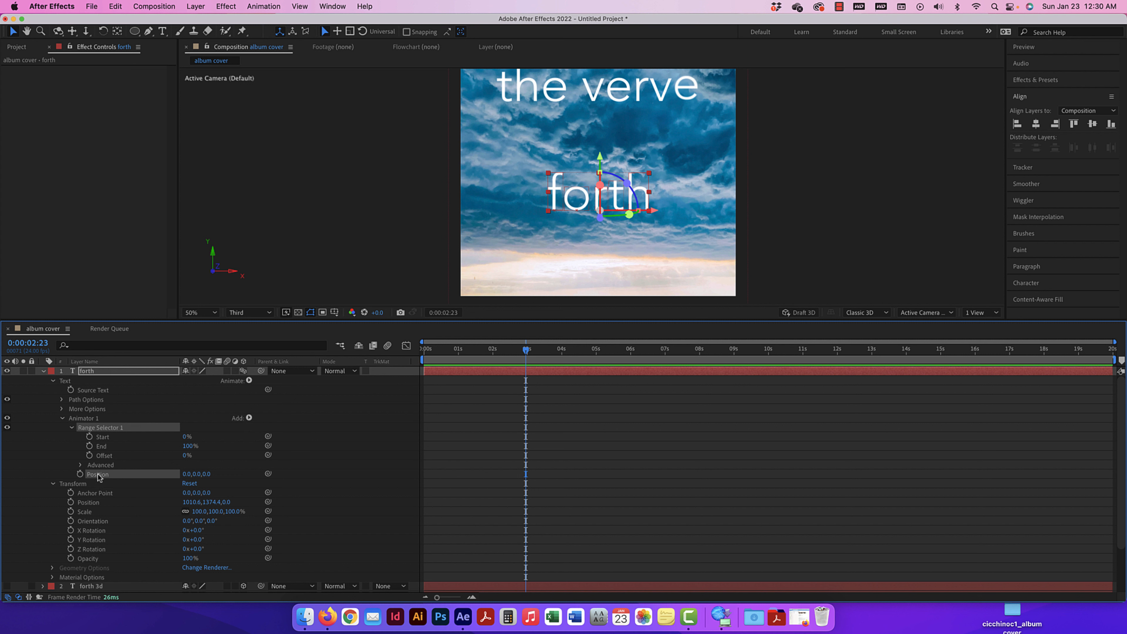
# Step: Add the Rotation property to the forth layer's Animator 1 and set its X Rotation to 83°
pyautogui.click(249, 418)
pyautogui.moveTo(264, 419)
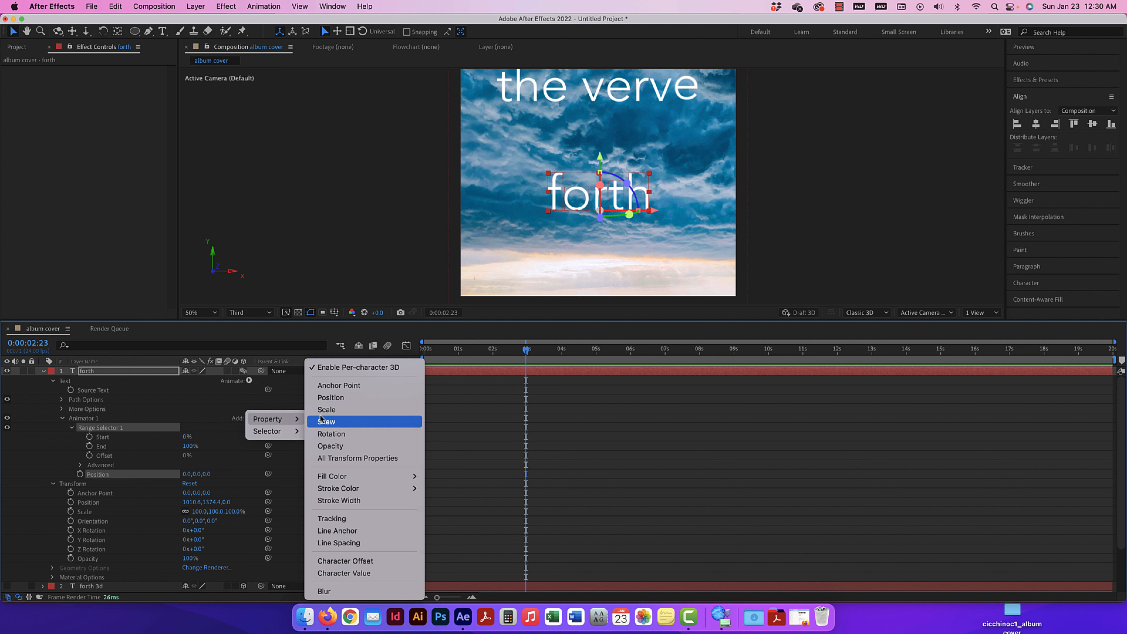
pyautogui.click(331, 434)
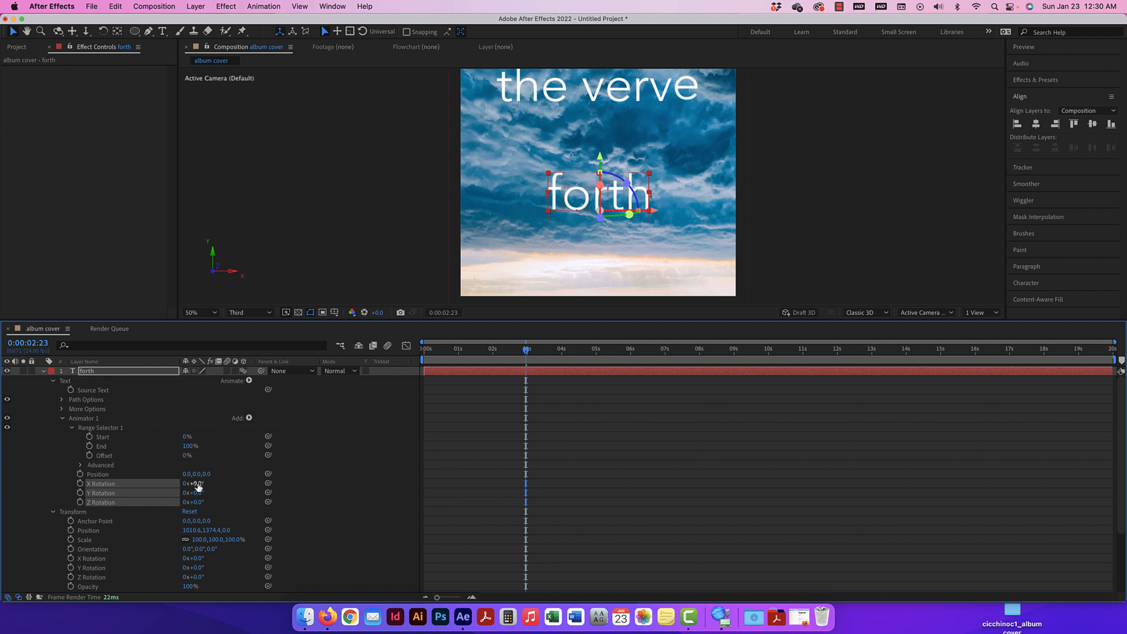
pyautogui.moveTo(196, 483); pyautogui.dragTo(243, 484)
pyautogui.click(155, 482)
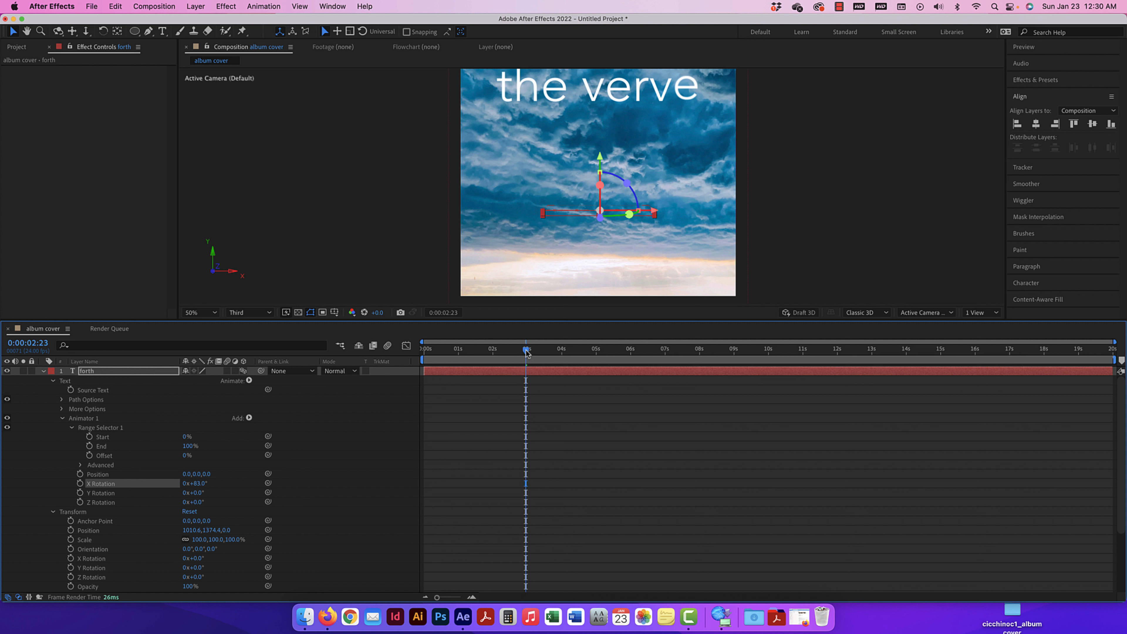
# Step: Keyframe the range selector's Start from 0% at 0:00 to 100% at 3:00
pyautogui.moveTo(526, 351); pyautogui.dragTo(423, 351)
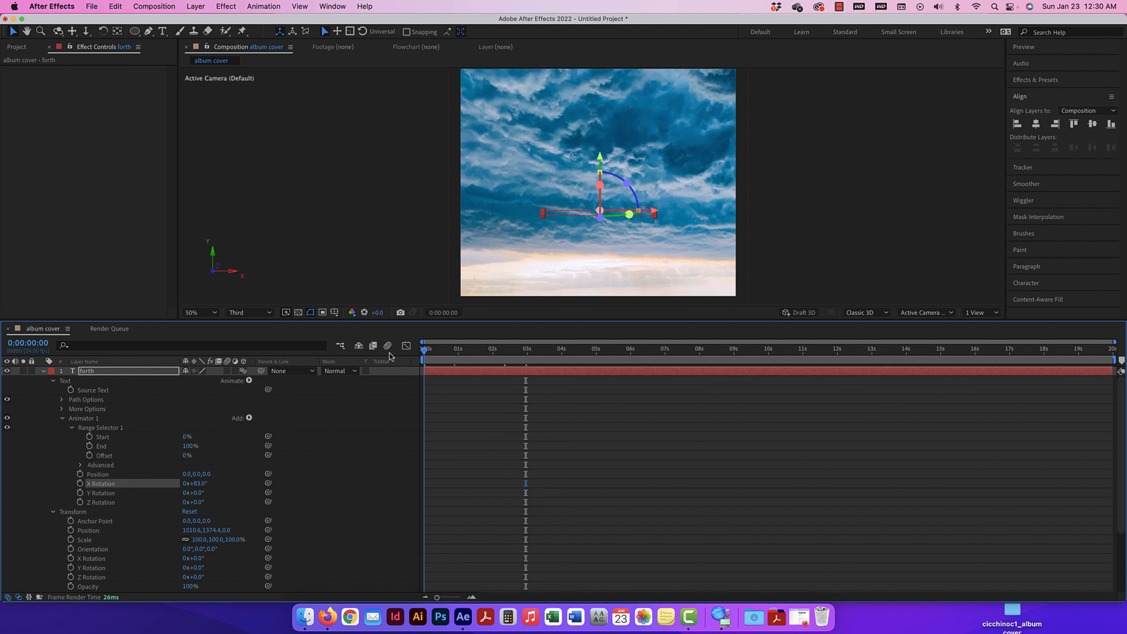
pyautogui.click(89, 437)
pyautogui.moveTo(186, 436)
pyautogui.mouseDown()
pyautogui.moveTo(231, 436)
pyautogui.moveTo(173, 436)
pyautogui.mouseUp()
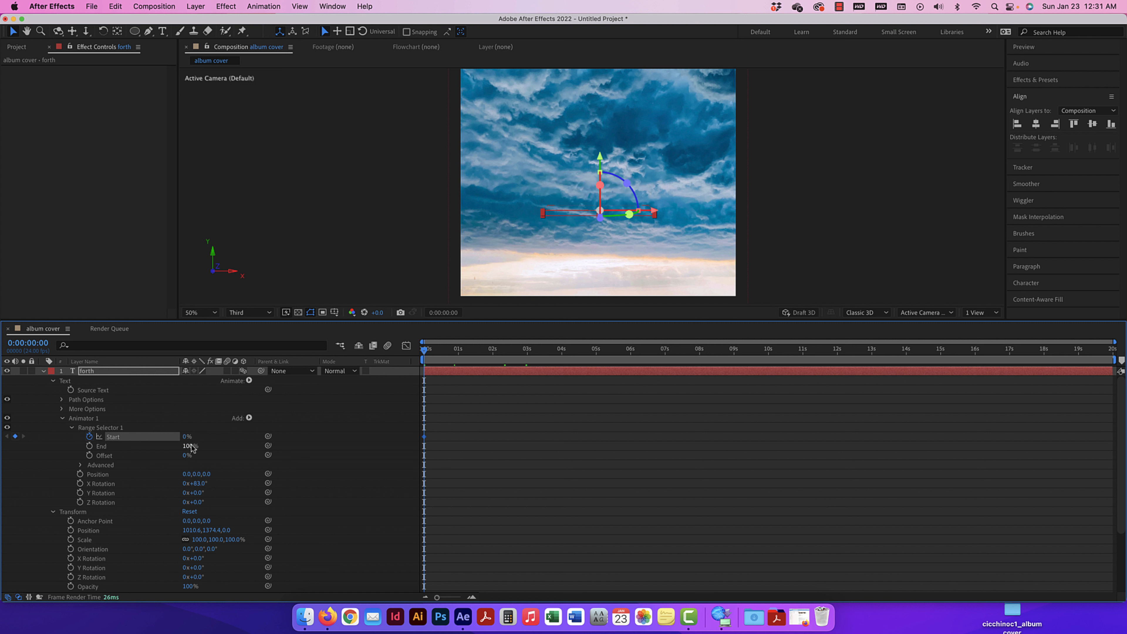
pyautogui.moveTo(186, 437); pyautogui.dragTo(160, 431)
pyautogui.moveTo(429, 352); pyautogui.dragTo(527, 351)
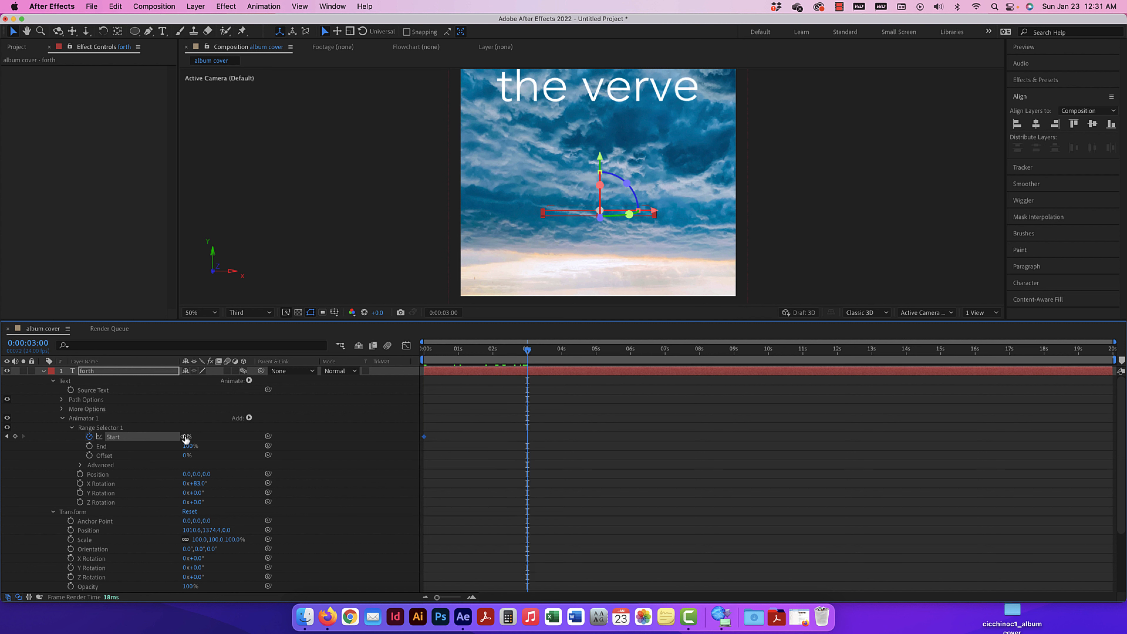
pyautogui.moveTo(187, 436); pyautogui.dragTo(240, 436)
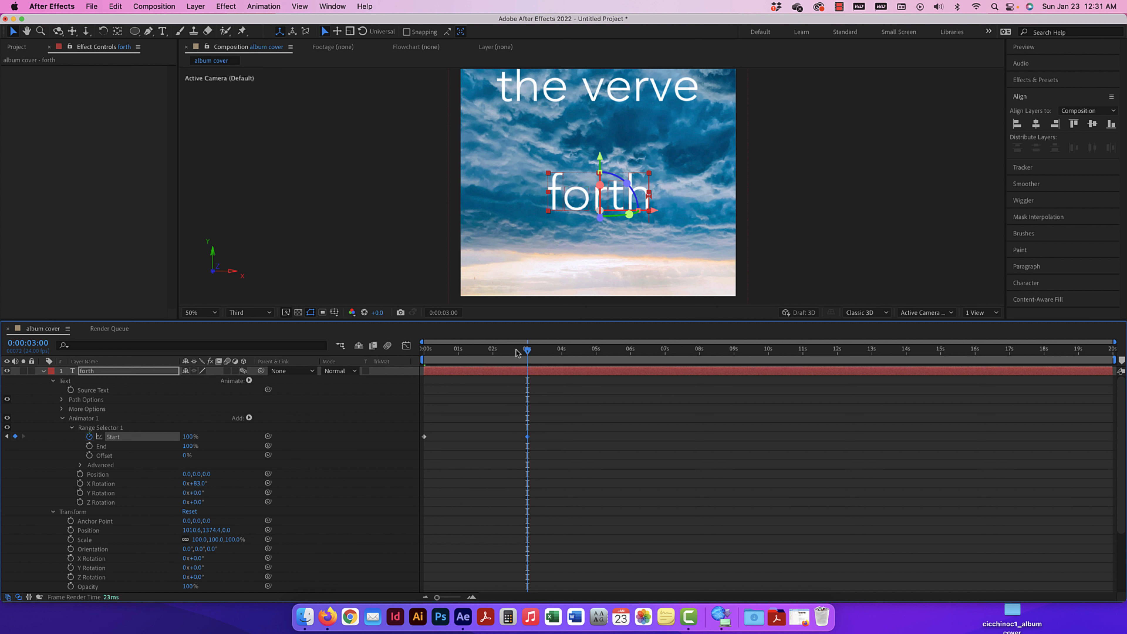
# Step: Preview the per-character flip of forth from the start and scrub back through it to about 1:13
pyautogui.moveTo(527, 351); pyautogui.dragTo(377, 349)
pyautogui.press('space')
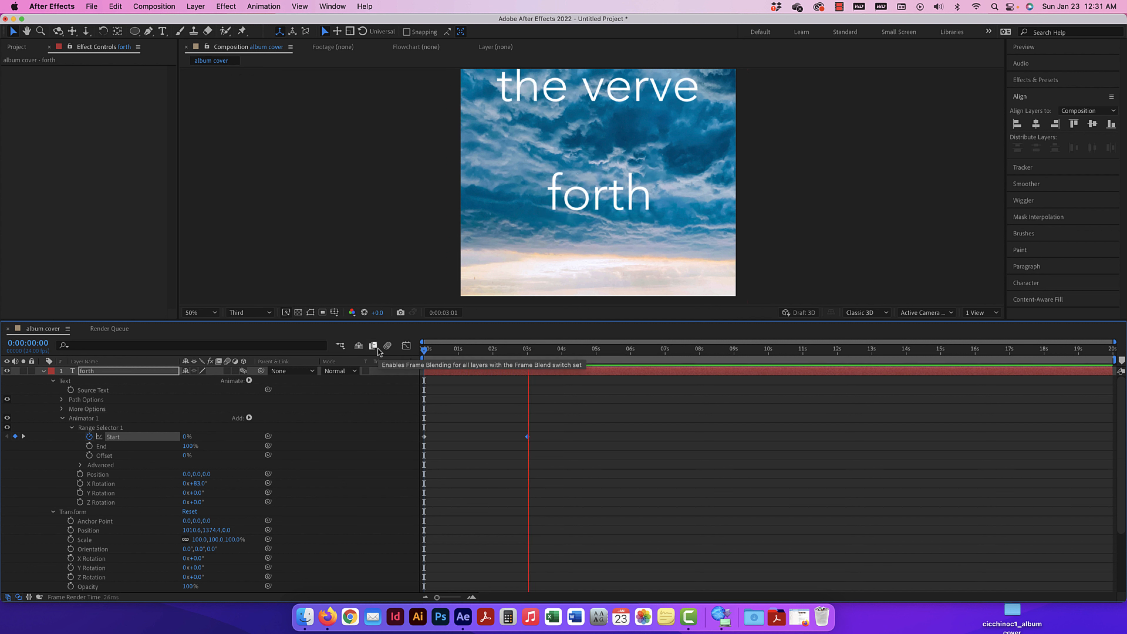
pyautogui.press('space')
pyautogui.click(534, 351)
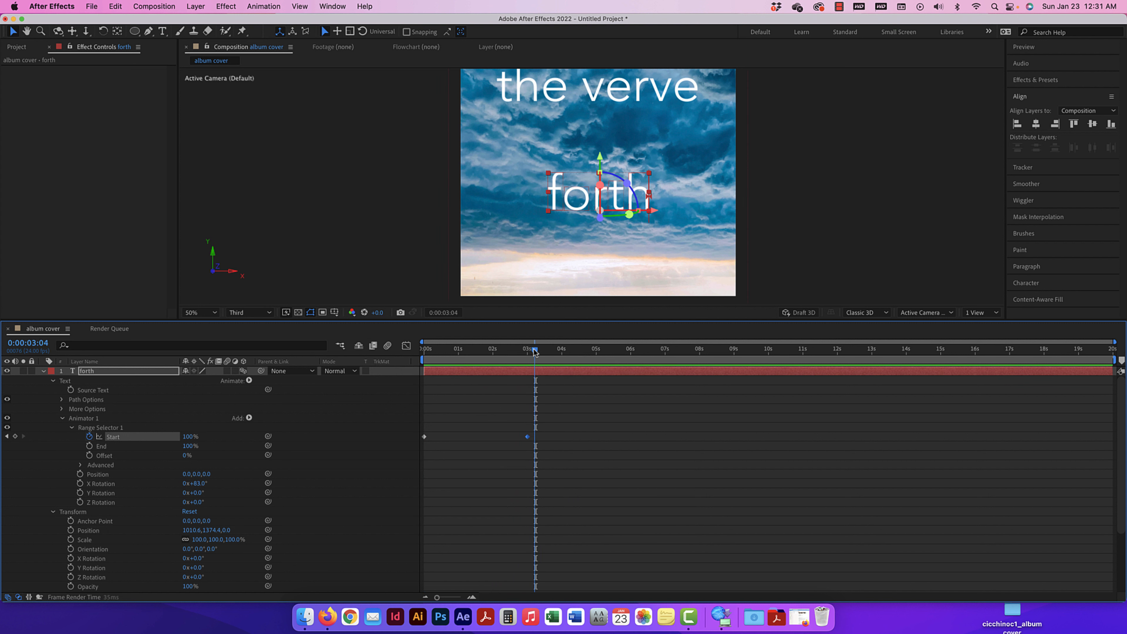
pyautogui.moveTo(534, 351); pyautogui.dragTo(478, 354)
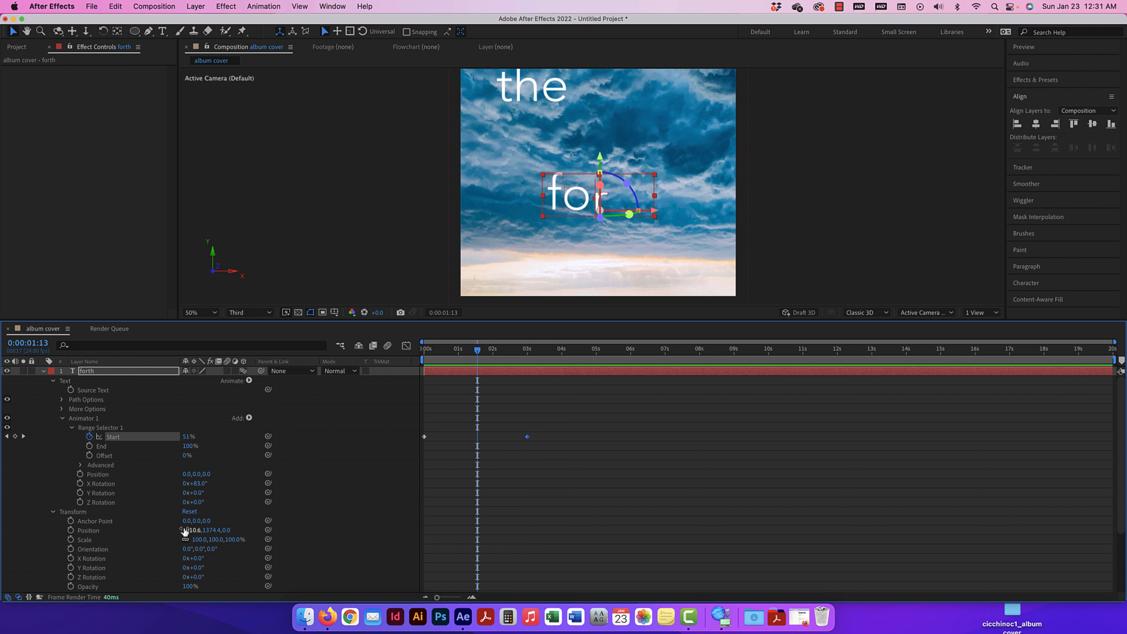
# Step: Set the animator's Y Rotation to 90° and preview the animation from the start
pyautogui.moveTo(195, 493); pyautogui.dragTo(247, 495)
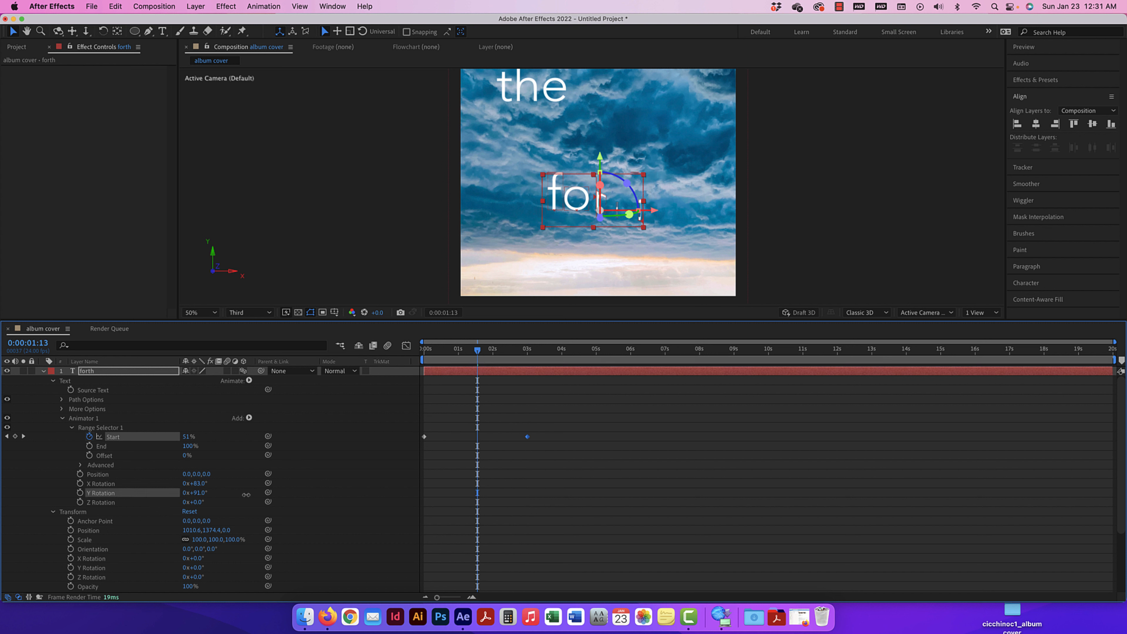
pyautogui.click(199, 493)
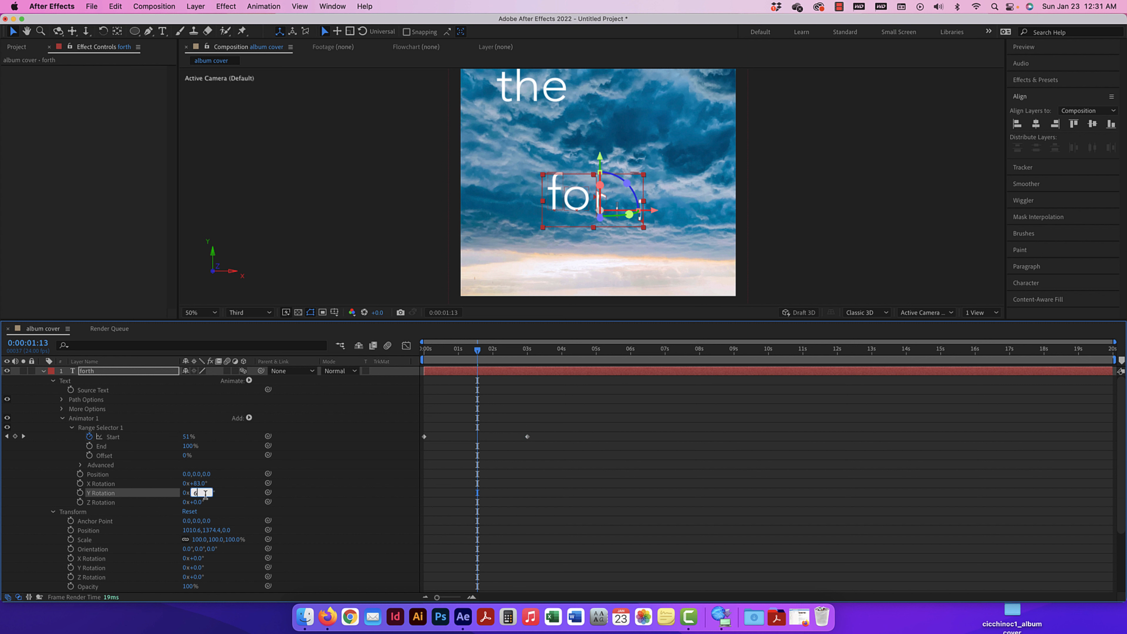
pyautogui.write('90')
pyautogui.press('Return')
pyautogui.press('Home')
pyautogui.press('space')
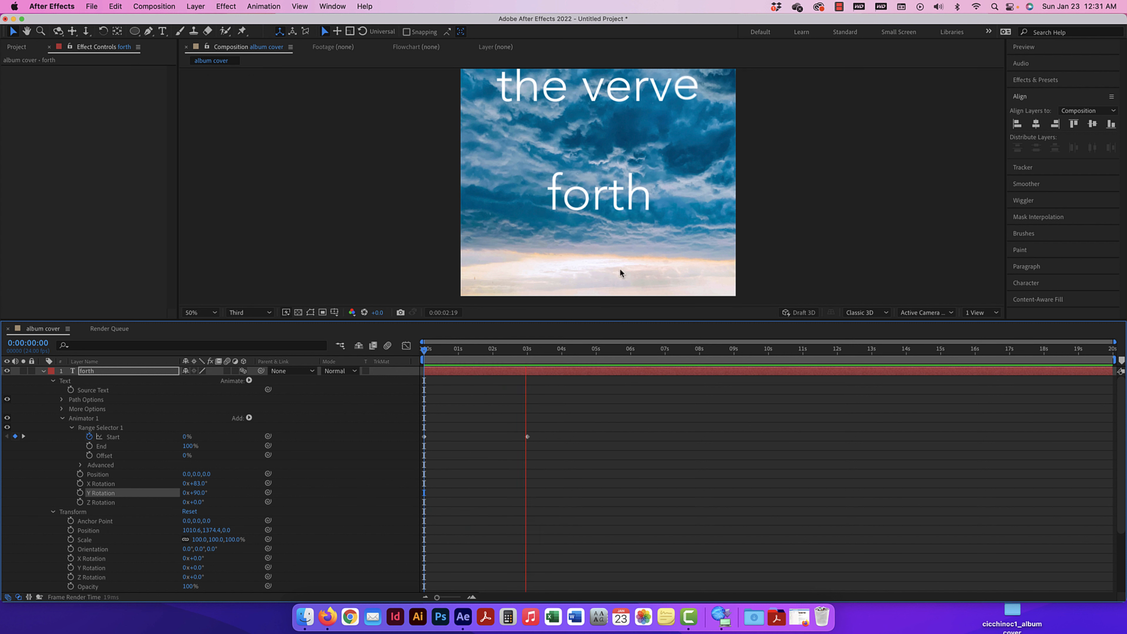
pyautogui.press('space')
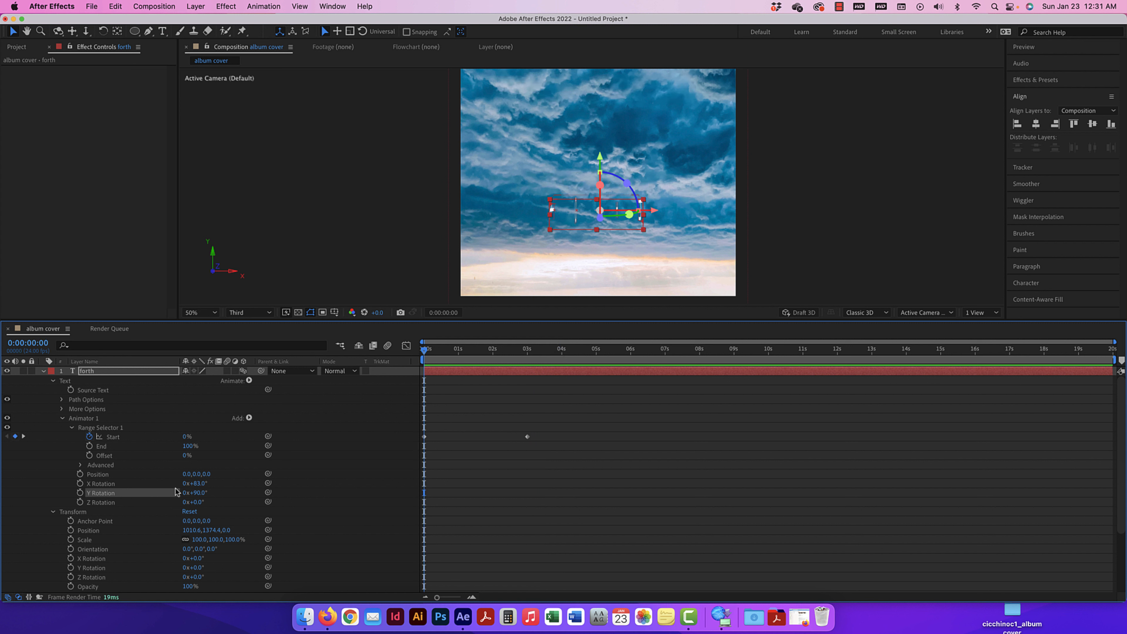
# Step: Reset the animator's Y Rotation to 0° and scrub the animation from the start
pyautogui.click(198, 492)
pyautogui.press('Return')
pyautogui.moveTo(425, 351)
pyautogui.mouseDown()
pyautogui.moveTo(537, 353)
pyautogui.moveTo(408, 354)
pyautogui.mouseUp()
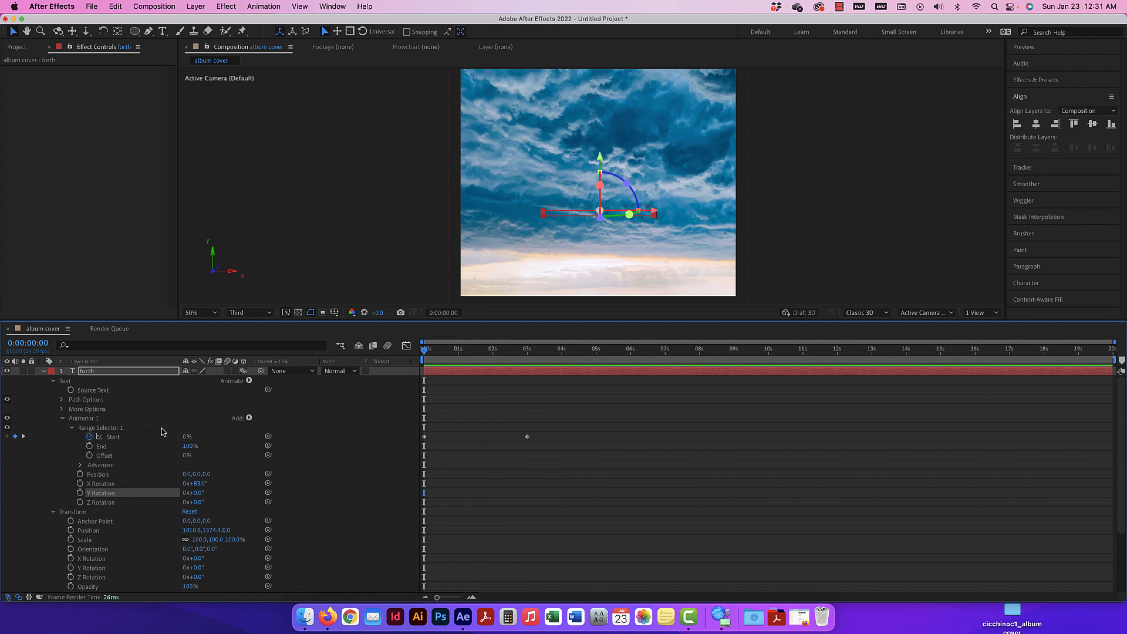
# Step: Try basing the range selector on Words in its Advanced properties, preview it, and switch back to Characters
pyautogui.click(80, 465)
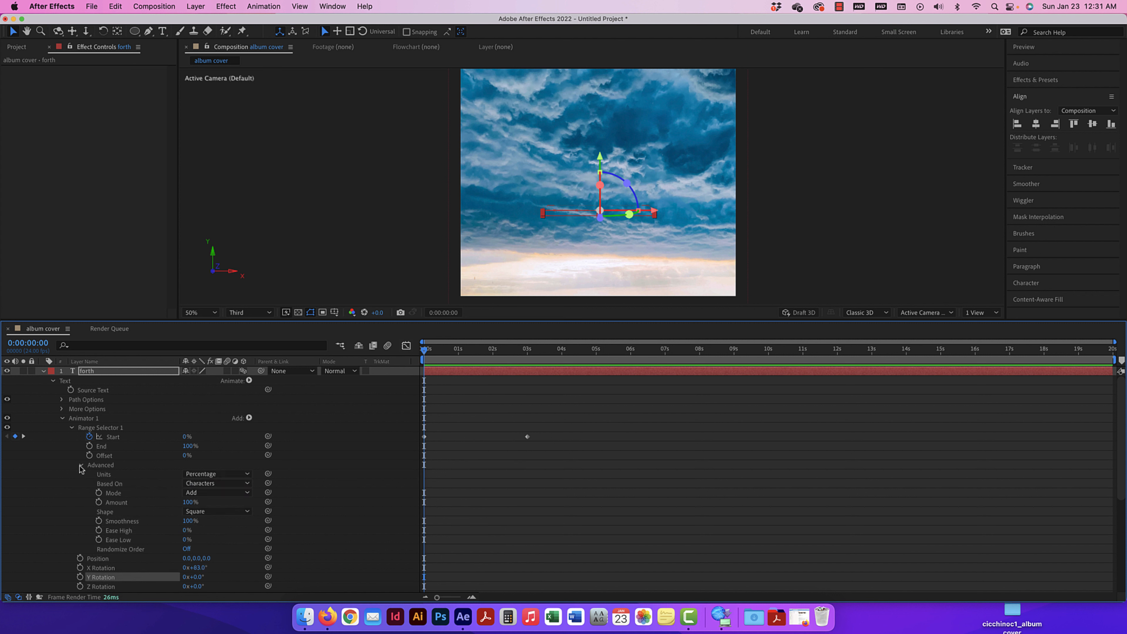
pyautogui.click(216, 484)
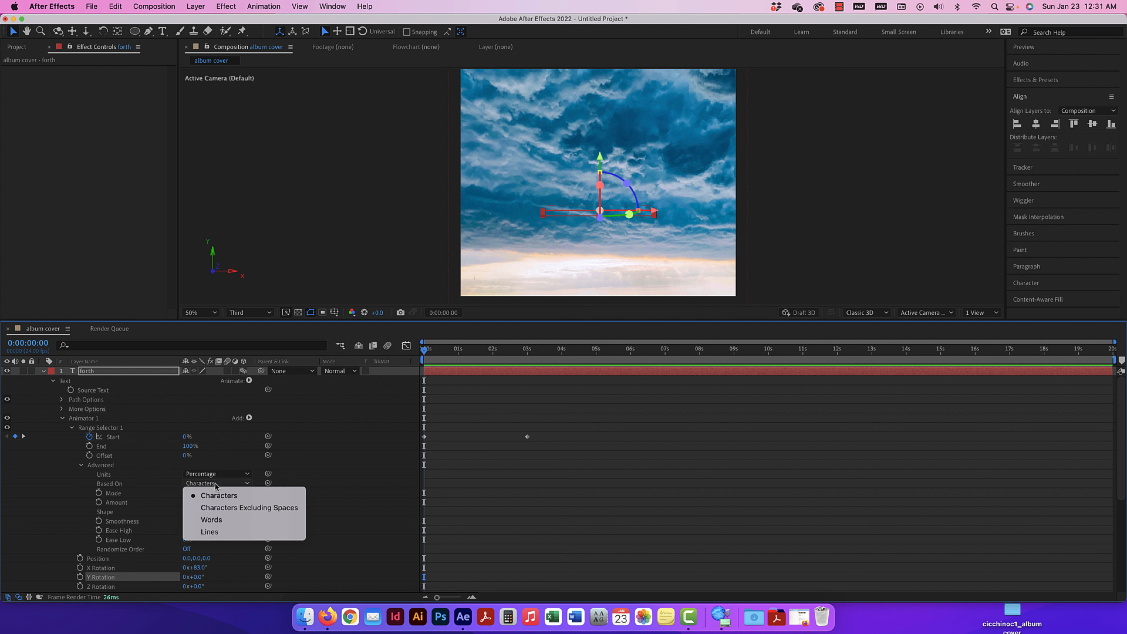
pyautogui.click(218, 520)
pyautogui.press('space')
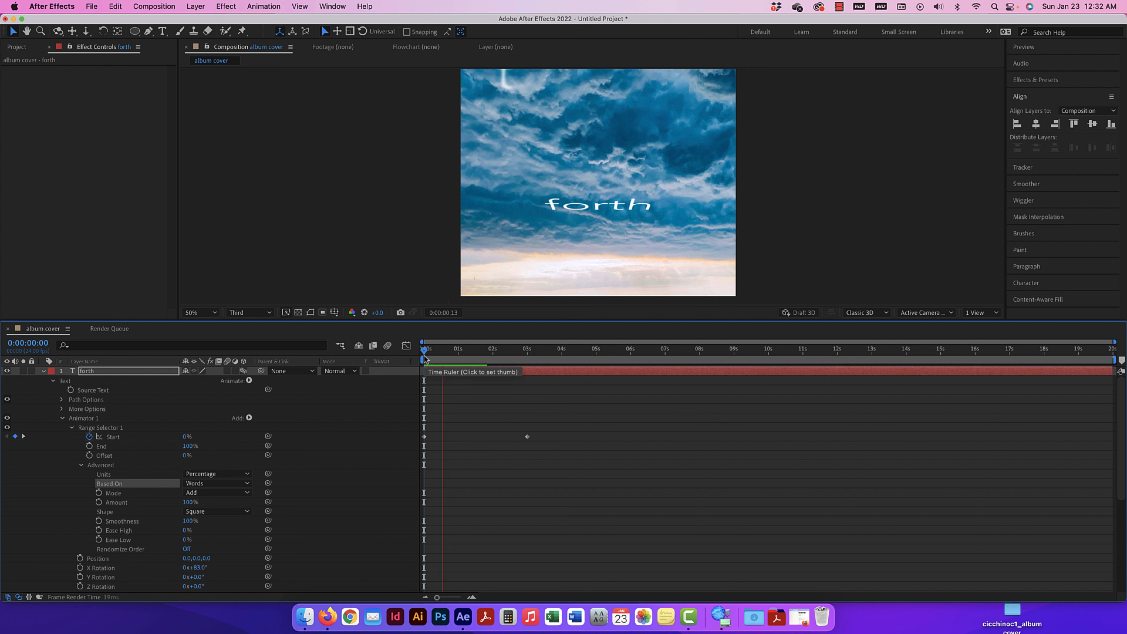
pyautogui.press('space')
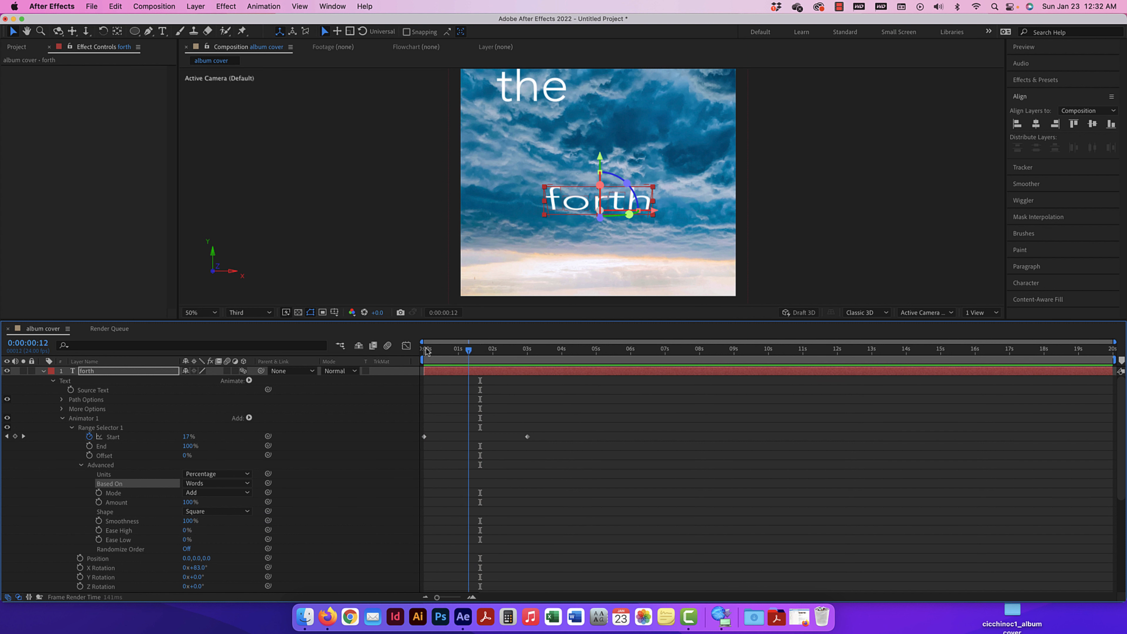
pyautogui.click(209, 484)
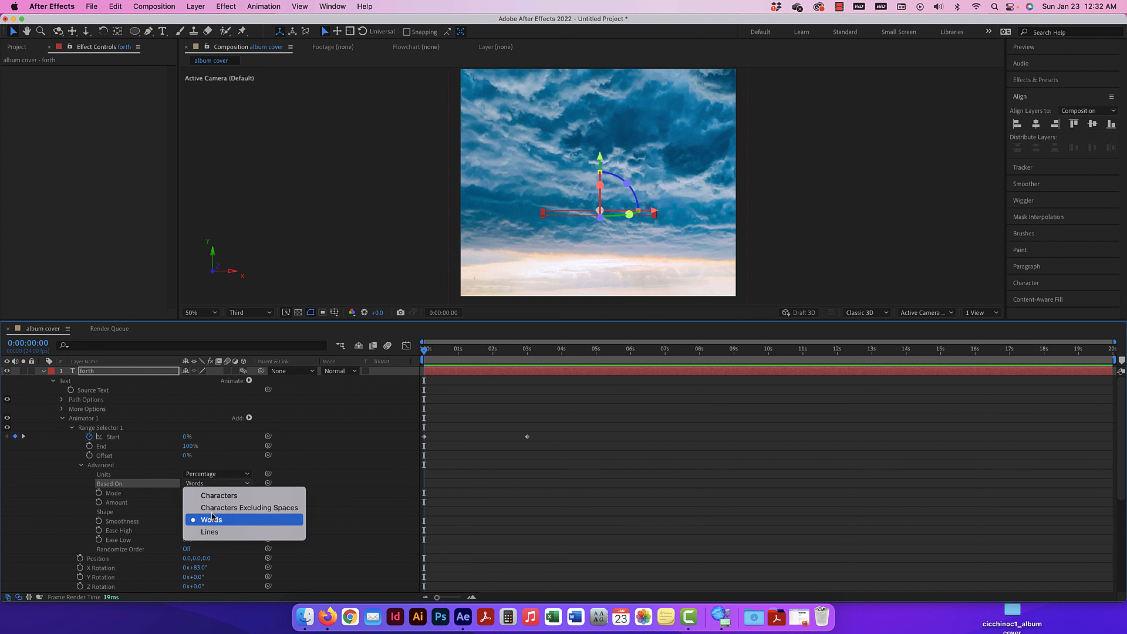
pyautogui.click(220, 496)
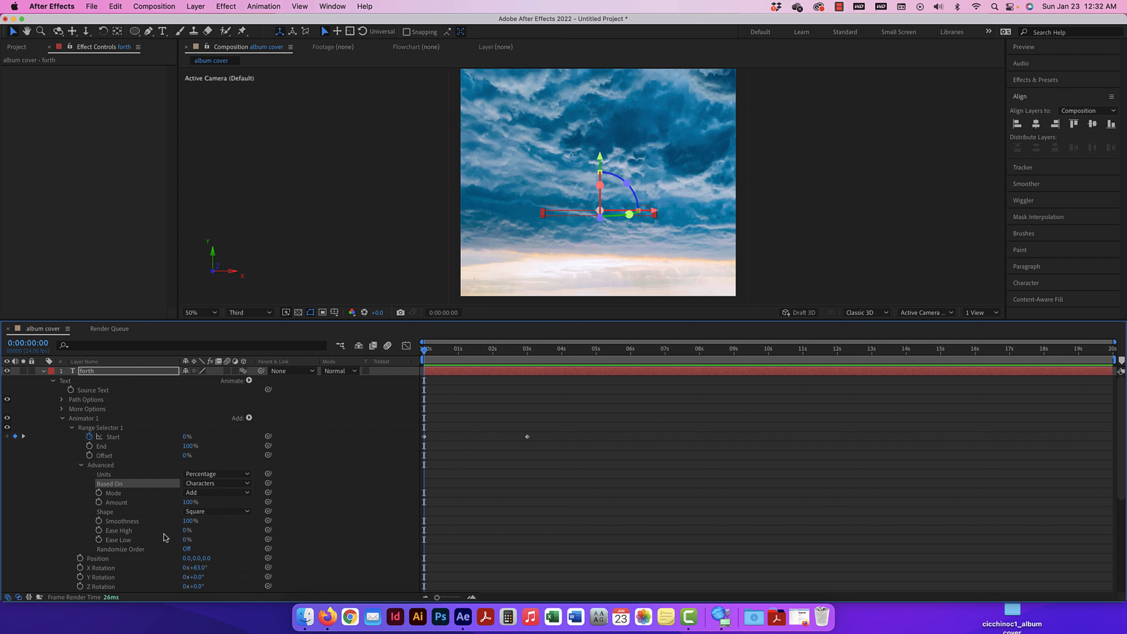
# Step: Try the range selector's Ramp Up and Ramp Down shapes on the animation, restore Square and collapse the Advanced properties
pyautogui.click(205, 512)
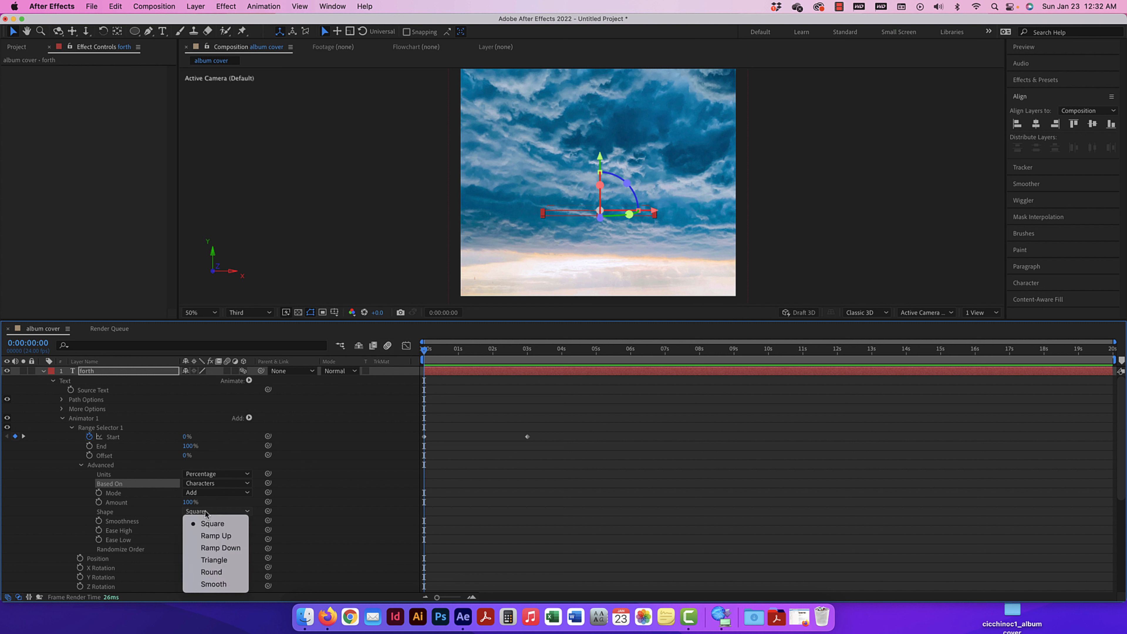
pyautogui.click(220, 537)
pyautogui.moveTo(425, 351)
pyautogui.mouseDown()
pyautogui.moveTo(528, 354)
pyautogui.moveTo(413, 358)
pyautogui.mouseUp()
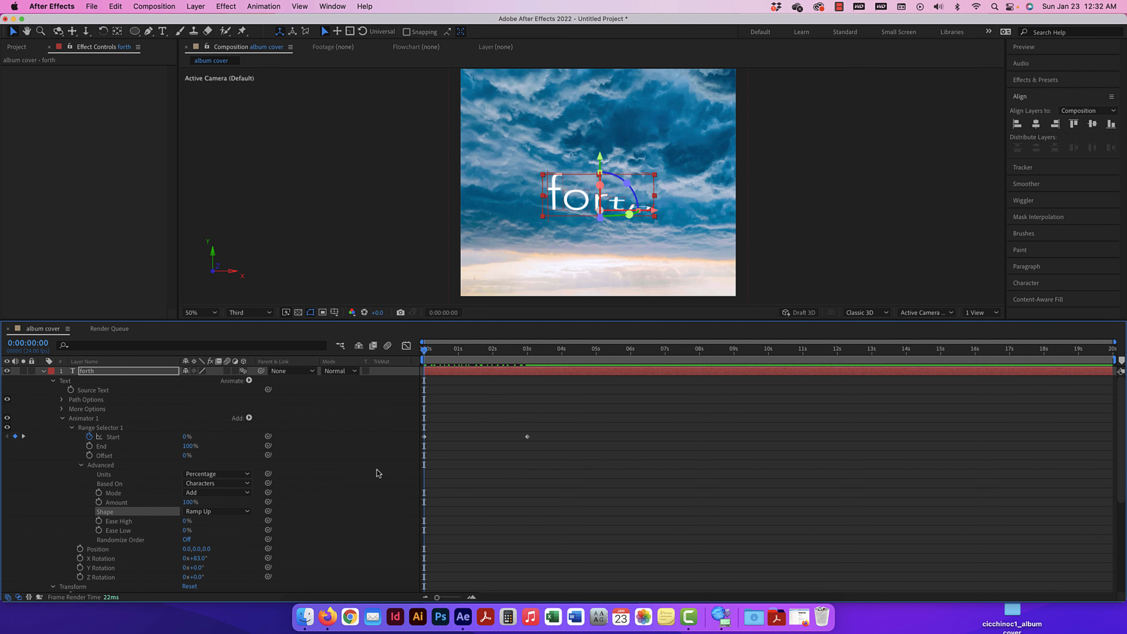
pyautogui.click(209, 512)
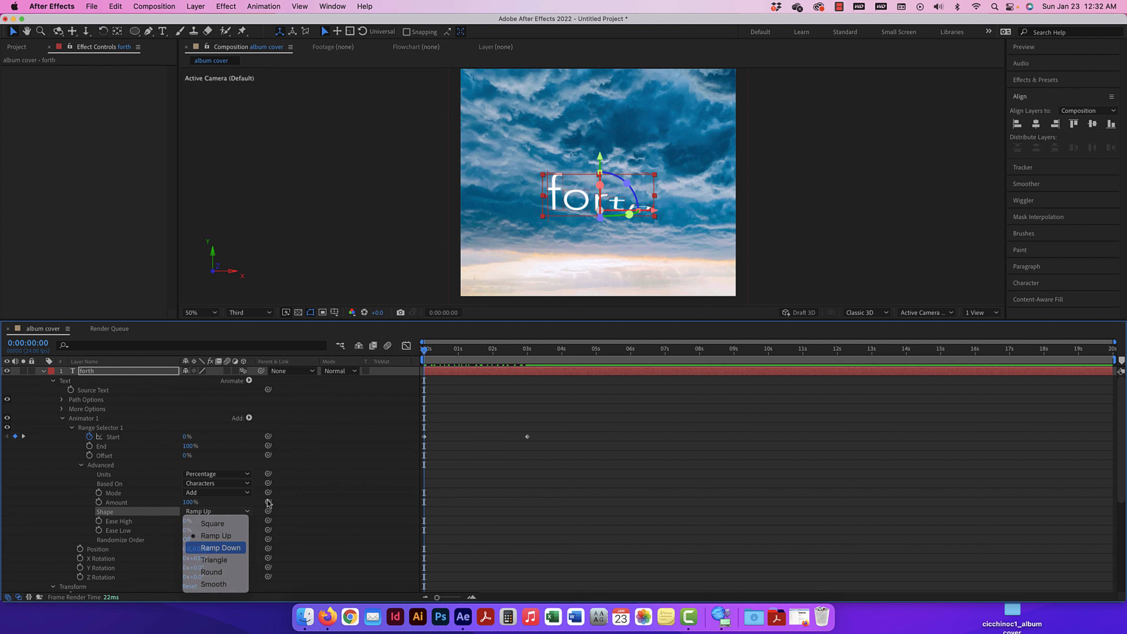
pyautogui.press('Return')
pyautogui.moveTo(425, 350)
pyautogui.mouseDown()
pyautogui.moveTo(552, 355)
pyautogui.moveTo(417, 355)
pyautogui.mouseUp()
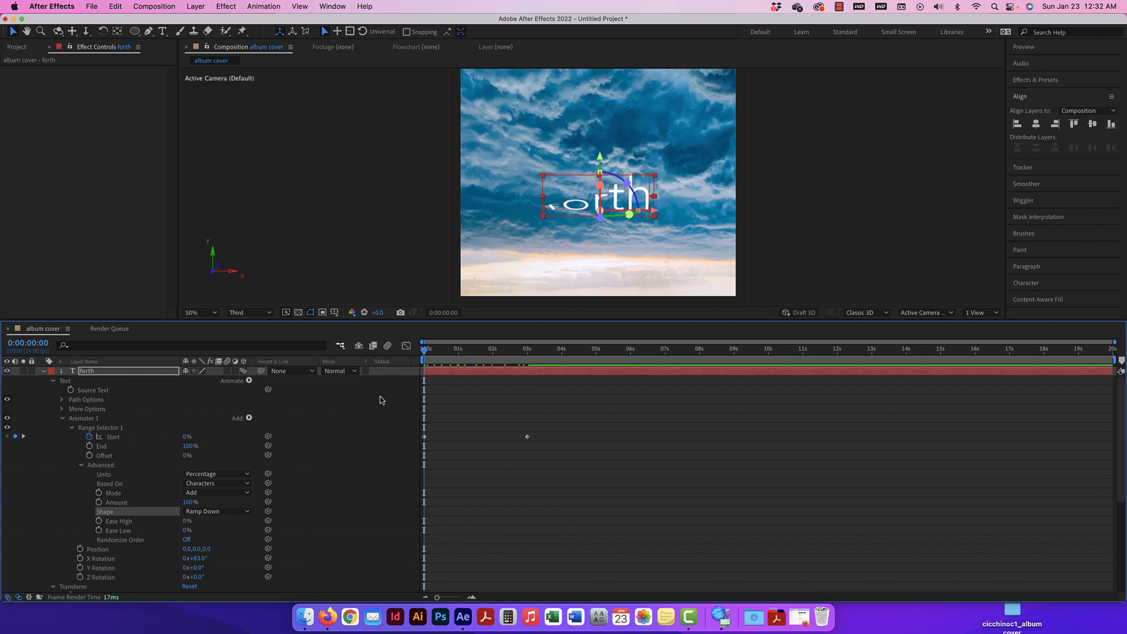
pyautogui.click(218, 512)
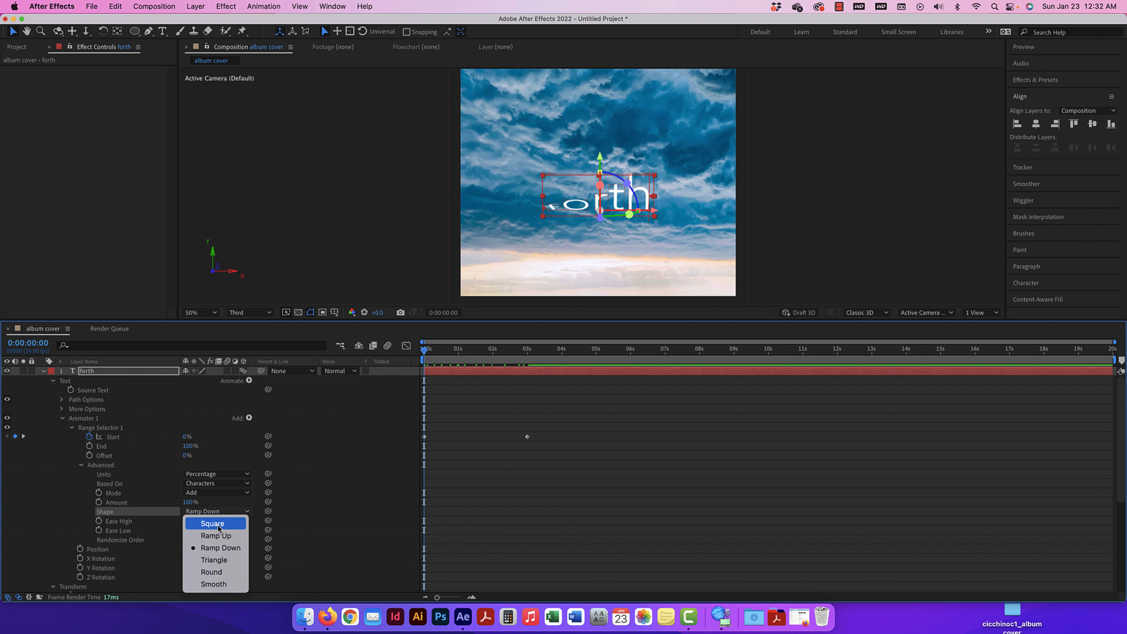
pyautogui.click(218, 526)
pyautogui.click(82, 465)
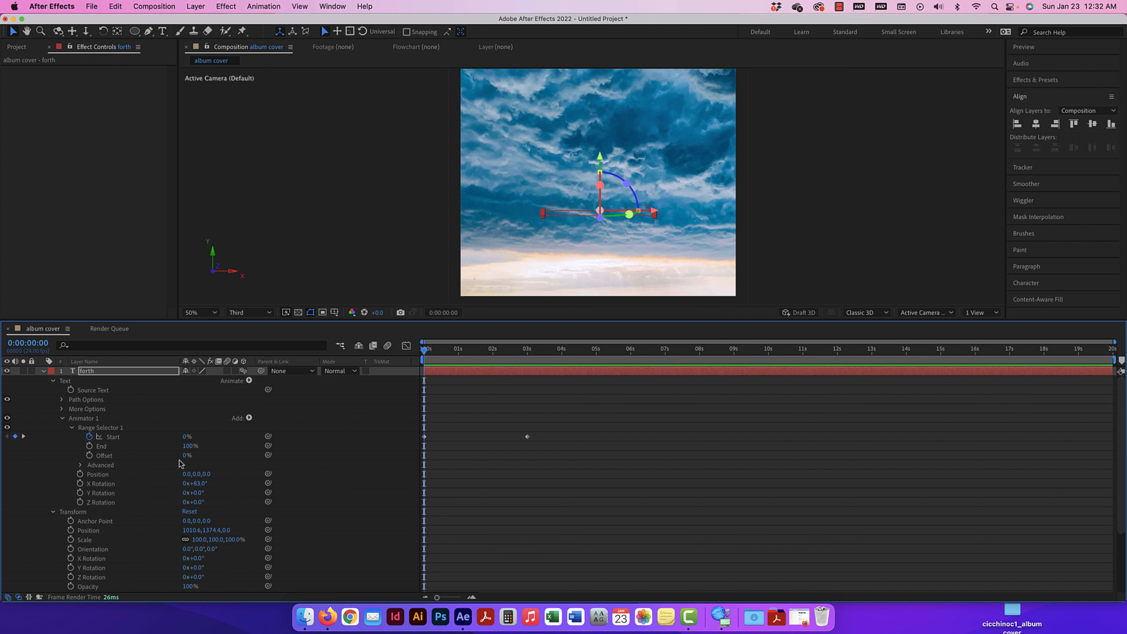
# Step: Collapse the new forth layer's properties and rename the layer "forth per character 3d"
pyautogui.click(44, 372)
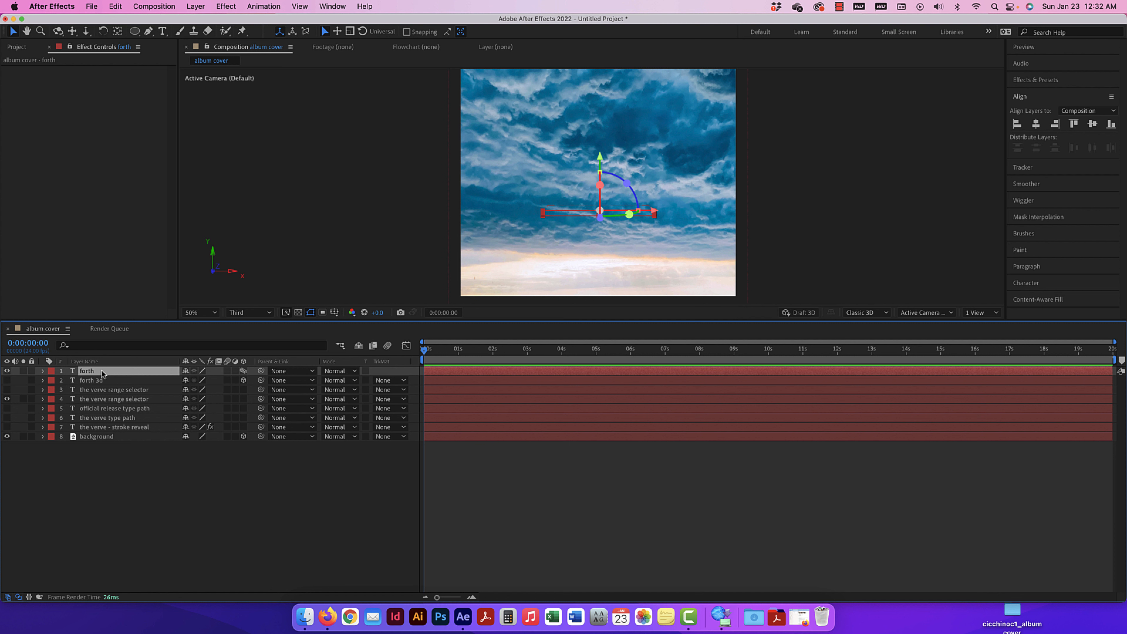
pyautogui.press('Return')
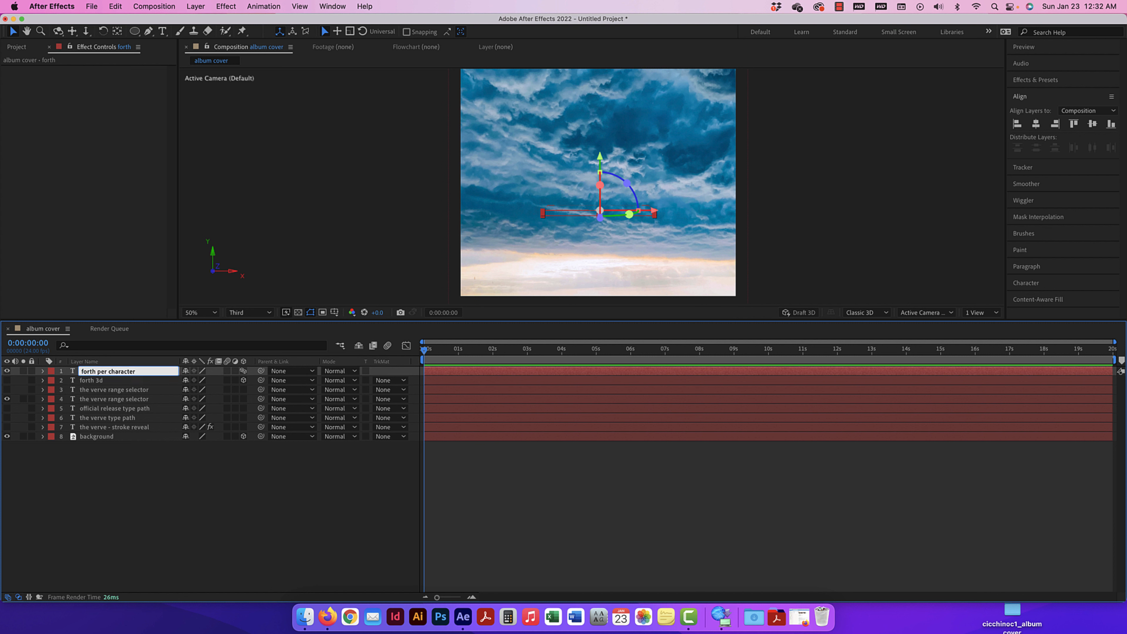
pyautogui.click(180, 456)
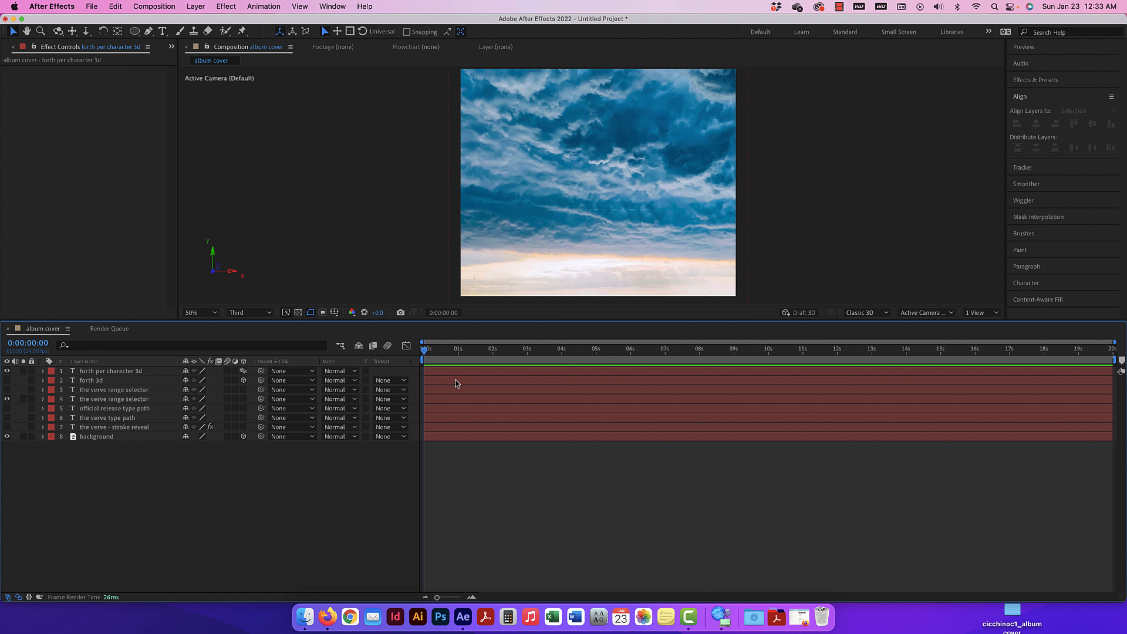
# Step: Add texture.jpg from the project's graphics folder as the topmost layer and scale it down to about 63.7%, keeping the composition covered
pyautogui.press('super+0')
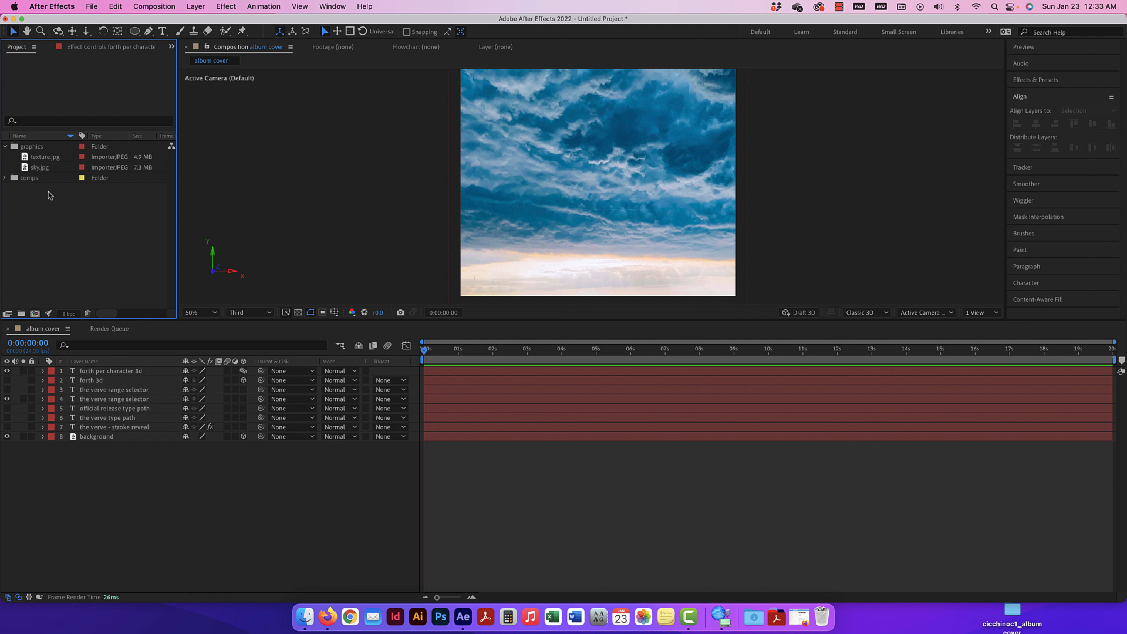
pyautogui.moveTo(45, 161); pyautogui.dragTo(91, 372)
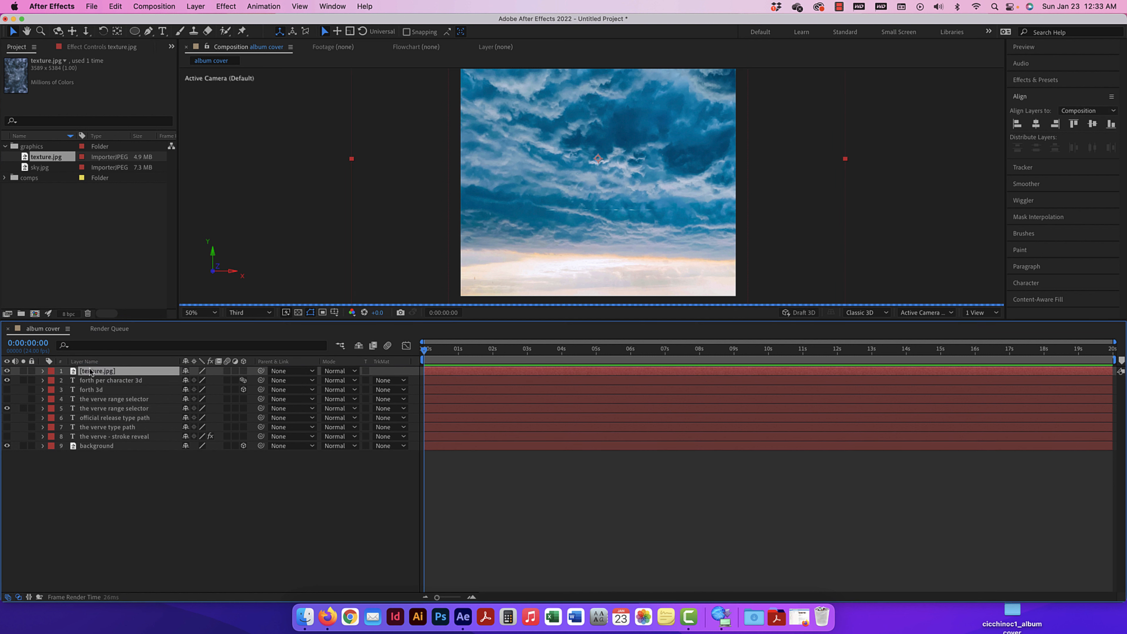
pyautogui.press('super+minus')
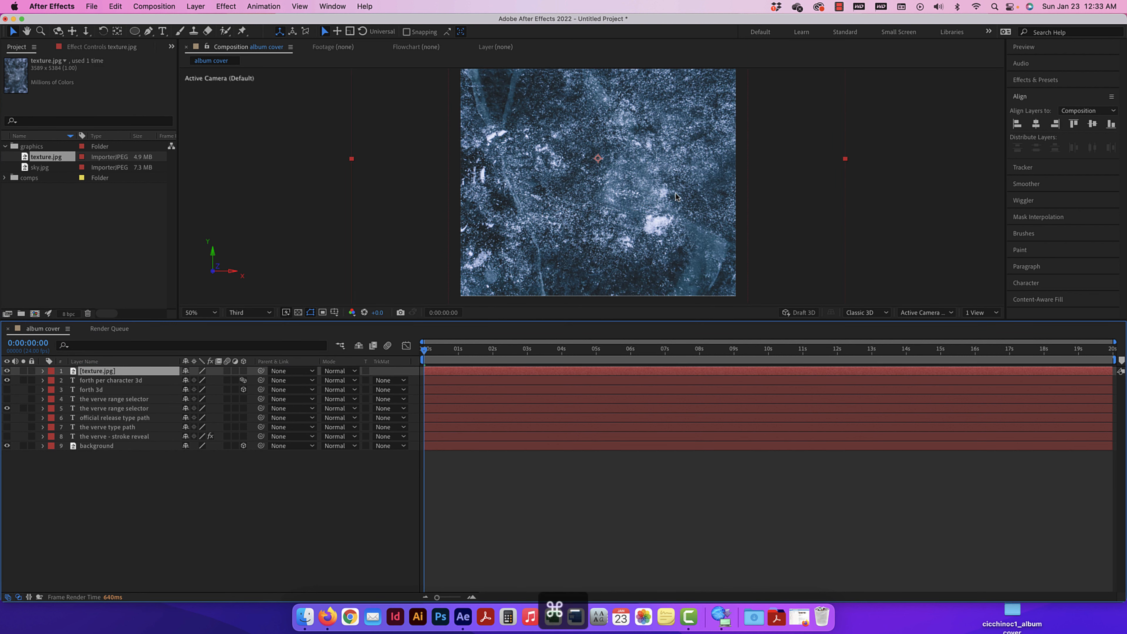
pyautogui.press('super+minus')
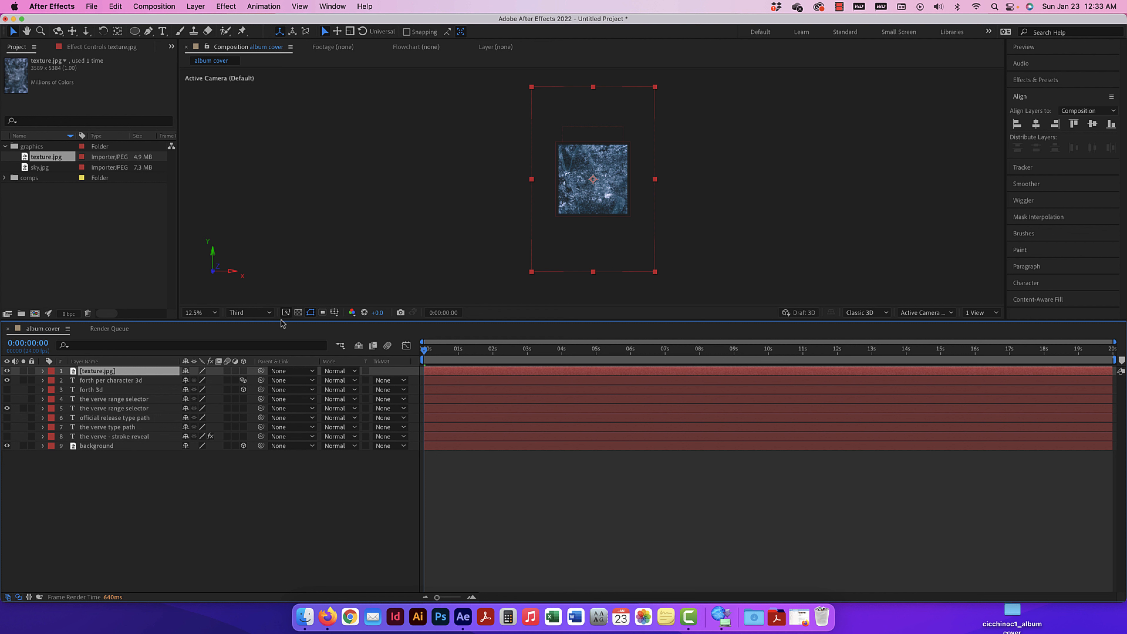
pyautogui.moveTo(655, 88); pyautogui.dragTo(632, 121)
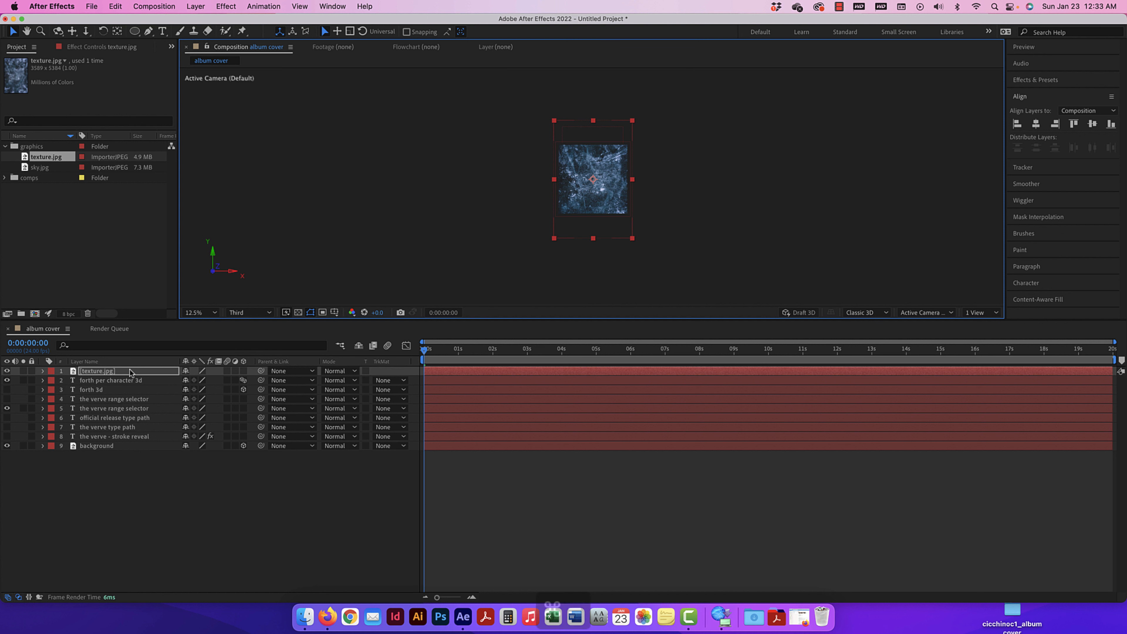
# Step: Check the available timeline columns and set the texture layer's blending mode to Overlay
pyautogui.press('super+equal')
pyautogui.press('super+equal')
pyautogui.press('super+minus')
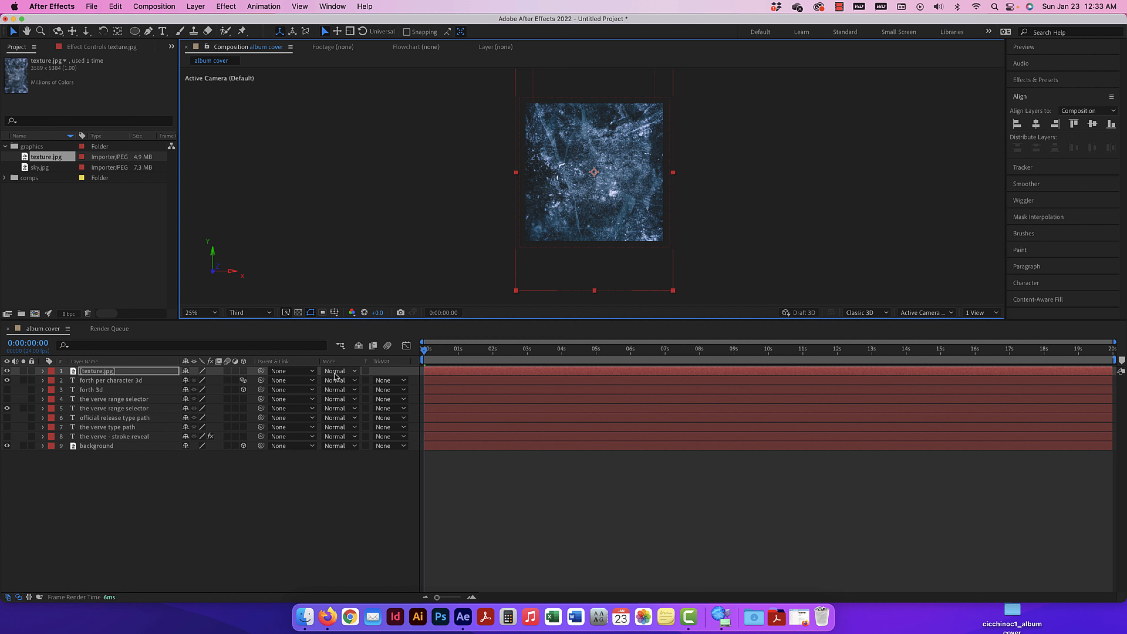
pyautogui.rightClick(144, 365)
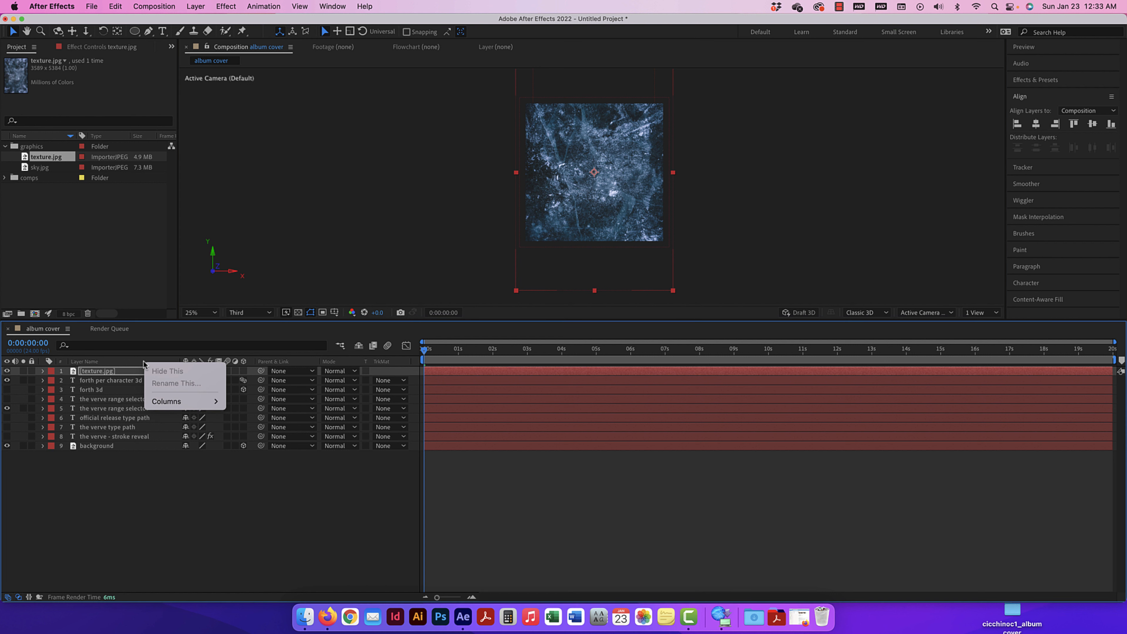
pyautogui.moveTo(166, 401)
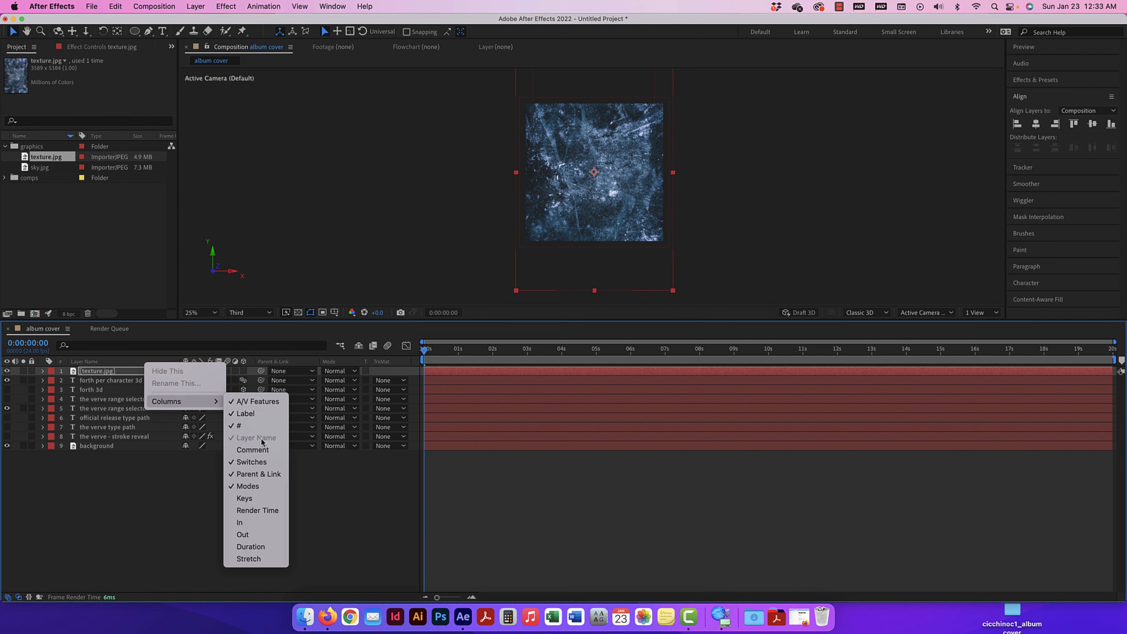
pyautogui.click(406, 494)
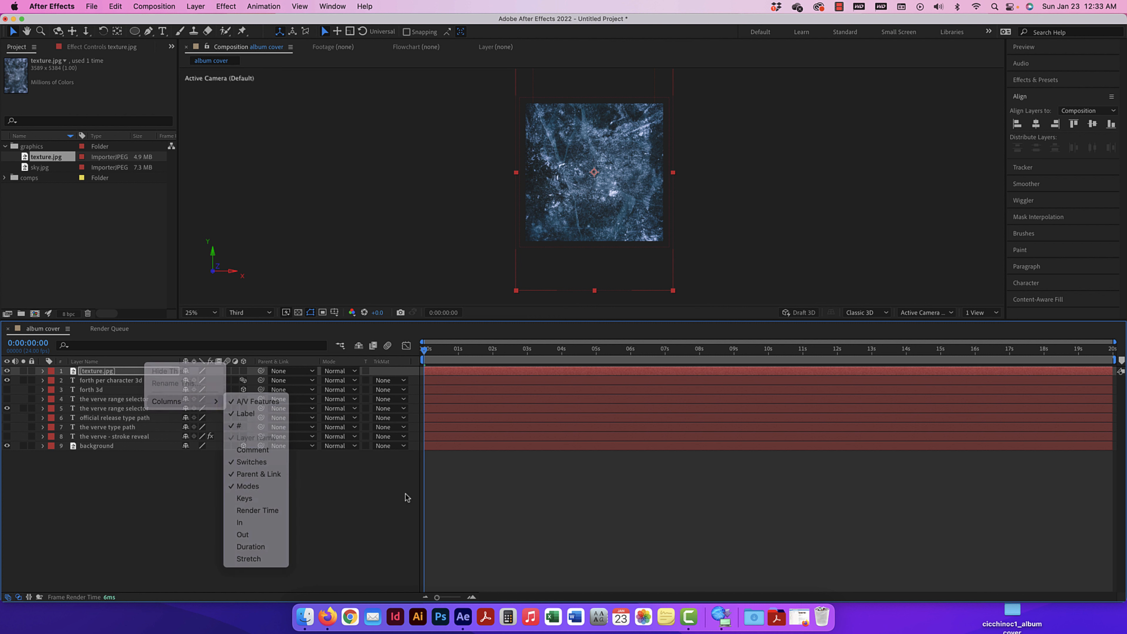
pyautogui.click(348, 373)
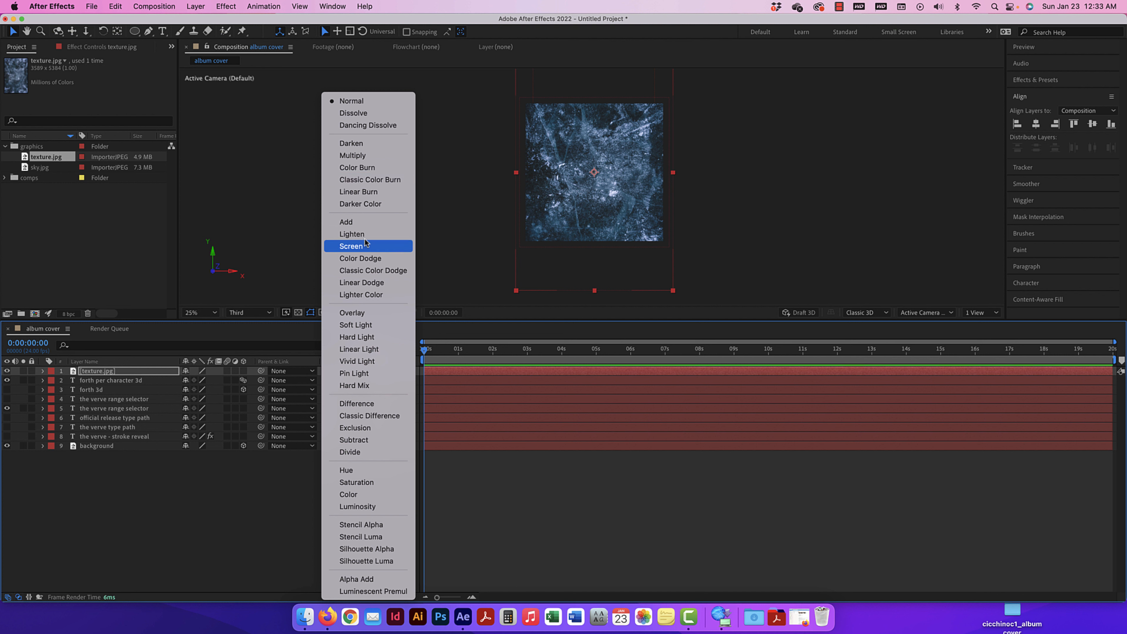
pyautogui.click(360, 313)
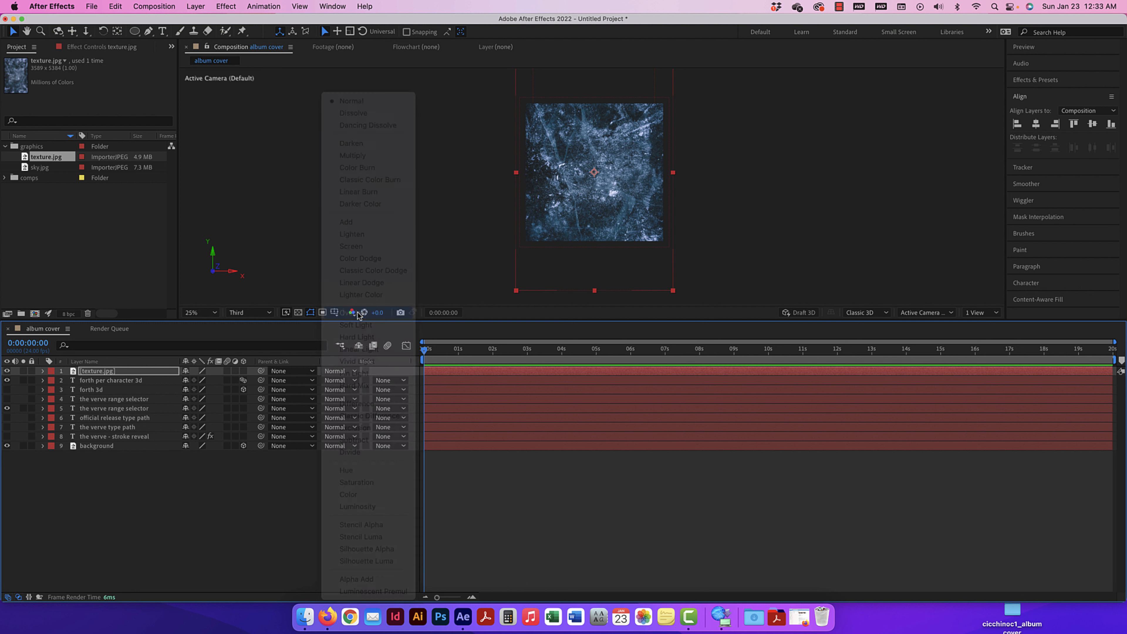
pyautogui.press('super+equal')
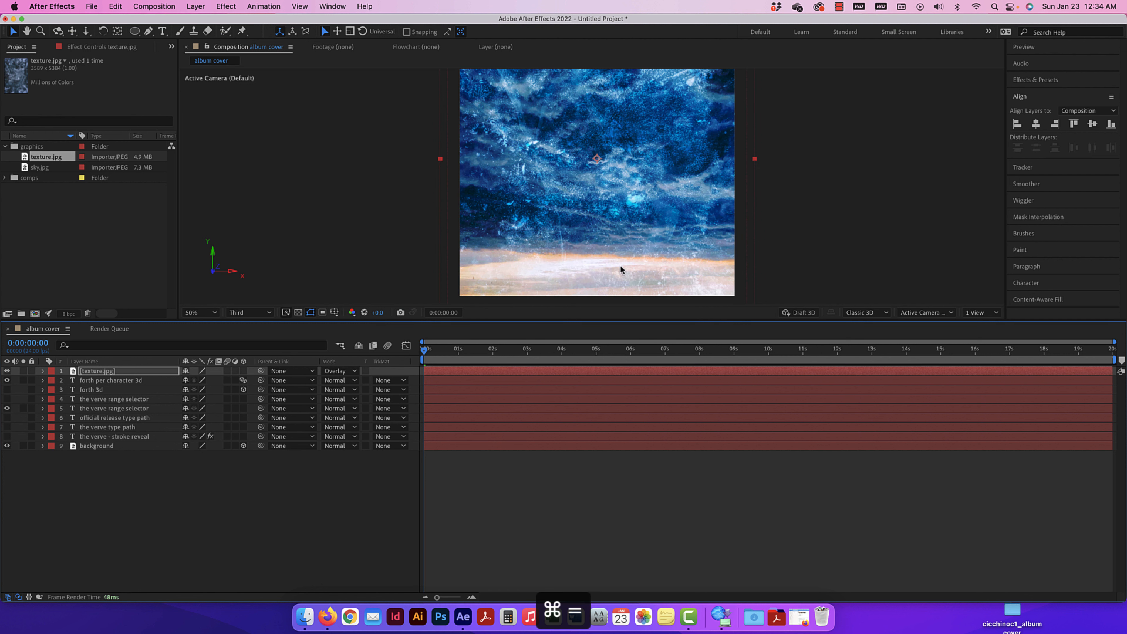
pyautogui.press('super+minus')
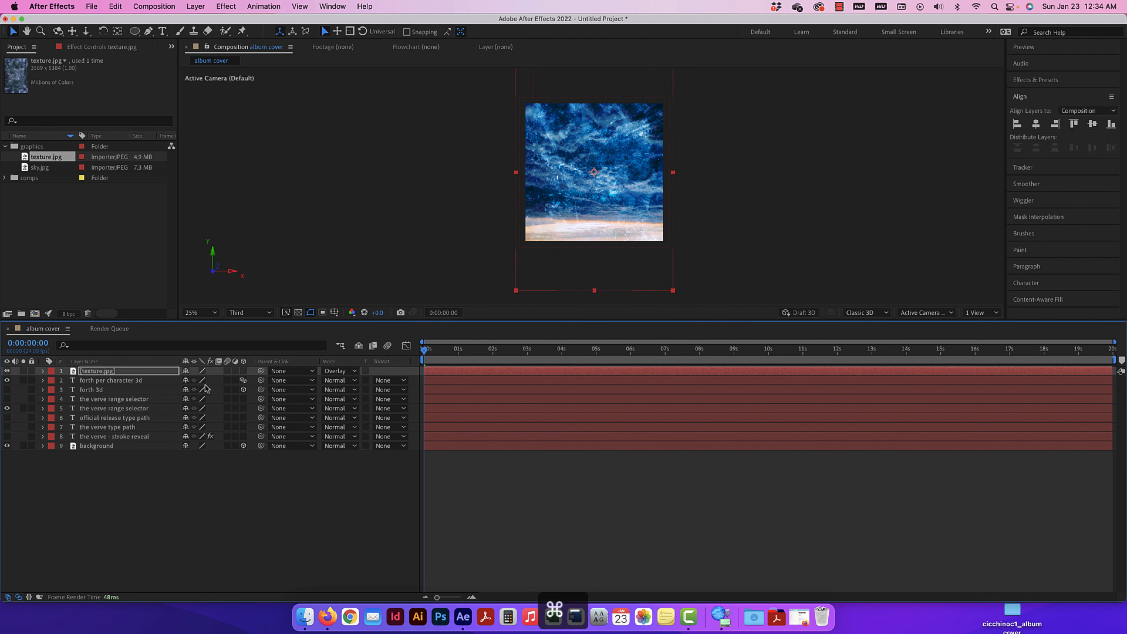
# Step: Turn on the visibility of all the hidden text layers and preview the animation from the start
pyautogui.moveTo(7, 390); pyautogui.dragTo(8, 439)
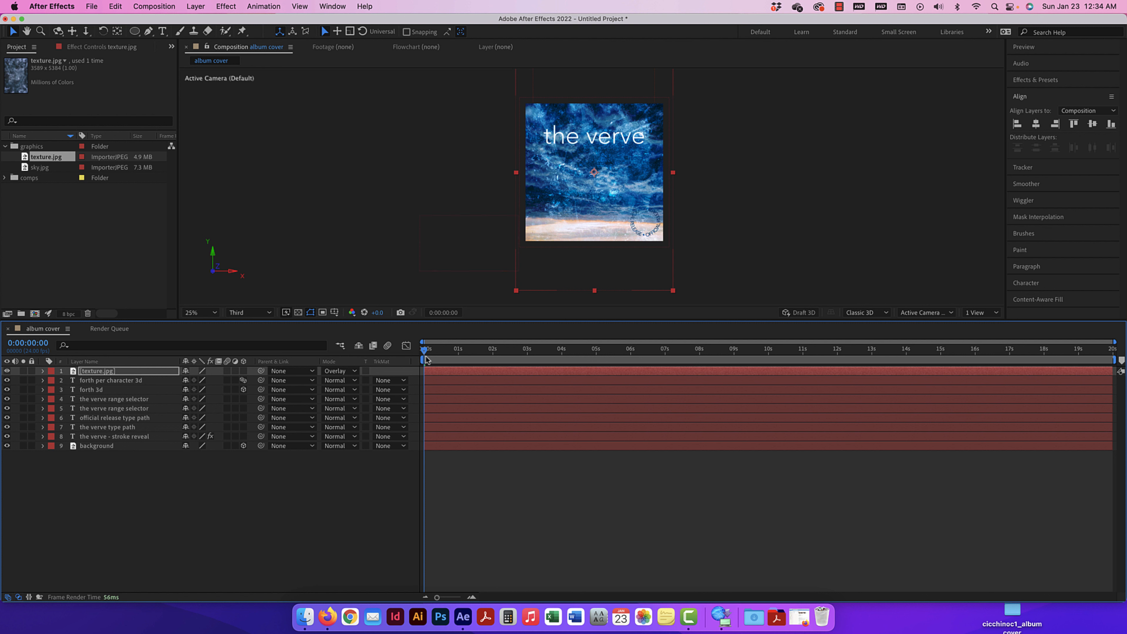
pyautogui.press('space')
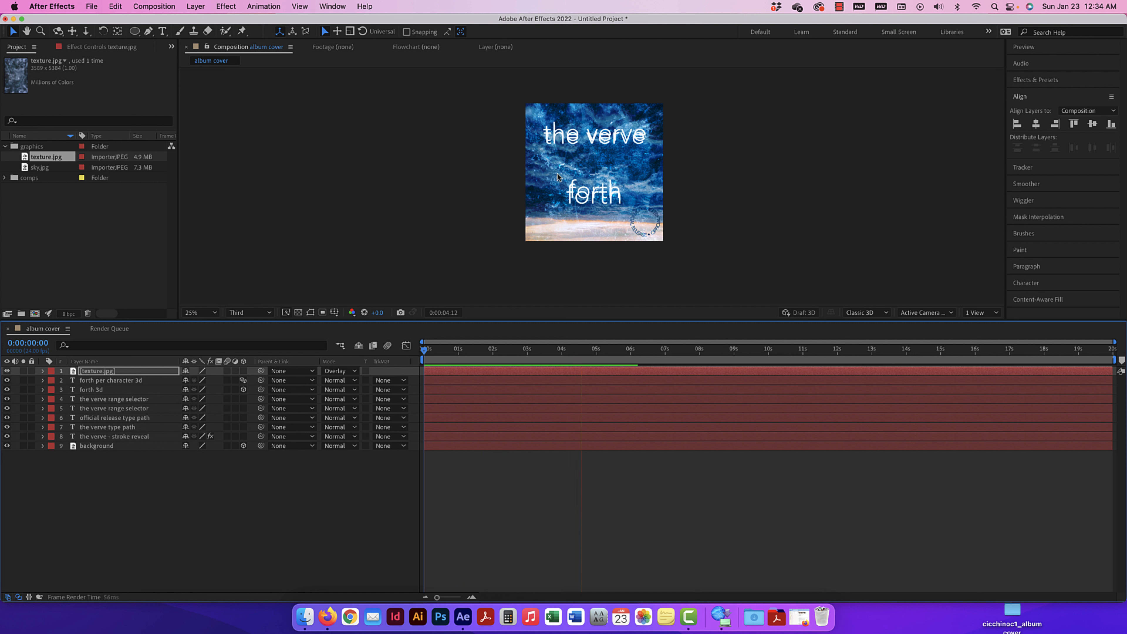
pyautogui.press('space')
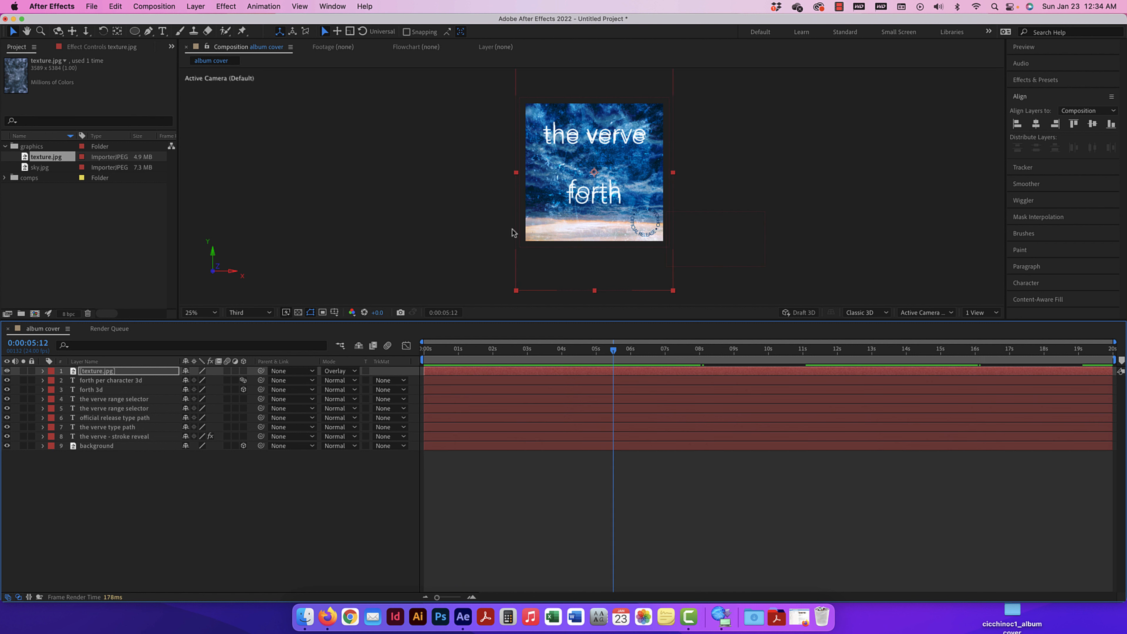
# Step: Try the Soft Light and Hard Light blending modes on the texture layer
pyautogui.click(346, 371)
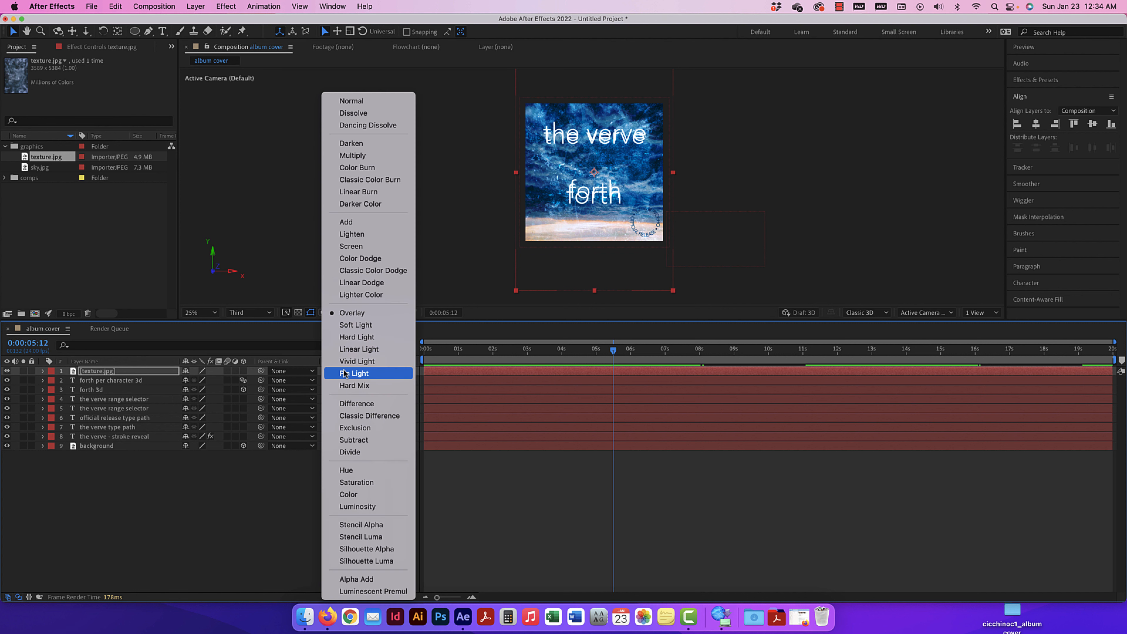
pyautogui.click(359, 326)
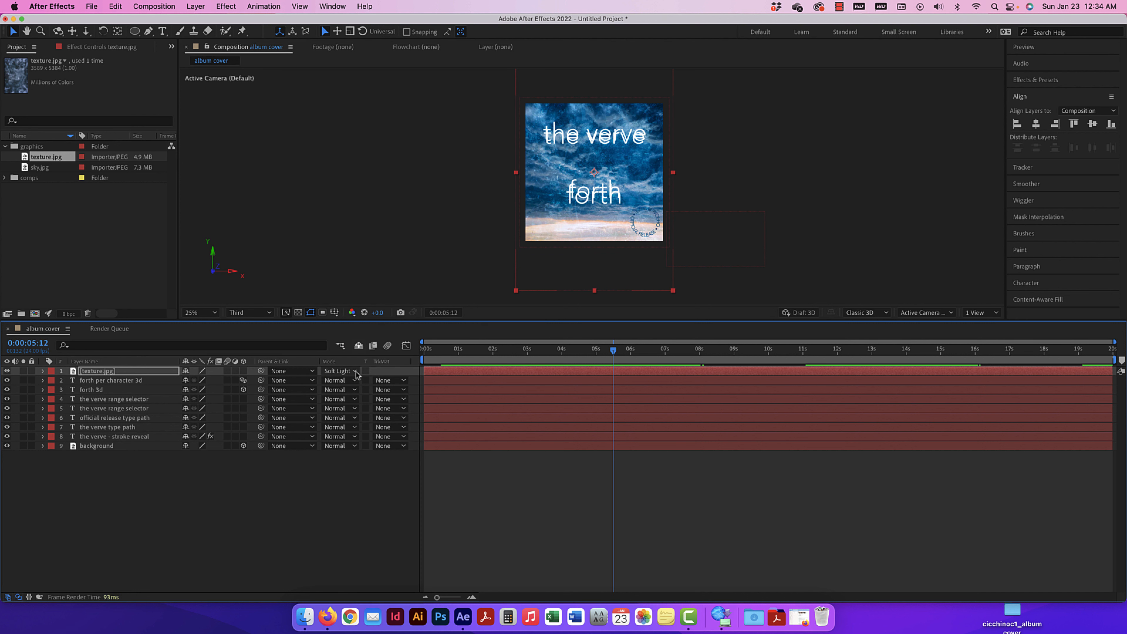
pyautogui.click(354, 372)
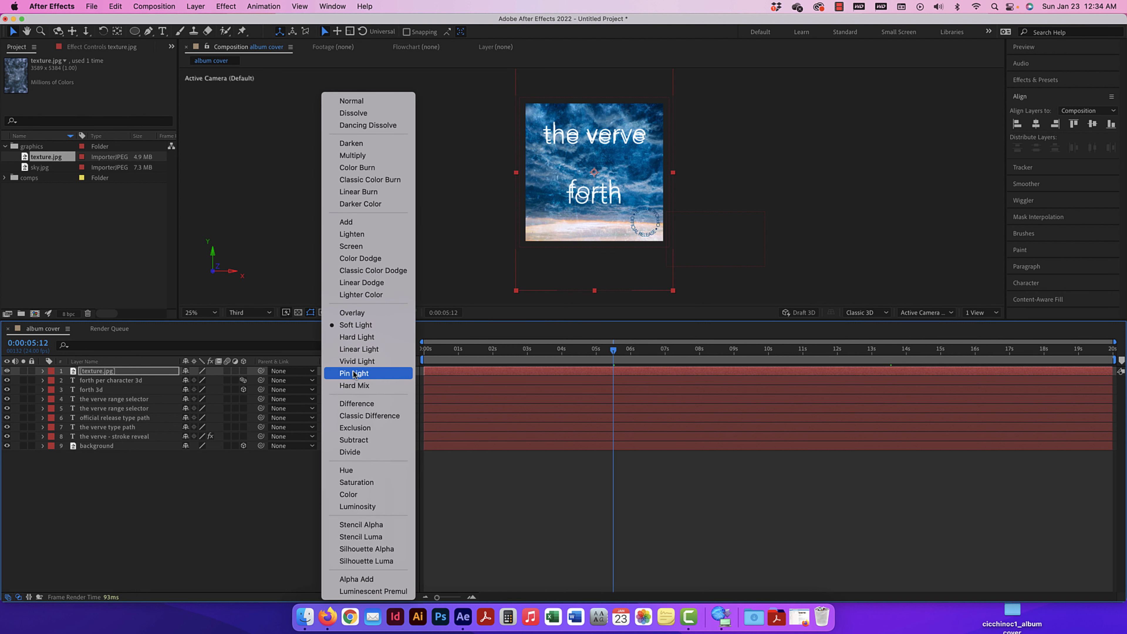
pyautogui.click(358, 338)
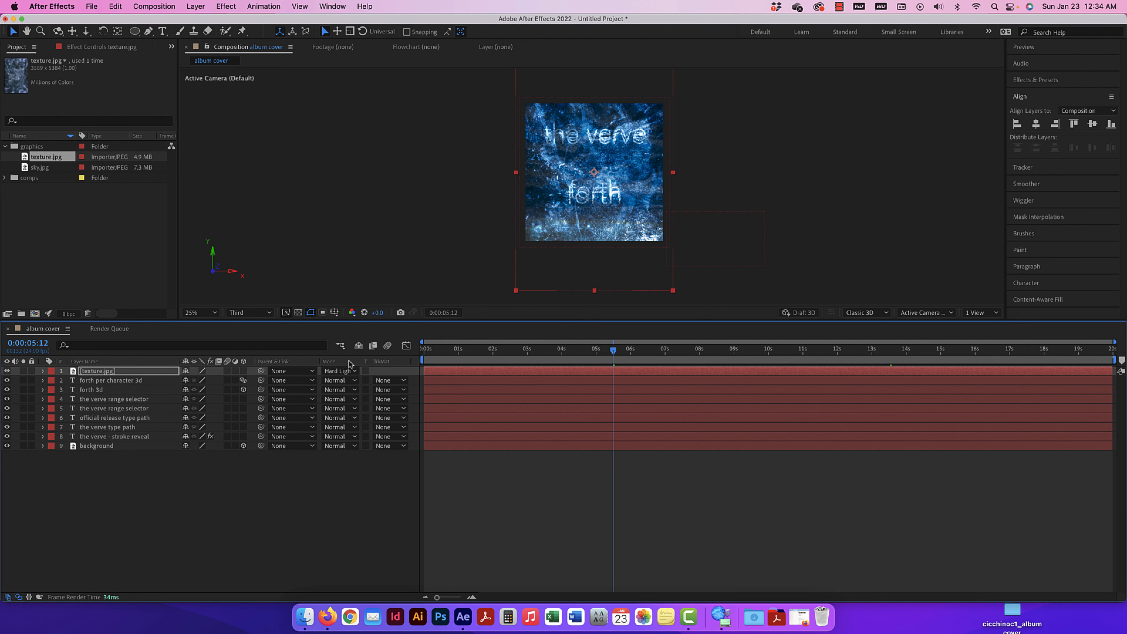
# Step: Expand the texture layer's Transform properties and lower its Opacity to 11%
pyautogui.click(43, 373)
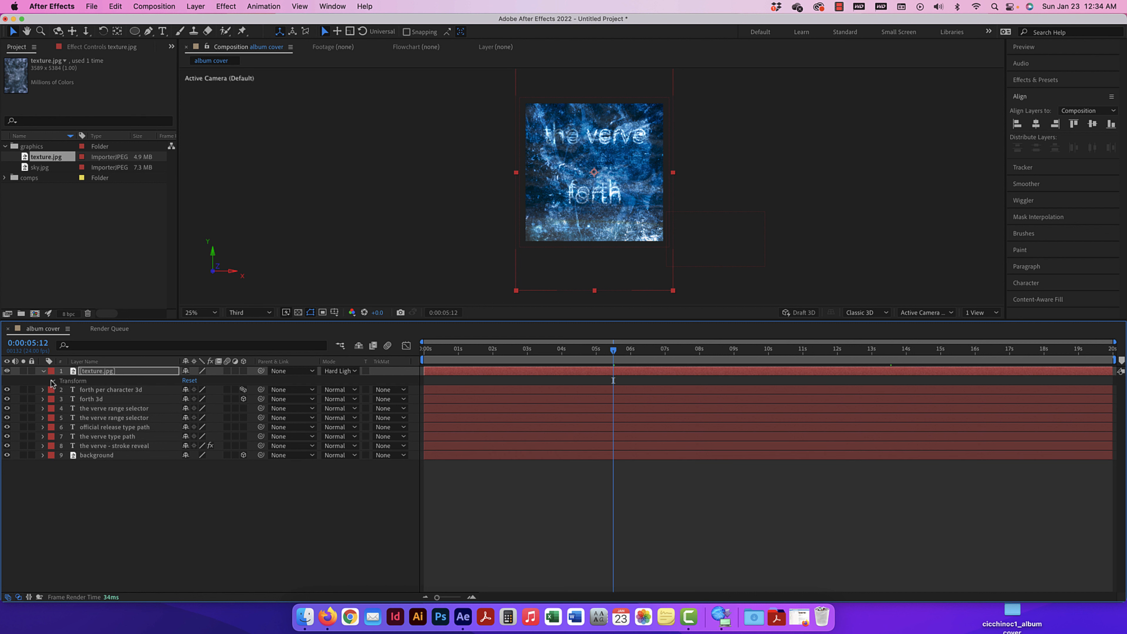
pyautogui.click(52, 381)
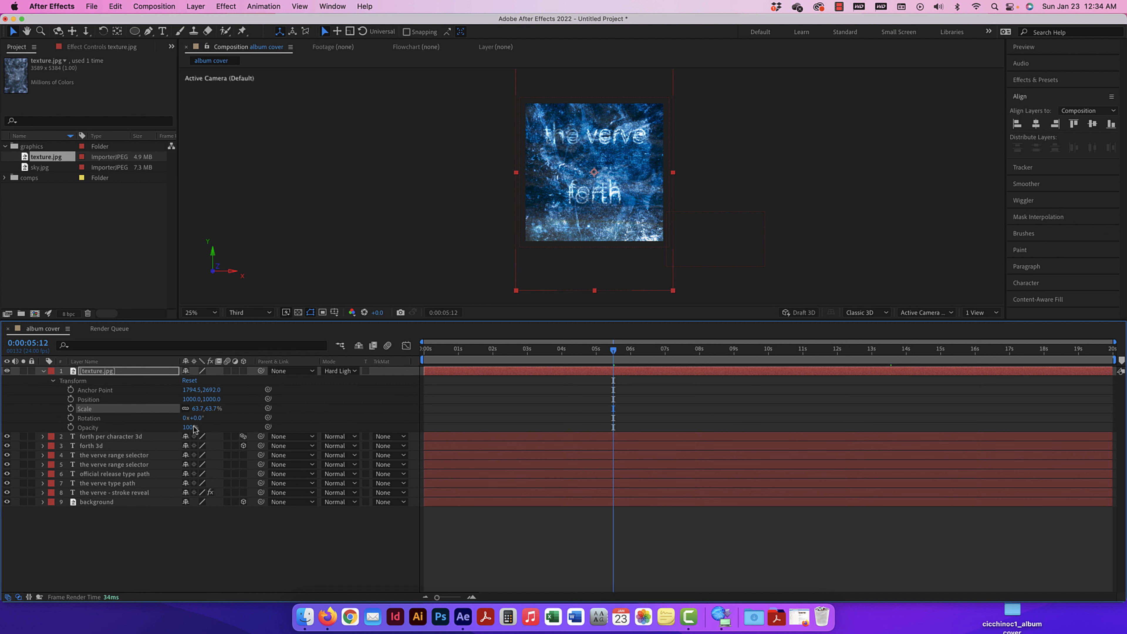
pyautogui.moveTo(194, 428); pyautogui.dragTo(138, 429)
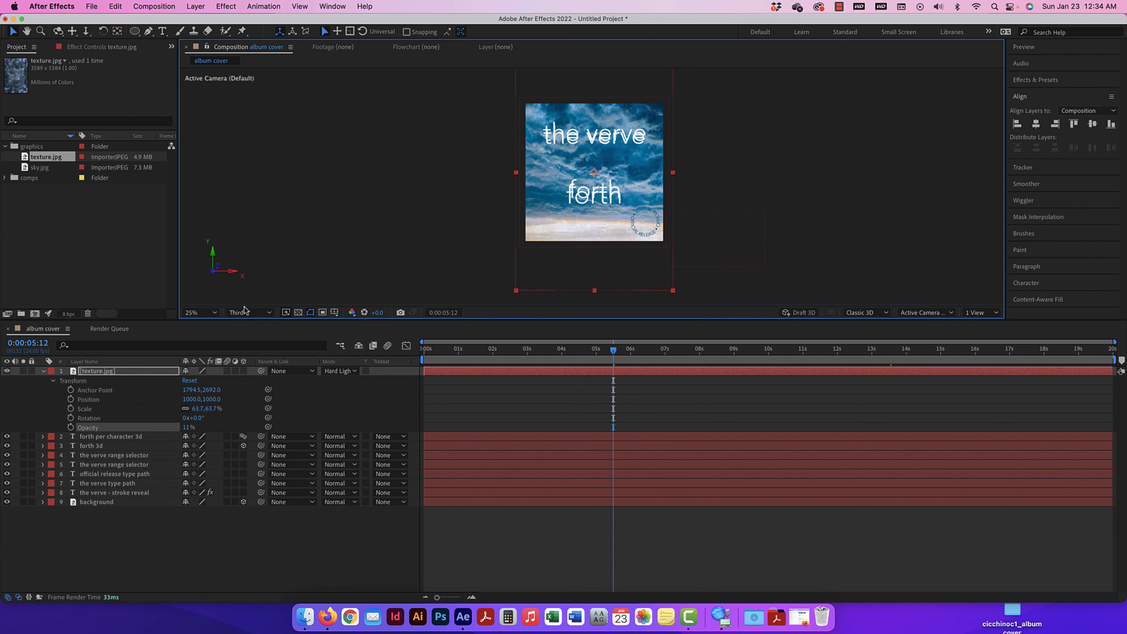
# Step: Set the composition preview resolution to Full and switch the texture layer's blending mode back to Overlay
pyautogui.click(247, 312)
pyautogui.click(248, 338)
pyautogui.press('super+equal')
pyautogui.scroll(2, 710, 160)
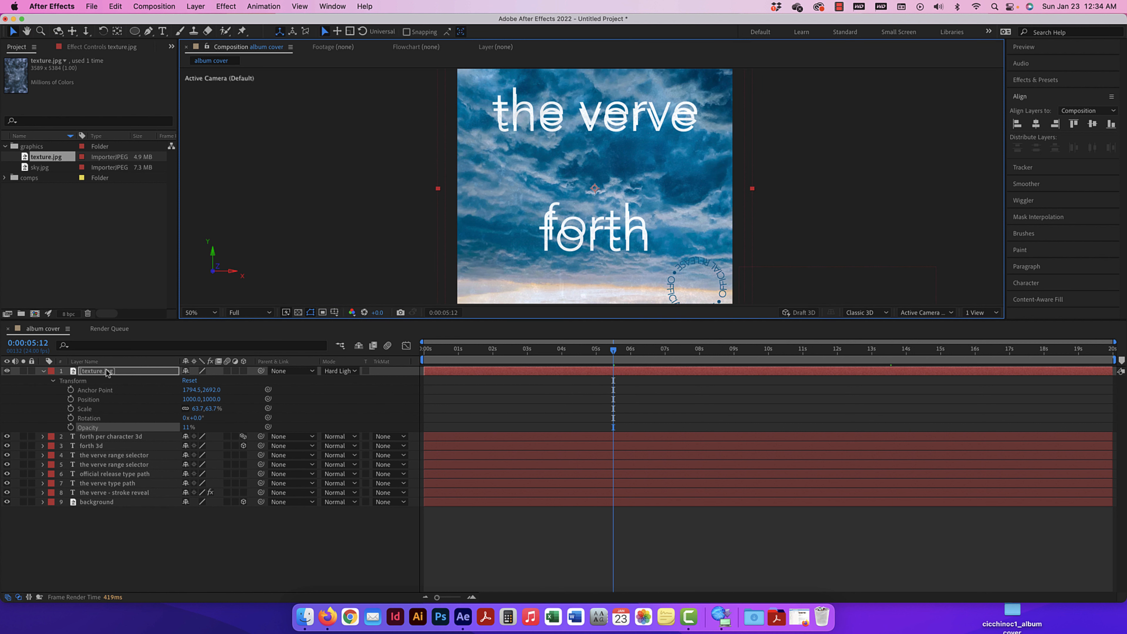
pyautogui.click(351, 372)
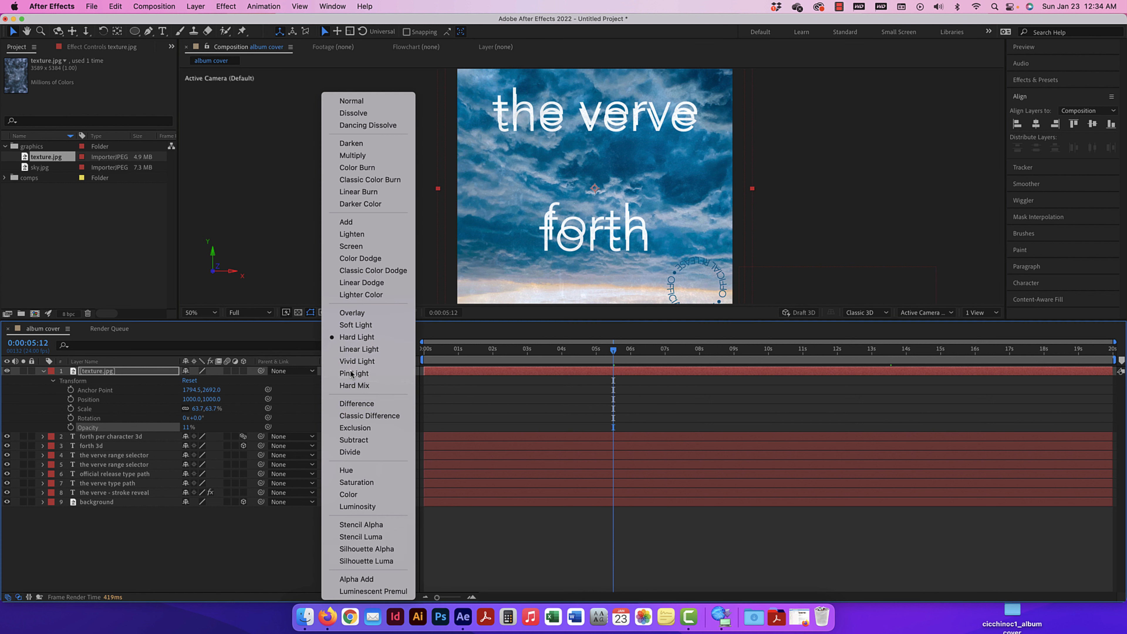
pyautogui.click(362, 313)
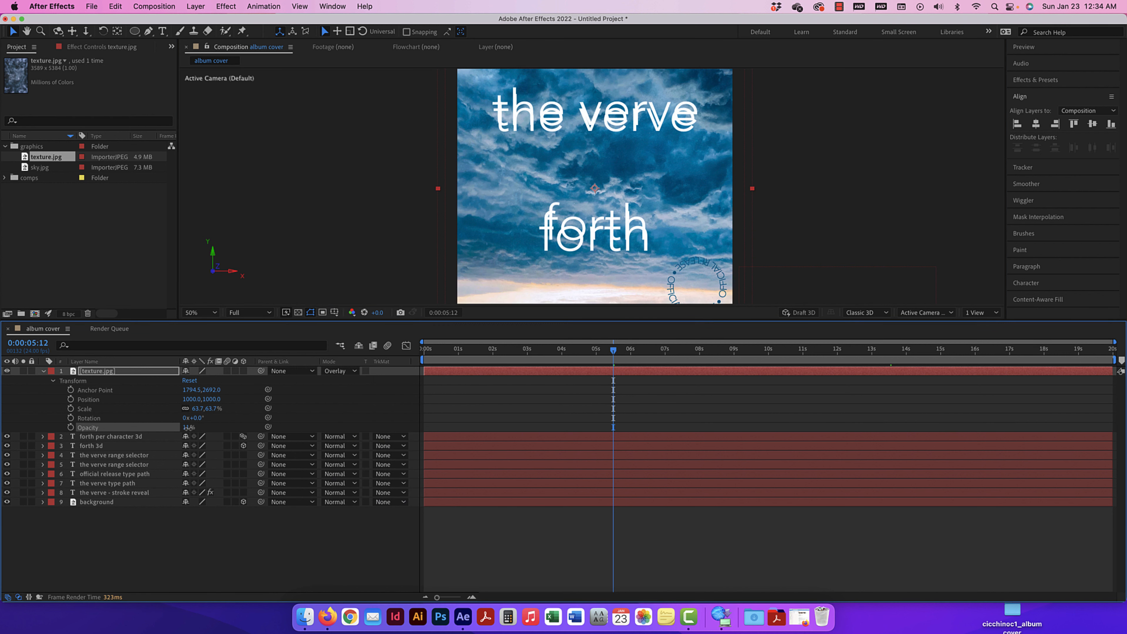
# Step: Try 67% Opacity on the texture layer, settle on 99%, and bring up Effects & Presets
pyautogui.moveTo(188, 428); pyautogui.dragTo(207, 429)
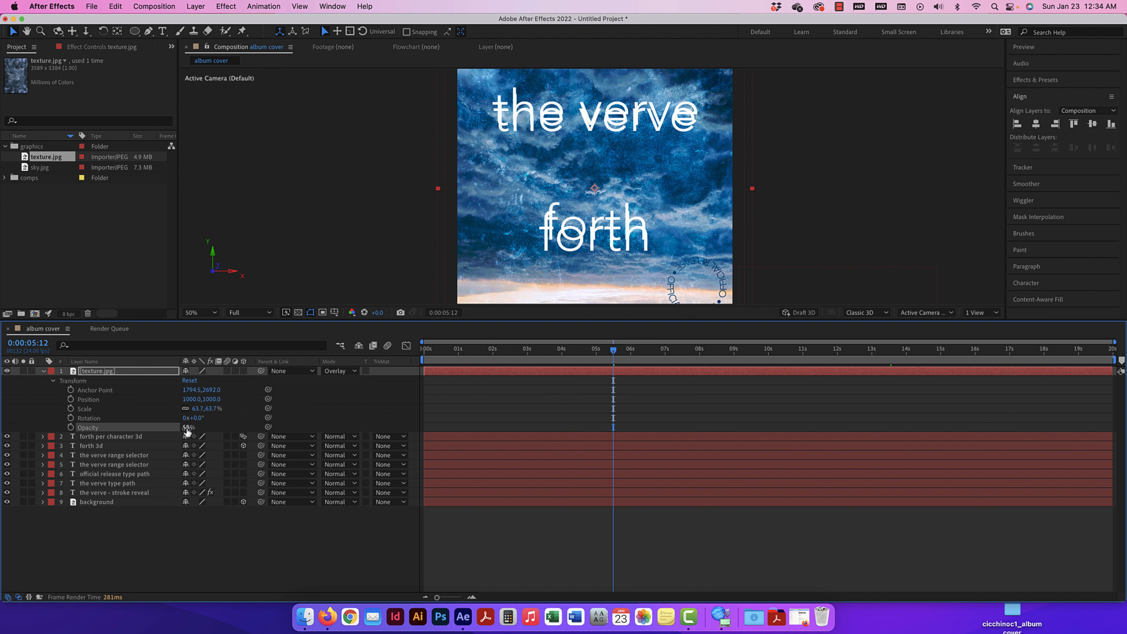
pyautogui.moveTo(186, 428)
pyautogui.mouseDown()
pyautogui.moveTo(208, 429)
pyautogui.moveTo(182, 431)
pyautogui.mouseUp()
pyautogui.press('super+minus')
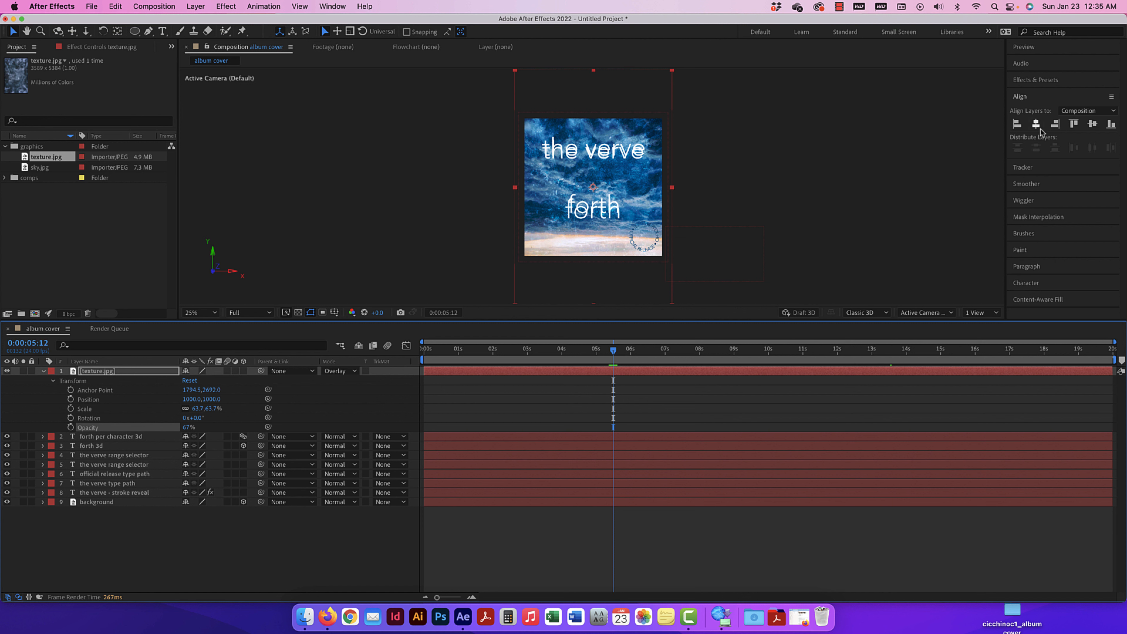
pyautogui.click(1034, 80)
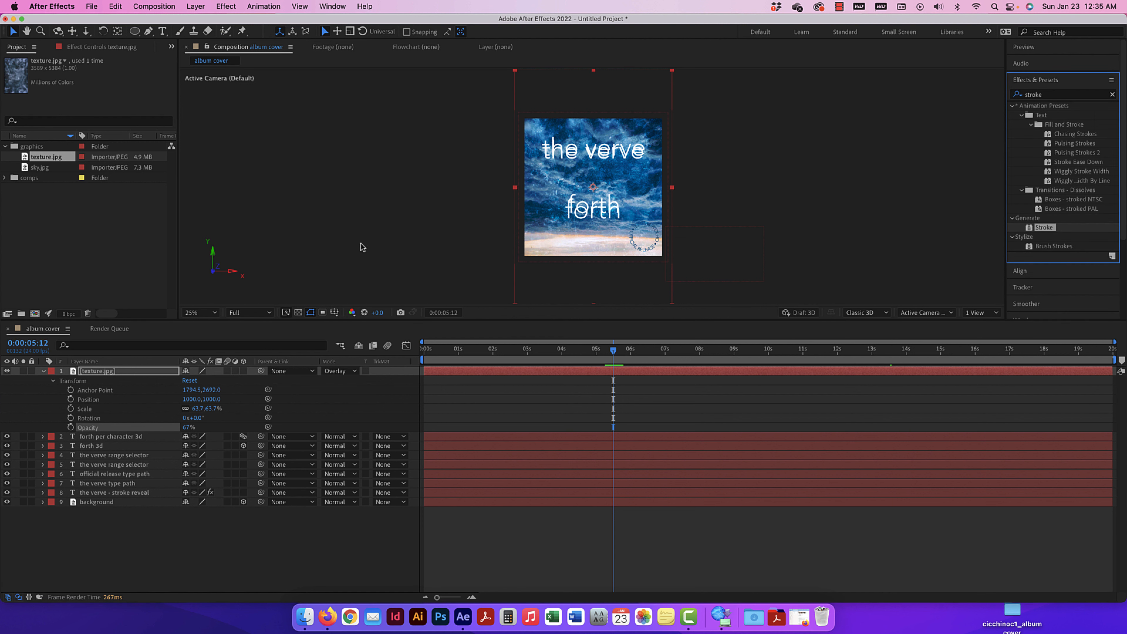
pyautogui.moveTo(188, 428); pyautogui.dragTo(247, 429)
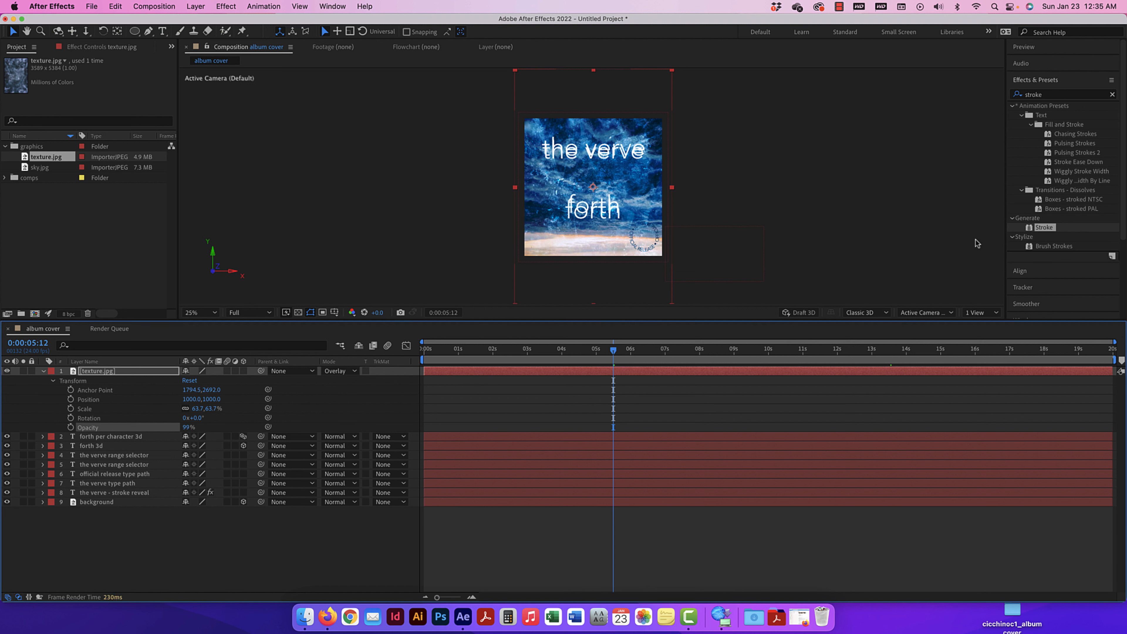
# Step: Clear the stroke search in Effects & Presets and expand the Color Correction category
pyautogui.click(1108, 93)
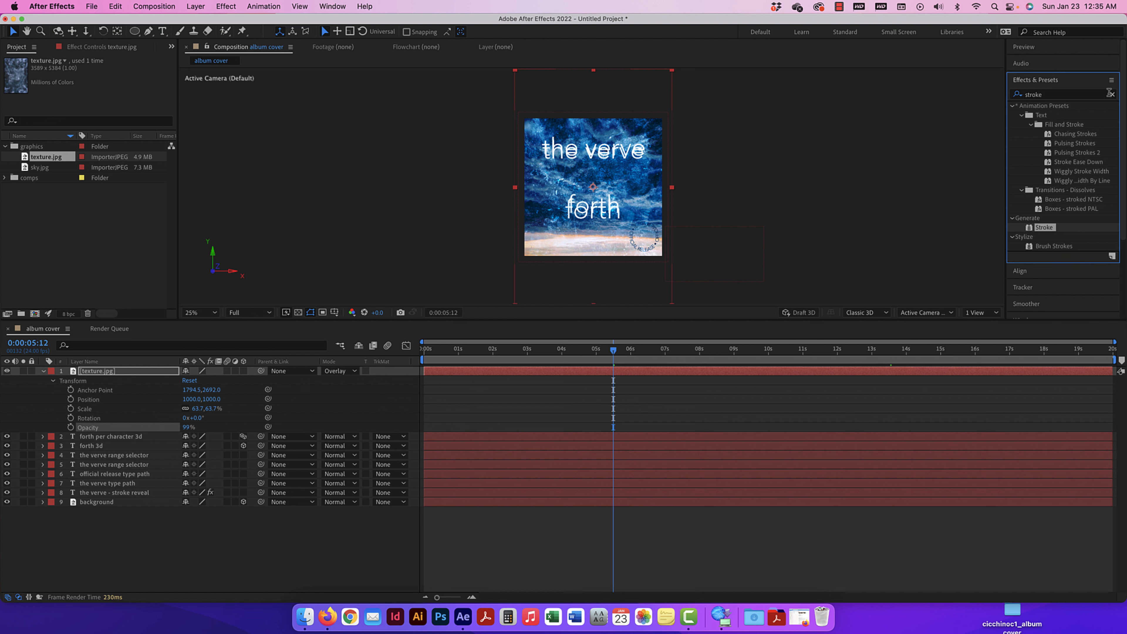
pyautogui.click(1112, 95)
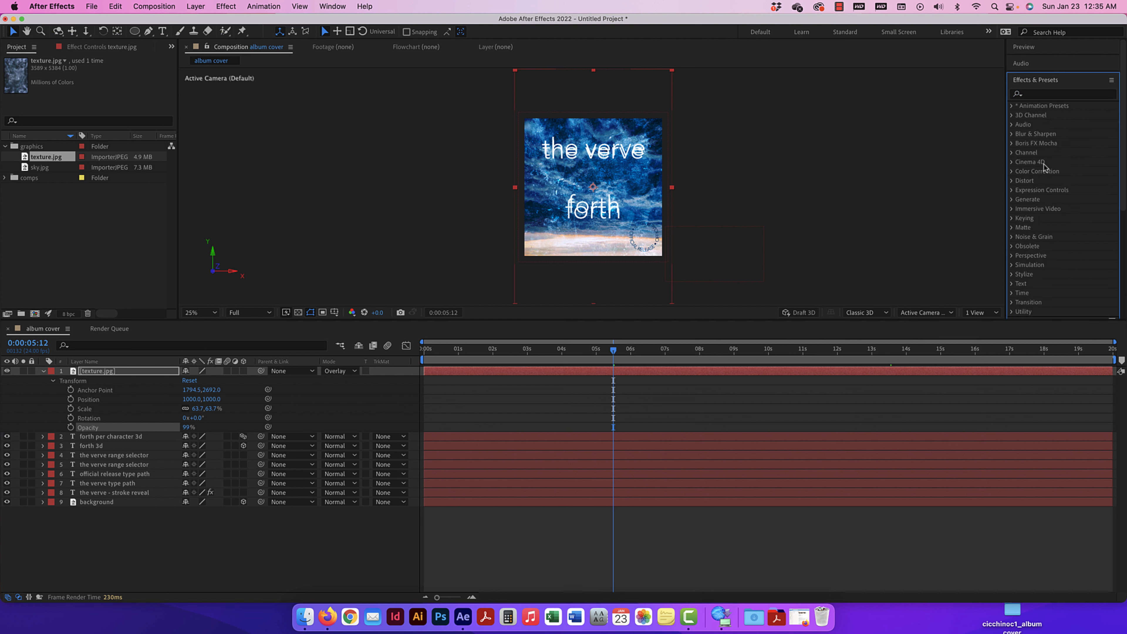
pyautogui.click(1012, 172)
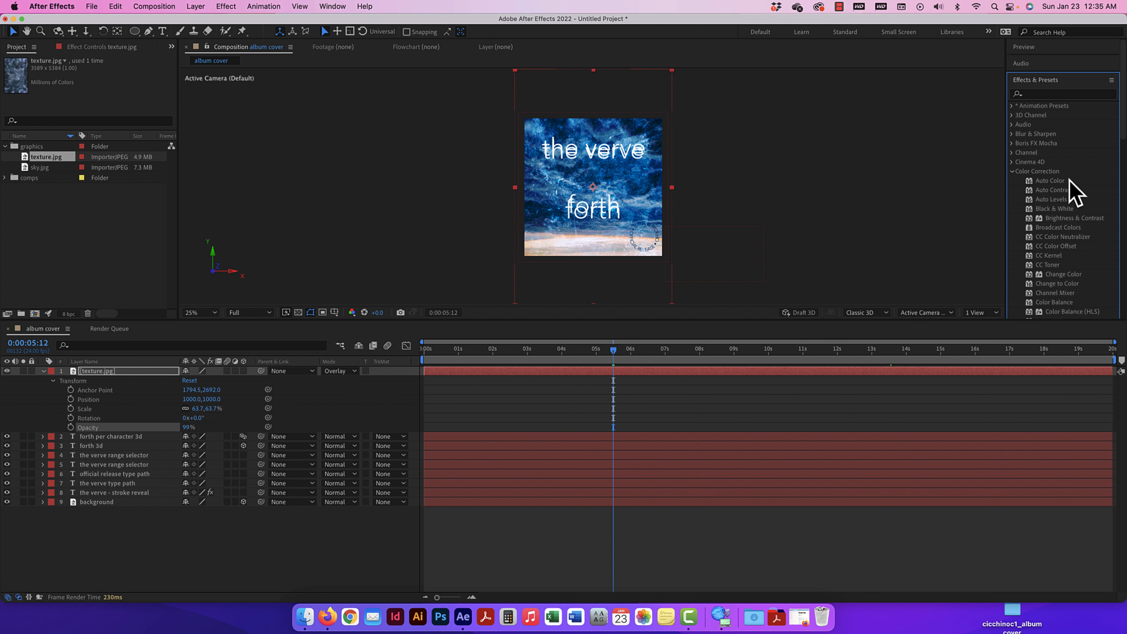
# Step: Apply the Hue/Saturation color correction effect to the texture layer and open its settings in Effect Controls
pyautogui.click(220, 7)
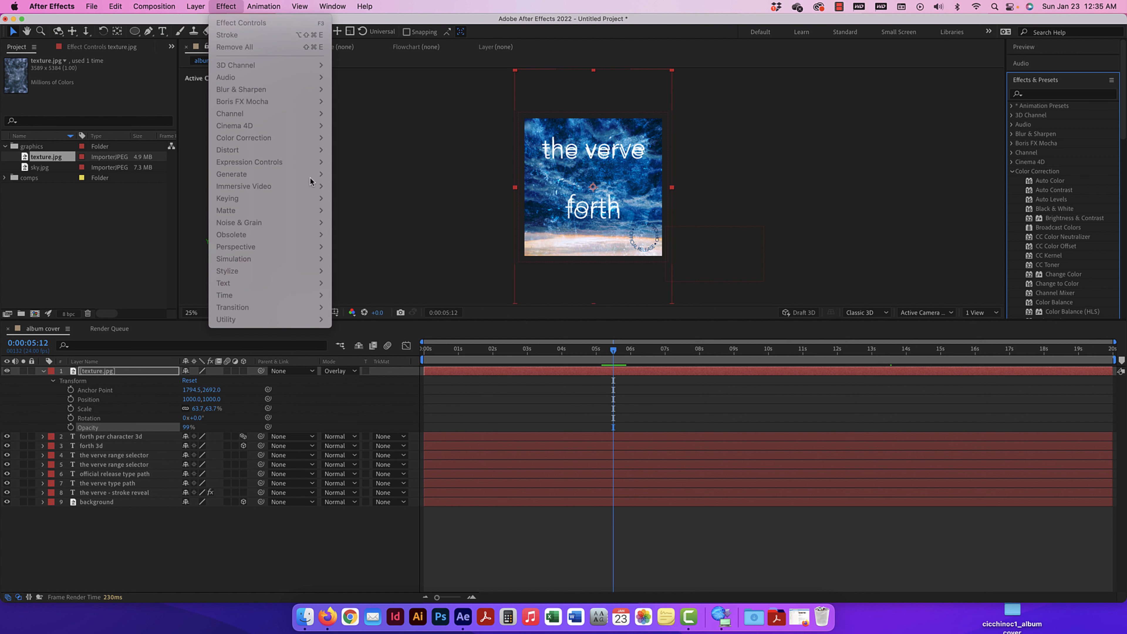
pyautogui.click(108, 372)
pyautogui.click(137, 535)
pyautogui.click(110, 372)
pyautogui.click(231, 7)
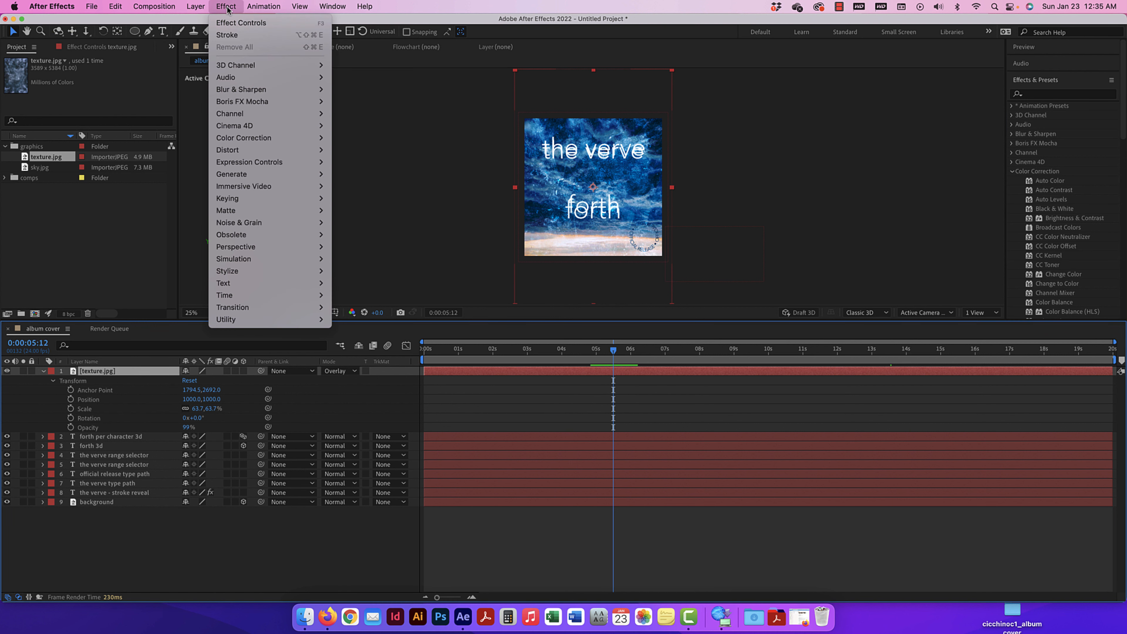
pyautogui.moveTo(238, 139)
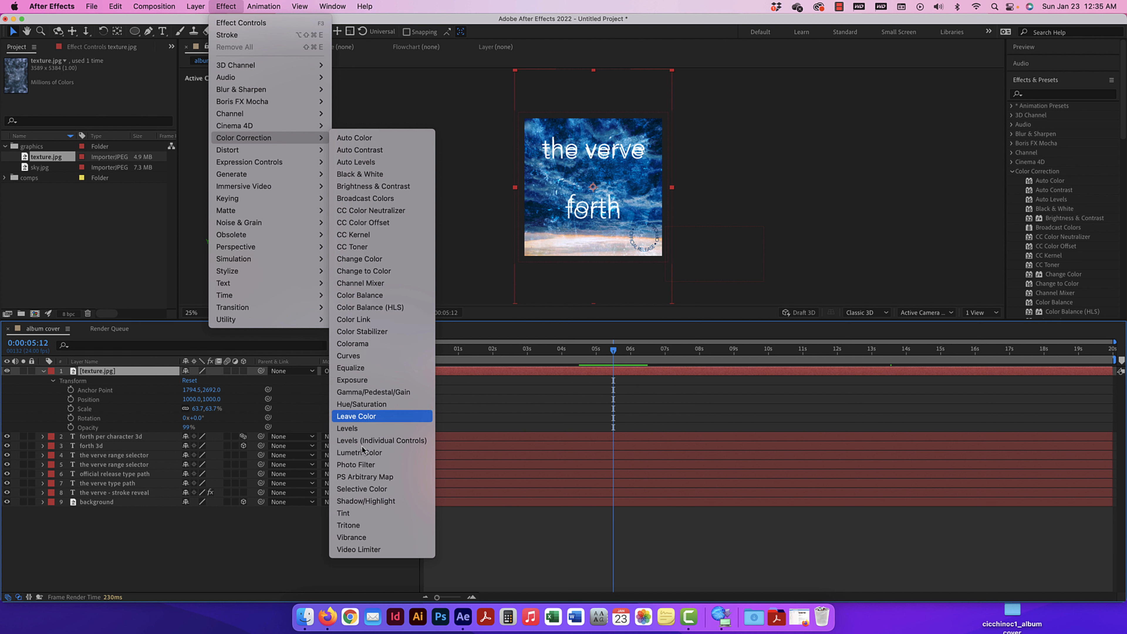
pyautogui.click(361, 404)
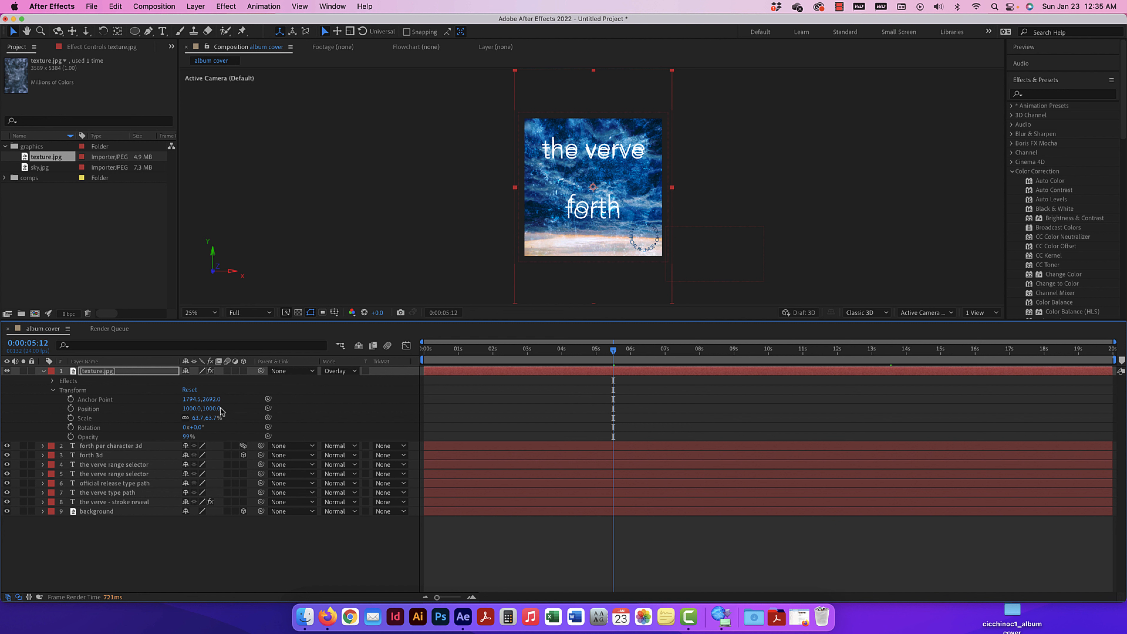
pyautogui.click(52, 381)
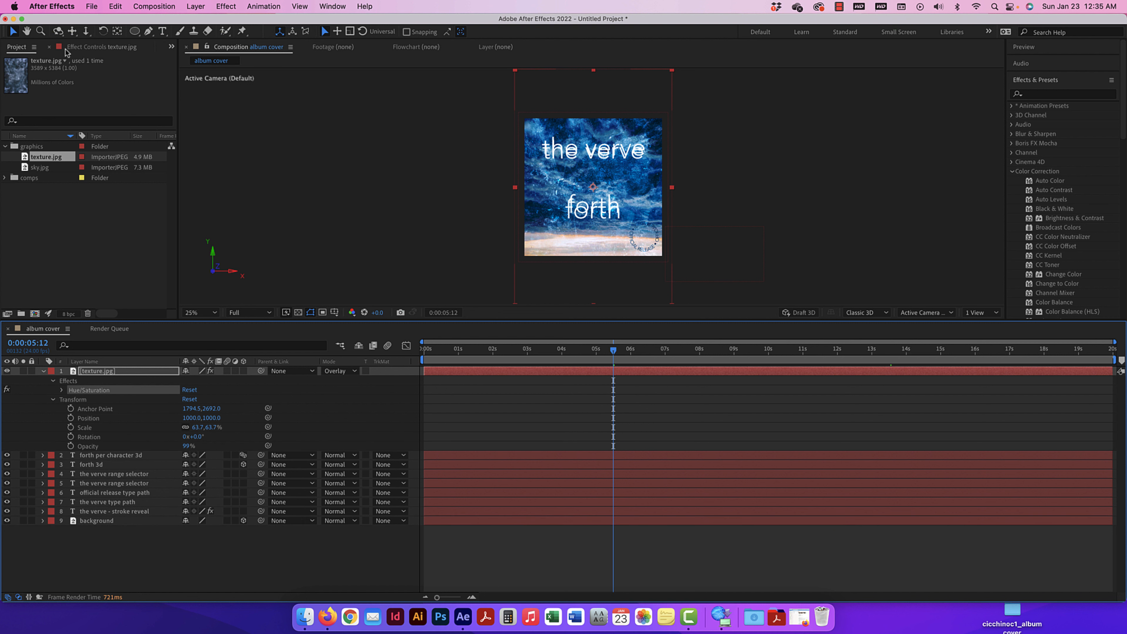
pyautogui.click(103, 48)
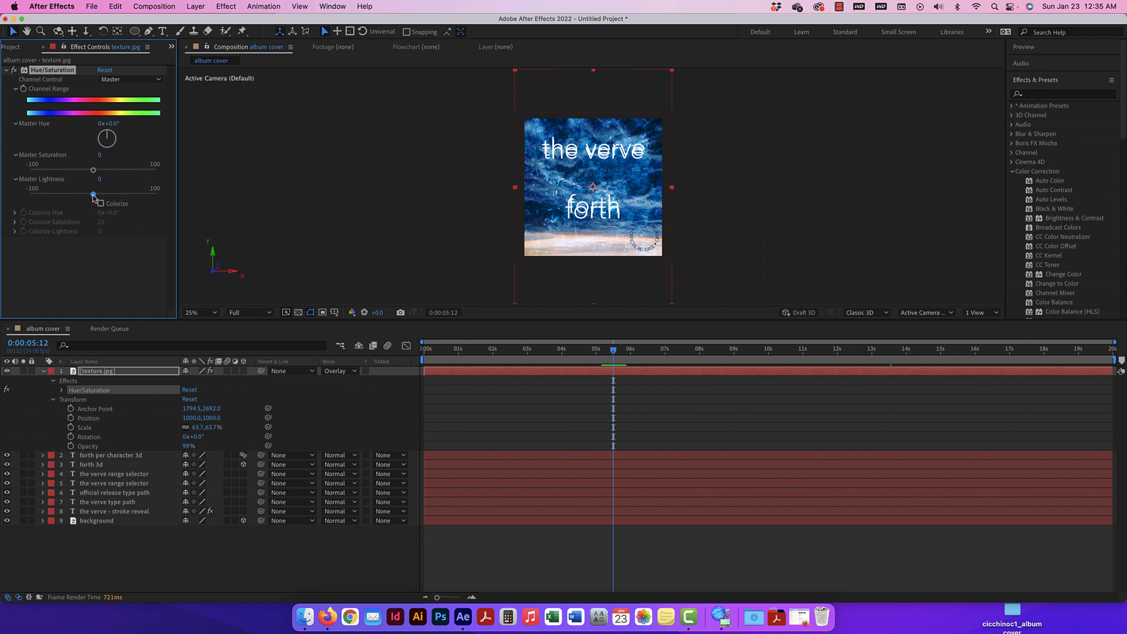
# Step: Try Master Saturation at -100 on the texture, followed by -1 with Master Lightness at -8
pyautogui.press('super+equal')
pyautogui.press('space')
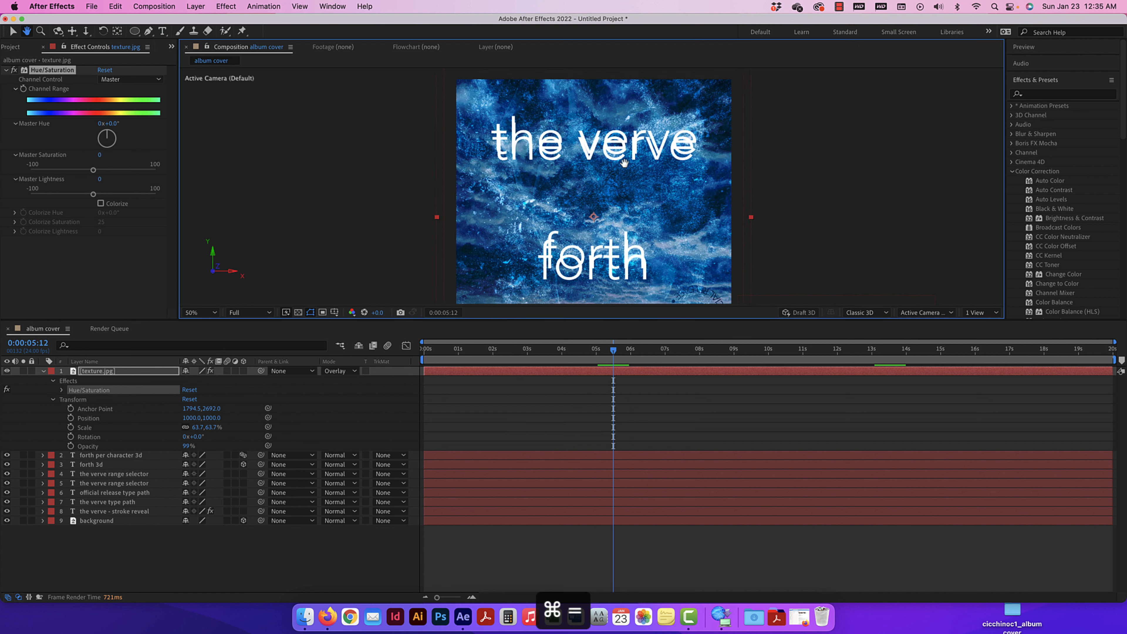
pyautogui.moveTo(624, 164); pyautogui.dragTo(624, 167)
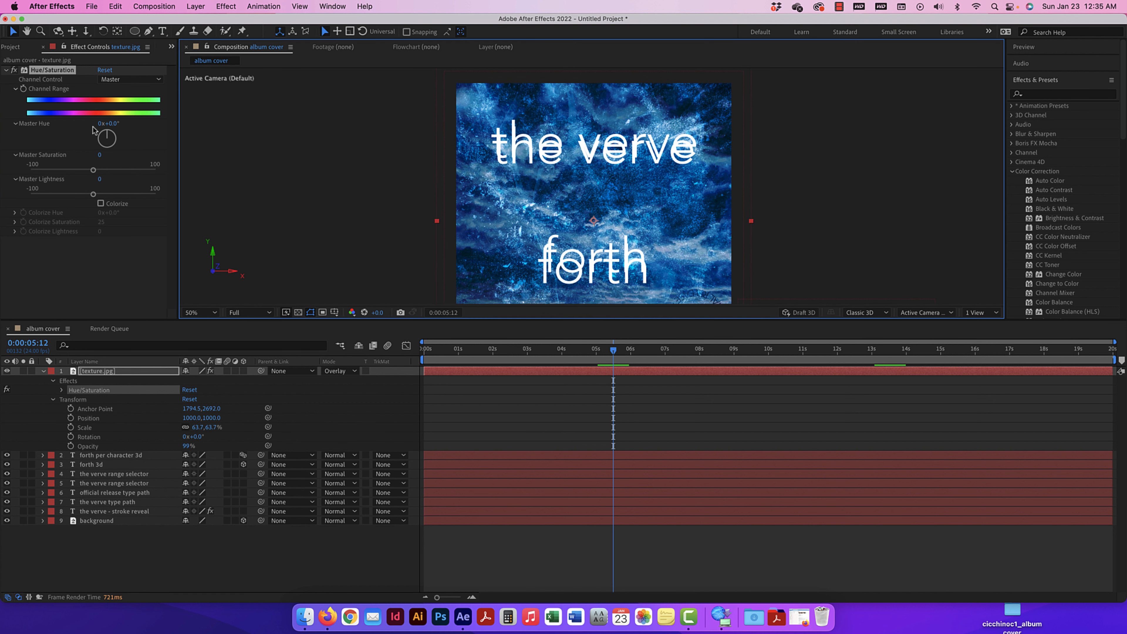
pyautogui.moveTo(93, 170); pyautogui.dragTo(12, 174)
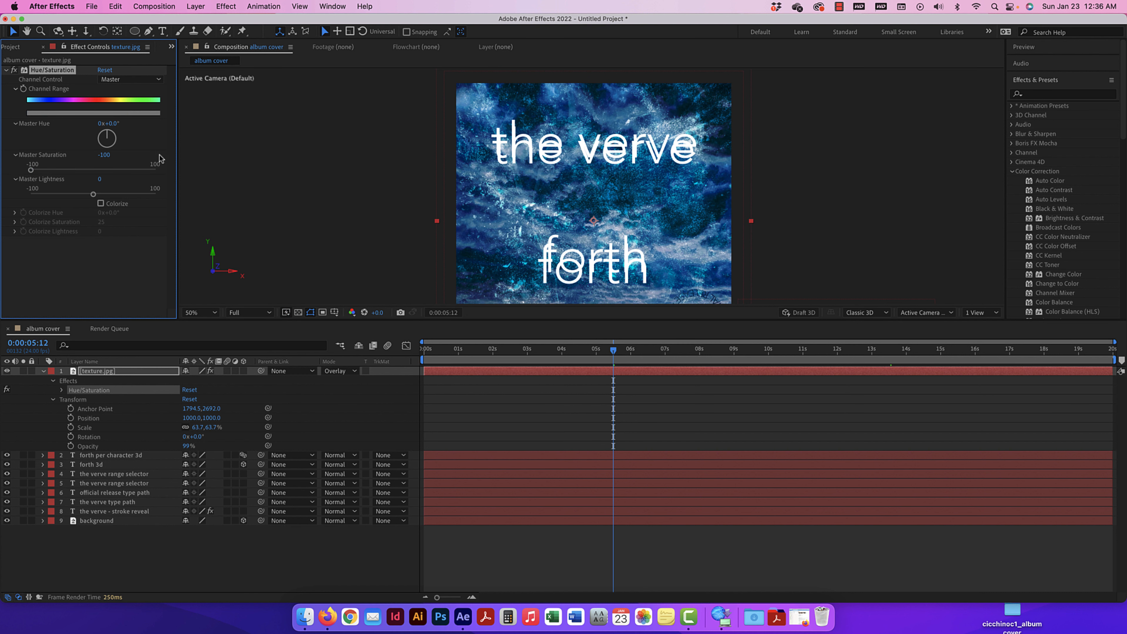
pyautogui.moveTo(33, 171); pyautogui.dragTo(90, 196)
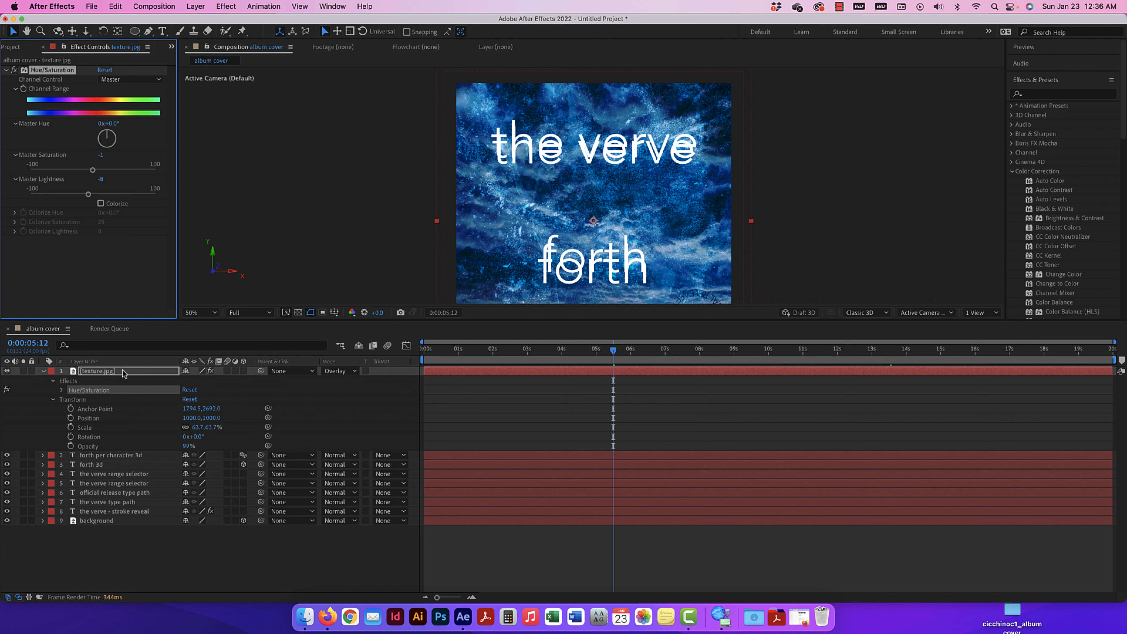
# Step: Try the texture layer directly above the background, and return it to the top of the layer stack
pyautogui.moveTo(126, 375)
pyautogui.mouseDown()
pyautogui.moveTo(114, 383)
pyautogui.moveTo(117, 515)
pyautogui.mouseUp()
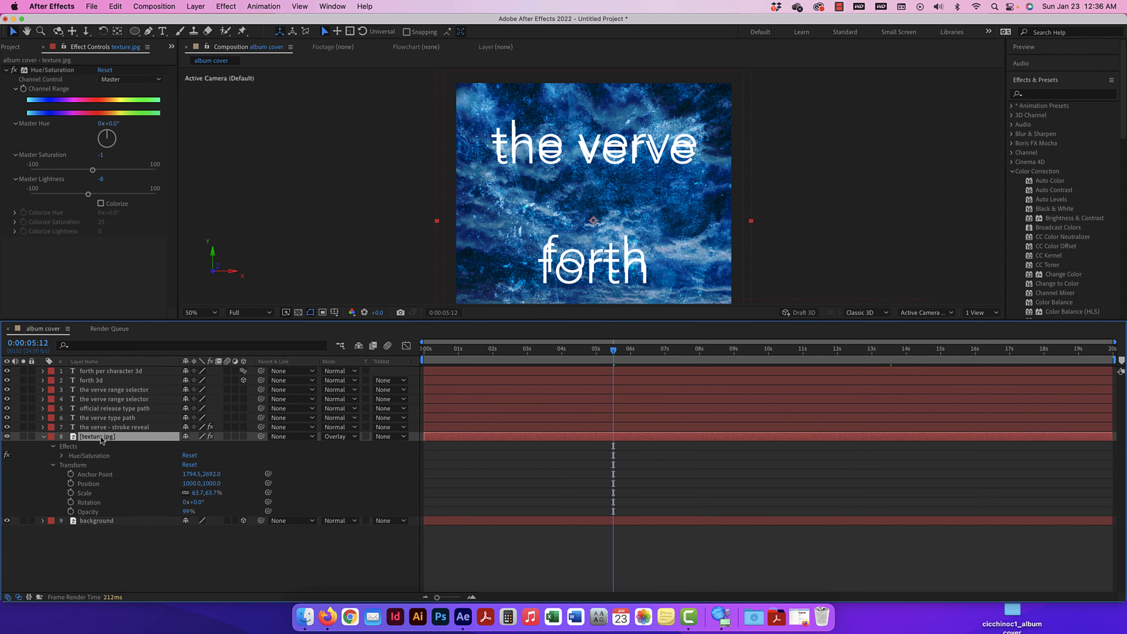
pyautogui.click(44, 437)
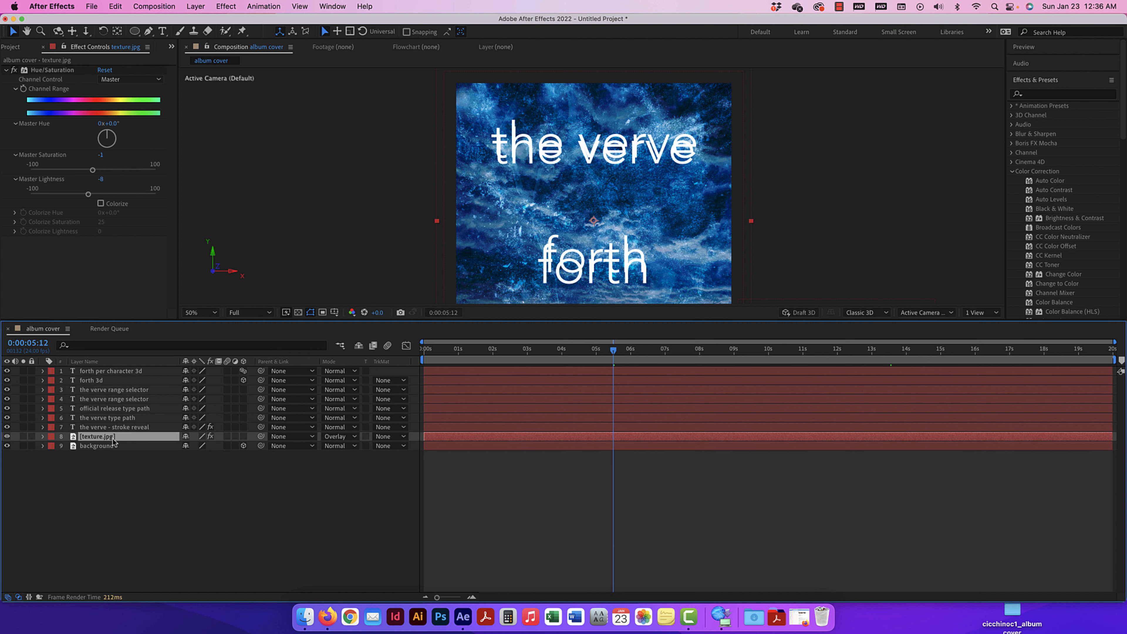
pyautogui.moveTo(113, 439); pyautogui.dragTo(110, 372)
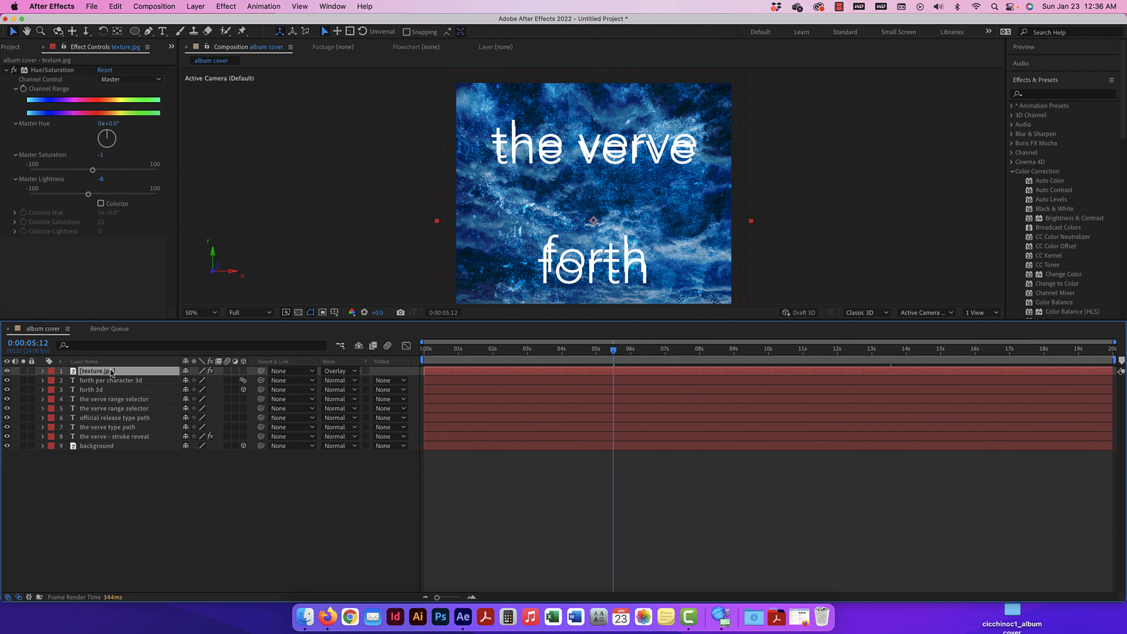
# Step: Reset the texture's Hue/Saturation effect and set Master Saturation to -35 and Master Lightness to -57
pyautogui.click(43, 372)
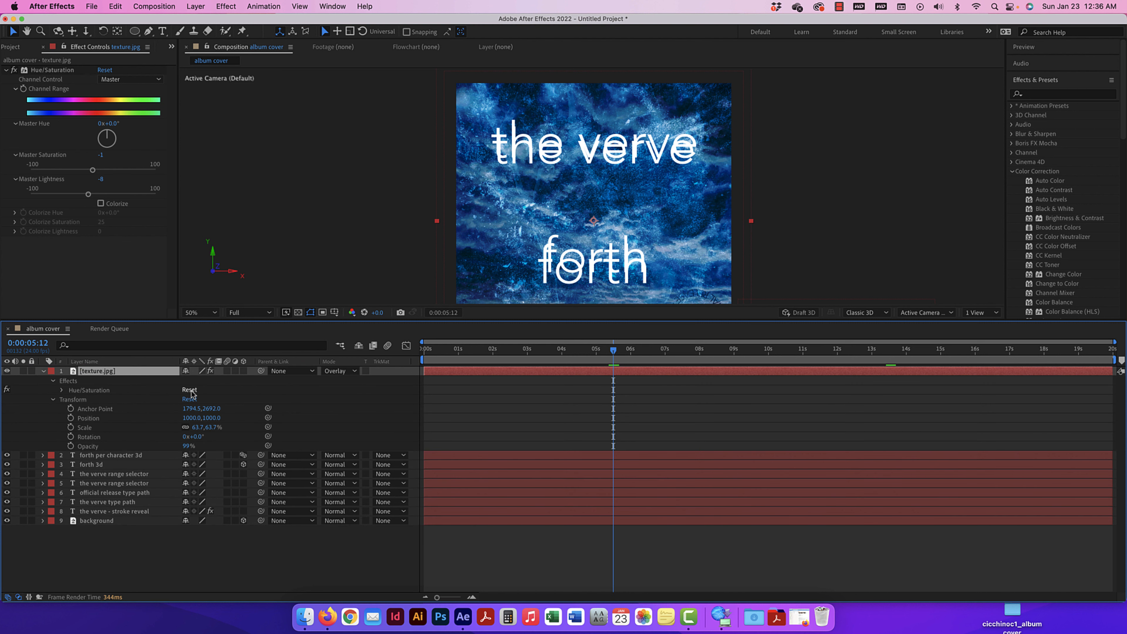
pyautogui.click(108, 71)
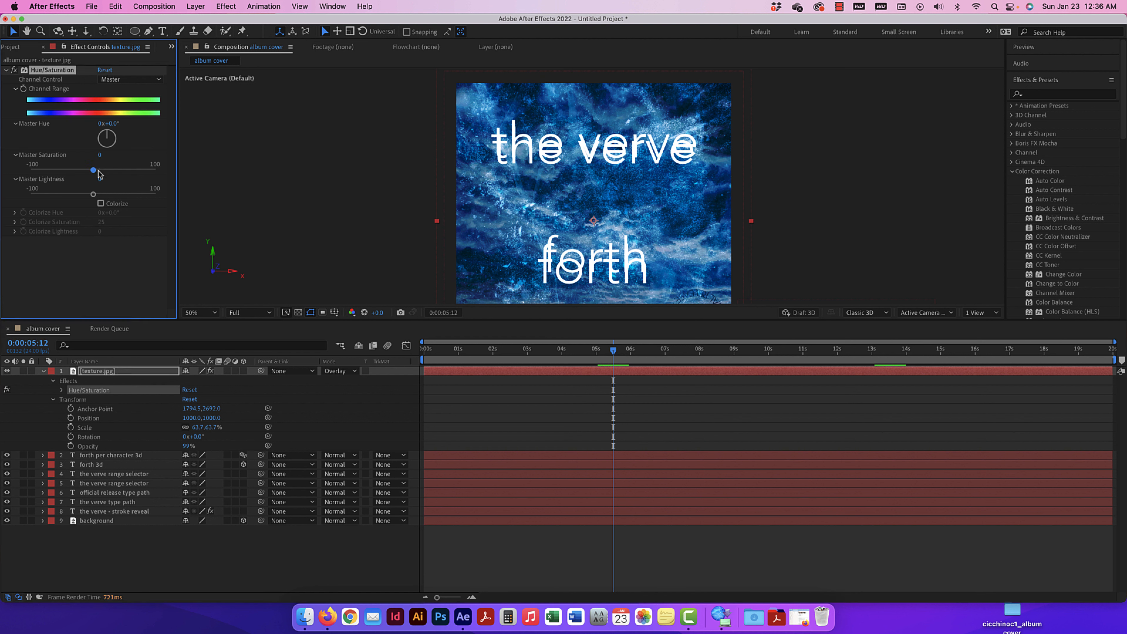
pyautogui.moveTo(93, 171); pyautogui.dragTo(59, 198)
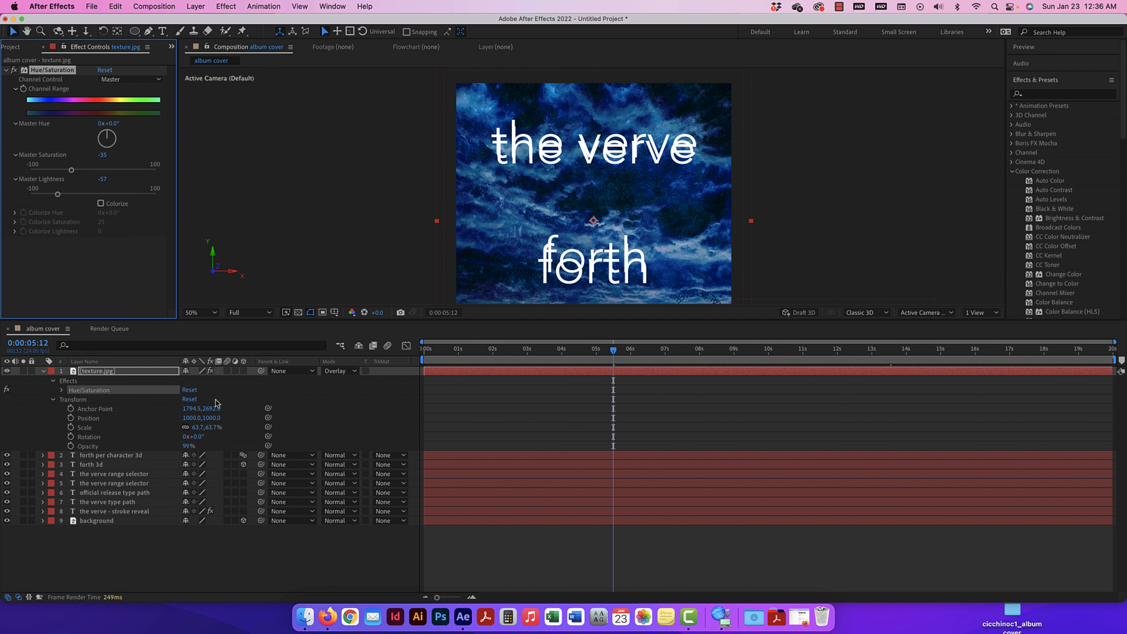
# Step: Try 0% Opacity on the texture layer and raise it to 66%
pyautogui.moveTo(188, 446); pyautogui.dragTo(96, 448)
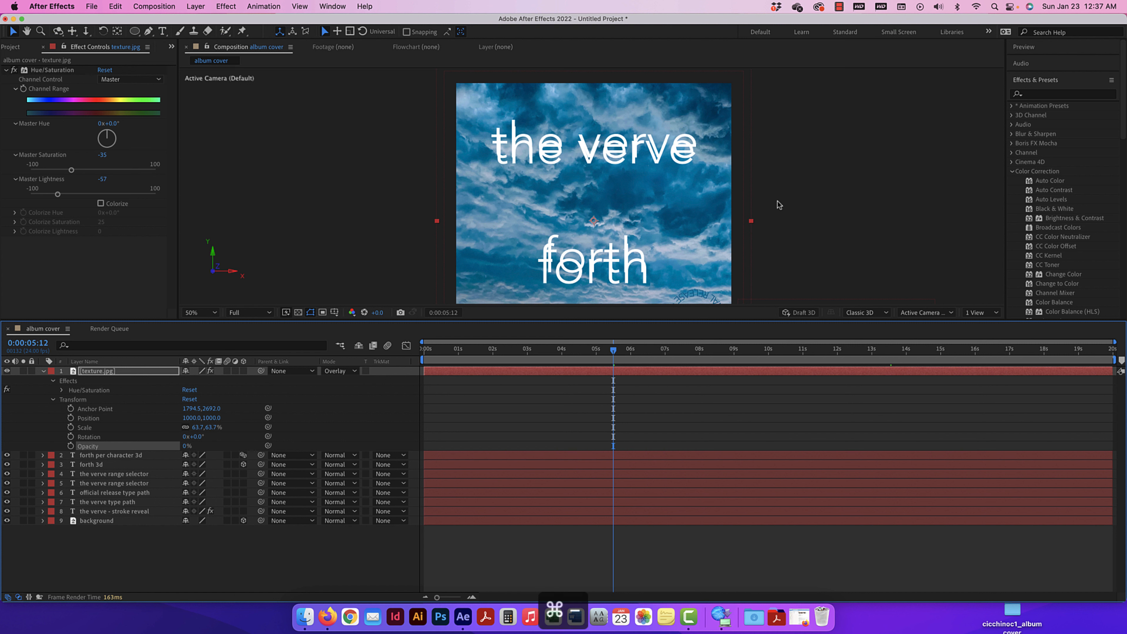
pyautogui.press('super+minus')
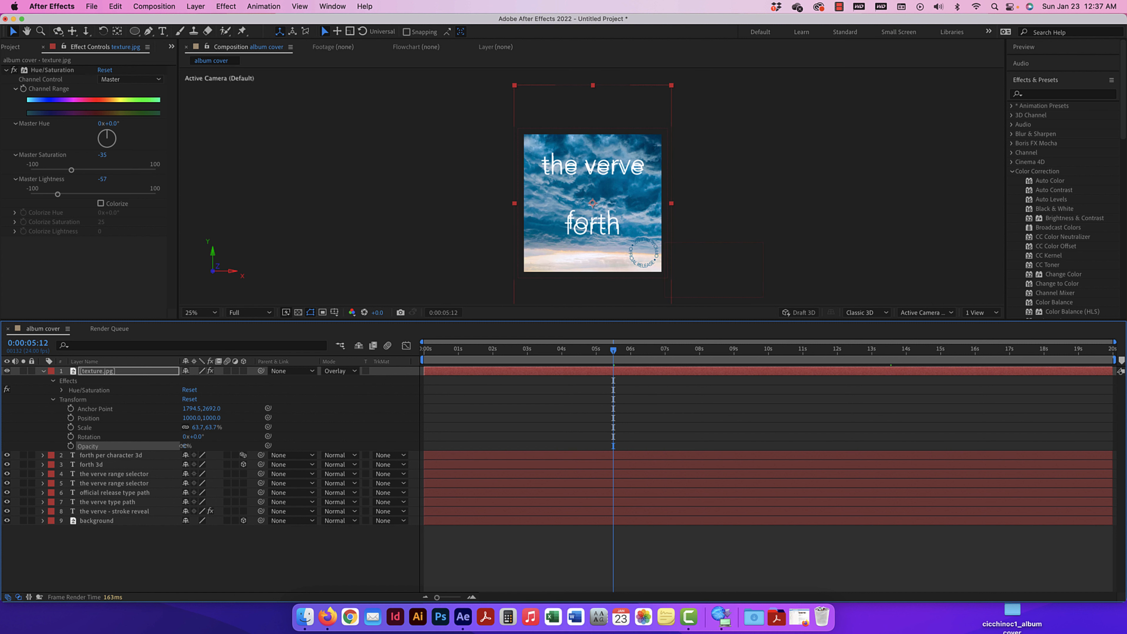
pyautogui.moveTo(186, 446); pyautogui.dragTo(207, 446)
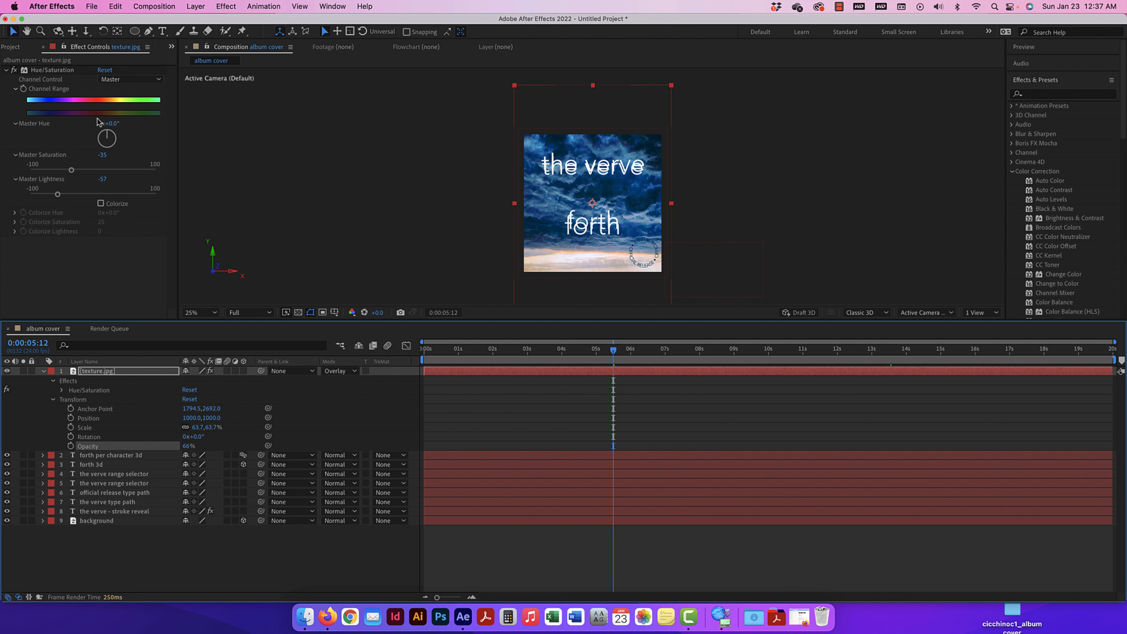
# Step: Refine the texture layer with Master Hue at 128°, Opacity at 72% and Master Saturation at -100
pyautogui.moveTo(107, 137); pyautogui.dragTo(113, 144)
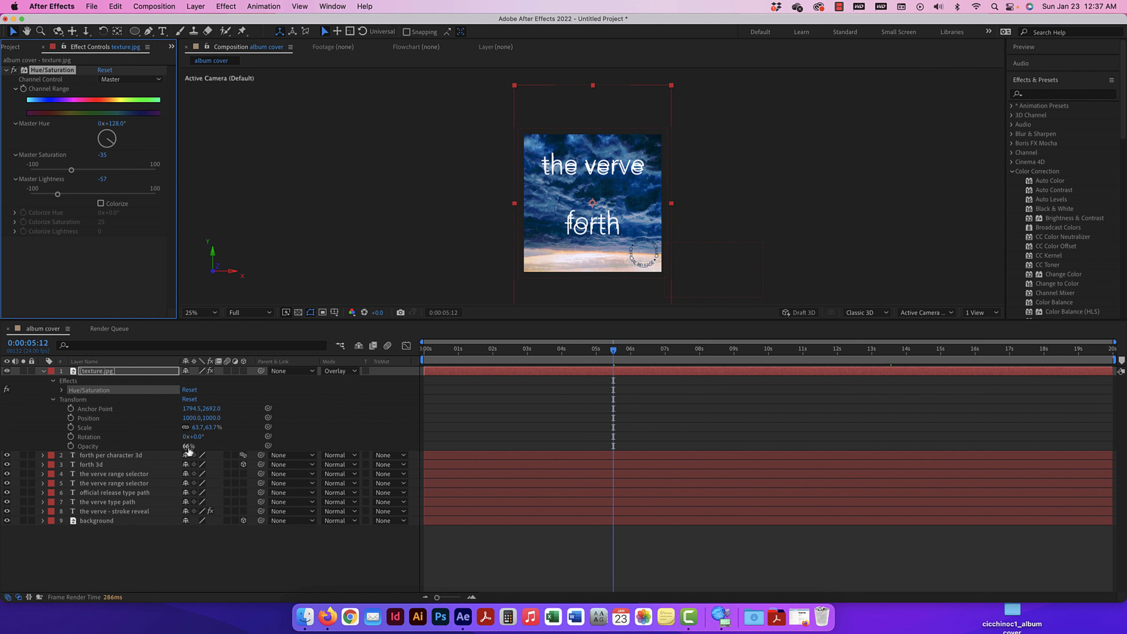
pyautogui.moveTo(188, 446)
pyautogui.mouseDown()
pyautogui.moveTo(210, 446)
pyautogui.moveTo(177, 446)
pyautogui.mouseUp()
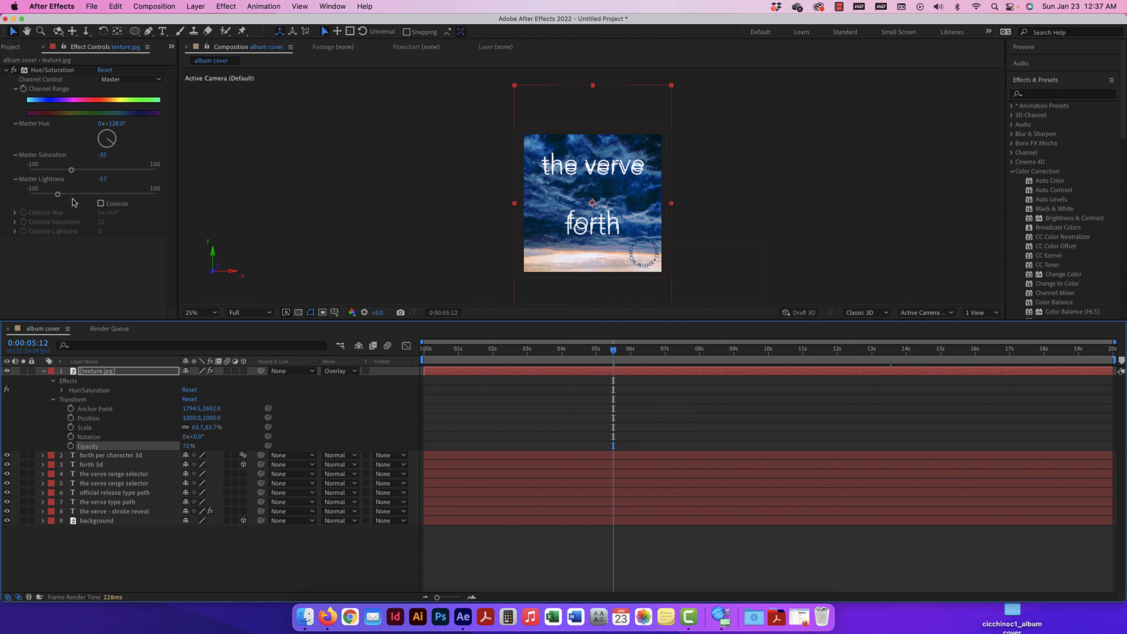
pyautogui.moveTo(72, 173); pyautogui.dragTo(15, 174)
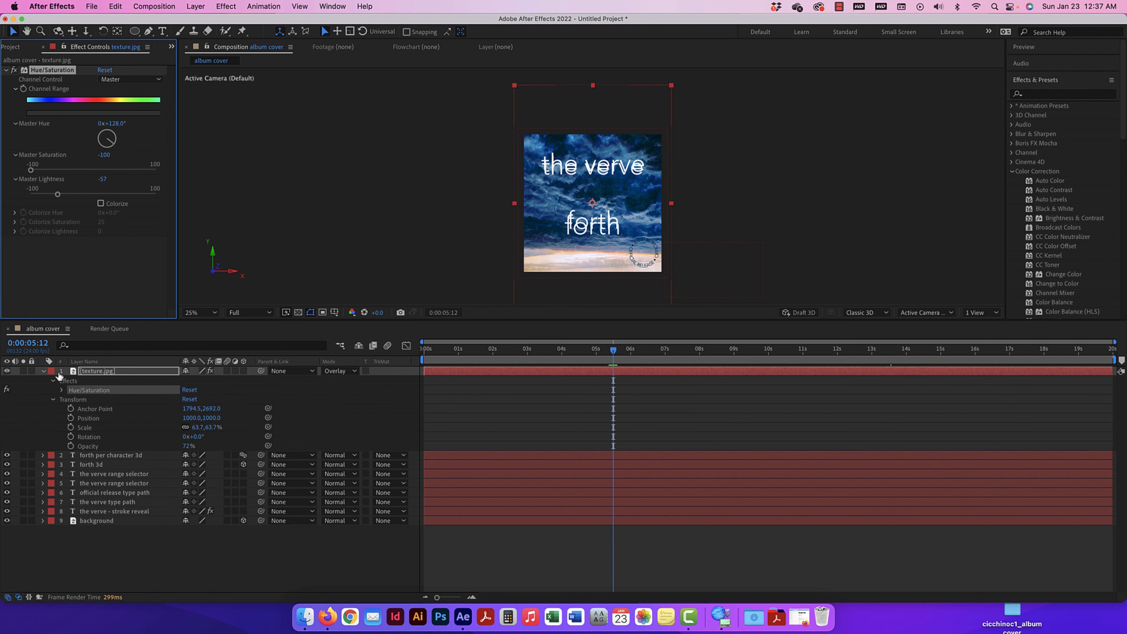
# Step: Compare the cover with the texture's Hue/Saturation effect off and on, and collapse the texture layer's properties
pyautogui.click(43, 371)
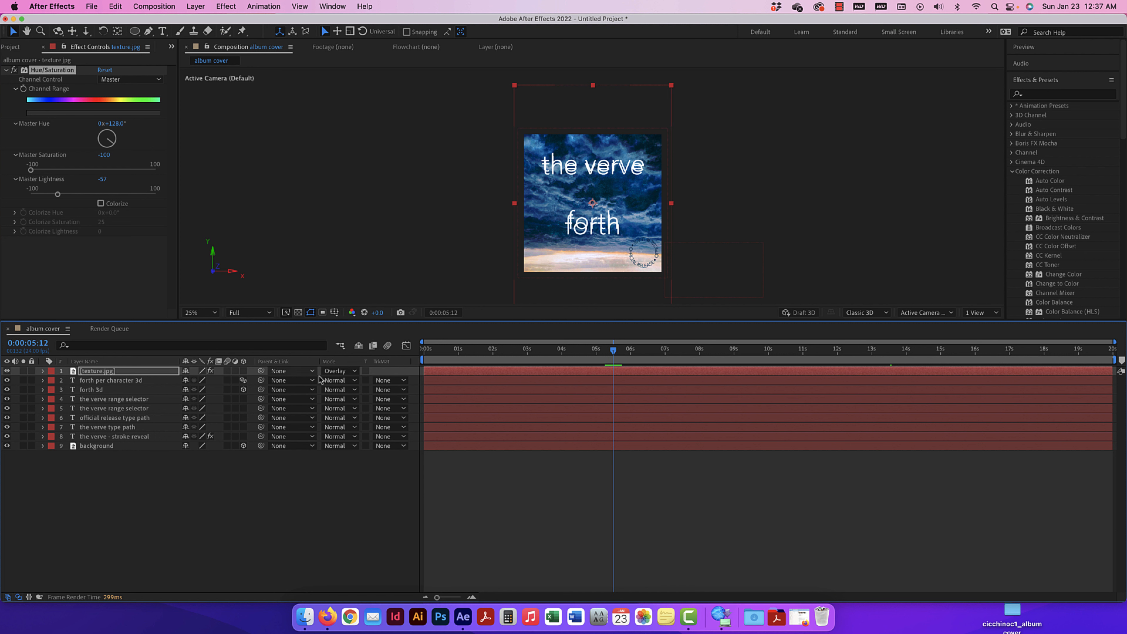
pyautogui.click(7, 70)
pyautogui.click(42, 371)
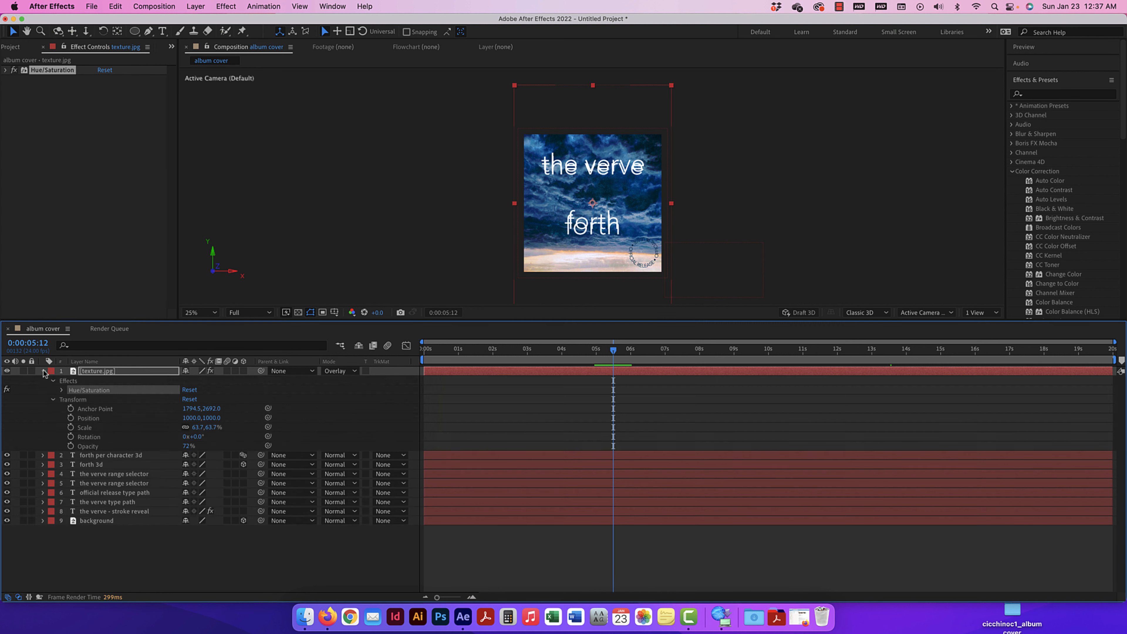
pyautogui.click(6, 390)
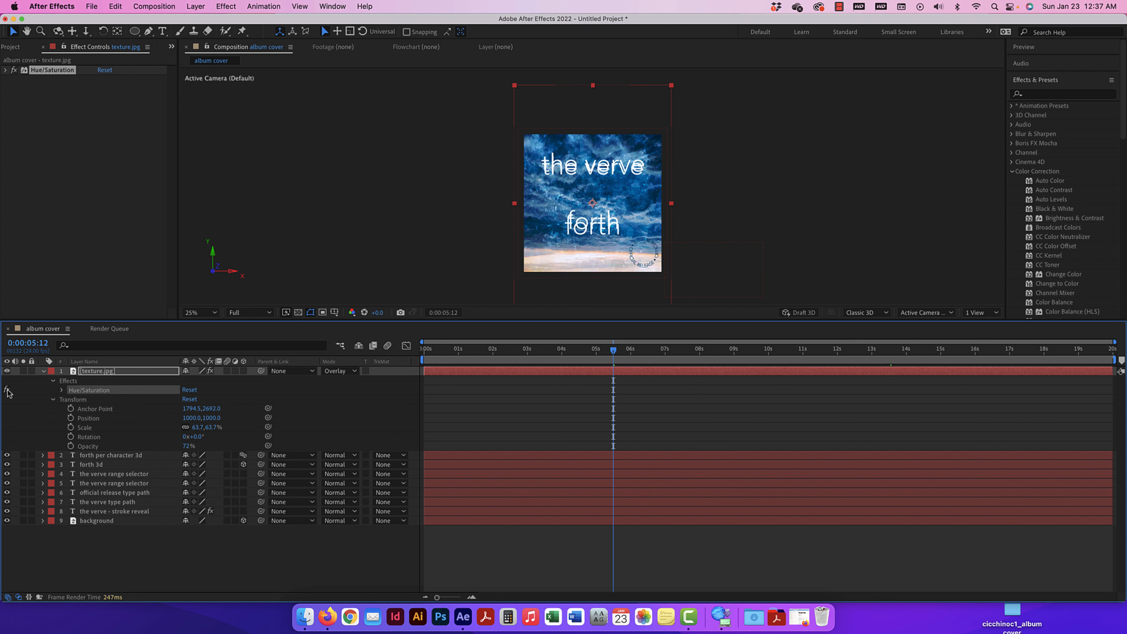
pyautogui.click(7, 390)
pyautogui.click(14, 70)
pyautogui.click(14, 69)
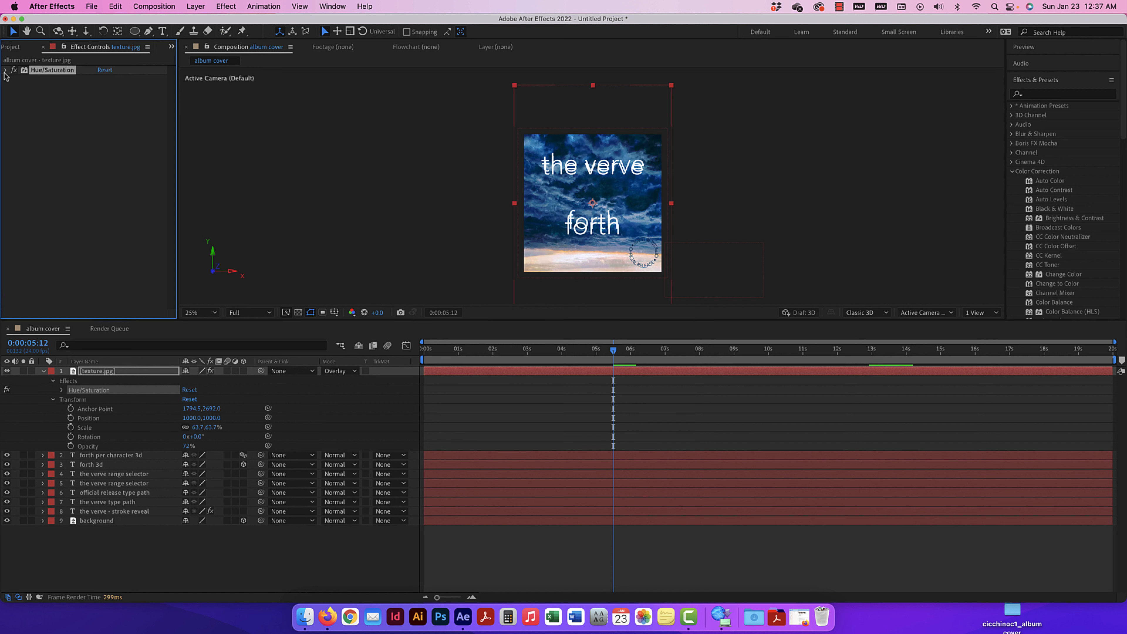
pyautogui.click(5, 71)
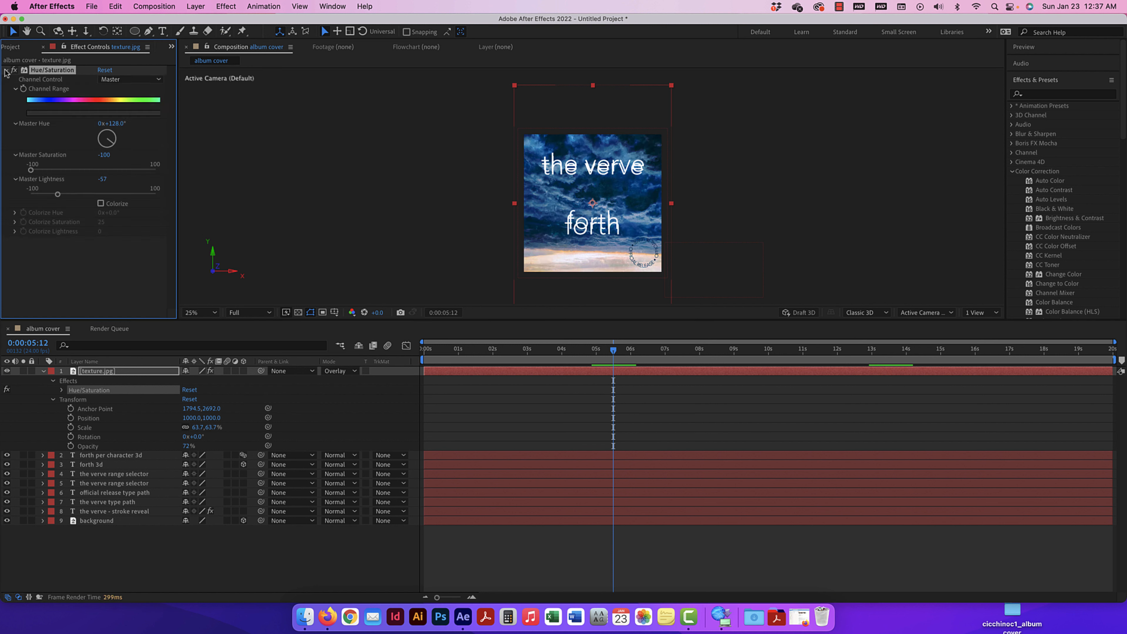
pyautogui.click(53, 400)
pyautogui.click(53, 380)
pyautogui.click(43, 370)
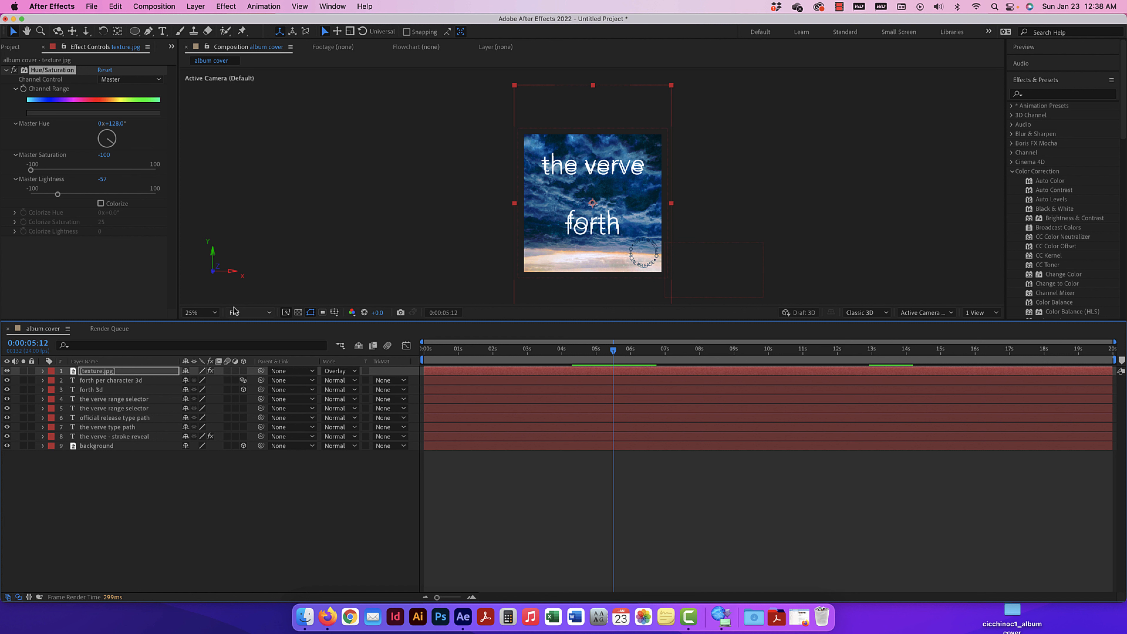
# Step: Hide all the text layers, go to 0:00:01:13, and show only the upper "the verve range selector" title
pyautogui.moveTo(7, 380); pyautogui.dragTo(7, 434)
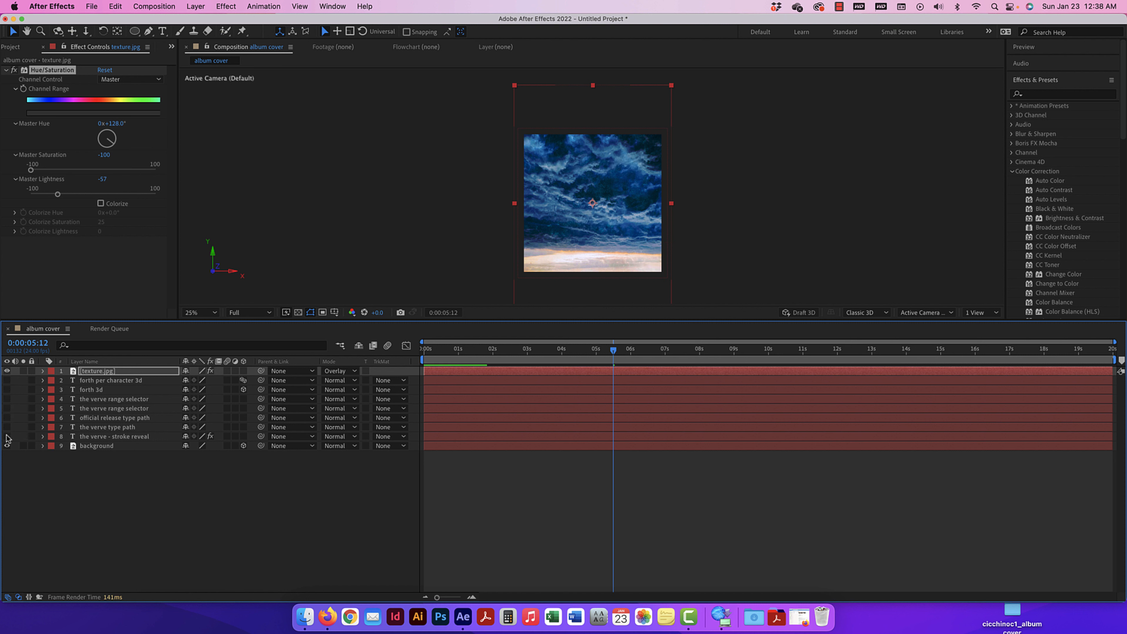
pyautogui.moveTo(614, 352); pyautogui.dragTo(478, 351)
pyautogui.click(6, 390)
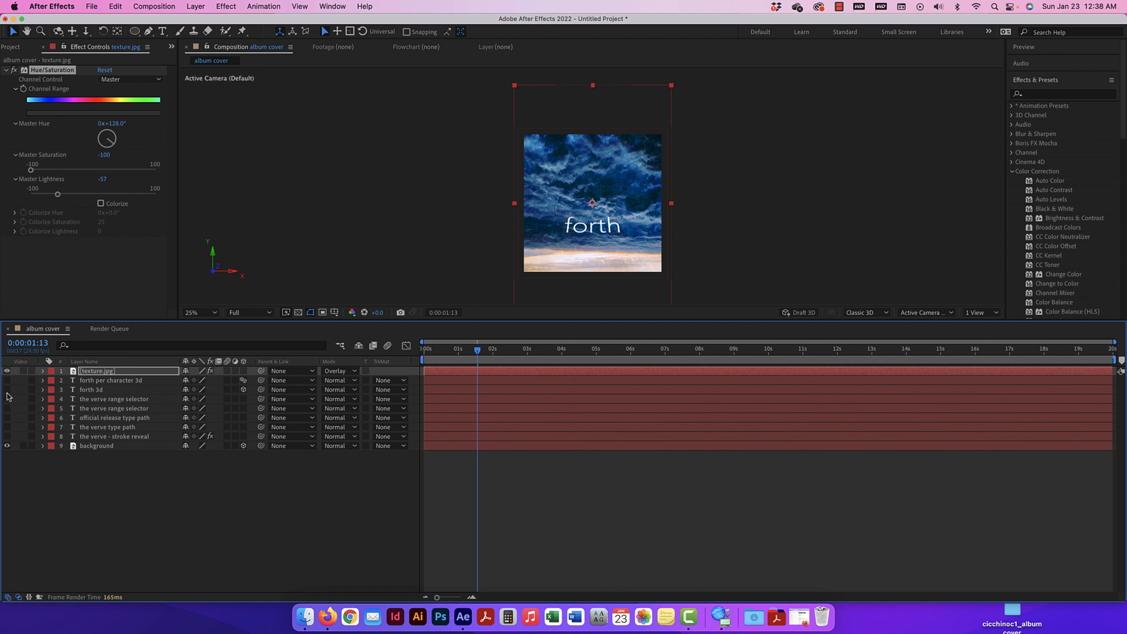
pyautogui.click(6, 389)
pyautogui.click(7, 399)
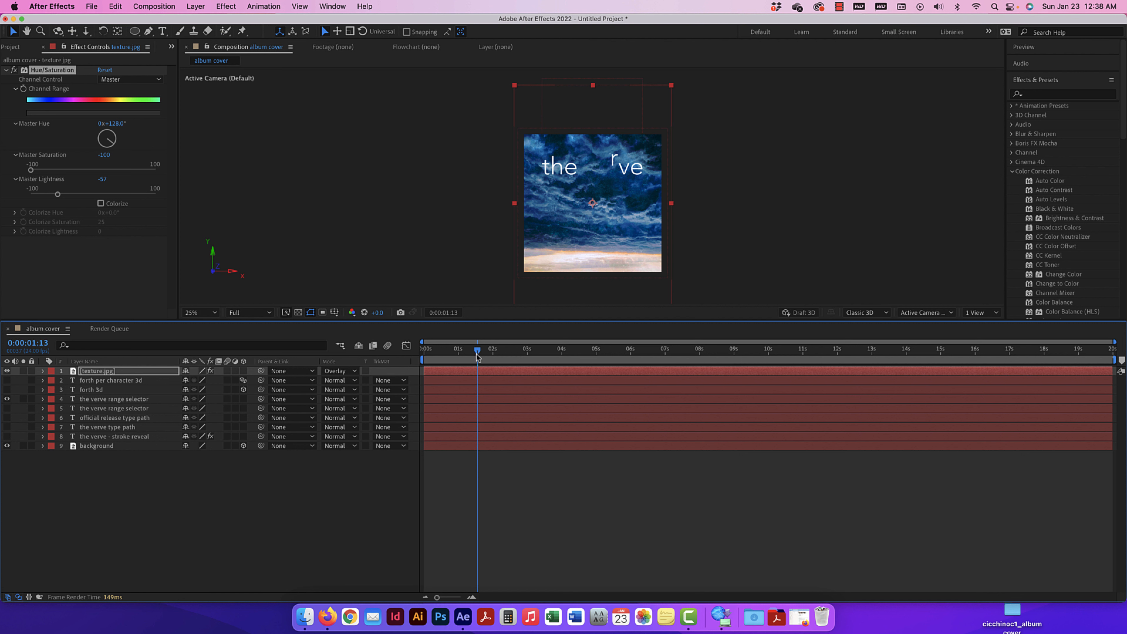
# Step: Add a Drop Shadow layer style to the upper "the verve range selector" title layer
pyautogui.click(42, 399)
pyautogui.click(62, 446)
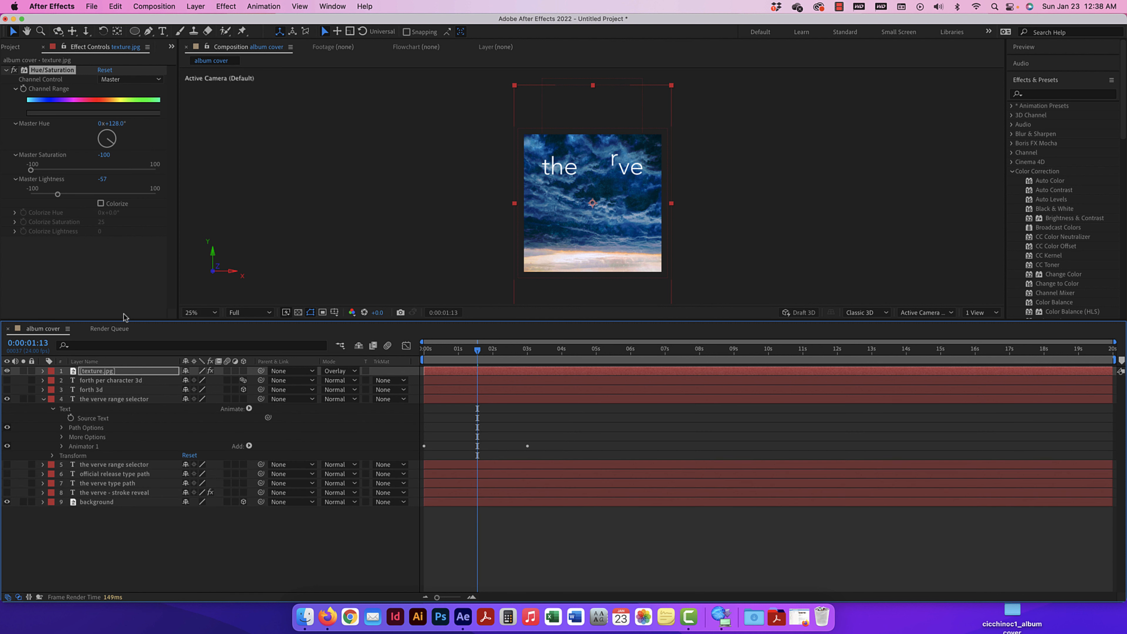
pyautogui.click(97, 399)
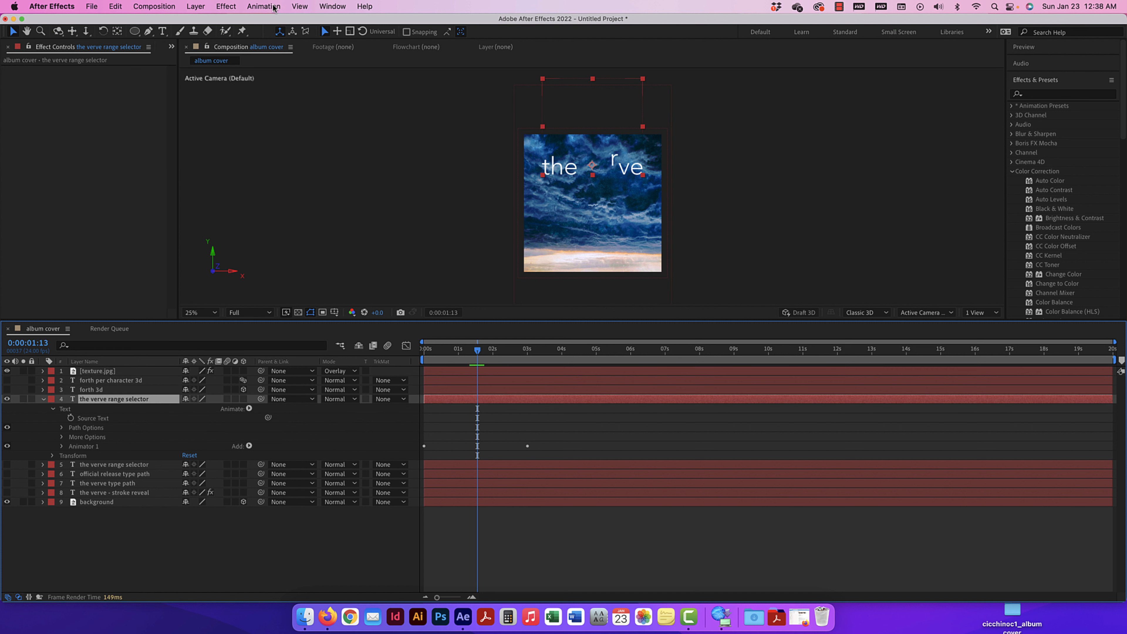
pyautogui.click(195, 6)
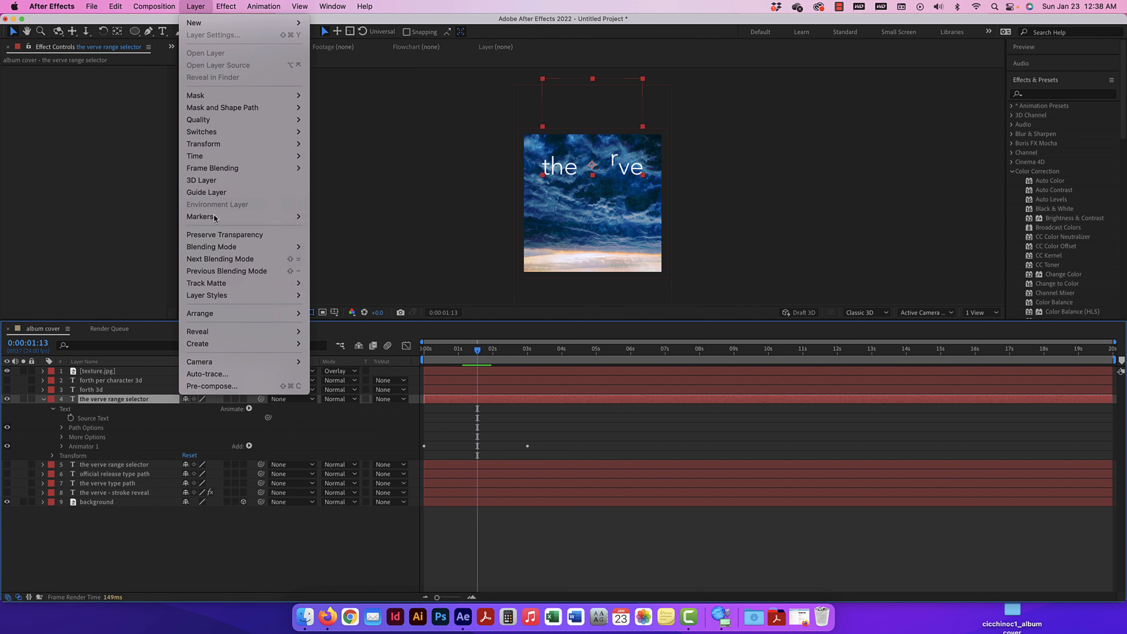
pyautogui.moveTo(262, 297)
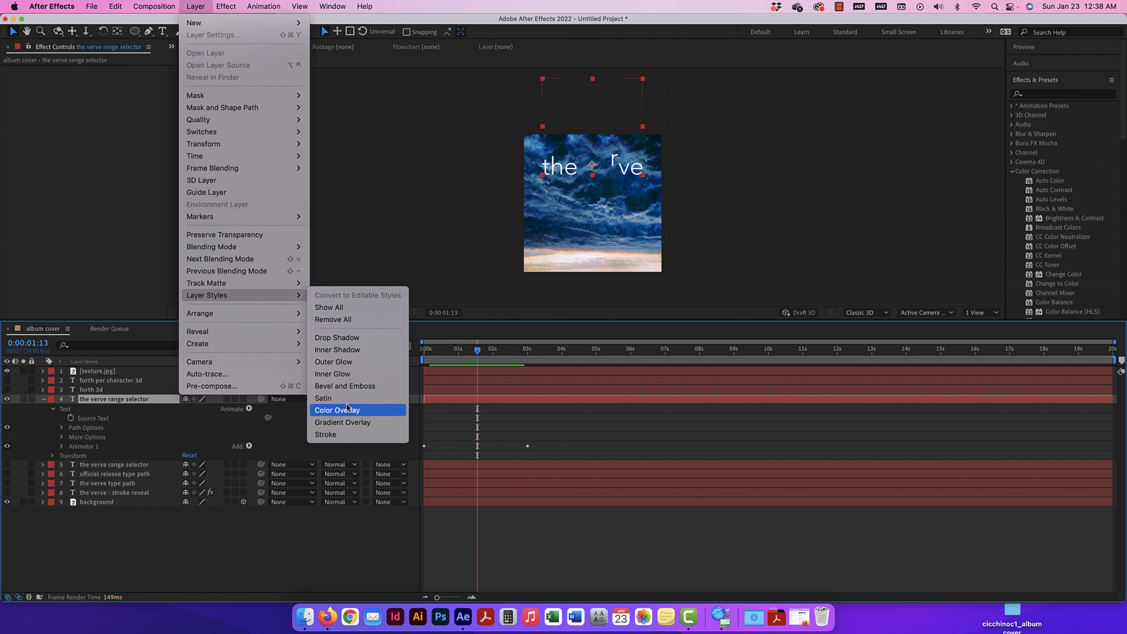
pyautogui.click(351, 343)
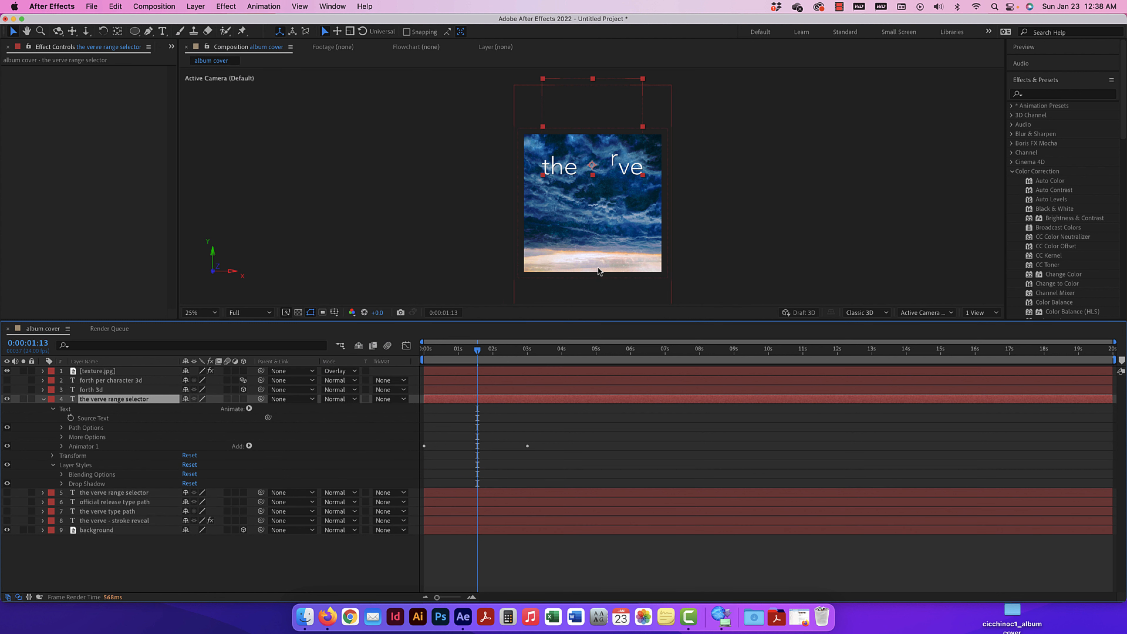
# Step: Set the title's Drop Shadow Opacity to 100% and Size to 18.0, trying and undoing a larger Distance in between
pyautogui.scroll(1, 616, 246)
pyautogui.press('super+equal')
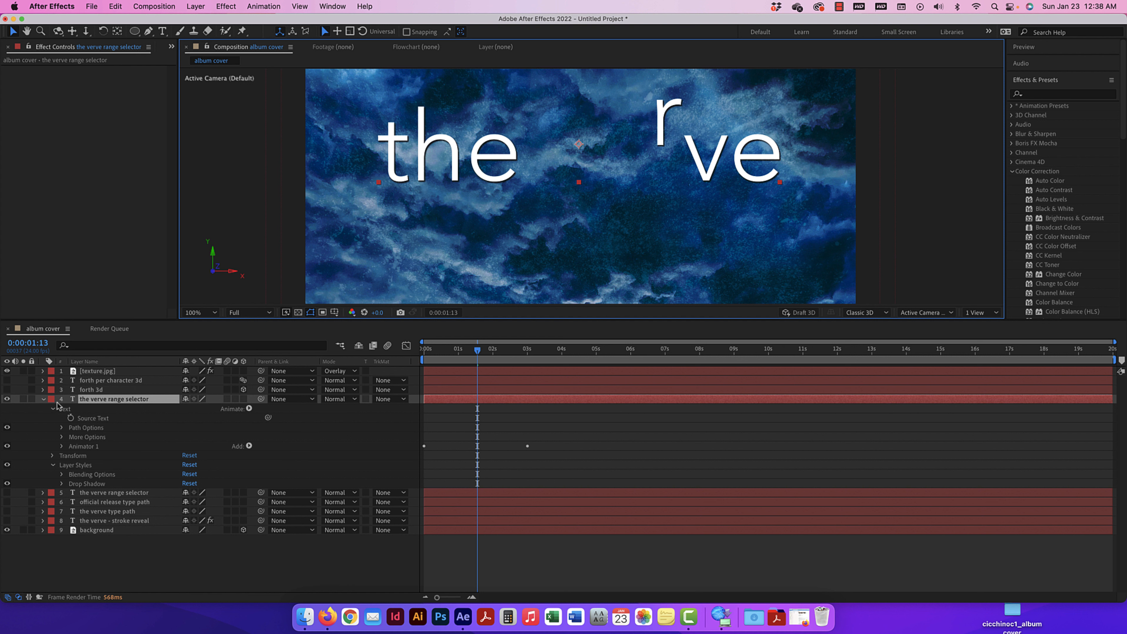
pyautogui.click(55, 465)
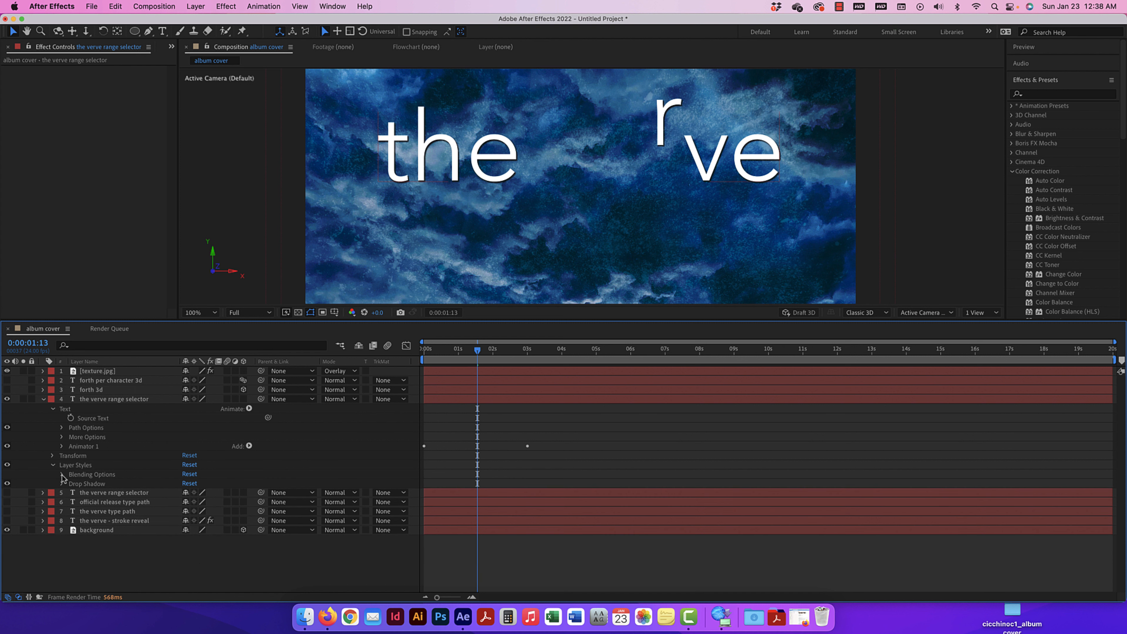
pyautogui.click(62, 485)
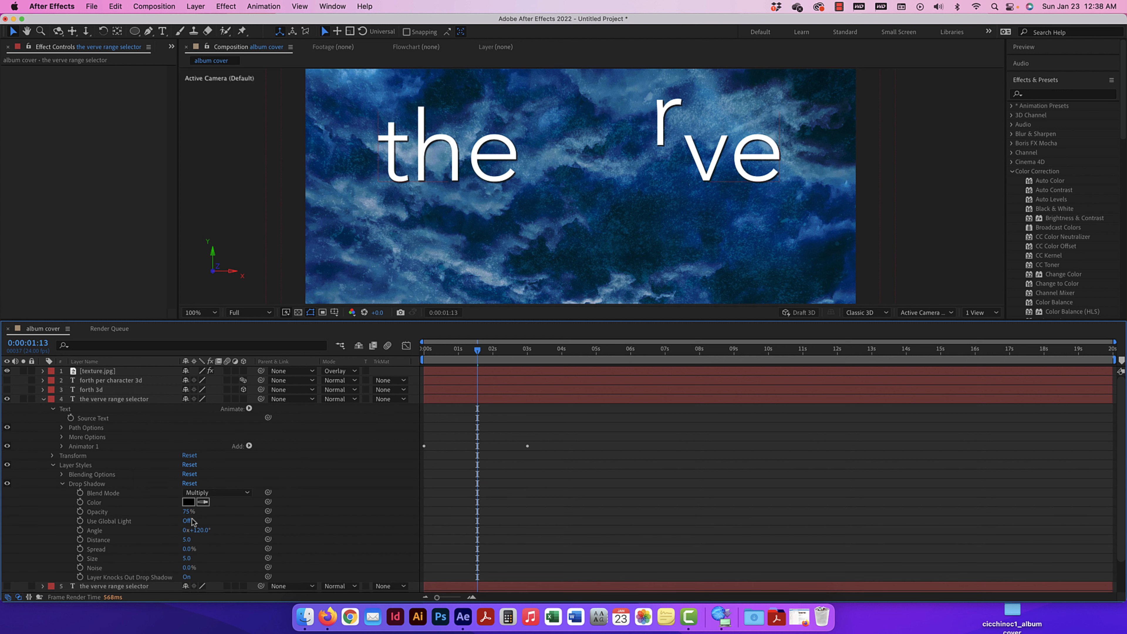
pyautogui.moveTo(188, 512); pyautogui.dragTo(282, 514)
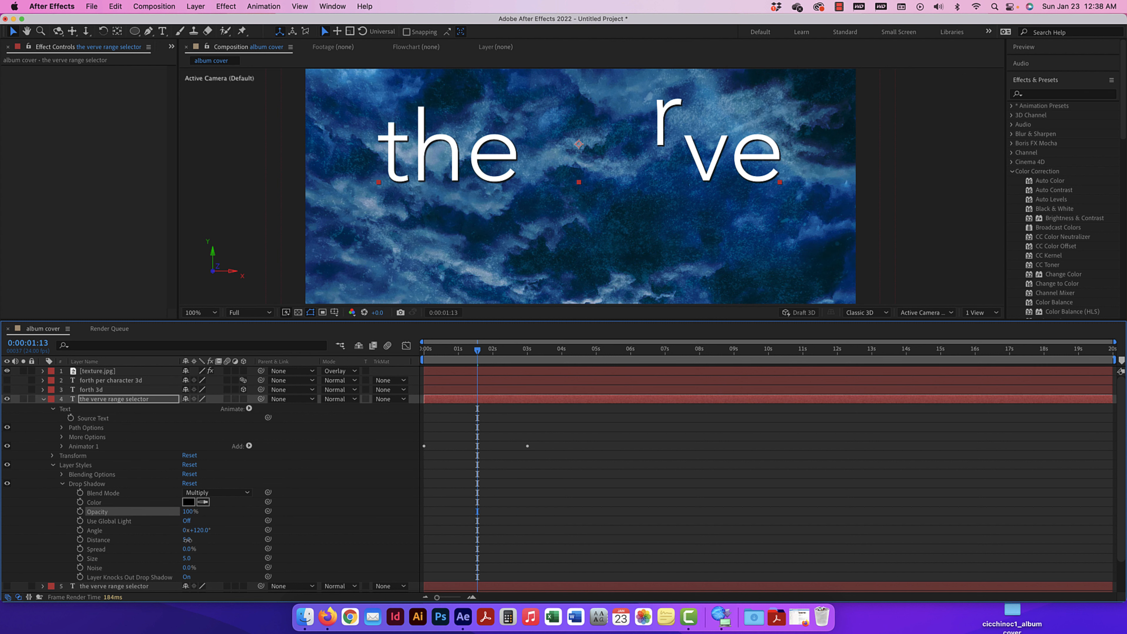
pyautogui.moveTo(187, 540); pyautogui.dragTo(214, 542)
pyautogui.press('super+z')
pyautogui.moveTo(187, 558)
pyautogui.mouseDown()
pyautogui.moveTo(245, 559)
pyautogui.moveTo(201, 560)
pyautogui.mouseUp()
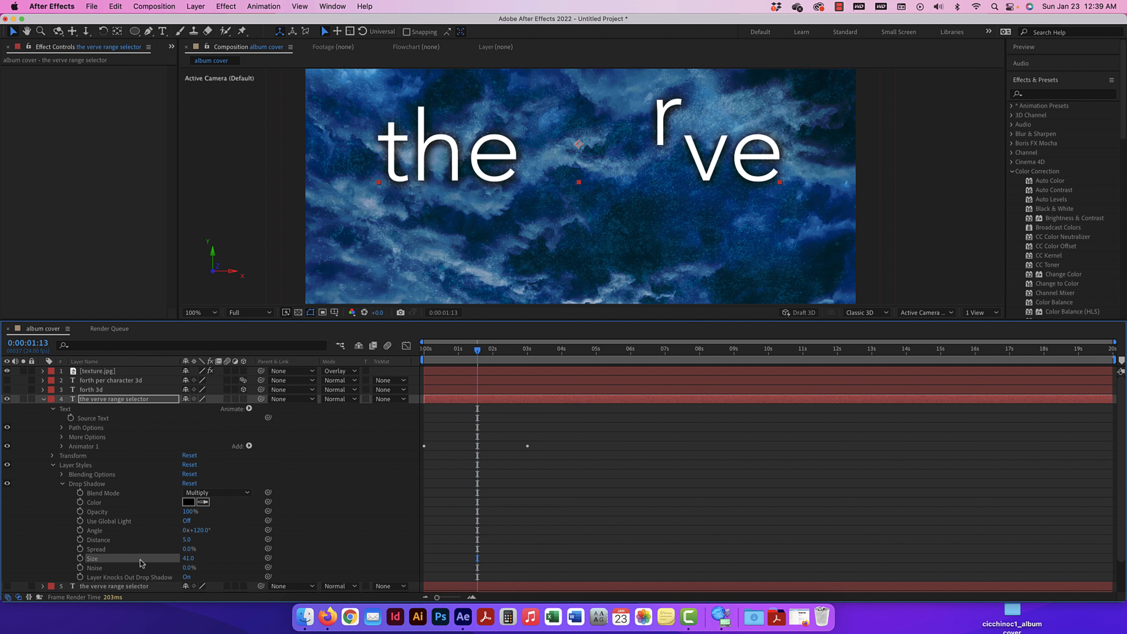
pyautogui.moveTo(188, 559); pyautogui.dragTo(176, 558)
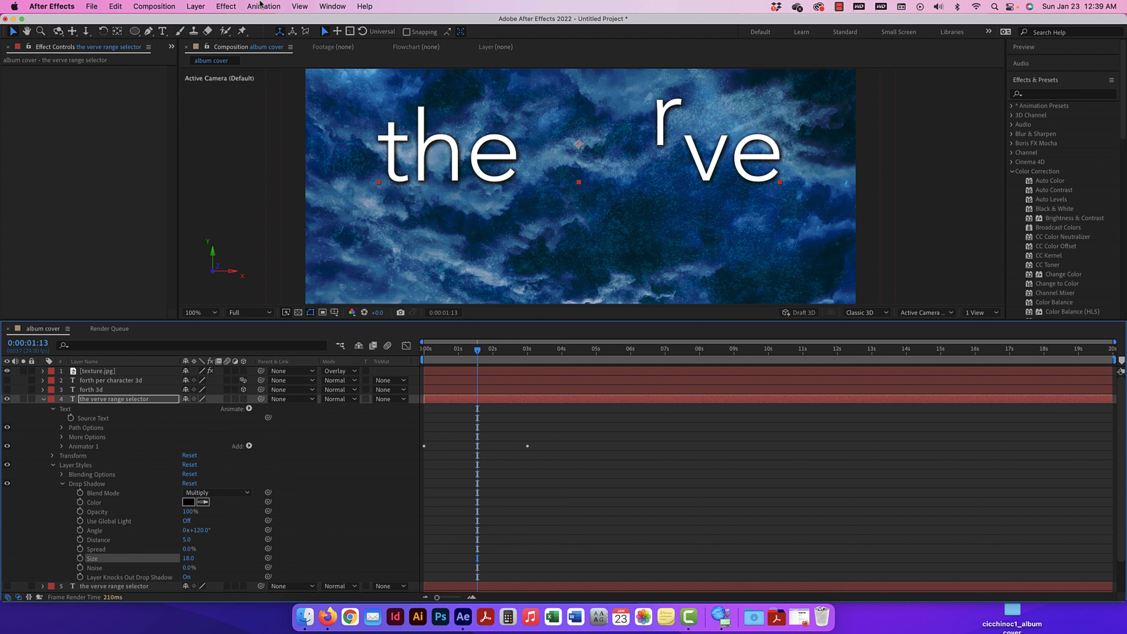
pyautogui.rightClick(457, 151)
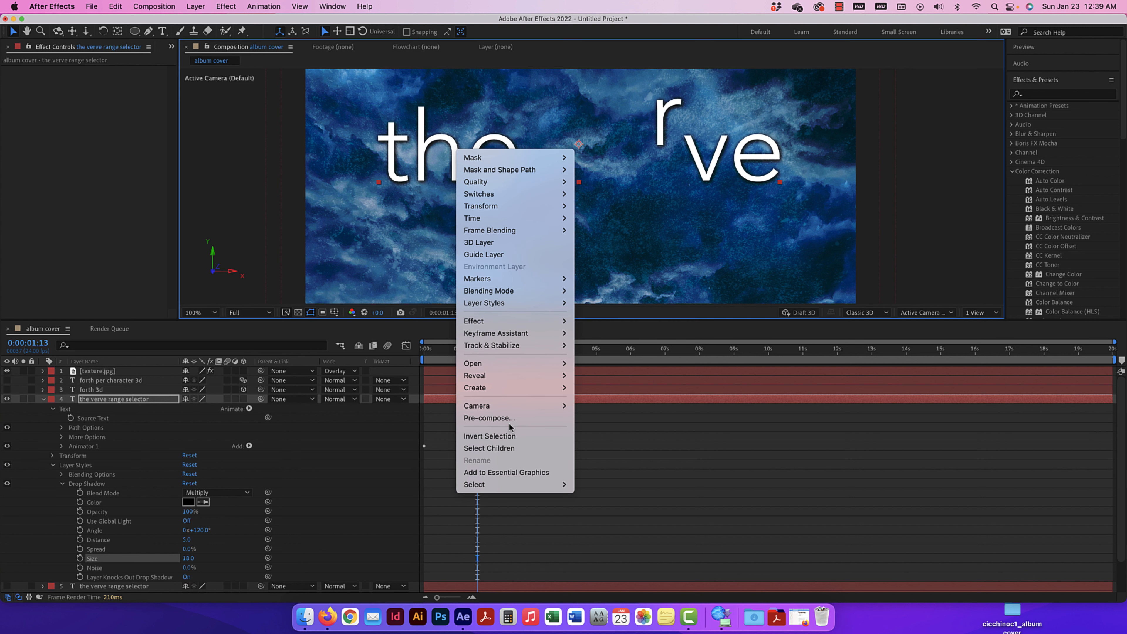
pyautogui.moveTo(498, 304)
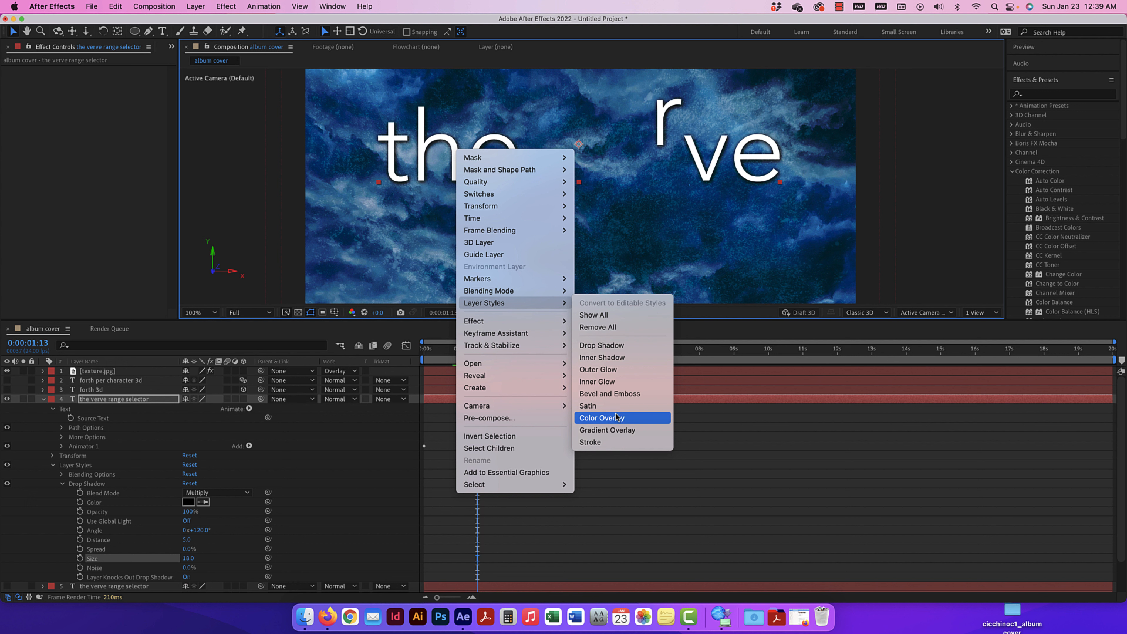
pyautogui.click(585, 286)
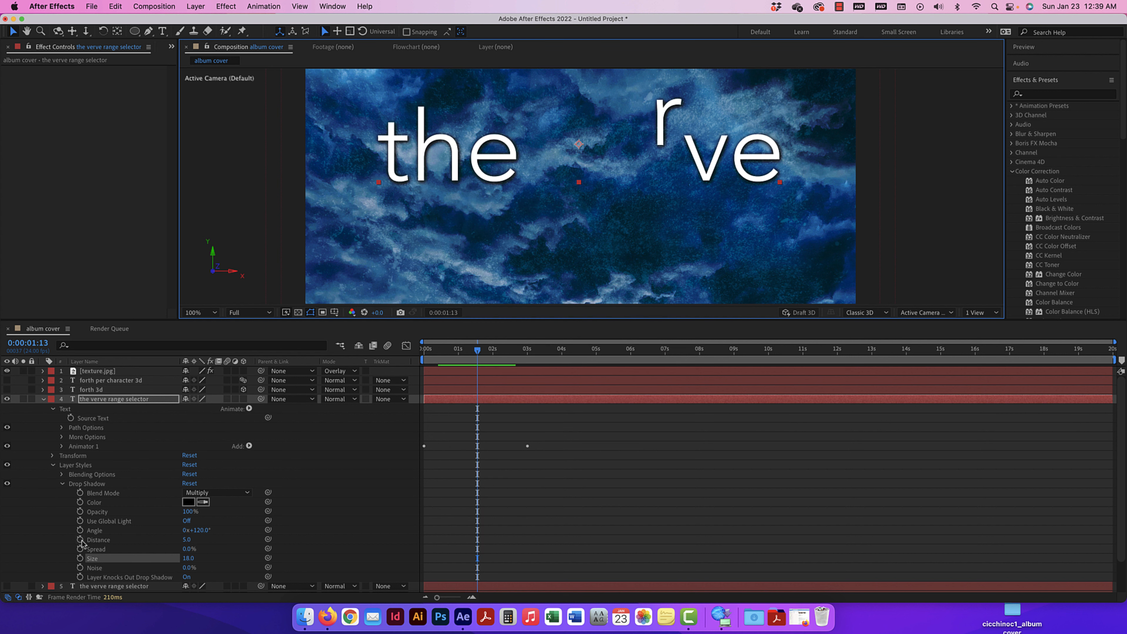
# Step: Animate the Drop Shadow Distance with keyframes of 5.0 at 0:00:03:00 and 44.0 at 0:00:05:00
pyautogui.moveTo(480, 353); pyautogui.dragTo(530, 355)
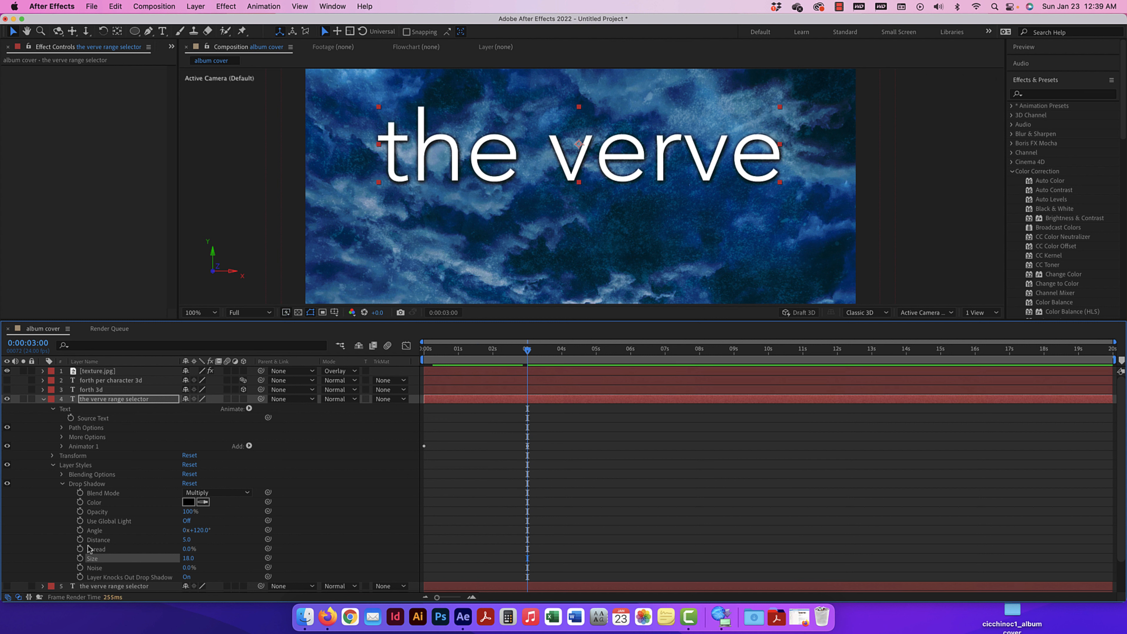
pyautogui.click(80, 540)
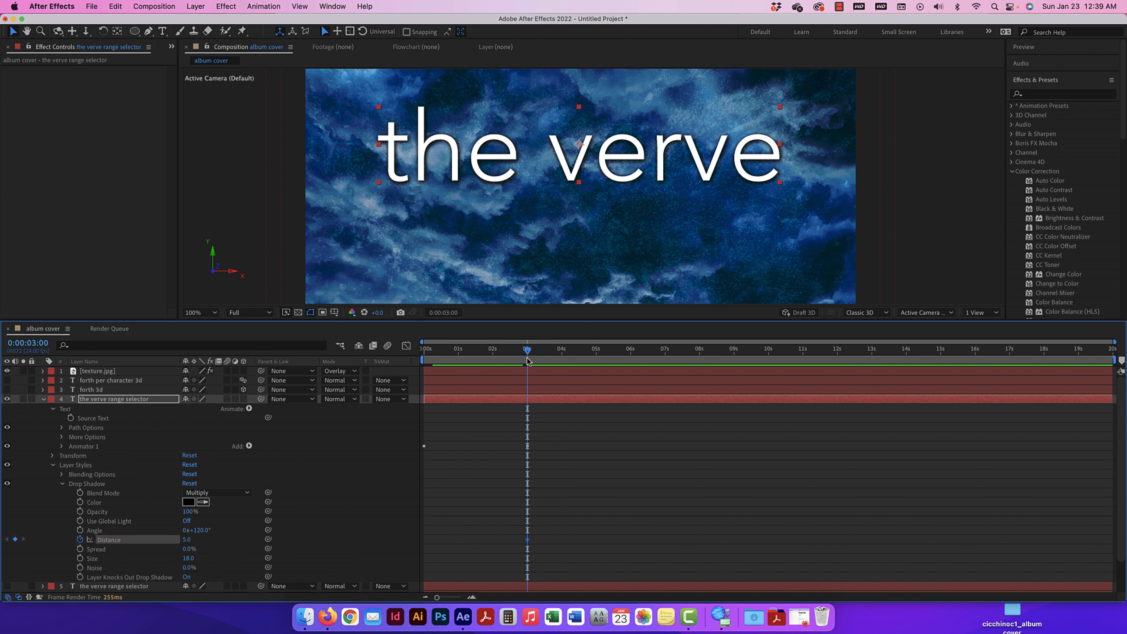
pyautogui.moveTo(528, 361); pyautogui.dragTo(597, 353)
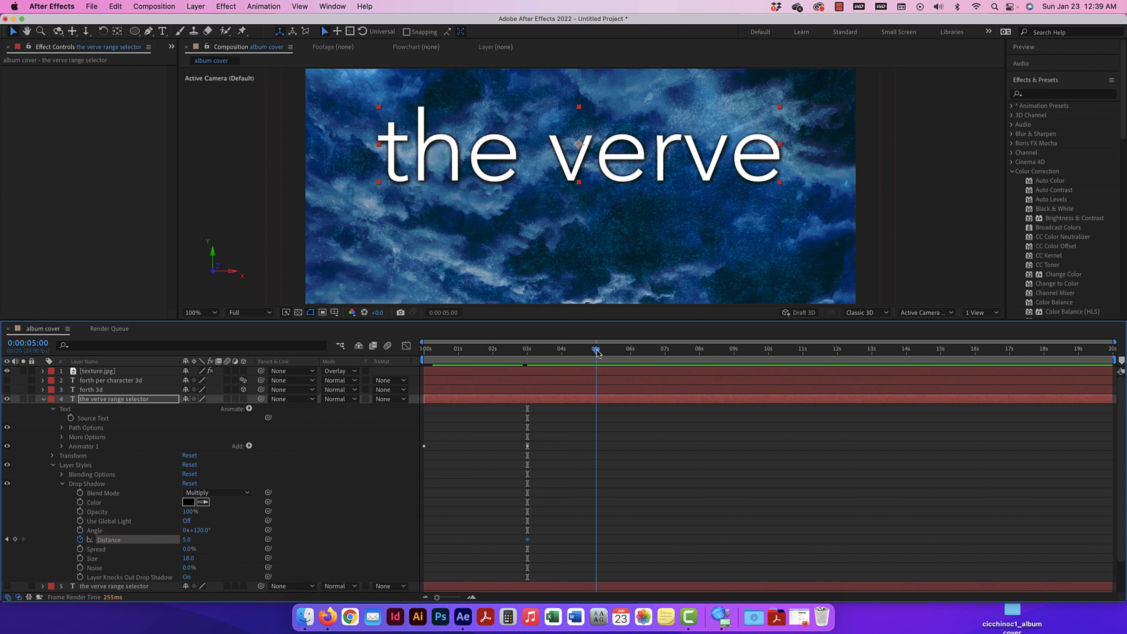
pyautogui.moveTo(186, 539); pyautogui.dragTo(208, 539)
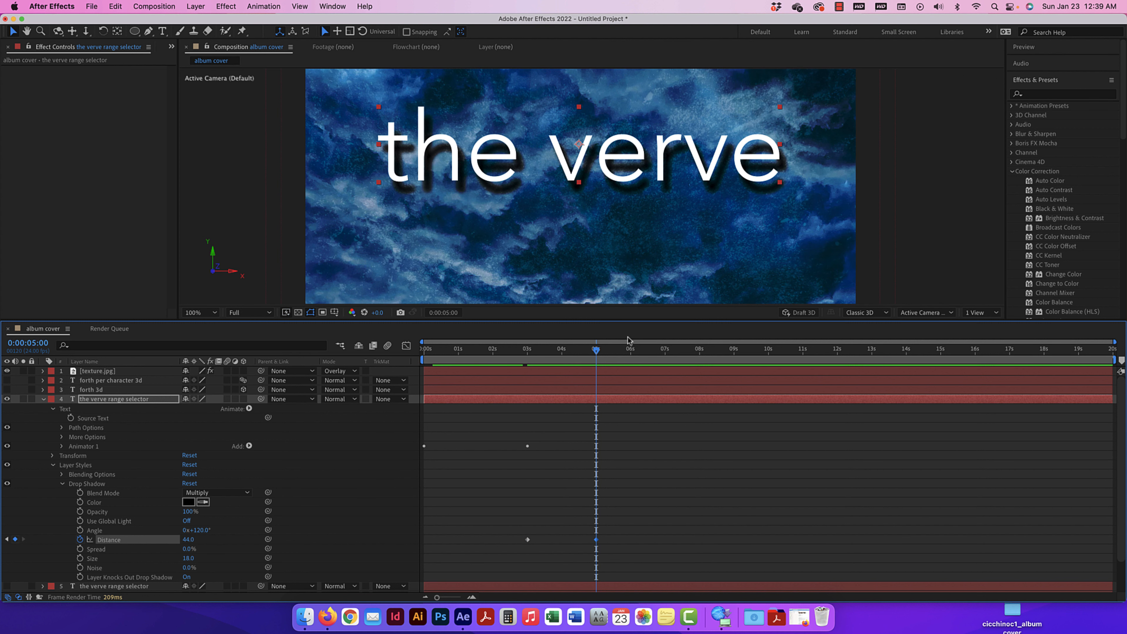
# Step: Preview the drop shadow animation from the start of the composition past its last keyframe
pyautogui.moveTo(596, 353); pyautogui.dragTo(356, 353)
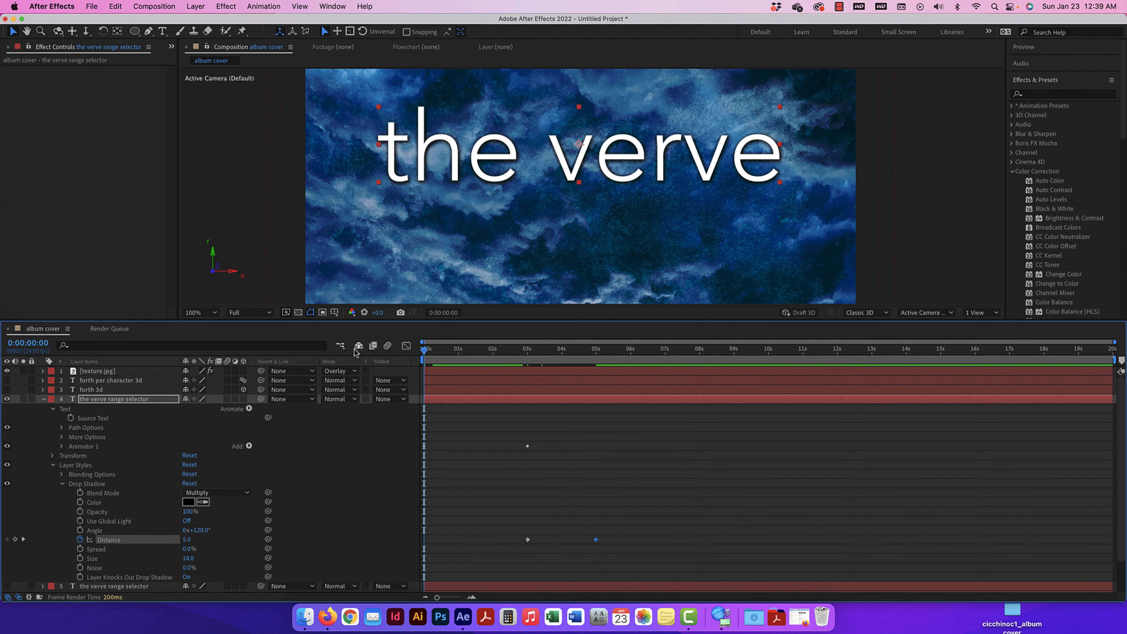
pyautogui.press('super+minus')
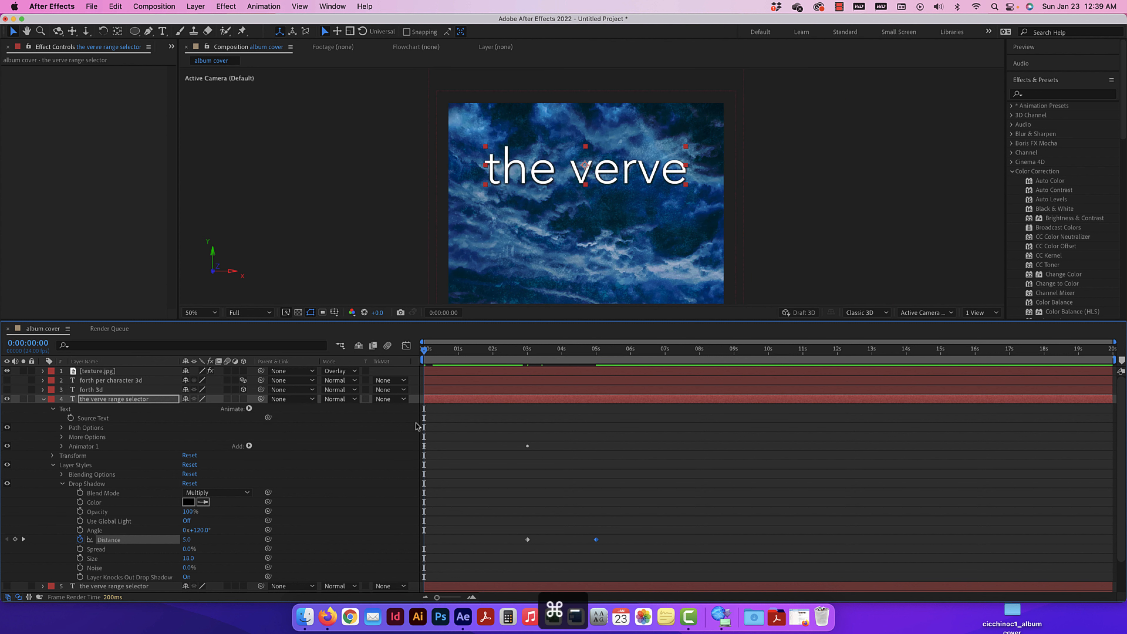
pyautogui.press('space')
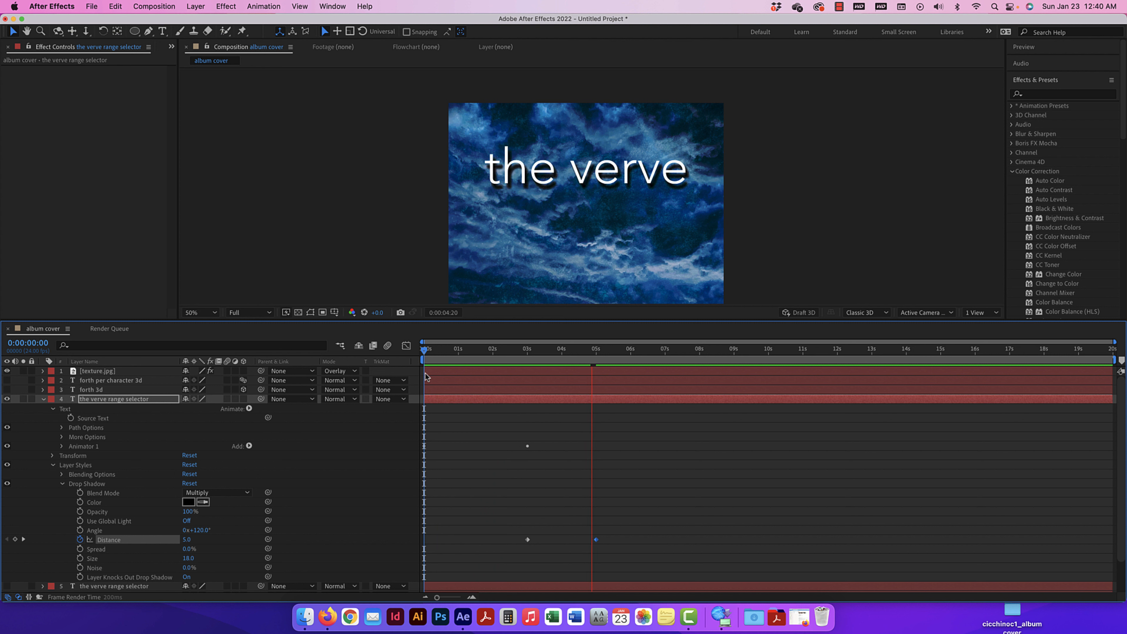
pyautogui.press('space')
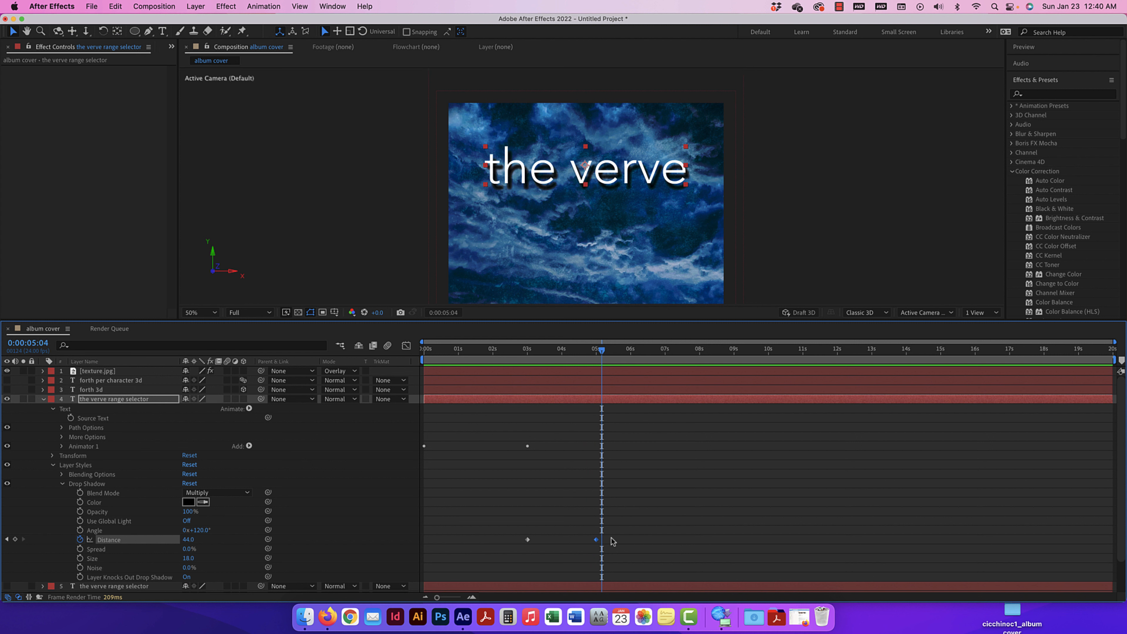
# Step: Remove the Drop Shadow Distance keyframes, set Distance to 0.0 and collapse the title layer's properties
pyautogui.click(81, 540)
pyautogui.moveTo(602, 354); pyautogui.dragTo(407, 349)
pyautogui.click(200, 542)
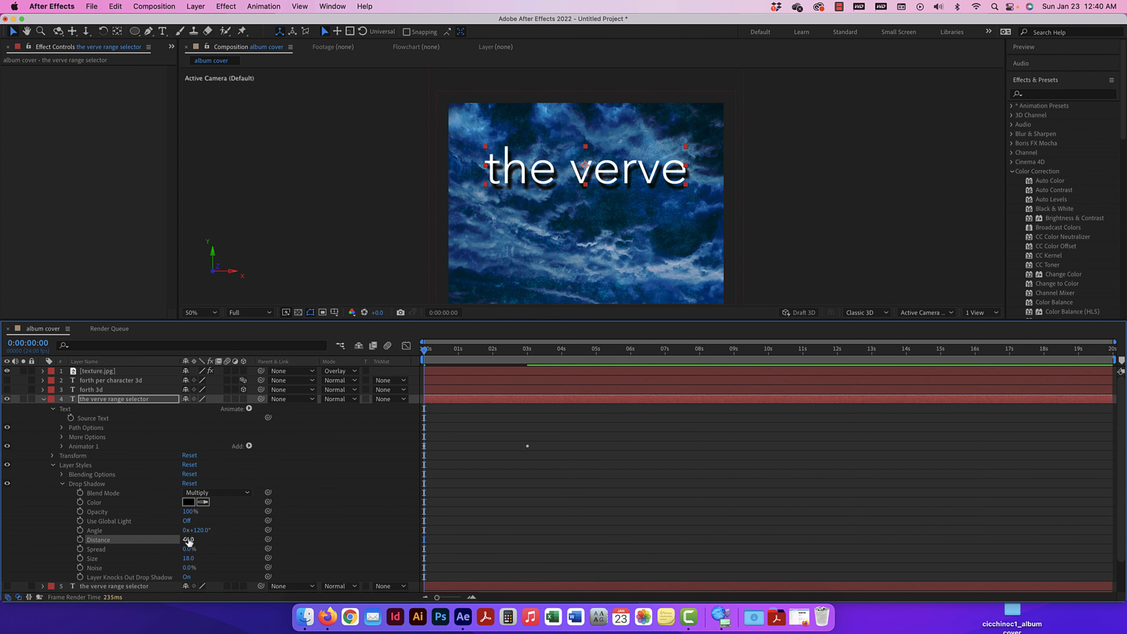
pyautogui.write('0')
pyautogui.click(281, 545)
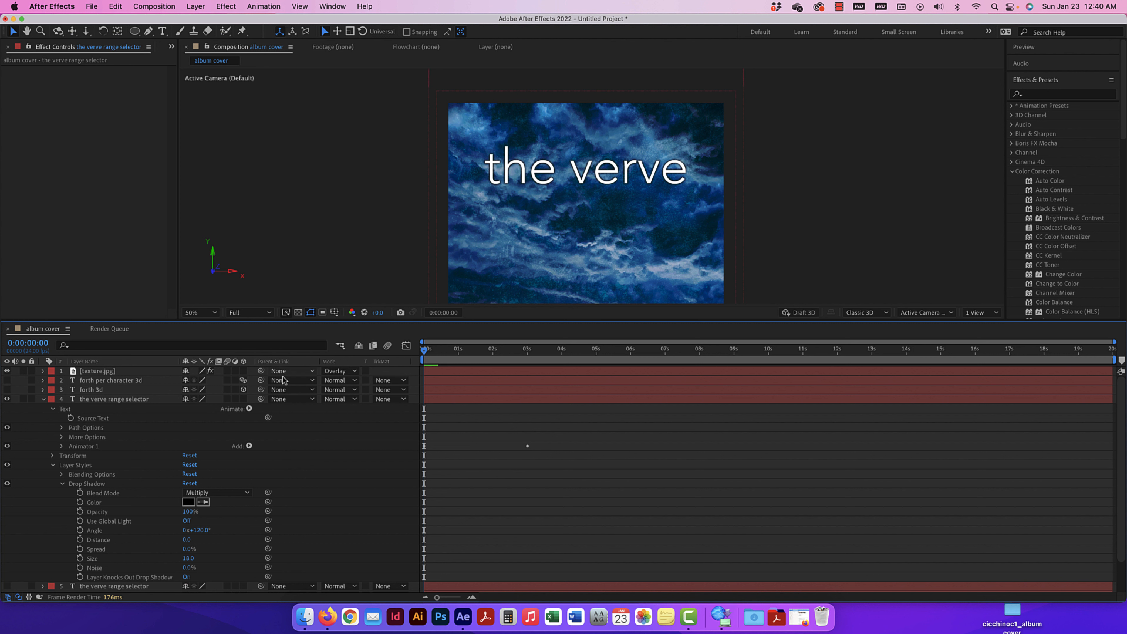
pyautogui.click(43, 399)
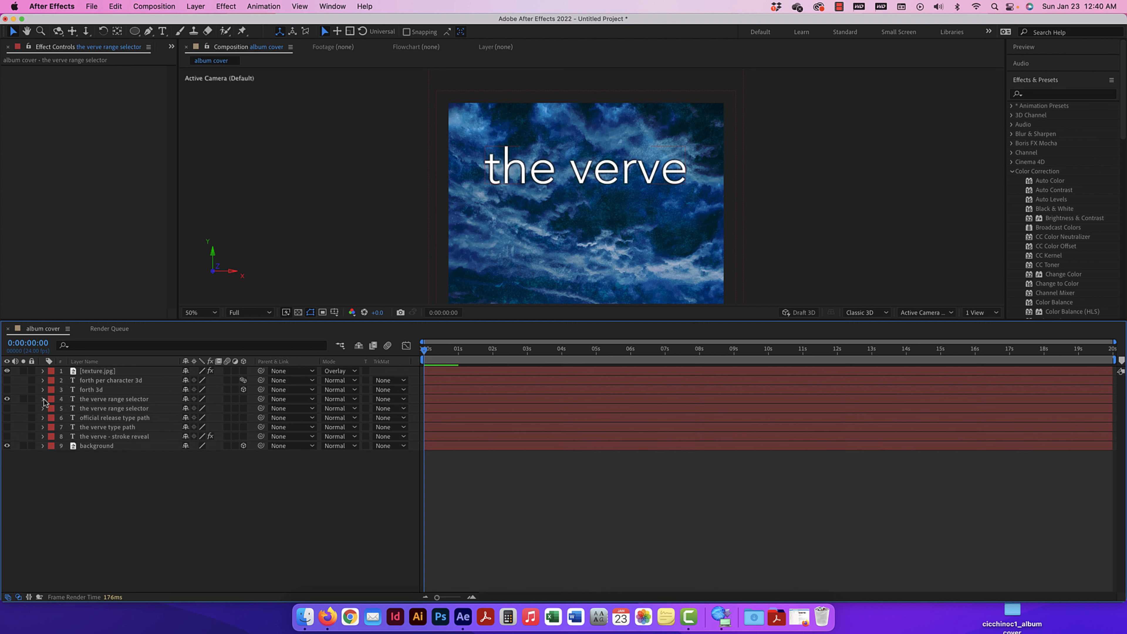
# Step: Enable motion blur for the upper "the verve range selector" layer and the composition, and preview the falling letters
pyautogui.click(597, 177)
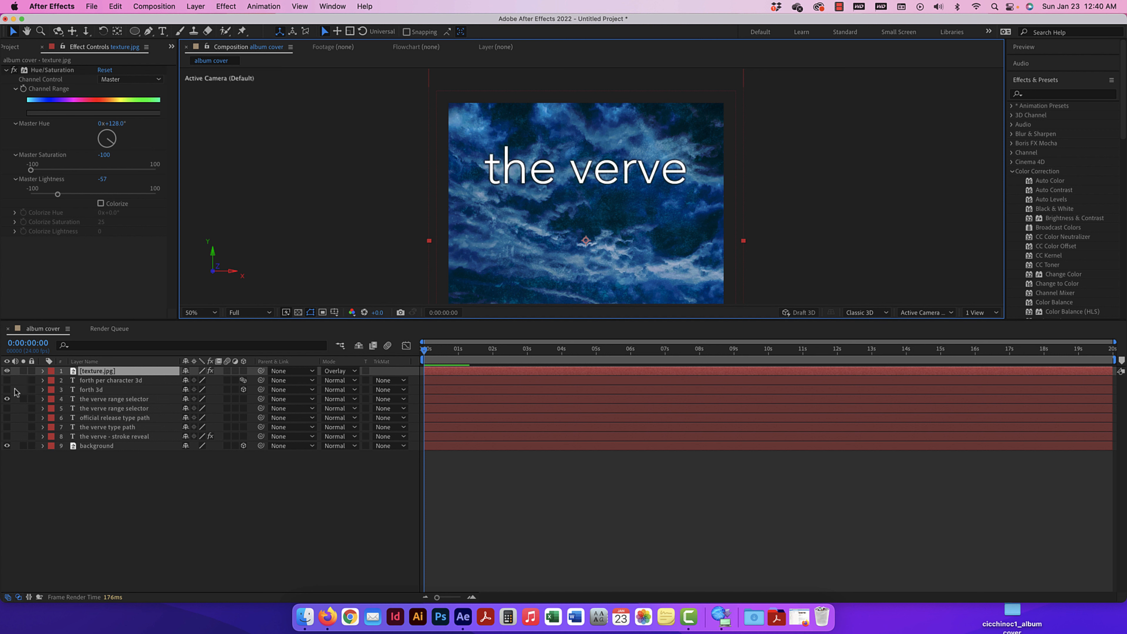
pyautogui.click(88, 400)
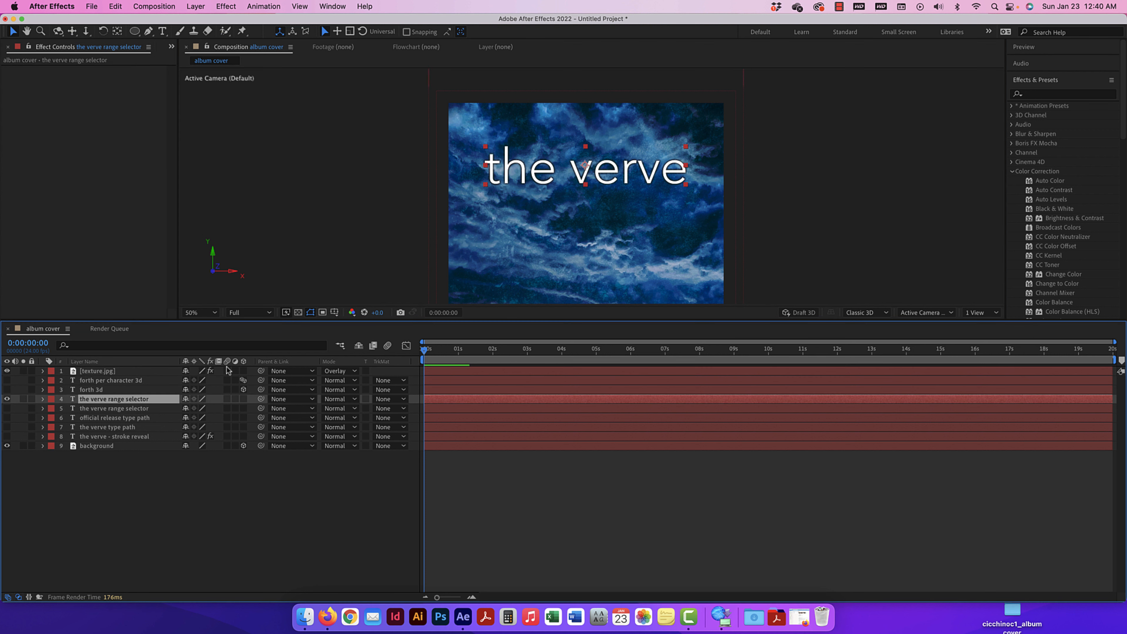
pyautogui.click(227, 398)
pyautogui.click(387, 345)
pyautogui.press('space')
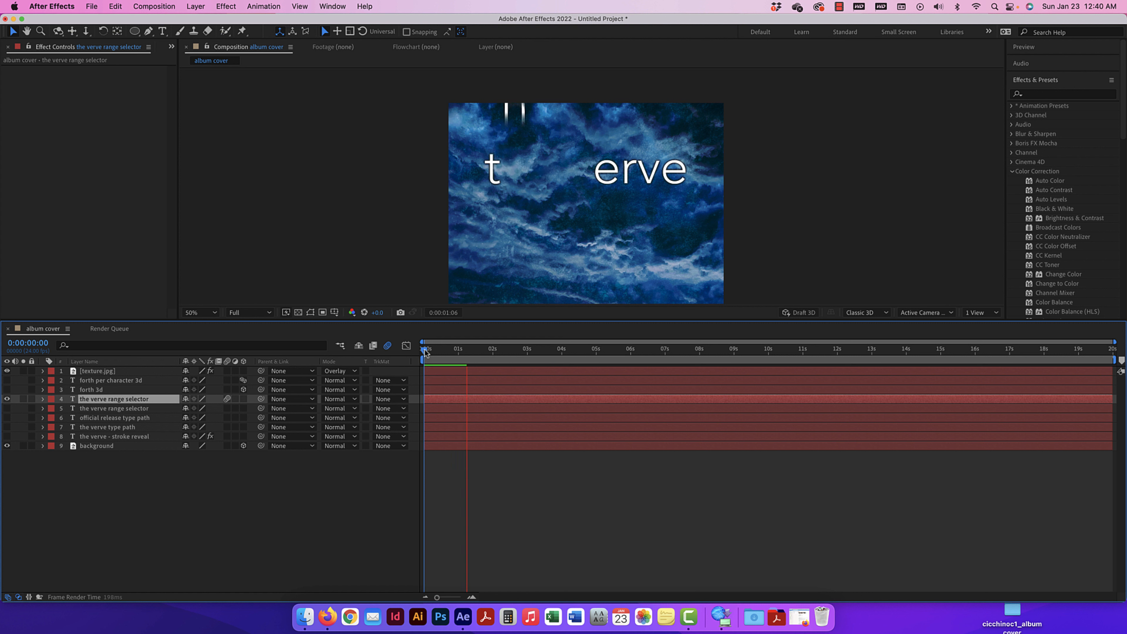
# Step: Set the preview resolution to Third, replay the title animation from the start and go to 0:00:03:03
pyautogui.click(250, 312)
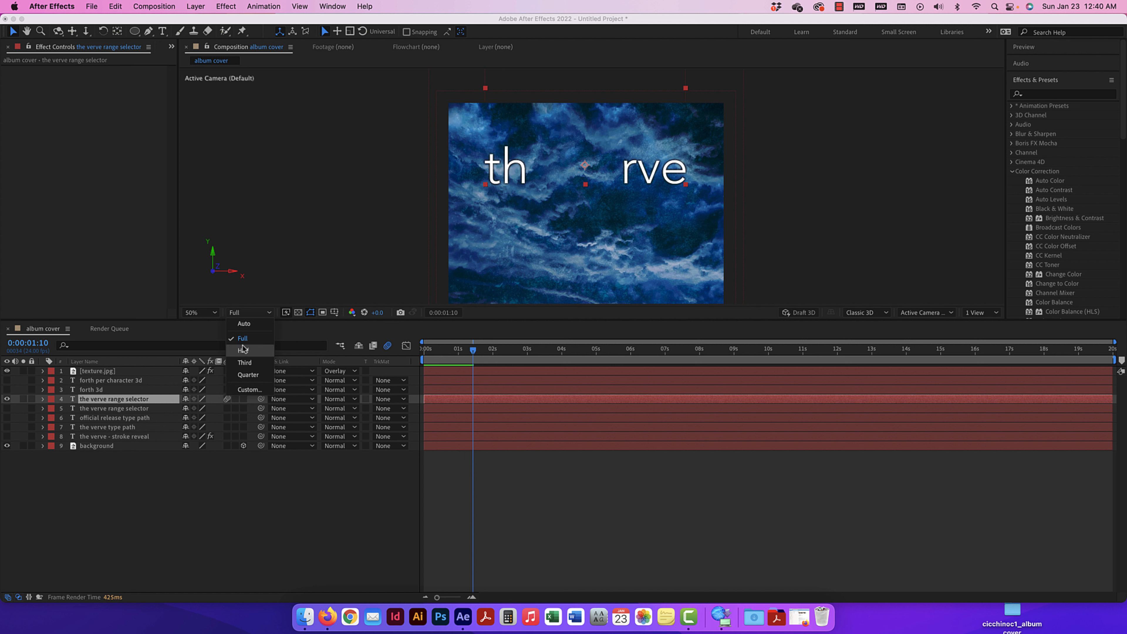
pyautogui.click(248, 363)
pyautogui.press('space')
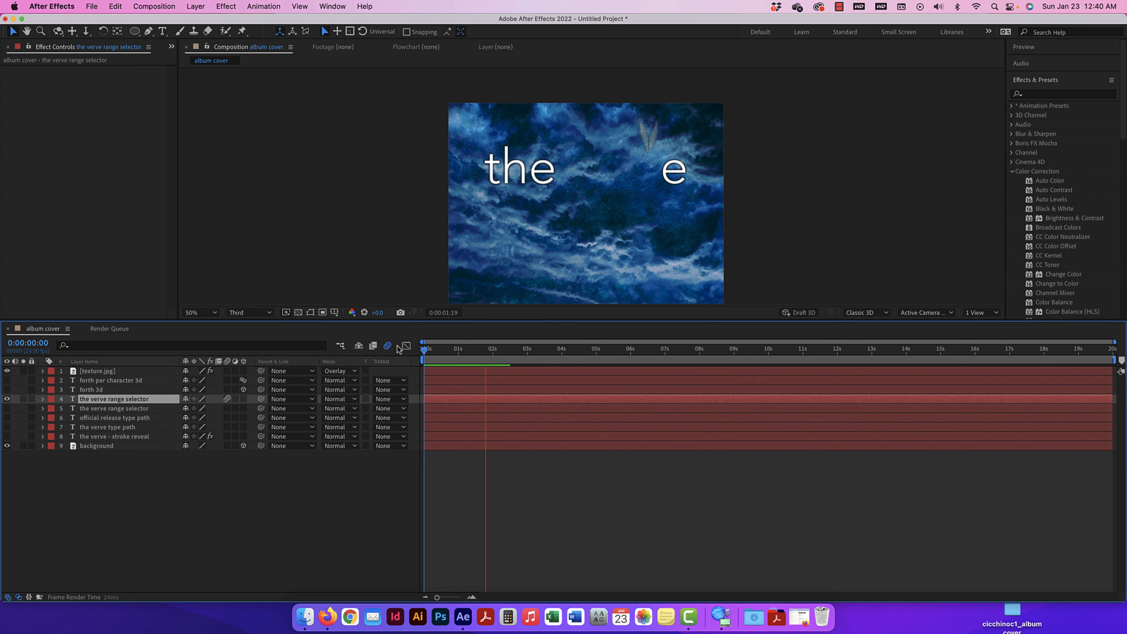
pyautogui.click(532, 350)
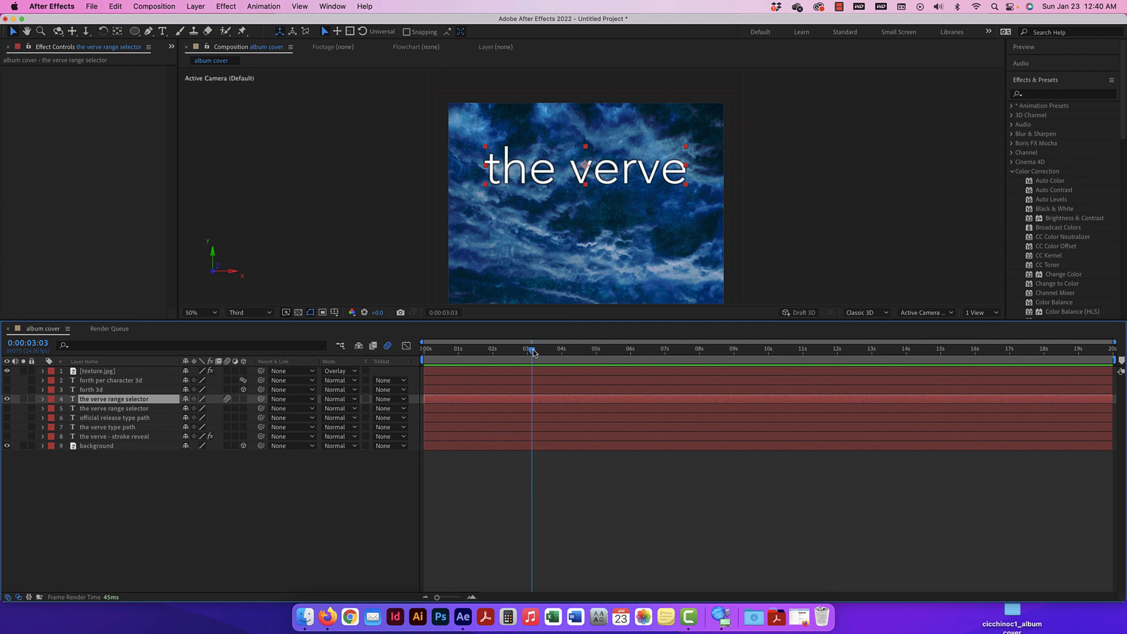
# Step: Reduce the preview magnification to 25% and expand the background layer's transform properties with the title layer deselected
pyautogui.press('super+minus')
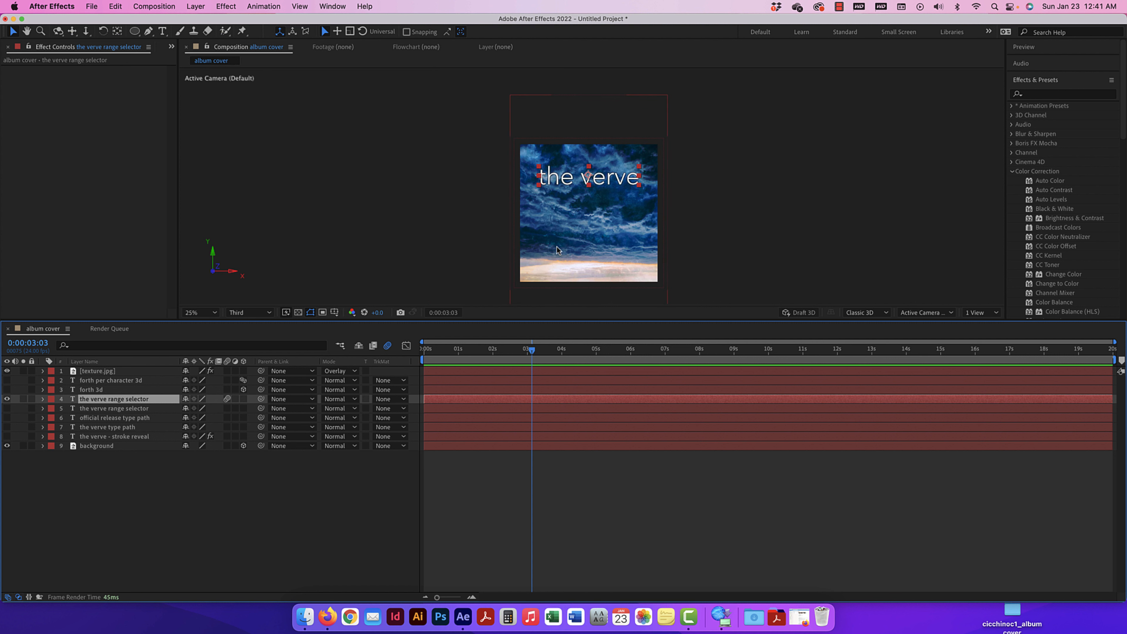
pyautogui.click(43, 446)
pyautogui.click(52, 456)
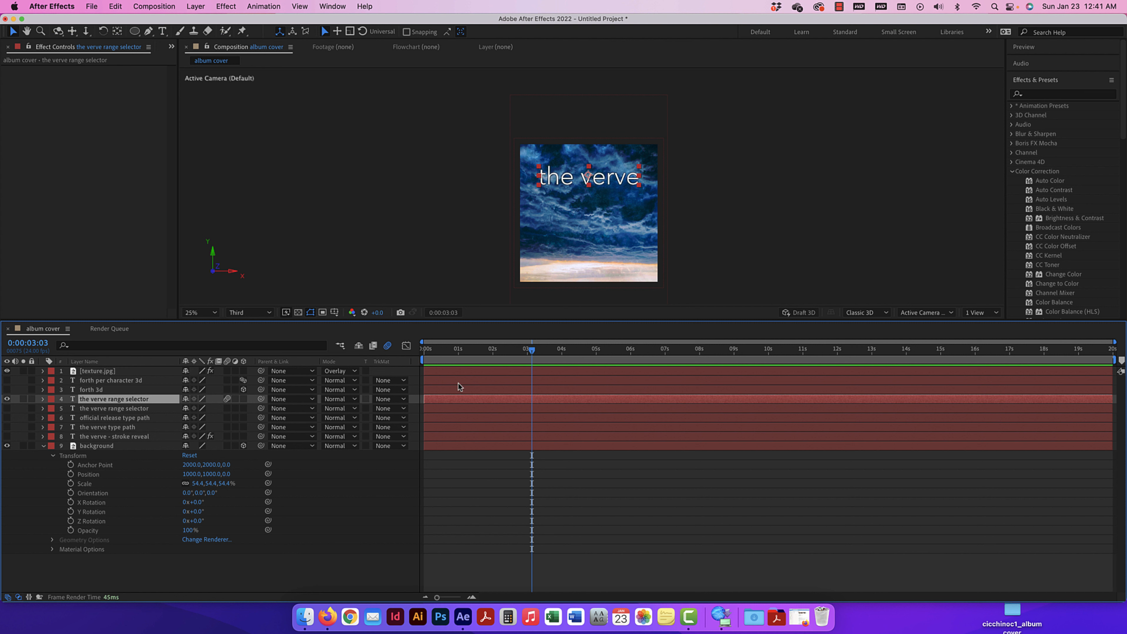
pyautogui.click(461, 277)
pyautogui.click(43, 446)
pyautogui.click(43, 446)
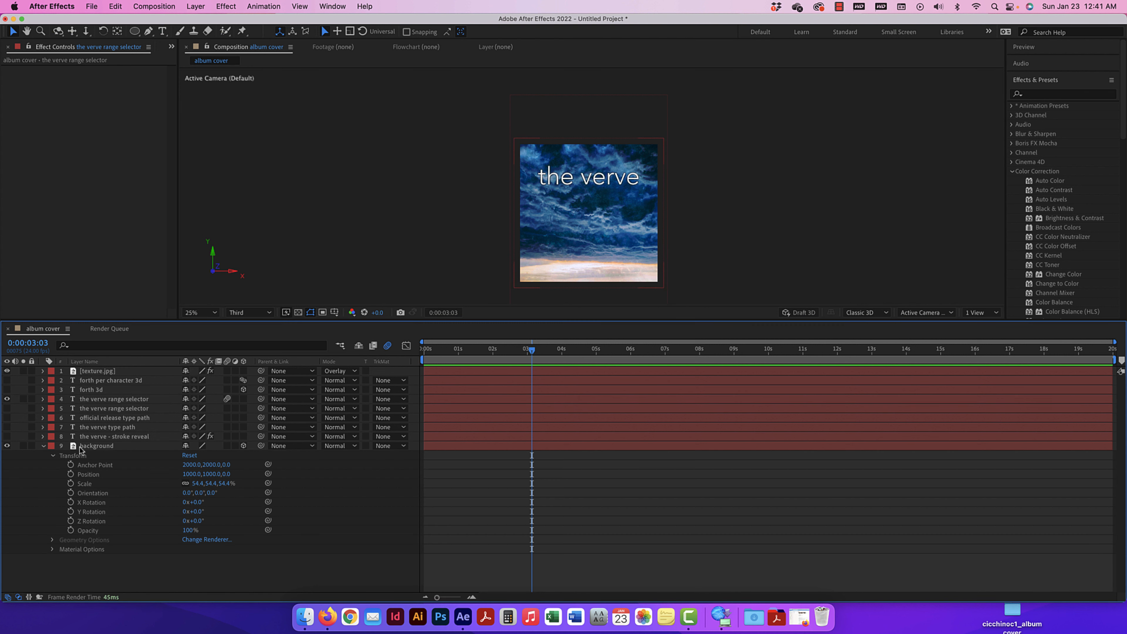
# Step: Apply the Lumetri Color effect from the Color Correction category to the background layer
pyautogui.click(92, 447)
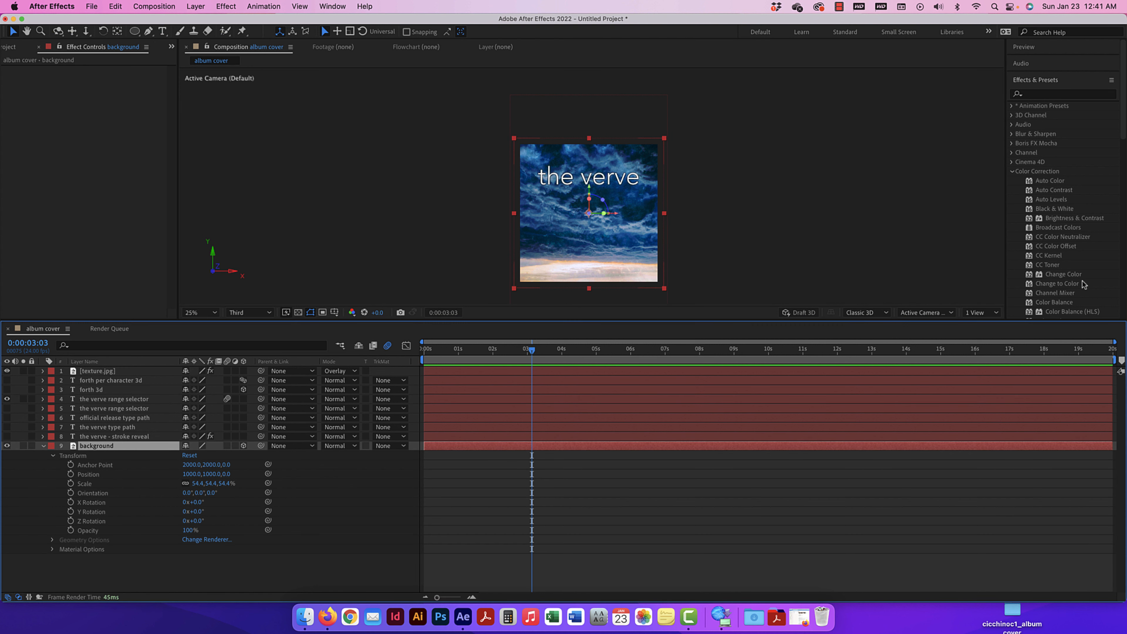
pyautogui.click(1012, 171)
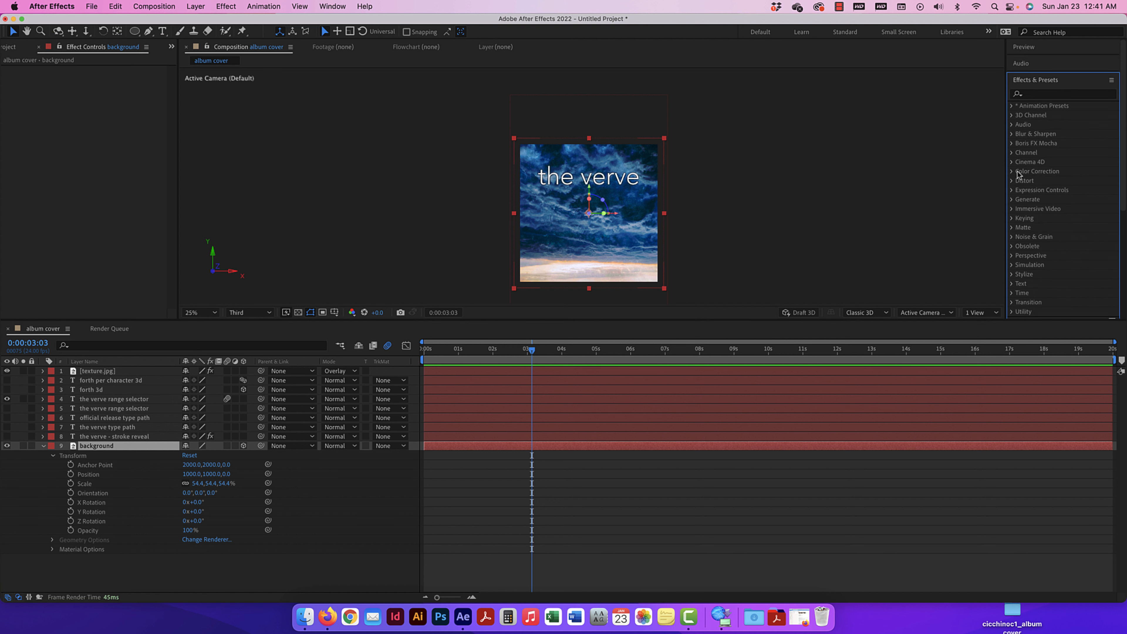
pyautogui.click(1012, 172)
pyautogui.scroll(-3, 1052, 266)
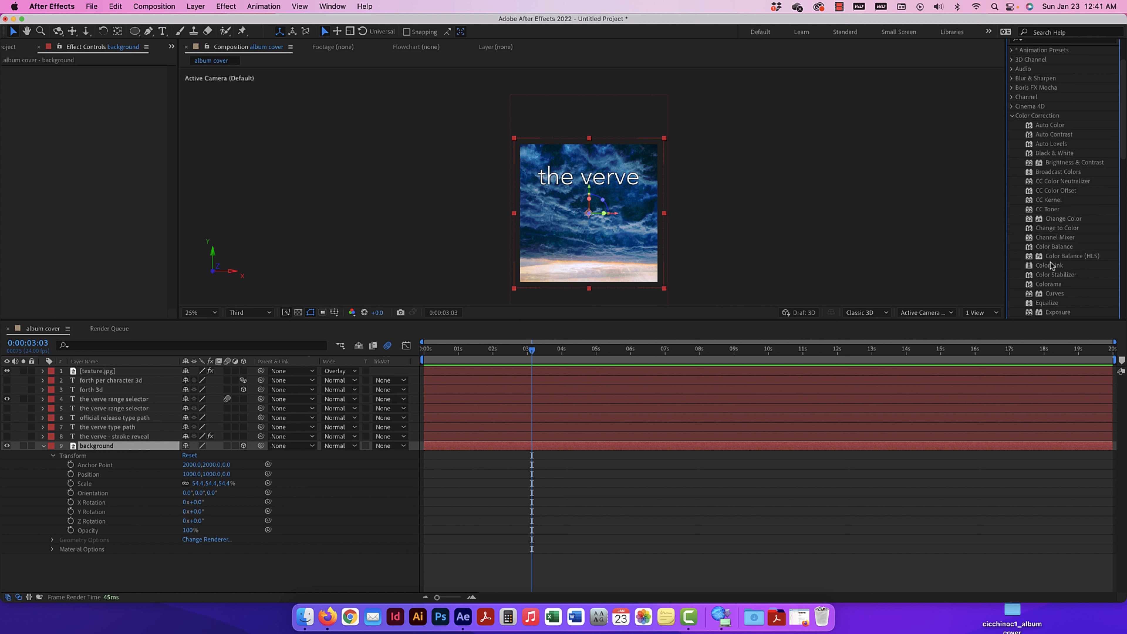
pyautogui.scroll(-8, 1056, 209)
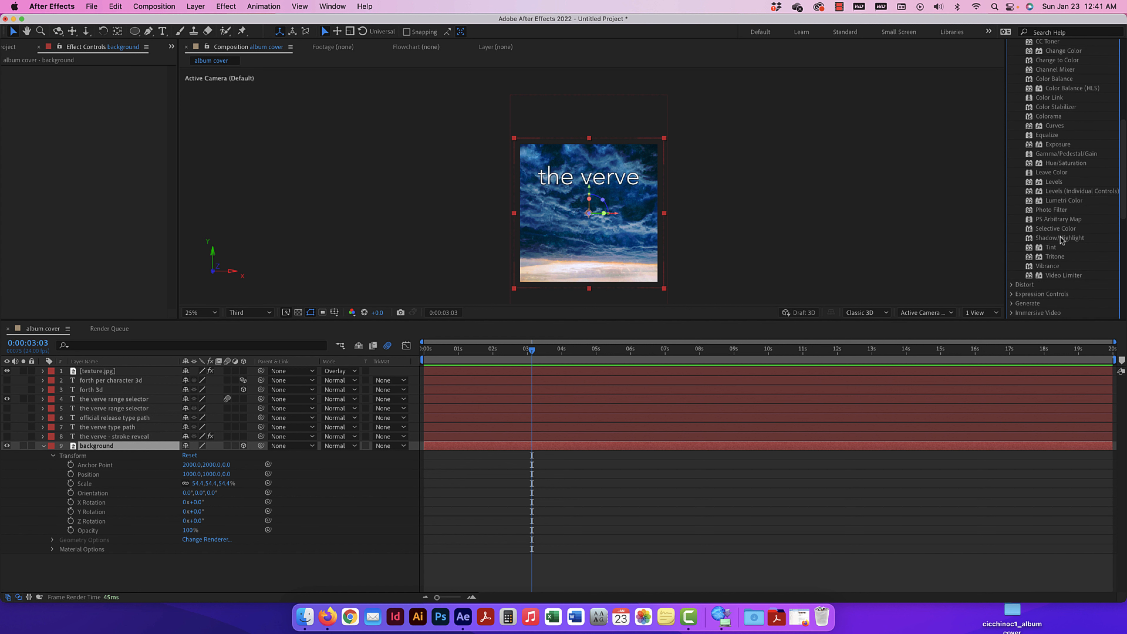
pyautogui.click(1063, 202)
pyautogui.moveTo(1051, 203); pyautogui.dragTo(114, 449)
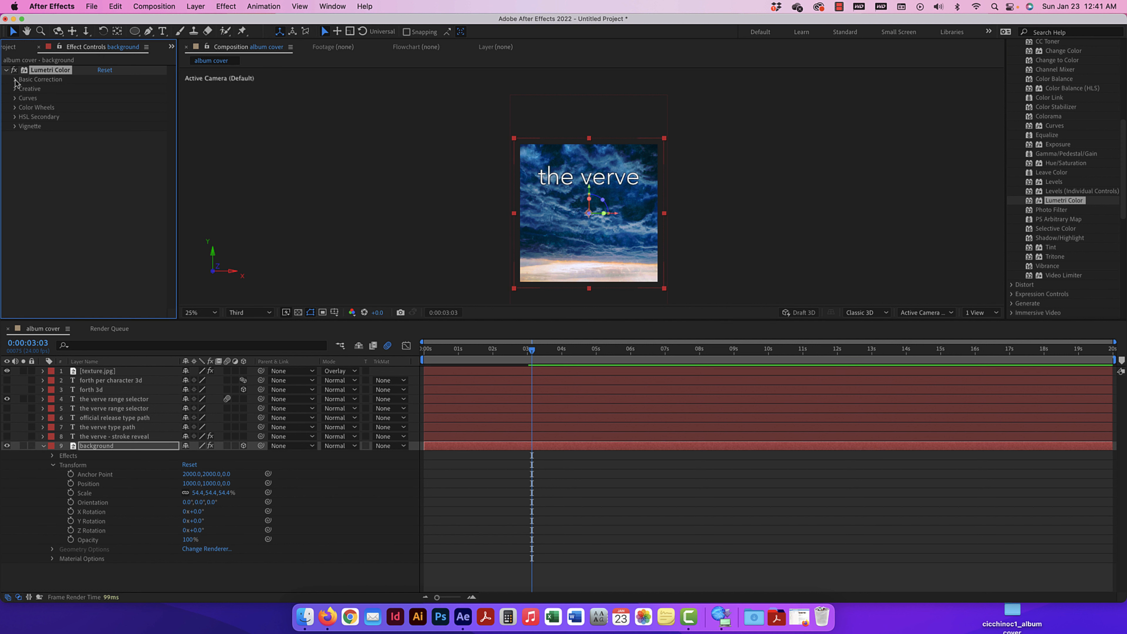
# Step: Examine the Lumetri Color sections, including Creative, Curves, HSL Secondary and Vignette, and leave Creative expanded
pyautogui.click(15, 80)
pyautogui.click(15, 80)
pyautogui.click(15, 88)
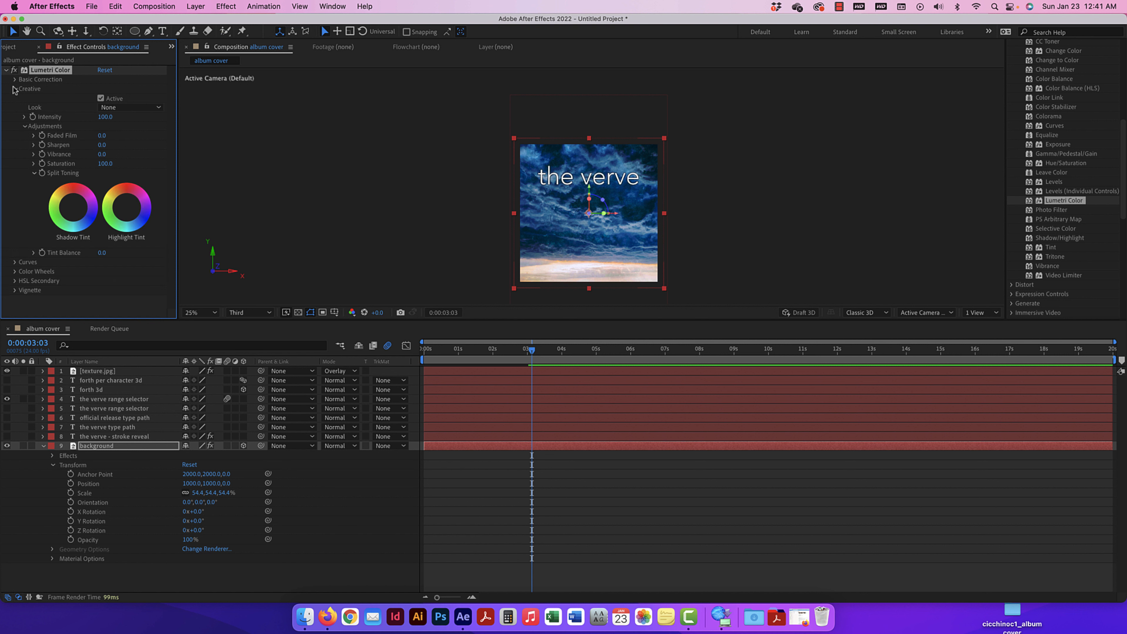
pyautogui.click(15, 89)
pyautogui.click(14, 98)
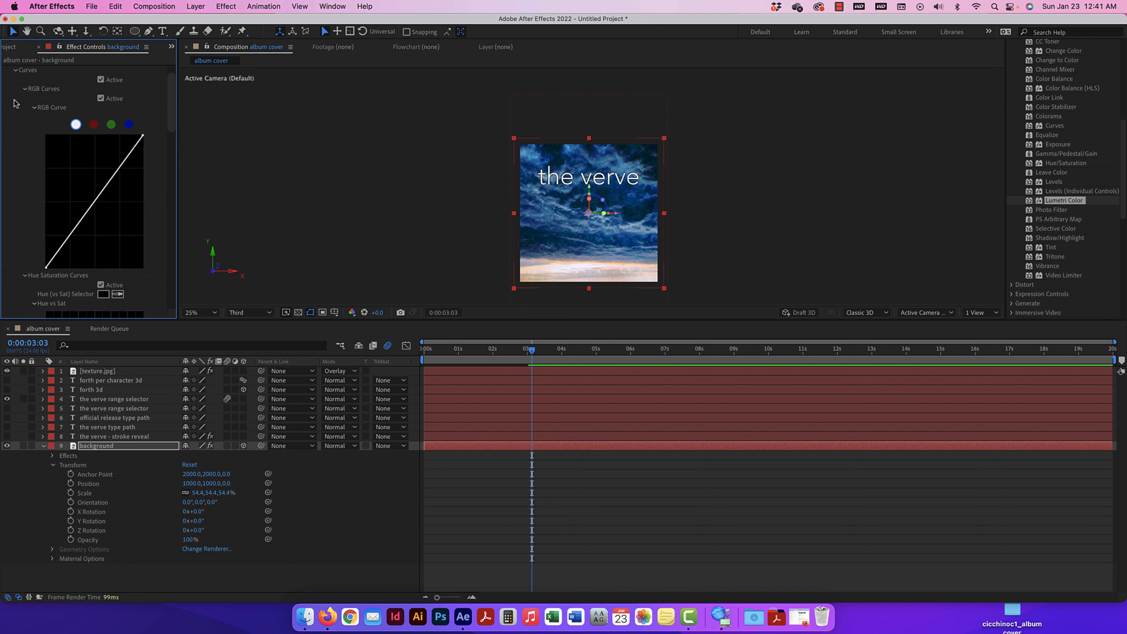
pyautogui.click(17, 71)
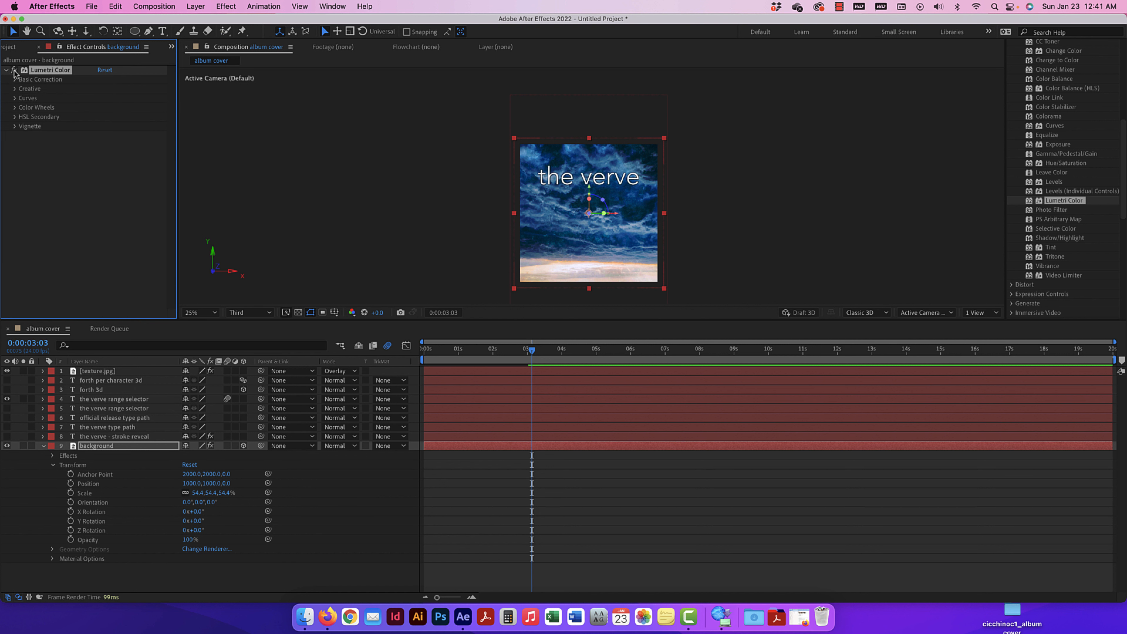
pyautogui.click(15, 127)
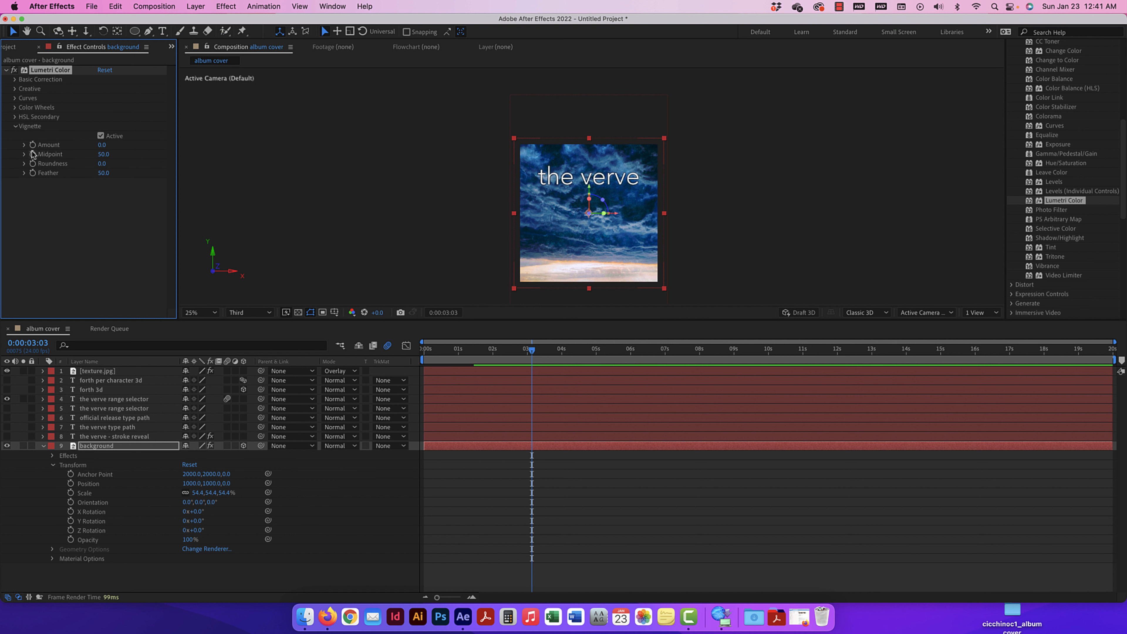
pyautogui.click(15, 126)
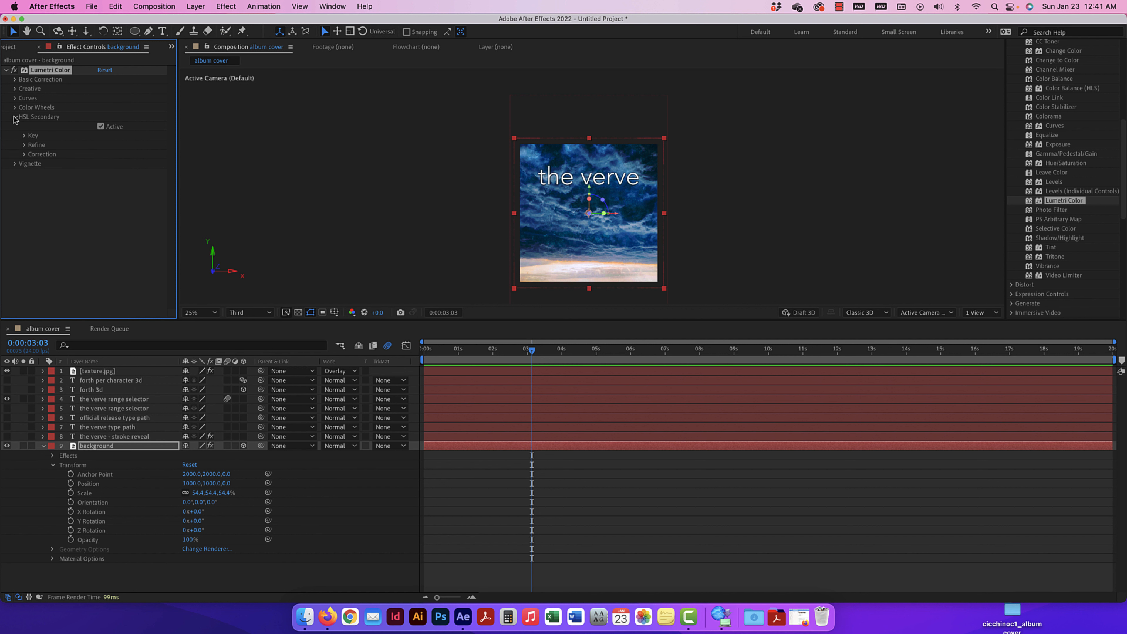
pyautogui.click(16, 108)
pyautogui.click(16, 98)
pyautogui.scroll(-2, 17, 101)
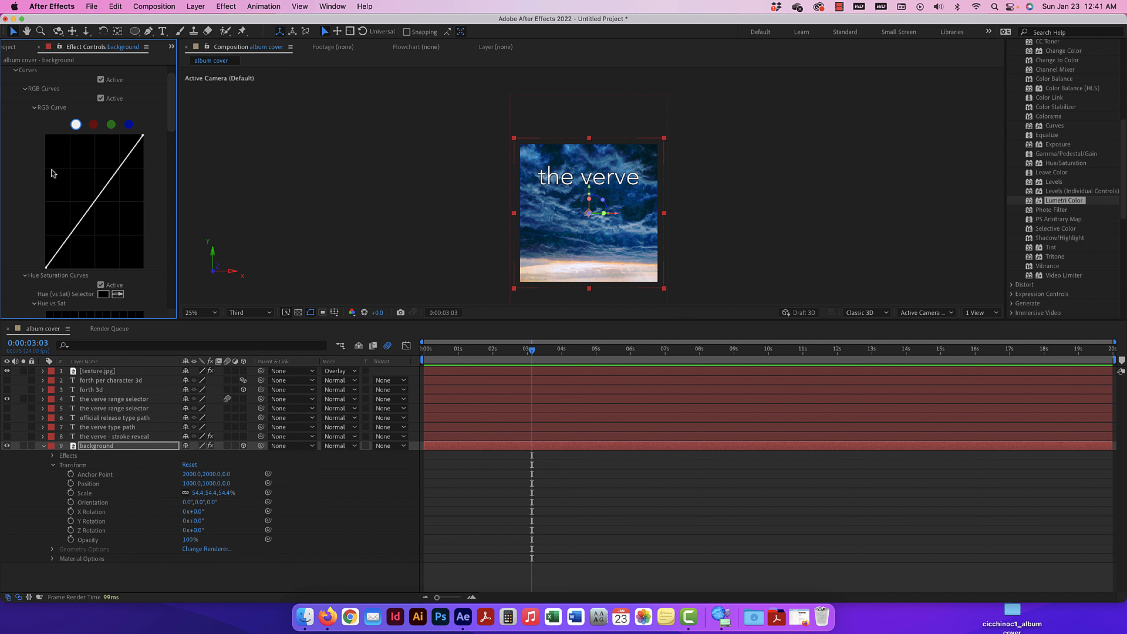
pyautogui.click(14, 70)
pyautogui.click(15, 89)
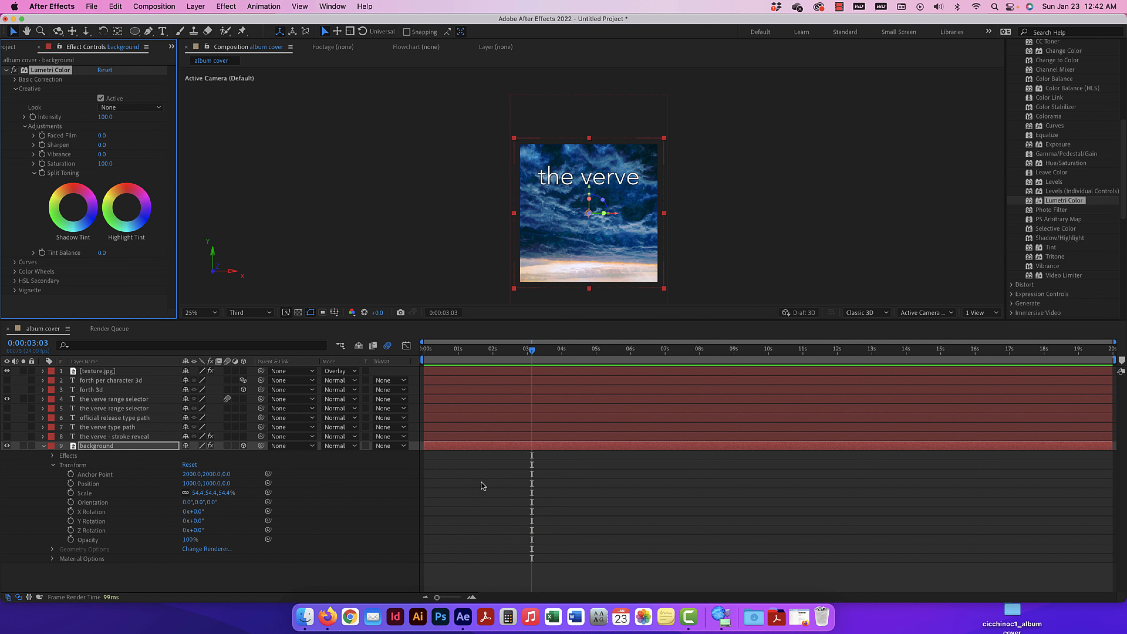
# Step: At the start of the composition, try the background's Lumetri Vibrance at 100 and -100, and reset it to 0
pyautogui.moveTo(530, 349); pyautogui.dragTo(372, 351)
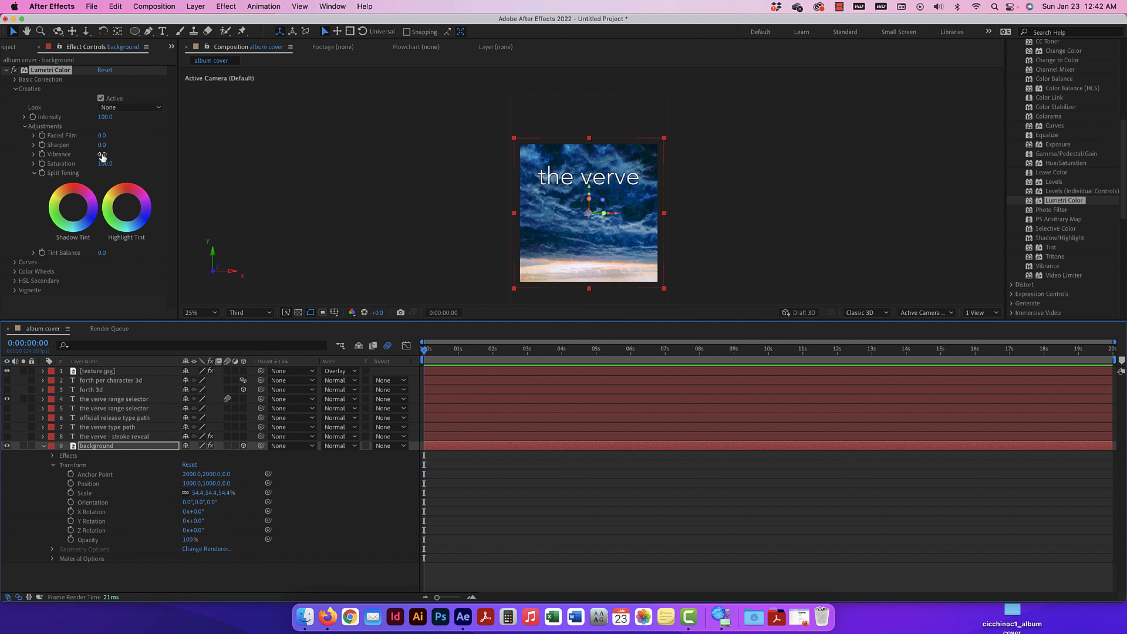
pyautogui.moveTo(102, 157); pyautogui.dragTo(314, 154)
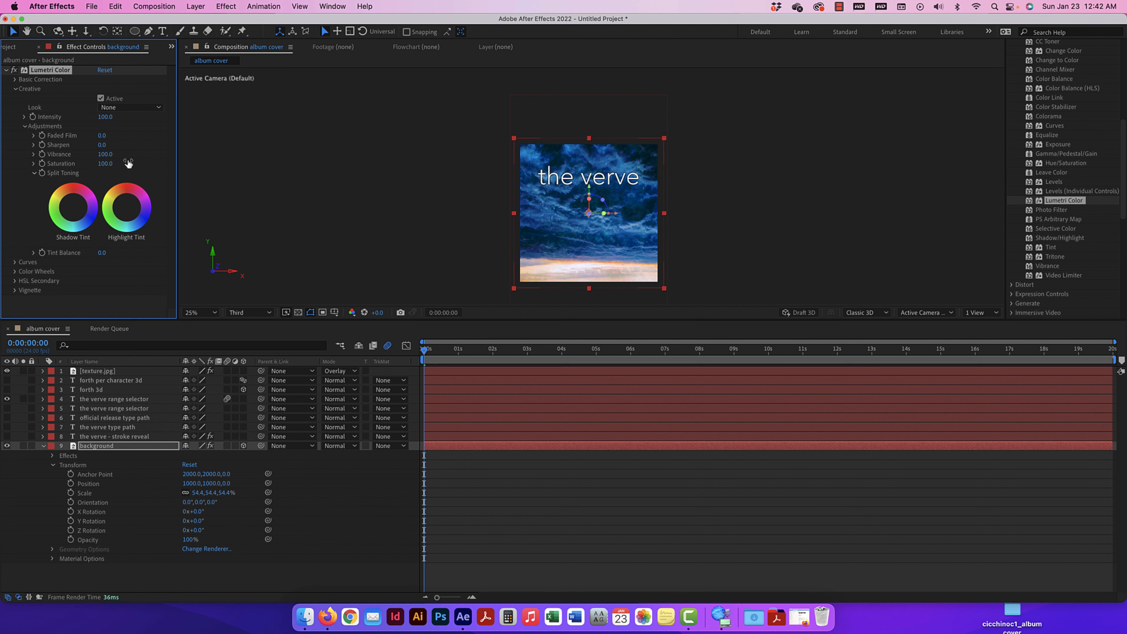
pyautogui.moveTo(104, 156); pyautogui.dragTo(3, 154)
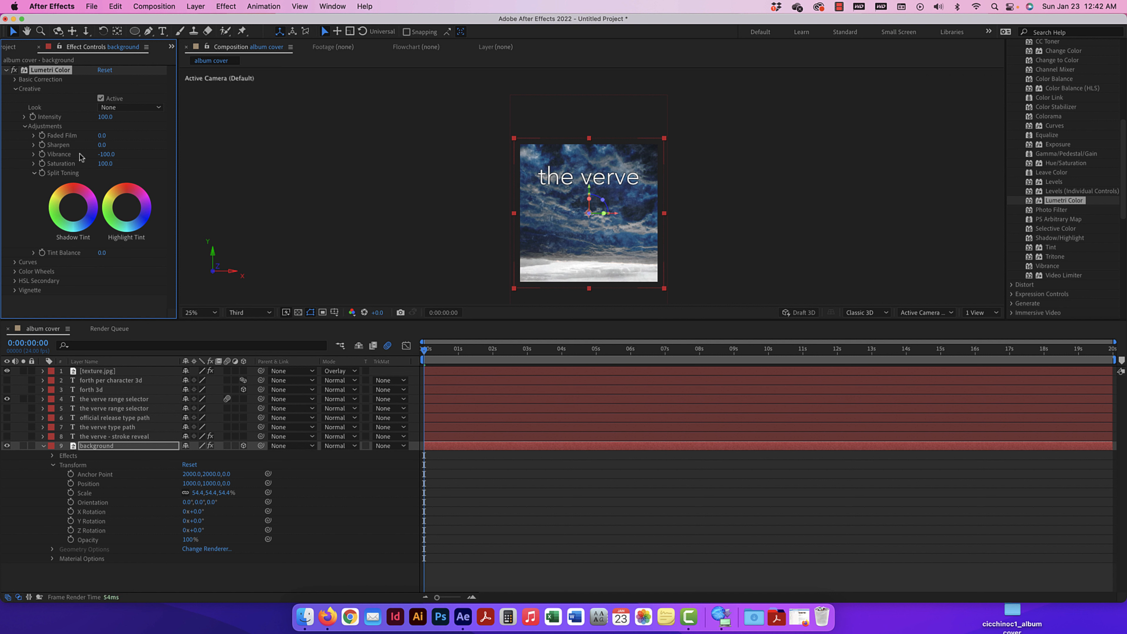
pyautogui.click(105, 154)
pyautogui.write('0')
pyautogui.press('Return')
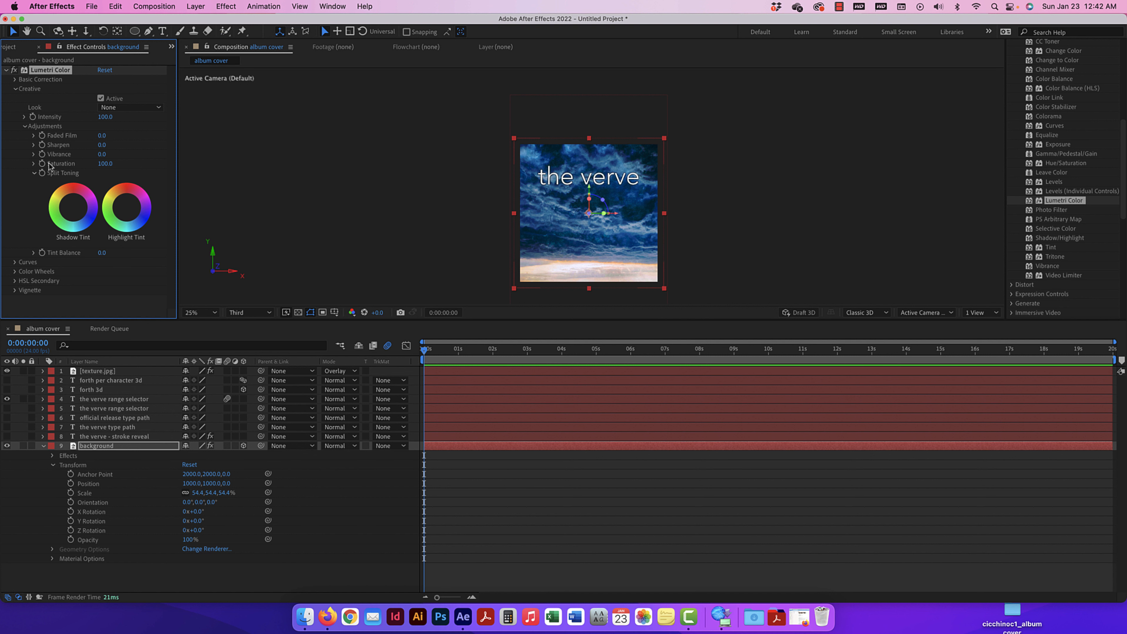
# Step: Add a Vibrance keyframe at the start of the composition and reveal Vibrance among the background layer's Lumetri Creative adjustments in the timeline
pyautogui.click(42, 154)
pyautogui.click(53, 460)
pyautogui.click(53, 457)
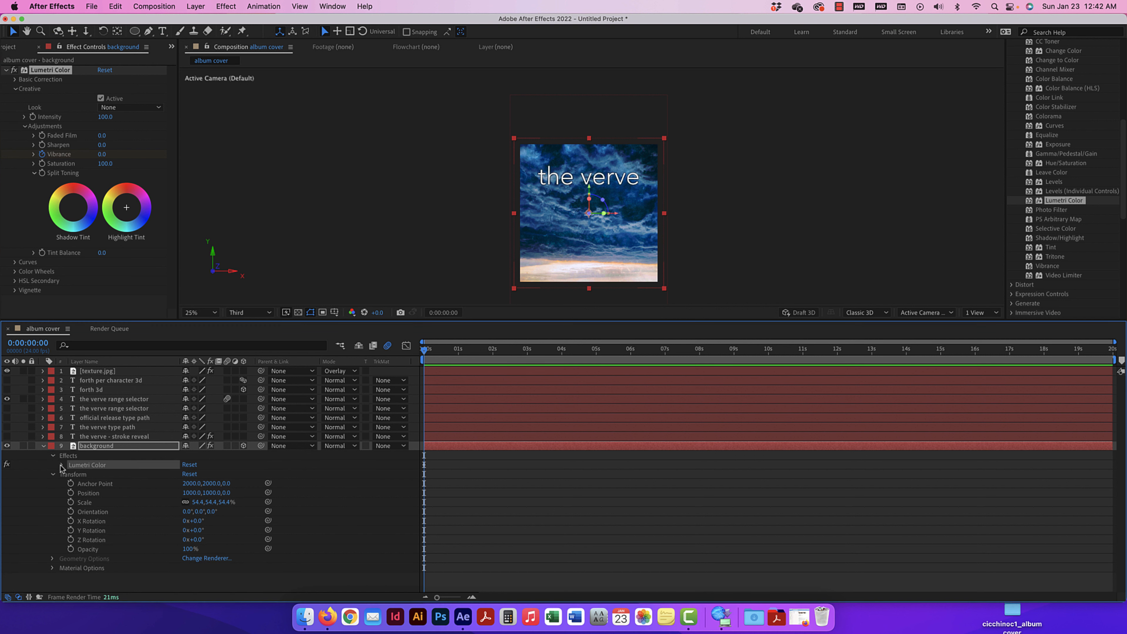
pyautogui.click(61, 465)
pyautogui.scroll(-2, 105, 496)
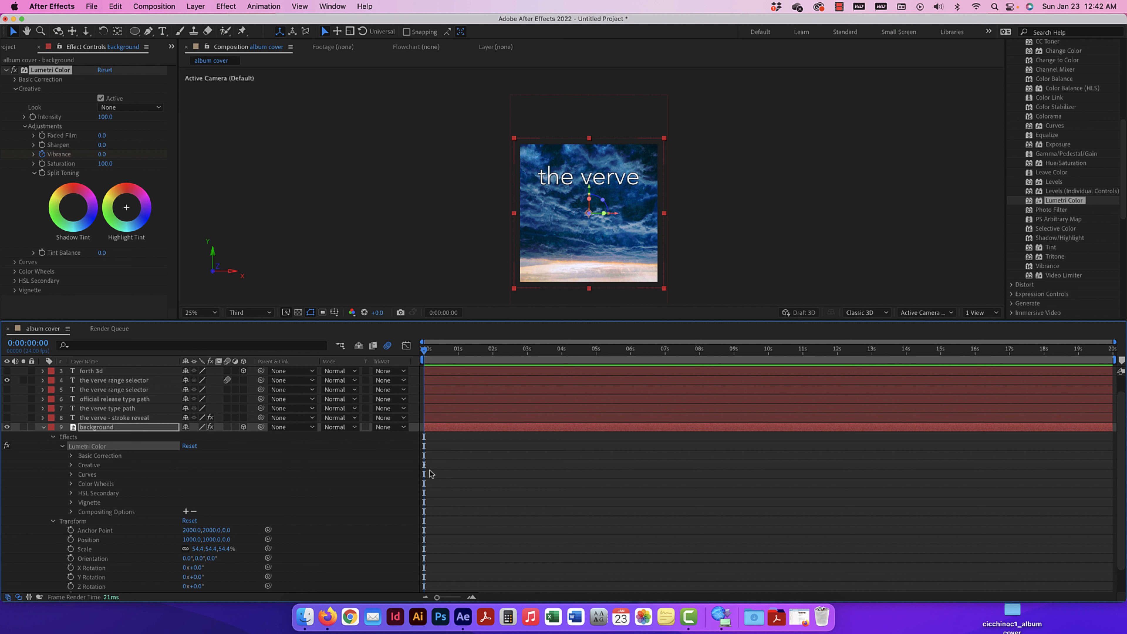
pyautogui.click(71, 466)
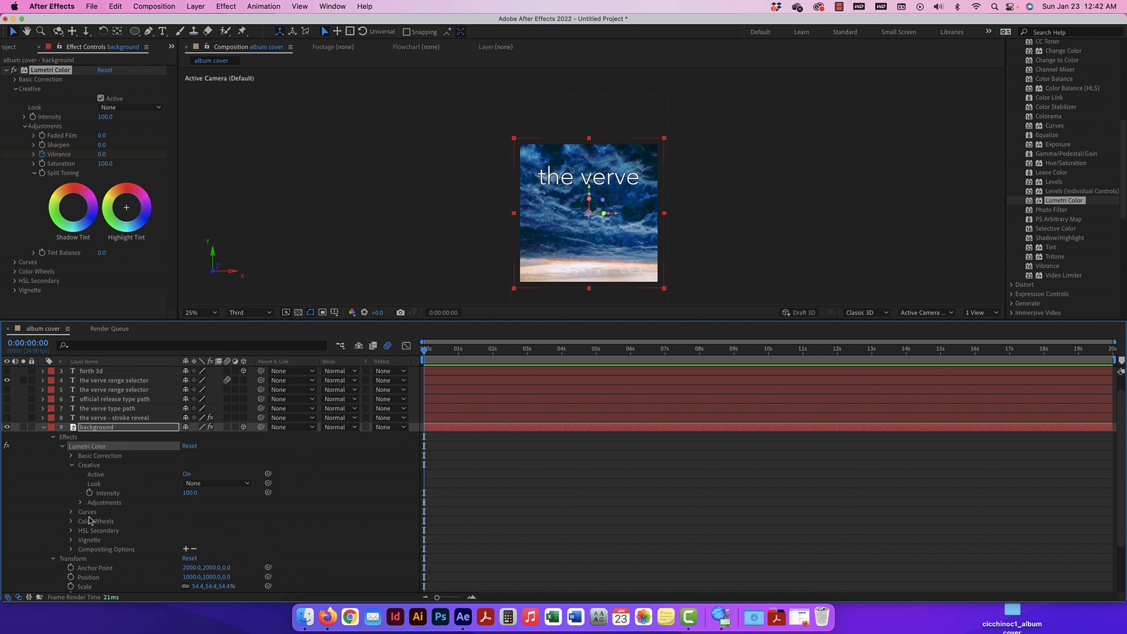
pyautogui.click(72, 465)
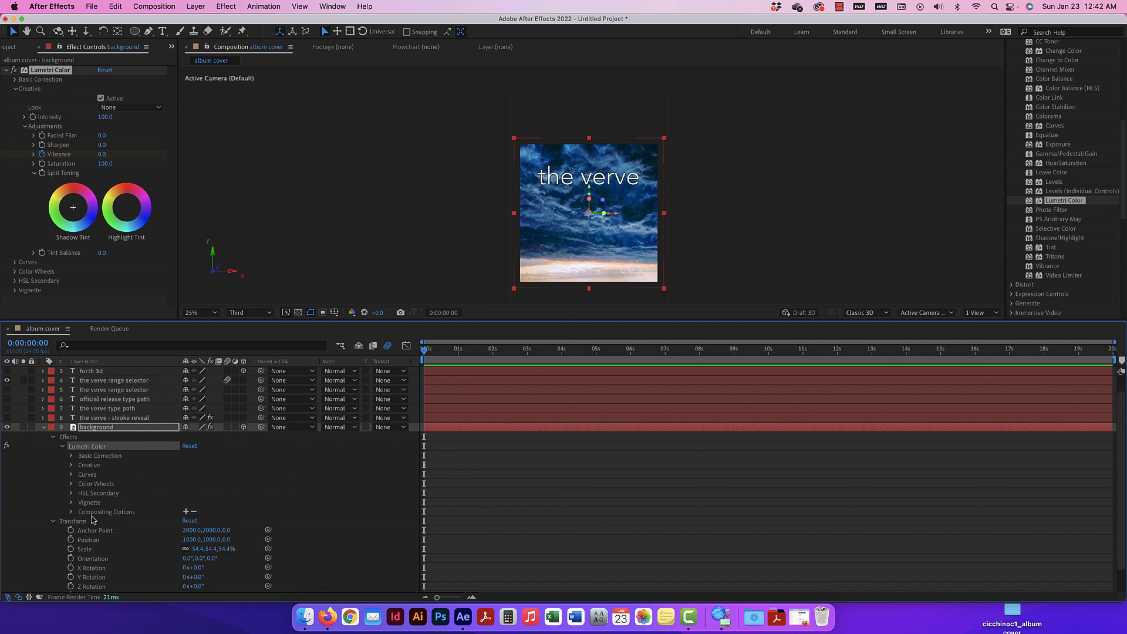
pyautogui.click(71, 466)
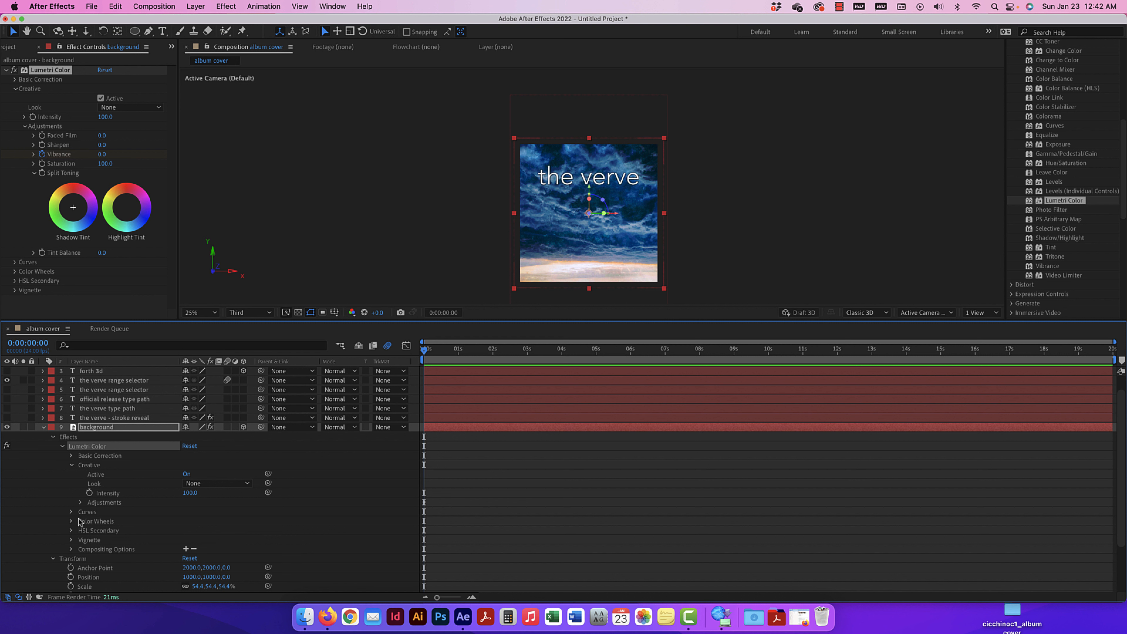
pyautogui.click(80, 502)
pyautogui.scroll(-1, 89, 510)
pyautogui.click(130, 513)
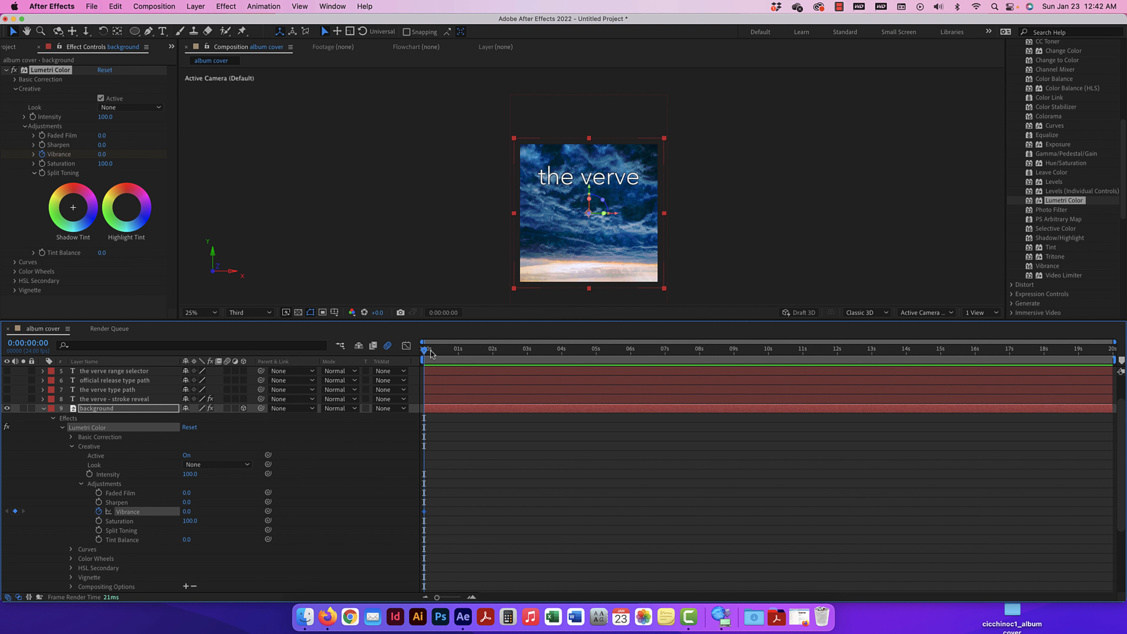
# Step: Add a background Vibrance keyframe of 100 at 0:00:19:23
pyautogui.moveTo(424, 352); pyautogui.dragTo(1113, 388)
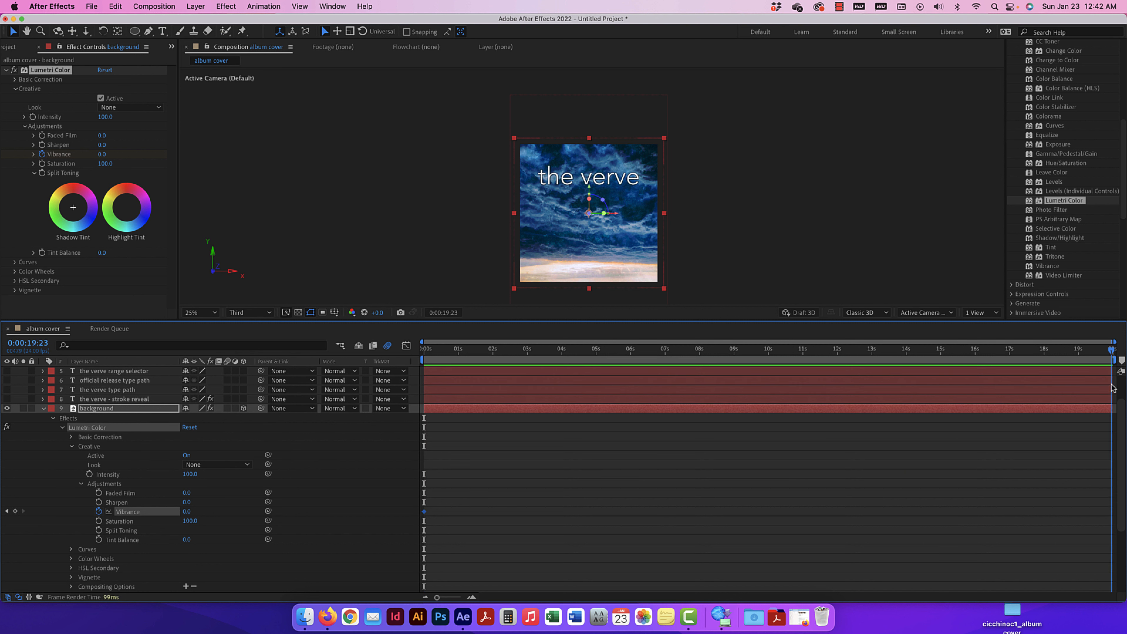
pyautogui.click(186, 511)
pyautogui.write('100')
pyautogui.press('Return')
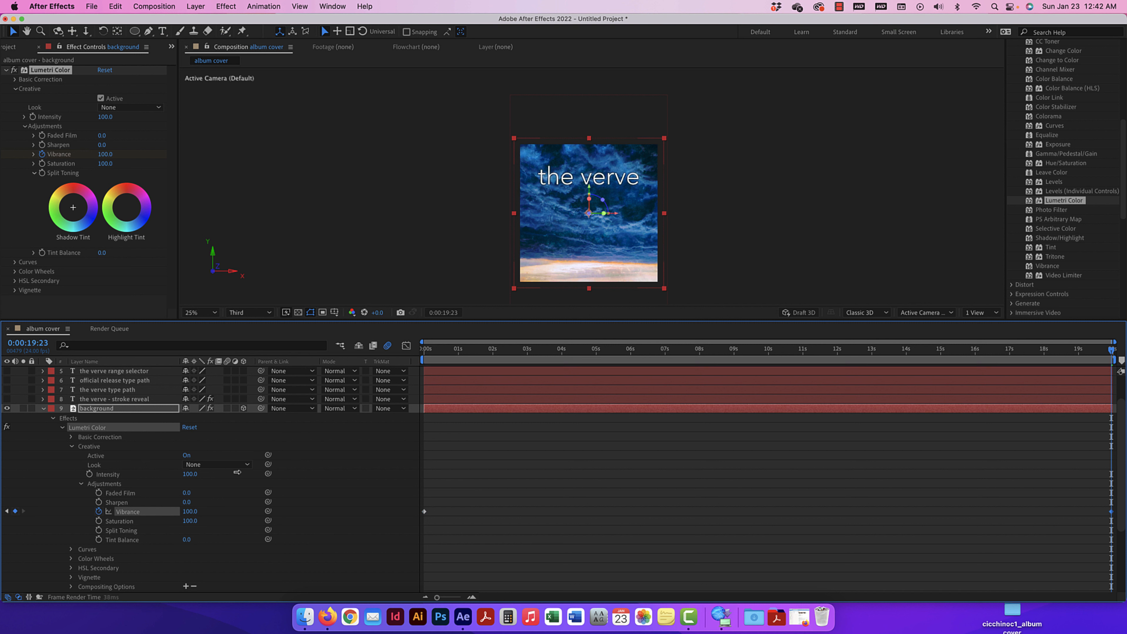
# Step: Set the Vibrance keyframe at 0:00:00:00 to -100
pyautogui.moveTo(1112, 352); pyautogui.dragTo(425, 350)
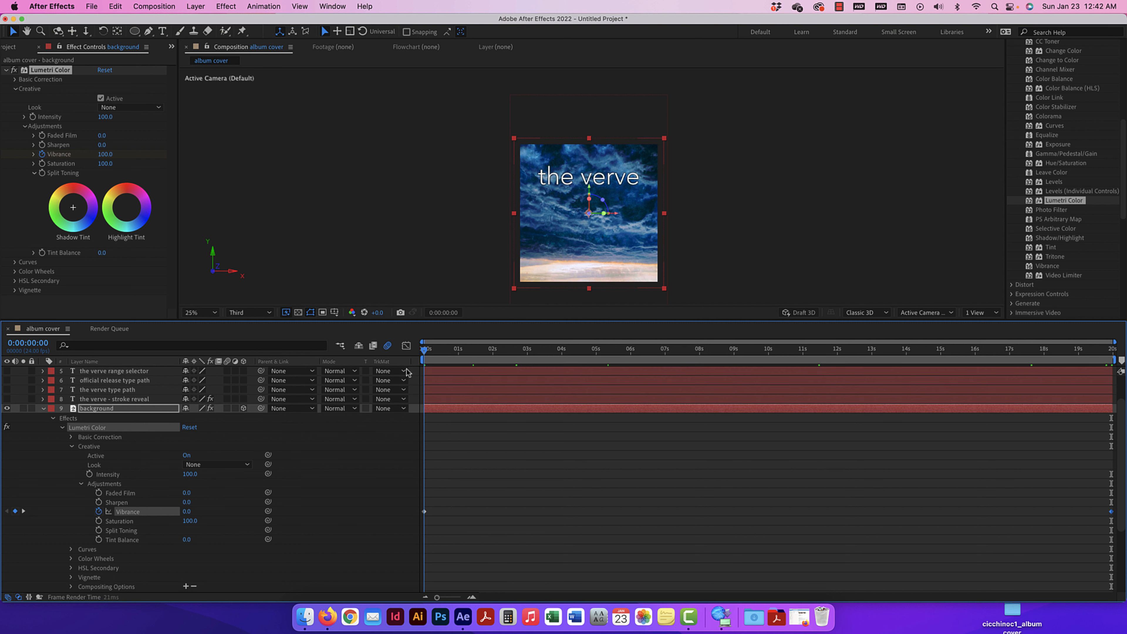
pyautogui.click(186, 511)
pyautogui.write('-100')
pyautogui.press('Return')
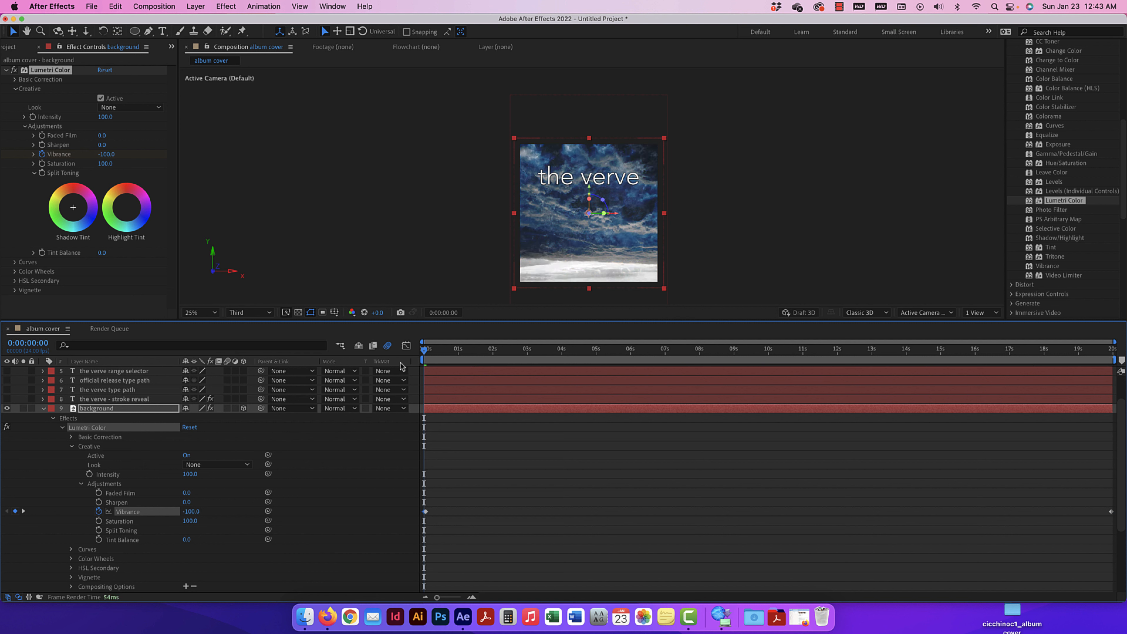
# Step: Preview the background's Vibrance animation from the start of the composition
pyautogui.press('space')
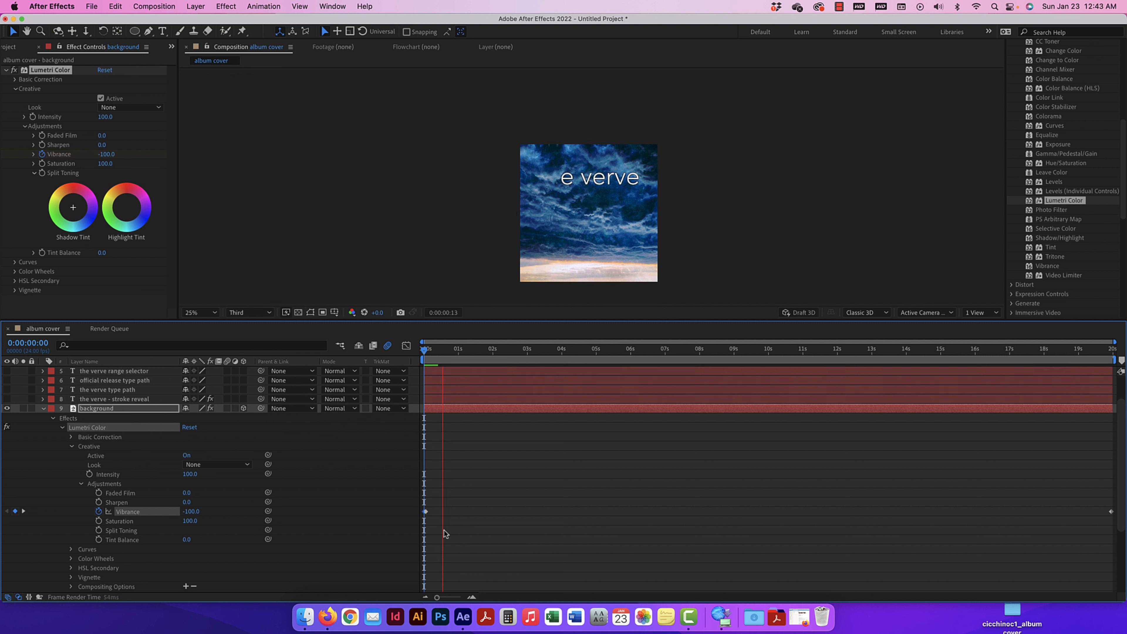
pyautogui.click(427, 514)
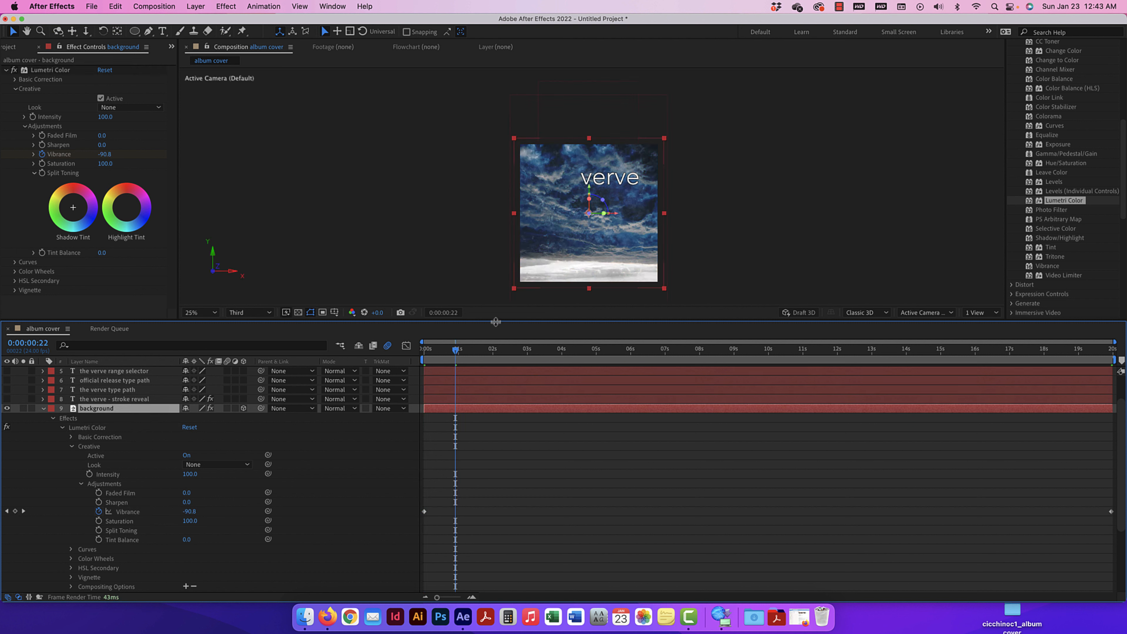
pyautogui.press('space')
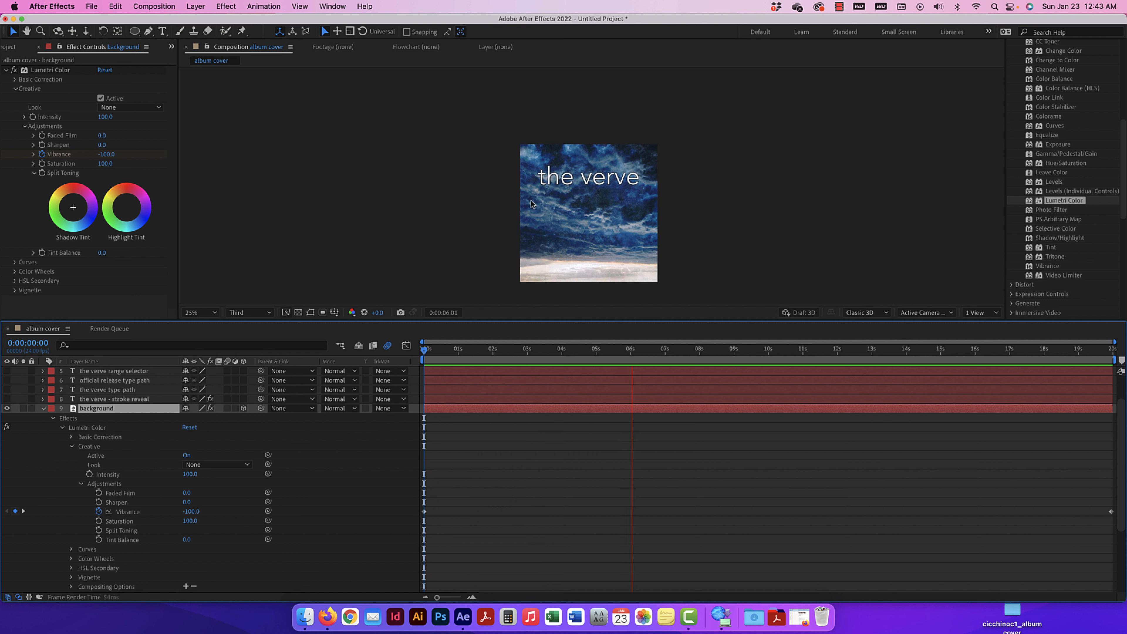
# Step: Move the last Vibrance keyframe to 0:00:10:00
pyautogui.moveTo(1111, 514); pyautogui.dragTo(773, 518)
pyautogui.moveTo(671, 350); pyautogui.dragTo(769, 354)
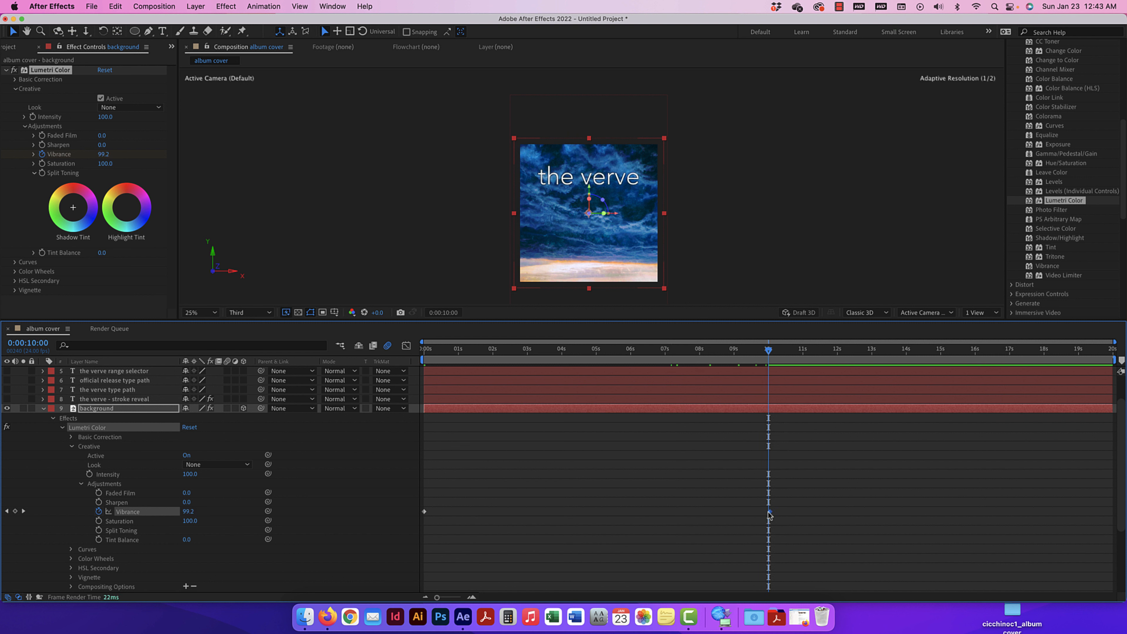
pyautogui.moveTo(774, 514); pyautogui.dragTo(769, 515)
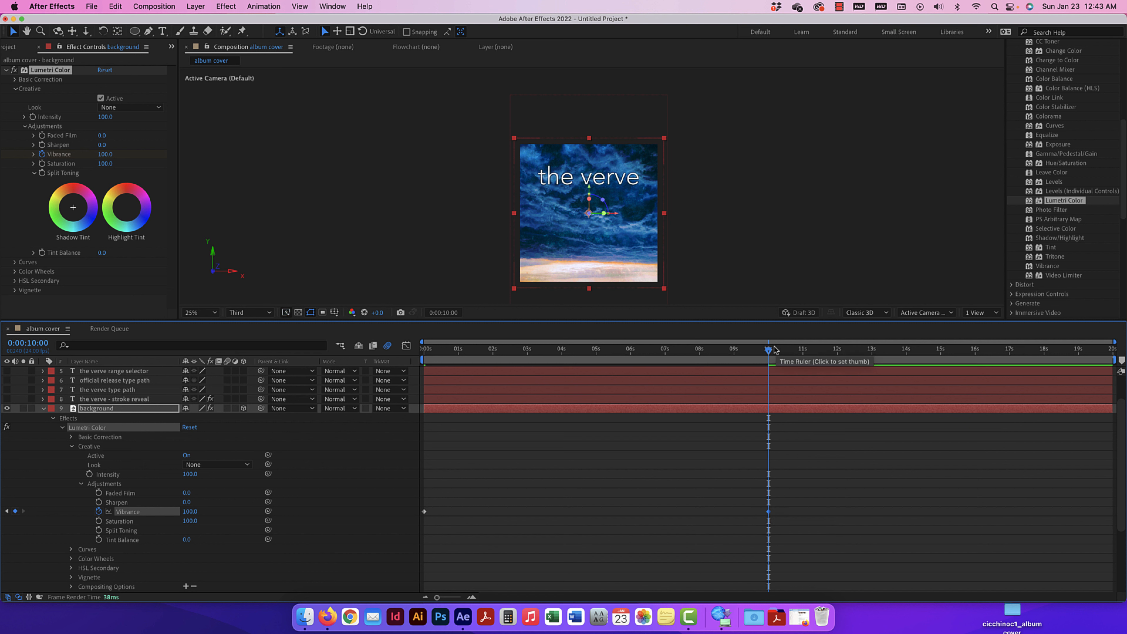
# Step: Copy the background's first Vibrance keyframe and paste it at 0:00:19:23
pyautogui.moveTo(769, 352); pyautogui.dragTo(789, 352)
pyautogui.moveTo(433, 508); pyautogui.dragTo(409, 516)
pyautogui.press('super+c')
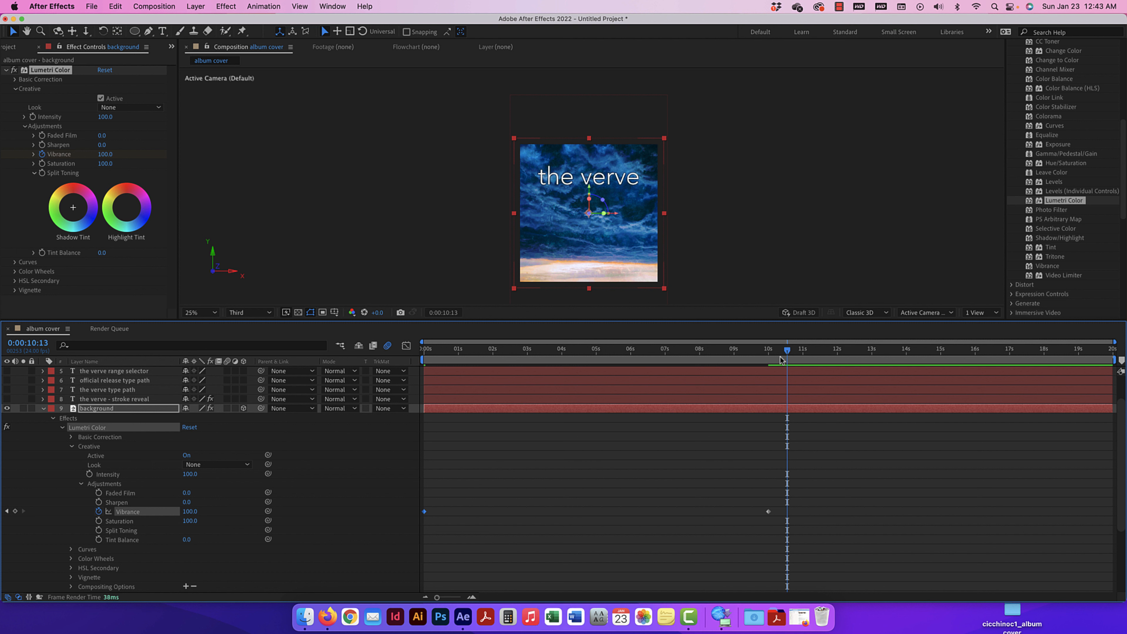
pyautogui.moveTo(786, 353); pyautogui.dragTo(1111, 359)
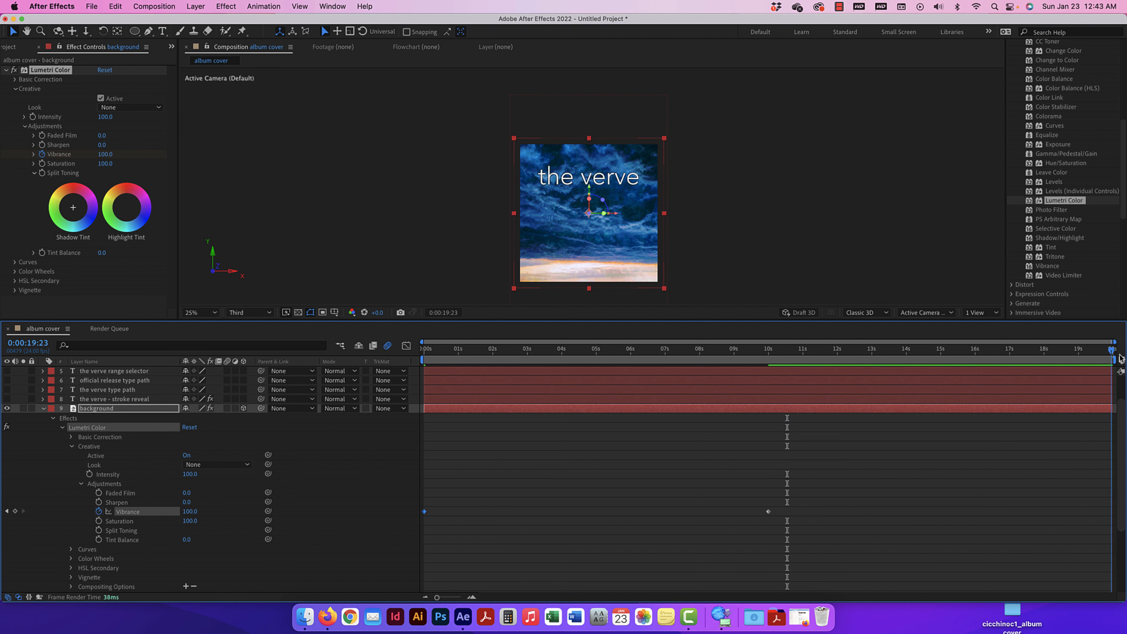
pyautogui.press('super+v')
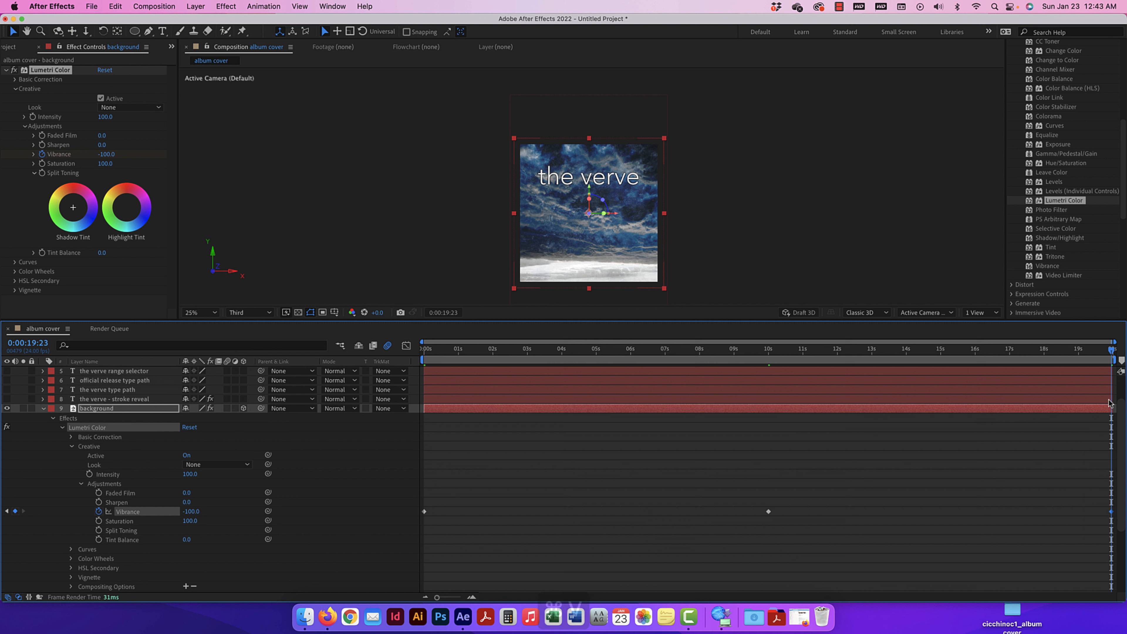
# Step: Preview the background's full Vibrance cycle from the start of the composition
pyautogui.moveTo(1111, 353); pyautogui.dragTo(1002, 353)
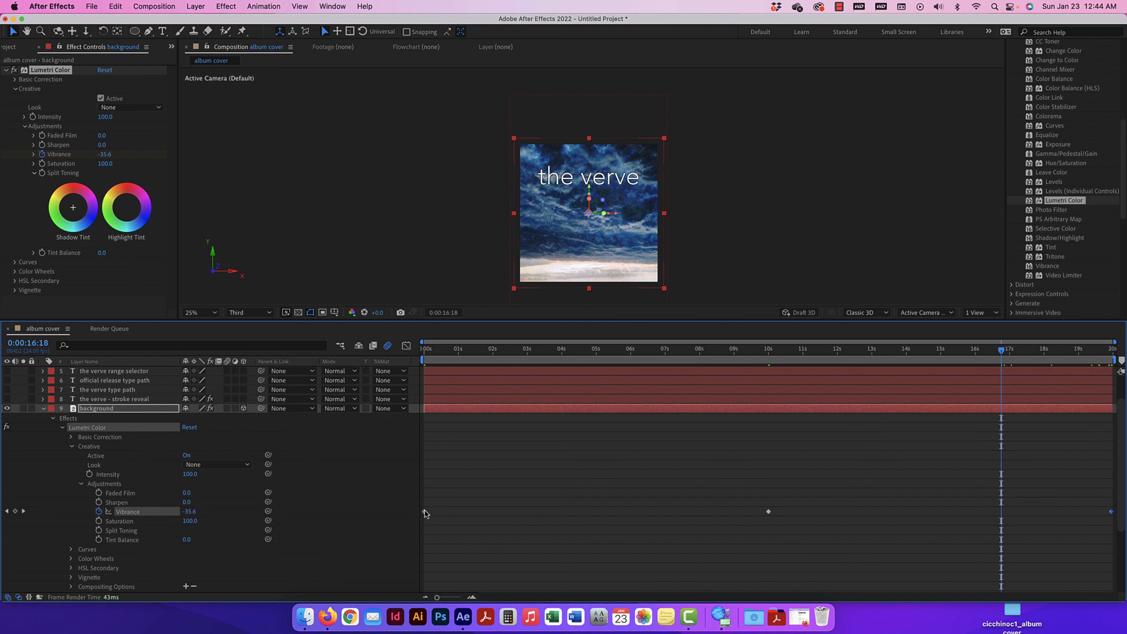
pyautogui.moveTo(1001, 353); pyautogui.dragTo(426, 357)
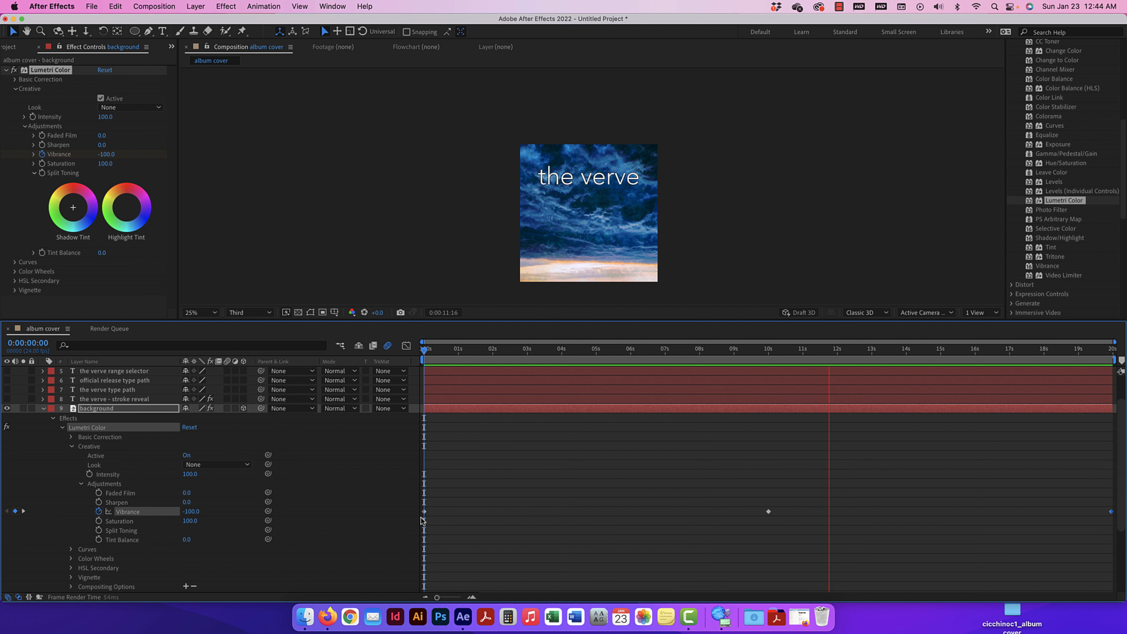
pyautogui.press('space')
# Step: Collapse the background layer, show the forth 3d layer and preview the composition from the start
pyautogui.click(43, 408)
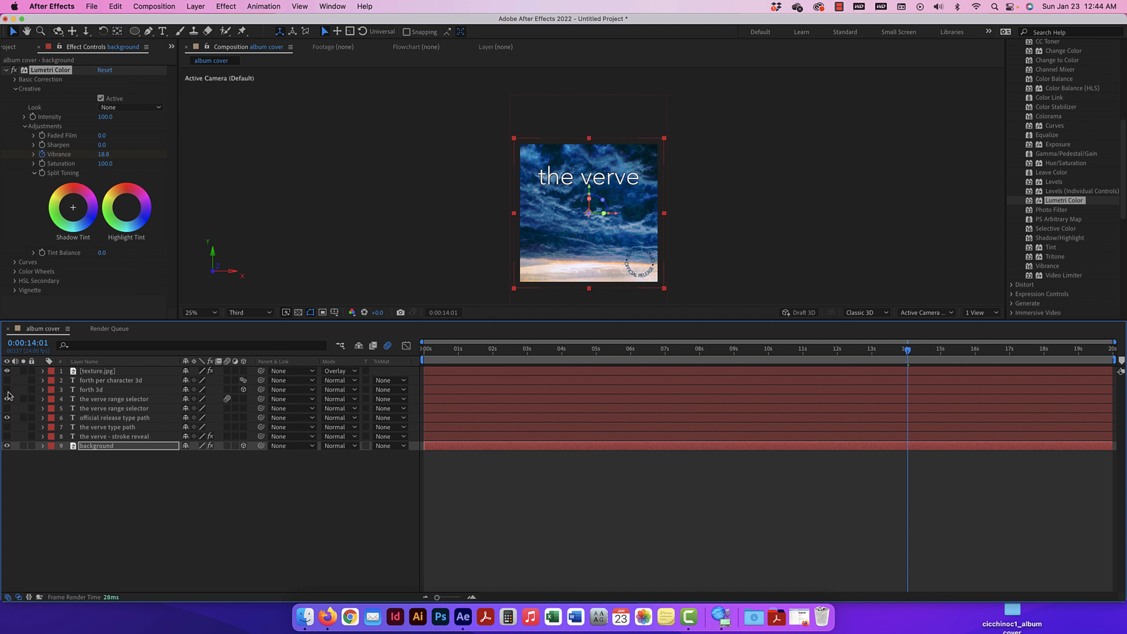
pyautogui.click(7, 380)
pyautogui.click(7, 380)
pyautogui.click(7, 389)
pyautogui.moveTo(907, 354); pyautogui.dragTo(424, 351)
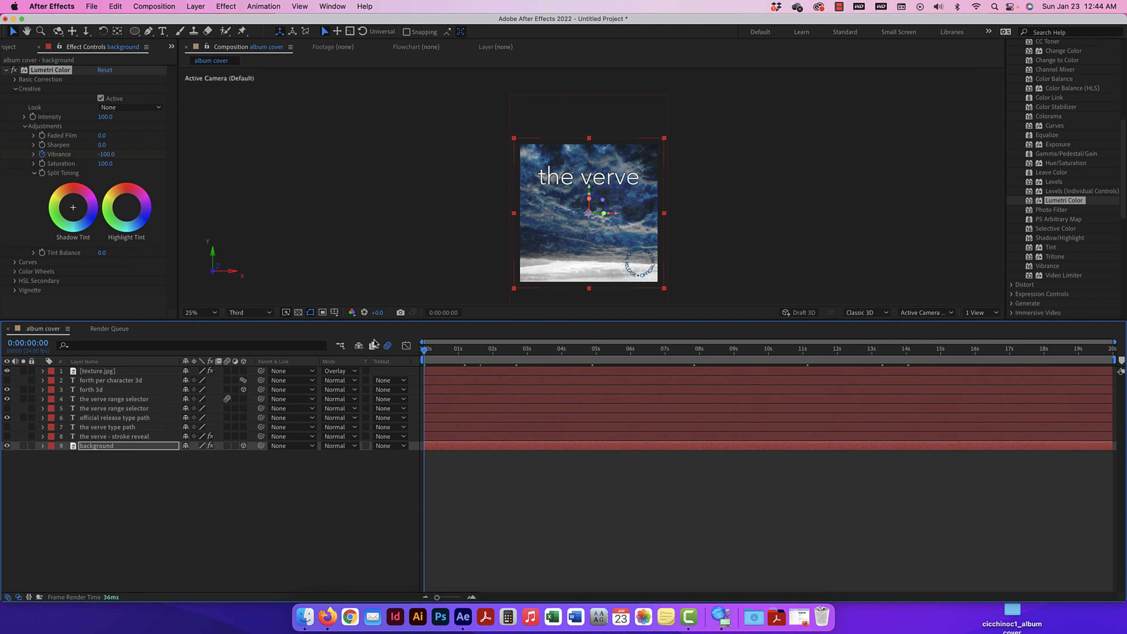
pyautogui.press('space')
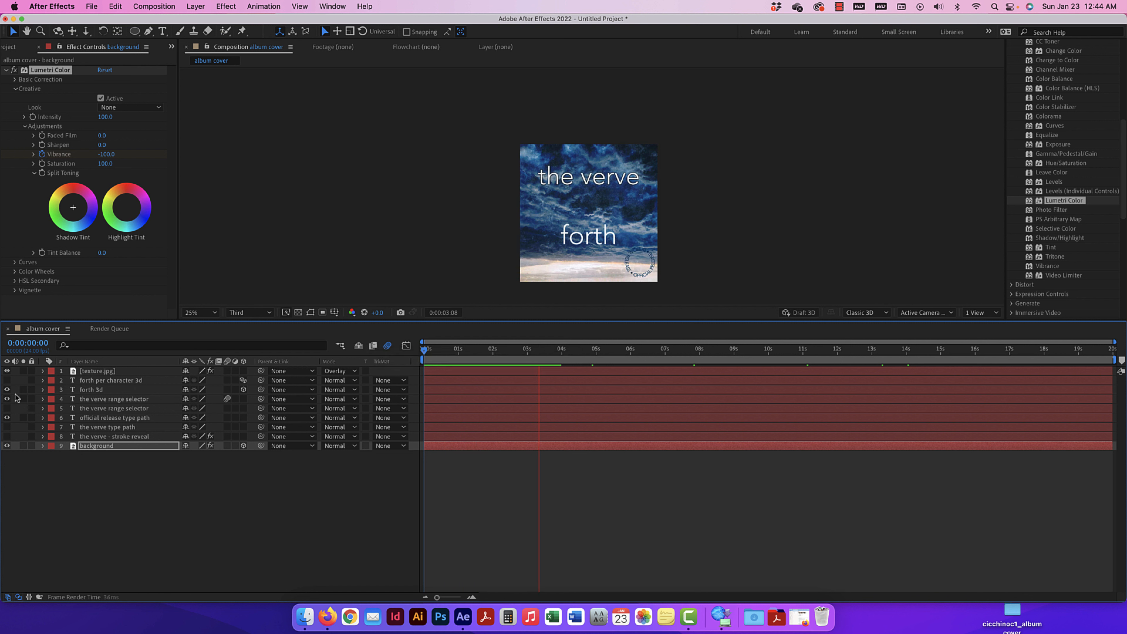
pyautogui.press('space')
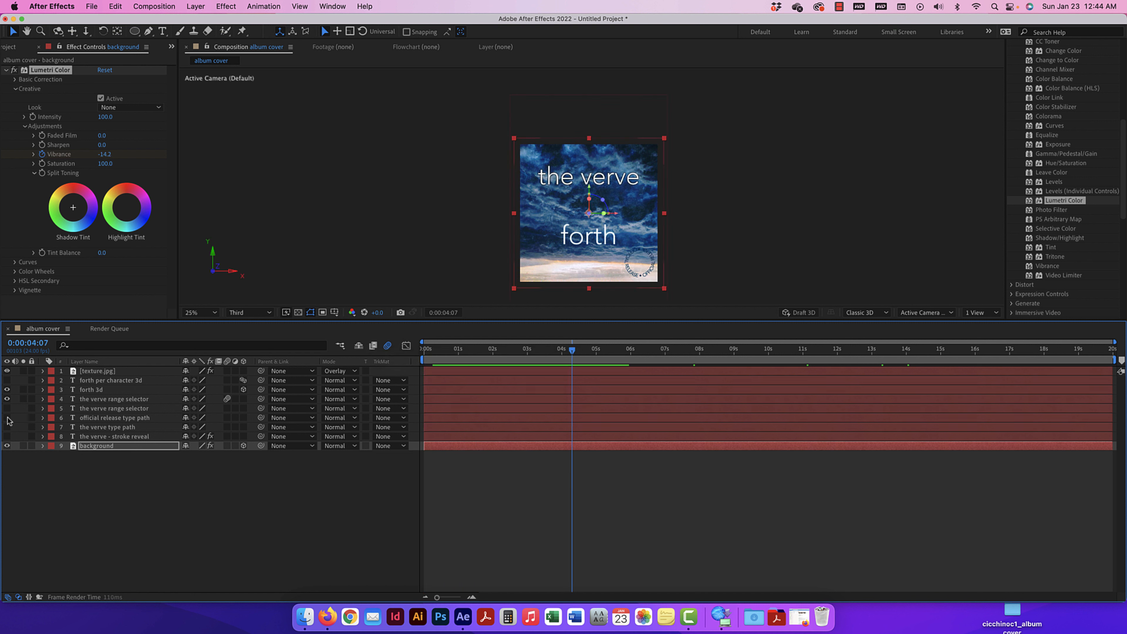
# Step: Hide the official release type path and the visible the verve range selector layers, and show the verve - stroke reveal layer
pyautogui.moveTo(8, 420); pyautogui.dragTo(8, 428)
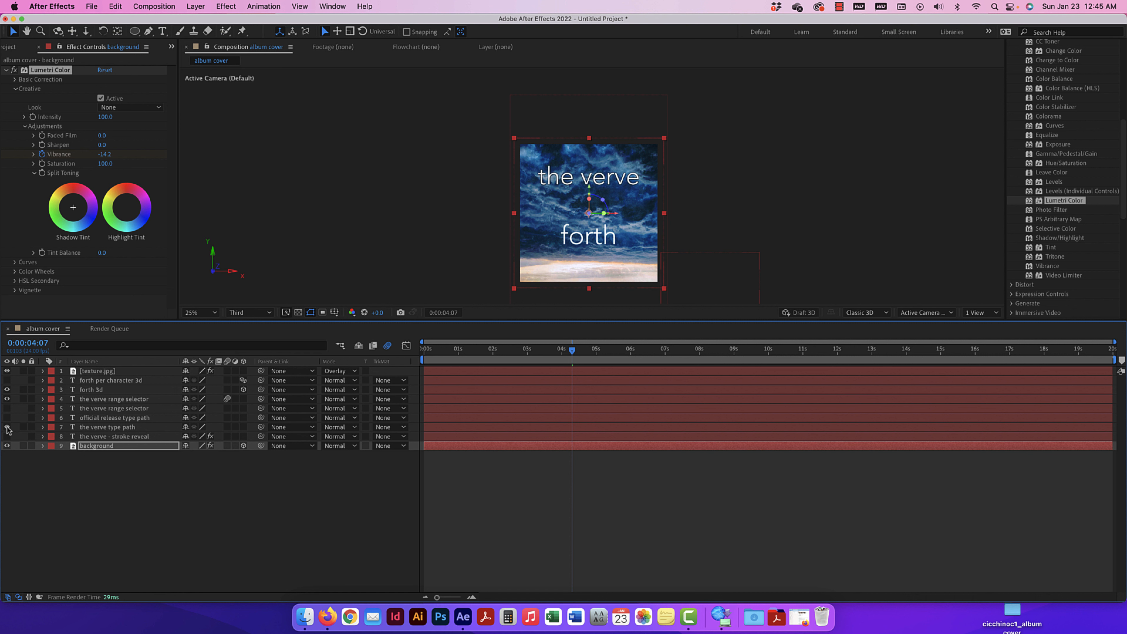
pyautogui.click(7, 427)
pyautogui.click(7, 437)
pyautogui.moveTo(561, 351); pyautogui.dragTo(424, 351)
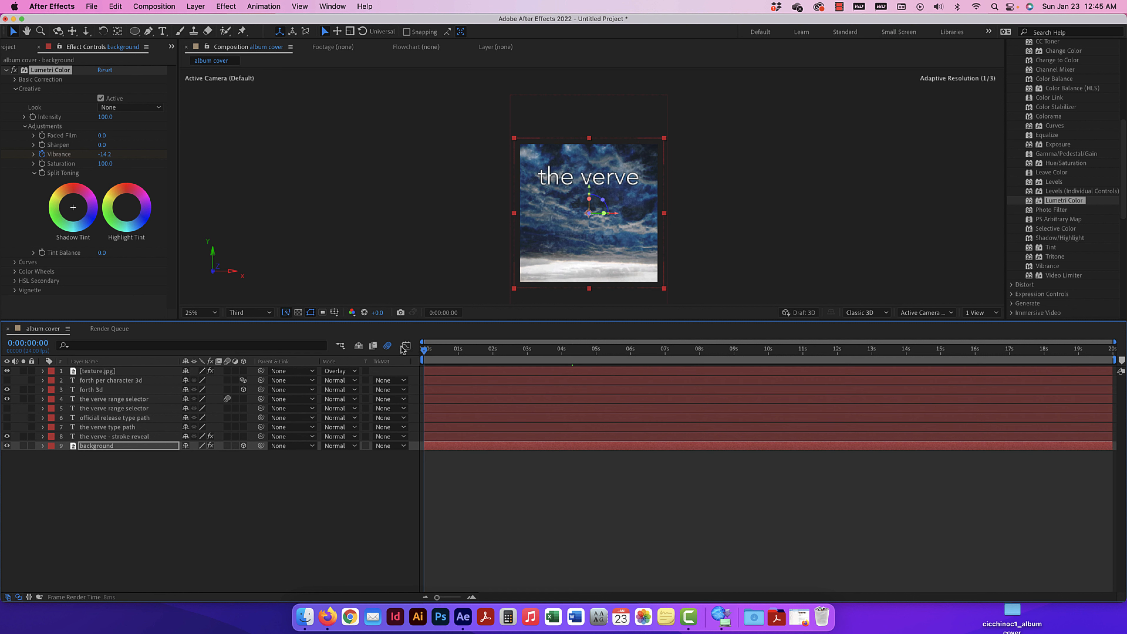
pyautogui.click(6, 398)
# Step: Preview the stroke-reveal title together with the forth 3d animation from the start, with no layer selected
pyautogui.press('space')
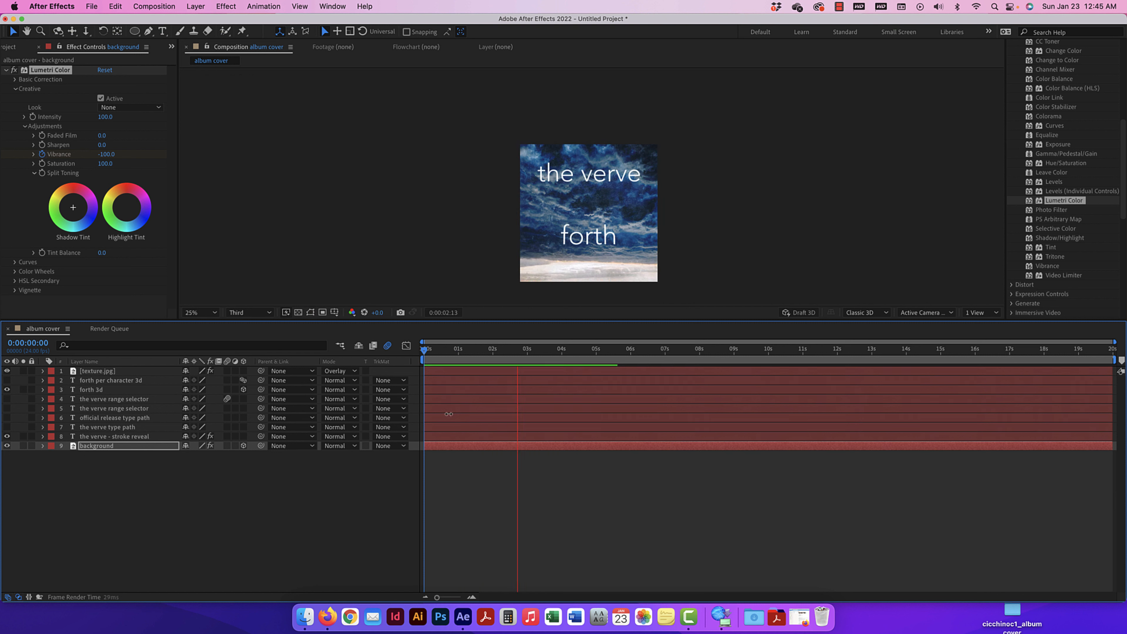
pyautogui.click(195, 484)
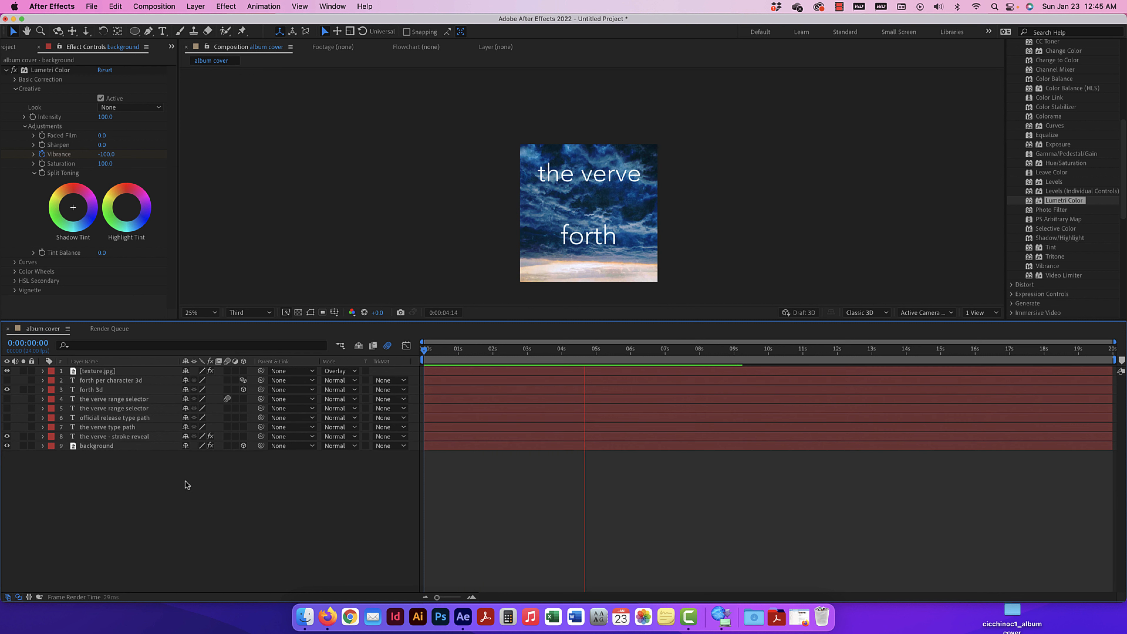
pyautogui.press('space')
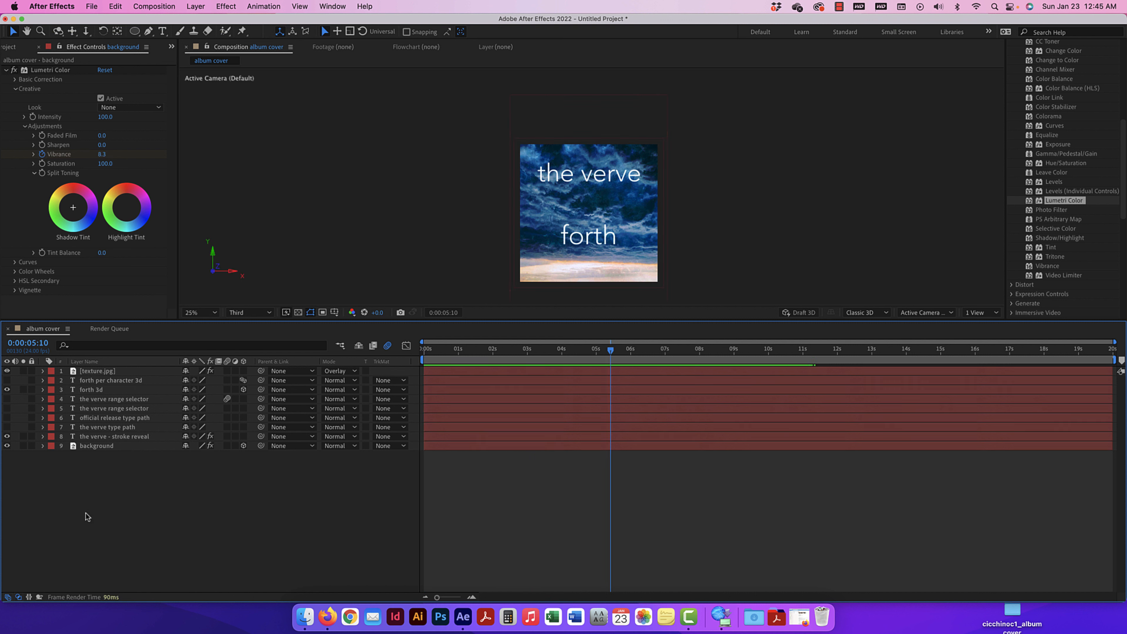
# Step: Examine the keyframed properties and all modified properties of every layer in the timeline
pyautogui.press('u')
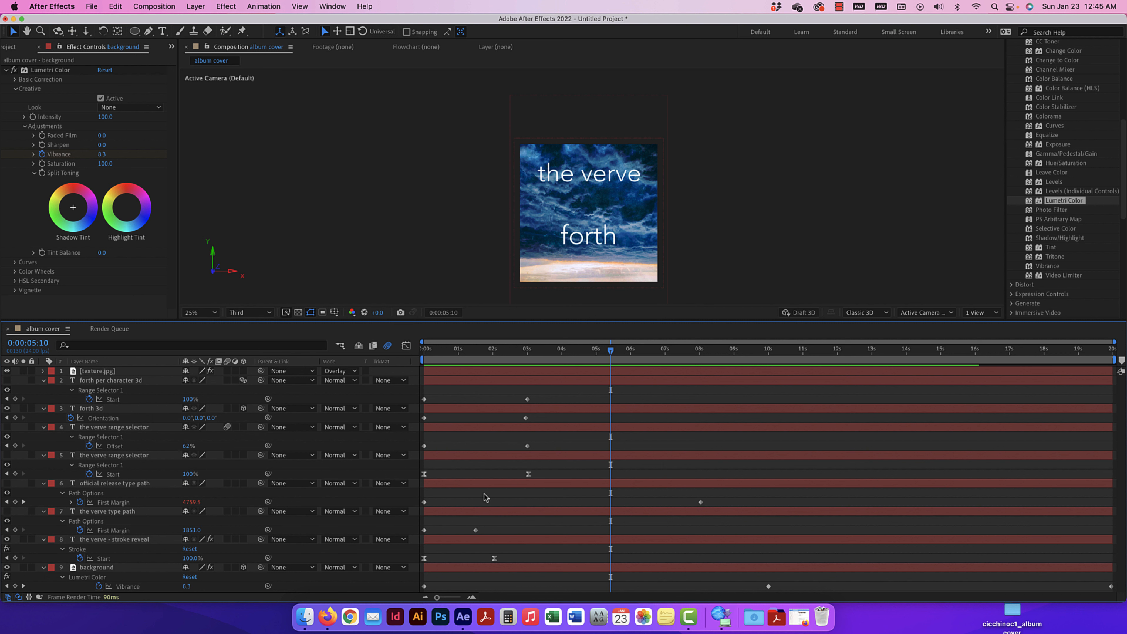
pyautogui.press('u')
pyautogui.press('u')
pyautogui.press('u')
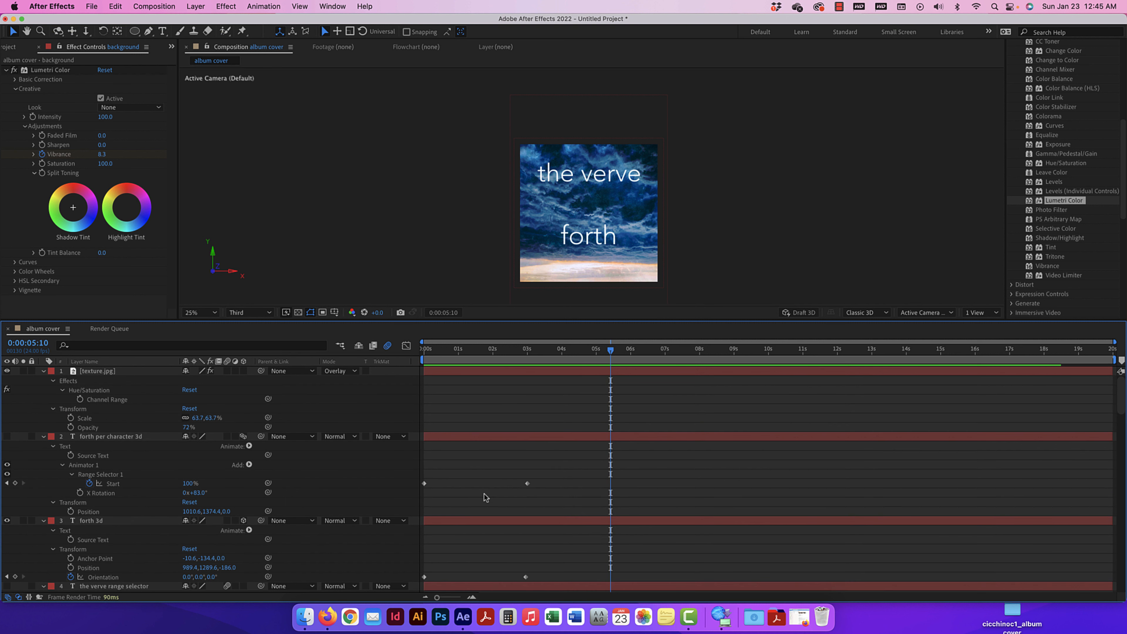
pyautogui.scroll(-15, 315, 400)
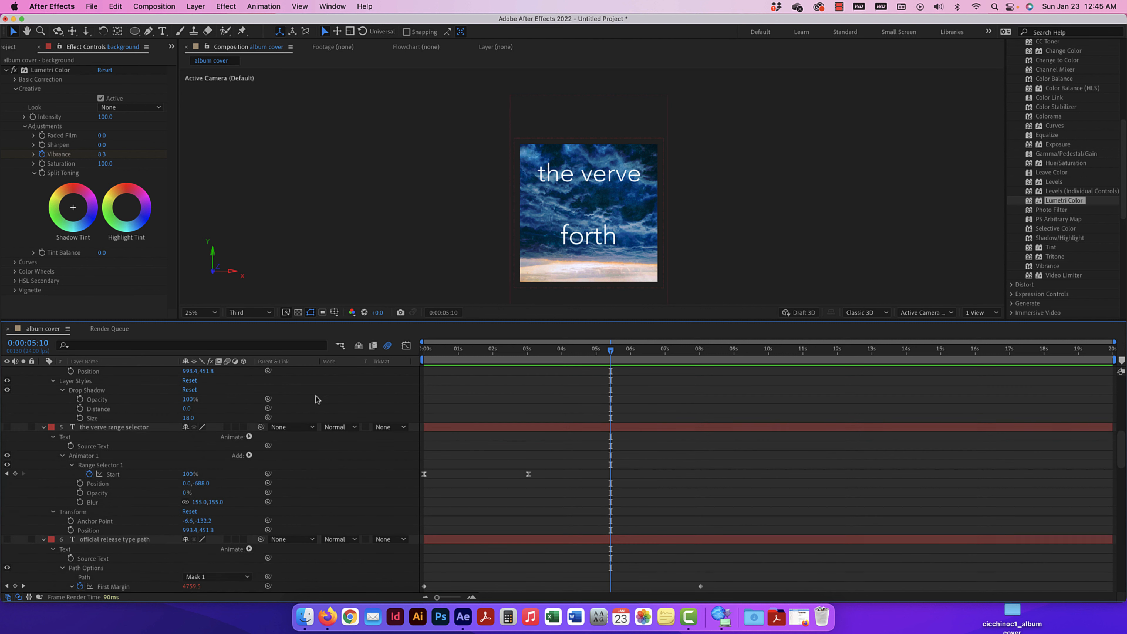
pyautogui.scroll(-5, 318, 403)
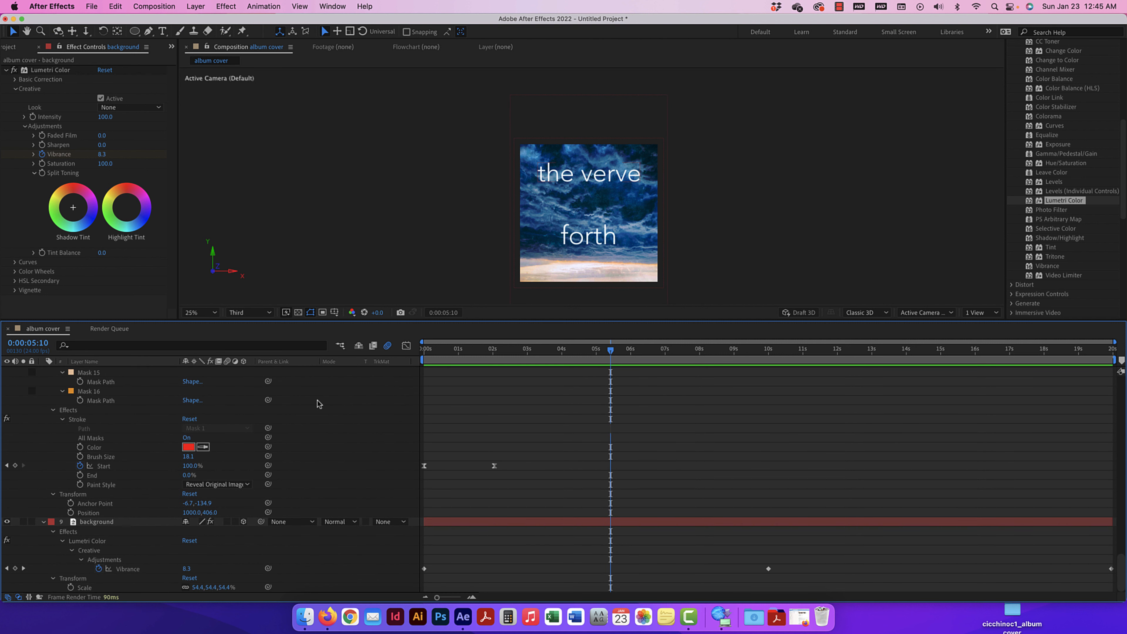
pyautogui.press('u')
pyautogui.press('u')
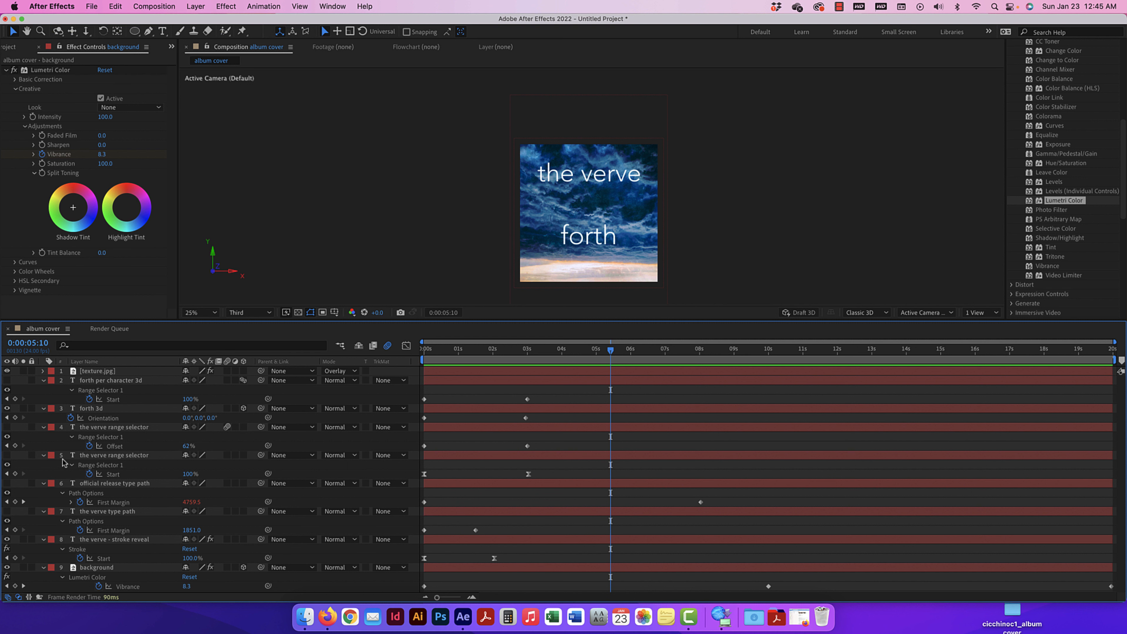
# Step: Collapse the revealed properties of all layers in the timeline
pyautogui.click(43, 427)
pyautogui.click(43, 409)
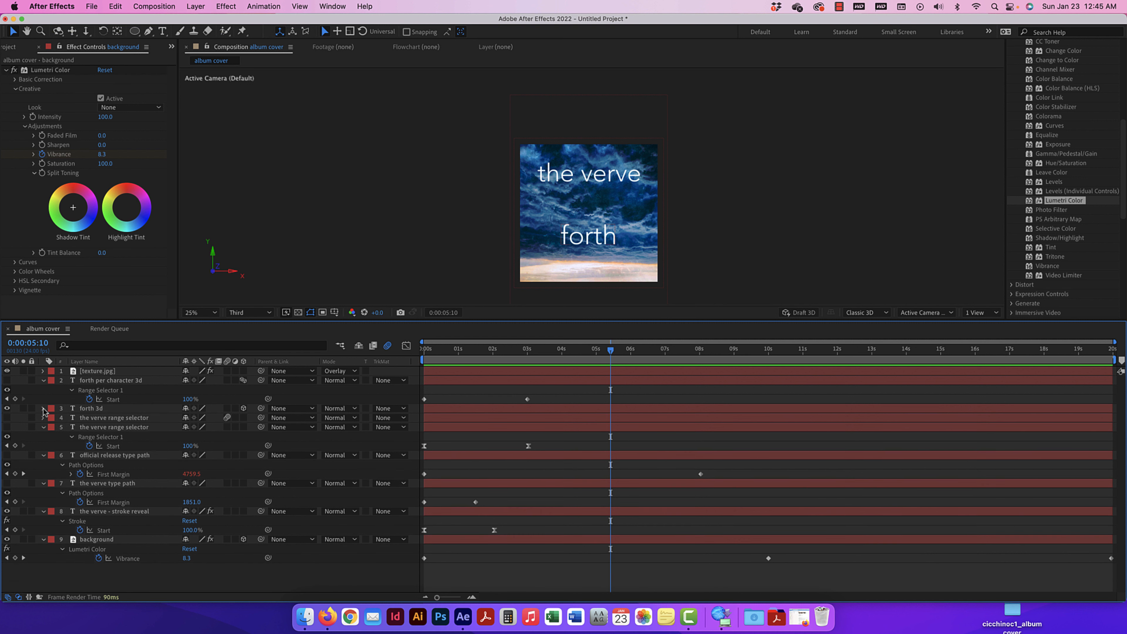
pyautogui.click(44, 381)
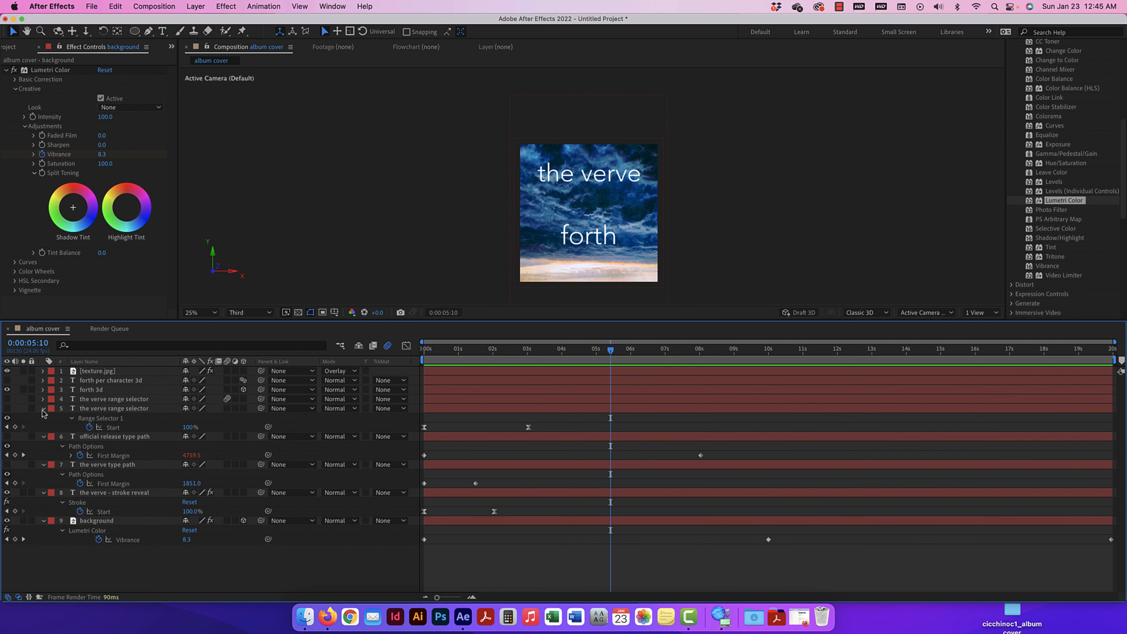
pyautogui.click(43, 409)
pyautogui.click(44, 418)
pyautogui.click(43, 427)
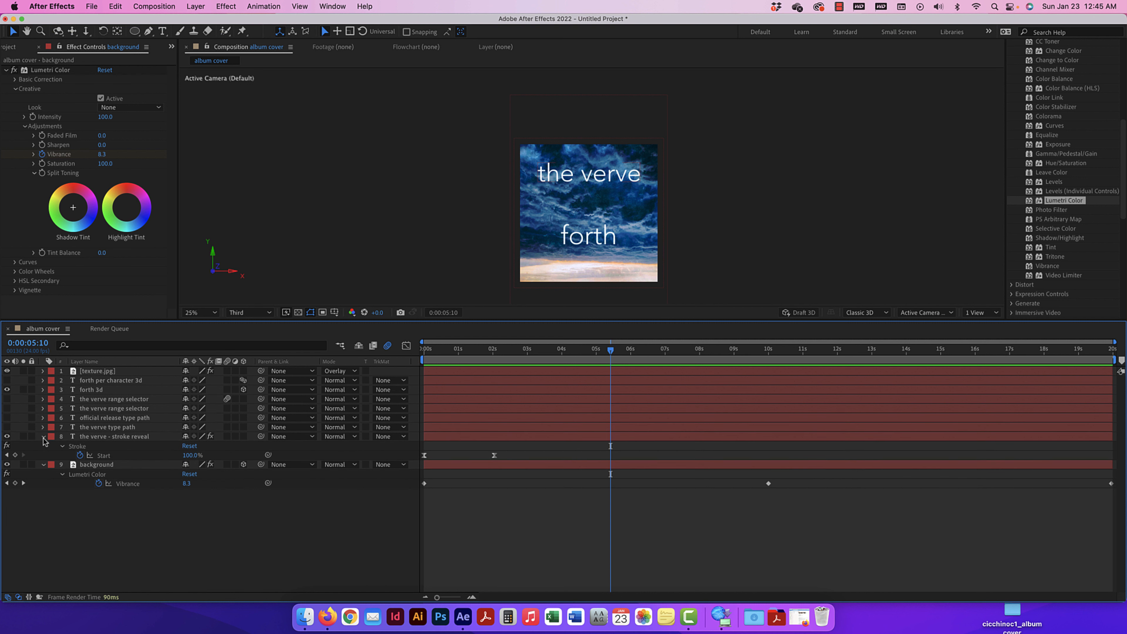
pyautogui.click(44, 436)
pyautogui.click(43, 447)
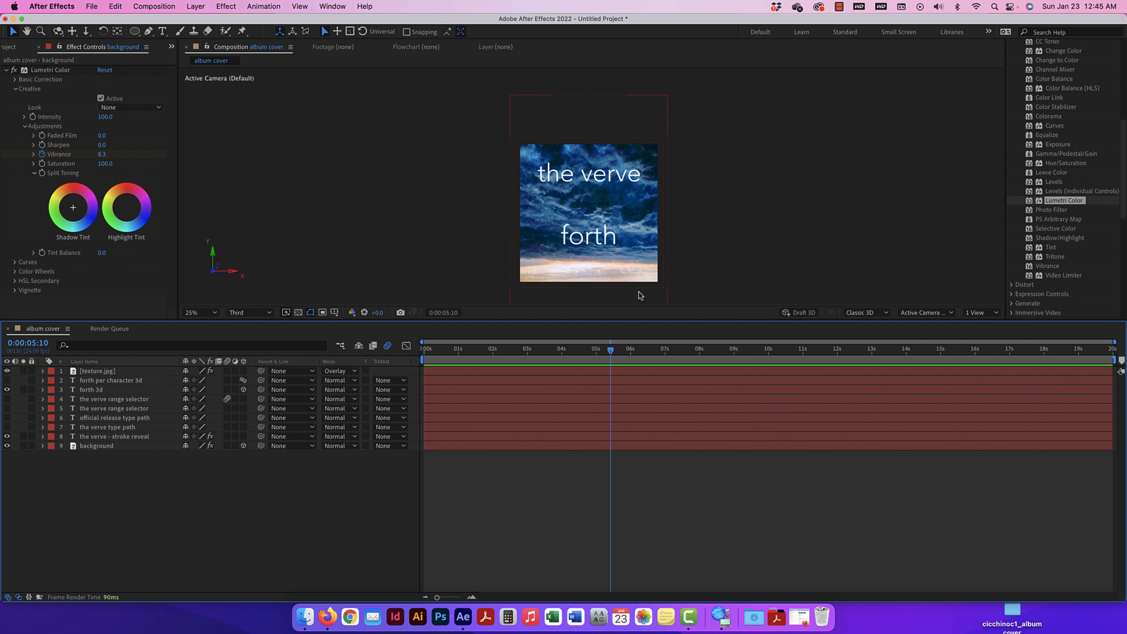
# Step: Reveal the keyframes of the verve - stroke reveal and forth 3d layers, and shift both forth 3d Orientation keyframes to start at about 2 seconds
pyautogui.click(88, 438)
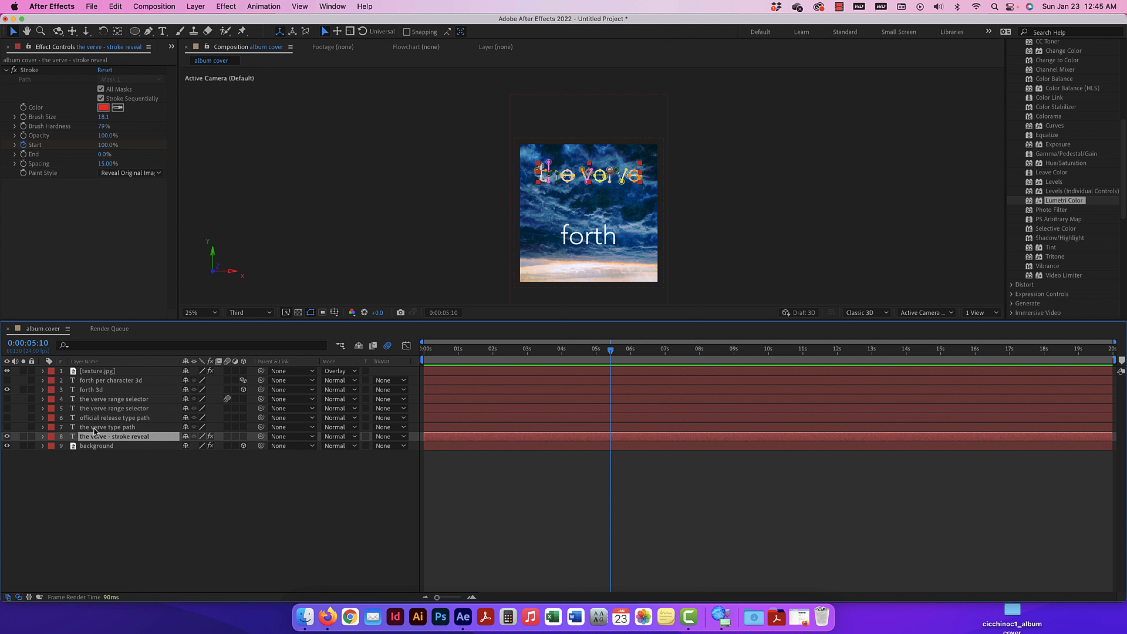
pyautogui.keyDown('super'); pyautogui.click(102, 391); pyautogui.keyUp('super')
pyautogui.press('u')
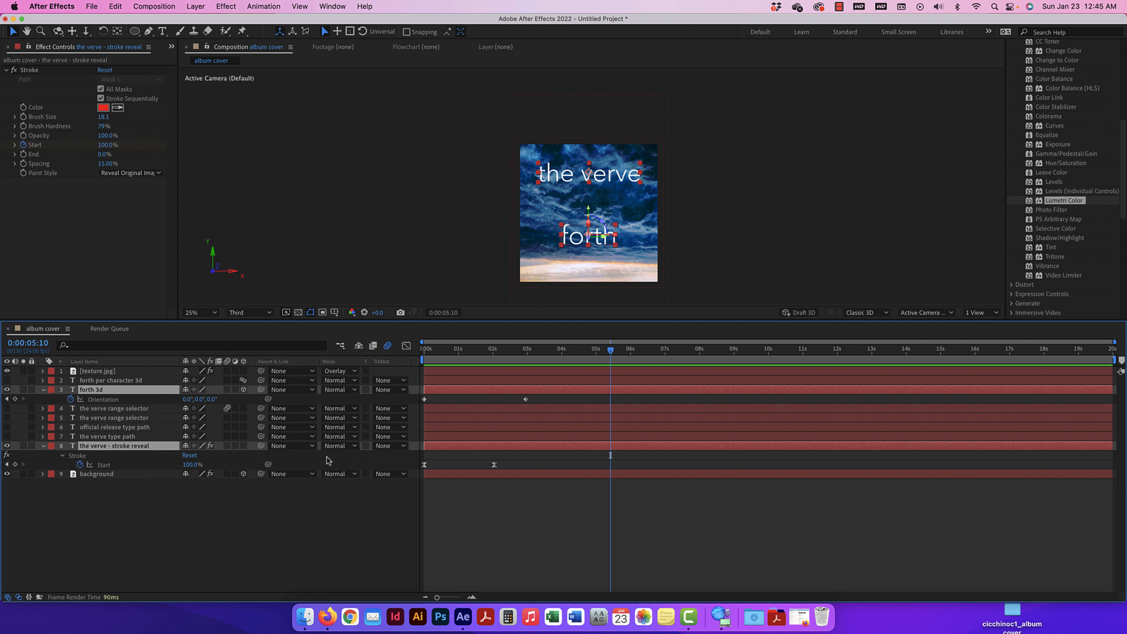
pyautogui.moveTo(540, 400); pyautogui.dragTo(426, 400)
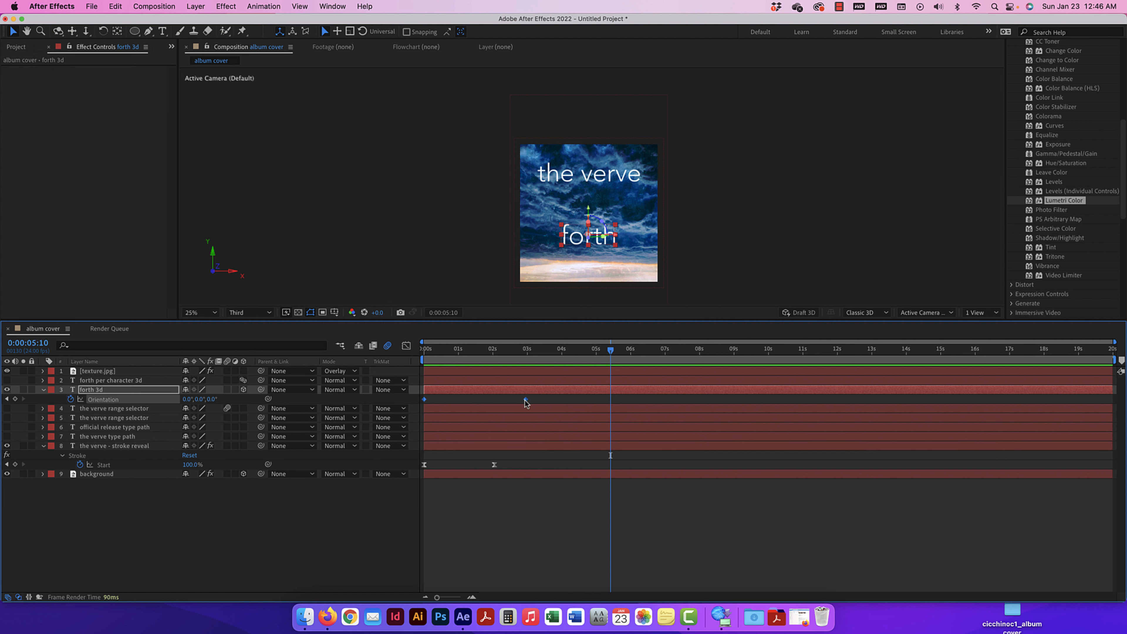
pyautogui.moveTo(525, 402); pyautogui.dragTo(601, 402)
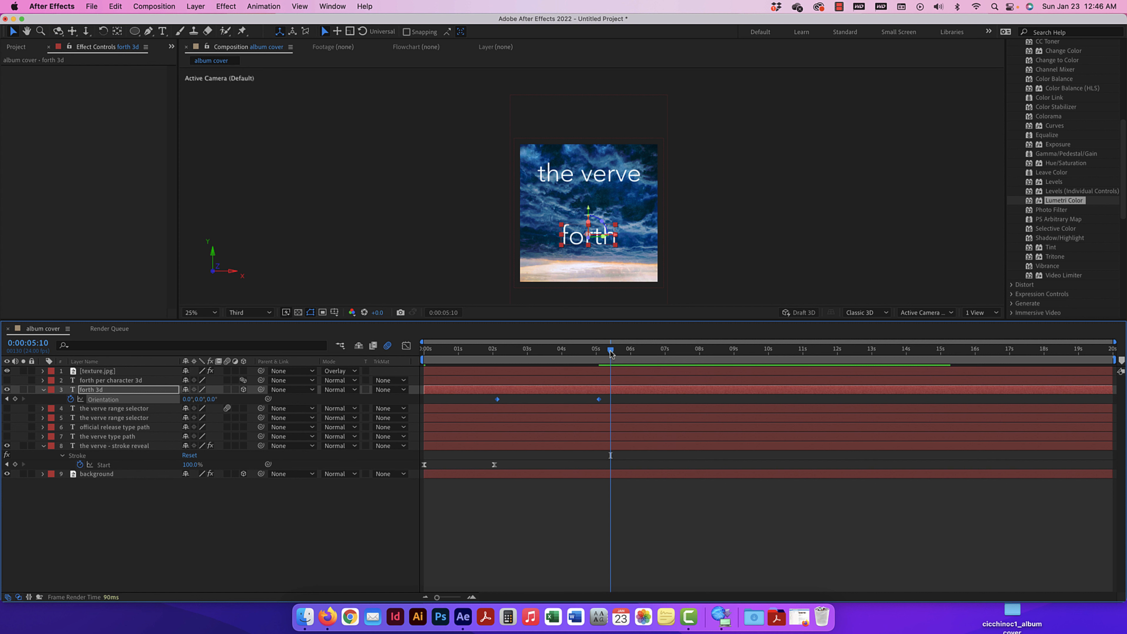
# Step: Preview the title timing and shift both forth 3d Orientation keyframes to start at about 4 seconds
pyautogui.press('Home')
pyautogui.press('space')
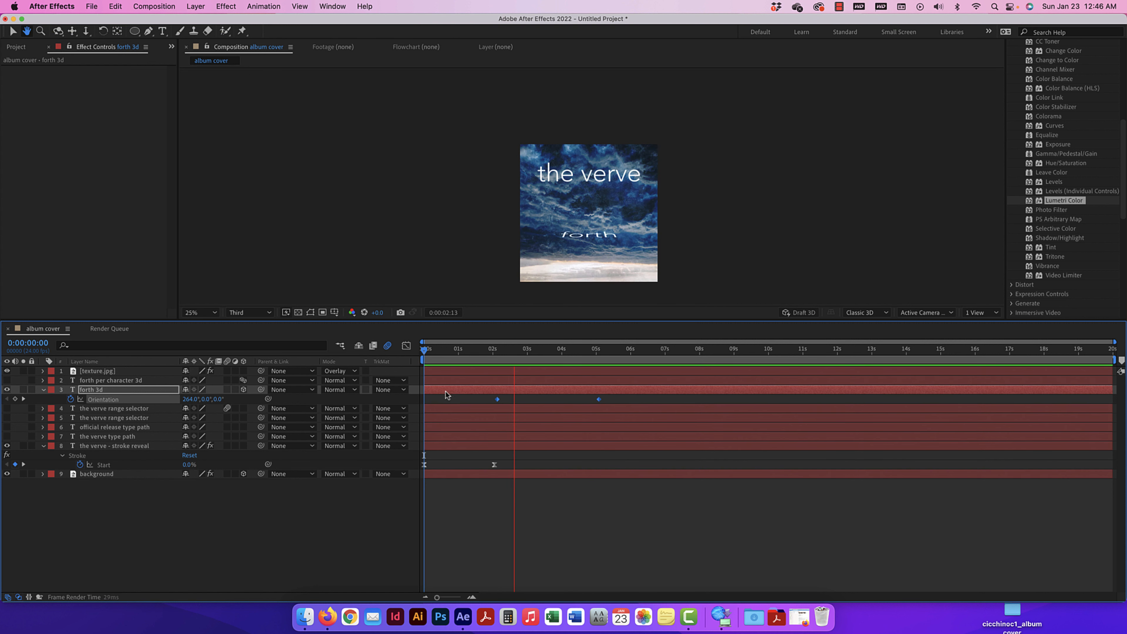
pyautogui.press('space')
pyautogui.moveTo(488, 396); pyautogui.dragTo(607, 400)
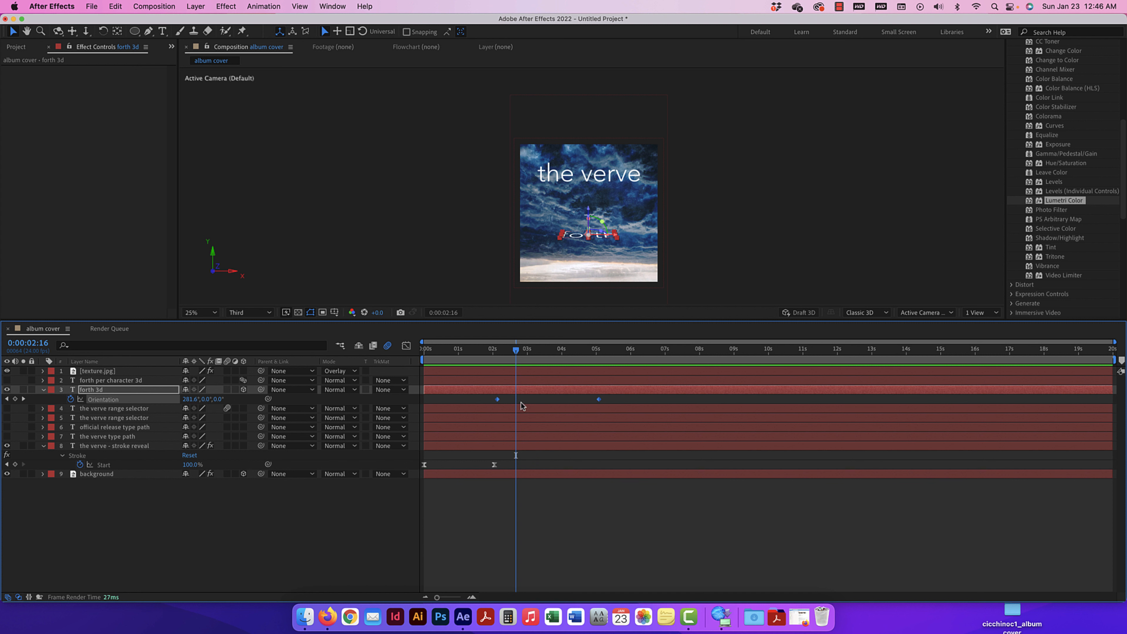
pyautogui.moveTo(500, 401); pyautogui.dragTo(524, 400)
# Step: Move the last Stroke Start keyframe of the verve - stroke reveal layer to 0:00:03:00
pyautogui.moveTo(494, 465); pyautogui.dragTo(528, 465)
pyautogui.press('super+z')
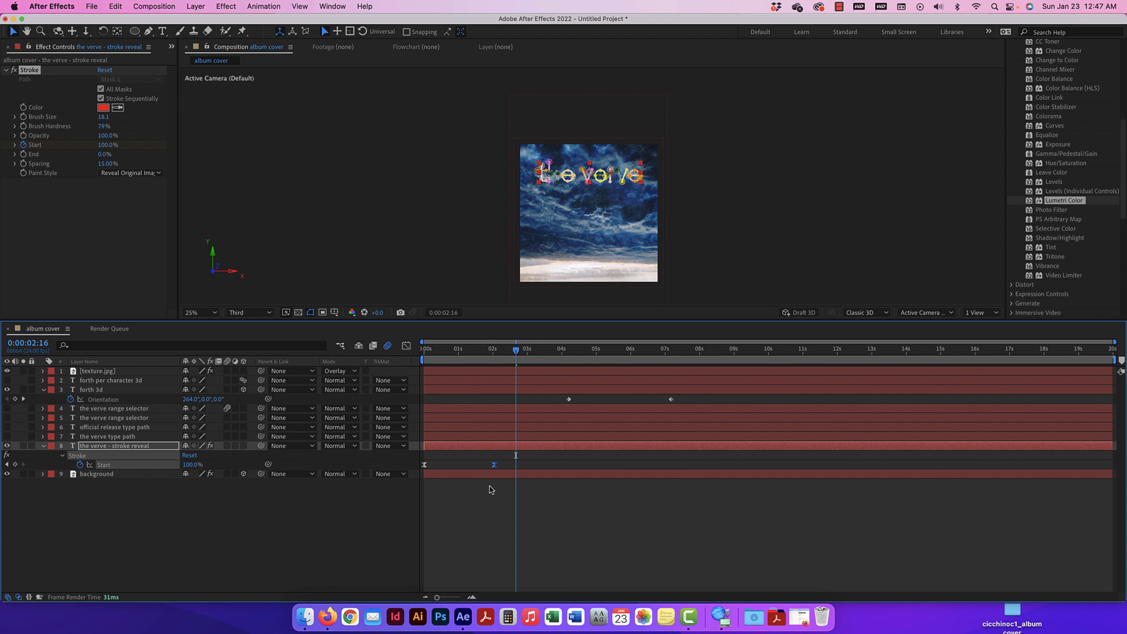
pyautogui.moveTo(492, 468); pyautogui.dragTo(514, 467)
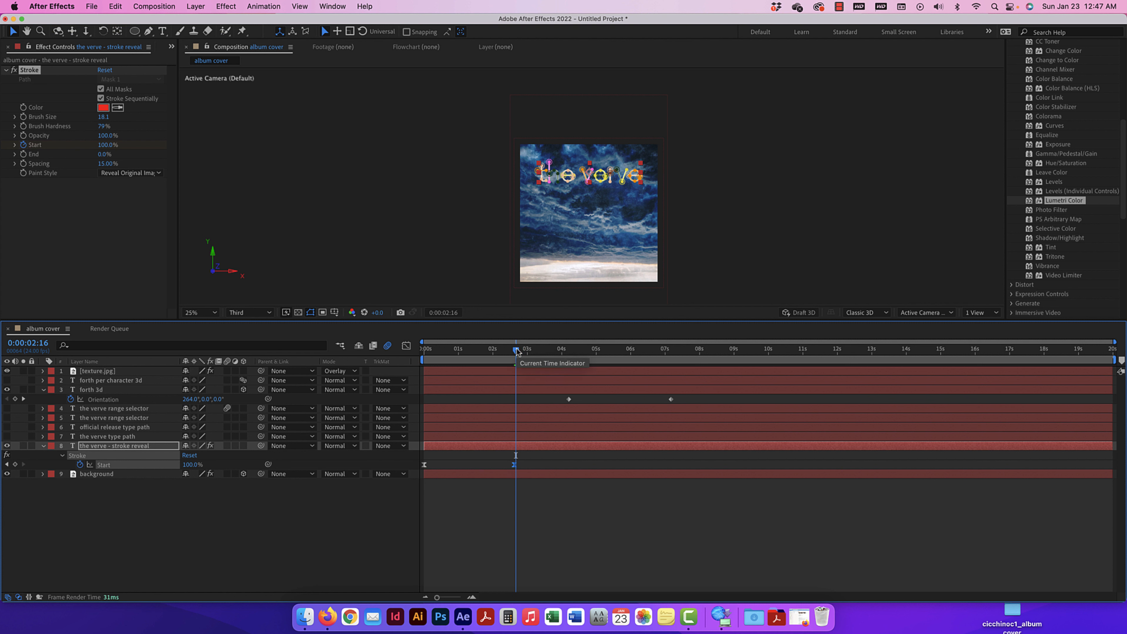
pyautogui.moveTo(515, 350); pyautogui.dragTo(528, 351)
pyautogui.moveTo(513, 469); pyautogui.dragTo(527, 467)
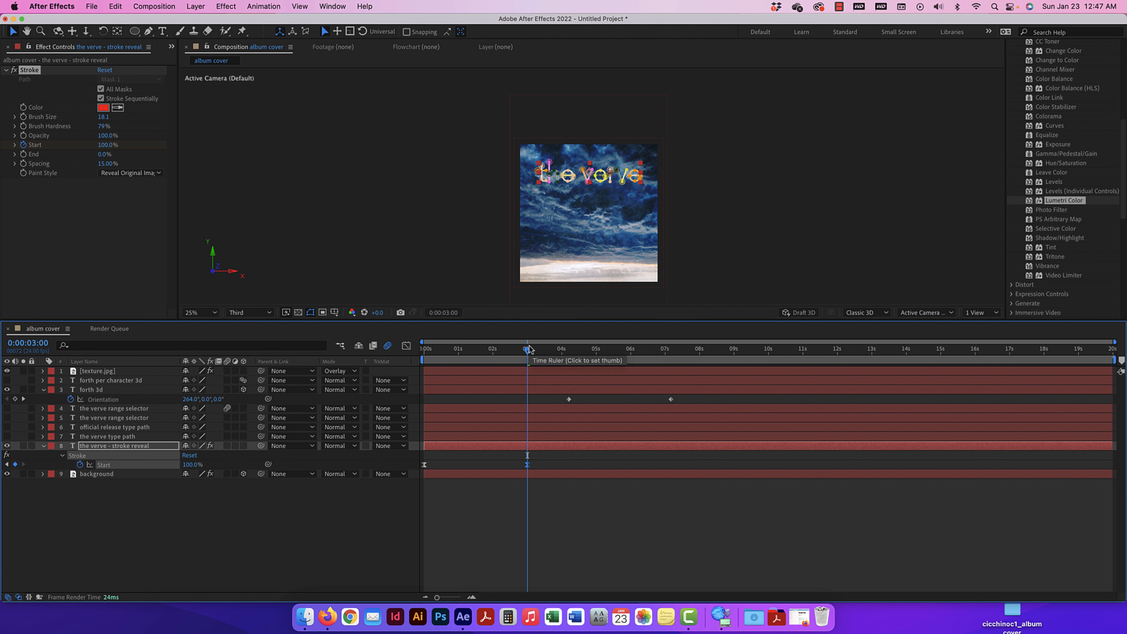
# Step: Preview the retimed stroke reveal and forth 3d rotation from the start of the composition
pyautogui.moveTo(527, 352); pyautogui.dragTo(386, 349)
pyautogui.press('space')
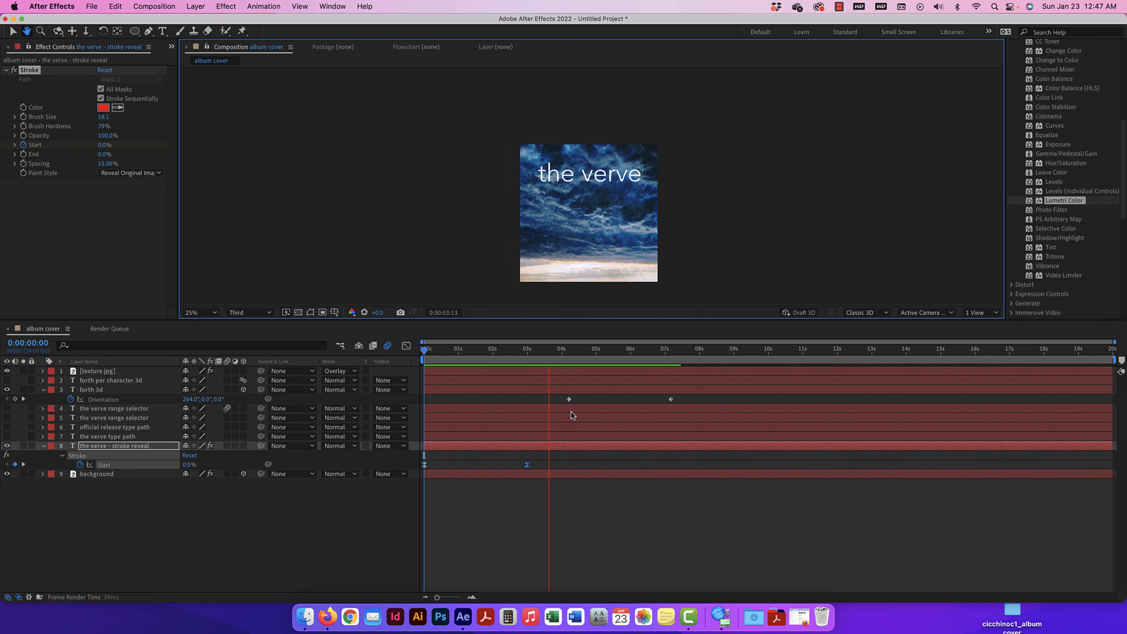
pyautogui.press('space')
pyautogui.press('space')
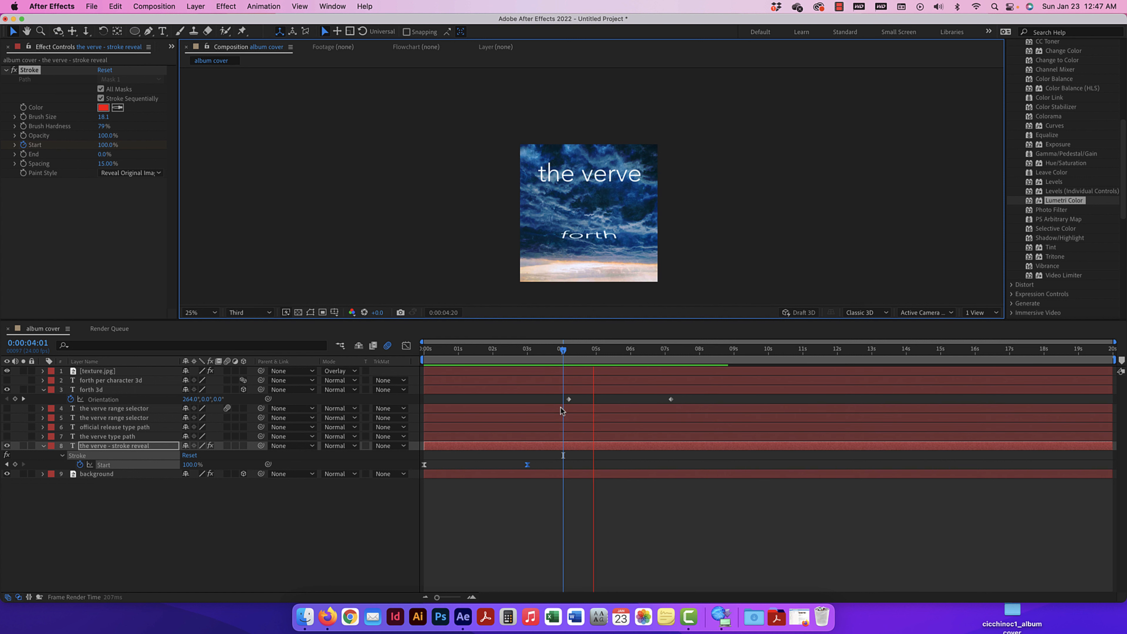
pyautogui.press('space')
# Step: Apply Easy Ease to both Orientation keyframes of the forth 3d layer
pyautogui.moveTo(680, 397); pyautogui.dragTo(555, 400)
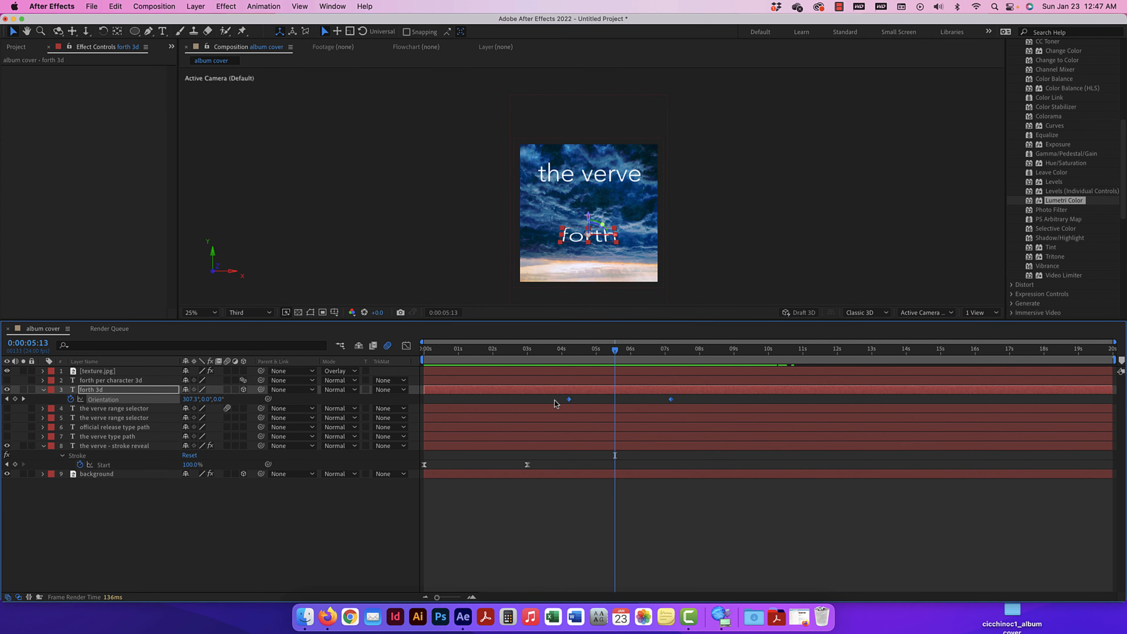
pyautogui.press('F9')
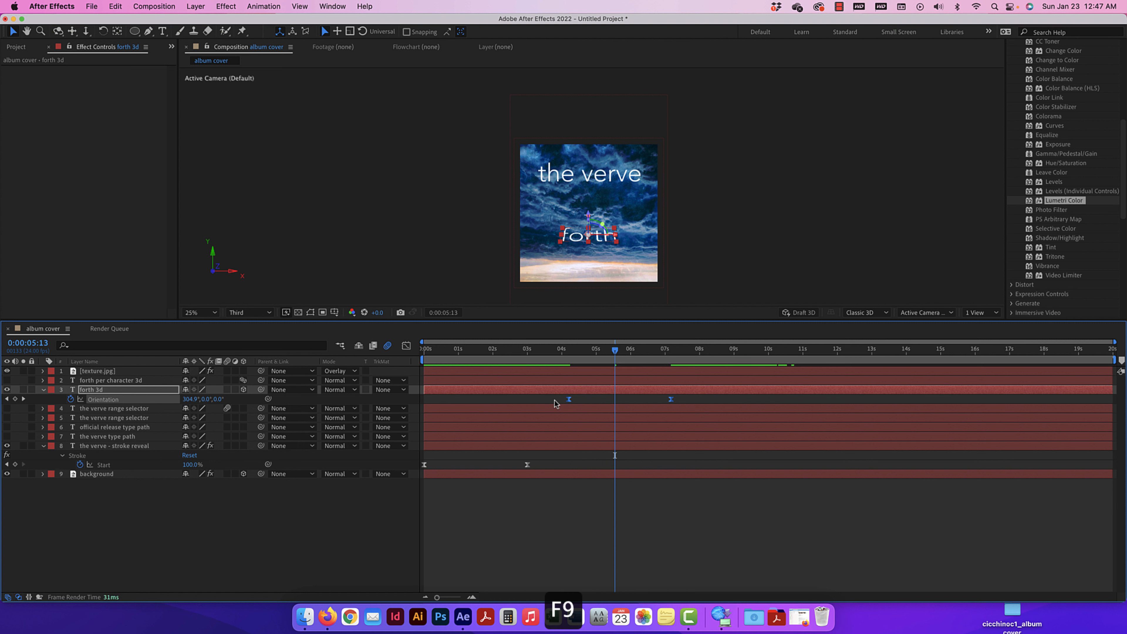
pyautogui.rightClick(567, 401)
pyautogui.moveTo(631, 542)
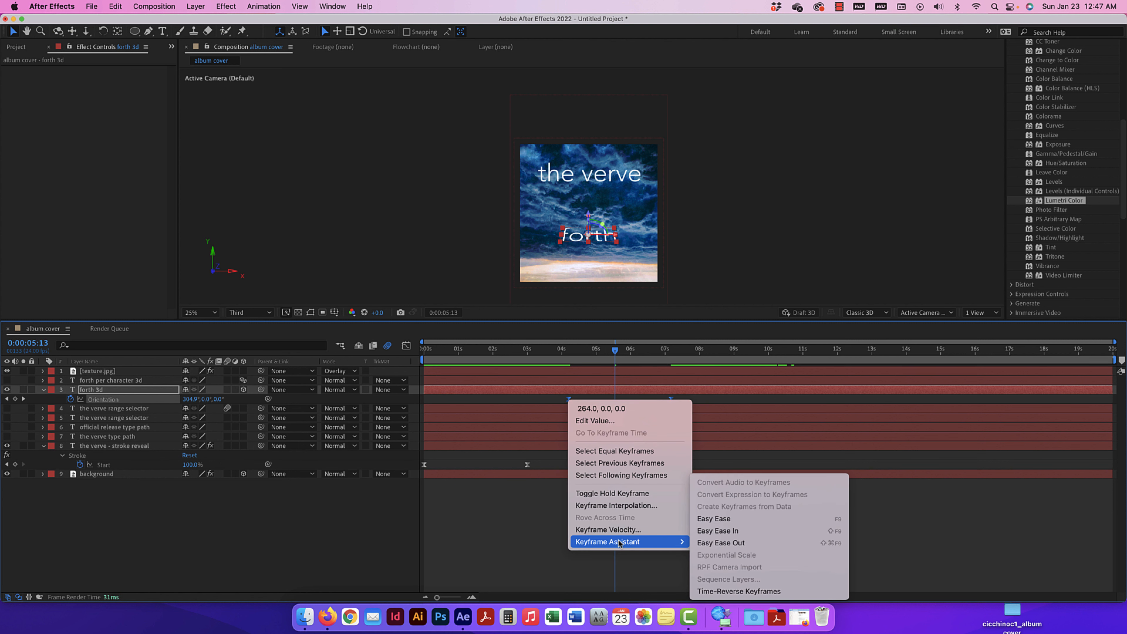
pyautogui.click(727, 523)
# Step: Preview the eased forth 3d rotation from 0:00:04:00
pyautogui.press('space')
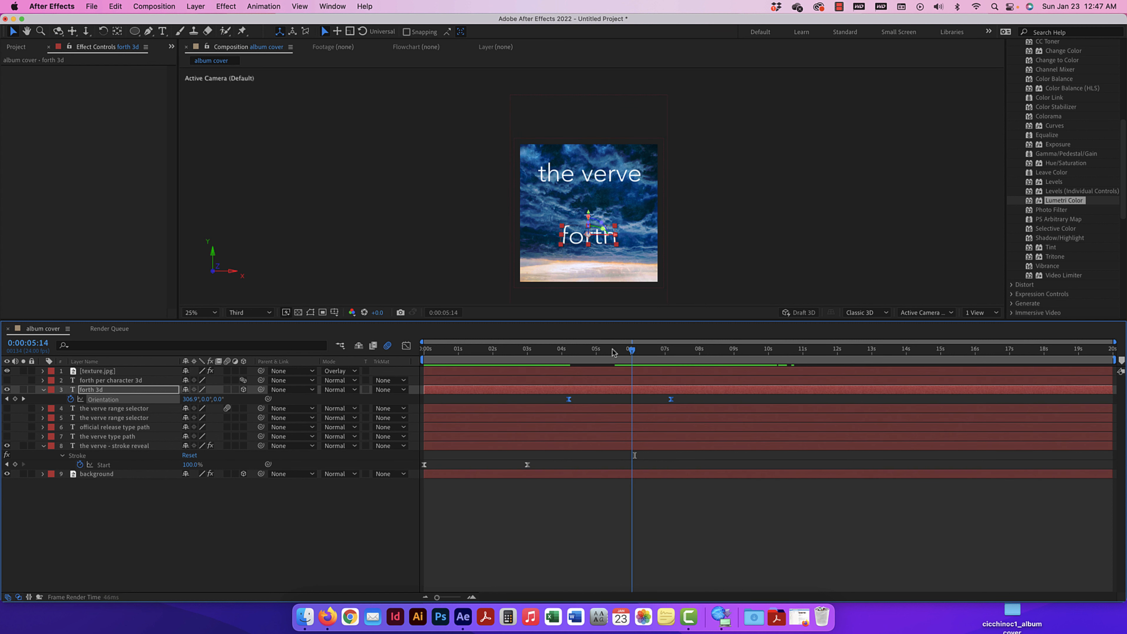
pyautogui.moveTo(613, 351); pyautogui.dragTo(561, 352)
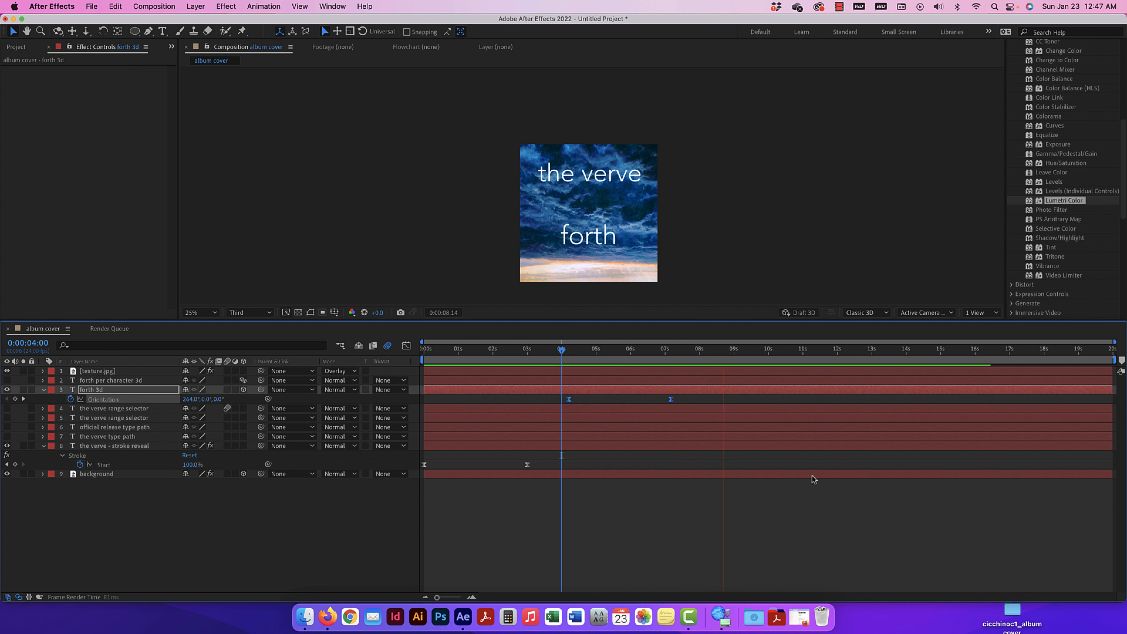
pyautogui.press('space')
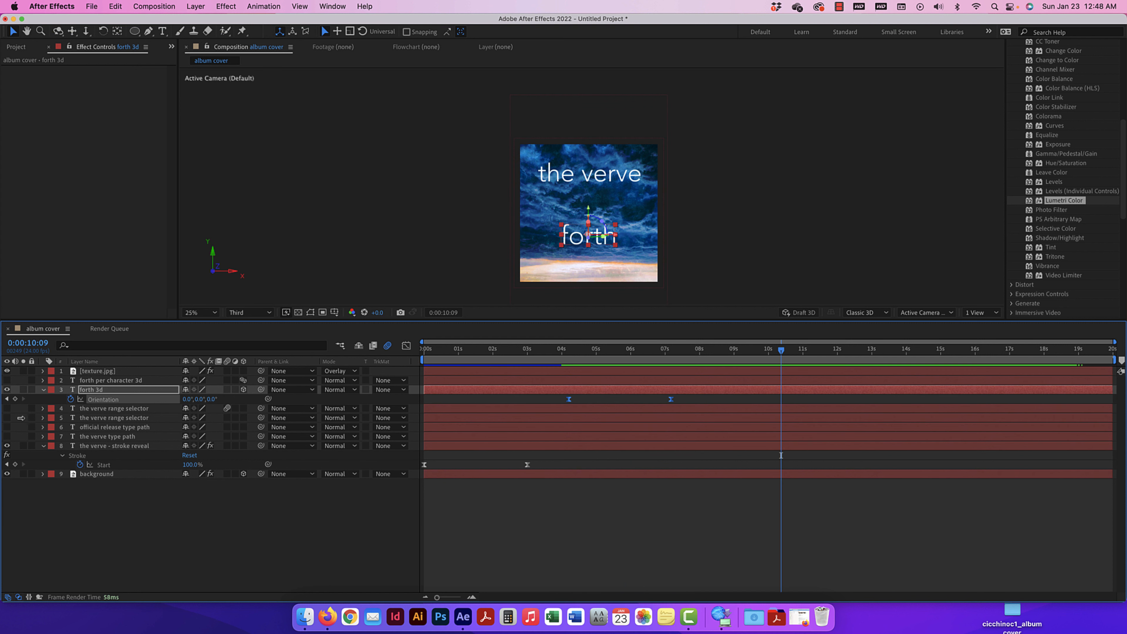
# Step: Make the official release type path layer visible and preview its animation
pyautogui.click(8, 427)
pyautogui.press('space')
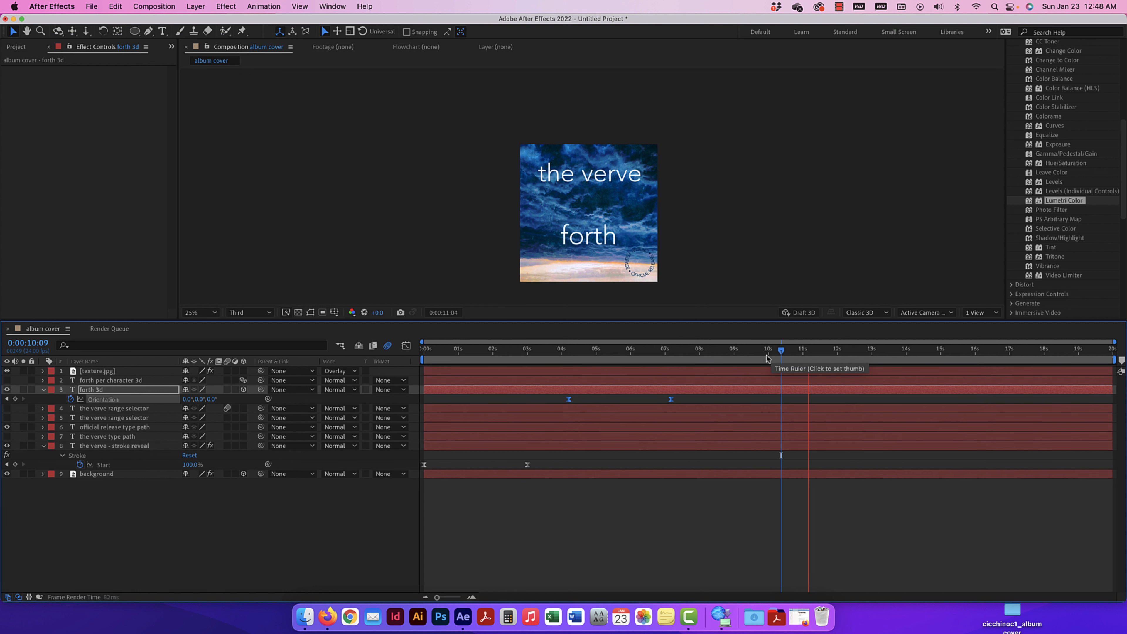
pyautogui.press('space')
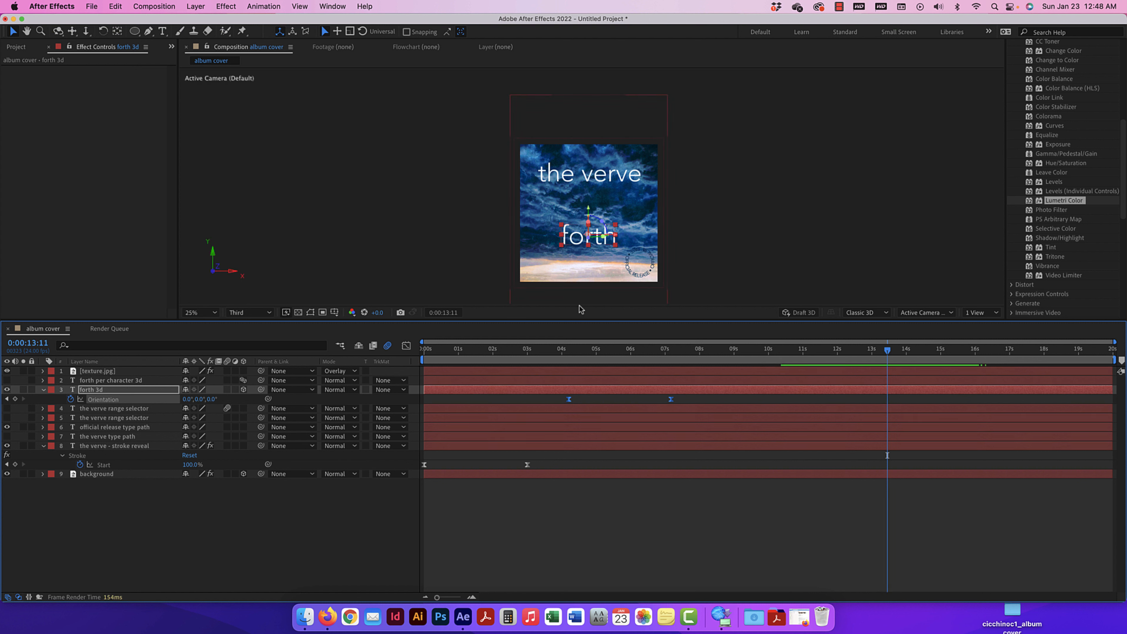
# Step: Try trimming the end of the forth 3d layer to about 14 seconds and extend it back to the composition's end
pyautogui.moveTo(888, 353); pyautogui.dragTo(992, 350)
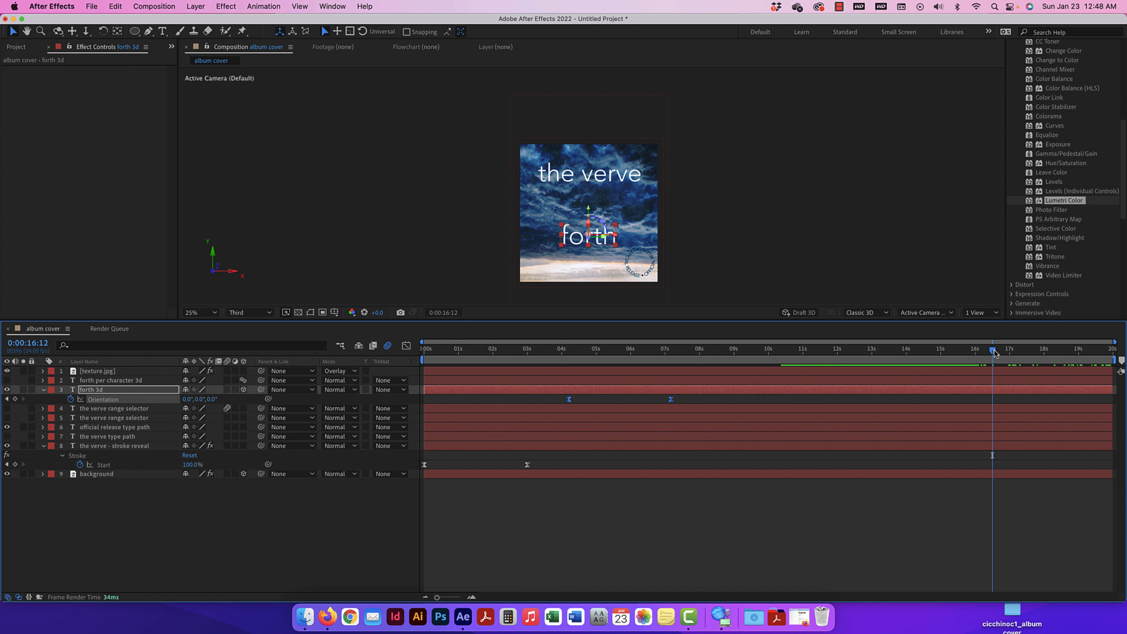
pyautogui.moveTo(993, 353)
pyautogui.mouseDown()
pyautogui.moveTo(438, 352)
pyautogui.moveTo(1026, 352)
pyautogui.moveTo(1011, 360)
pyautogui.mouseUp()
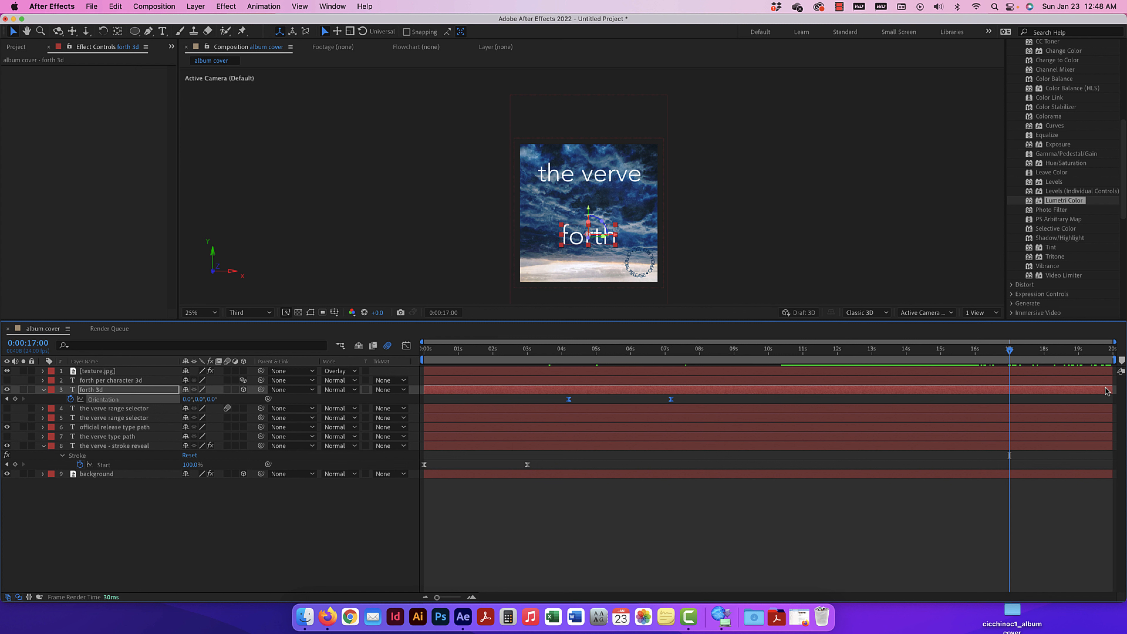
pyautogui.moveTo(1110, 390); pyautogui.dragTo(917, 405)
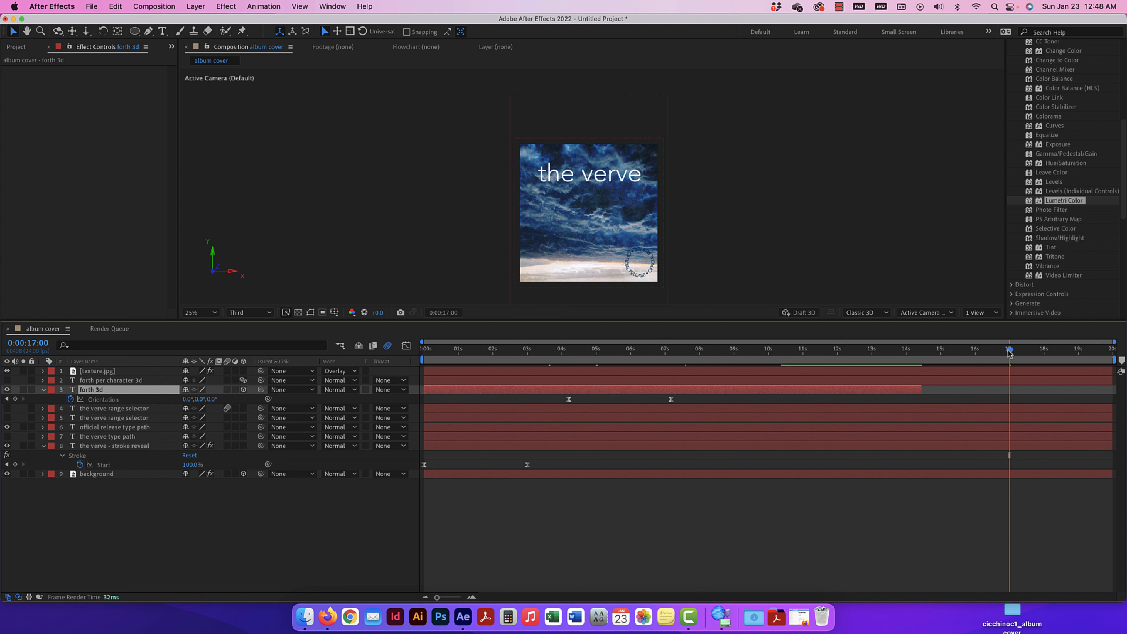
pyautogui.moveTo(1016, 348); pyautogui.dragTo(799, 348)
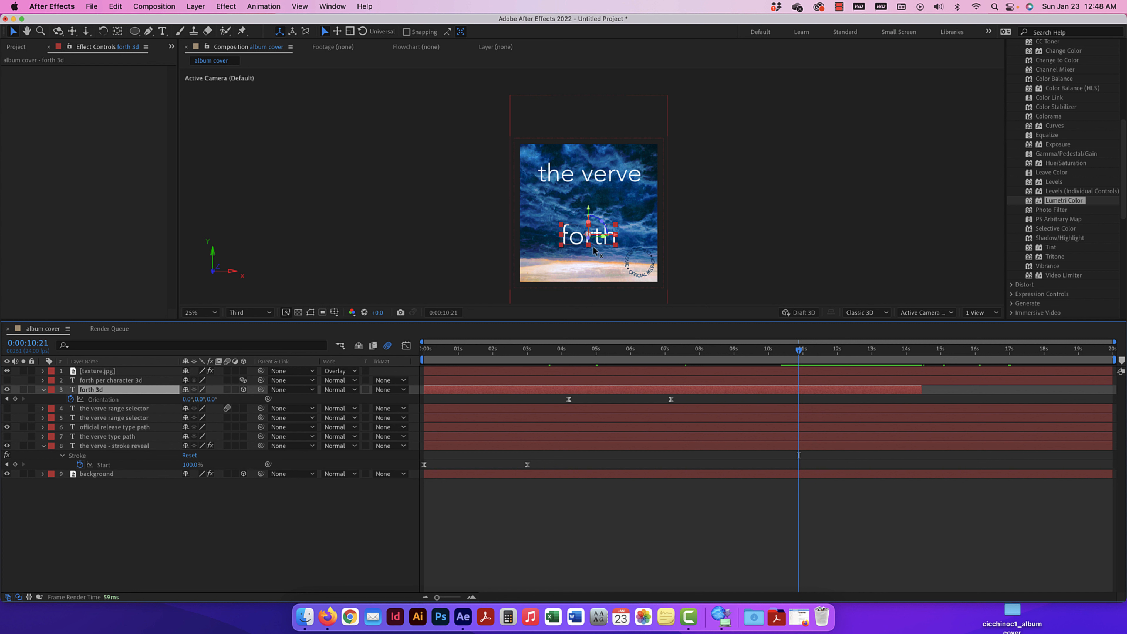
pyautogui.moveTo(801, 353); pyautogui.dragTo(1122, 397)
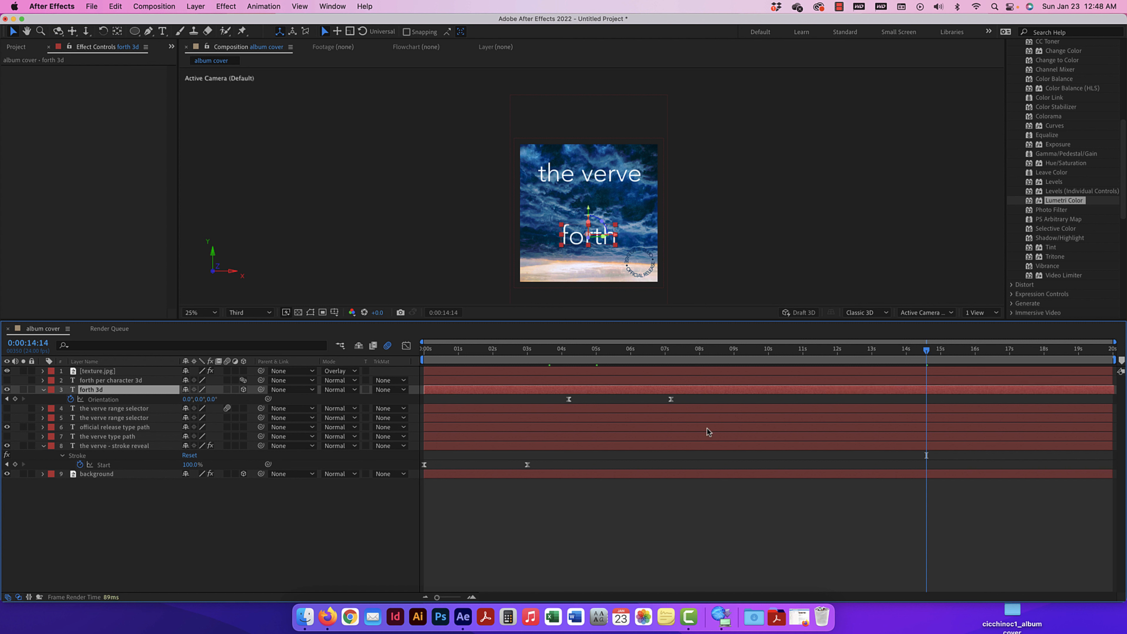
# Step: Trim the end of the verve - stroke reveal layer to 0:00:07:21, checking the cut with a preview from about 4 seconds
pyautogui.moveTo(1113, 447); pyautogui.dragTo(661, 443)
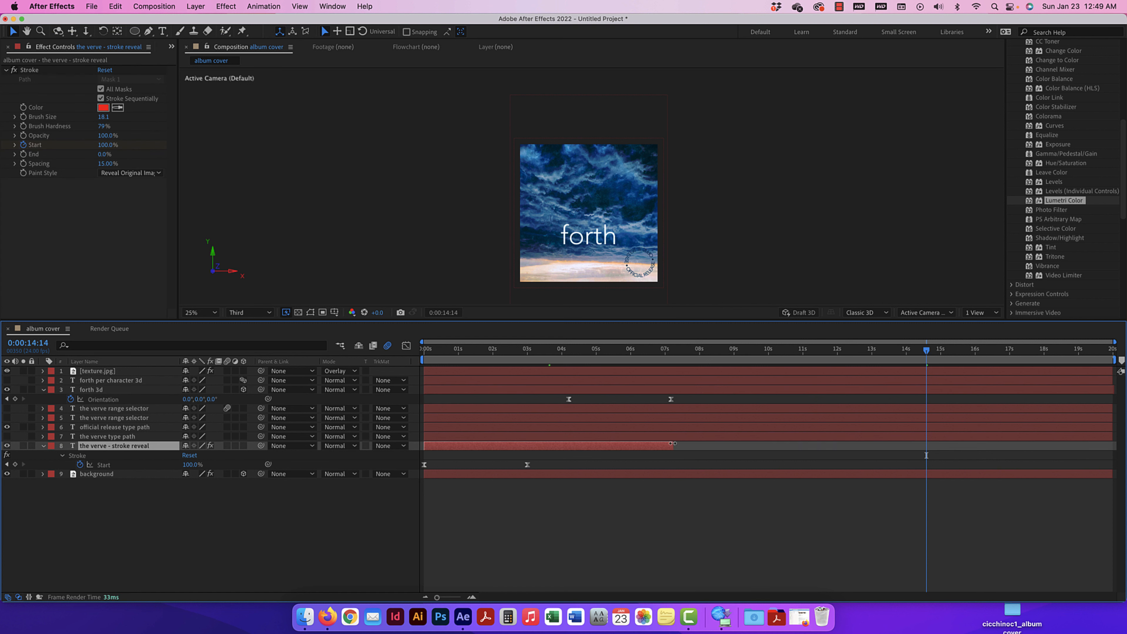
pyautogui.moveTo(929, 353); pyautogui.dragTo(575, 352)
pyautogui.press('space')
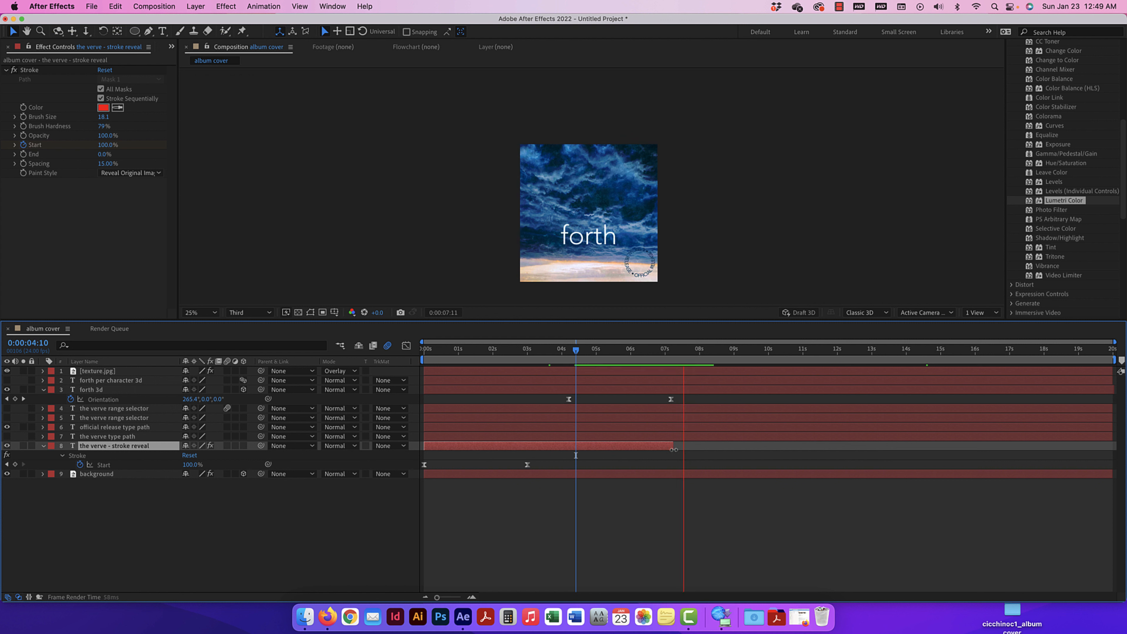
pyautogui.press('space')
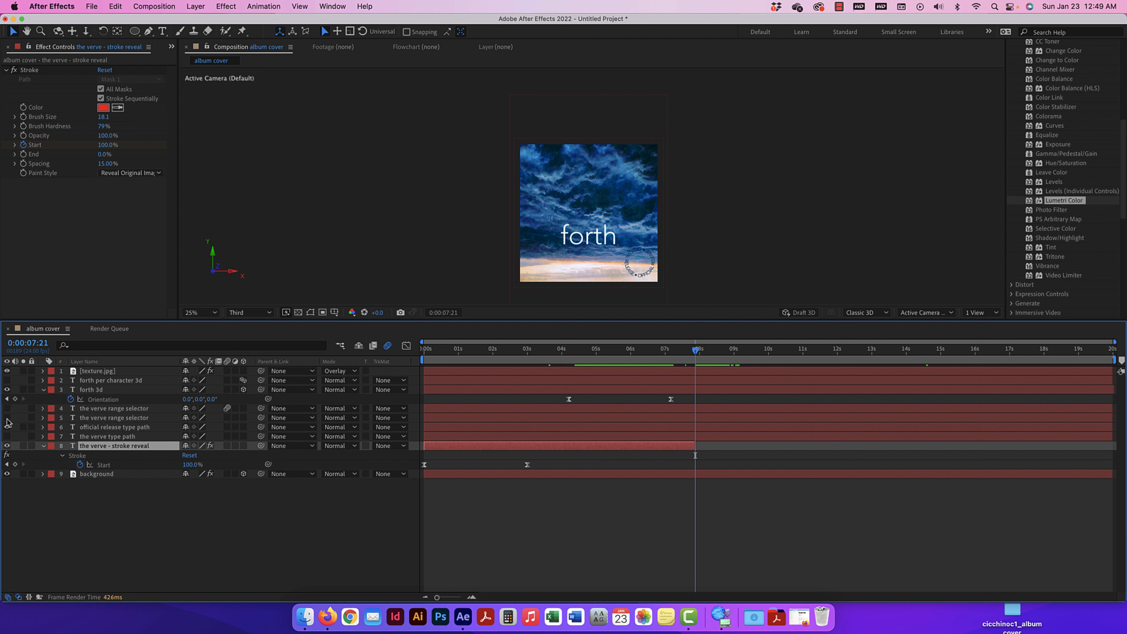
# Step: Make the verve range selector layer (layer 5) visible and trim its start to 0:00:07:21
pyautogui.moveTo(6, 418); pyautogui.dragTo(6, 437)
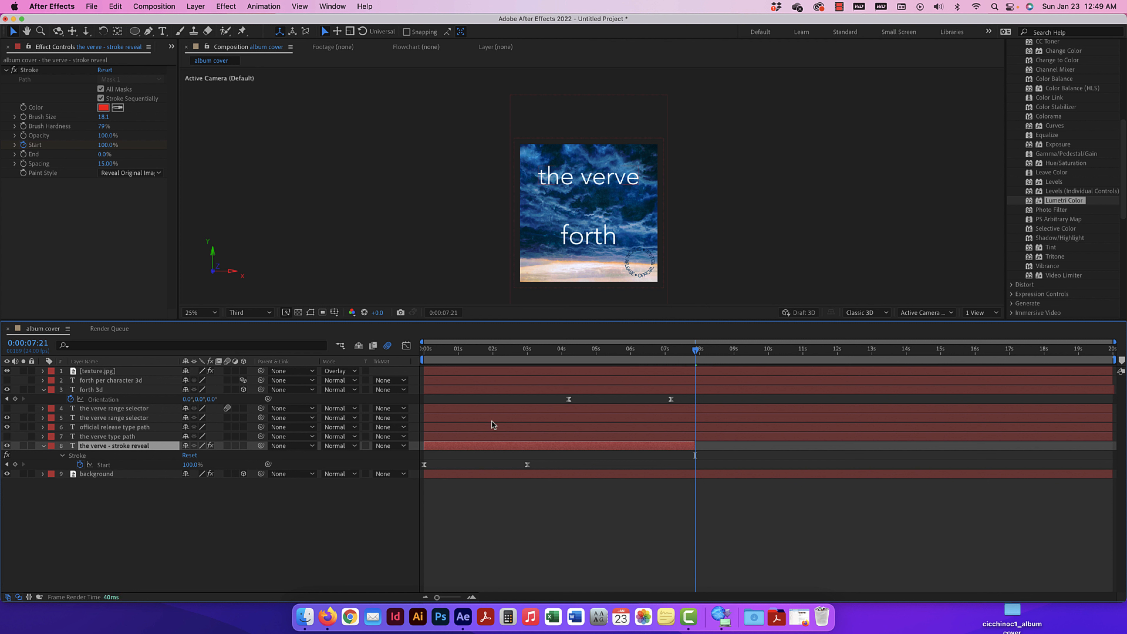
pyautogui.click(96, 419)
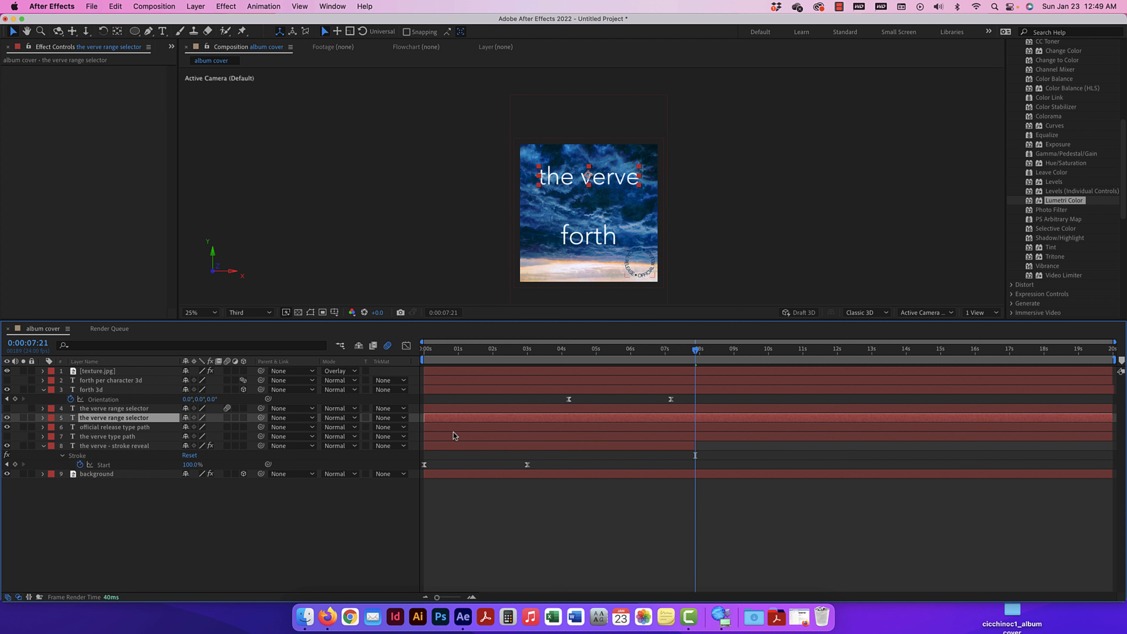
pyautogui.moveTo(425, 417)
pyautogui.mouseDown()
pyautogui.moveTo(577, 418)
pyautogui.moveTo(424, 418)
pyautogui.mouseUp()
pyautogui.hotkey('alt', '[')
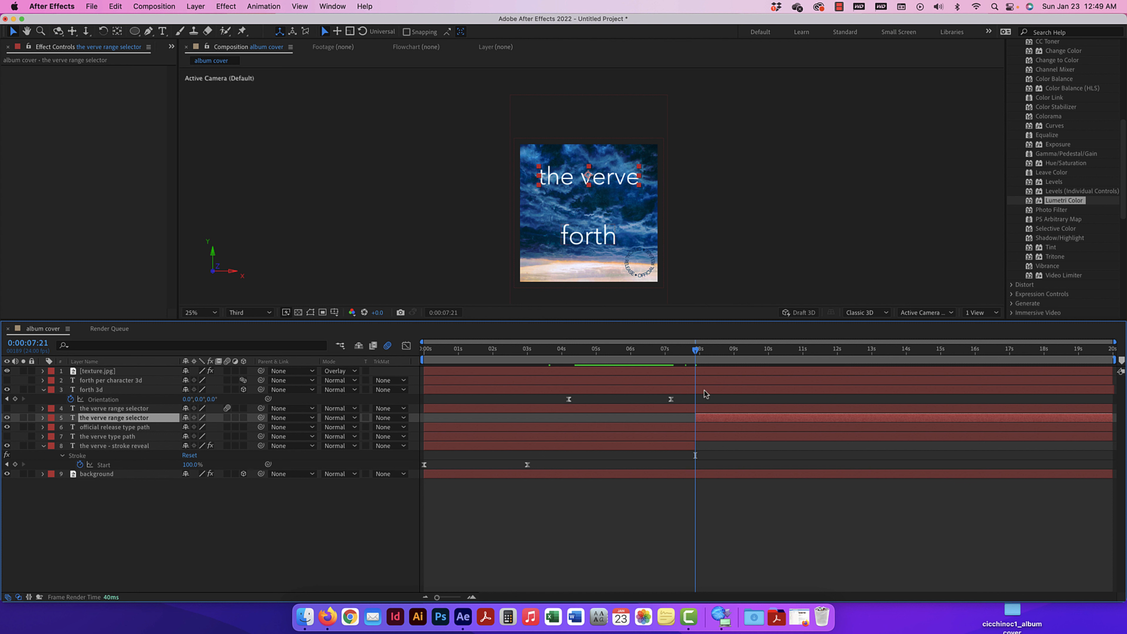
# Step: Preview the switch between the verve layers and shift both Range Selector 1 Start keyframes of layer 5 to begin at about 8 seconds
pyautogui.moveTo(697, 352); pyautogui.dragTo(647, 351)
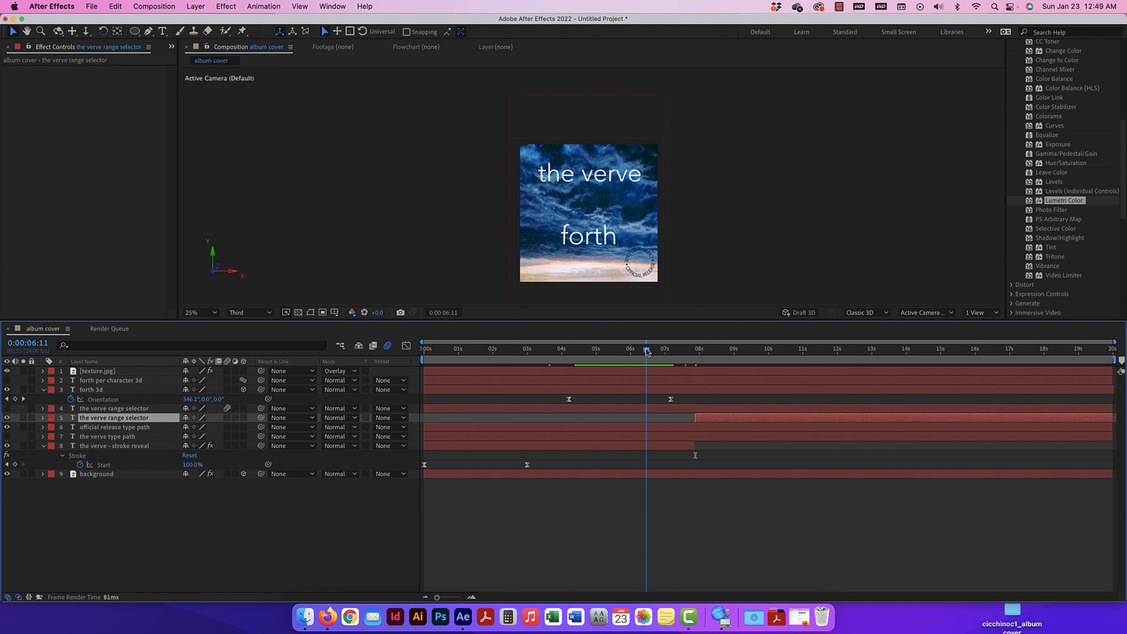
pyautogui.press('space')
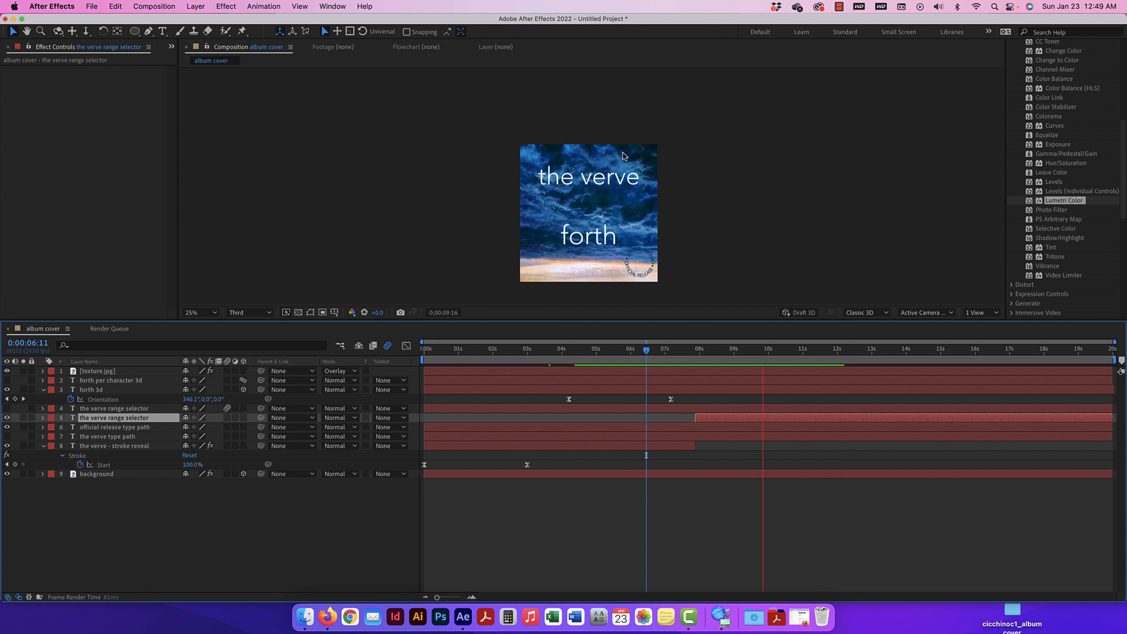
pyautogui.press('space')
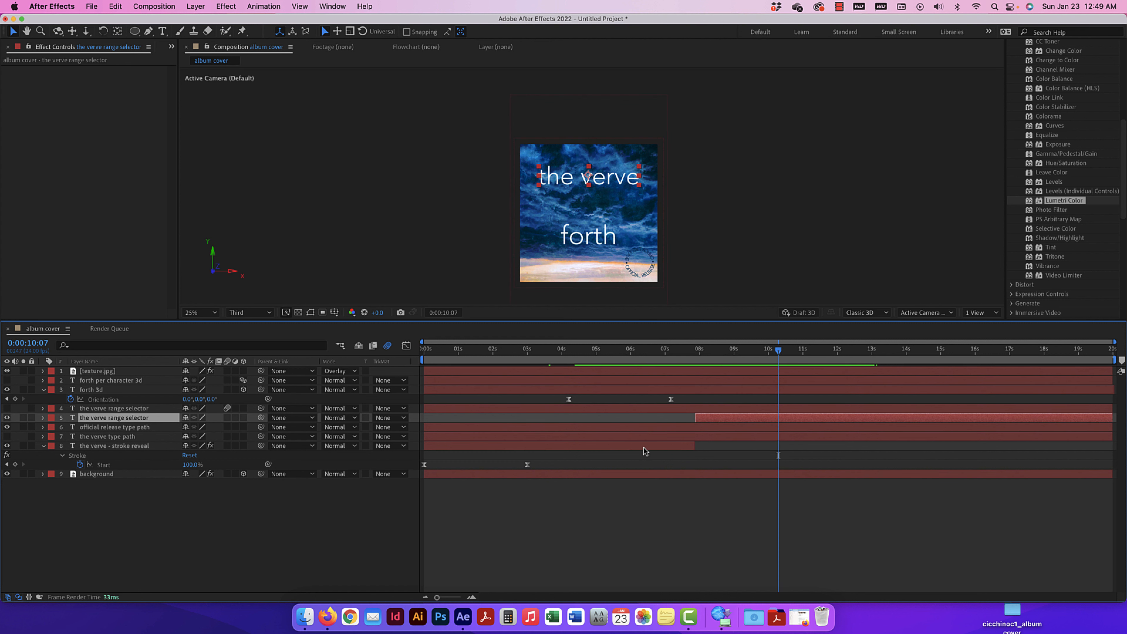
pyautogui.click(42, 417)
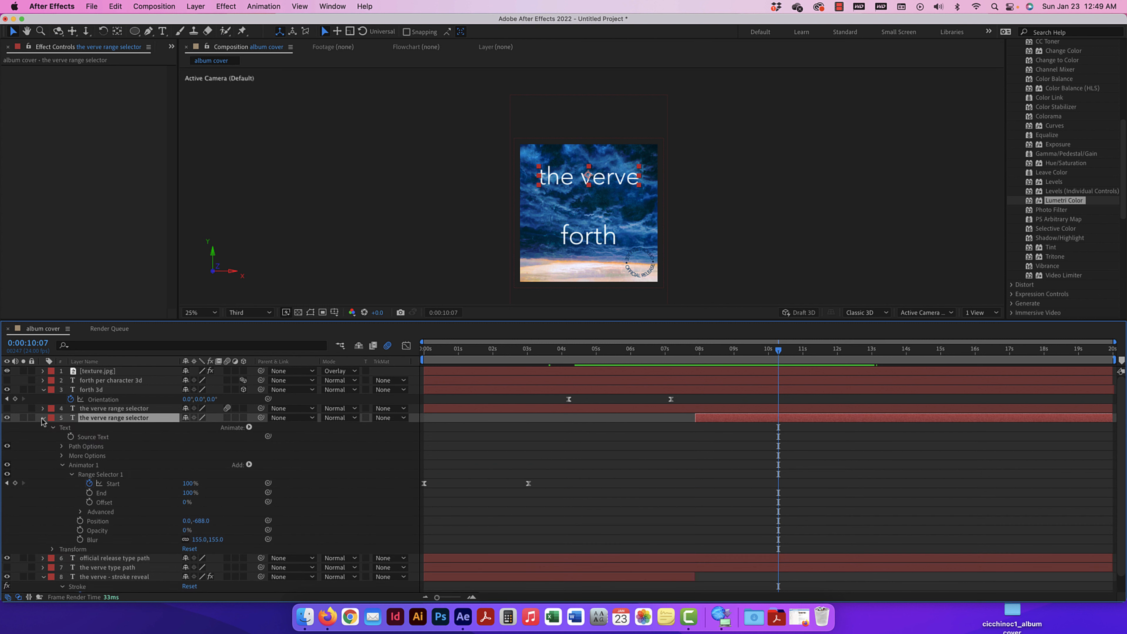
pyautogui.moveTo(550, 478); pyautogui.dragTo(700, 489)
# Step: Preview the full title sequence from 0:00:03:14 through the loop back to the composition's start
pyautogui.moveTo(779, 350); pyautogui.dragTo(549, 357)
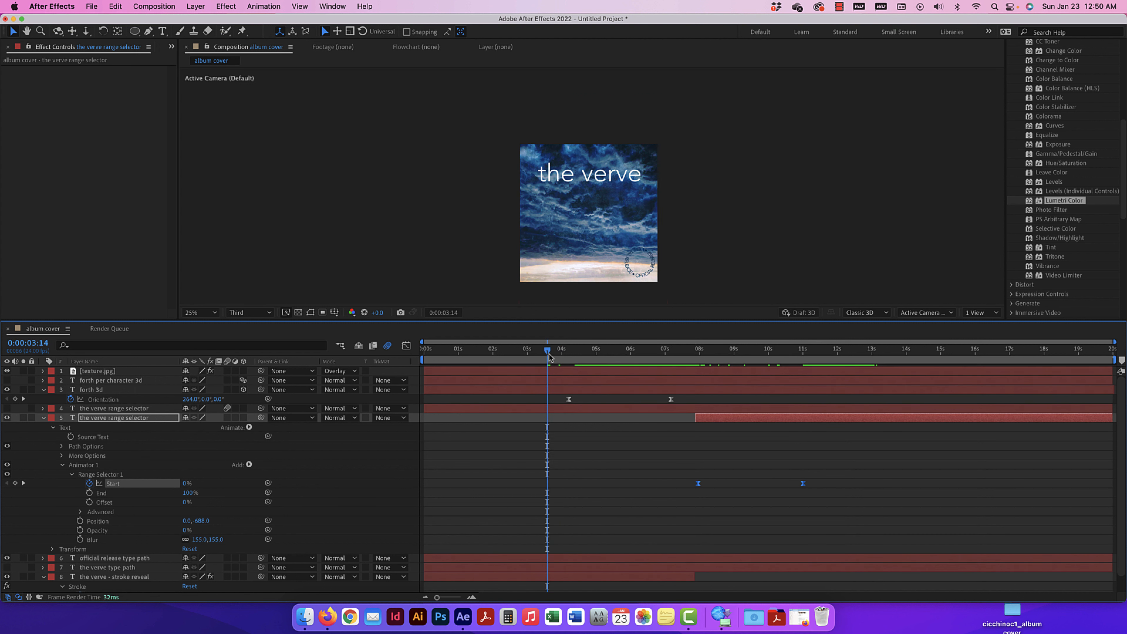
pyautogui.press('space')
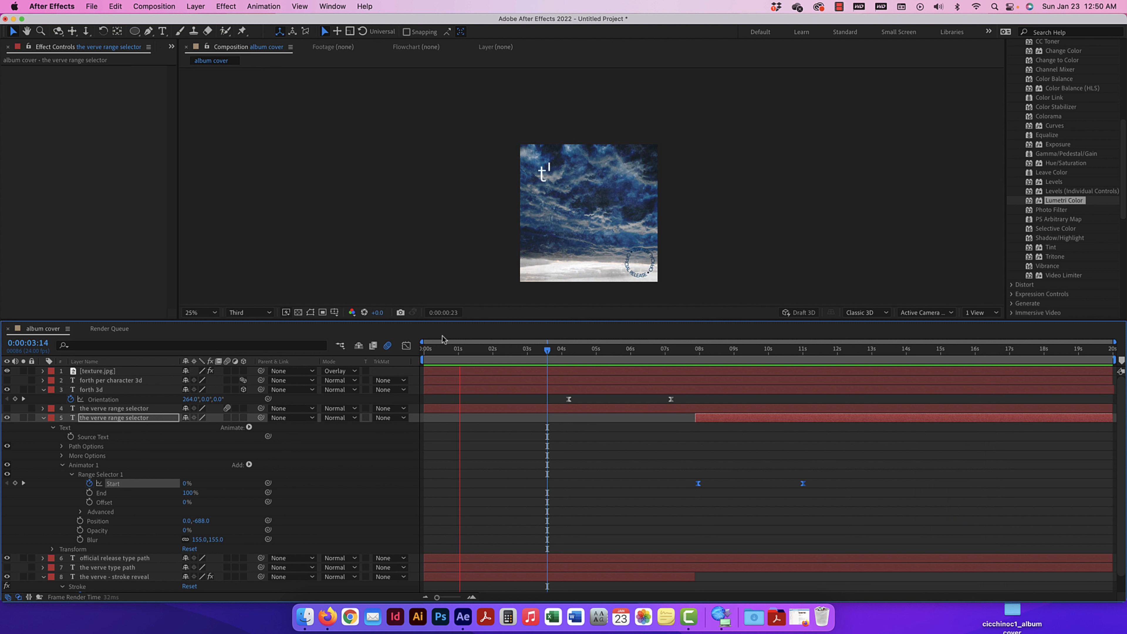
pyautogui.press('space')
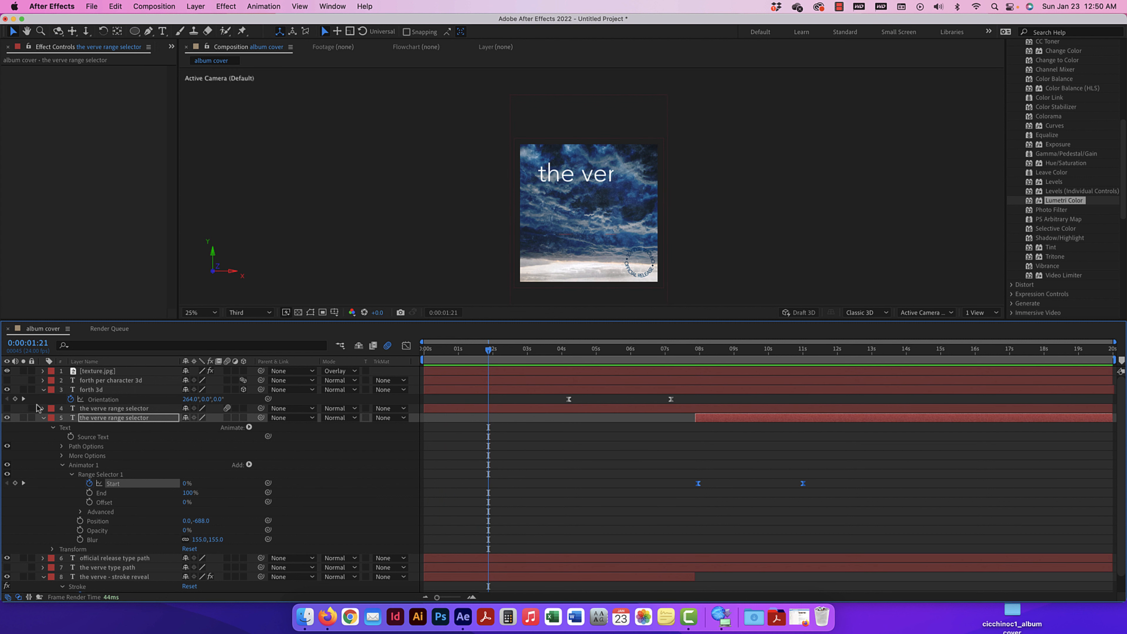
# Step: Collapse the expanded properties of the forth 3d, verve range selector and verve - stroke reveal layers
pyautogui.click(43, 390)
pyautogui.click(43, 408)
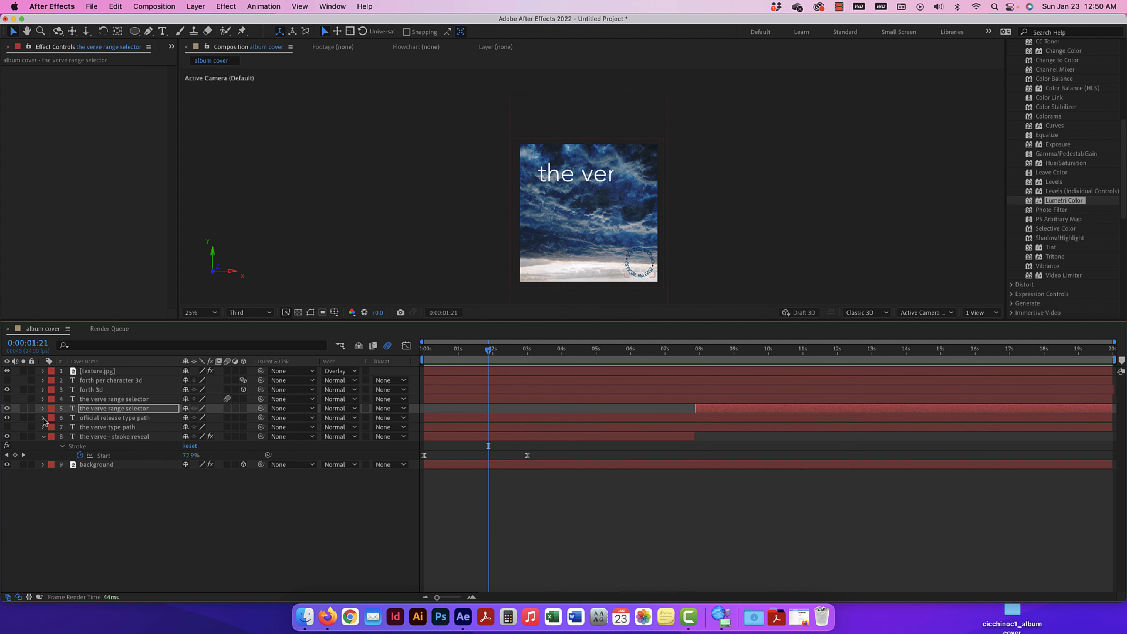
pyautogui.click(44, 436)
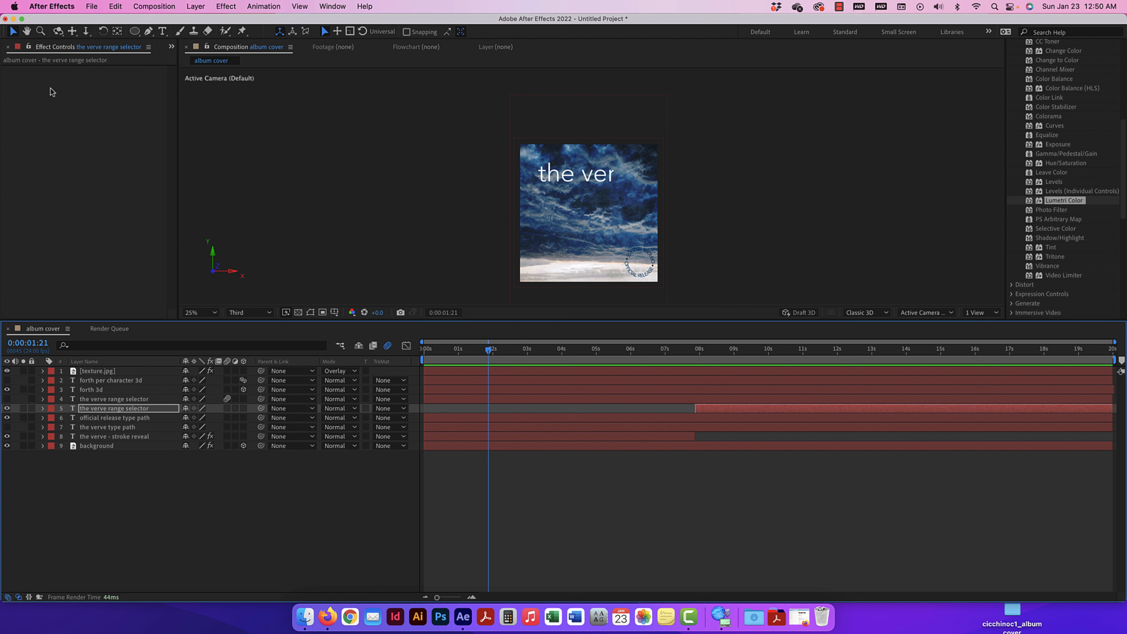
pyautogui.press(',')
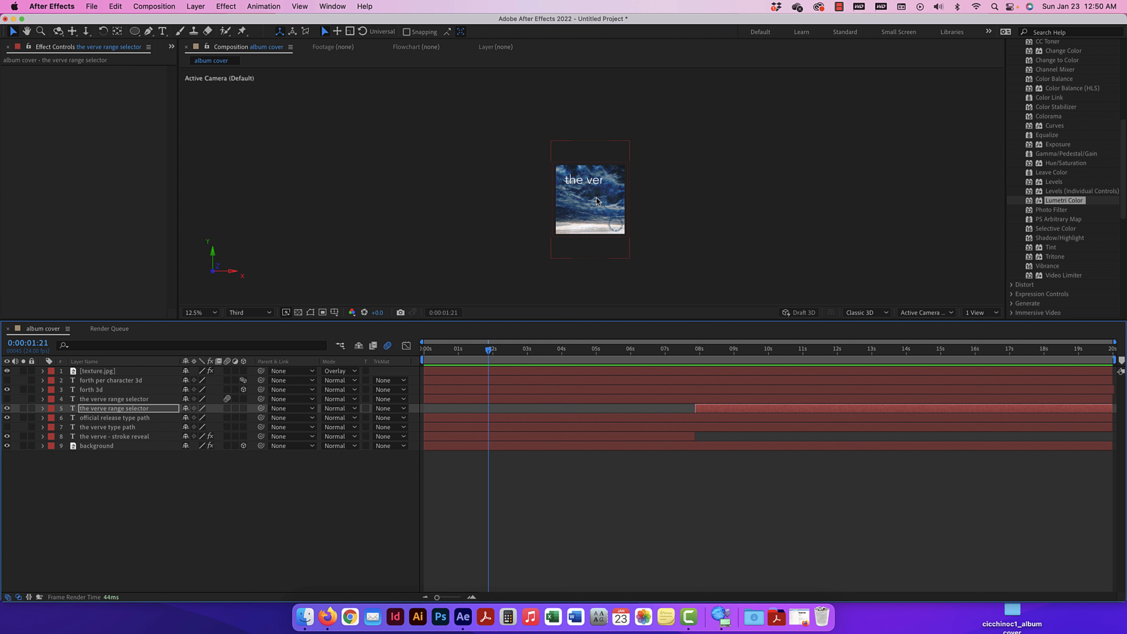
pyautogui.press('super+equal')
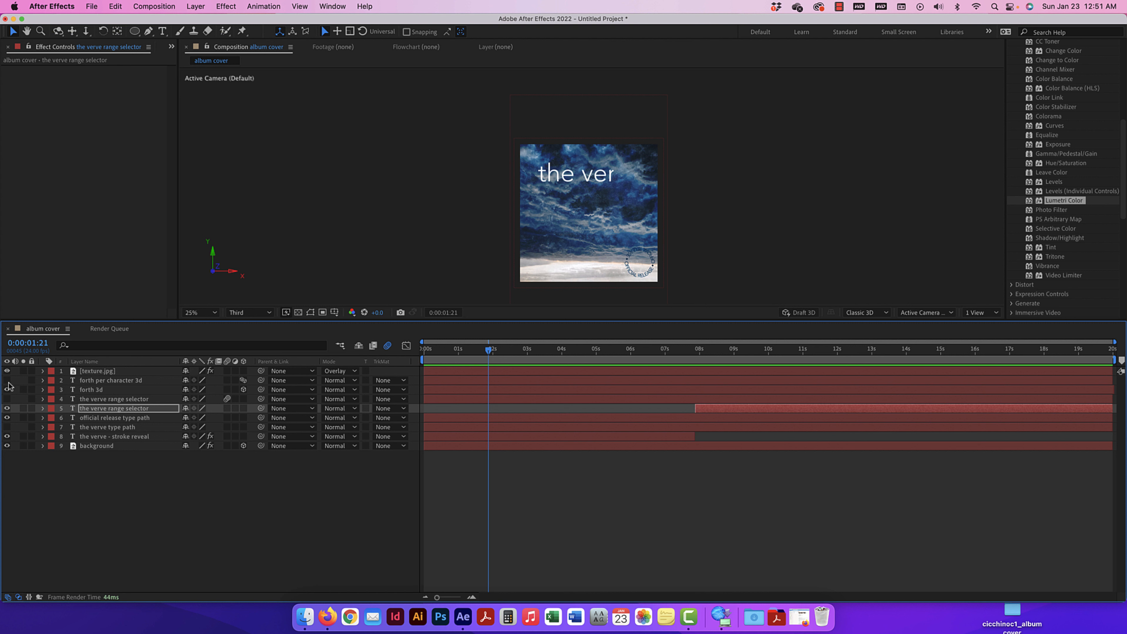
# Step: Show the project items and expand the comps folder alongside the graphics folder
pyautogui.click(171, 47)
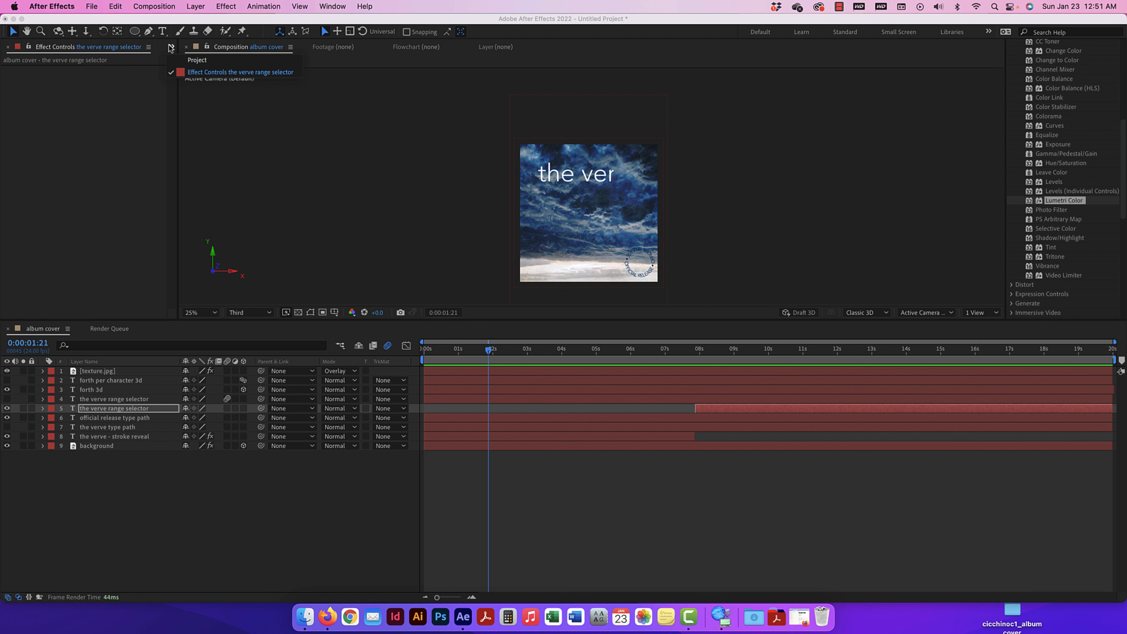
pyautogui.click(207, 61)
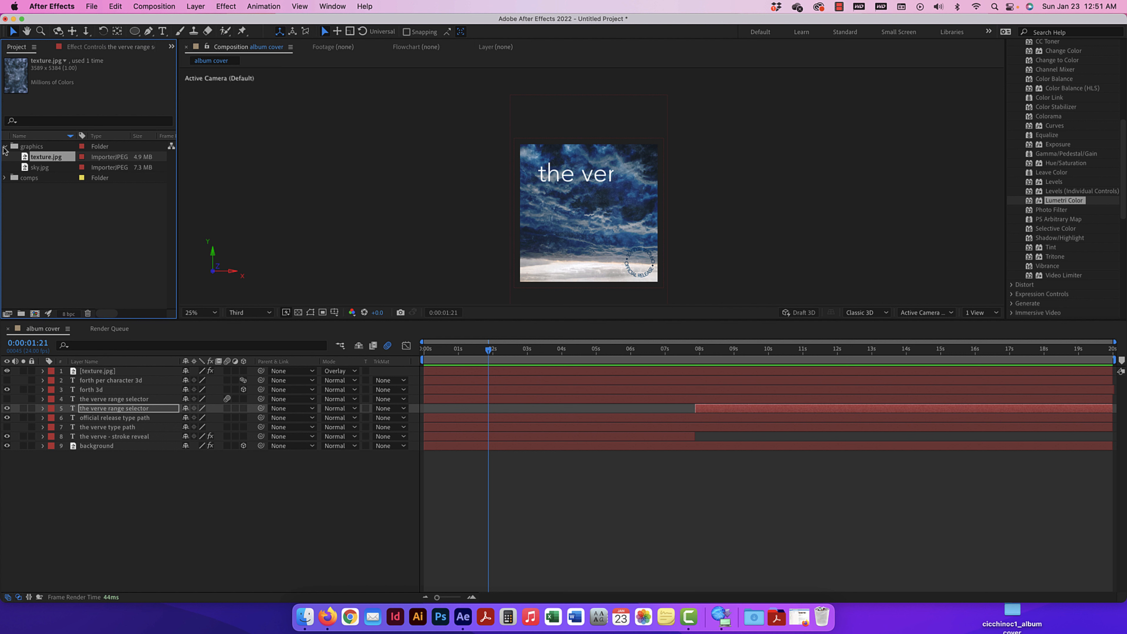
pyautogui.click(5, 147)
pyautogui.click(5, 157)
pyautogui.click(5, 146)
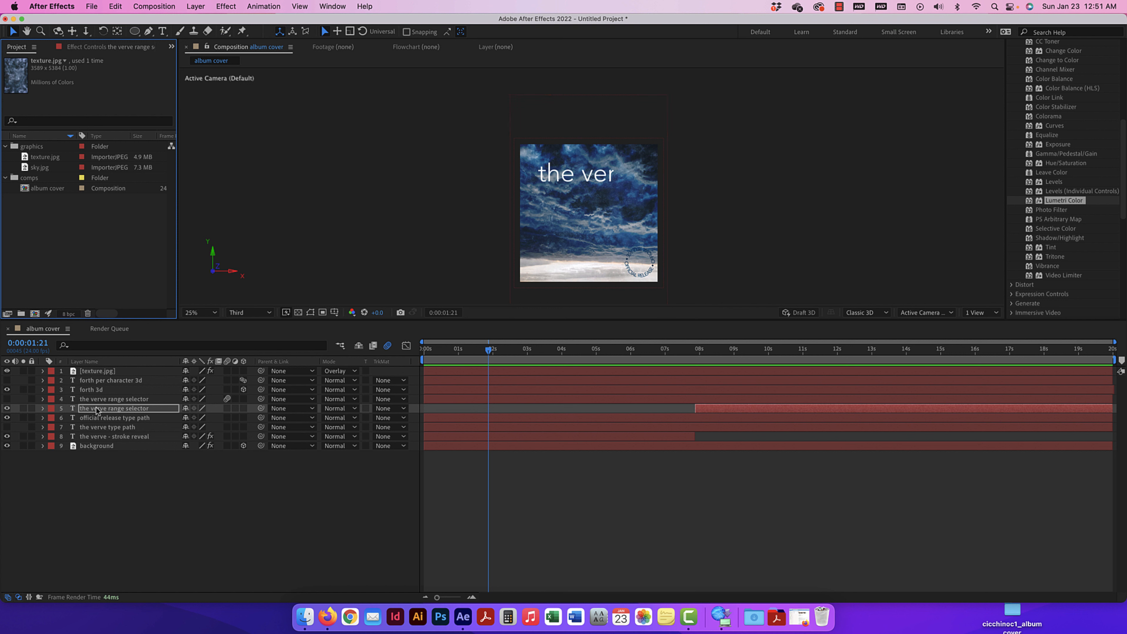
# Step: Rename the texture.jpg layer as texture
pyautogui.click(98, 371)
pyautogui.press('Return')
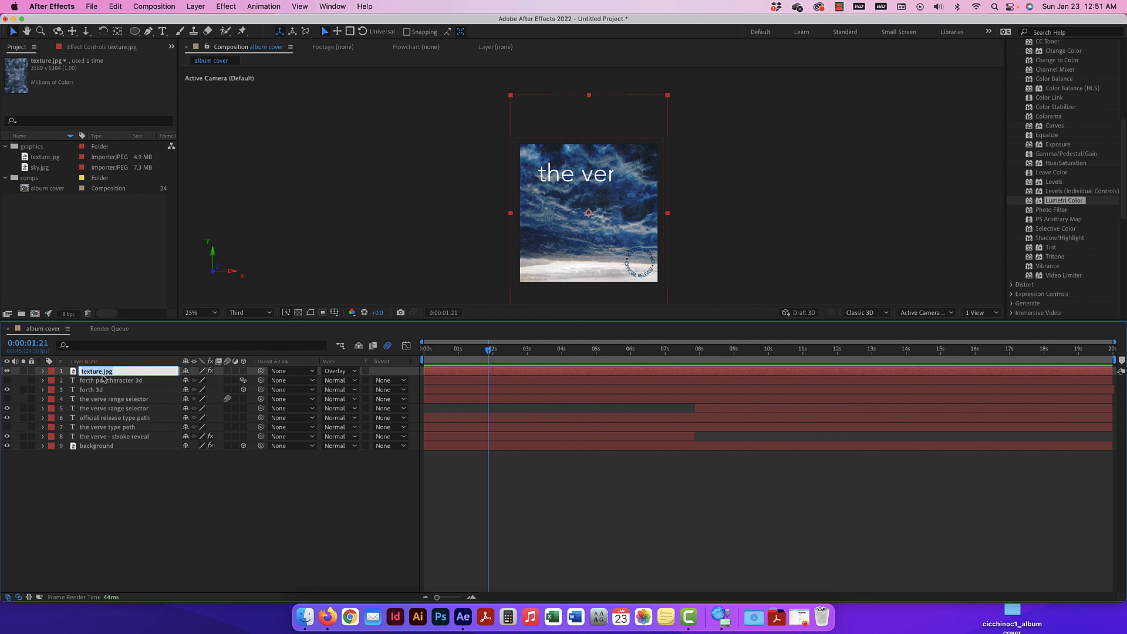
pyautogui.write('te')
pyautogui.press('Return')
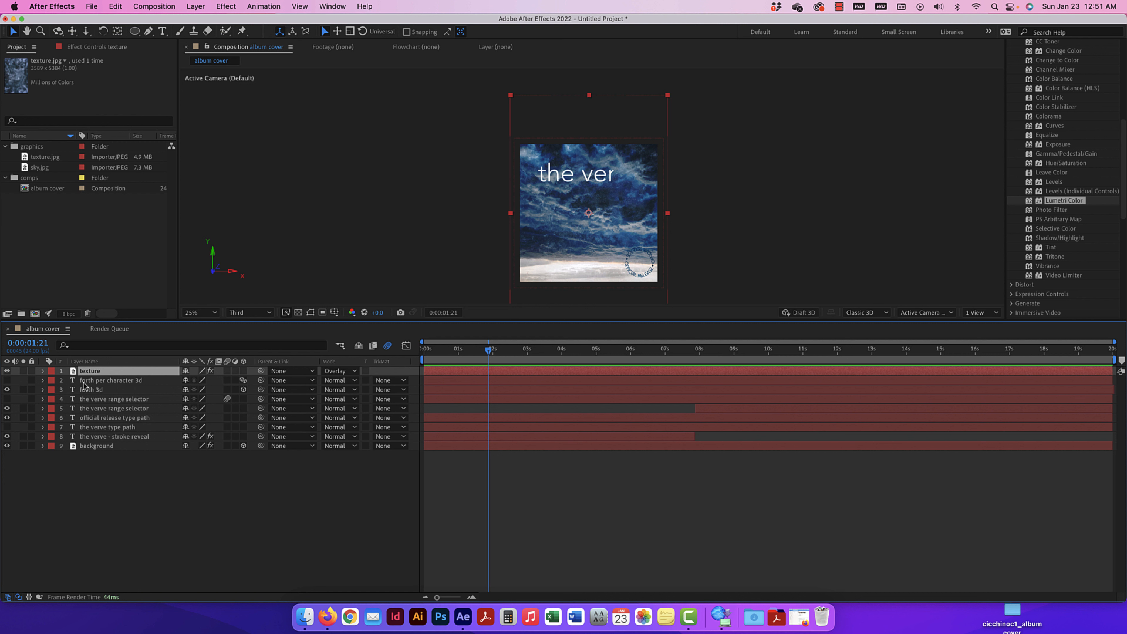
# Step: Change the label colour of the forth per character 3d and forth 3d layers to Yellow
pyautogui.click(52, 381)
pyautogui.click(155, 393)
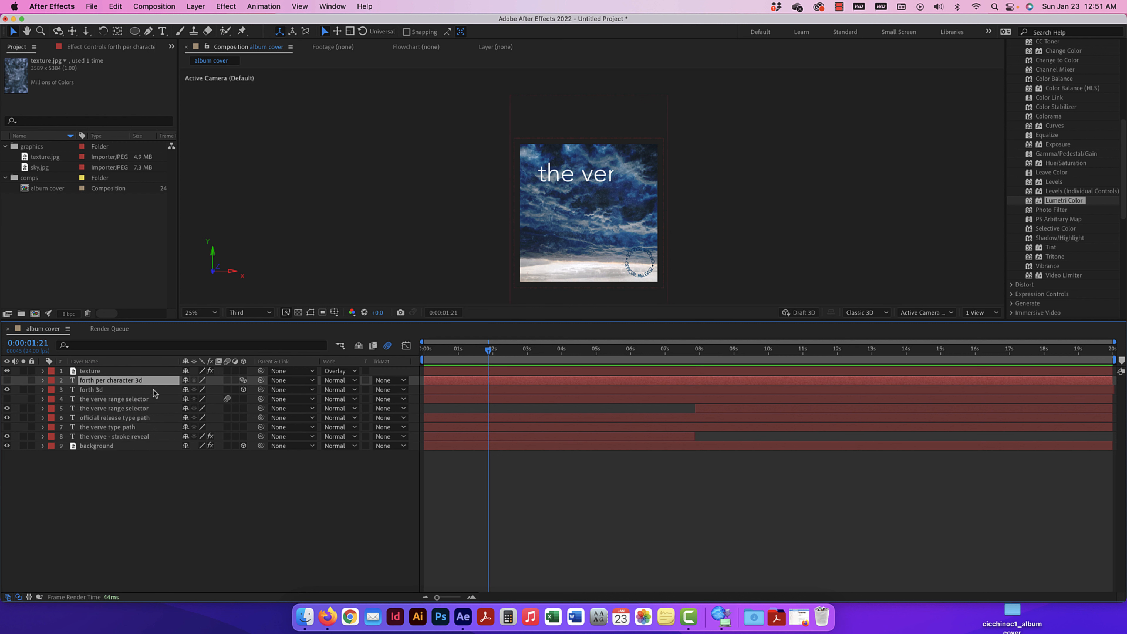
pyautogui.keyDown('shift'); pyautogui.click(52, 389); pyautogui.keyUp('shift')
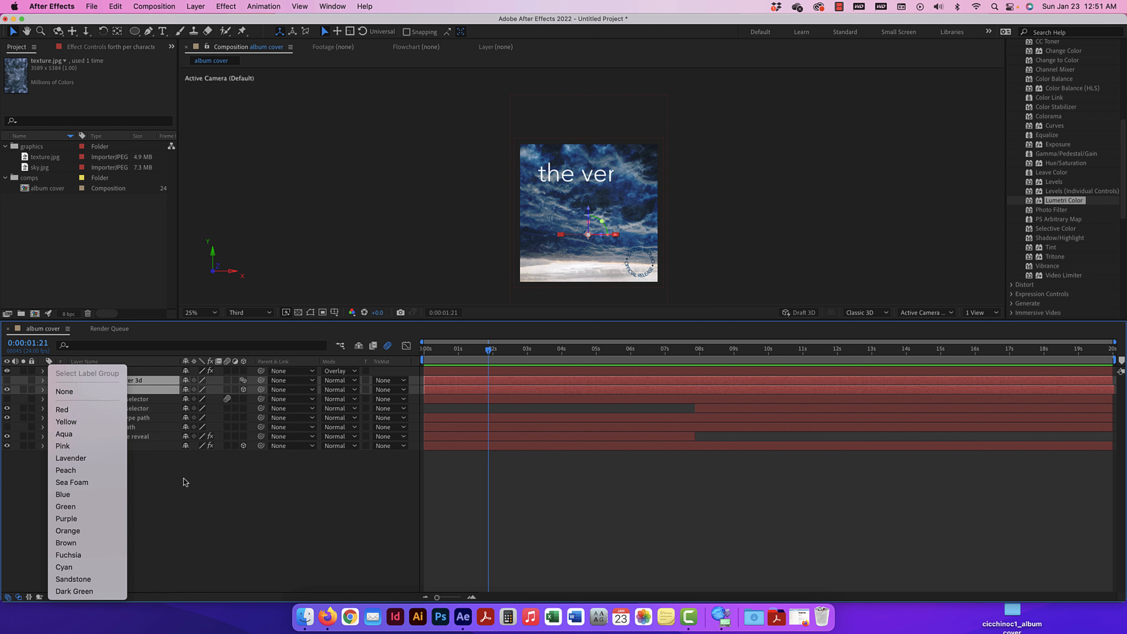
pyautogui.click(145, 444)
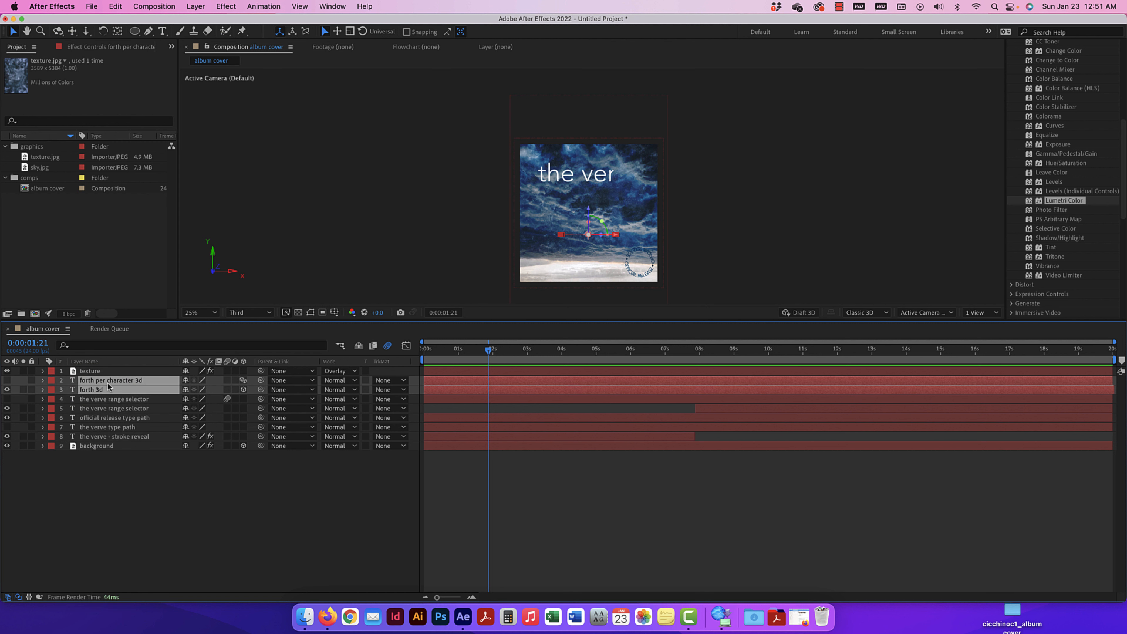
pyautogui.click(51, 391)
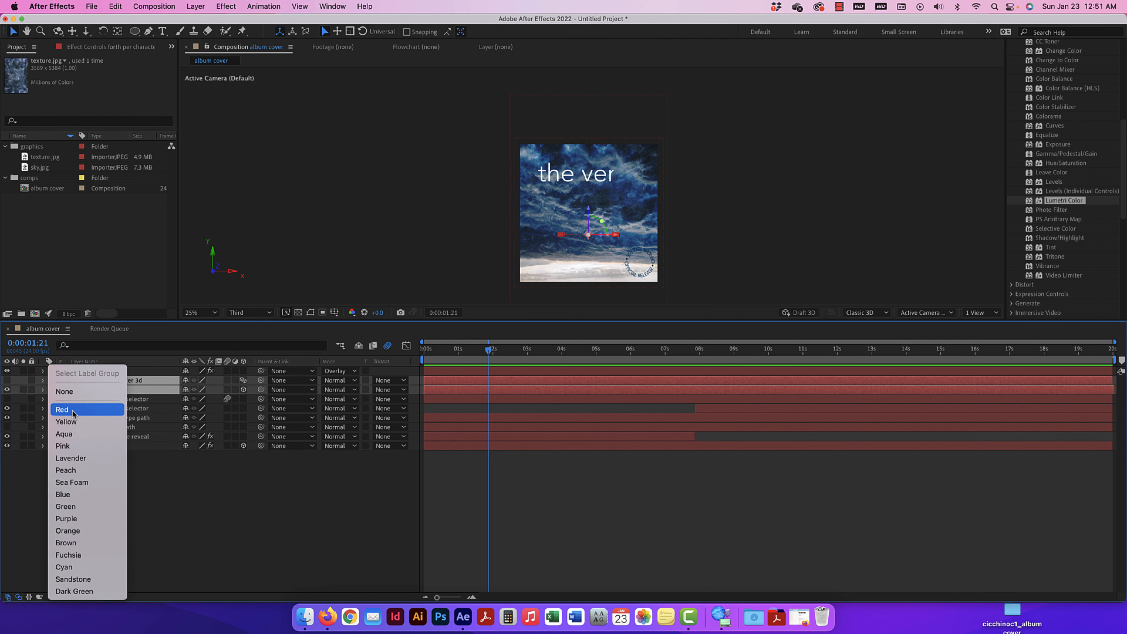
pyautogui.click(78, 431)
pyautogui.click(141, 476)
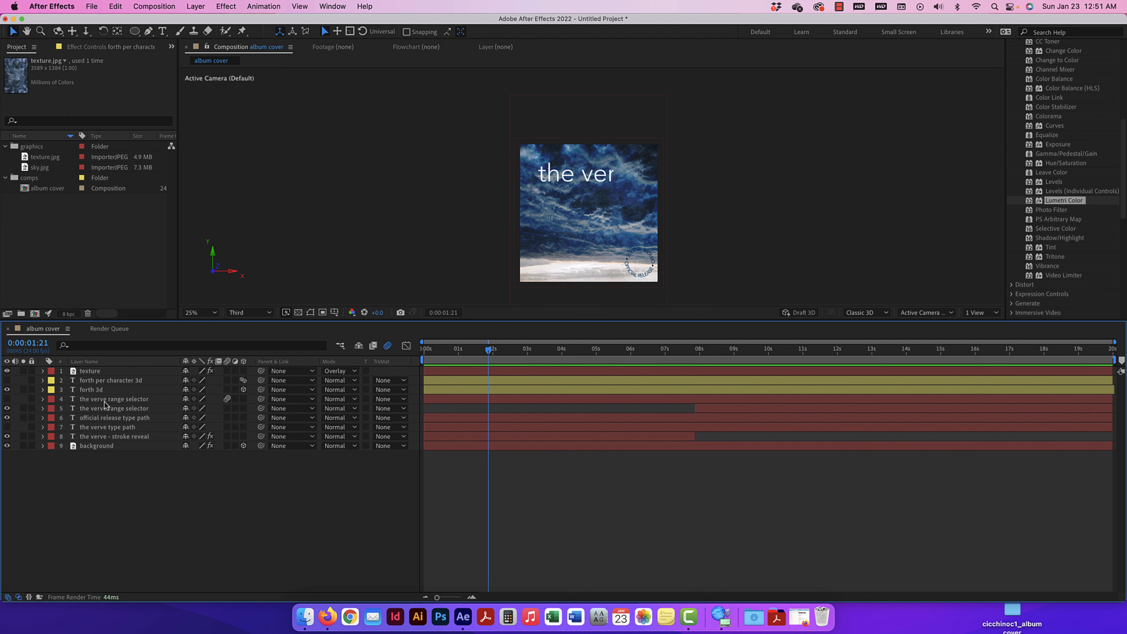
# Step: Label the four the verve text layers Aqua and move the official release type path layer directly above the background layer
pyautogui.click(106, 401)
pyautogui.keyDown('super'); pyautogui.click(107, 408); pyautogui.keyUp('super')
pyautogui.keyDown('super'); pyautogui.click(107, 427); pyautogui.keyUp('super')
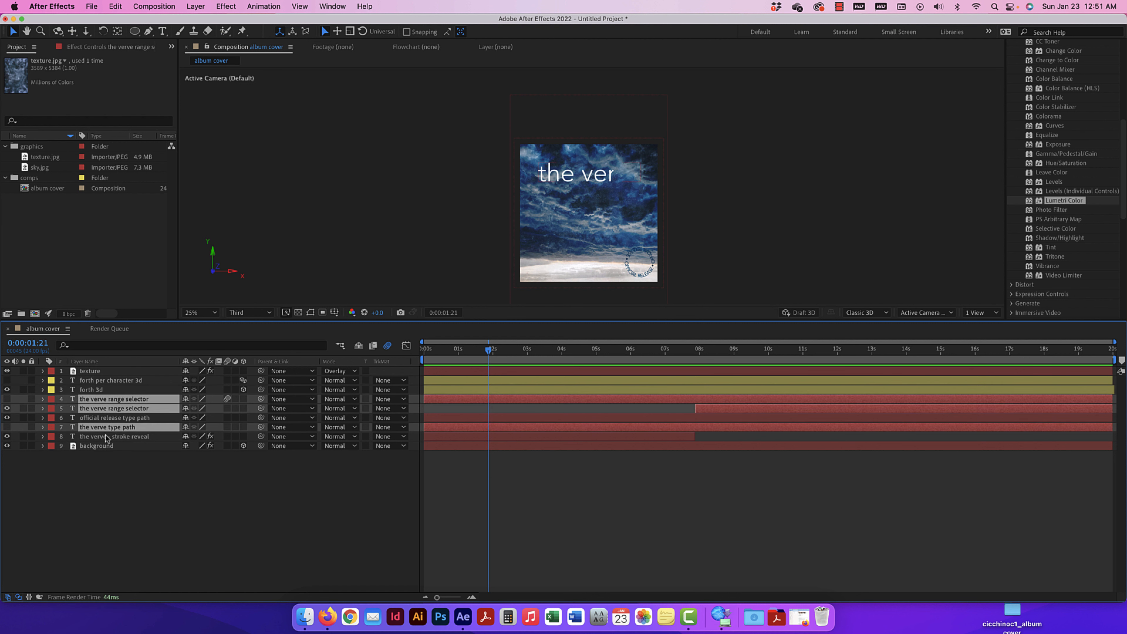
pyautogui.keyDown('super'); pyautogui.click(107, 436); pyautogui.keyUp('super')
pyautogui.click(52, 403)
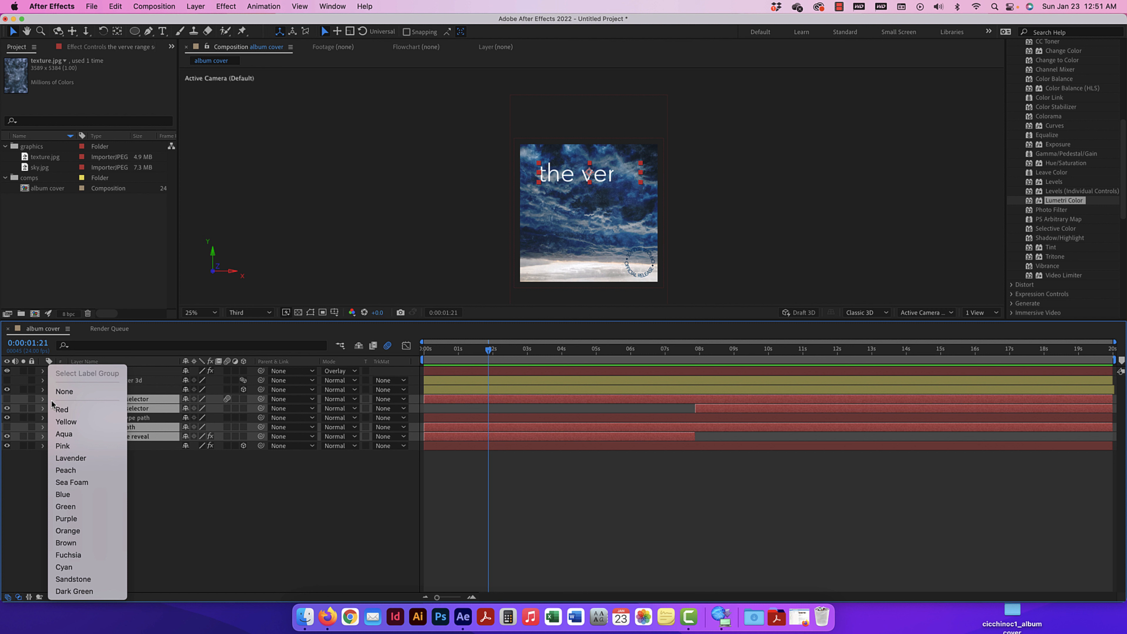
pyautogui.click(72, 433)
pyautogui.click(128, 482)
pyautogui.moveTo(112, 418); pyautogui.dragTo(105, 443)
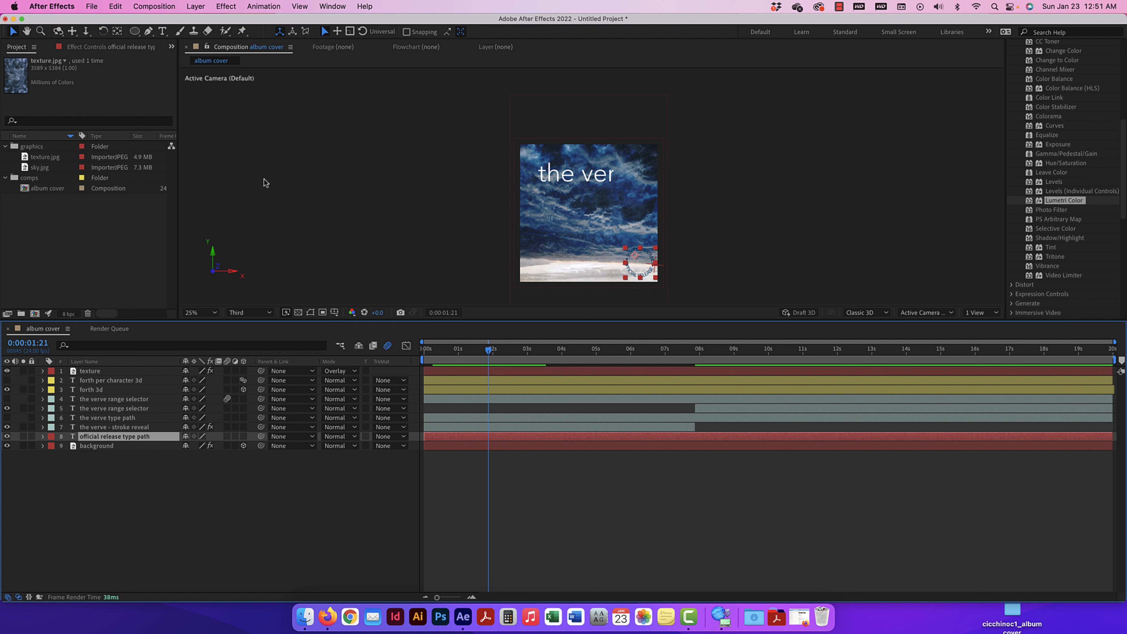
# Step: Set the composition preview resolution to Full and the magnification to 50%
pyautogui.click(247, 313)
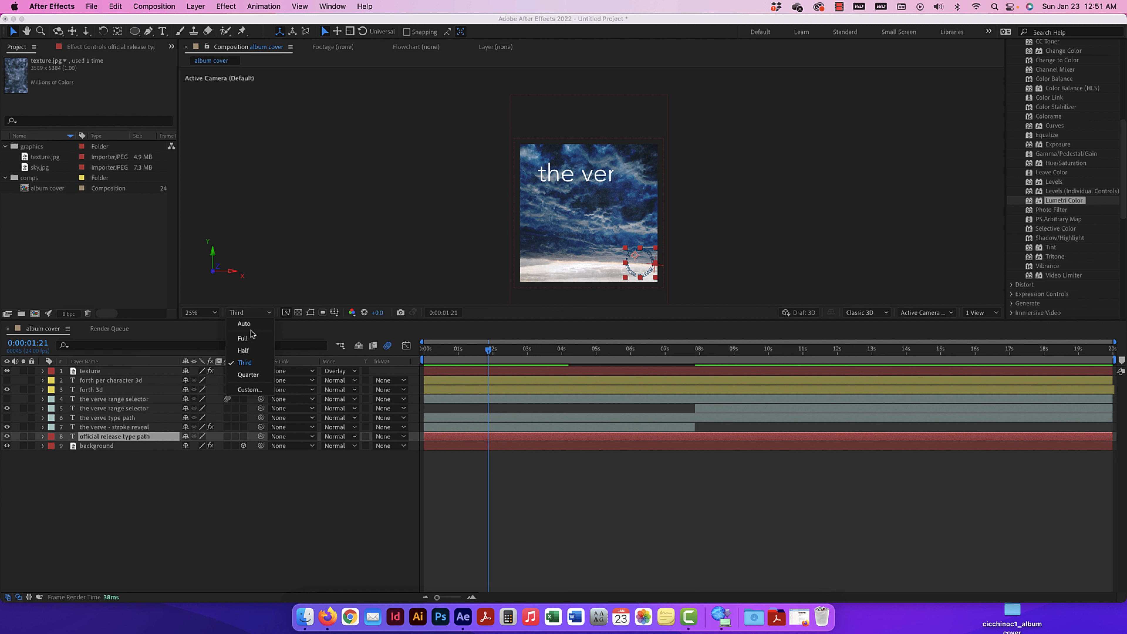
pyautogui.click(243, 339)
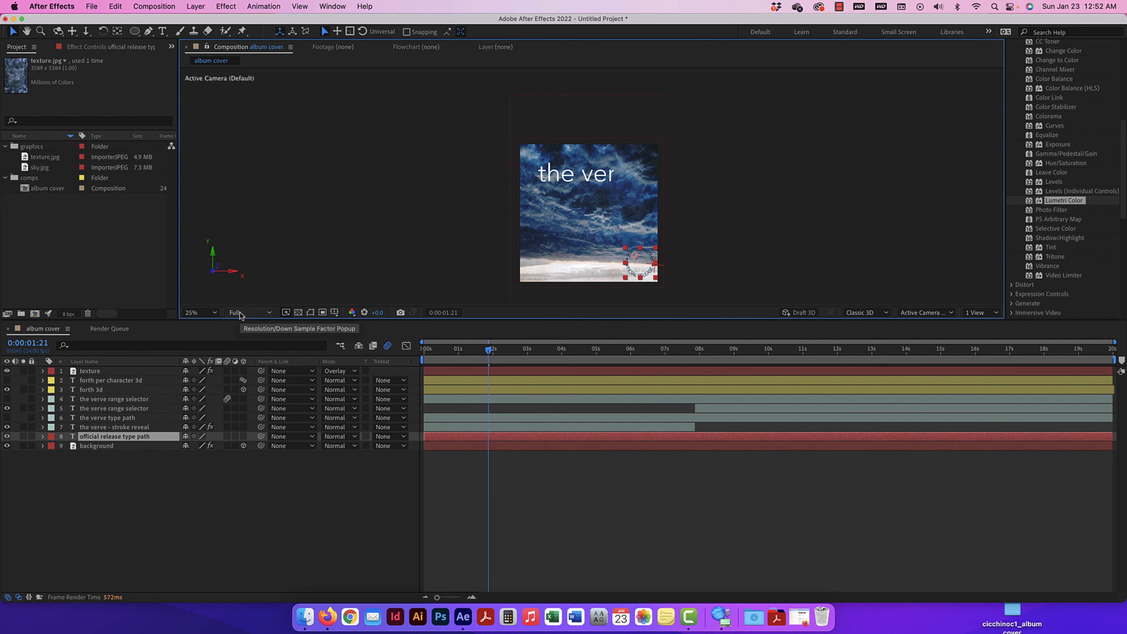
pyautogui.click(306, 238)
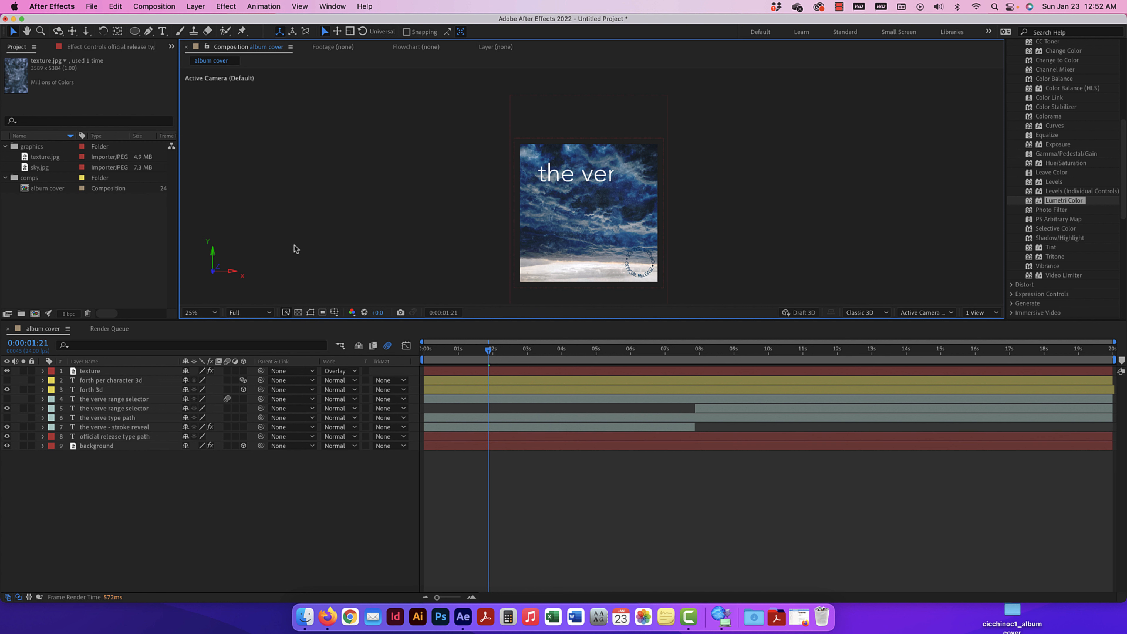
pyautogui.press('.')
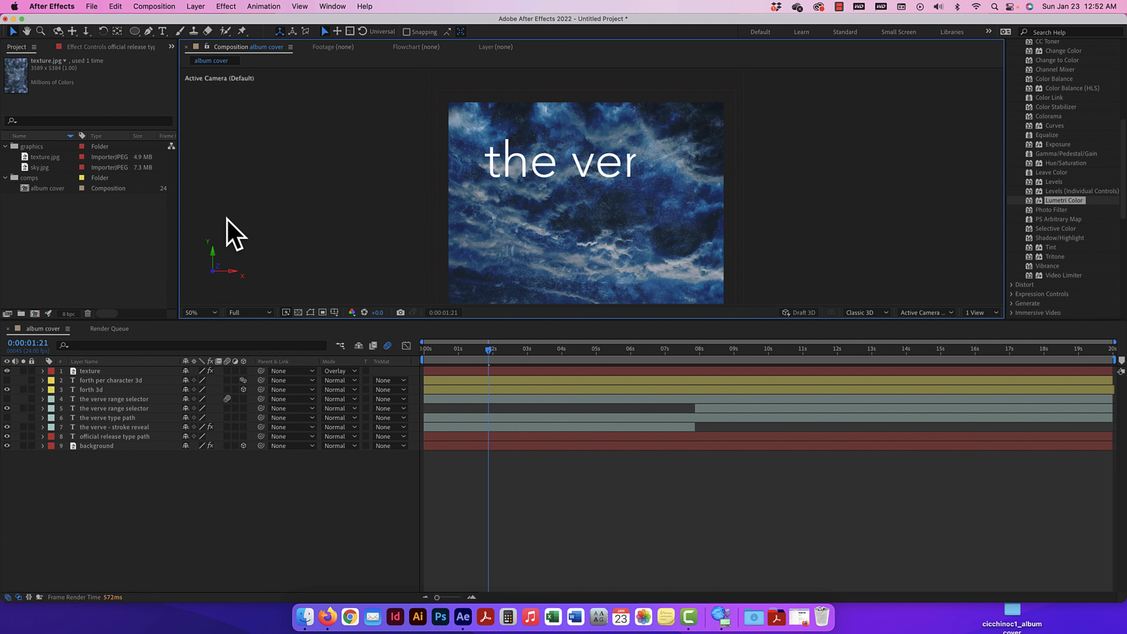
# Step: Send the album cover composition to the Adobe Media Encoder queue as H.264 with the Match Source - High bitrate preset
pyautogui.click(144, 7)
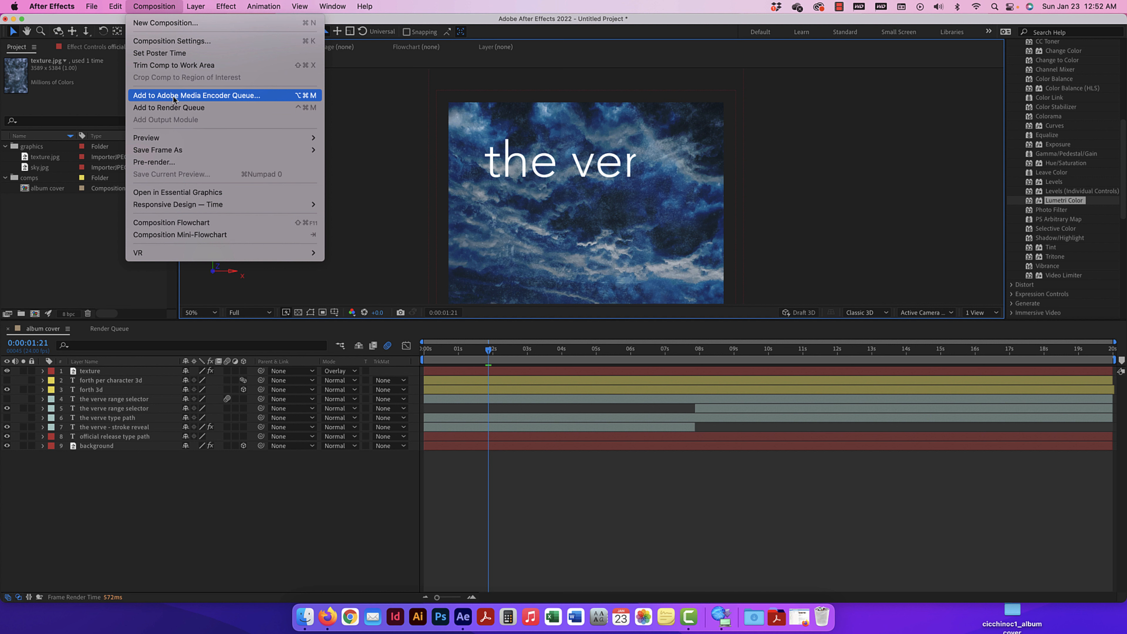
pyautogui.click(174, 98)
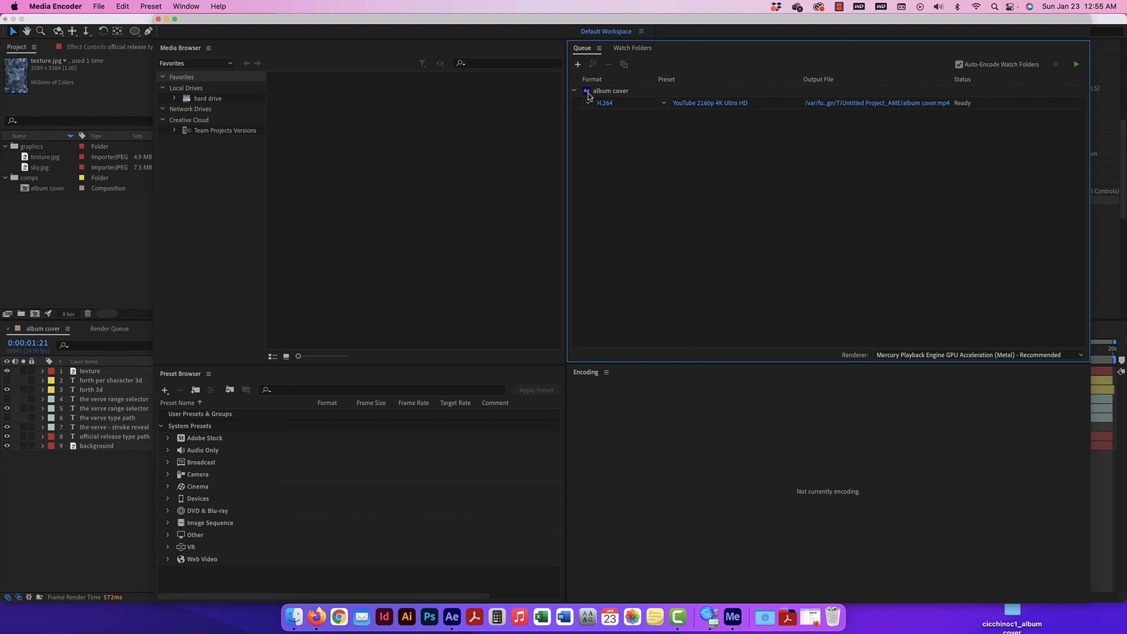
pyautogui.click(588, 104)
pyautogui.click(598, 110)
pyautogui.click(664, 104)
pyautogui.scroll(2, 724, 176)
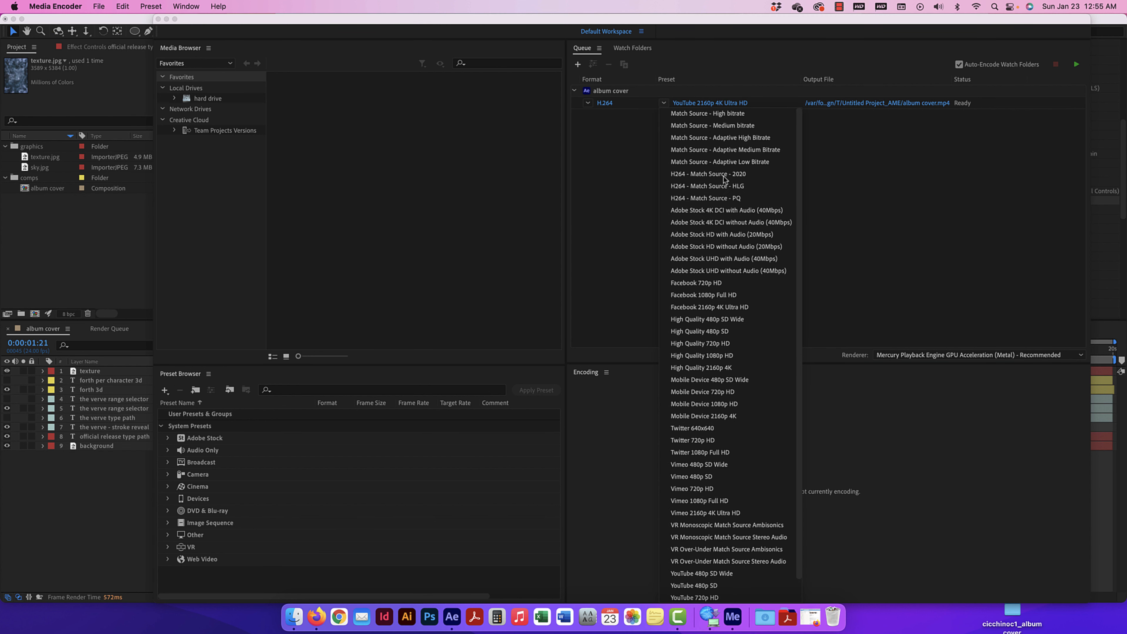
pyautogui.click(702, 116)
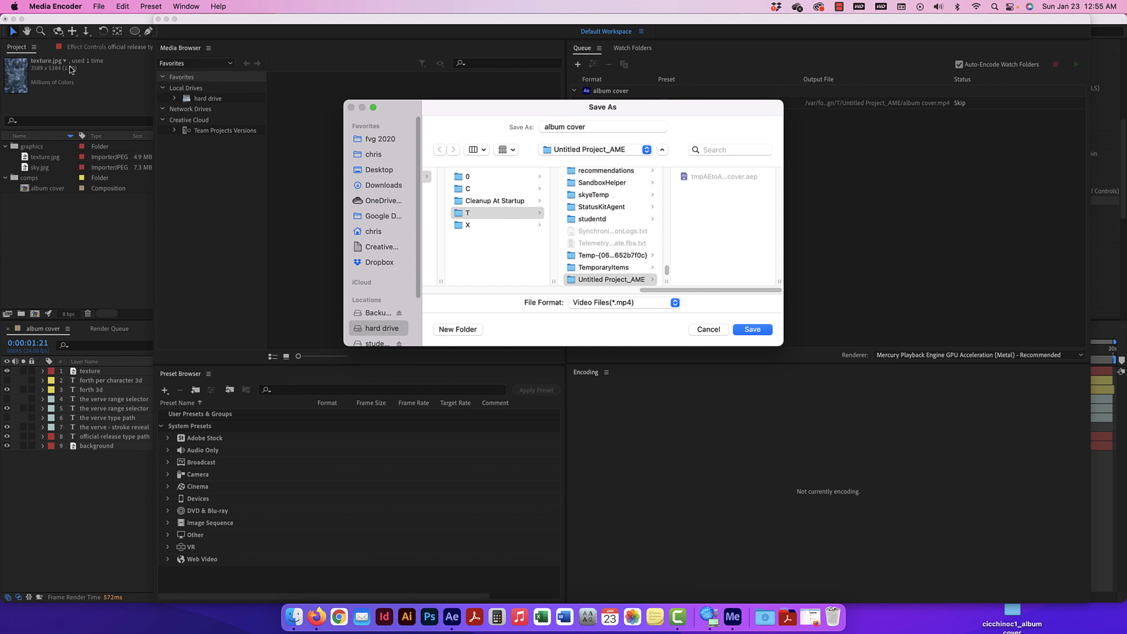
# Step: Save the output to the final folder inside the Desktop's album cover project folder, prefixing the album cover file name with the username
pyautogui.click(376, 169)
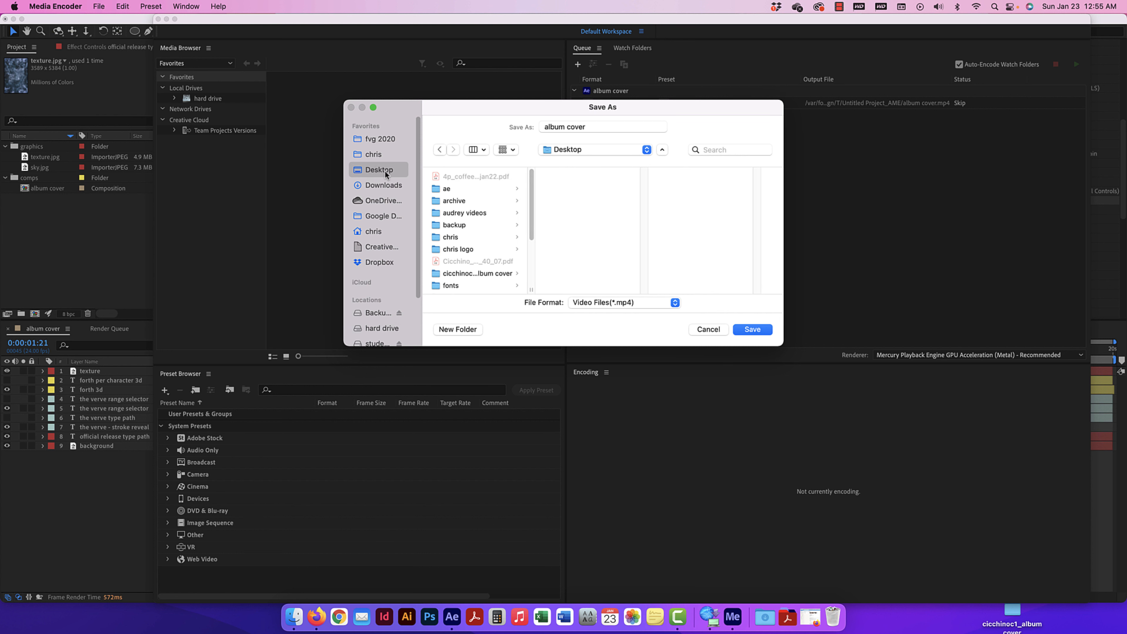
pyautogui.click(465, 273)
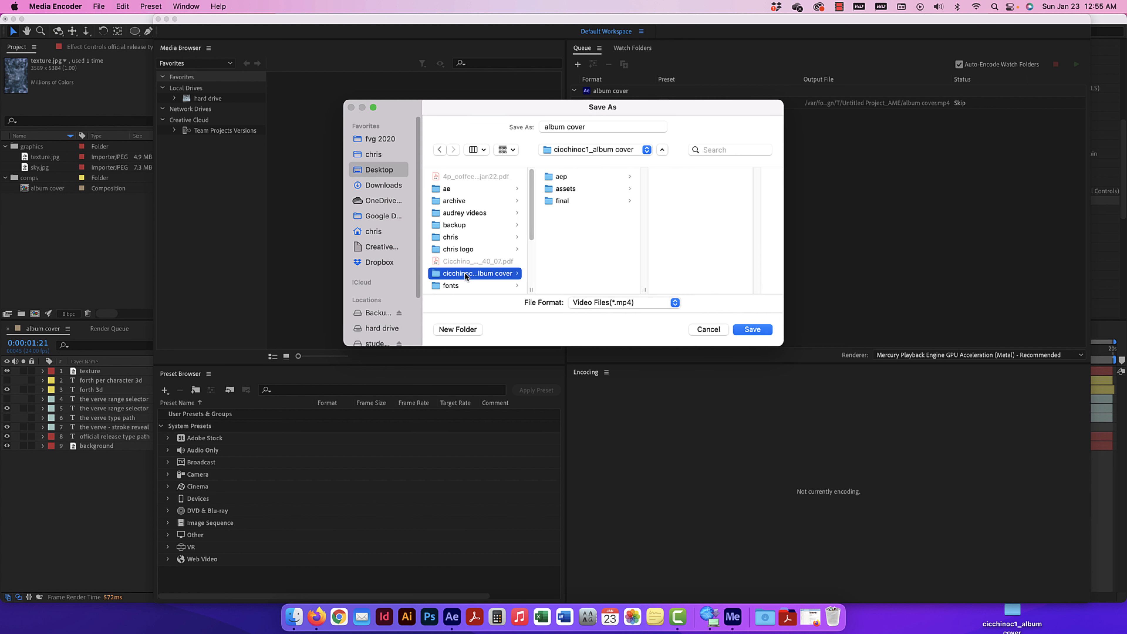
pyautogui.click(568, 203)
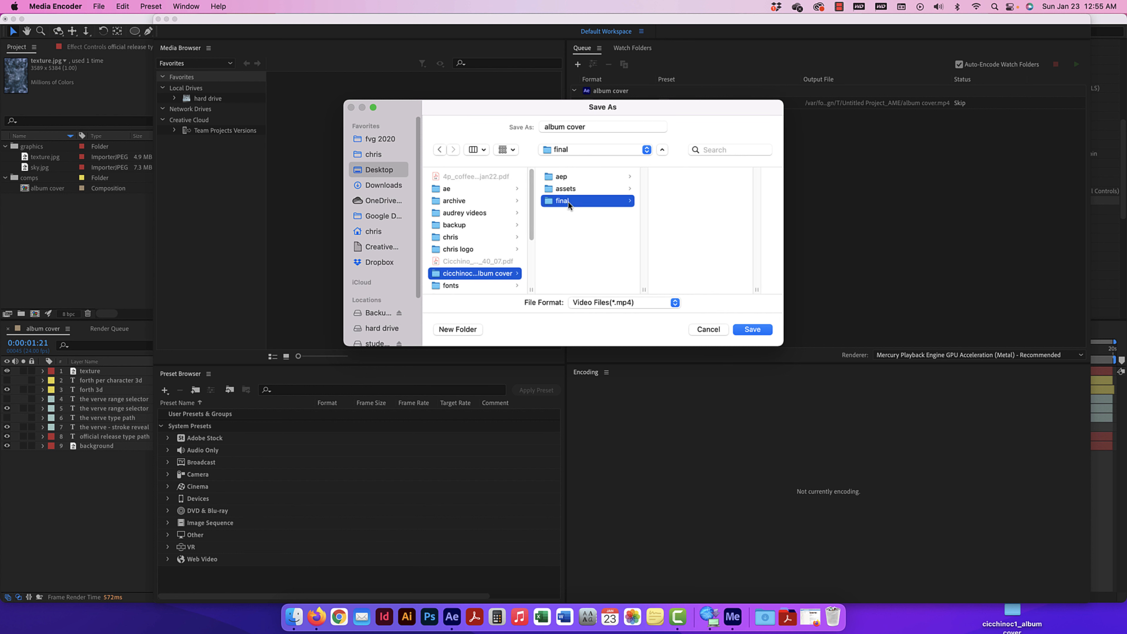
pyautogui.click(581, 129)
pyautogui.press('super+a')
pyautogui.write('cicch')
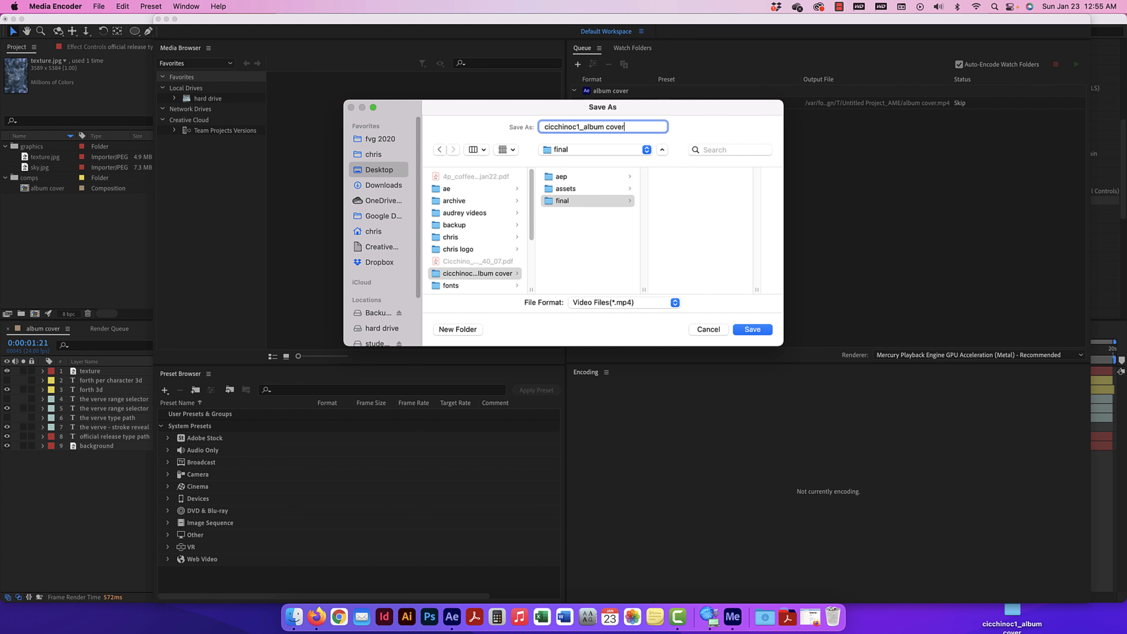
pyautogui.click(753, 329)
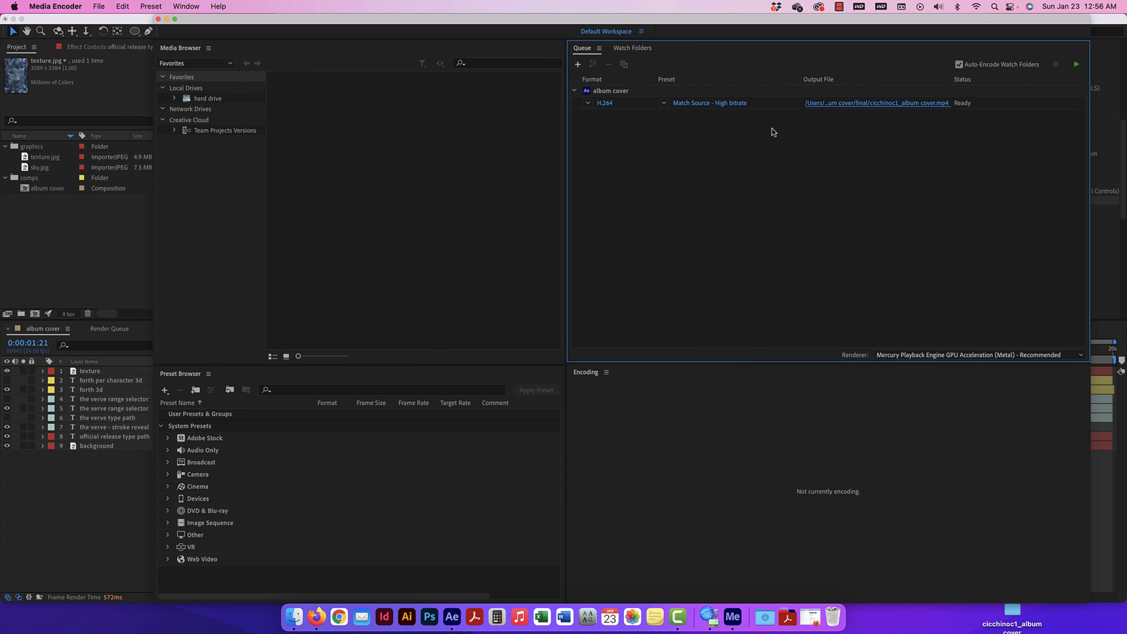
# Step: Open the queued output's export settings and examine the output preview, audio export option and publishing destinations
pyautogui.moveTo(723, 105)
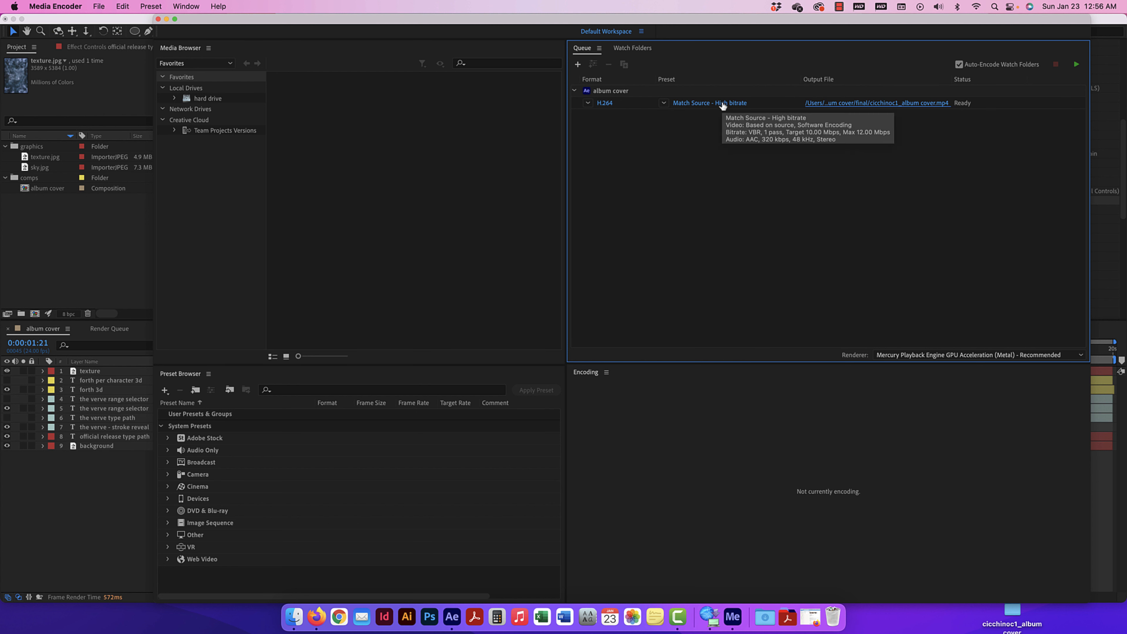
pyautogui.click(697, 103)
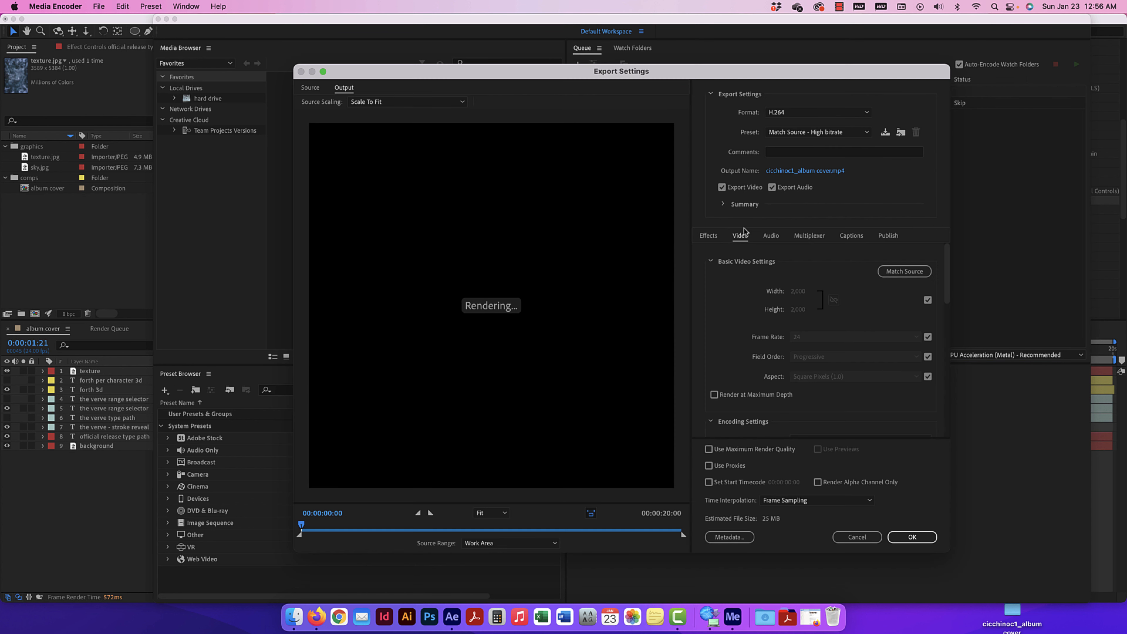
pyautogui.moveTo(765, 71); pyautogui.dragTo(487, 104)
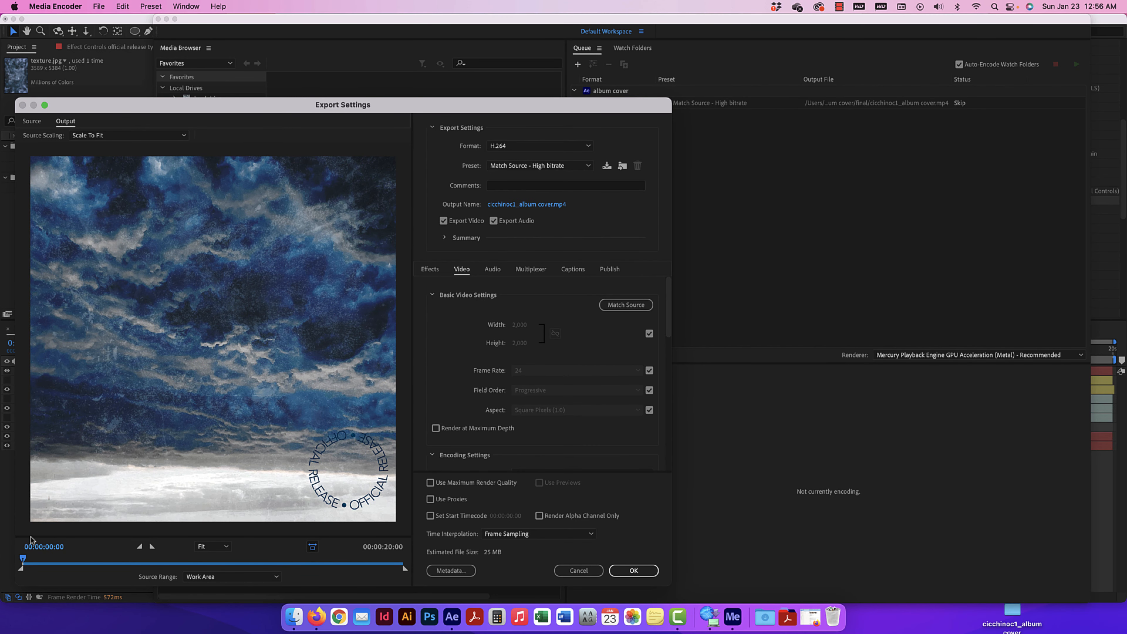
pyautogui.moveTo(23, 561)
pyautogui.mouseDown()
pyautogui.moveTo(193, 559)
pyautogui.moveTo(20, 556)
pyautogui.mouseUp()
pyautogui.click(493, 221)
pyautogui.click(609, 276)
pyautogui.scroll(-3, 497, 316)
pyautogui.scroll(-10, 491, 316)
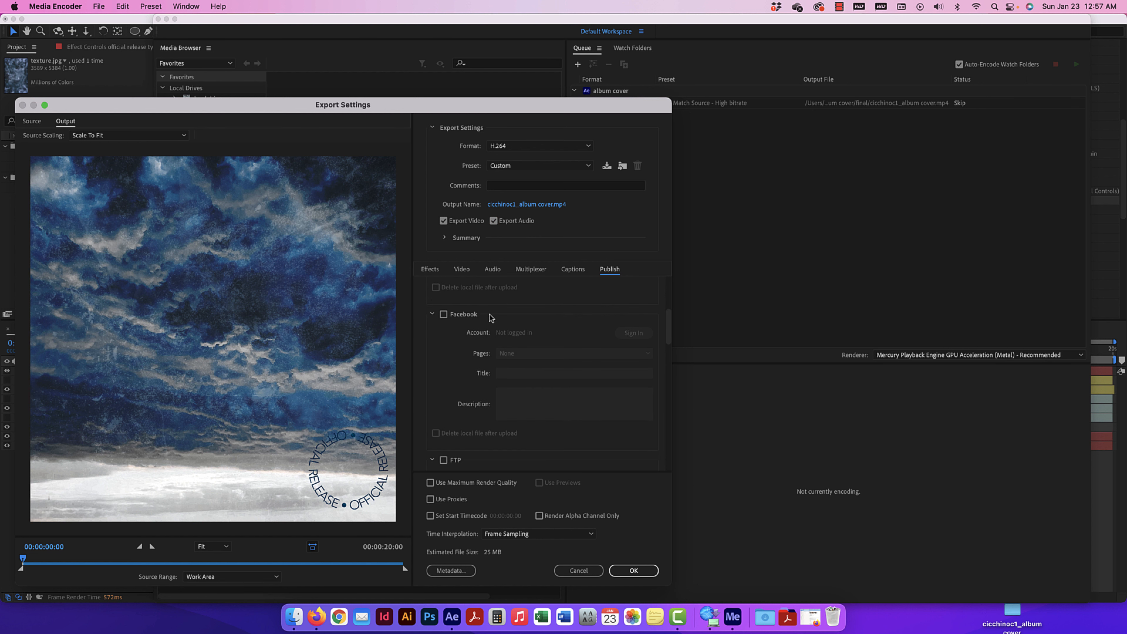
pyautogui.scroll(12, 490, 317)
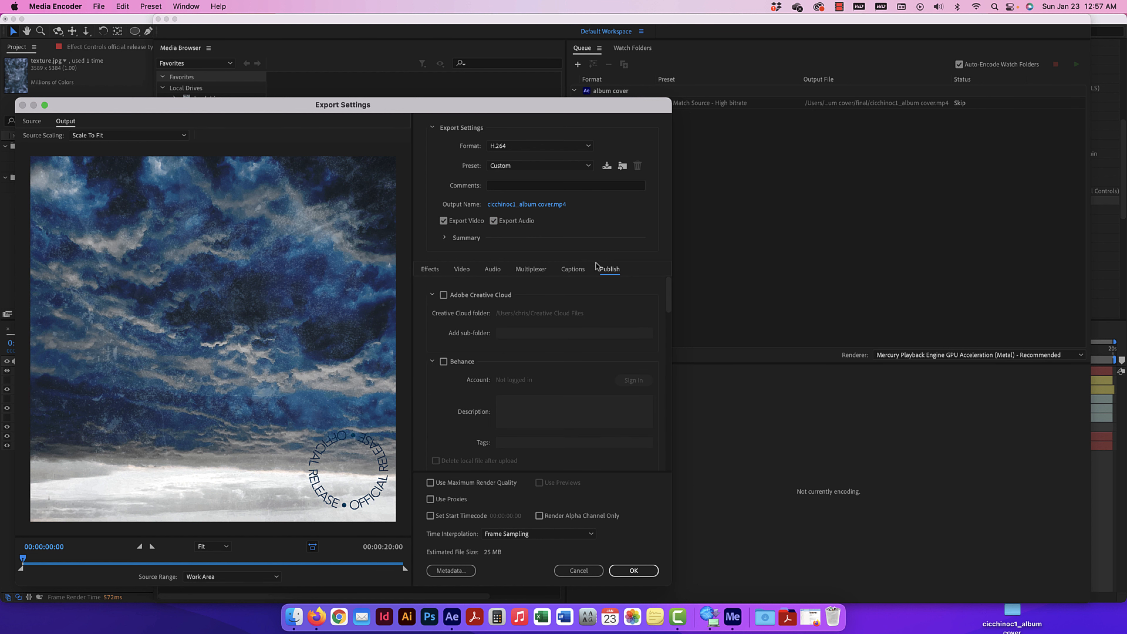
# Step: Enable Render at Maximum Depth and Use Maximum Render Quality for the video export and accept the settings
pyautogui.click(462, 271)
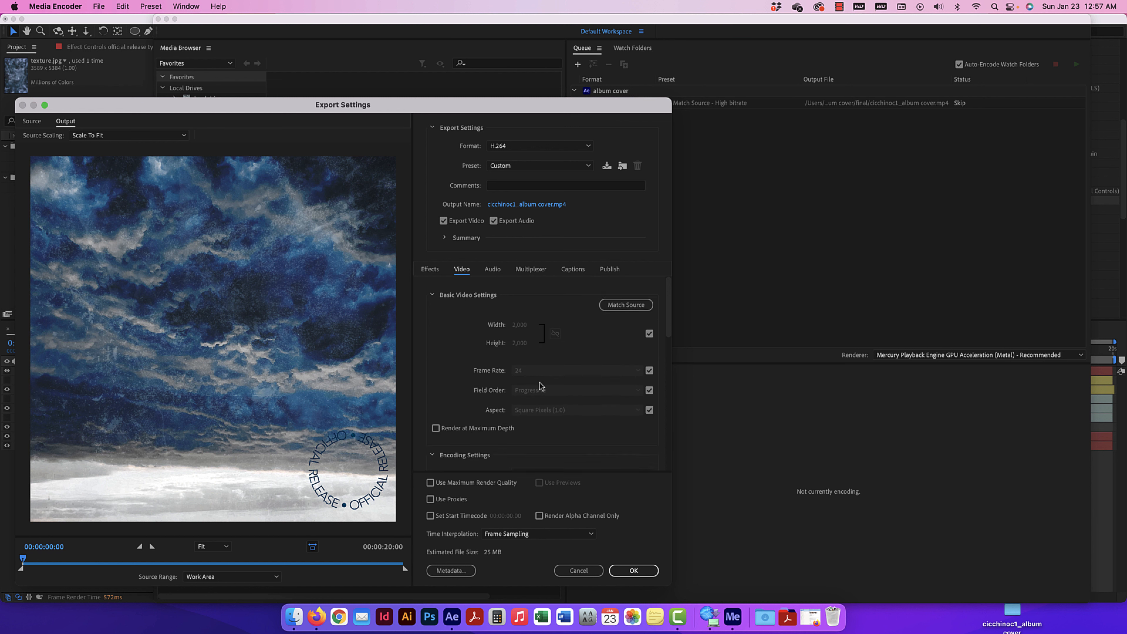
pyautogui.scroll(-2, 541, 387)
pyautogui.scroll(-2, 538, 389)
pyautogui.click(436, 351)
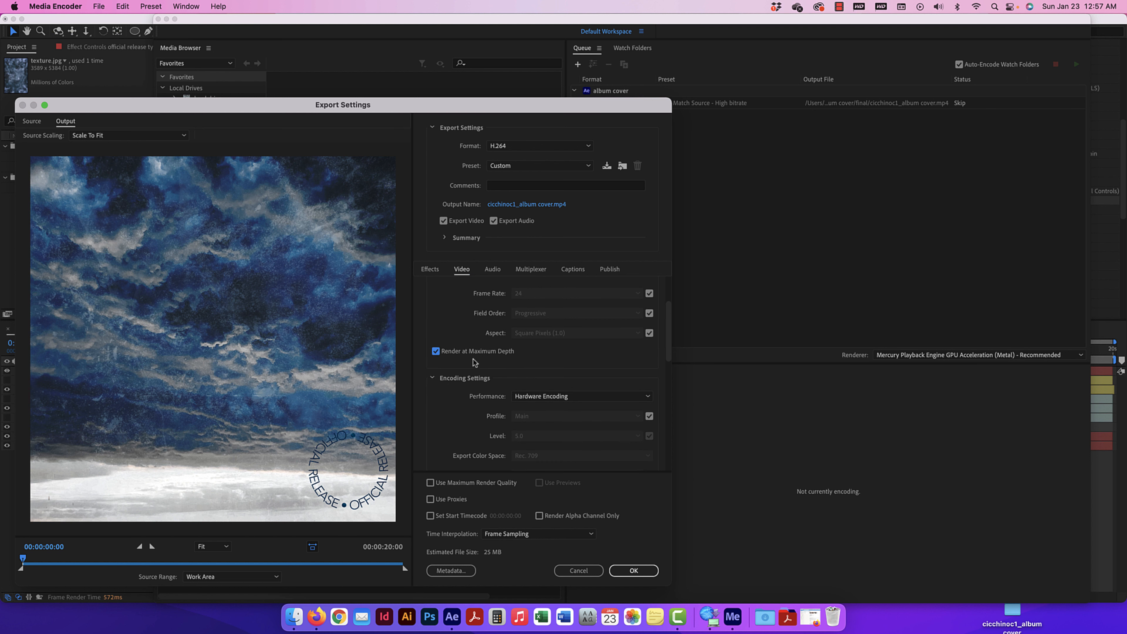
pyautogui.scroll(-10, 482, 366)
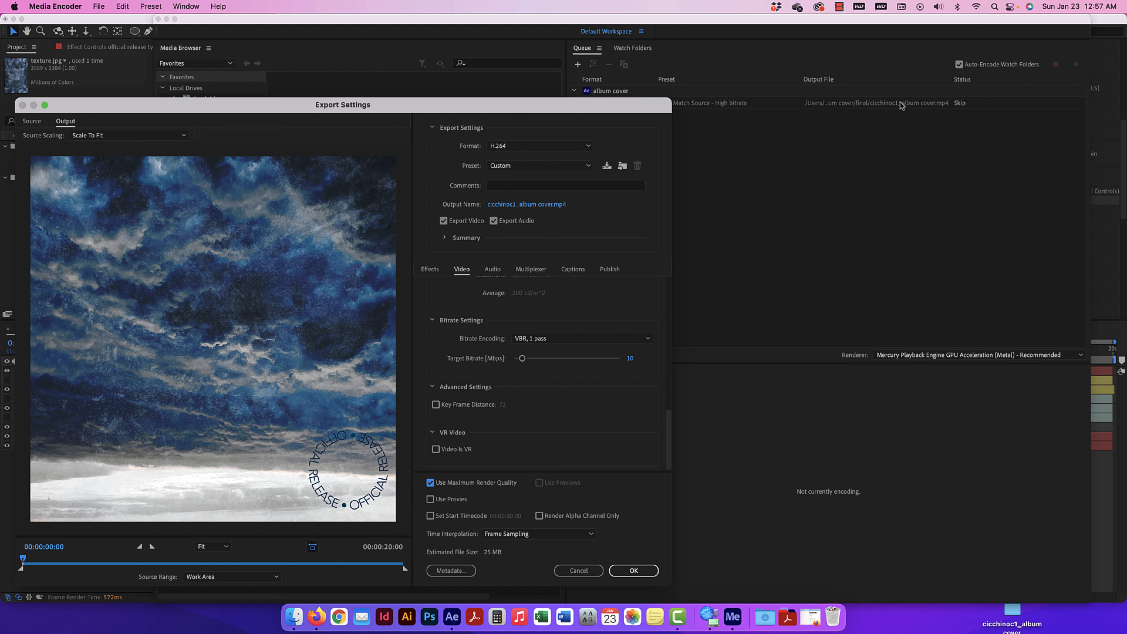
pyautogui.moveTo(615, 105); pyautogui.dragTo(611, 128)
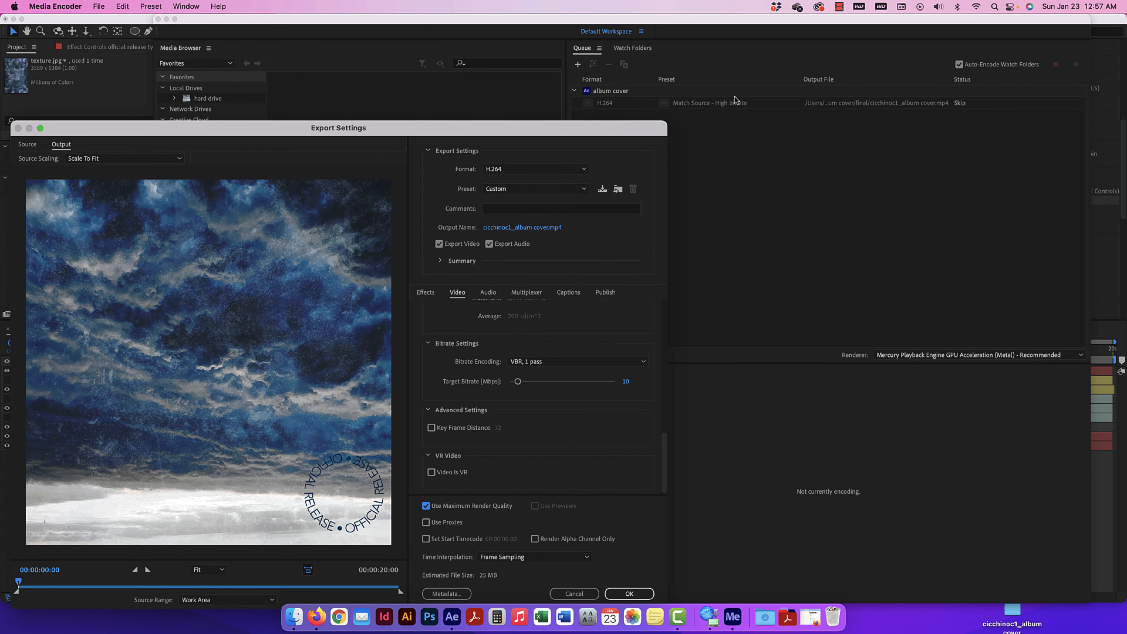
pyautogui.moveTo(635, 129); pyautogui.dragTo(645, 61)
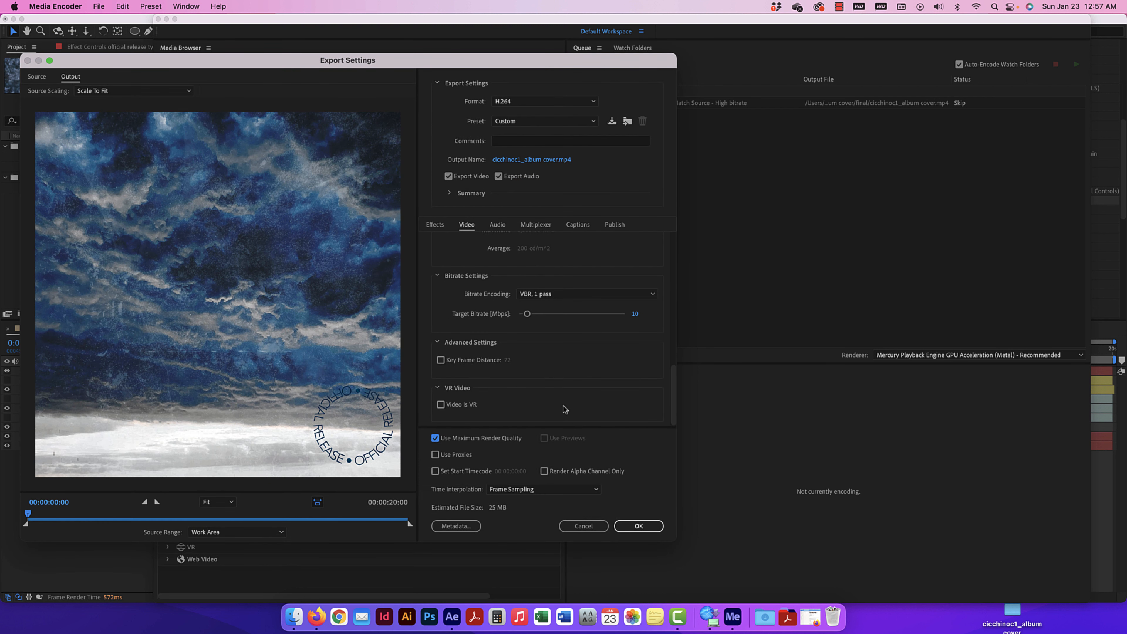
pyautogui.click(639, 525)
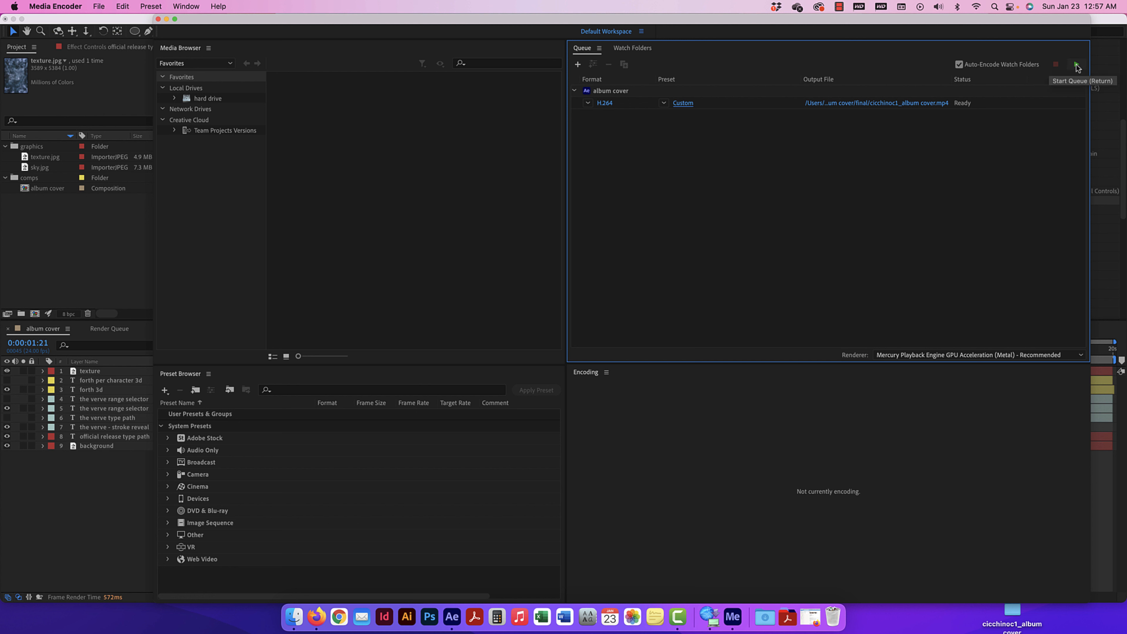
# Step: Start encoding the queue and return to the album cover composition in After Effects
pyautogui.click(1077, 65)
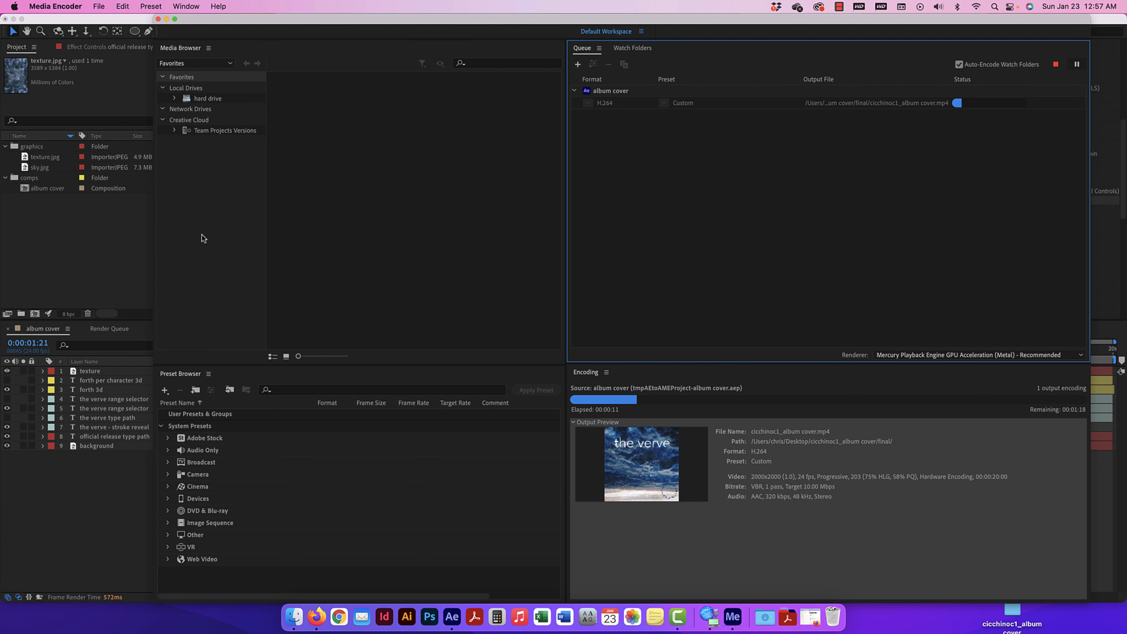
pyautogui.click(38, 238)
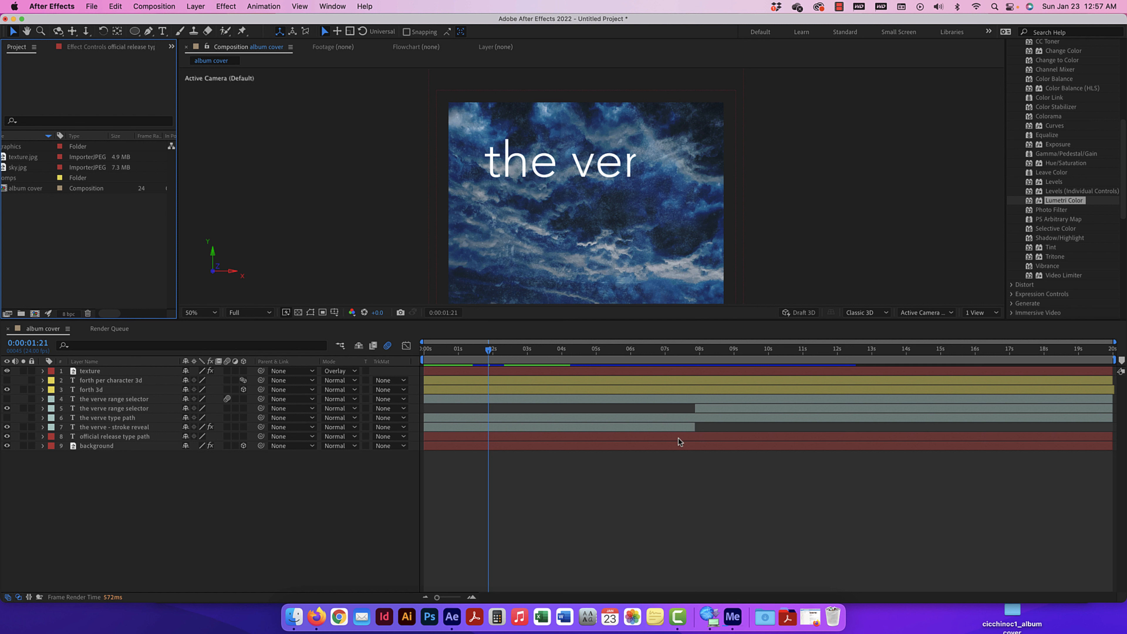
pyautogui.click(819, 244)
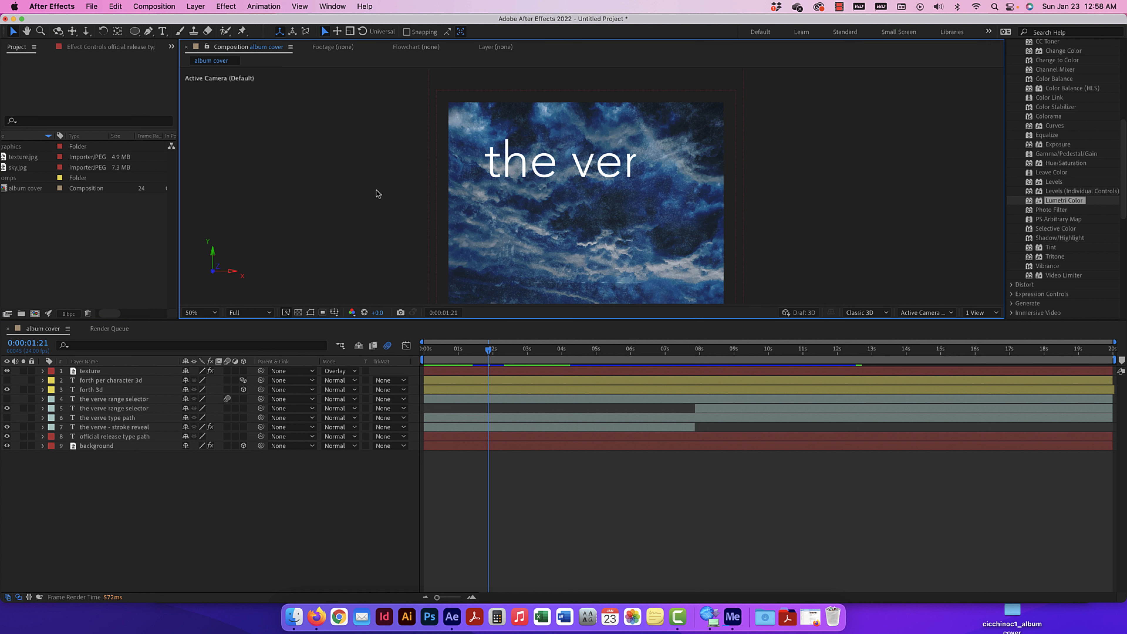
# Step: Save the project in the aep folder of the Desktop's album cover project folder, naming it album cover with the username prefix
pyautogui.click(91, 7)
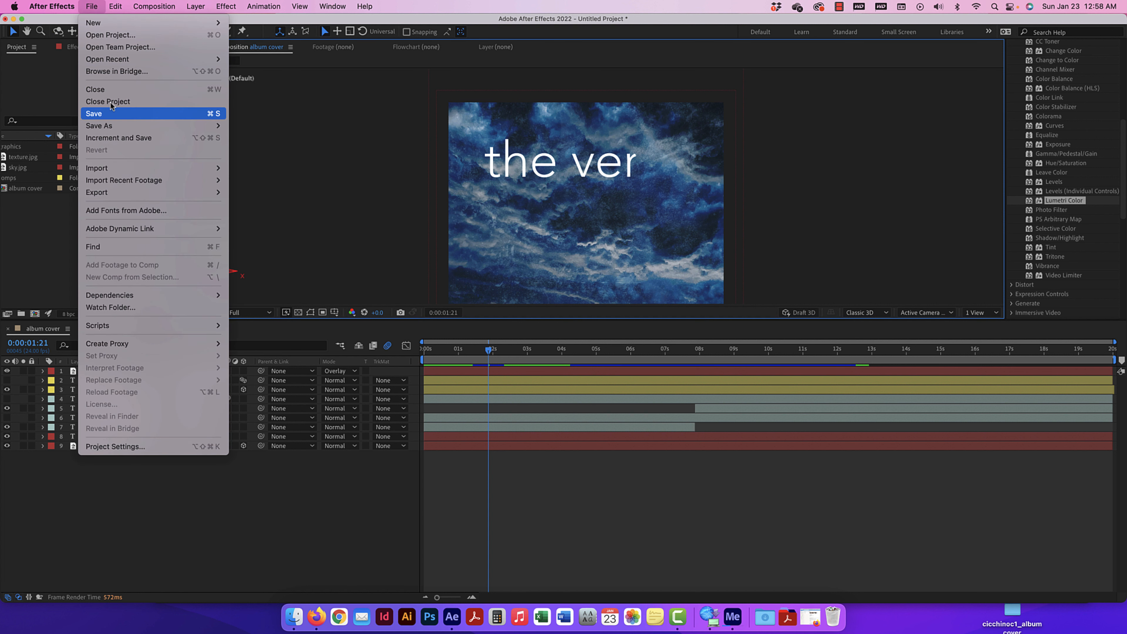
pyautogui.click(108, 117)
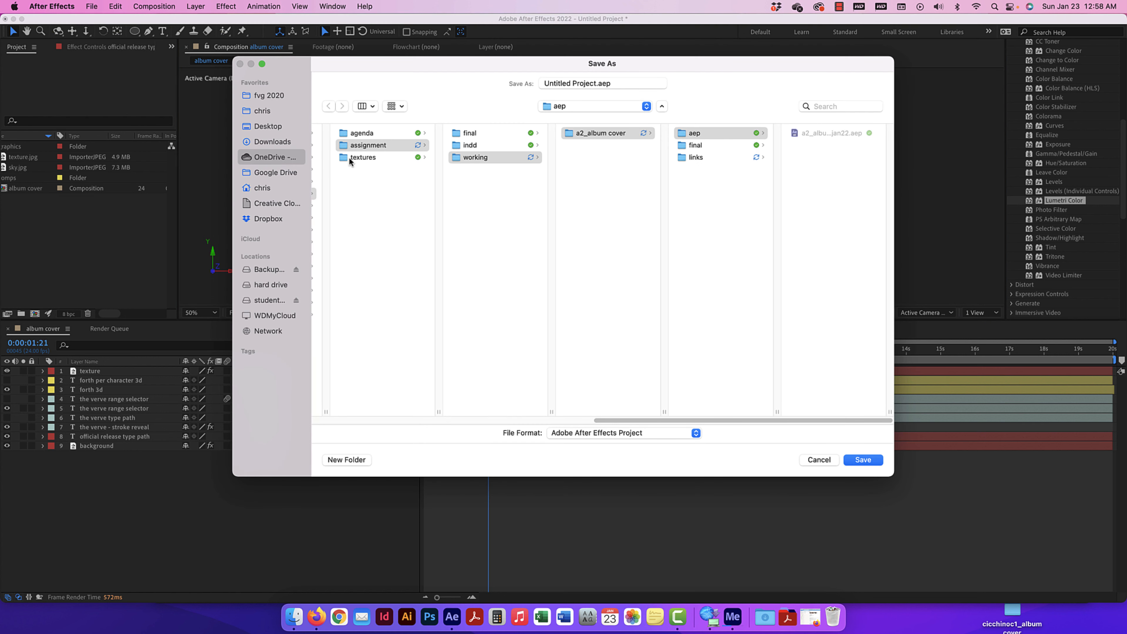
pyautogui.click(266, 126)
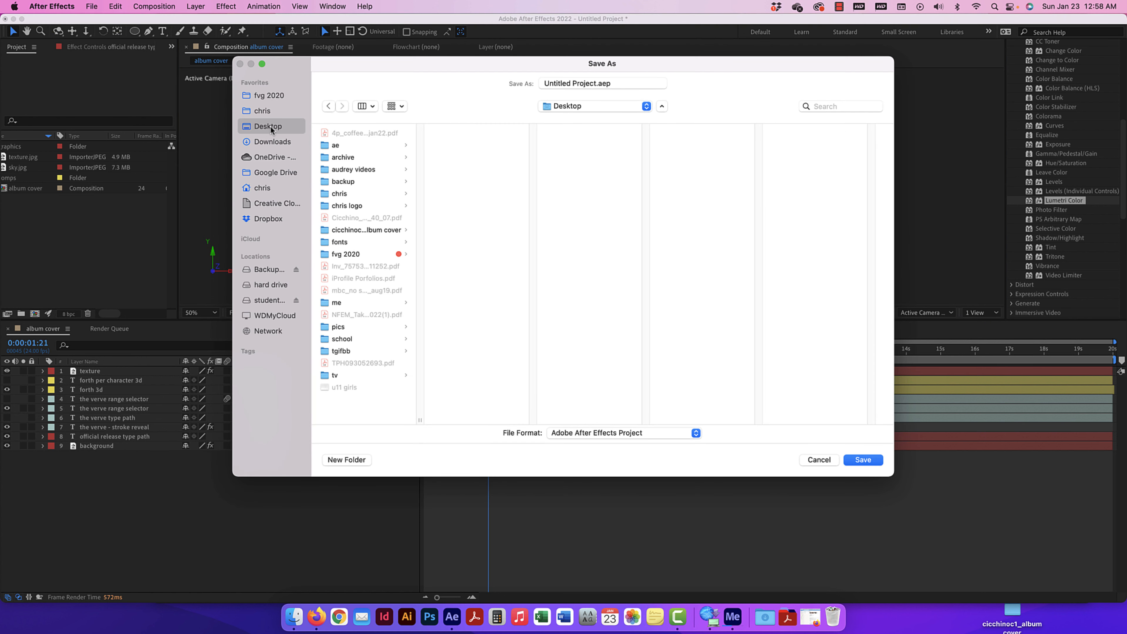
pyautogui.click(357, 231)
pyautogui.click(479, 133)
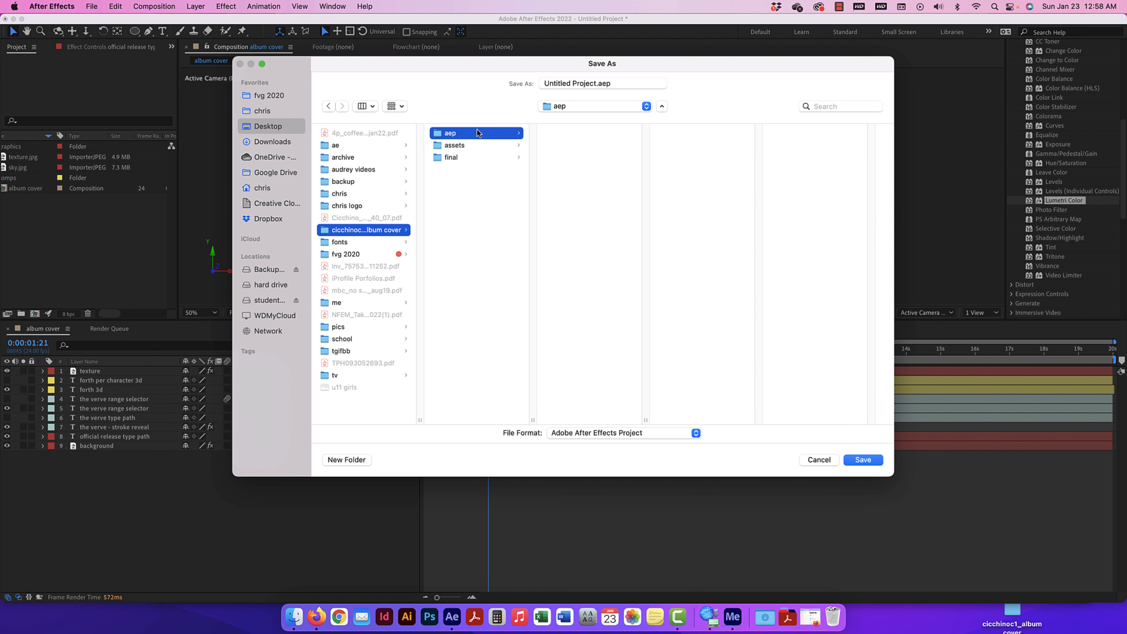
pyautogui.click(593, 88)
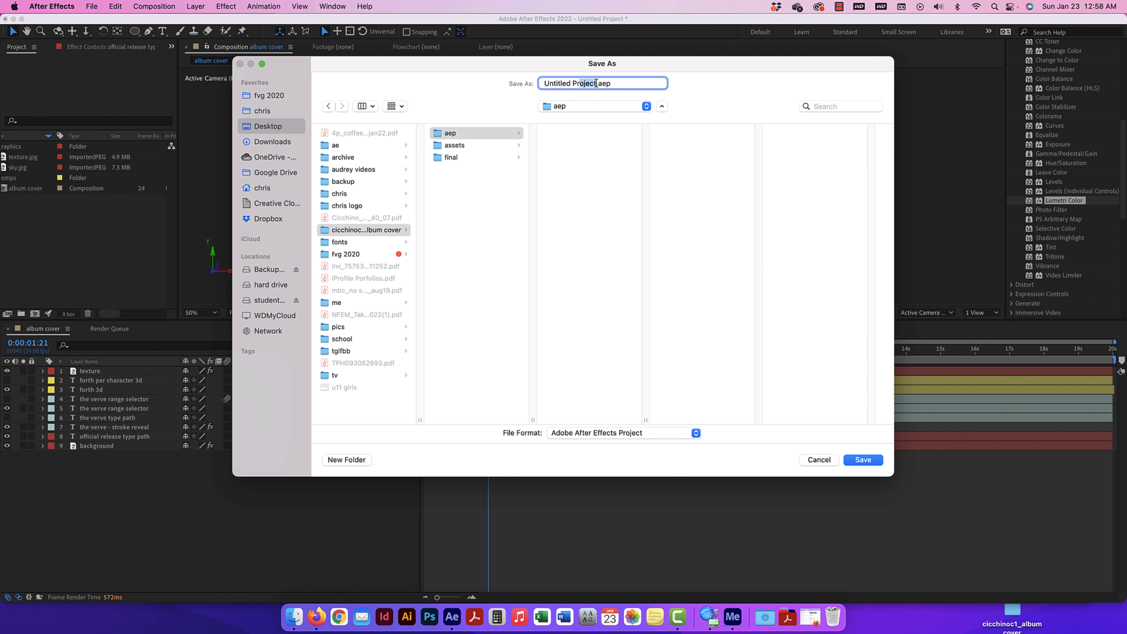
pyautogui.write('cicchinoc1_album cover')
pyautogui.click(862, 460)
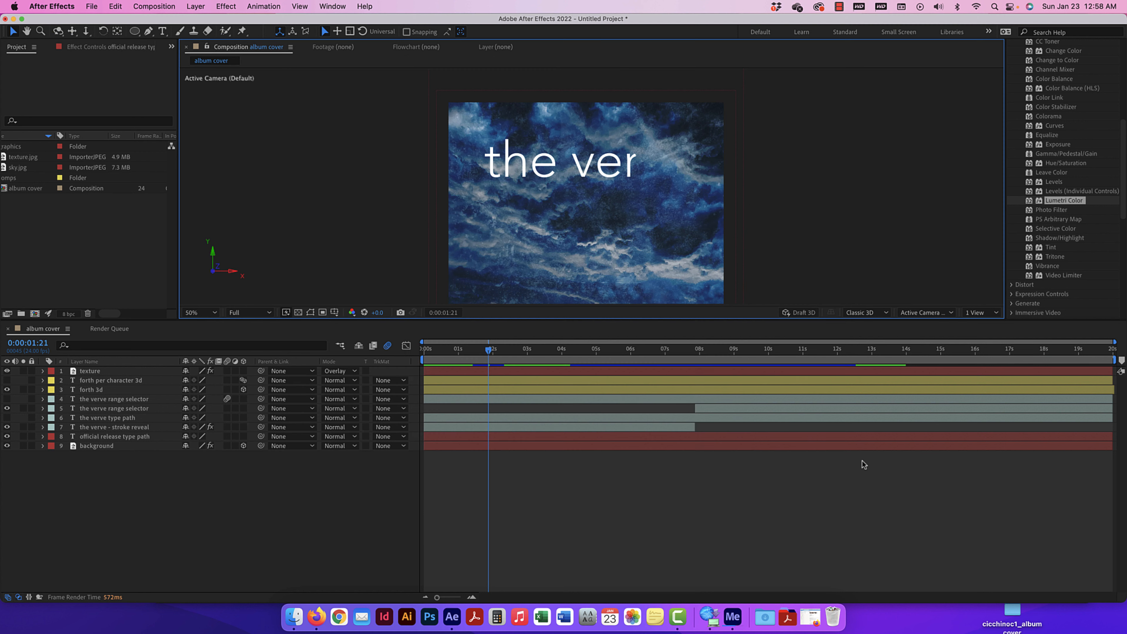
# Step: Open the album cover project folder in Finder and check its aep, assets and final subfolders
pyautogui.click(1015, 612)
pyautogui.doubleClick(1015, 613)
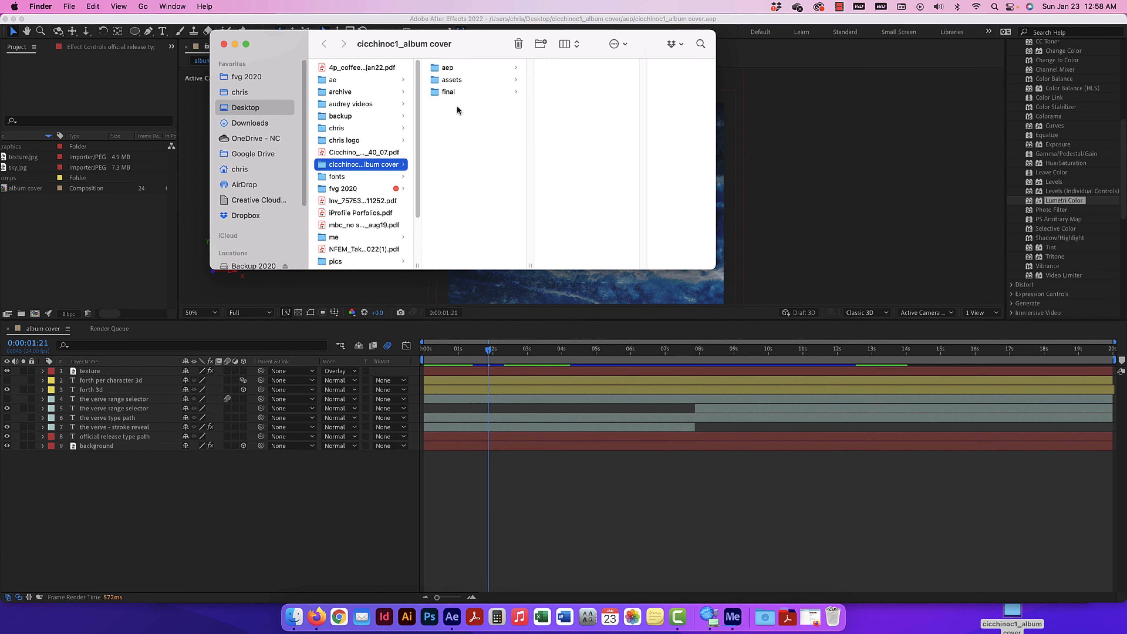
pyautogui.click(464, 68)
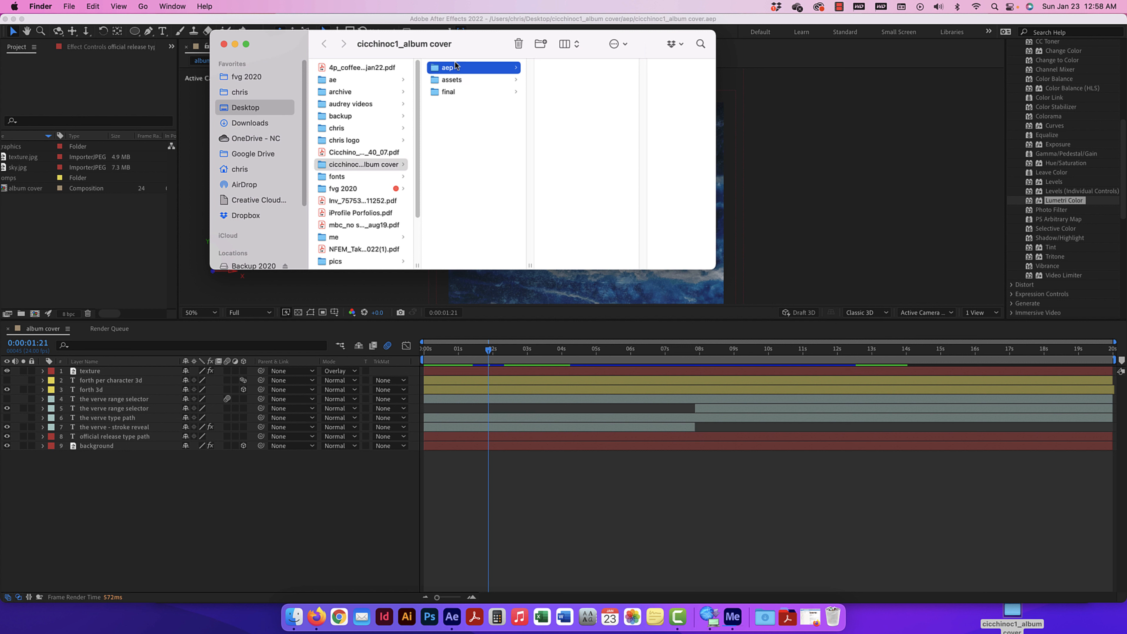
pyautogui.click(451, 81)
pyautogui.click(439, 94)
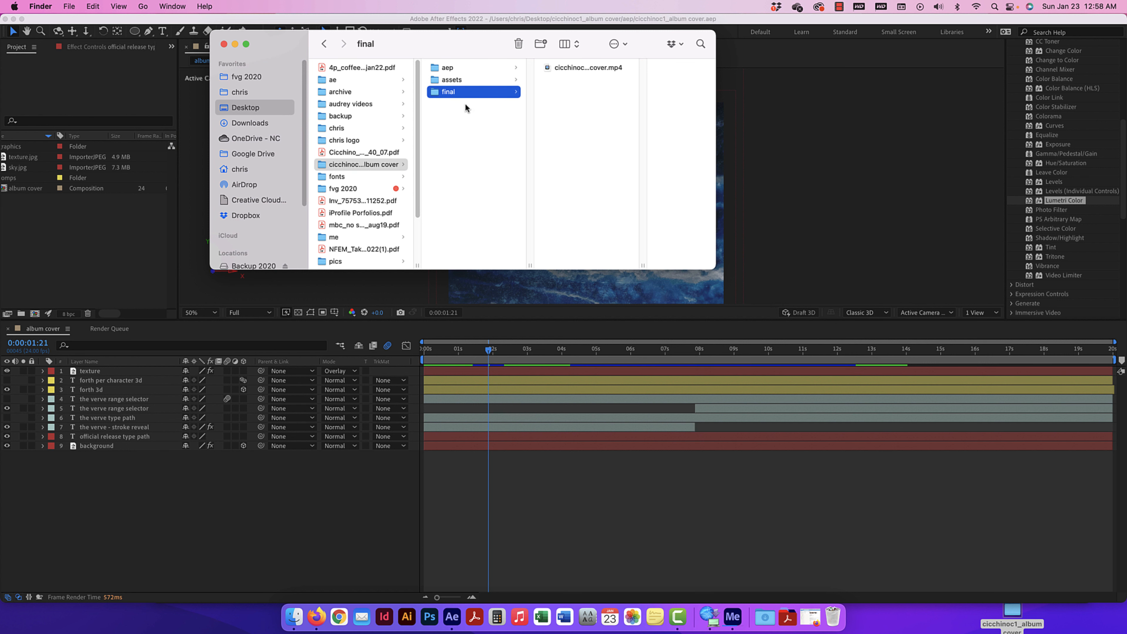
pyautogui.click(223, 44)
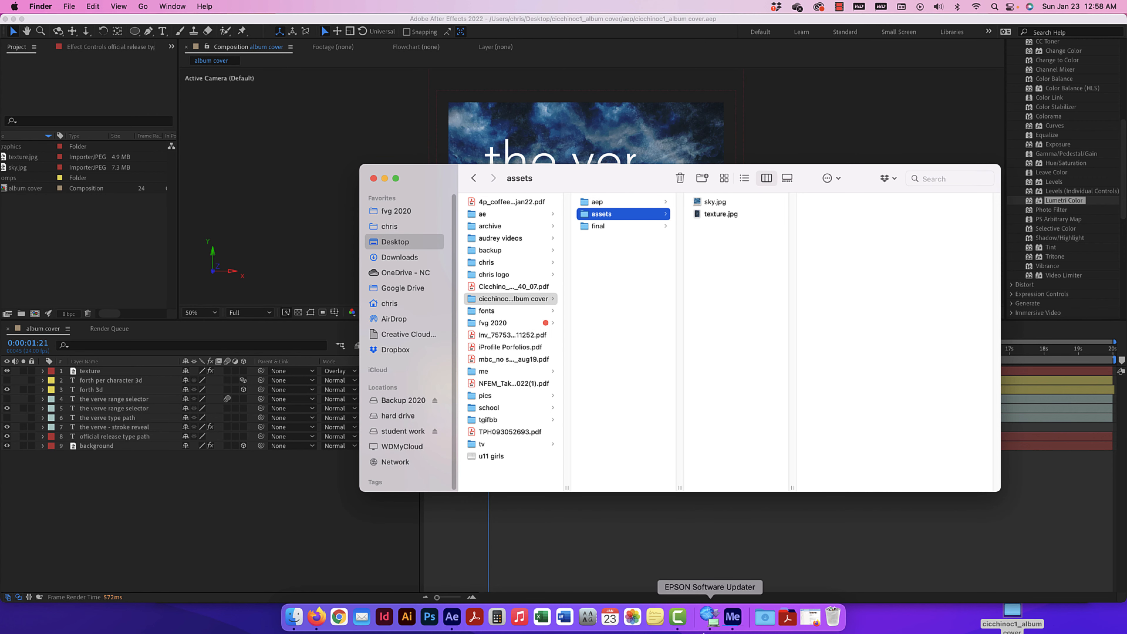
# Step: Check the encoding progress in Media Encoder and the final folder, with the After Effects composition view reduced to 25%
pyautogui.click(725, 623)
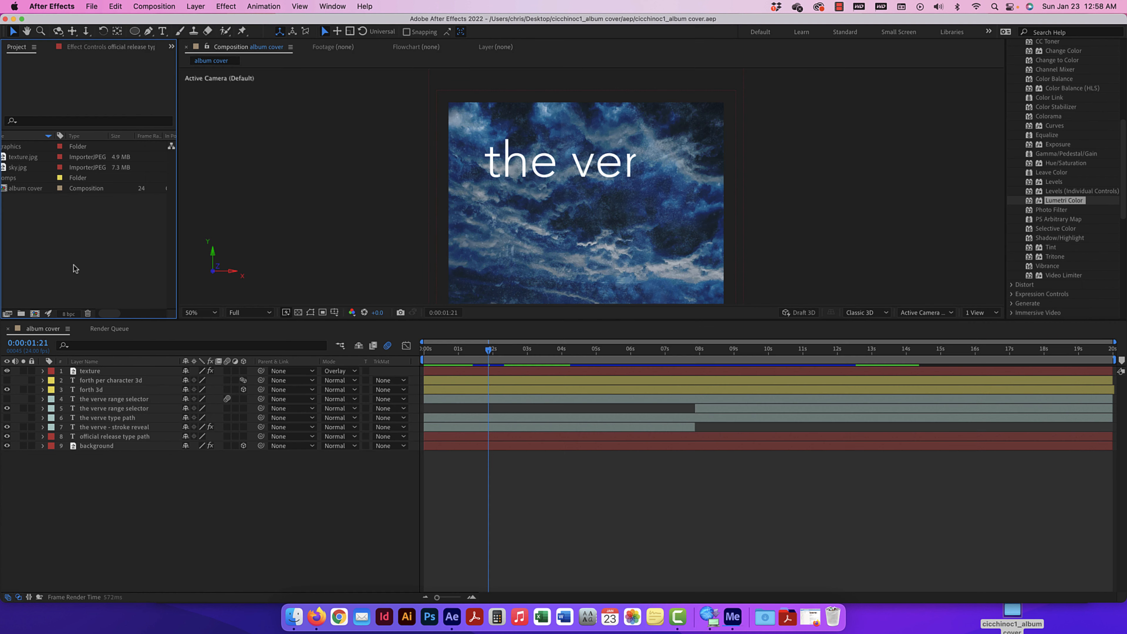
pyautogui.click(73, 268)
pyautogui.press('super+minus')
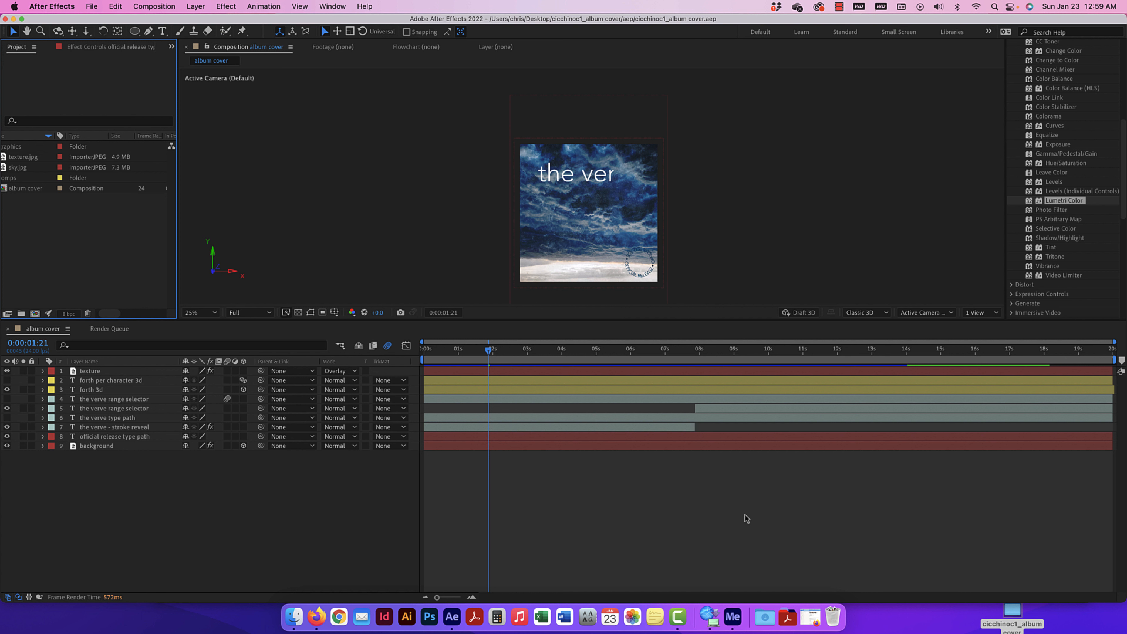
pyautogui.doubleClick(1009, 614)
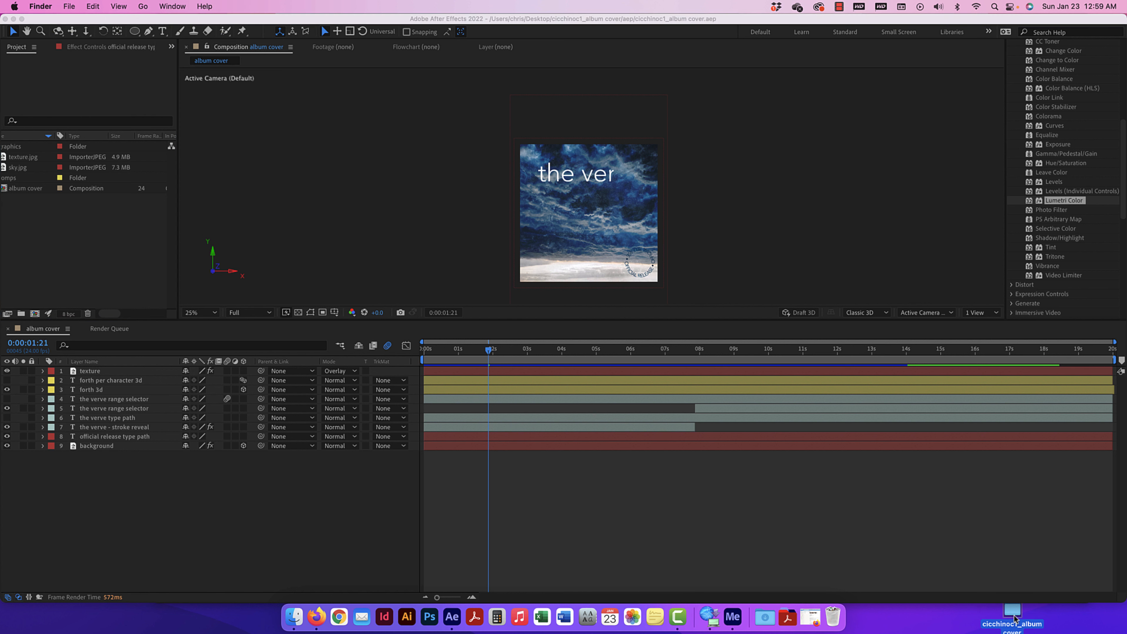
pyautogui.click(466, 91)
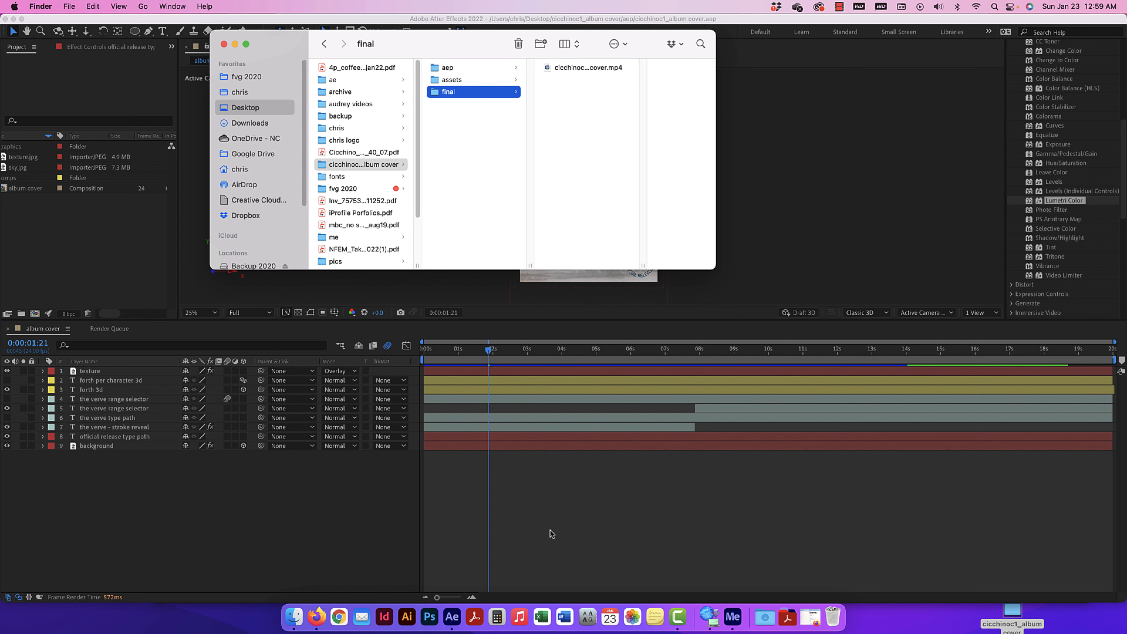
pyautogui.click(730, 619)
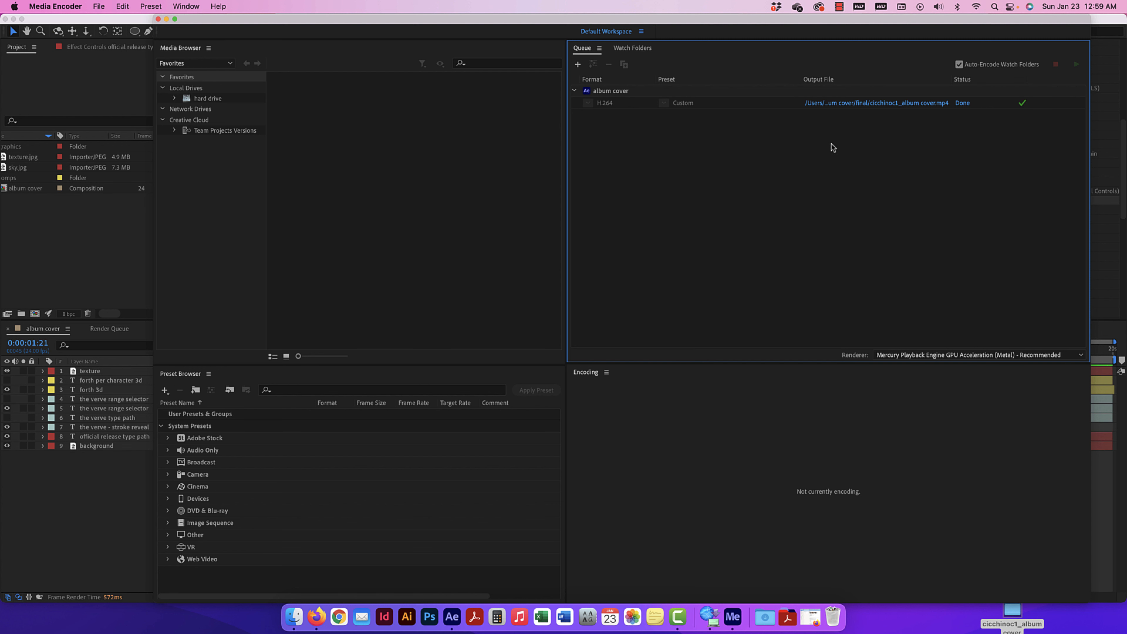
# Step: Reveal the encoded MP4 from the queue, play it in VLC, close the player and return to Media Encoder
pyautogui.click(863, 103)
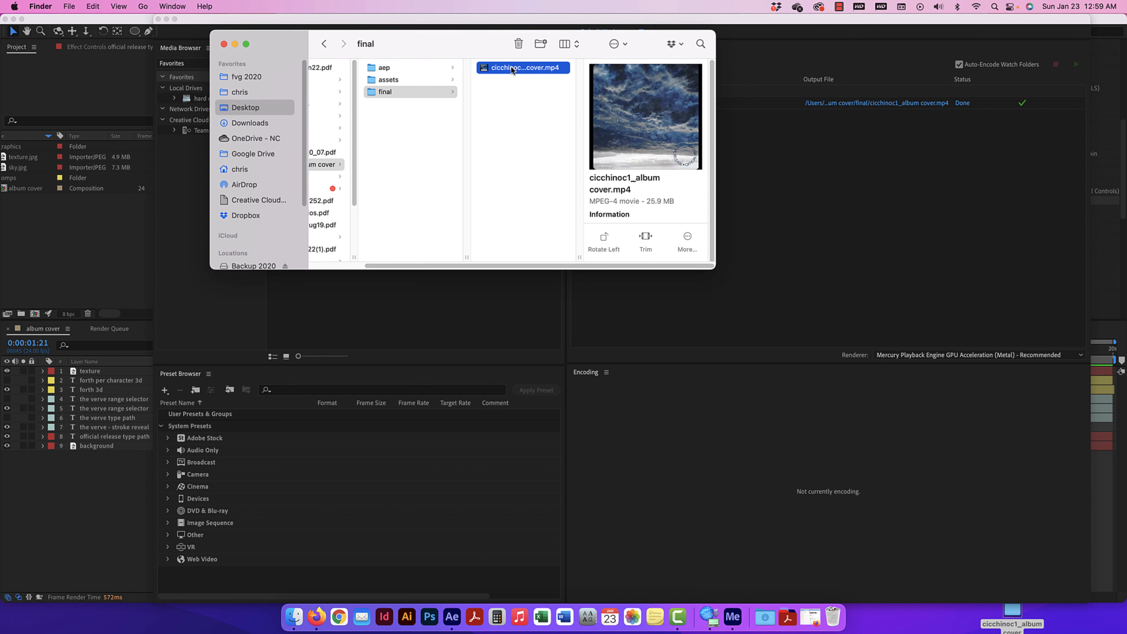
pyautogui.rightClick(513, 65)
pyautogui.moveTo(530, 86)
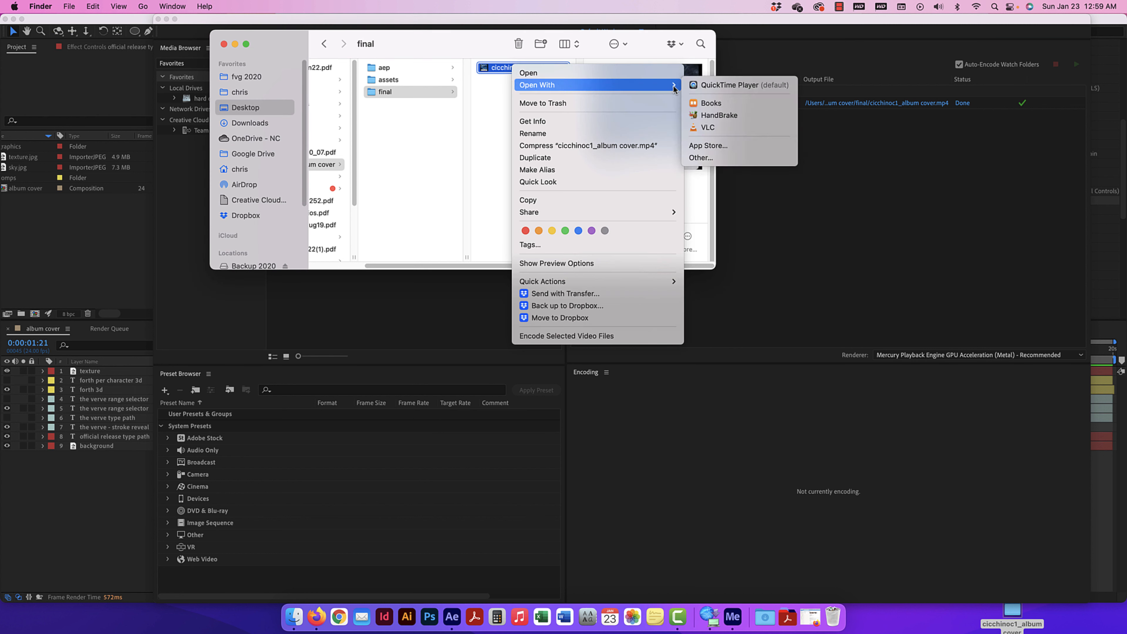
pyautogui.click(695, 126)
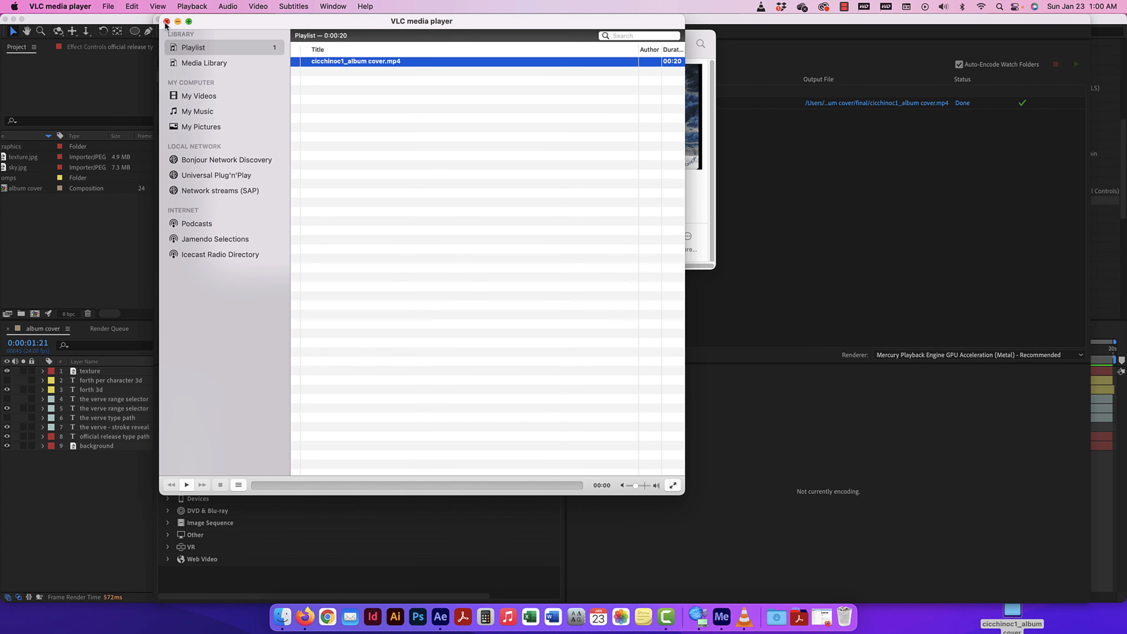
pyautogui.click(166, 21)
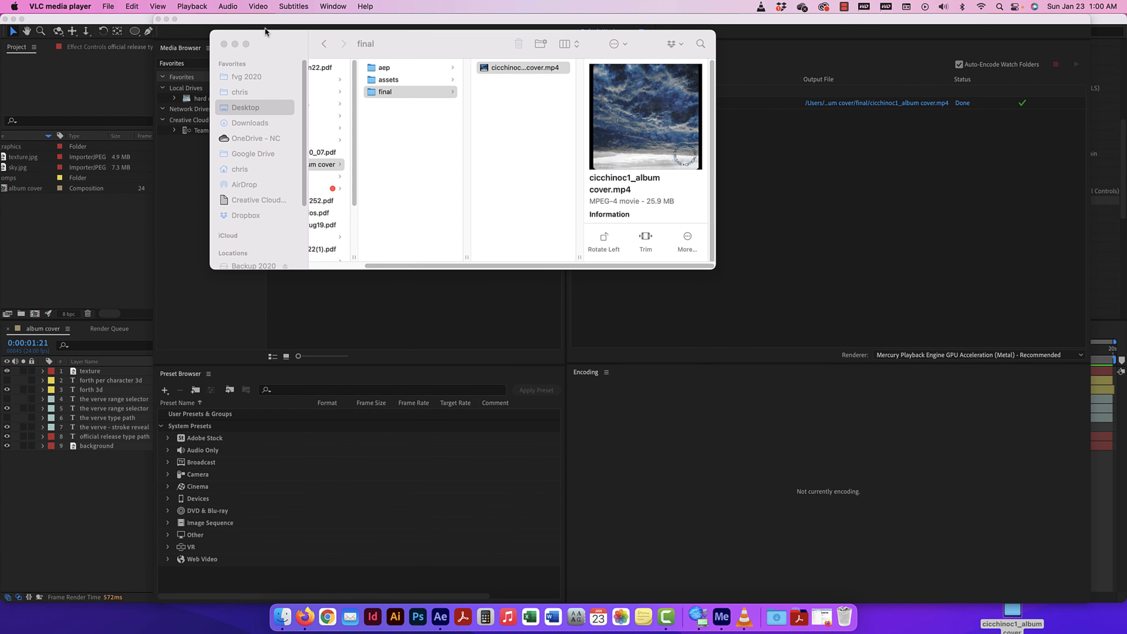
pyautogui.click(265, 28)
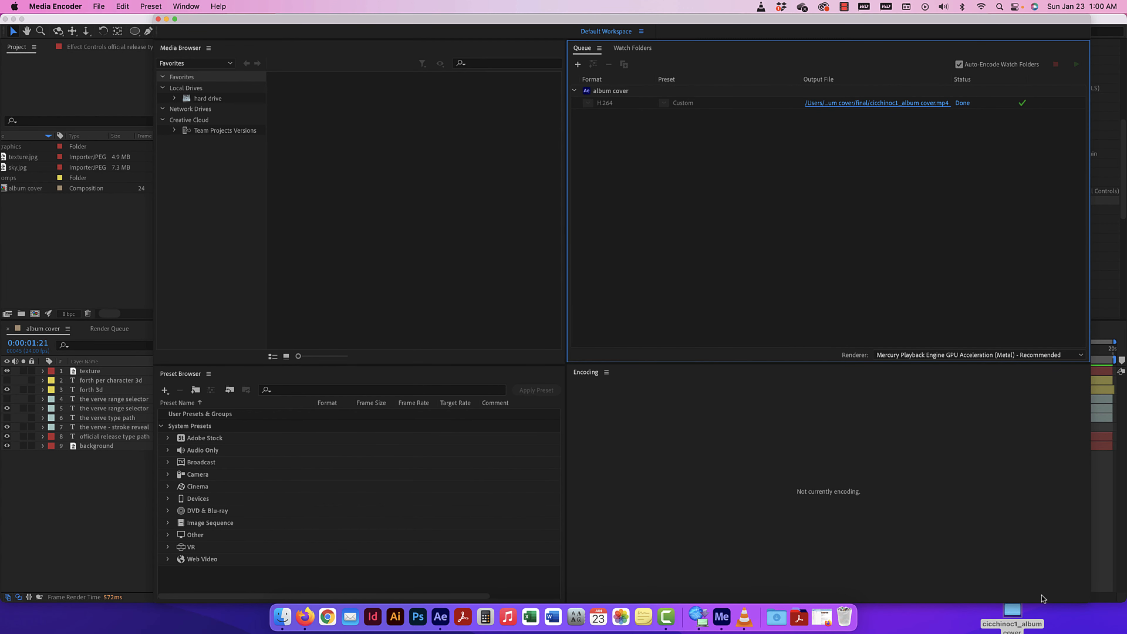
# Step: Review the saved project in the aep folder and the MP4 in the final folder, and return to After Effects
pyautogui.doubleClick(1011, 610)
pyautogui.click(466, 84)
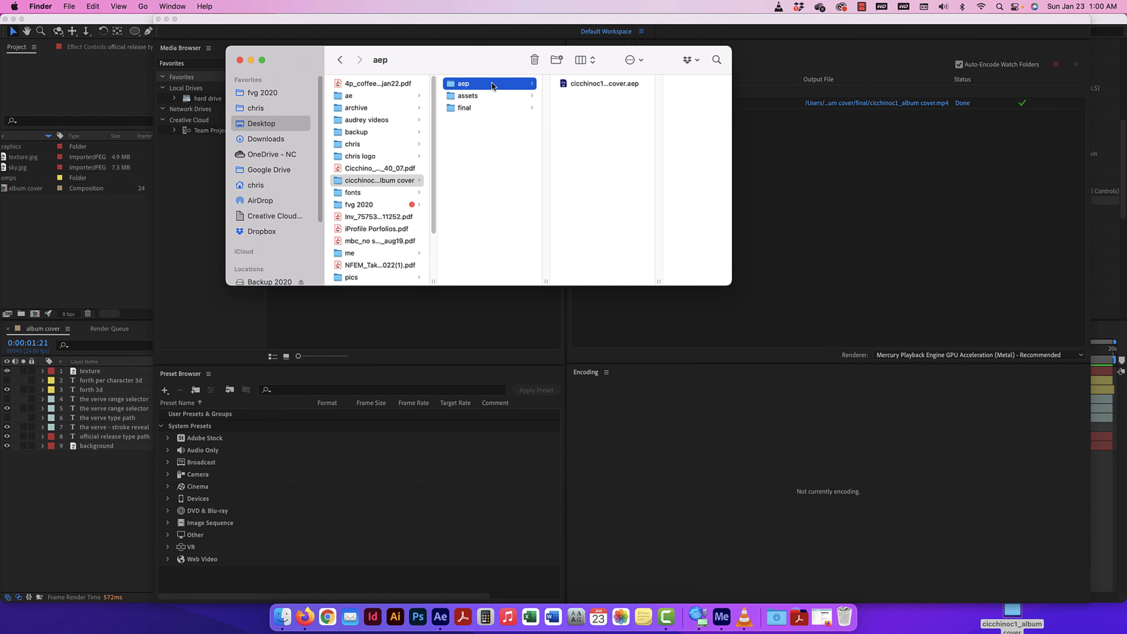
pyautogui.click(482, 108)
pyautogui.click(589, 84)
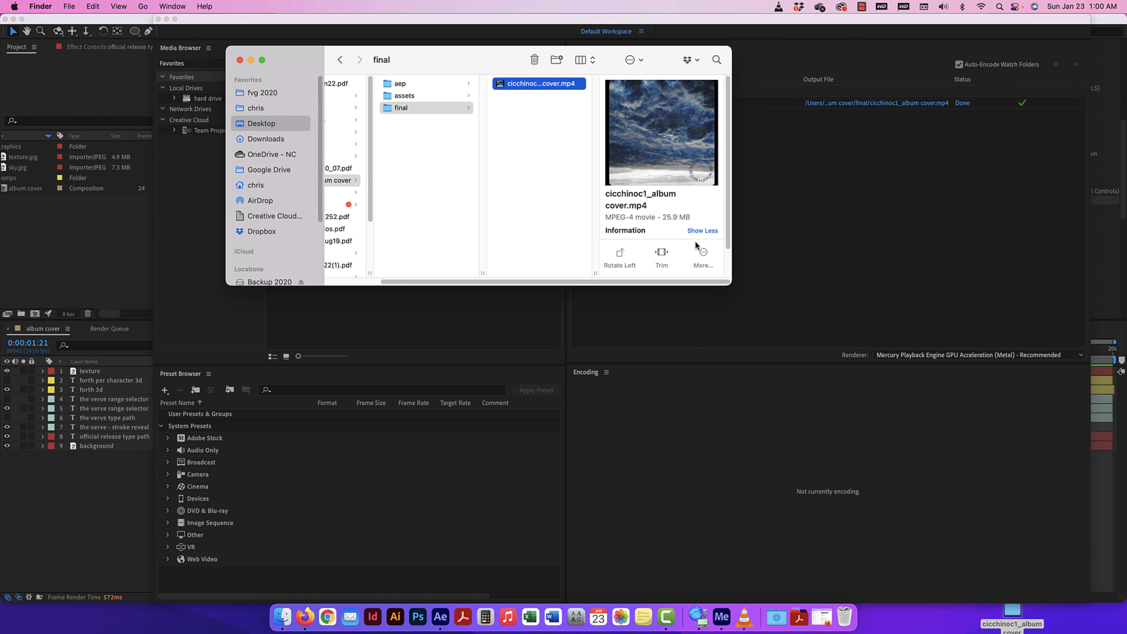
pyautogui.moveTo(730, 284); pyautogui.dragTo(785, 358)
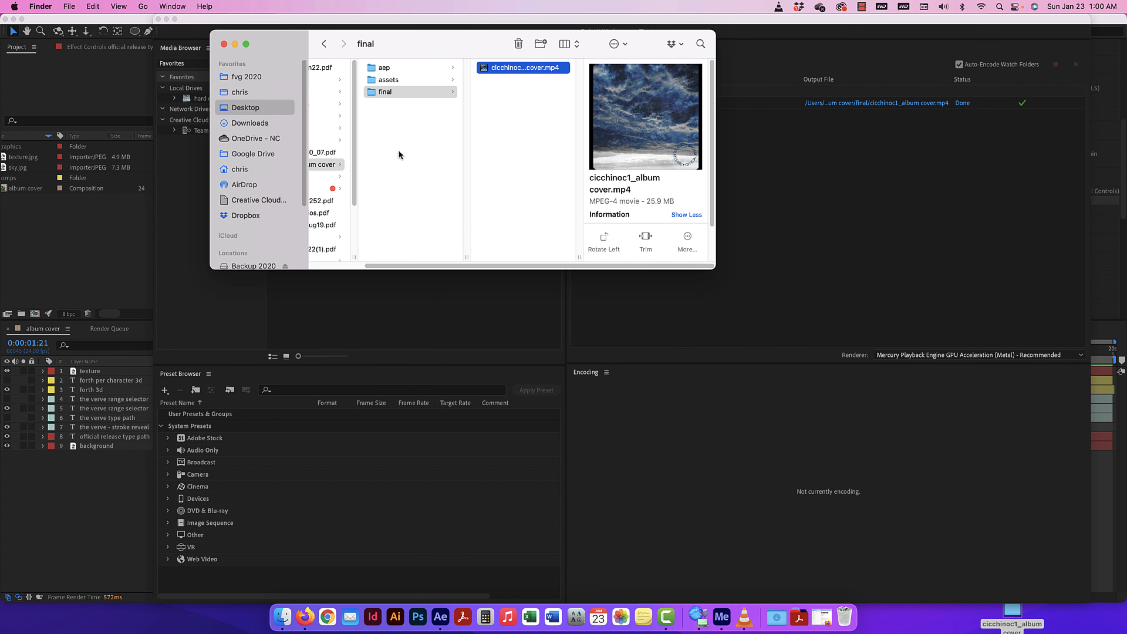
pyautogui.click(120, 234)
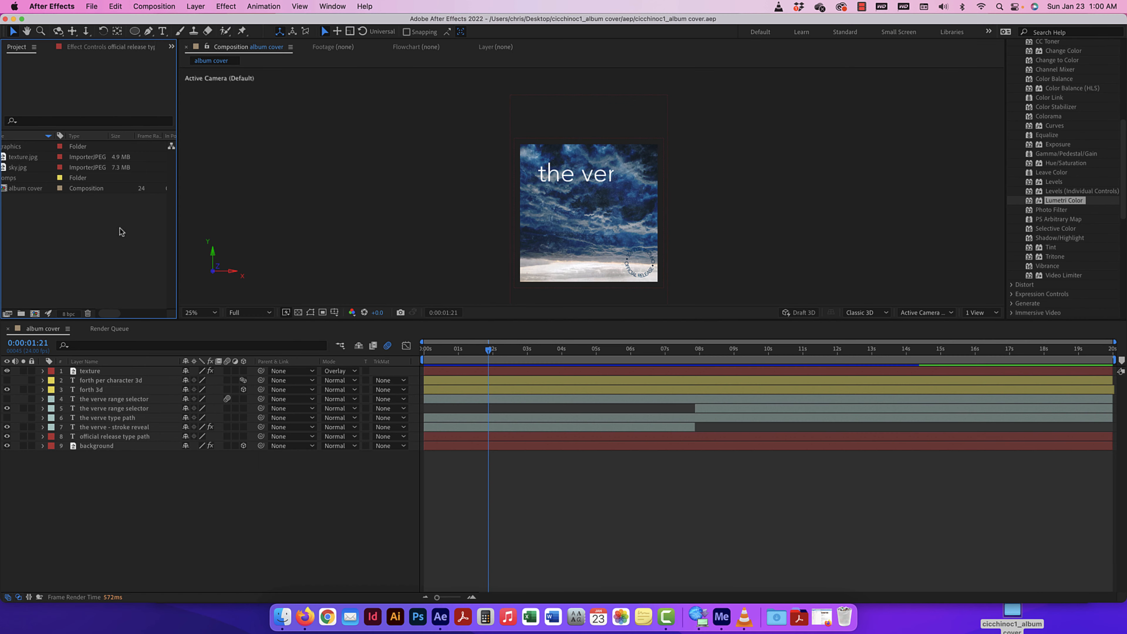